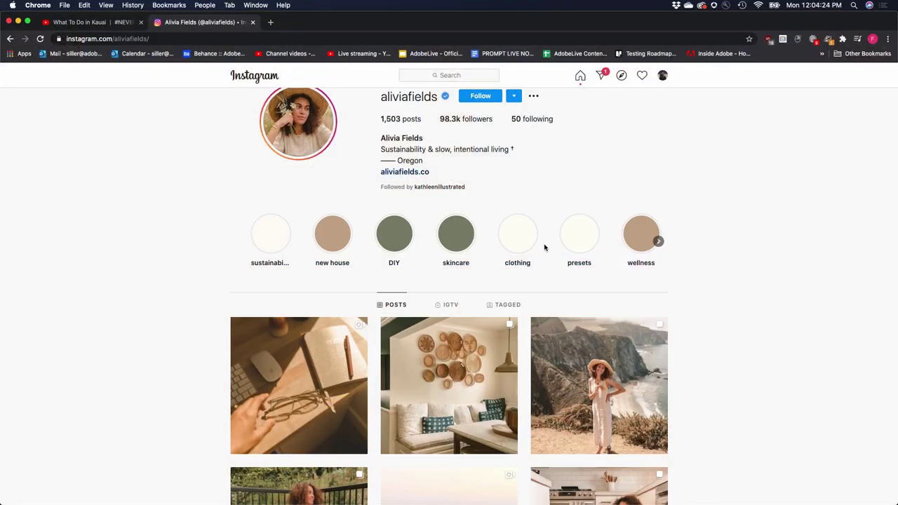
# Open the first post in the creator's Instagram grid, page through four posts, then close the viewer
pyautogui.scroll(1, 544, 247)
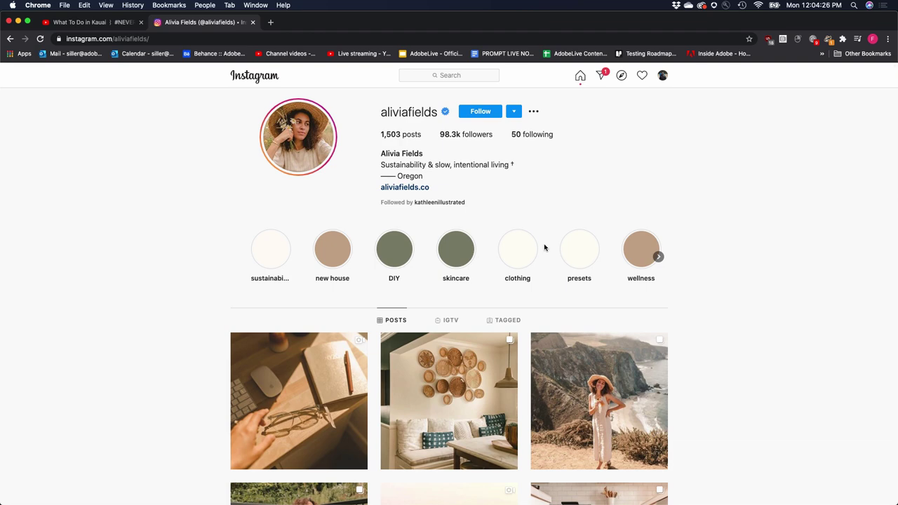
pyautogui.scroll(-3, 600, 309)
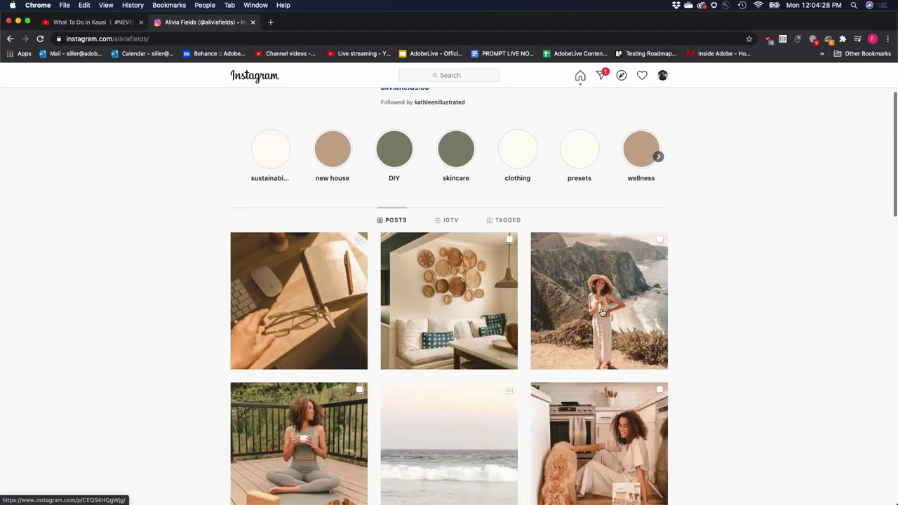
pyautogui.scroll(-2, 602, 312)
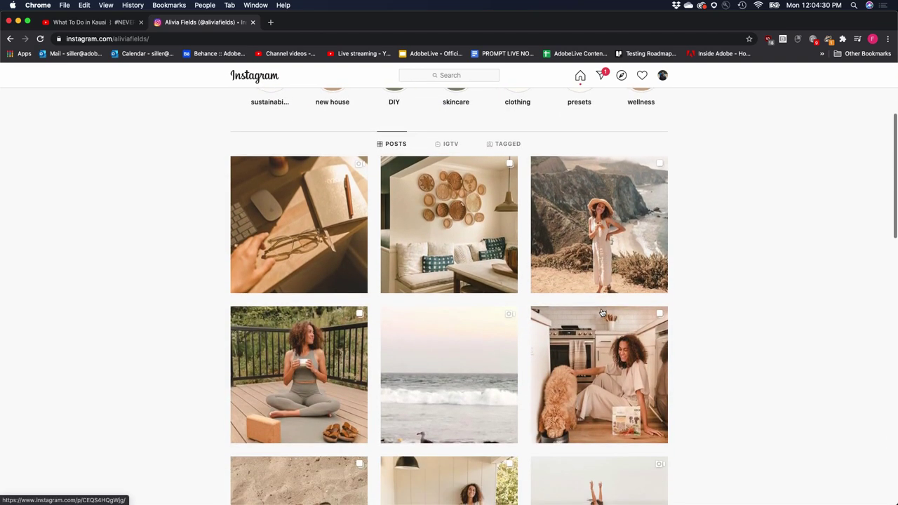
pyautogui.click(293, 233)
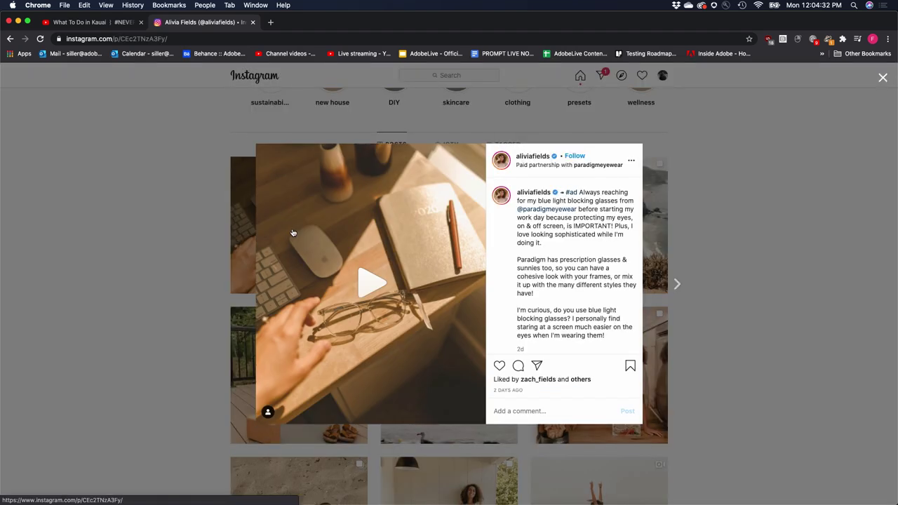
pyautogui.press('Right')
pyautogui.press('Right')
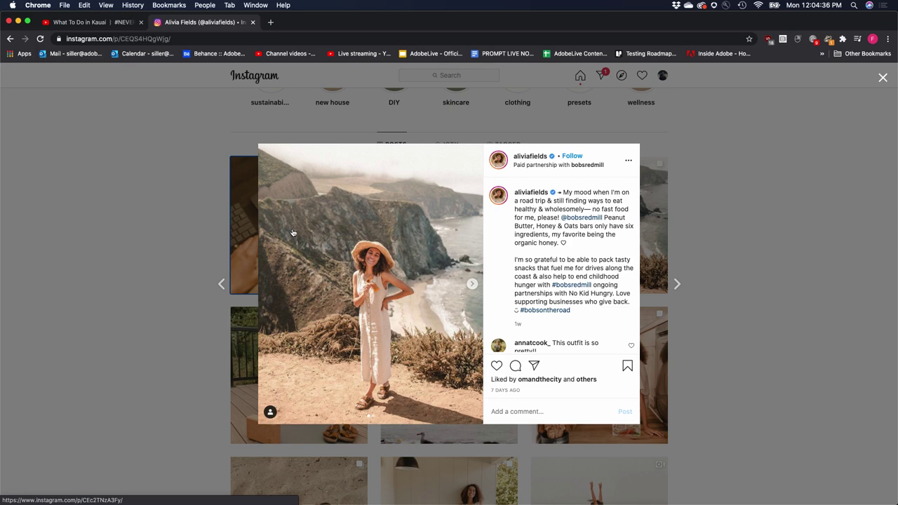
pyautogui.press('Right')
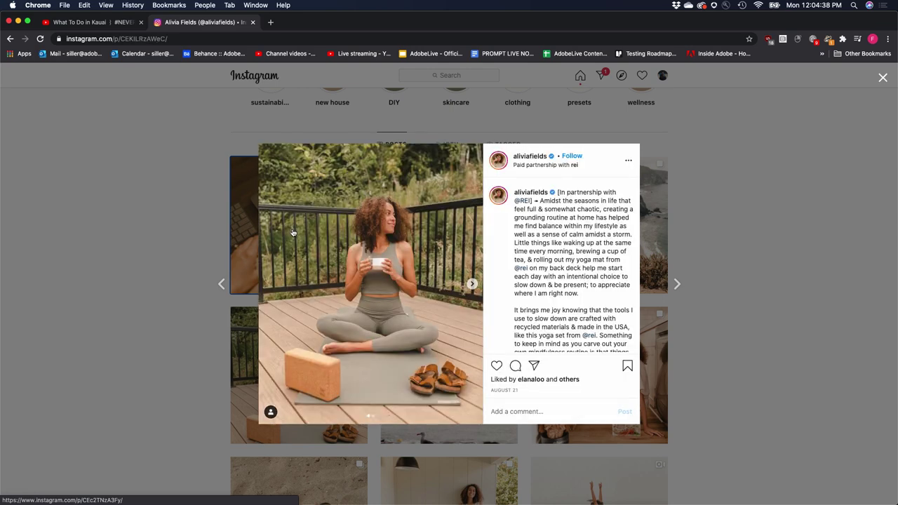
pyautogui.press('Right')
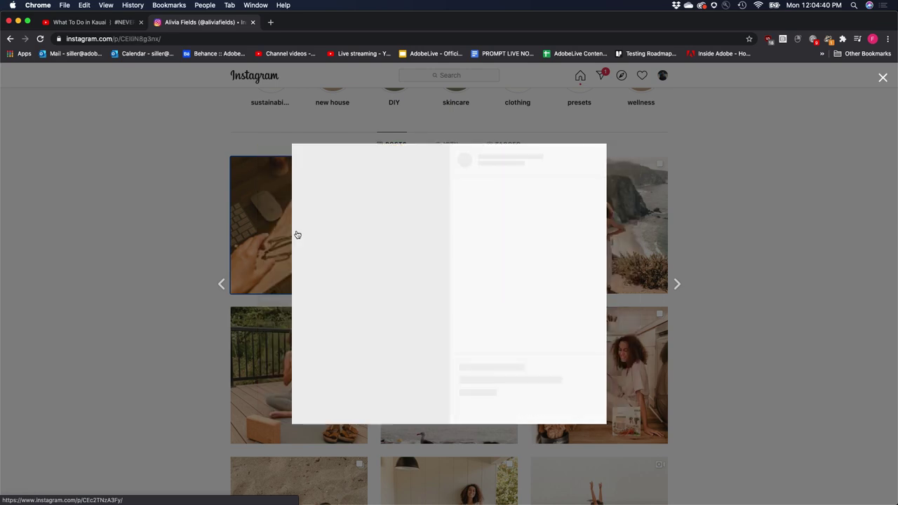
pyautogui.press('Right')
pyautogui.press('Escape')
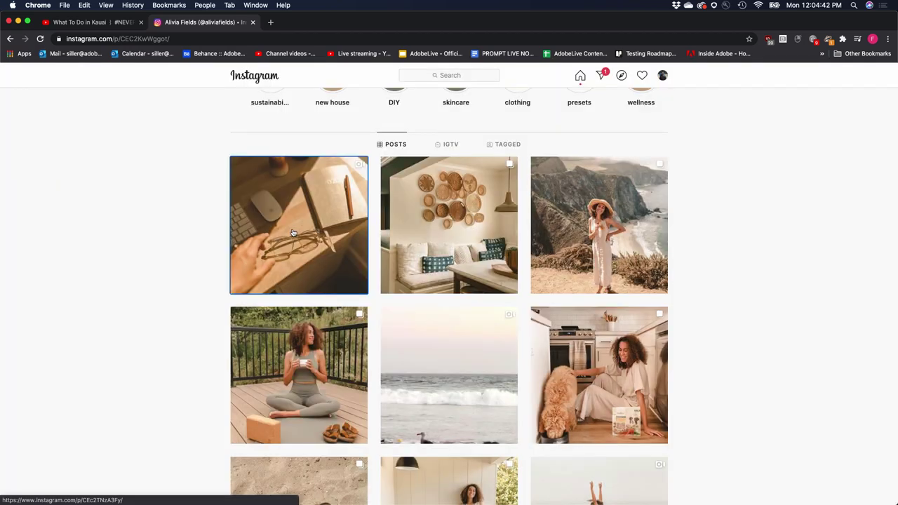
# Scroll further through the photo grid and switch to the What To Do in Kauai YouTube tab
pyautogui.scroll(-5, 512, 371)
pyautogui.scroll(-7, 513, 370)
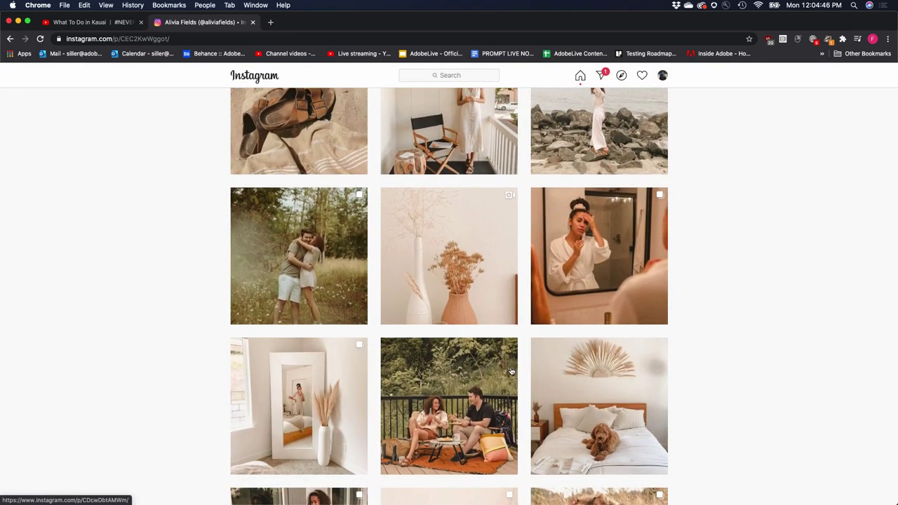
pyautogui.scroll(-4, 512, 372)
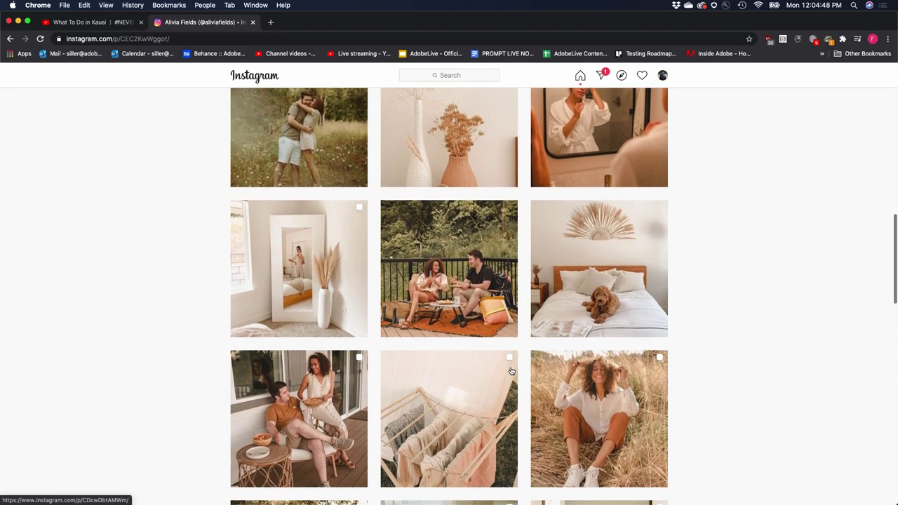
pyautogui.scroll(-10, 512, 372)
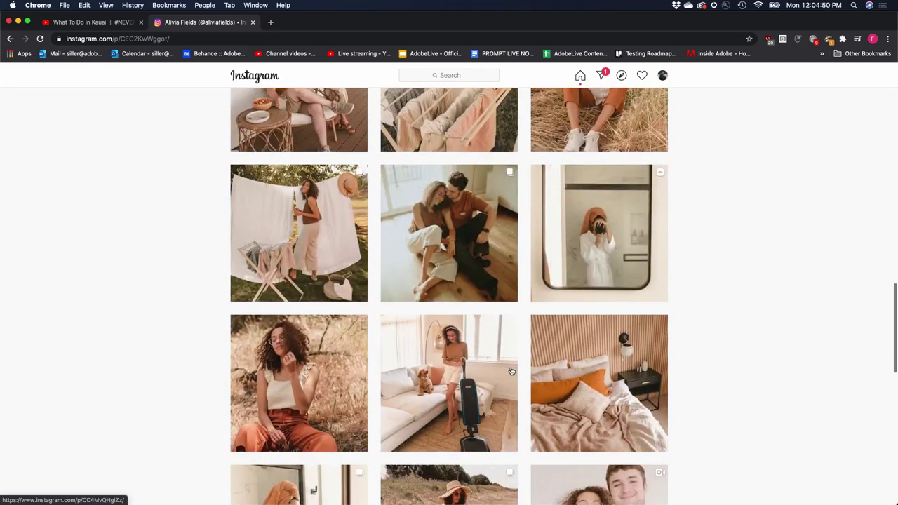
pyautogui.scroll(20, 512, 371)
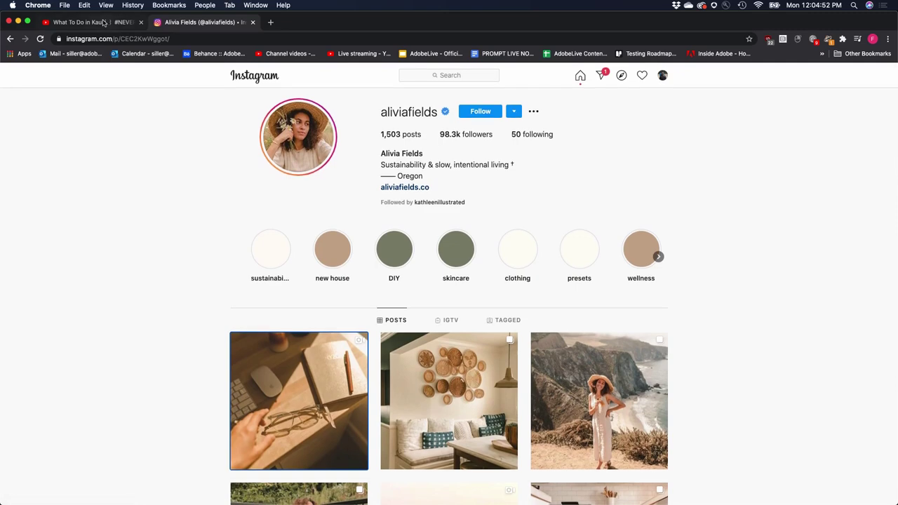
pyautogui.click(103, 23)
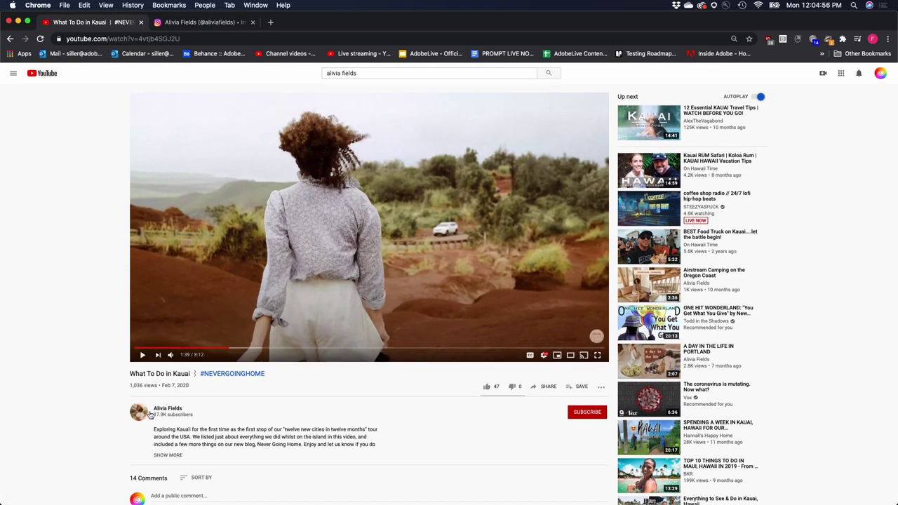
# Replay the Kauai video from near the start in full screen and pause it on the jungle trail
pyautogui.scroll(-2, 156, 414)
pyautogui.scroll(2, 142, 379)
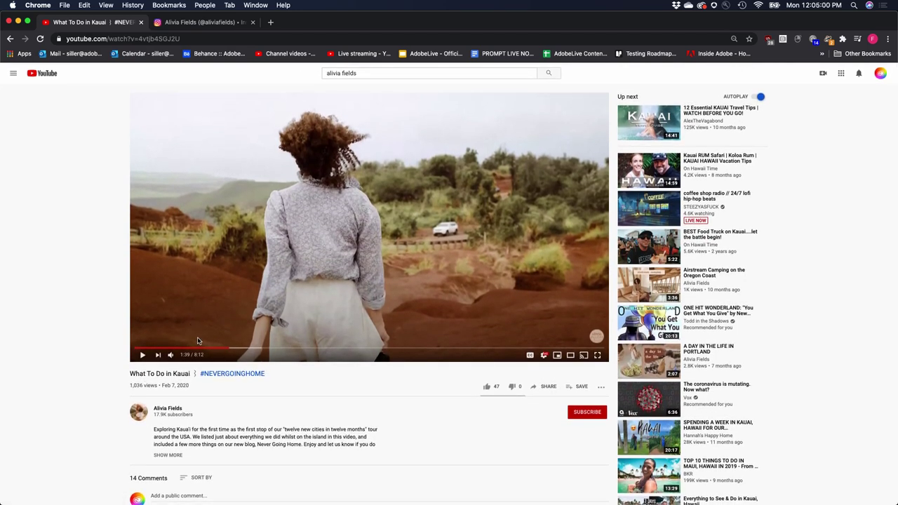
pyautogui.click(141, 349)
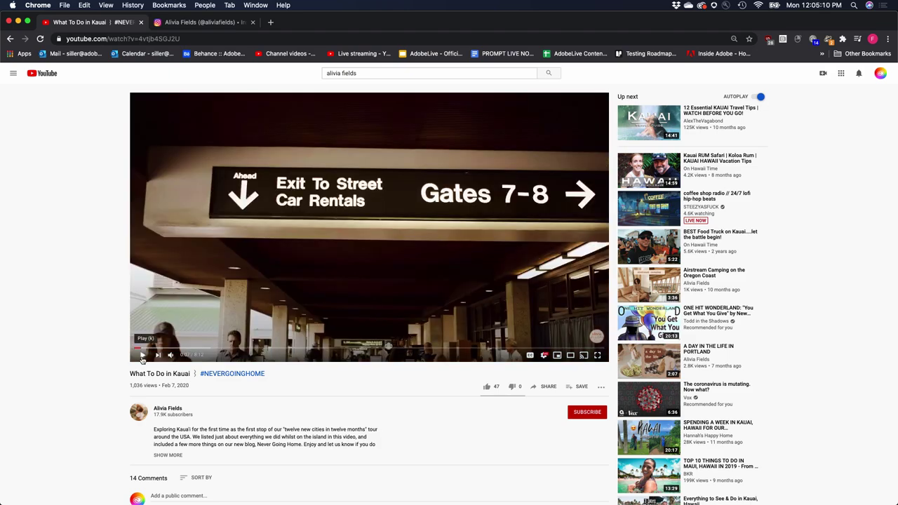
pyautogui.click(142, 356)
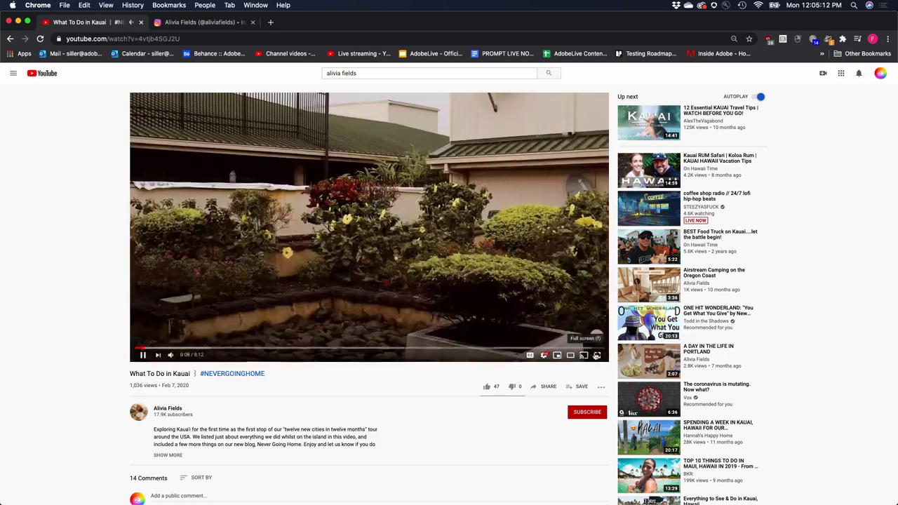
pyautogui.click(597, 355)
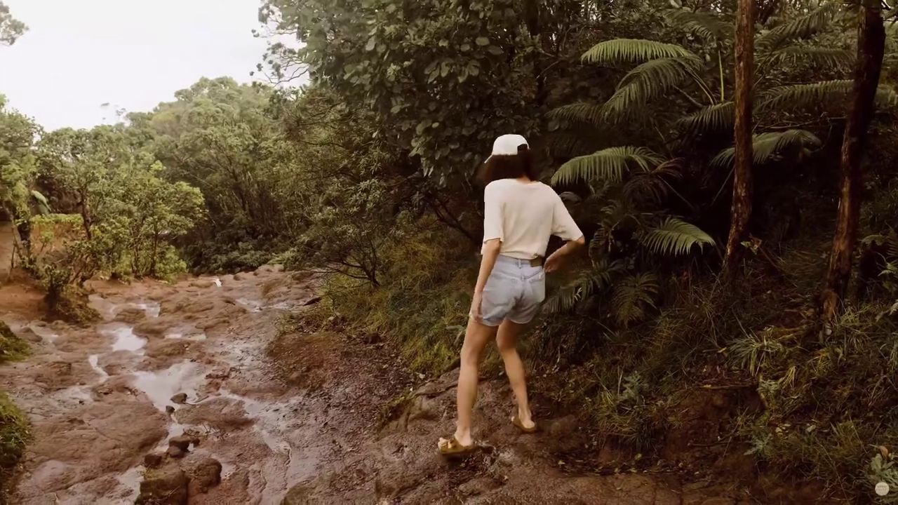
pyautogui.click(595, 358)
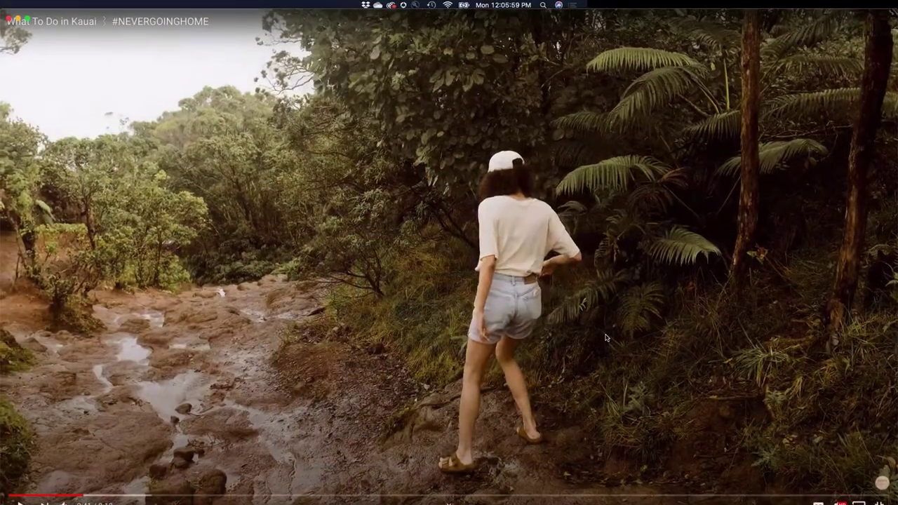
# Exit full screen and browse the creator's YouTube channel page of popular uploads
pyautogui.press('Escape')
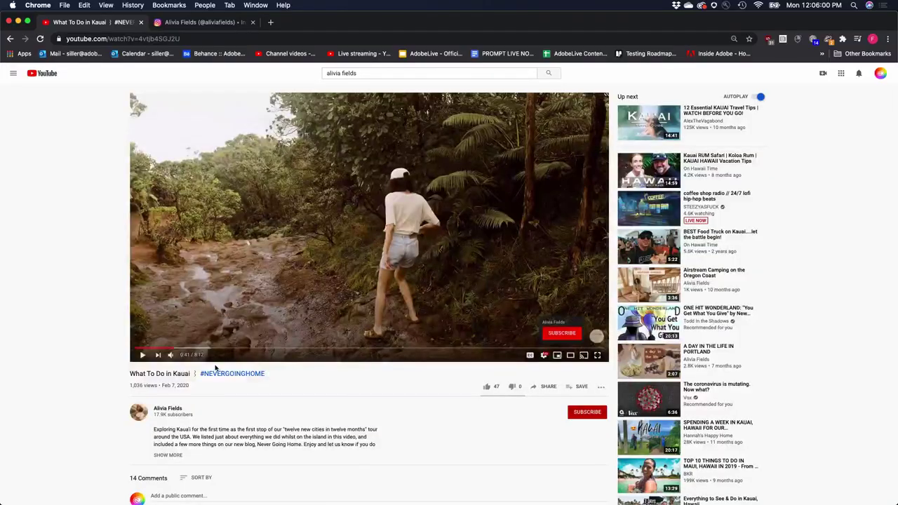
pyautogui.click(156, 409)
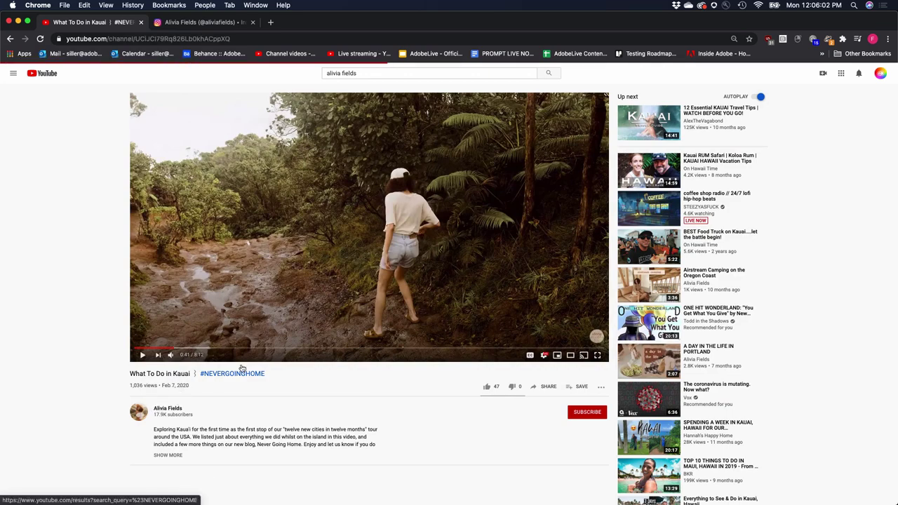
pyautogui.scroll(-1, 428, 401)
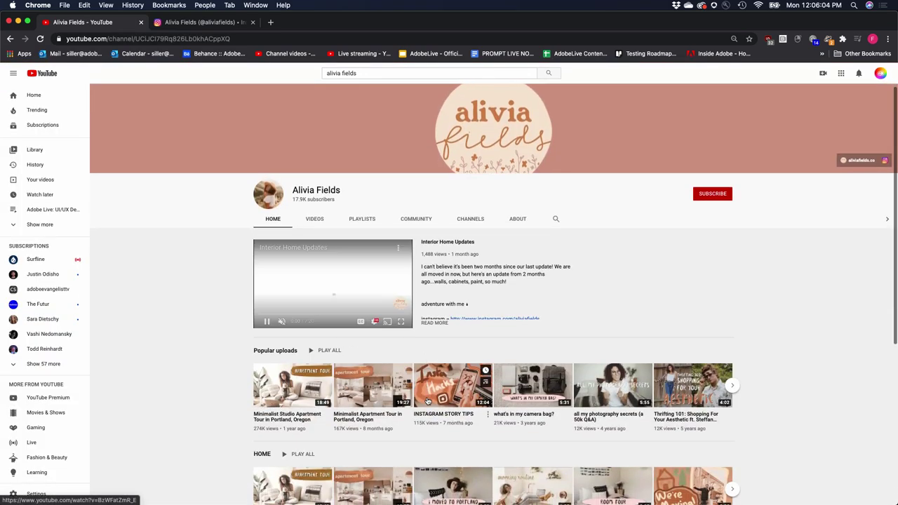
pyautogui.scroll(-2, 428, 402)
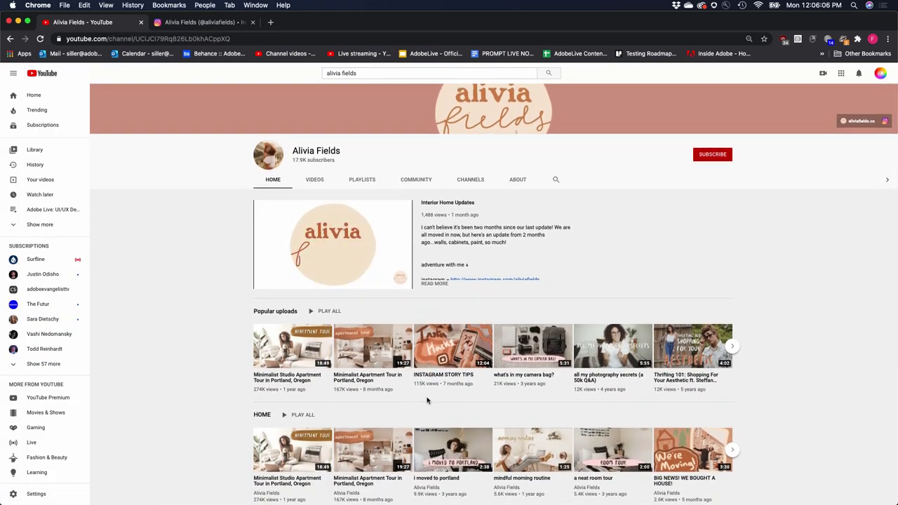
pyautogui.scroll(3, 427, 400)
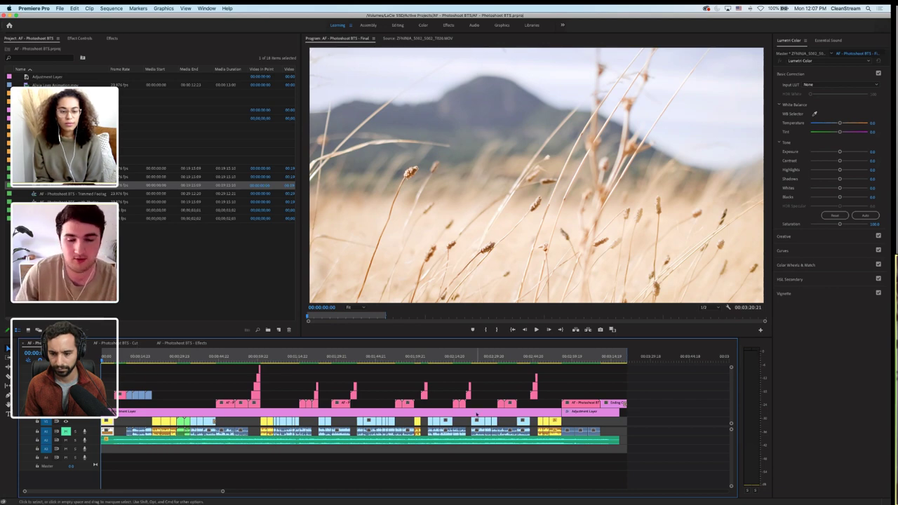
# Play the opening of the Photoshoot BTS Final sequence, then stop and return to 00:00:00:00
pyautogui.press('space')
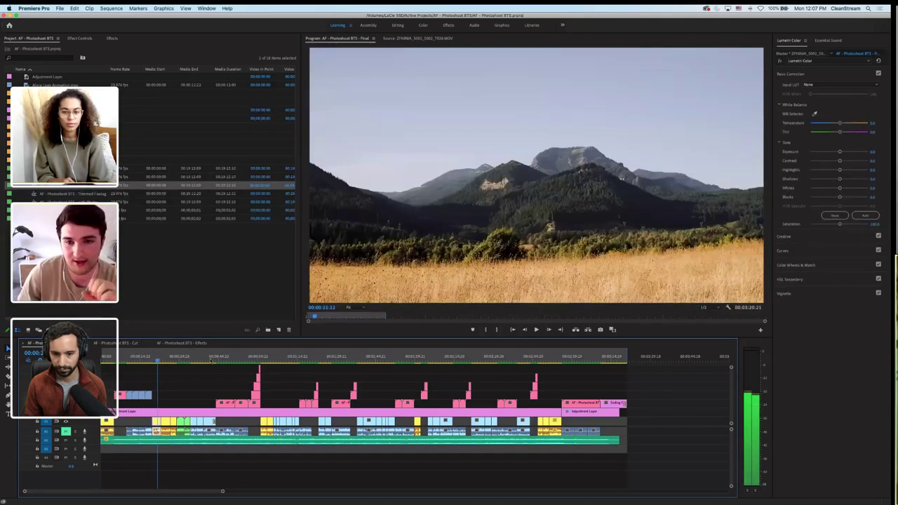
pyautogui.press('space')
pyautogui.press('Home')
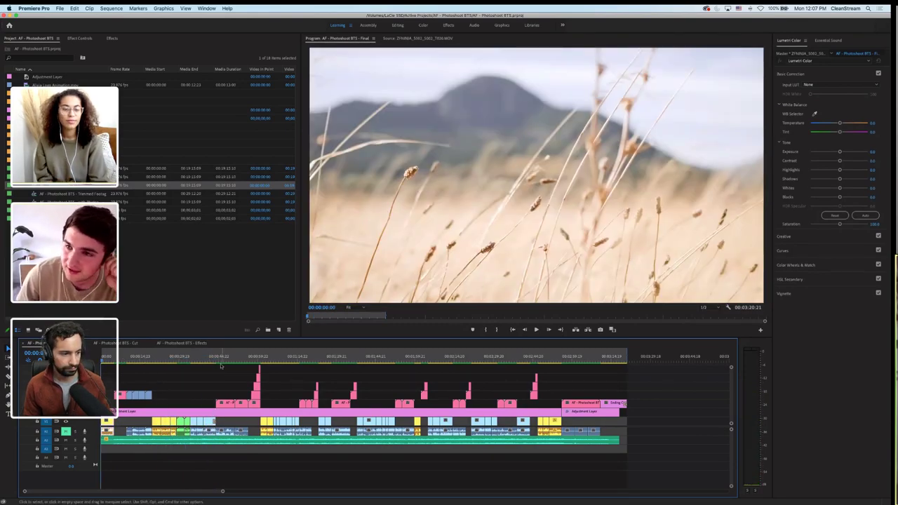
pyautogui.click(167, 366)
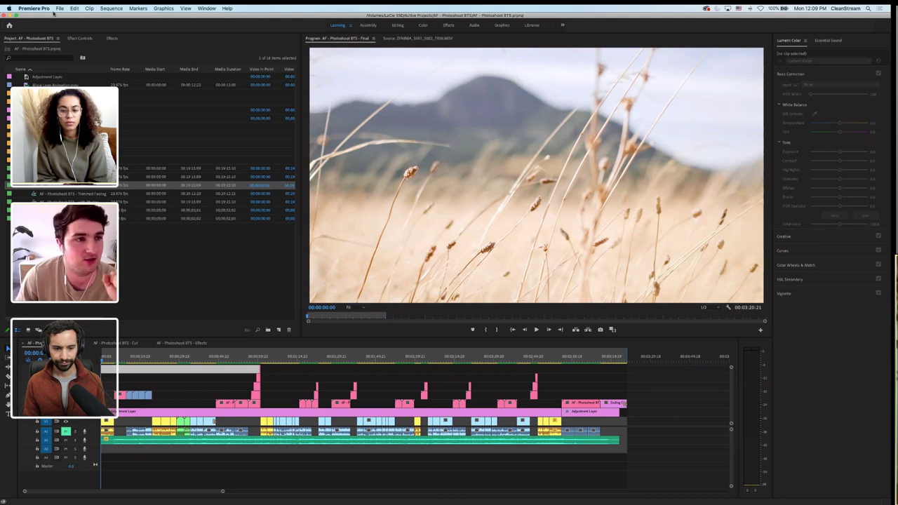
# Create a new project named 'AF - Photoshoot BTS' saved in the AF - Photoshoot BTS folder
pyautogui.click(60, 8)
pyautogui.moveTo(77, 17)
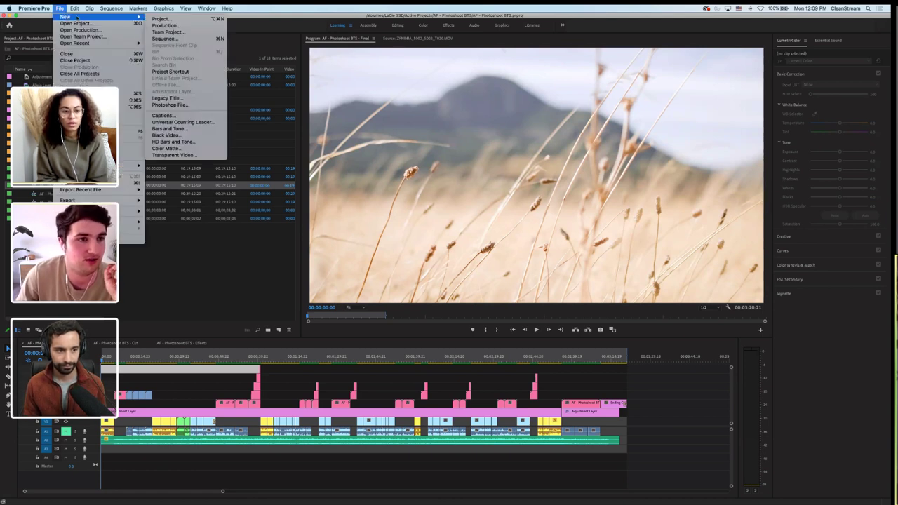
pyautogui.click(174, 20)
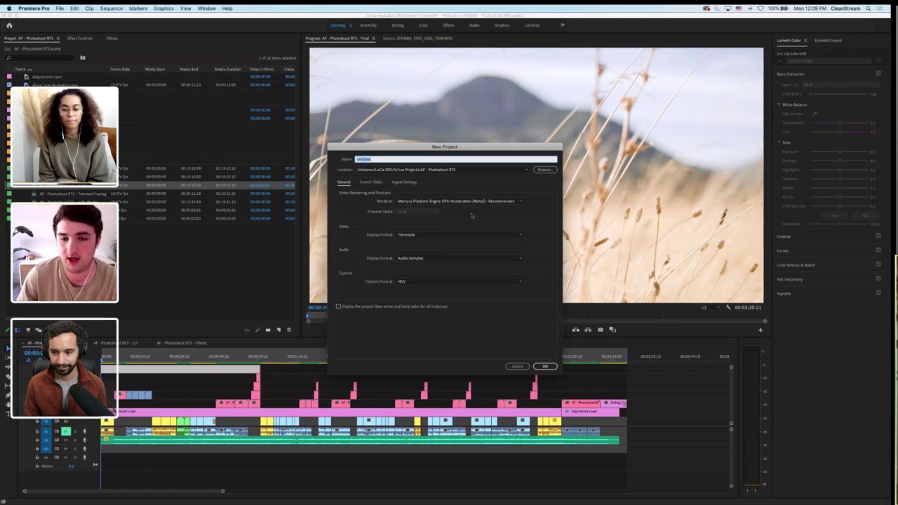
pyautogui.click(551, 171)
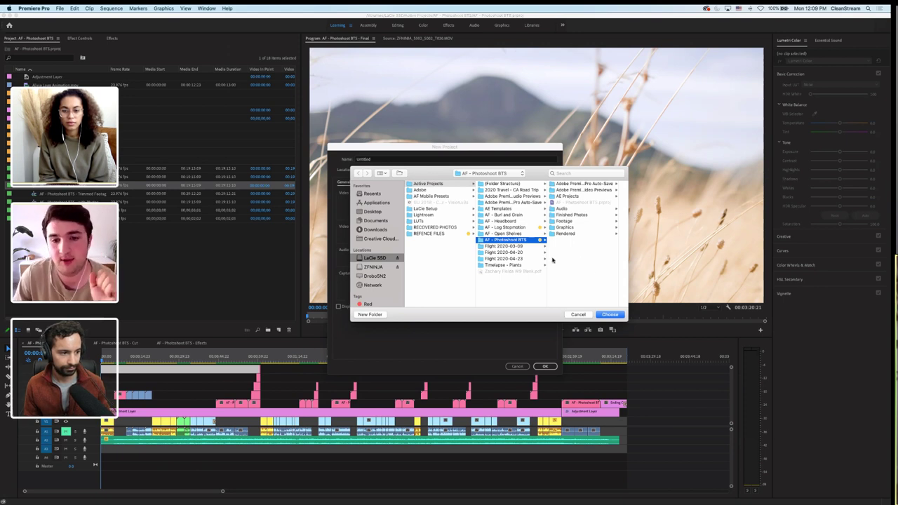
pyautogui.click(609, 314)
pyautogui.click(397, 159)
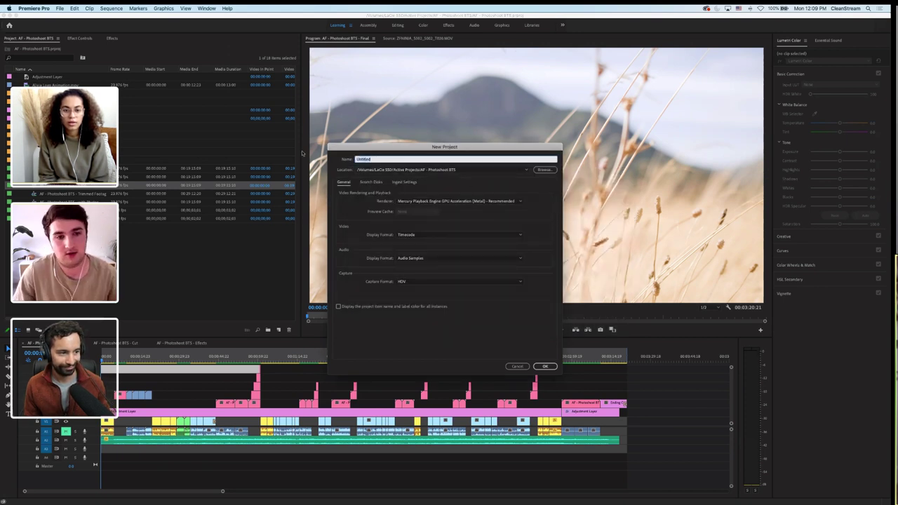
pyautogui.write('A')
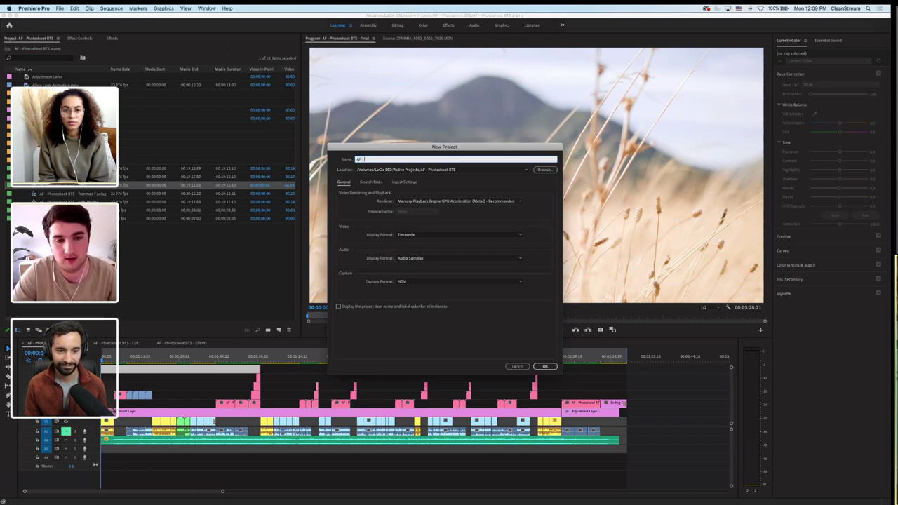
pyautogui.write('F - Photosh')
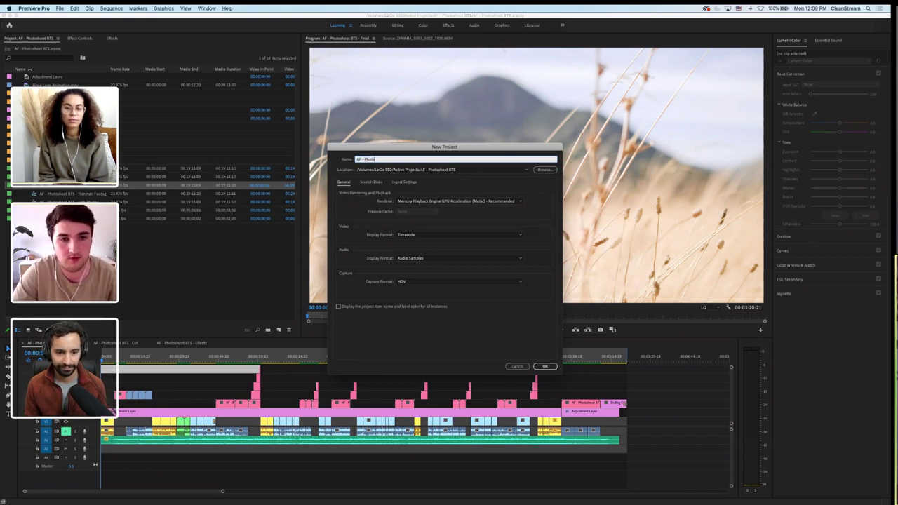
pyautogui.write('oot BT')
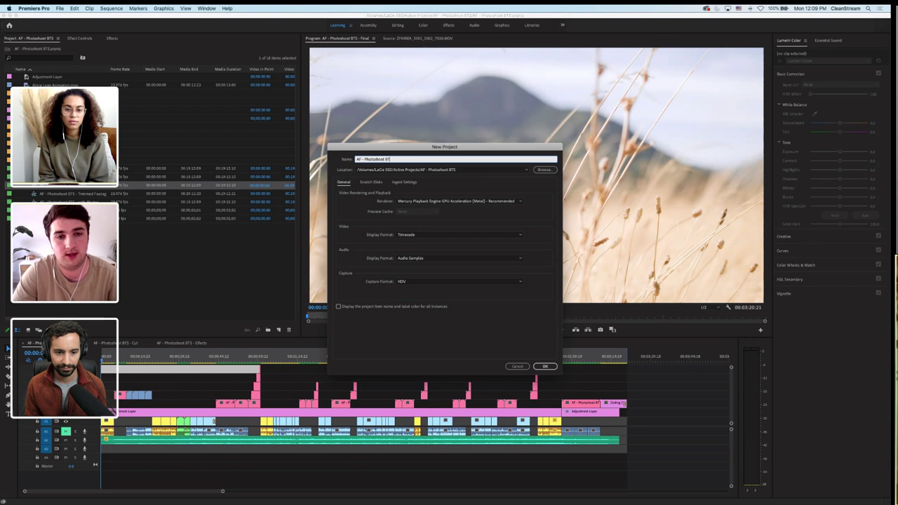
pyautogui.write('S 2')
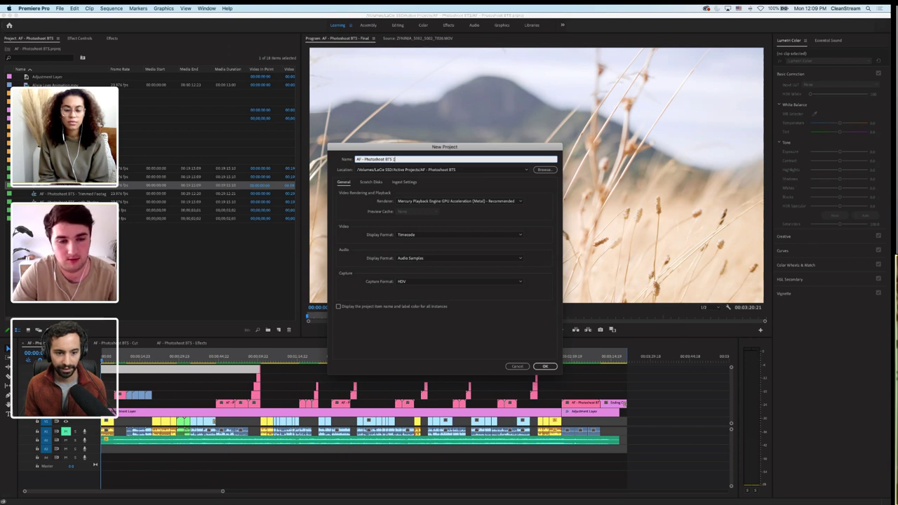
pyautogui.press('Return')
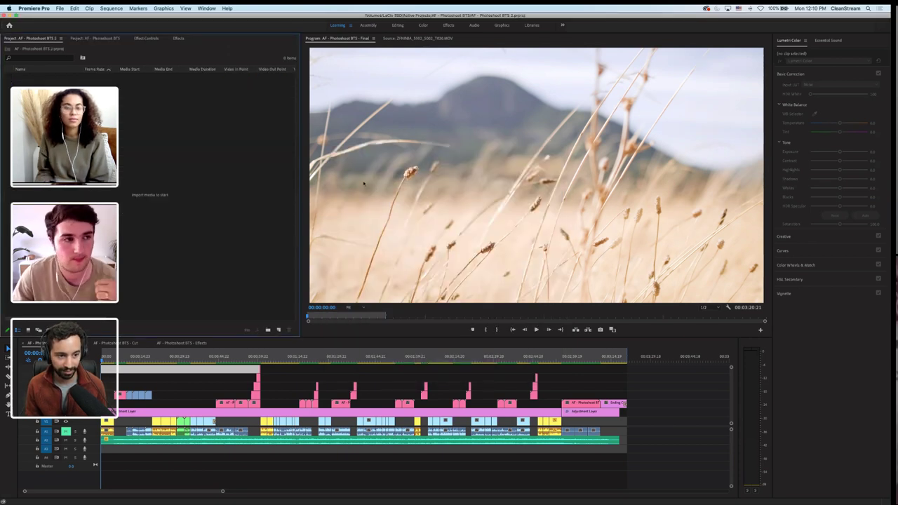
# Close the AF - Photoshoot BTS - Effects sequence and the remaining sequence tabs
pyautogui.moveTo(288, 502)
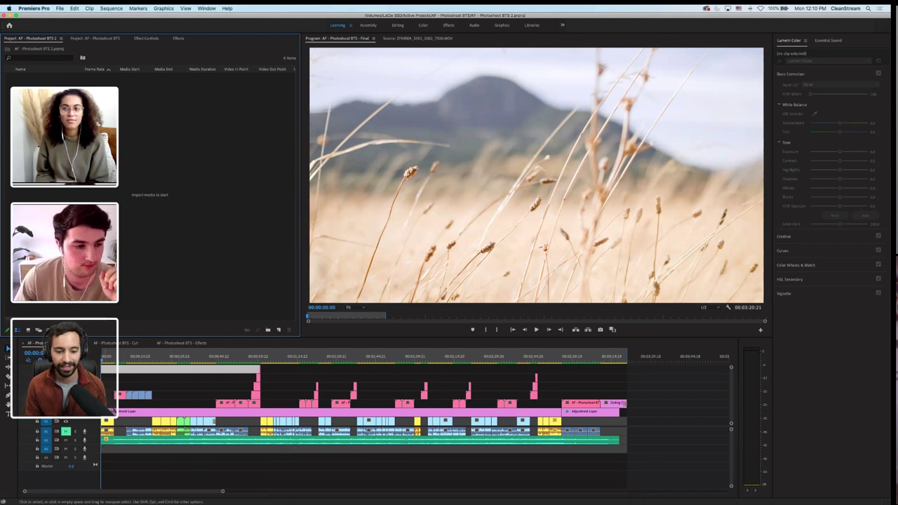
pyautogui.click(22, 346)
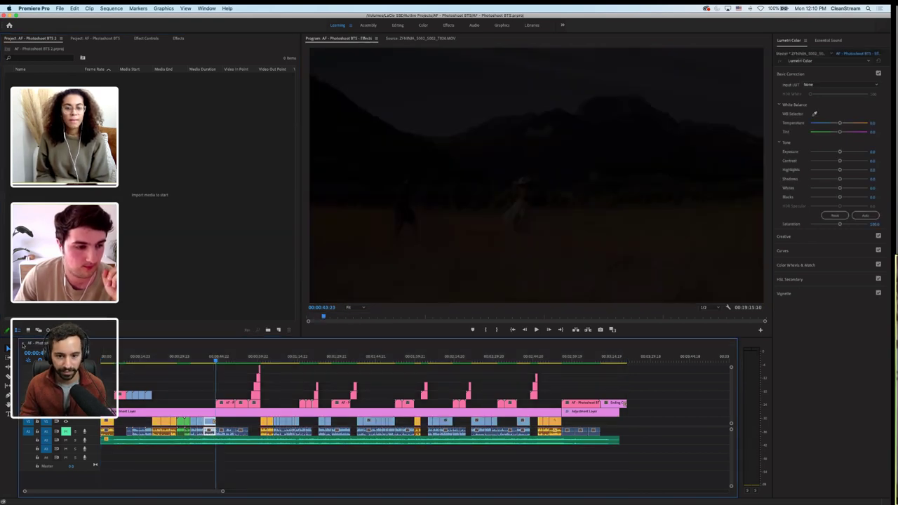
pyautogui.click(23, 344)
pyautogui.moveTo(316, 500)
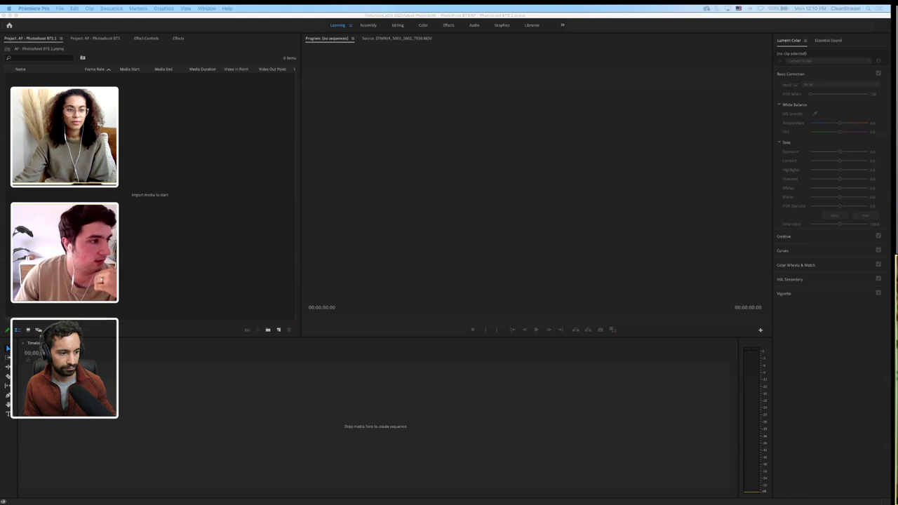
# In Finder, inspect the (Folder Structure) template's AE Projects, Audio, Footage and Rendered folders
pyautogui.moveTo(491, 495)
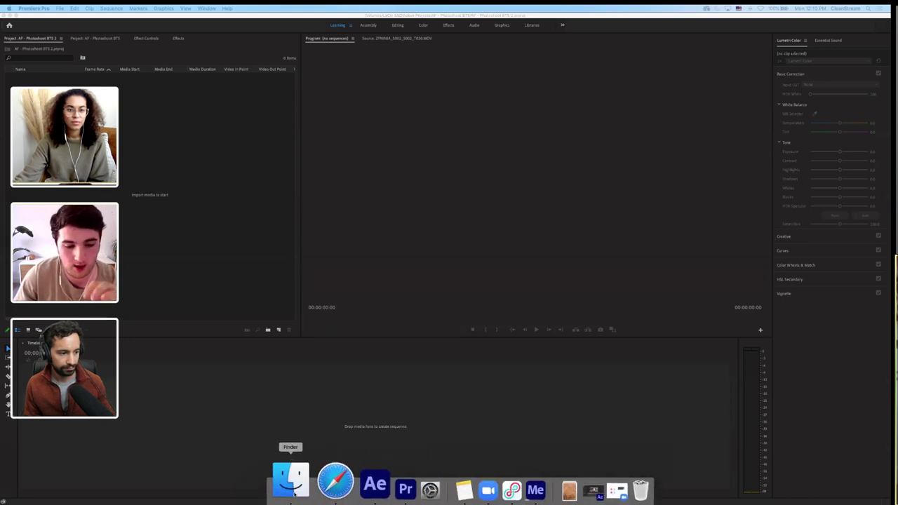
pyautogui.click(299, 492)
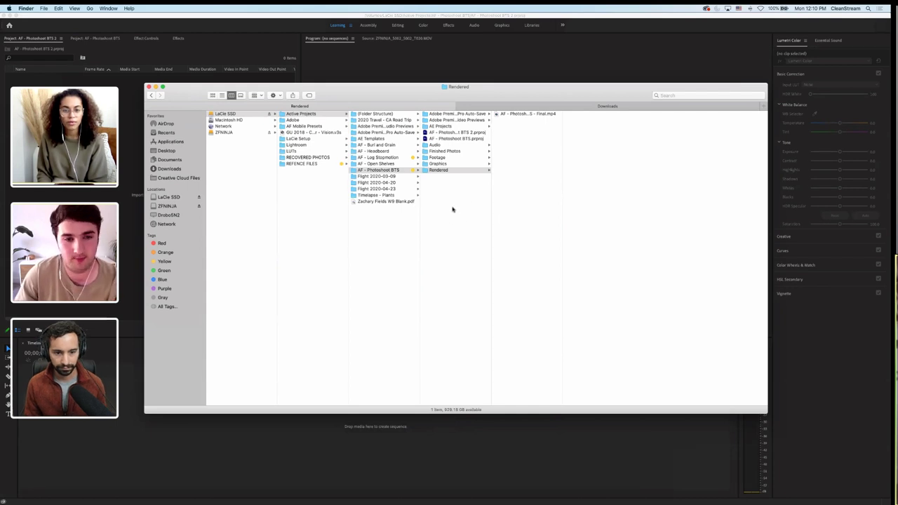
pyautogui.click(378, 170)
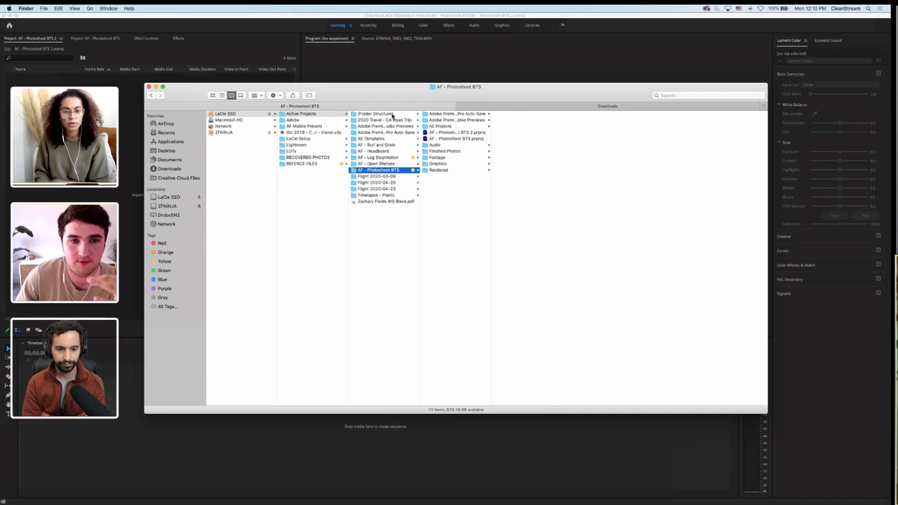
pyautogui.click(391, 115)
pyautogui.press('Right')
pyautogui.click(449, 127)
pyautogui.click(447, 133)
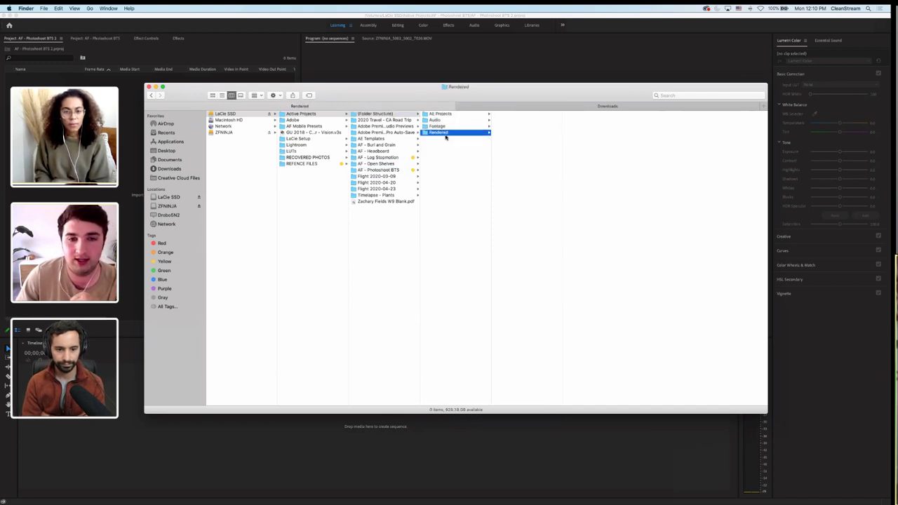
pyautogui.click(446, 115)
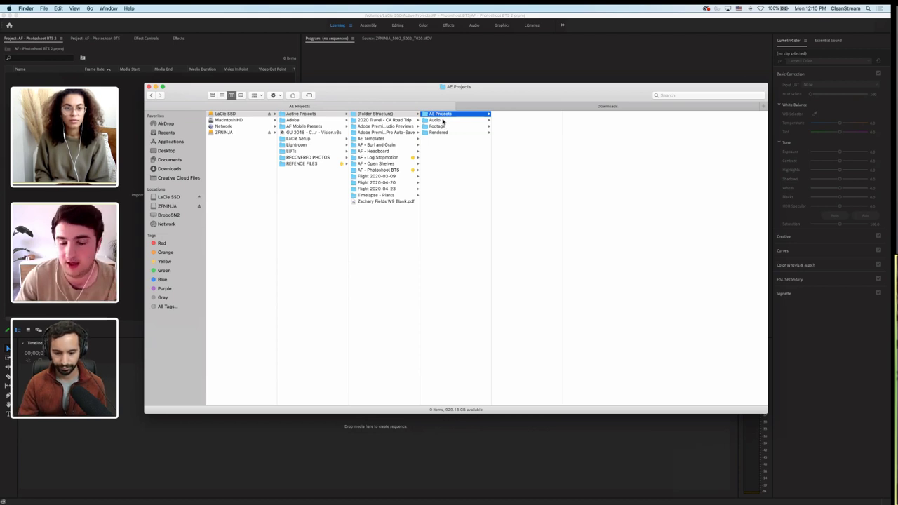
pyautogui.click(443, 120)
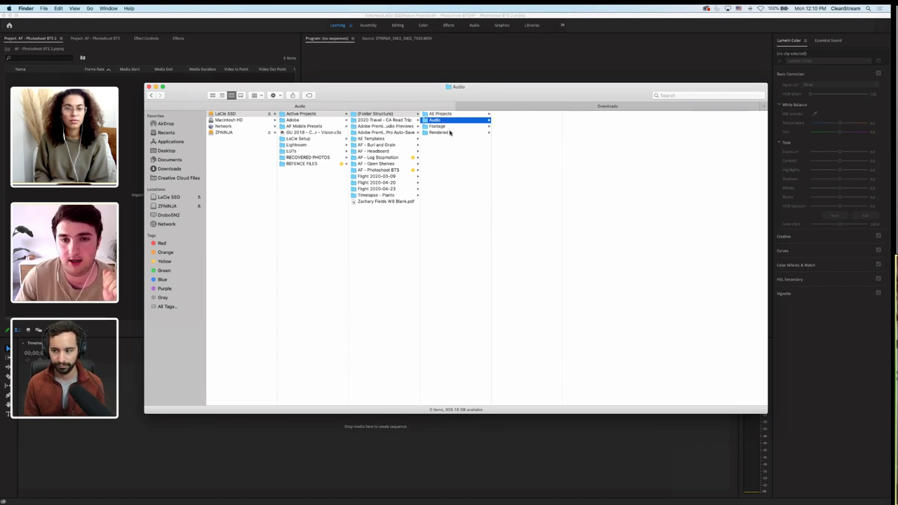
pyautogui.click(453, 126)
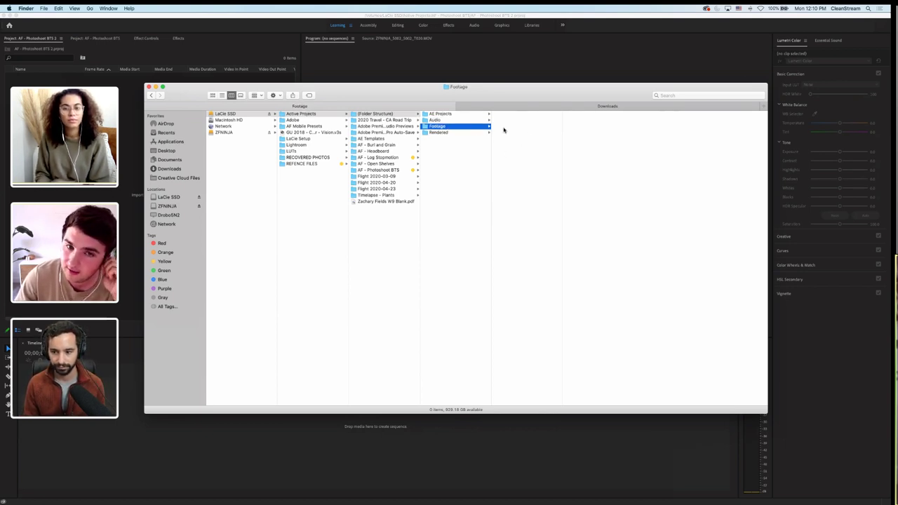
pyautogui.click(459, 132)
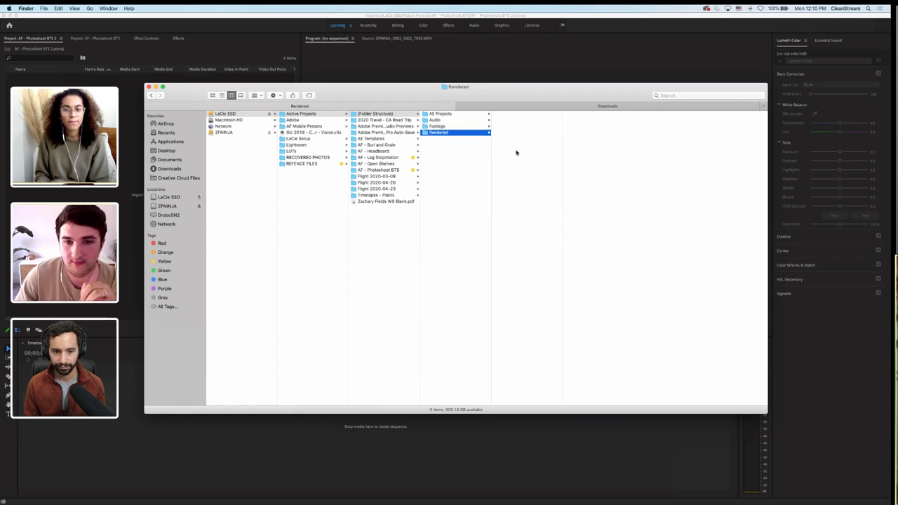
# Browse the project's Footage folder and its iPhone, Ninja and Screen Recording subfolders
pyautogui.click(395, 170)
pyautogui.click(451, 159)
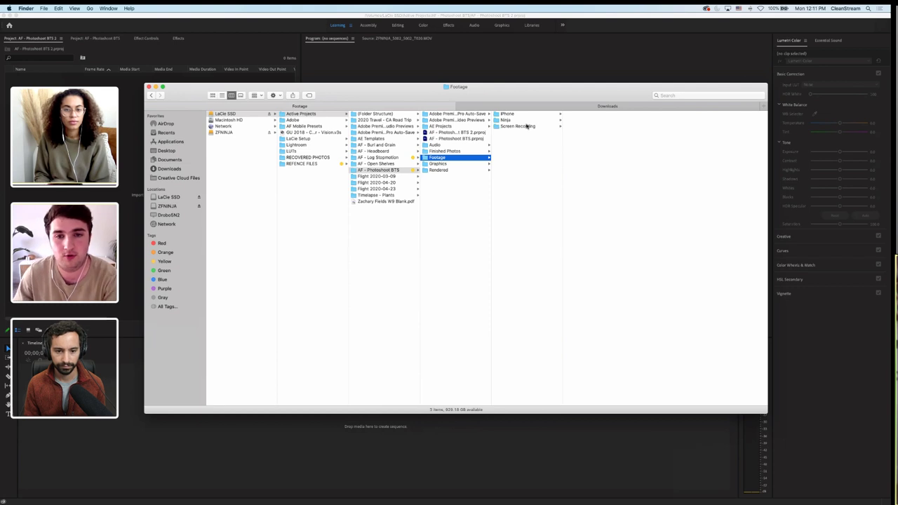
pyautogui.click(517, 150)
pyautogui.press('super+a')
pyautogui.click(544, 186)
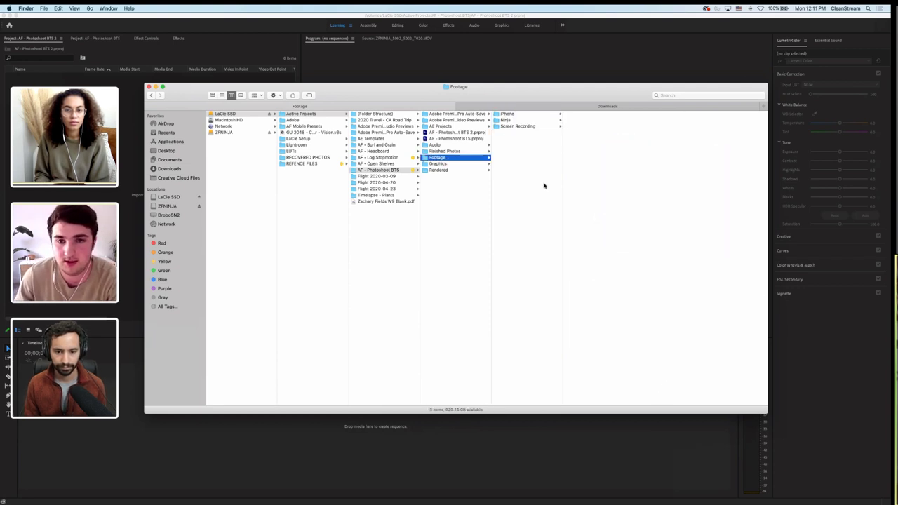
pyautogui.click(509, 115)
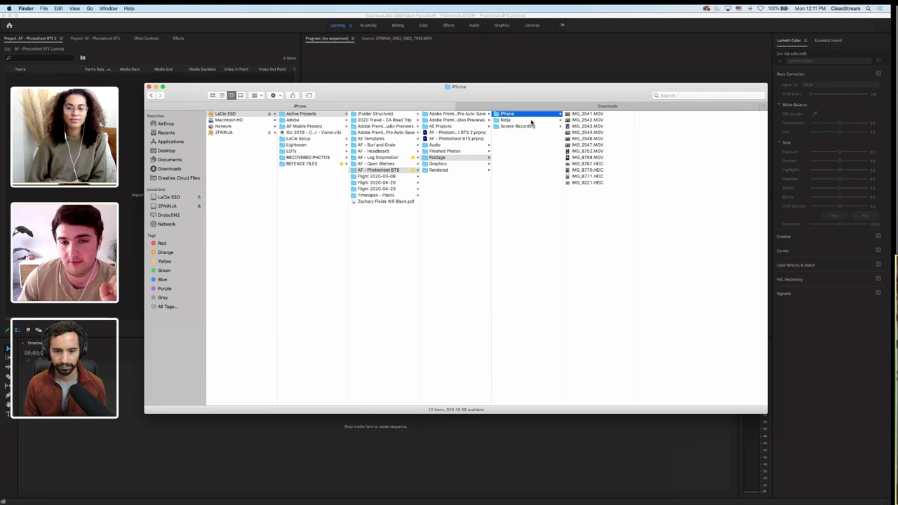
pyautogui.click(519, 120)
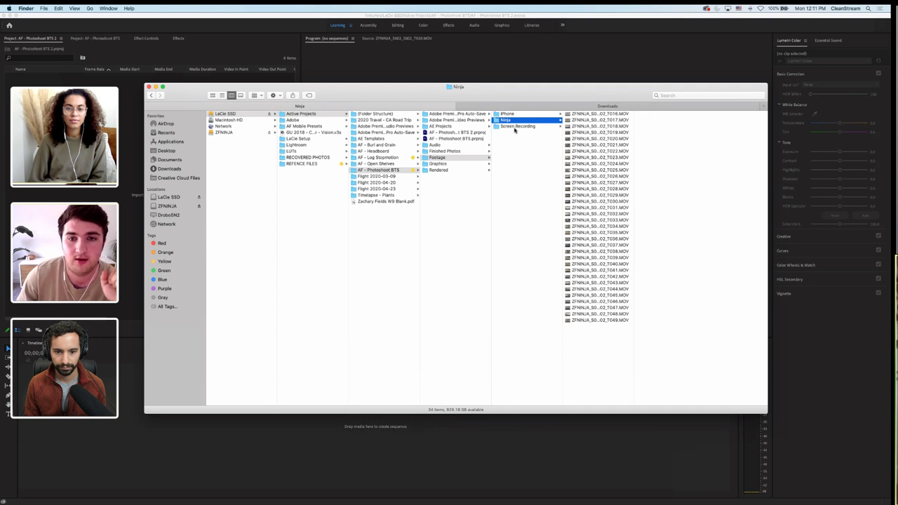
pyautogui.click(515, 127)
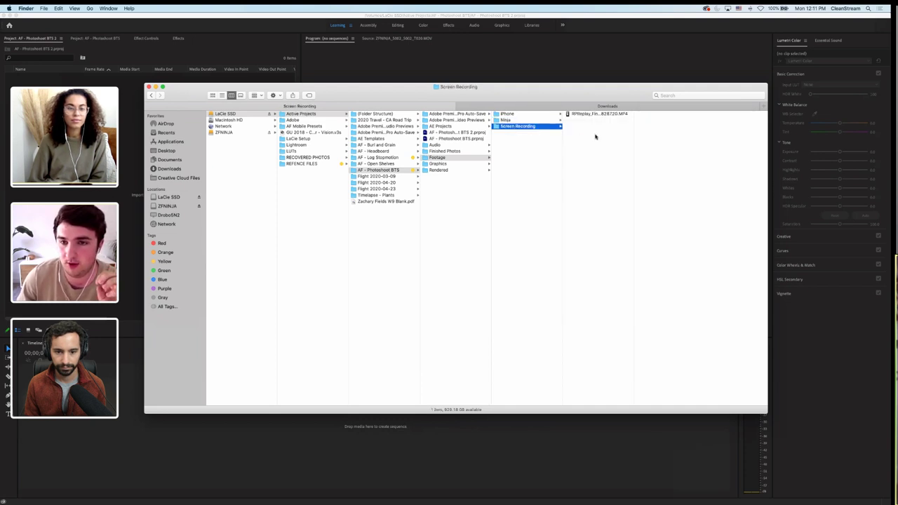
pyautogui.click(525, 148)
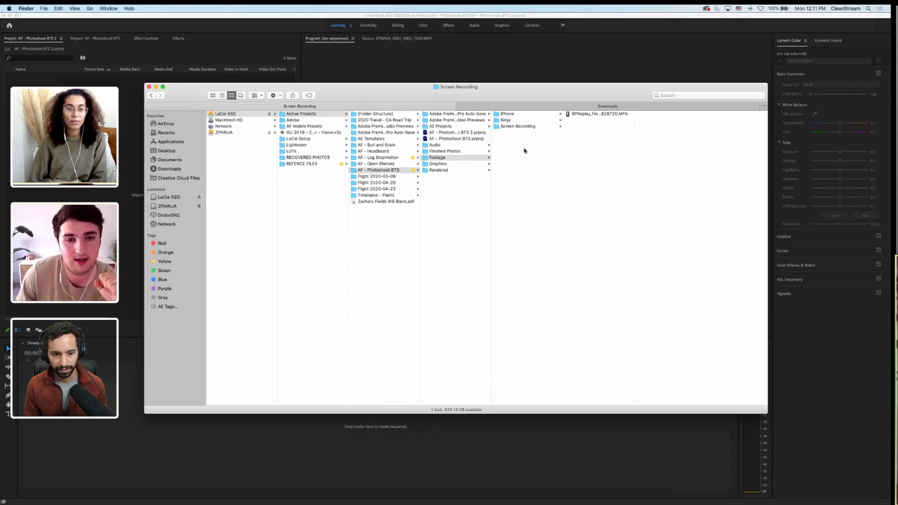
pyautogui.press('Left')
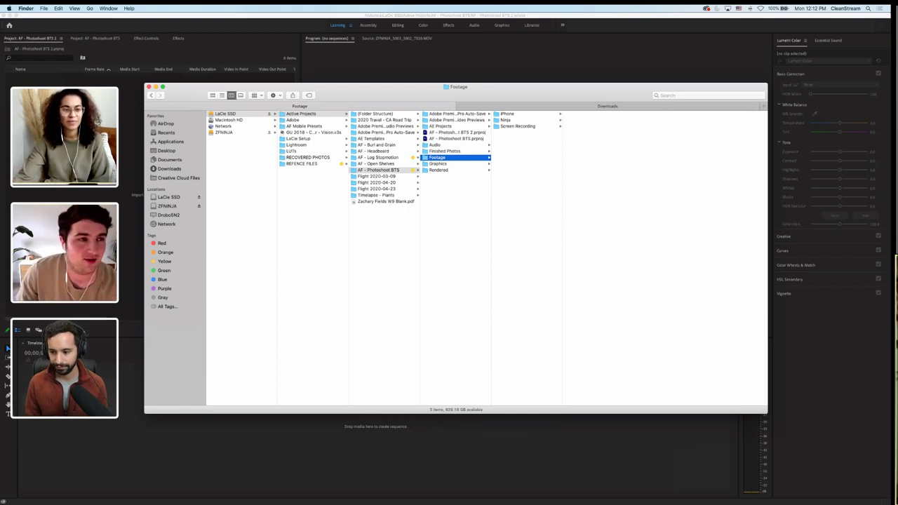
# Drag the Footage folder from Finder into the AF - Photoshoot BTS 2 project as a bin
pyautogui.click(311, 483)
pyautogui.moveTo(337, 500)
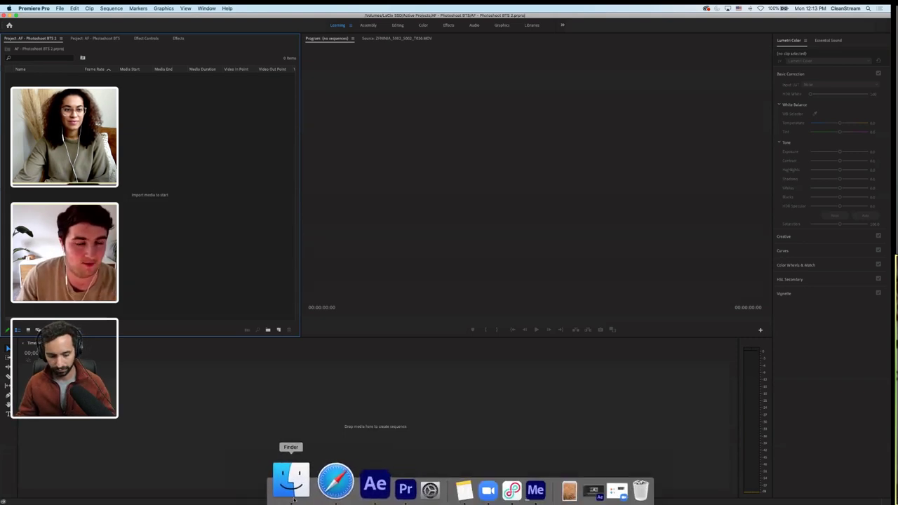
pyautogui.click(294, 498)
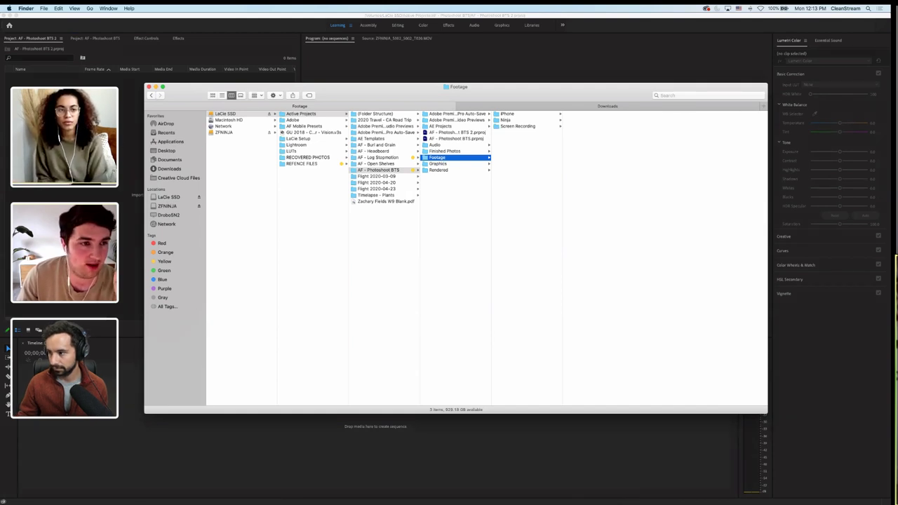
pyautogui.moveTo(437, 157); pyautogui.dragTo(130, 211)
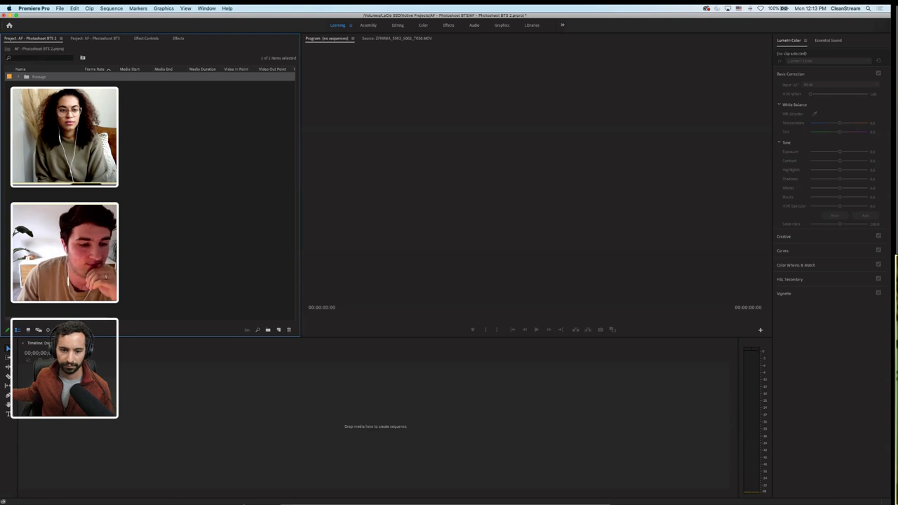
# Open the Audio folder in Finder, then return to Premiere and deselect the Audio bin
pyautogui.click(297, 480)
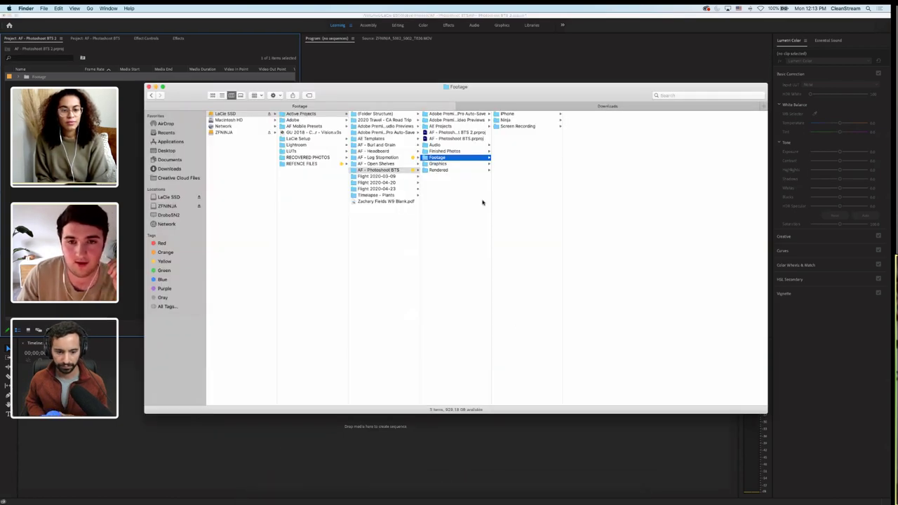
pyautogui.click(449, 145)
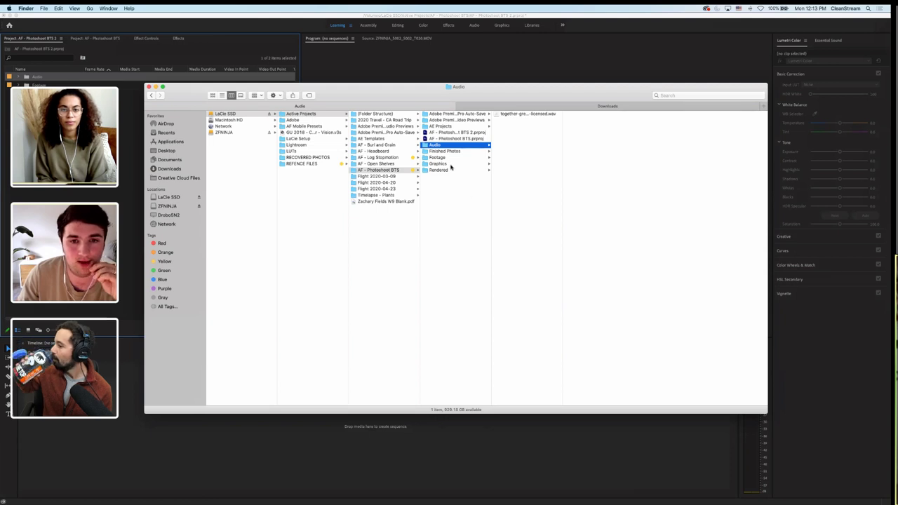
pyautogui.press('super+Tab')
pyautogui.click(70, 62)
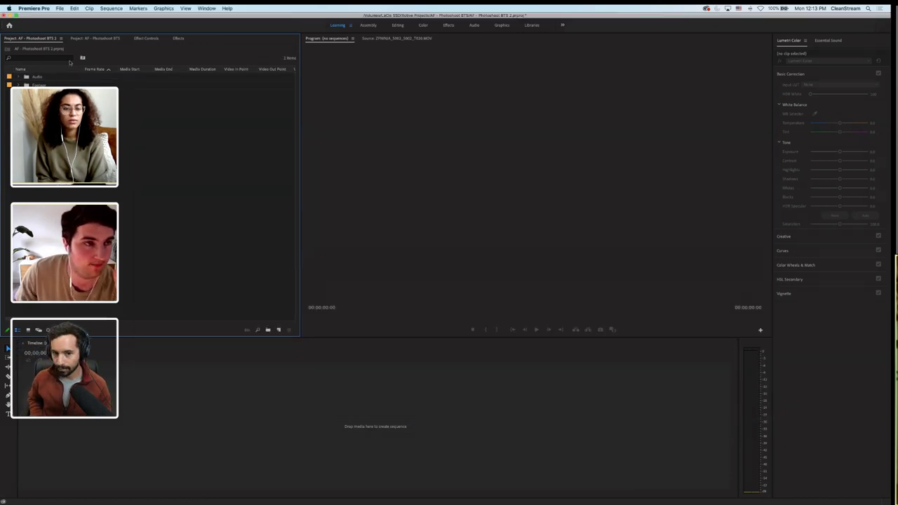
pyautogui.click(60, 8)
pyautogui.moveTo(70, 16)
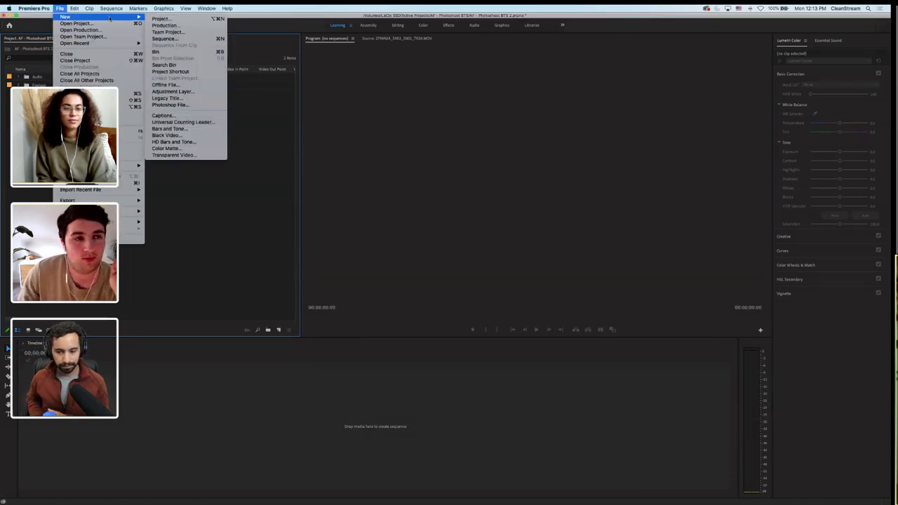
# Start a new sequence and pick the Digital SLR > 1080p > DSLR 1080p24 preset
pyautogui.click(179, 38)
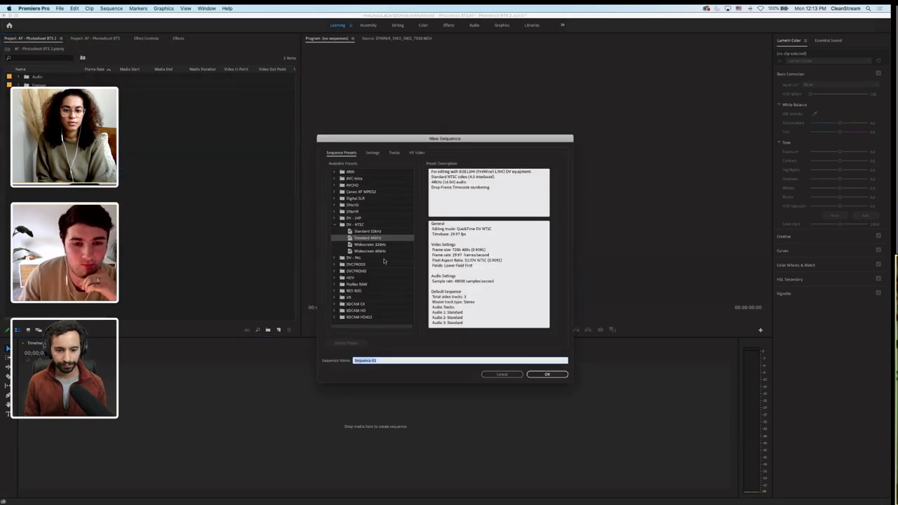
pyautogui.click(373, 153)
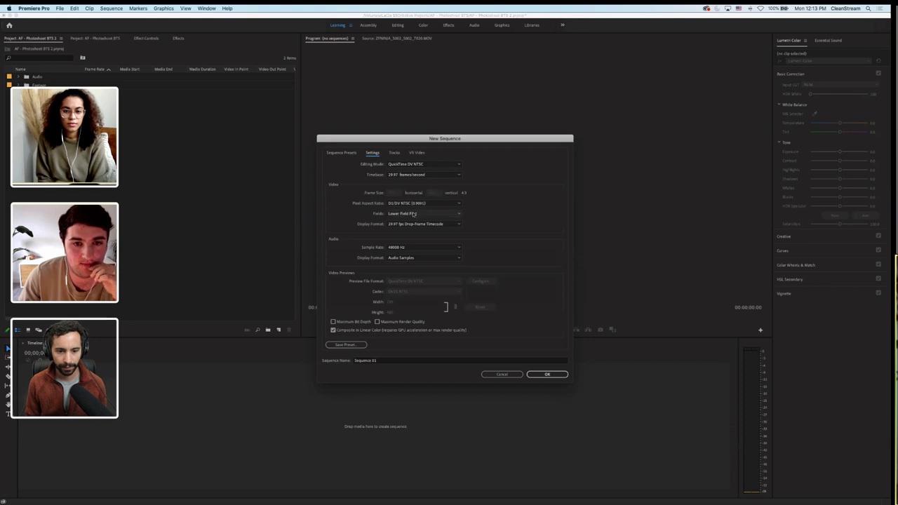
pyautogui.click(424, 164)
pyautogui.click(424, 165)
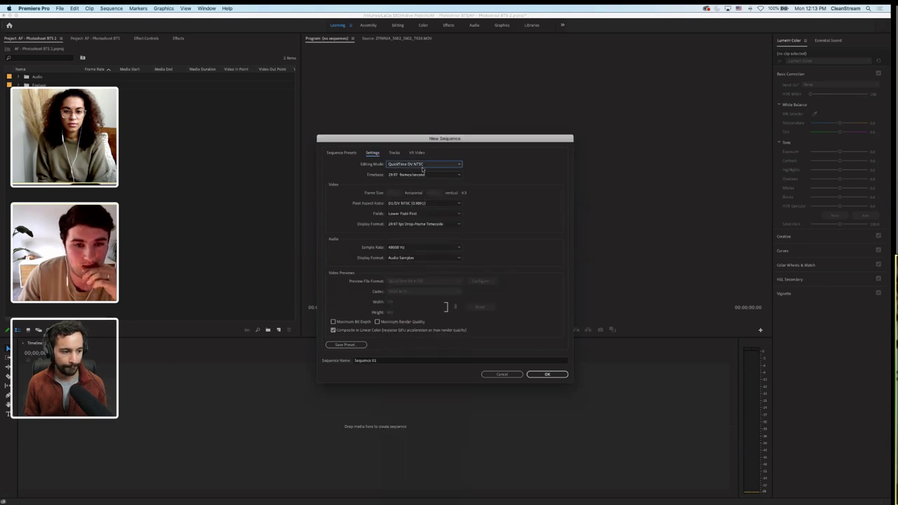
pyautogui.click(344, 153)
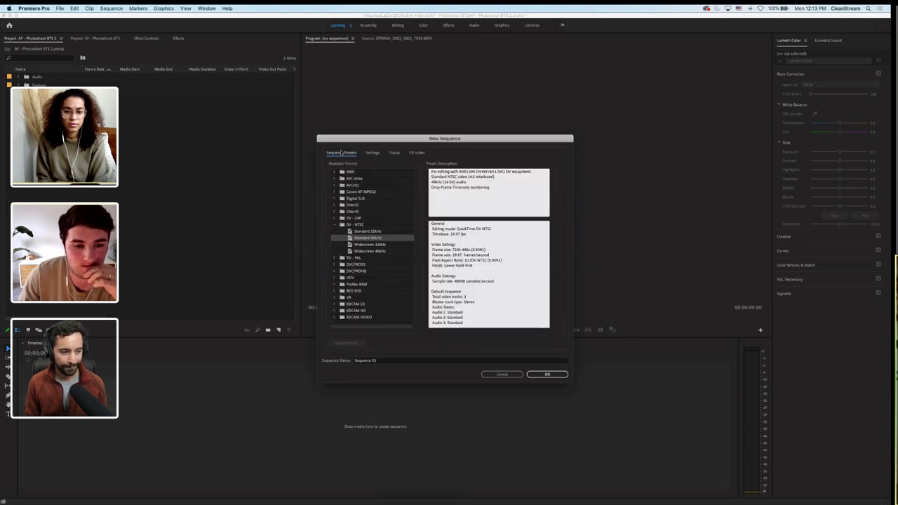
pyautogui.click(373, 153)
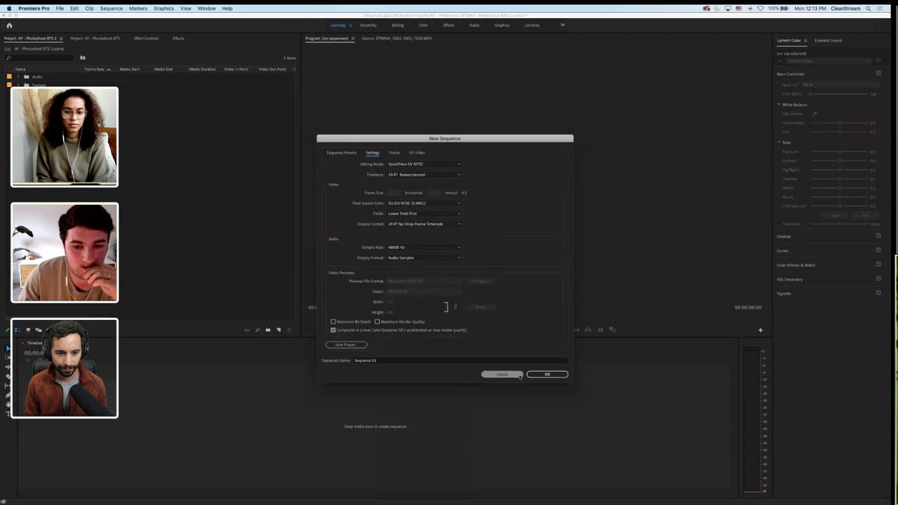
pyautogui.click(338, 153)
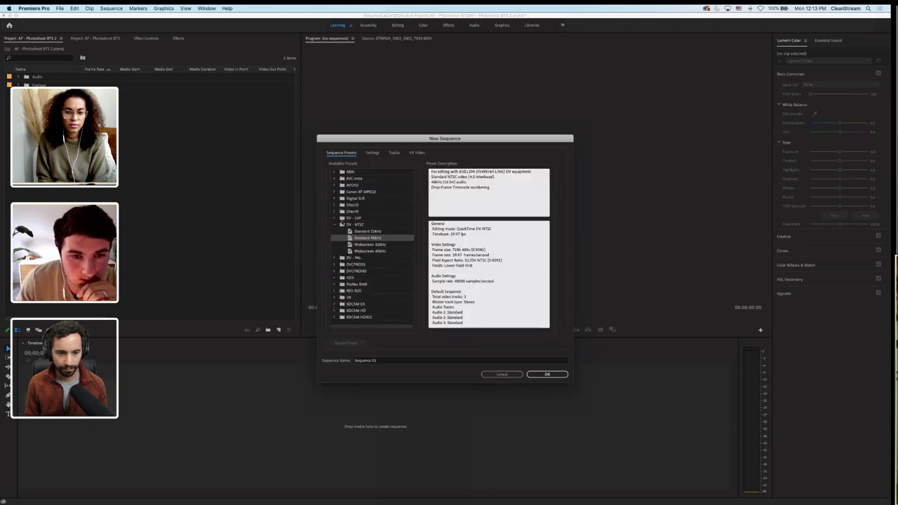
pyautogui.click(335, 199)
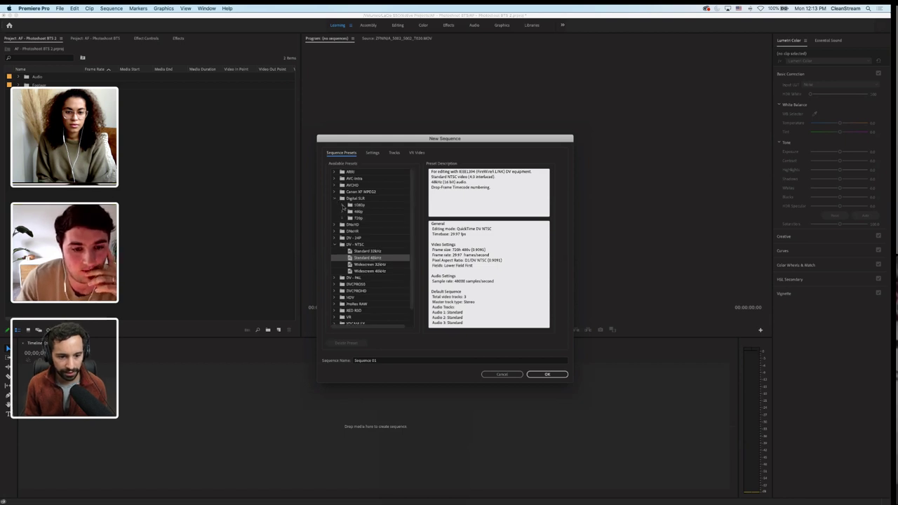
pyautogui.click(342, 205)
pyautogui.click(372, 211)
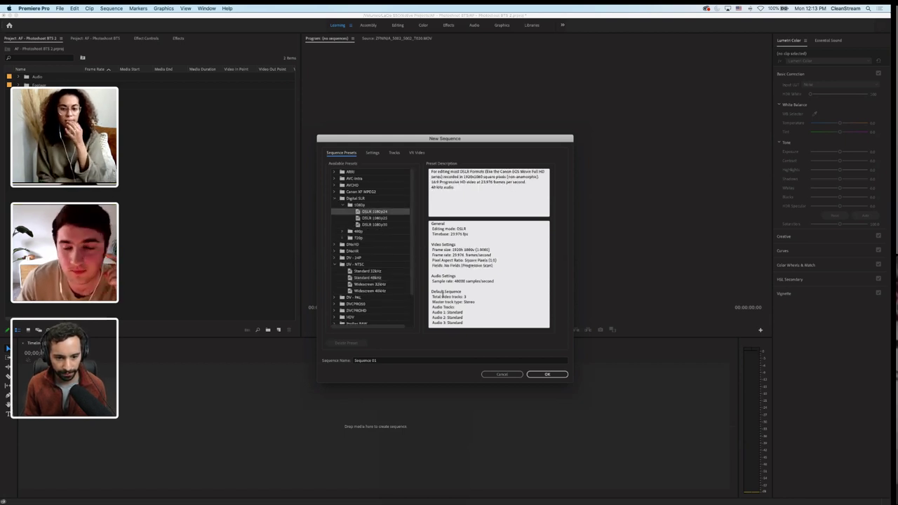
# Switch the sequence settings to Custom editing mode with a 23.976 fps timebase
pyautogui.click(377, 155)
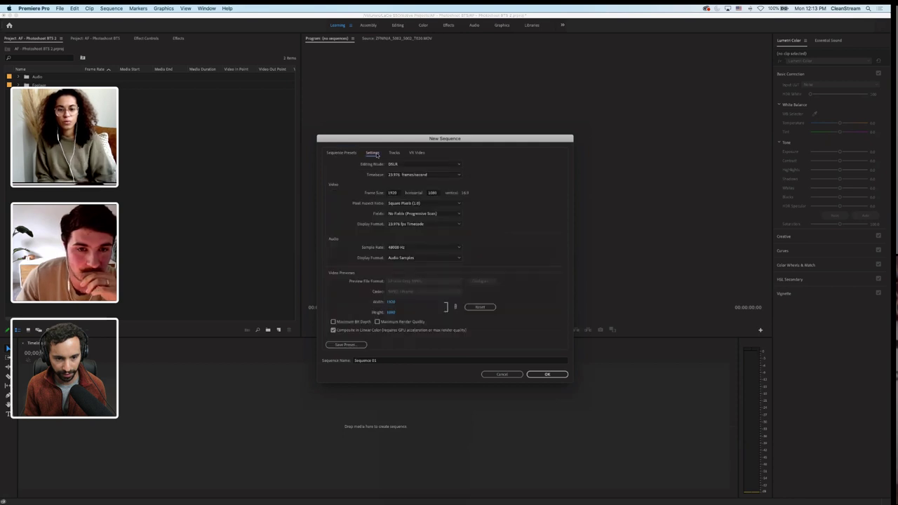
pyautogui.click(416, 166)
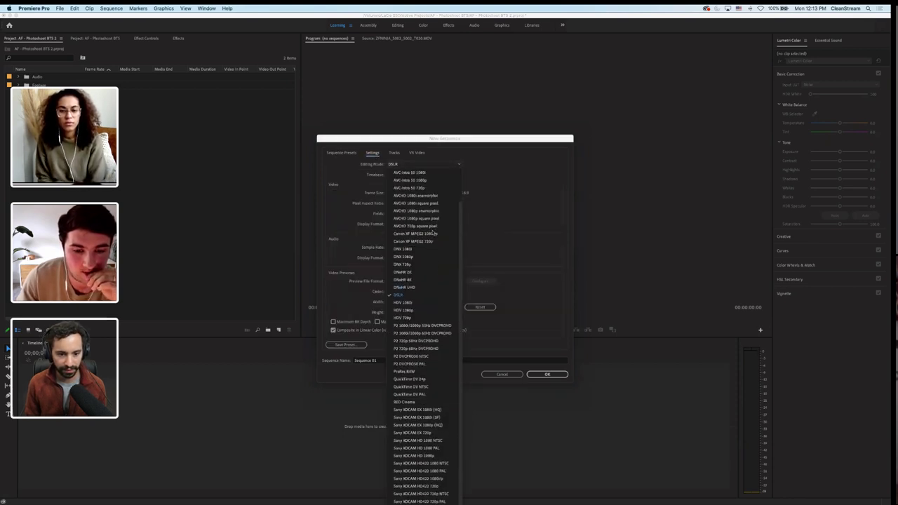
pyautogui.scroll(3, 435, 233)
pyautogui.scroll(-2, 421, 200)
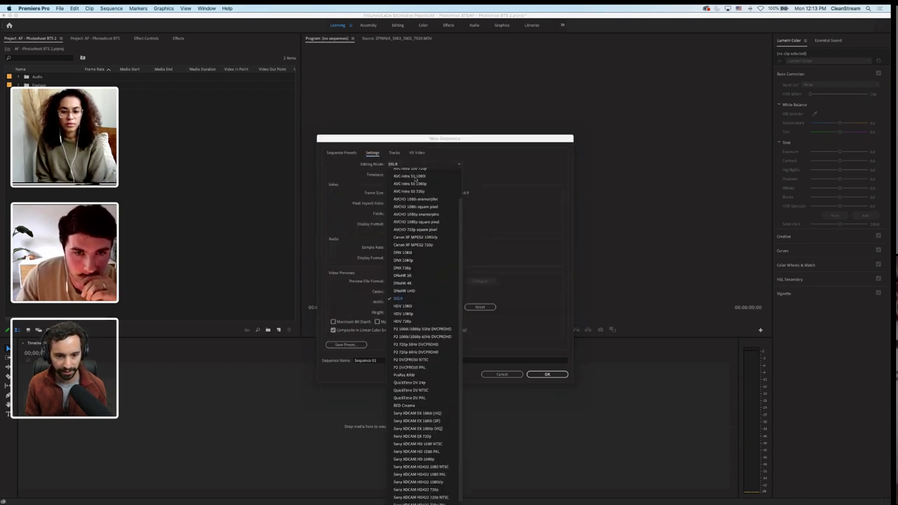
pyautogui.scroll(2, 415, 178)
pyautogui.click(399, 173)
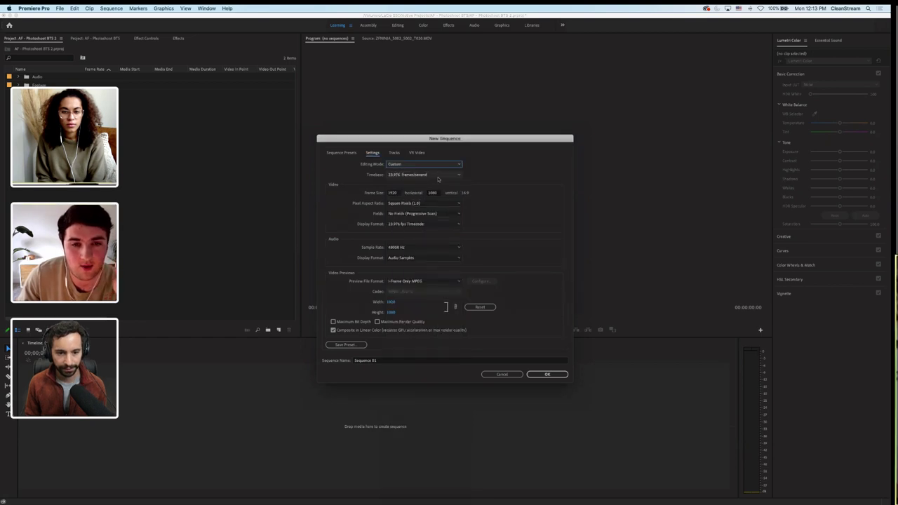
pyautogui.click(438, 176)
pyautogui.click(421, 212)
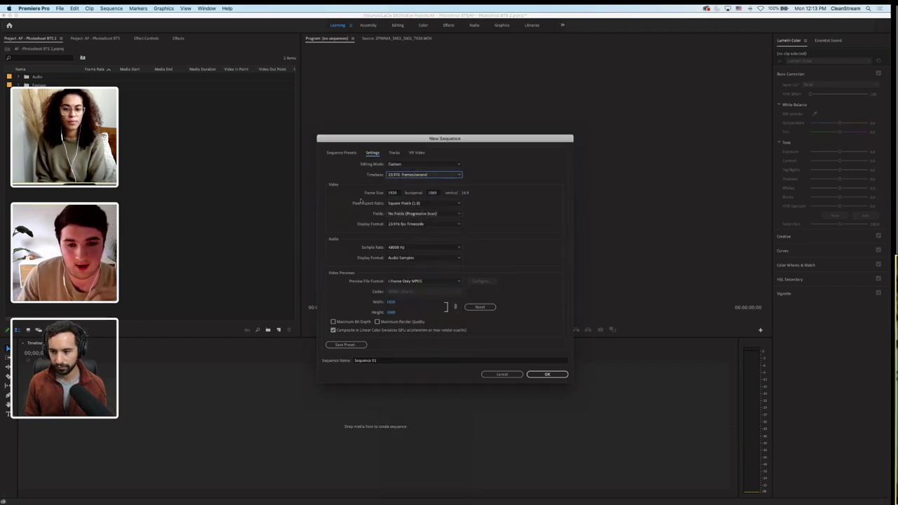
# Set the sequence frame size to 3840×2160
pyautogui.click(397, 193)
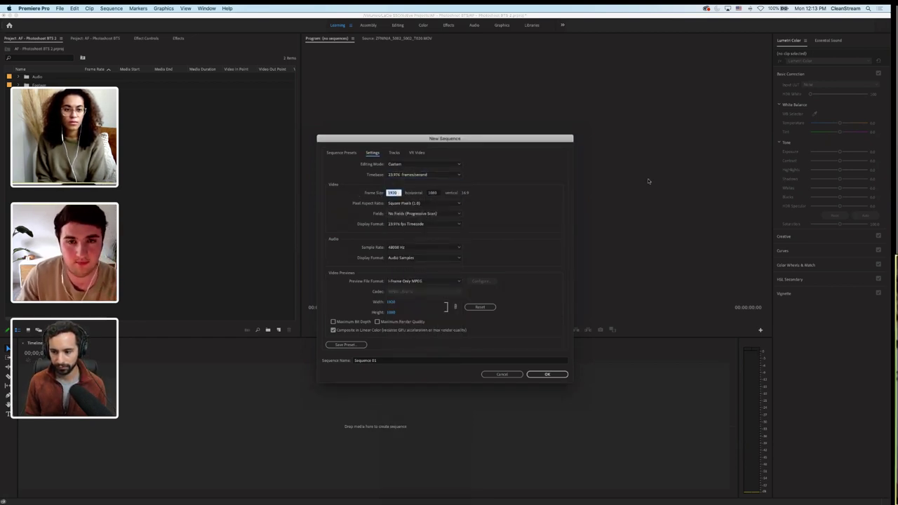
pyautogui.moveTo(458, 139); pyautogui.dragTo(456, 94)
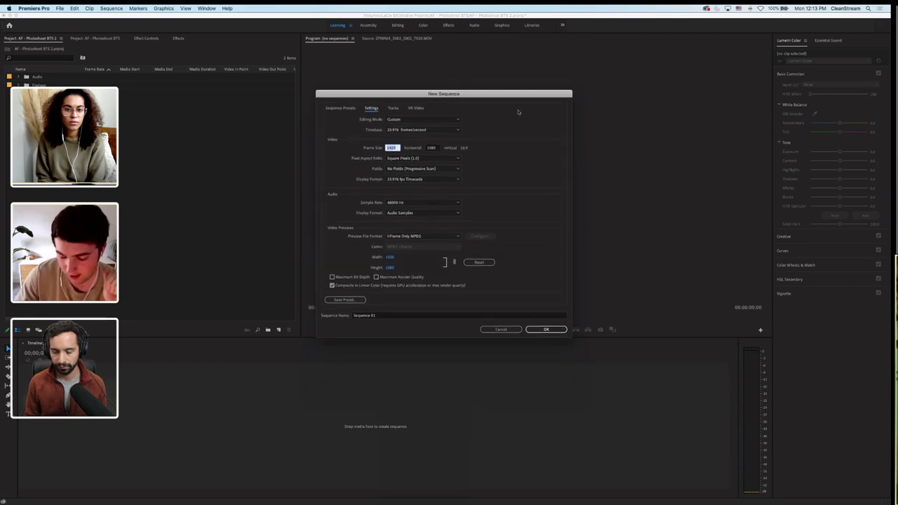
pyautogui.write('3840')
pyautogui.press('Tab')
pyautogui.write('2160')
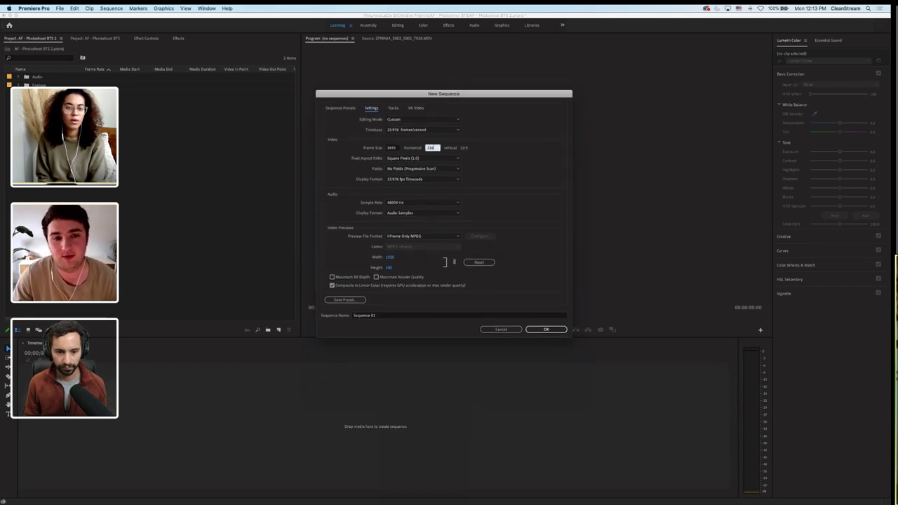
pyautogui.press('Tab')
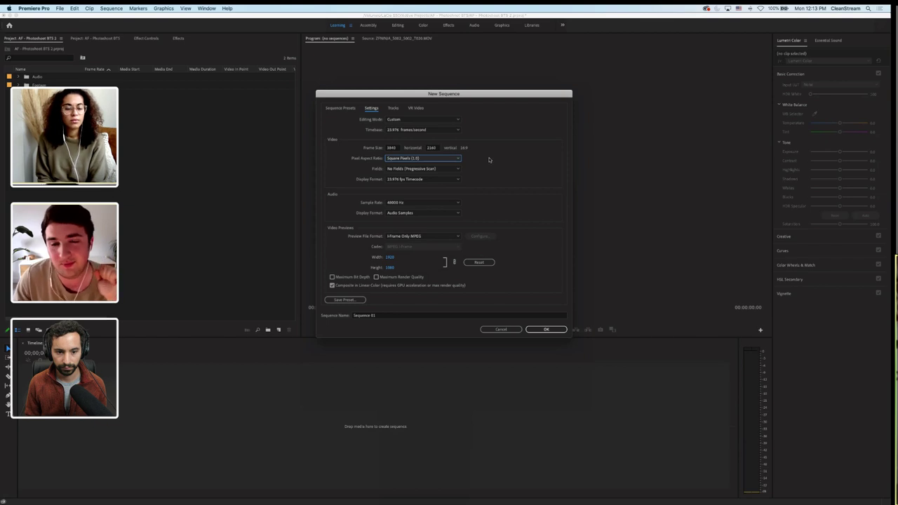
pyautogui.press('Tab')
pyautogui.press('Tab')
pyautogui.press('space')
pyautogui.press('Escape')
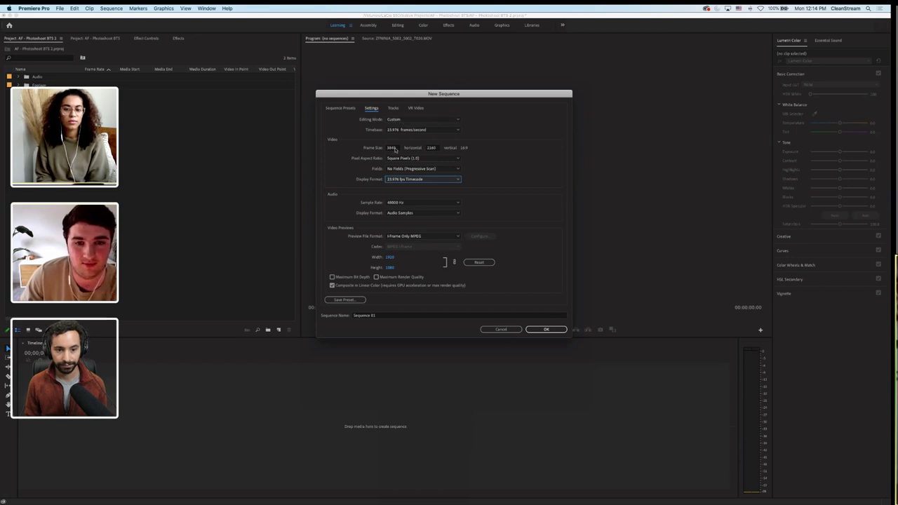
pyautogui.click(393, 148)
pyautogui.click(433, 148)
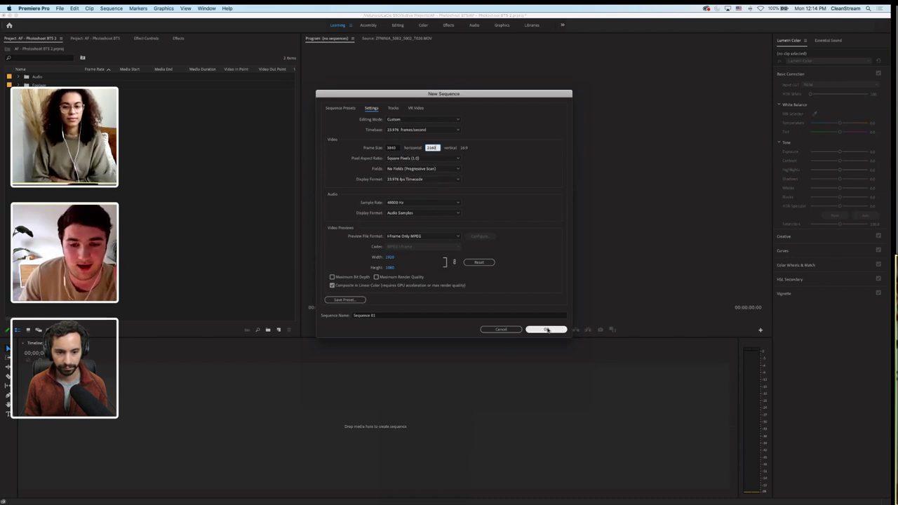
pyautogui.click(326, 314)
# Name the sequence 'AF - Photoshoot BTS Main' and create it
pyautogui.click(390, 320)
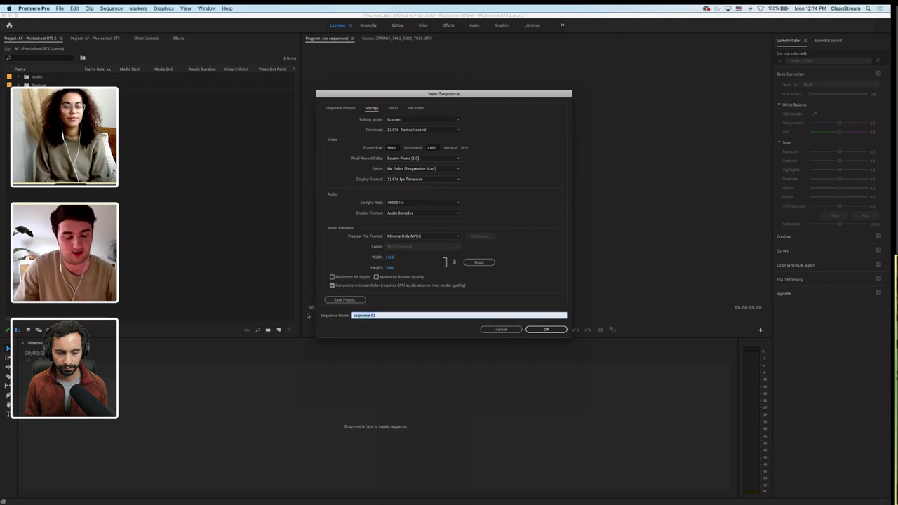
pyautogui.write('AF')
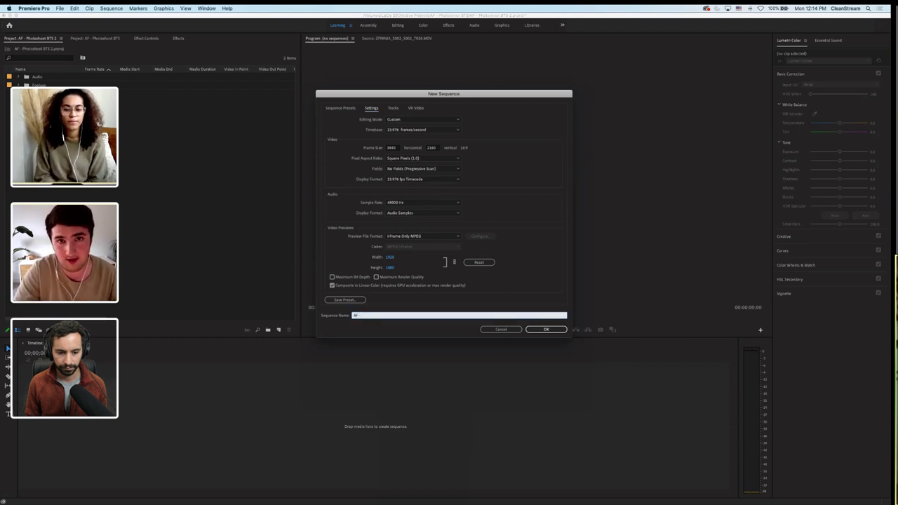
pyautogui.write(' - Photoshoot BTS Main')
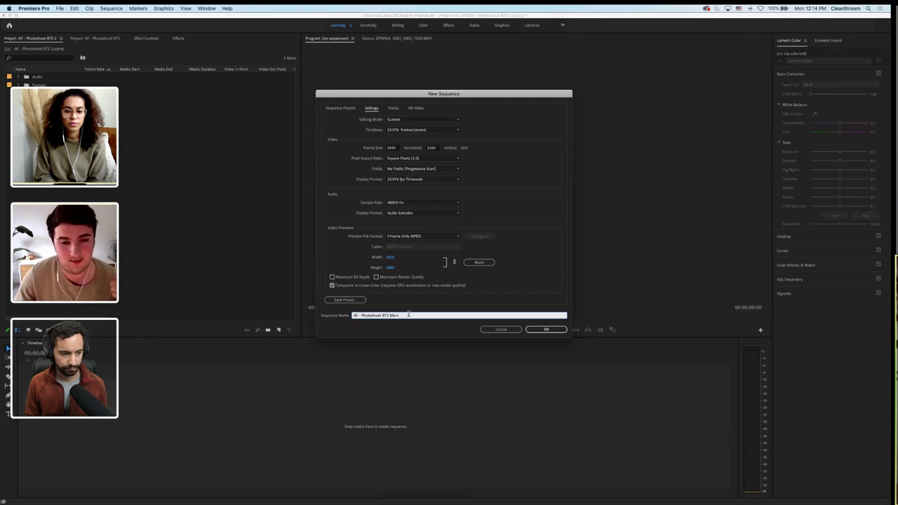
pyautogui.click(547, 330)
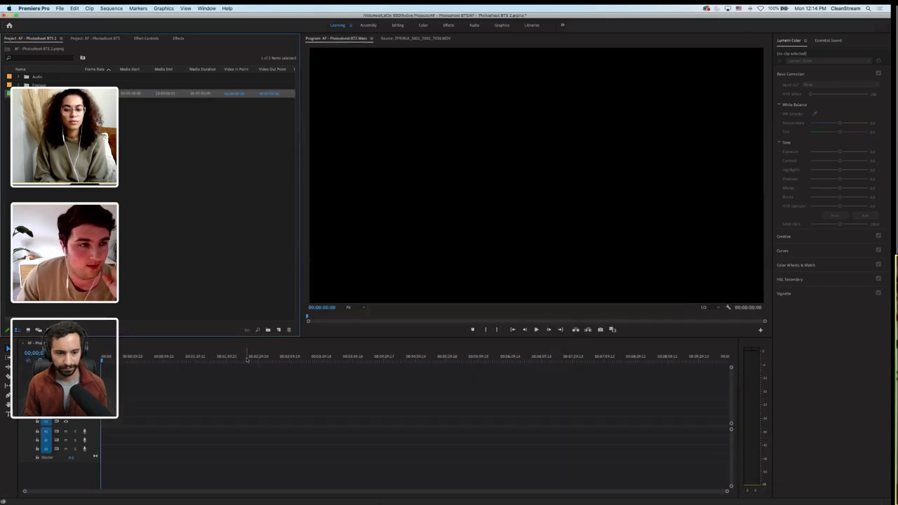
# Create a 'Sequences' bin and move the 'AF - Photoshoot BTS Main' sequence into it
pyautogui.click(150, 419)
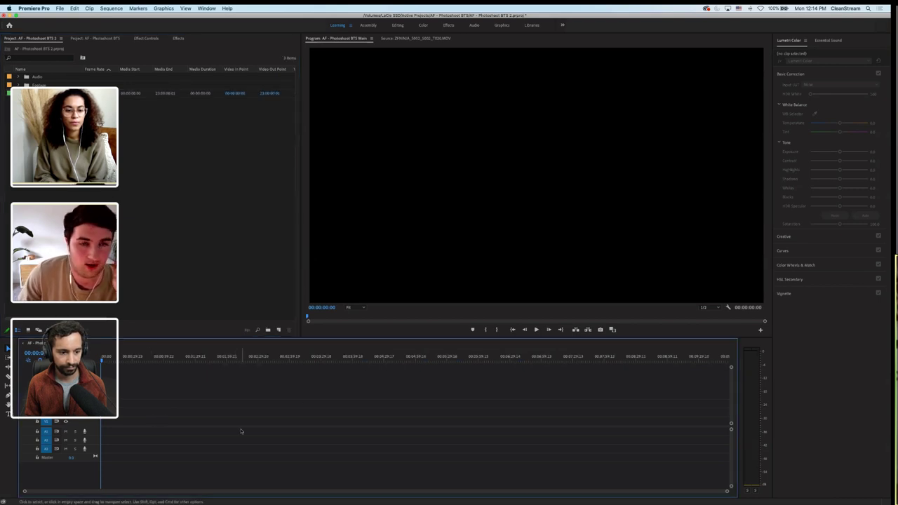
pyautogui.hotkey('shift', '1')
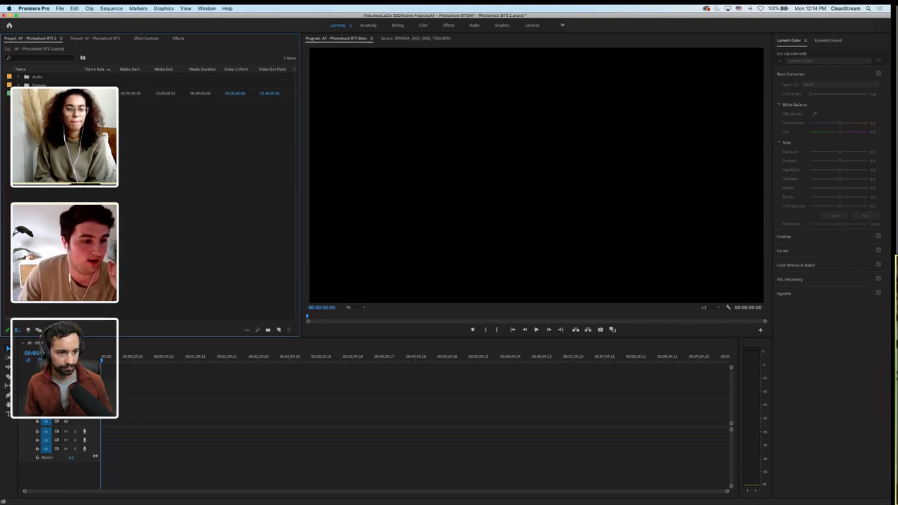
pyautogui.rightClick(55, 144)
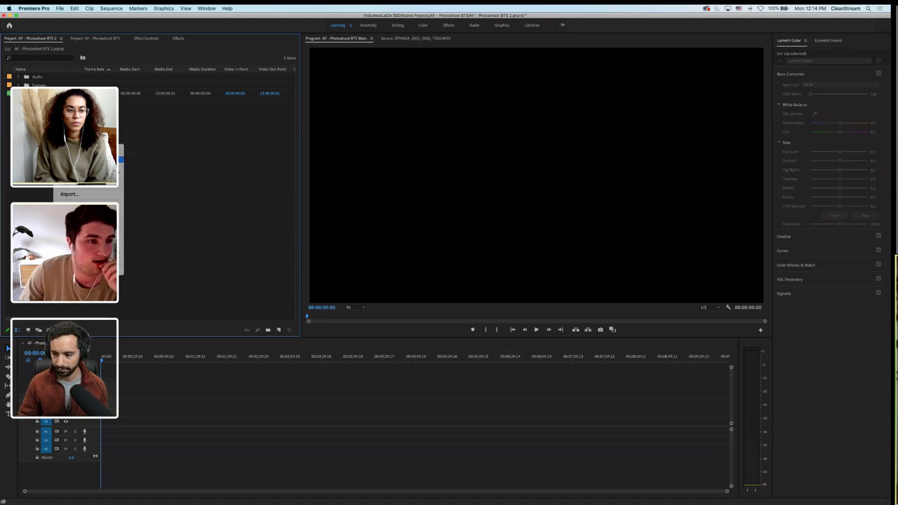
pyautogui.click(88, 159)
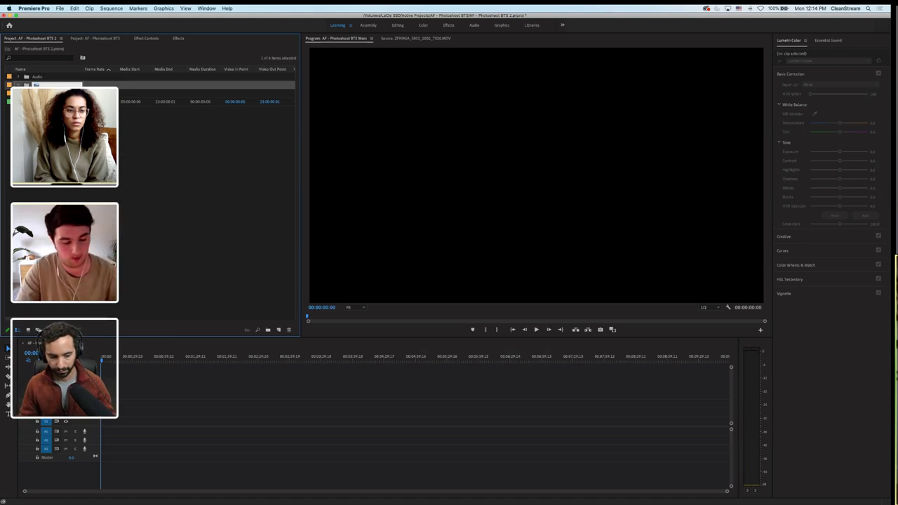
pyautogui.write('Sequences')
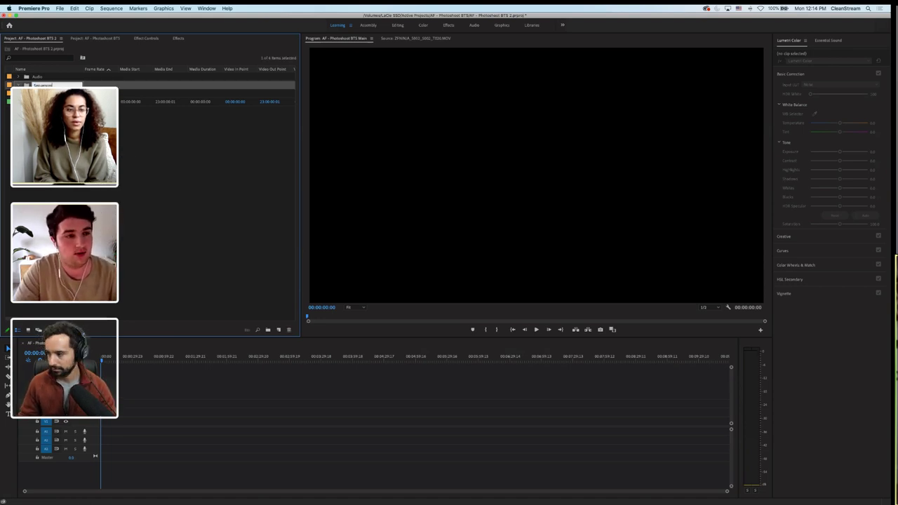
pyautogui.press('Tab')
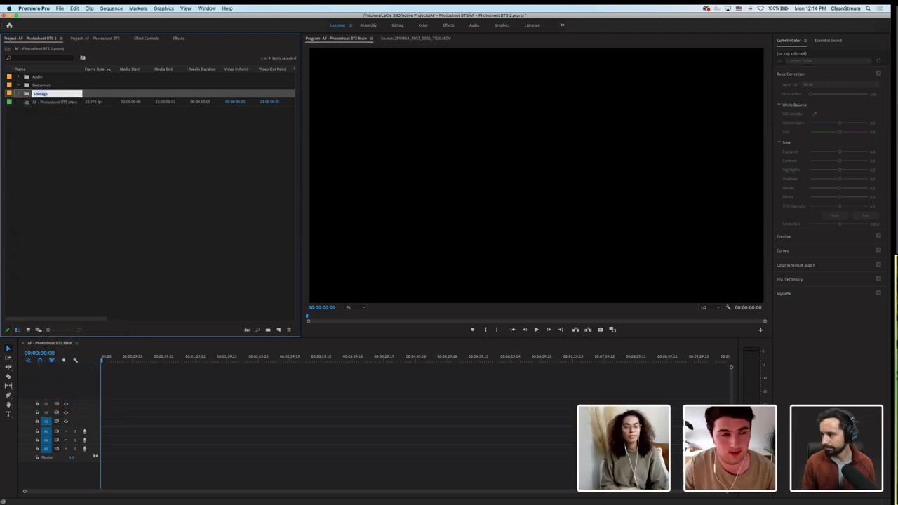
pyautogui.press('Return')
pyautogui.moveTo(49, 102); pyautogui.dragTo(37, 84)
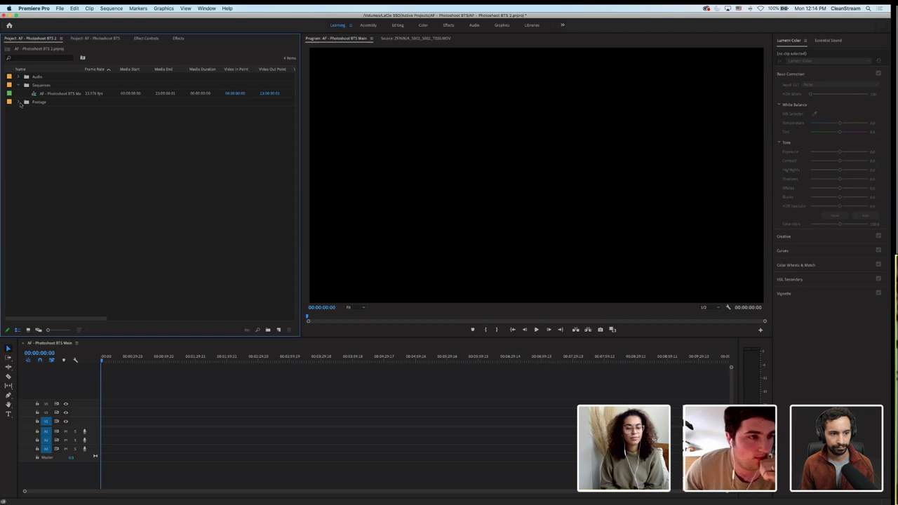
# Expand the Footage and Ninja bins and load the first Ninja clip in the Source monitor
pyautogui.click(19, 102)
pyautogui.click(26, 118)
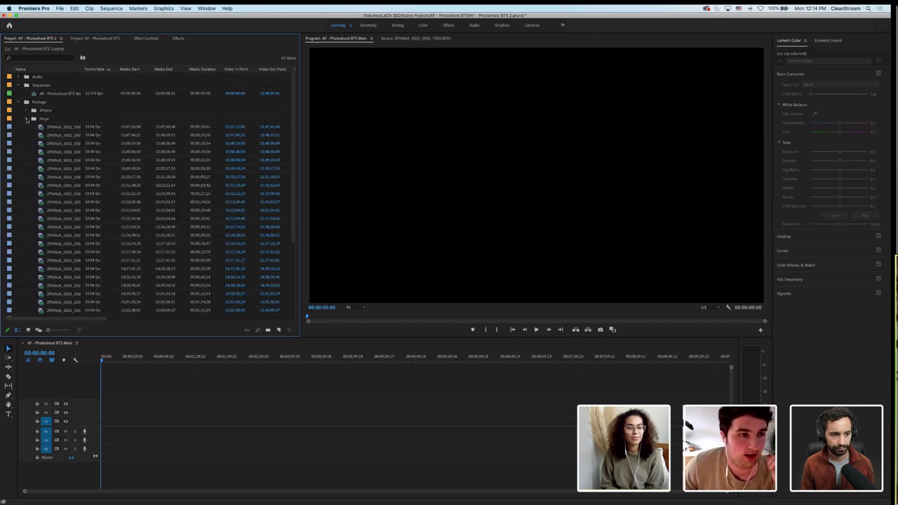
pyautogui.click(49, 128)
pyautogui.scroll(-2, 76, 143)
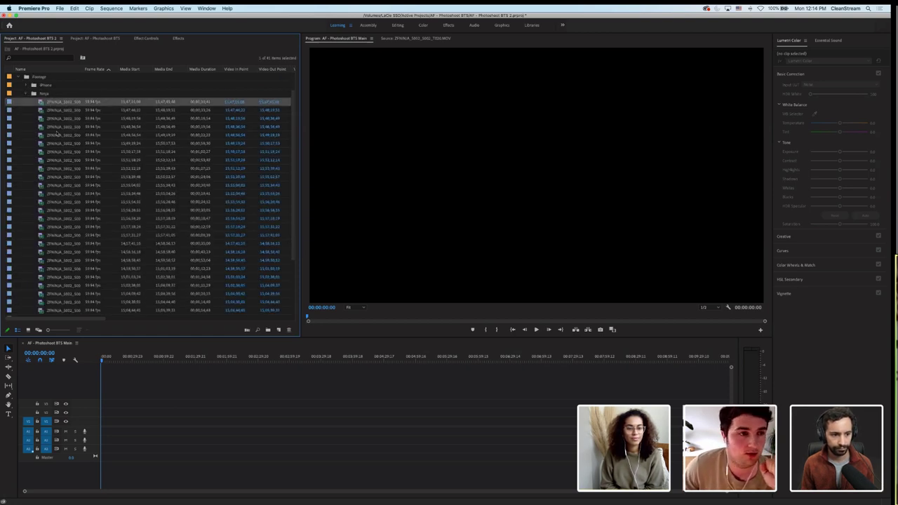
pyautogui.scroll(-2, 58, 133)
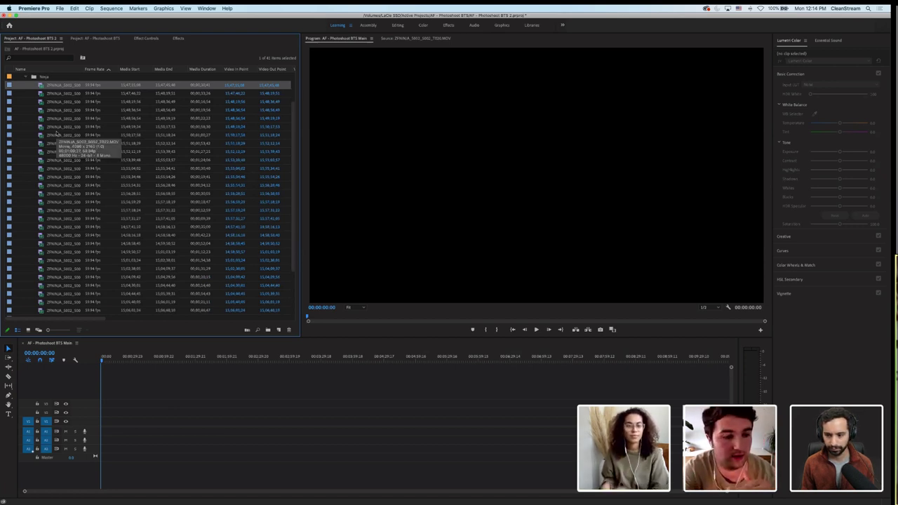
pyautogui.doubleClick(41, 86)
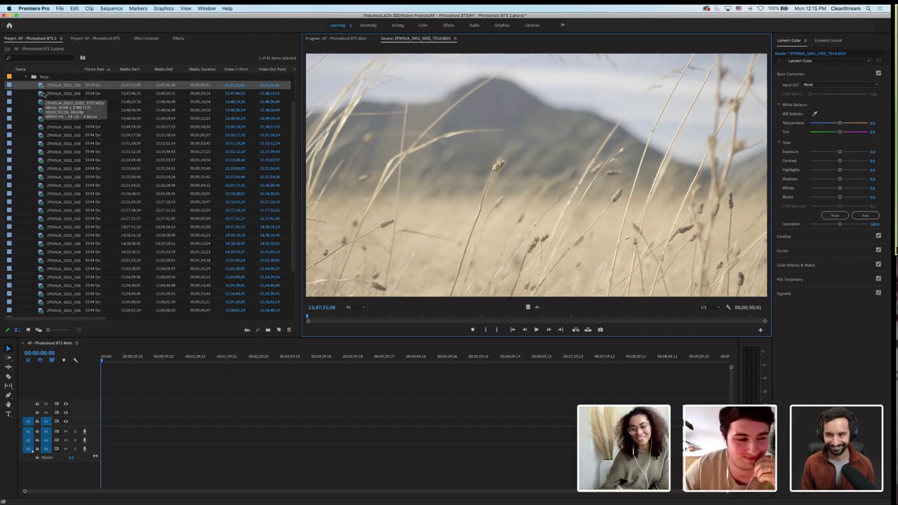
pyautogui.moveTo(291, 499)
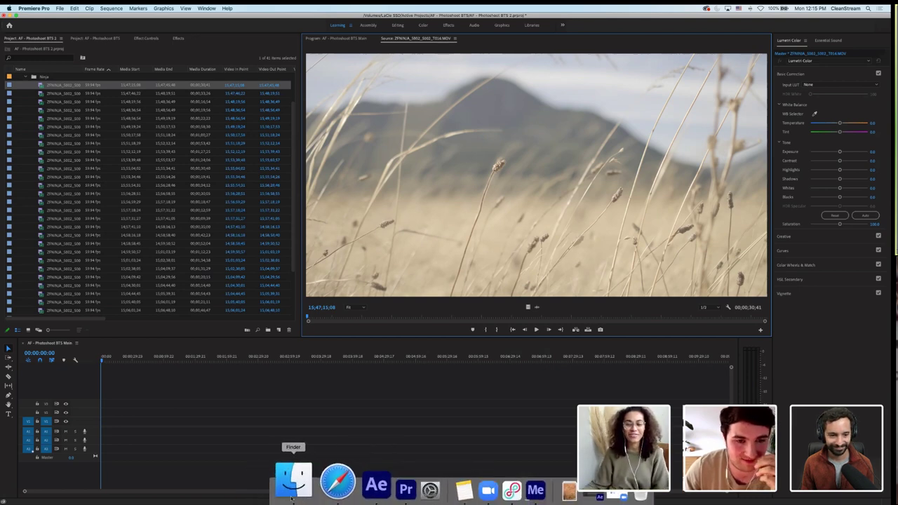
# In Finder, open Footage > iPhone and show IMG_8771.HEIC full size in Quick Look
pyautogui.click(293, 491)
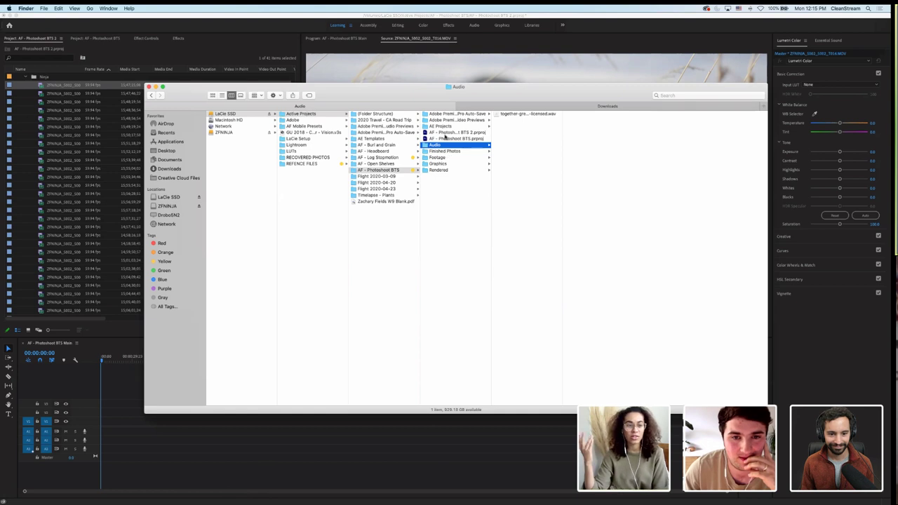
pyautogui.click(441, 157)
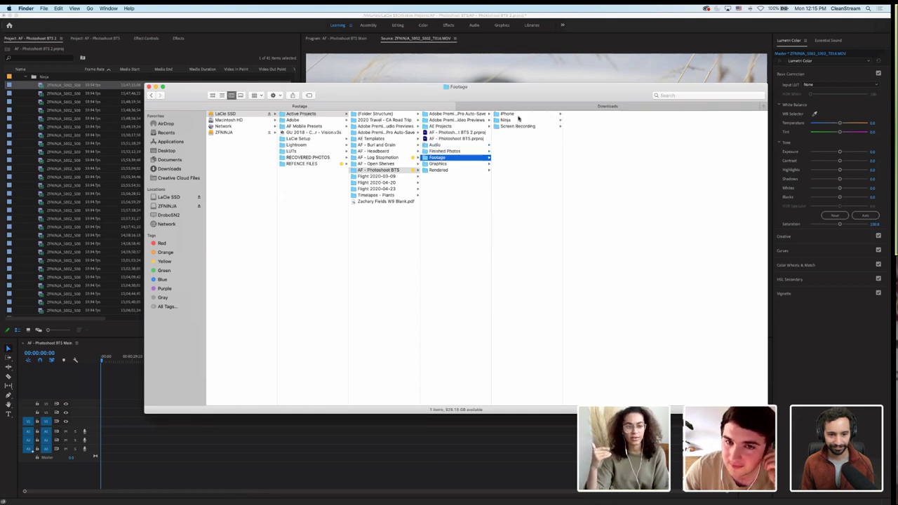
pyautogui.click(529, 116)
pyautogui.click(588, 163)
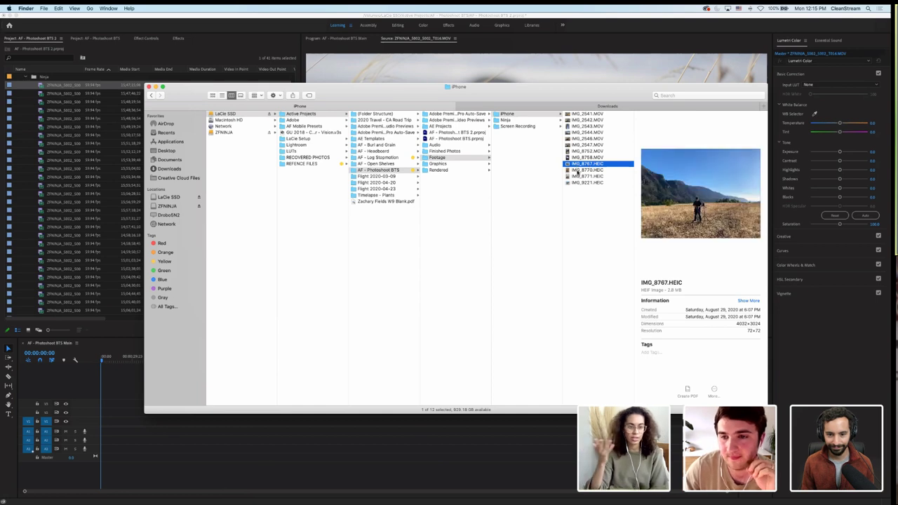
pyautogui.click(579, 175)
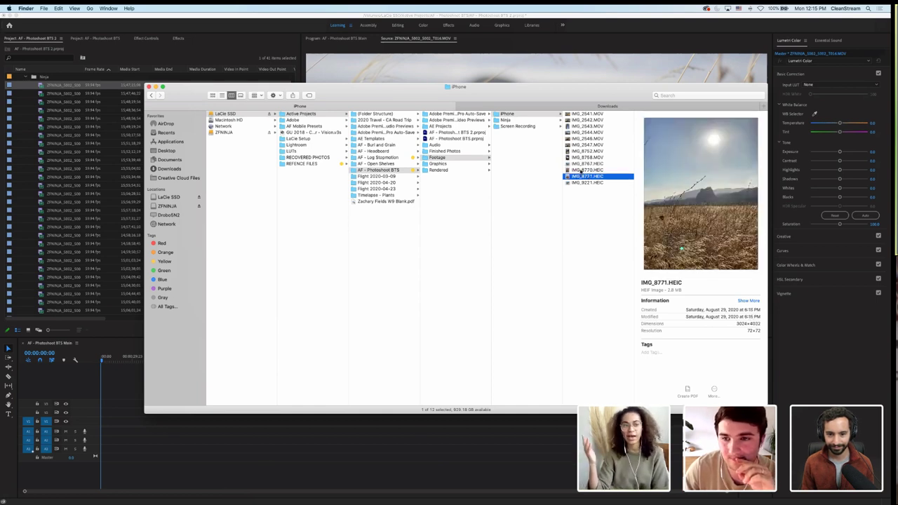
pyautogui.press('space')
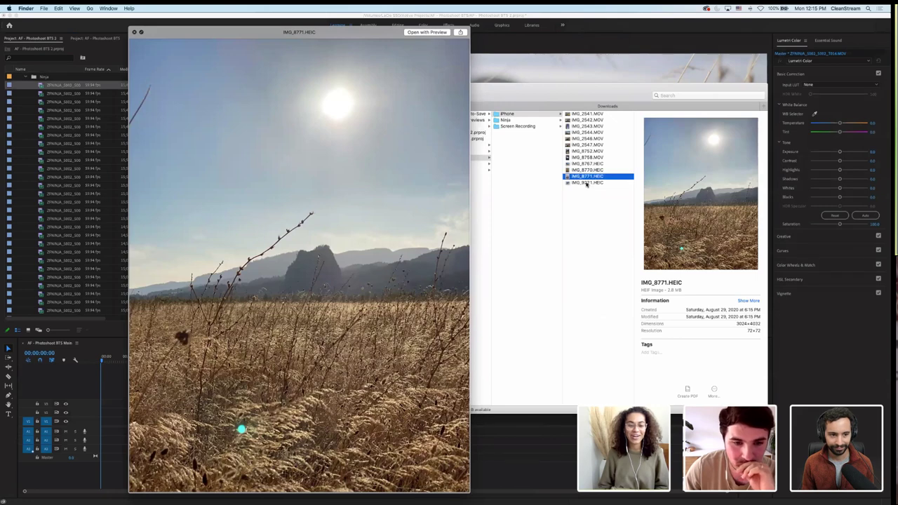
# Preview the iPhone photos full size, stepping through IMG_8771, IMG_8770 and IMG_8767.HEIC
pyautogui.click(587, 178)
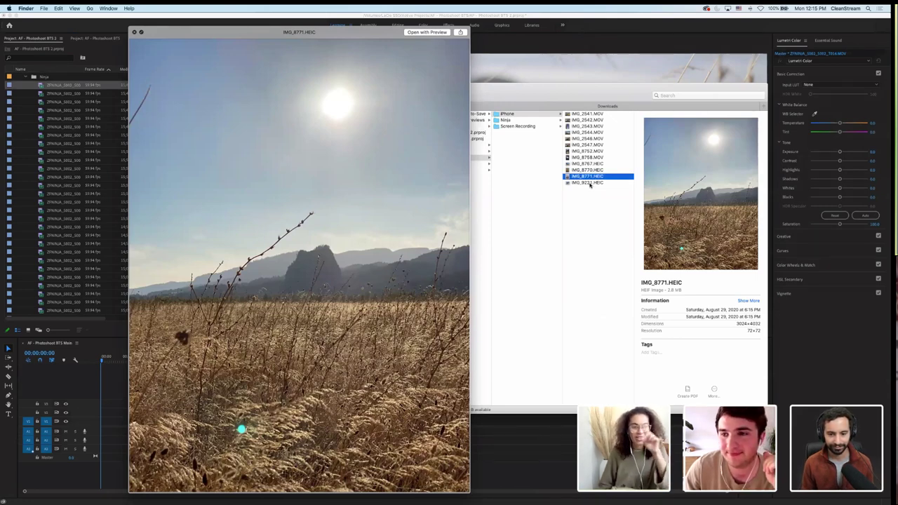
pyautogui.click(590, 183)
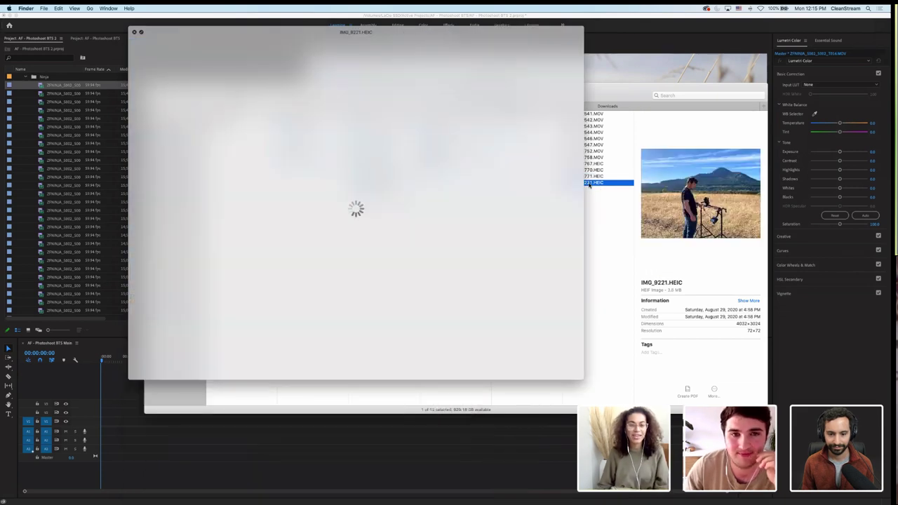
pyautogui.press('Up')
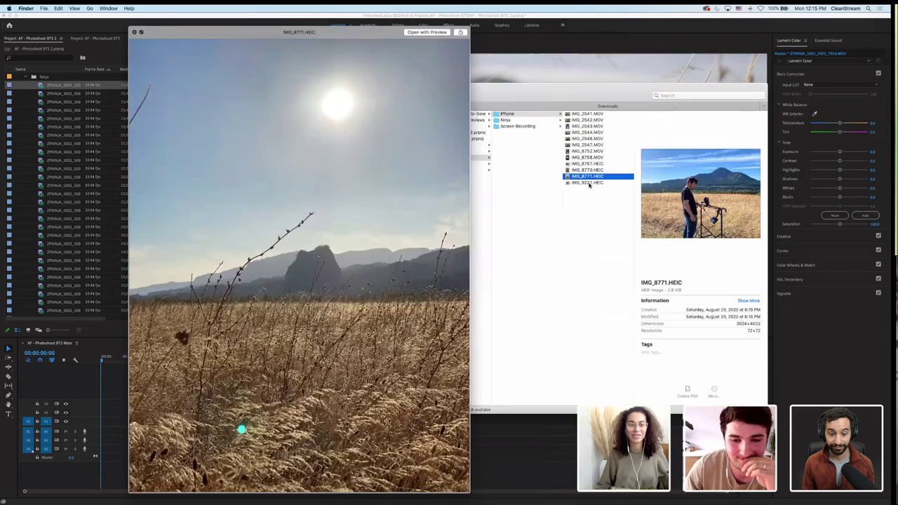
pyautogui.press('Up')
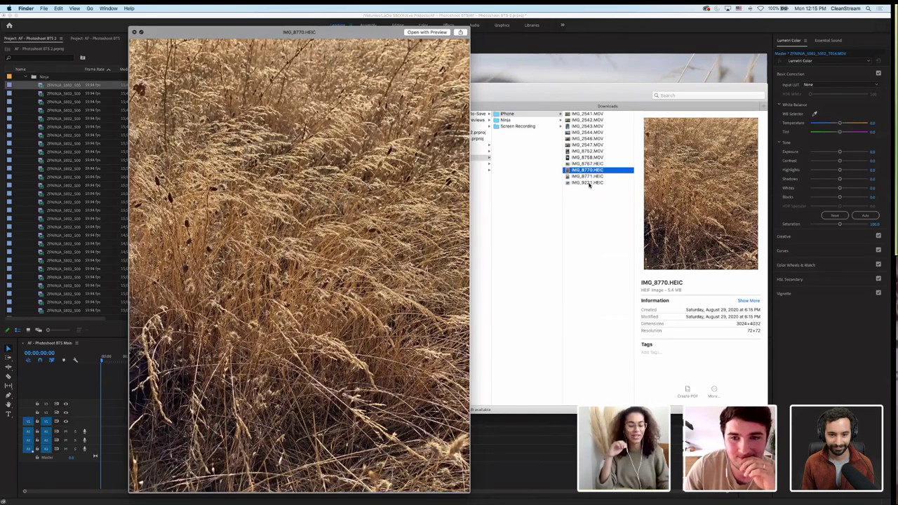
pyautogui.press('Up')
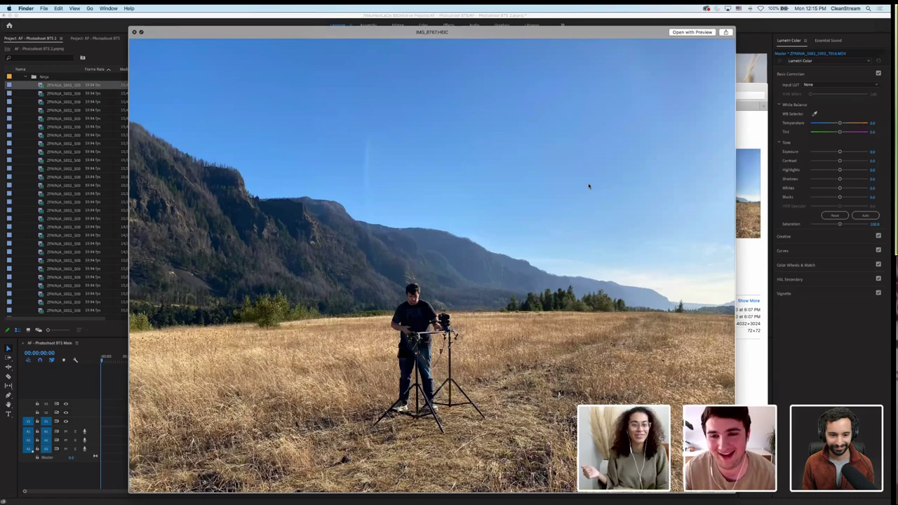
pyautogui.press('Down')
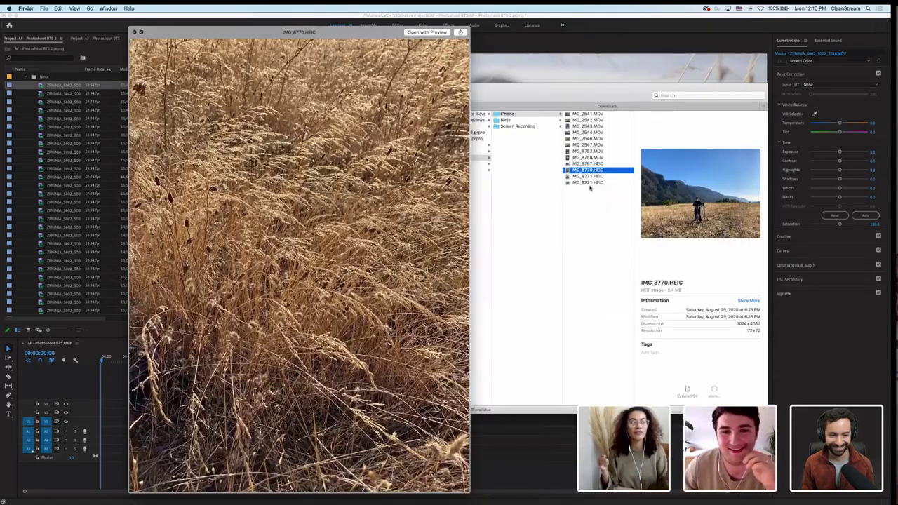
pyautogui.press('Down')
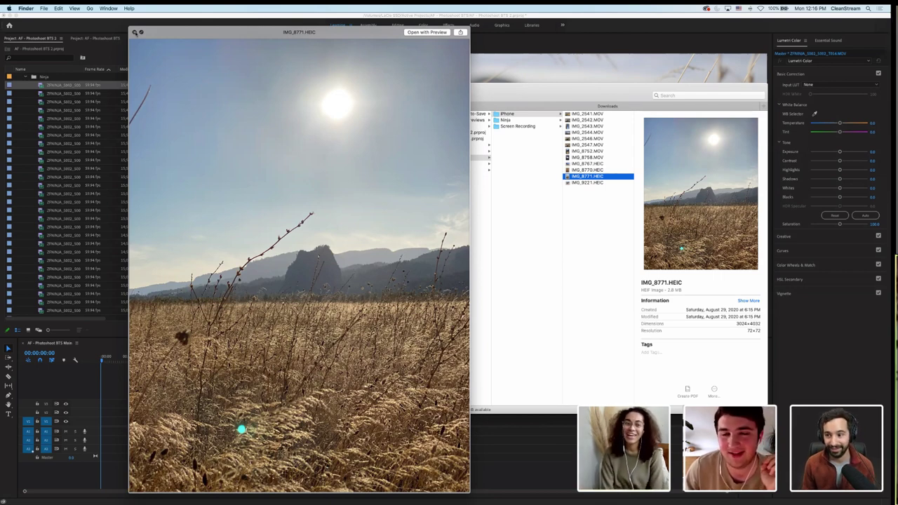
# Close the full-size preview and select IMG_9221.HEIC in the iPhone list
pyautogui.click(134, 32)
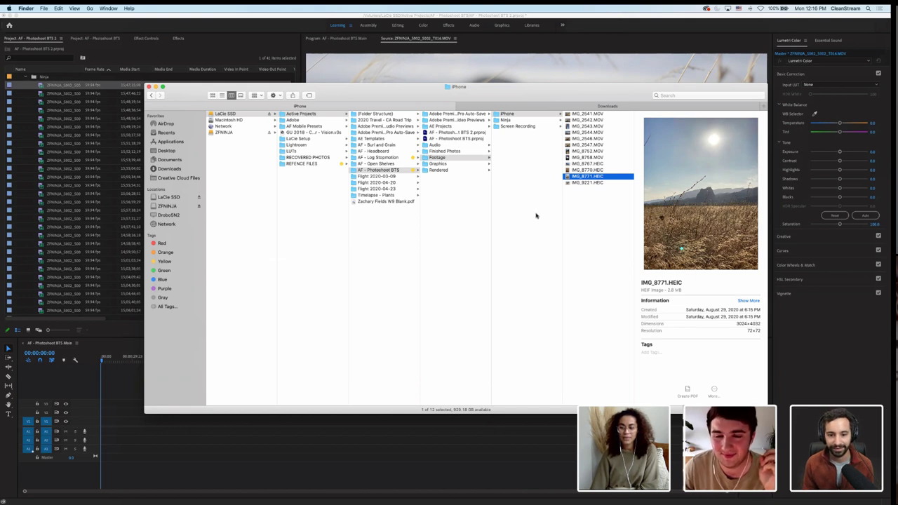
pyautogui.press('Up')
pyautogui.press('Up')
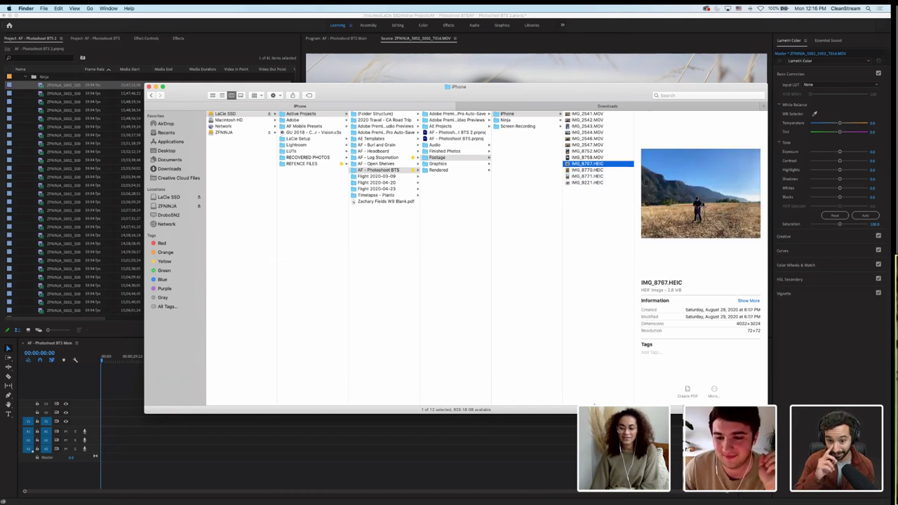
pyautogui.click(595, 183)
# View IMG_9221.HEIC and IMG_8767.HEIC full size, then return to Premiere Pro
pyautogui.press('space')
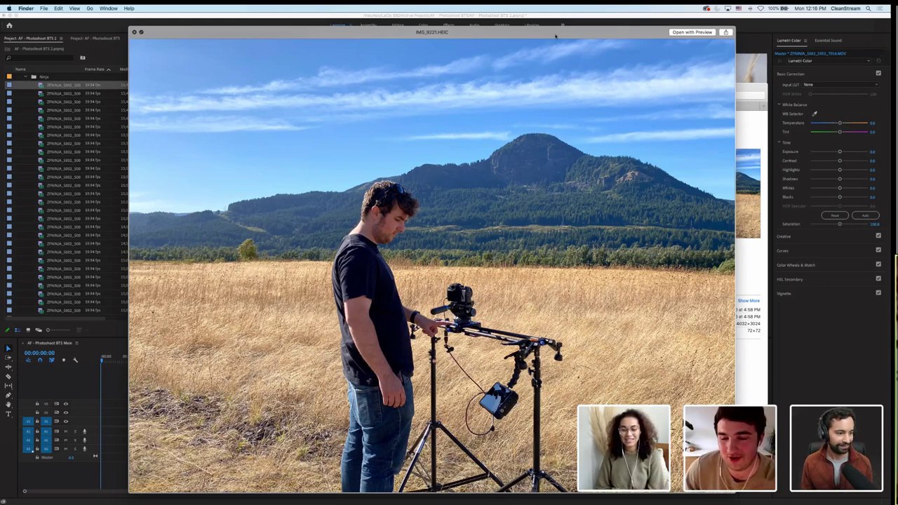
pyautogui.moveTo(556, 35); pyautogui.dragTo(554, 30)
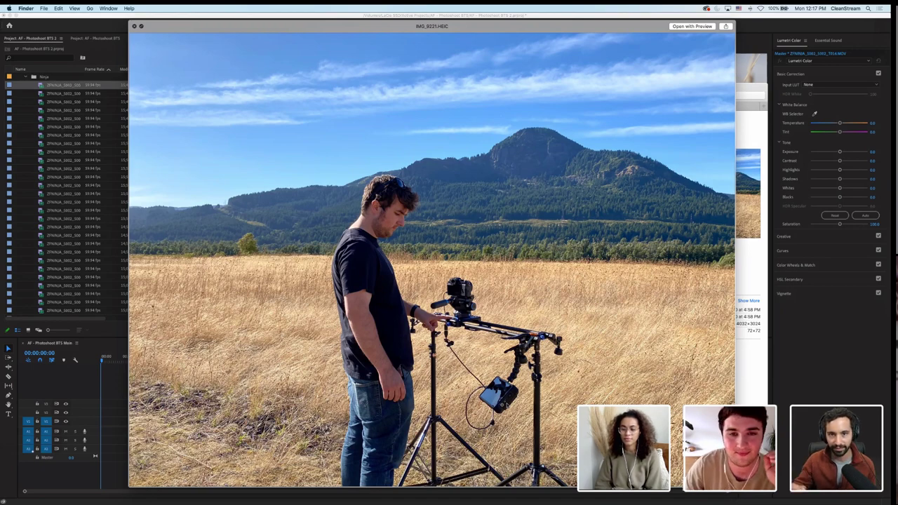
pyautogui.press('space')
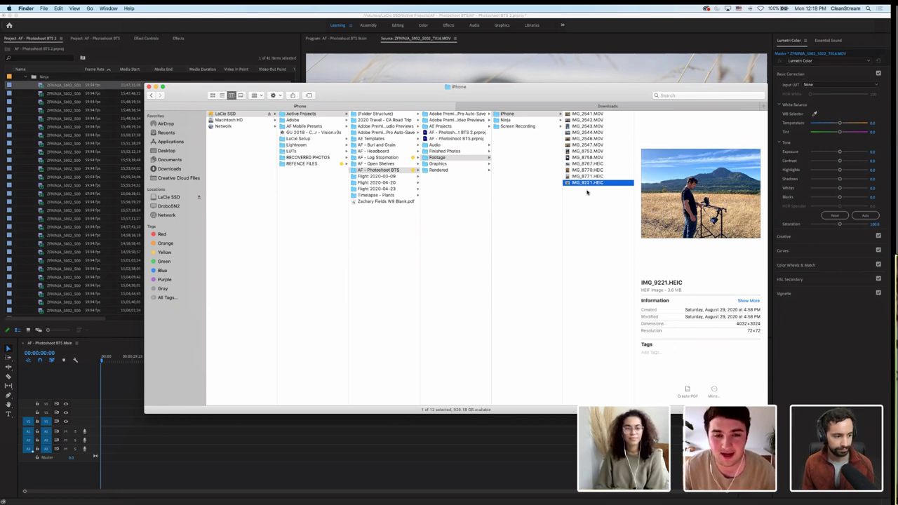
pyautogui.click(592, 166)
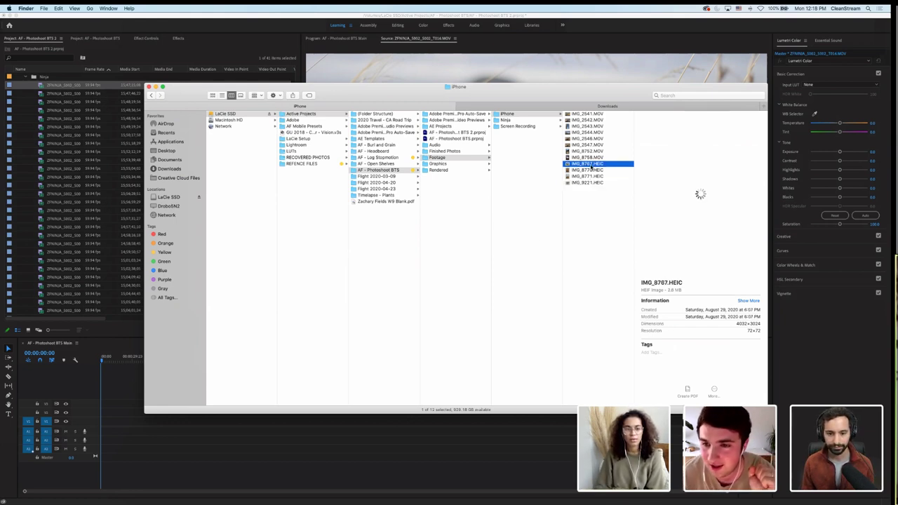
pyautogui.press('space')
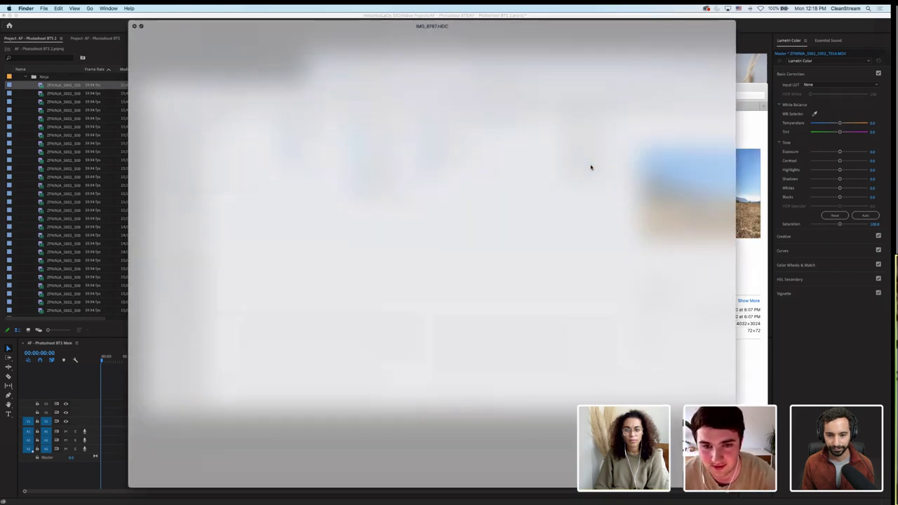
pyautogui.press('space')
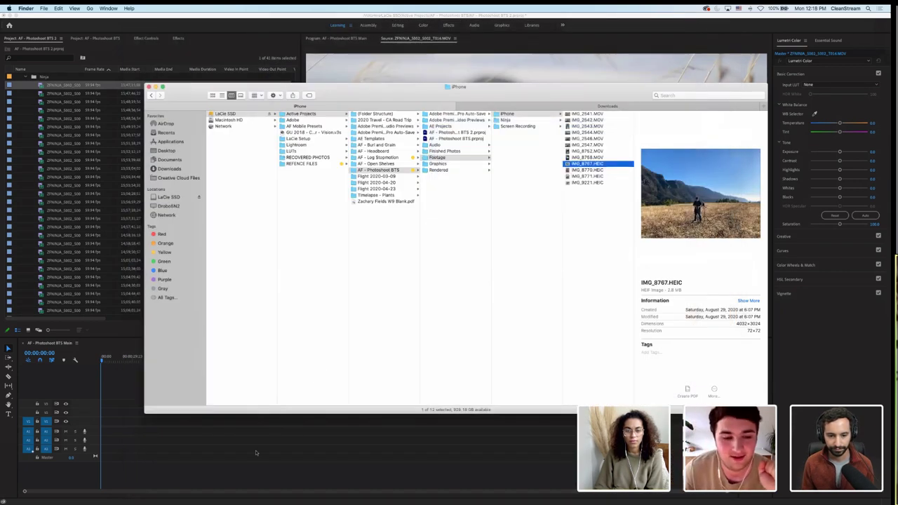
pyautogui.press('super+Tab')
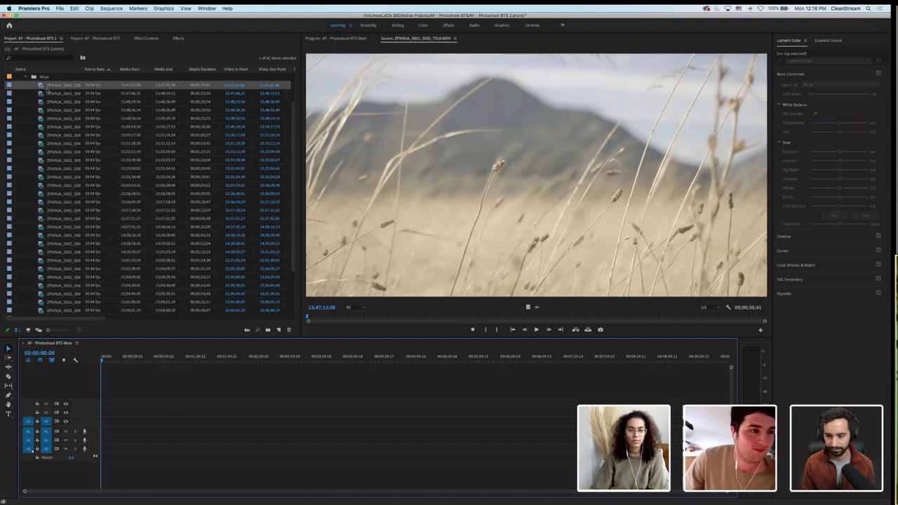
# Review the grass clip, set an In point, and drag the 00;00;06;11 range into the sequence
pyautogui.click(40, 85)
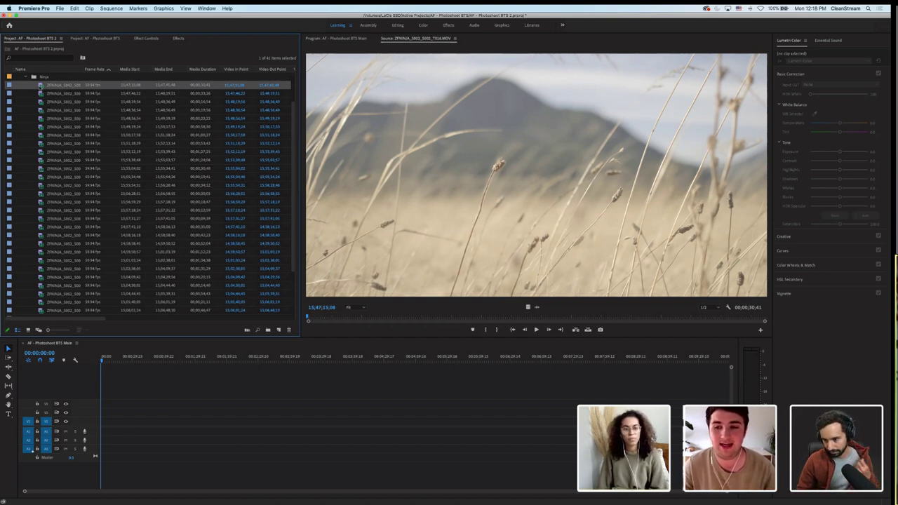
pyautogui.click(336, 278)
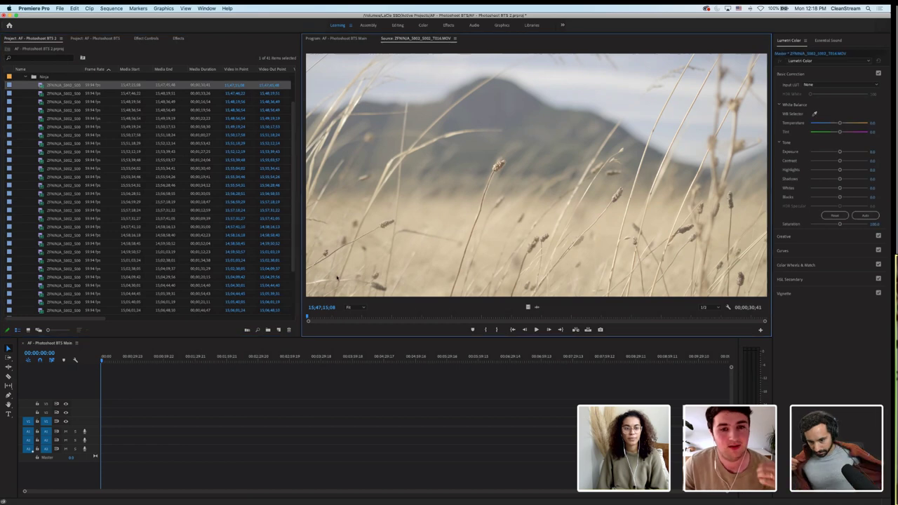
pyautogui.moveTo(309, 319); pyautogui.dragTo(502, 320)
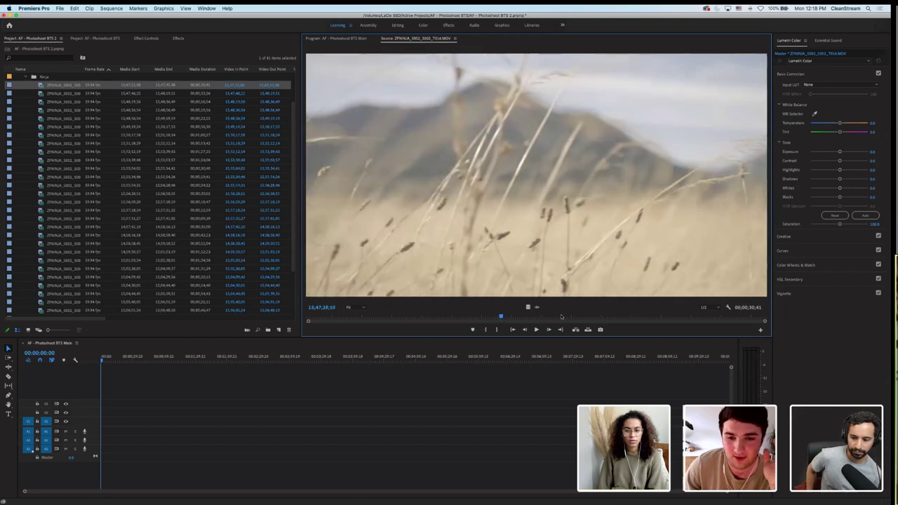
pyautogui.click(668, 320)
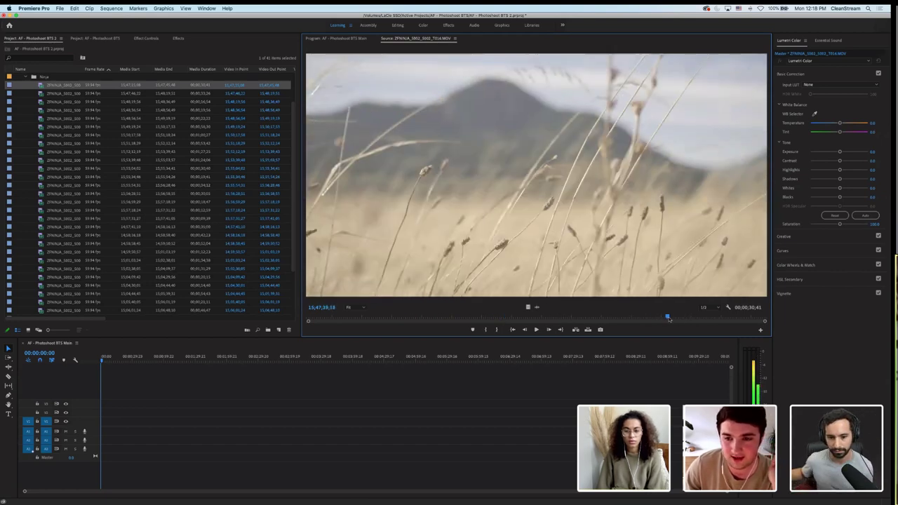
pyautogui.press('space')
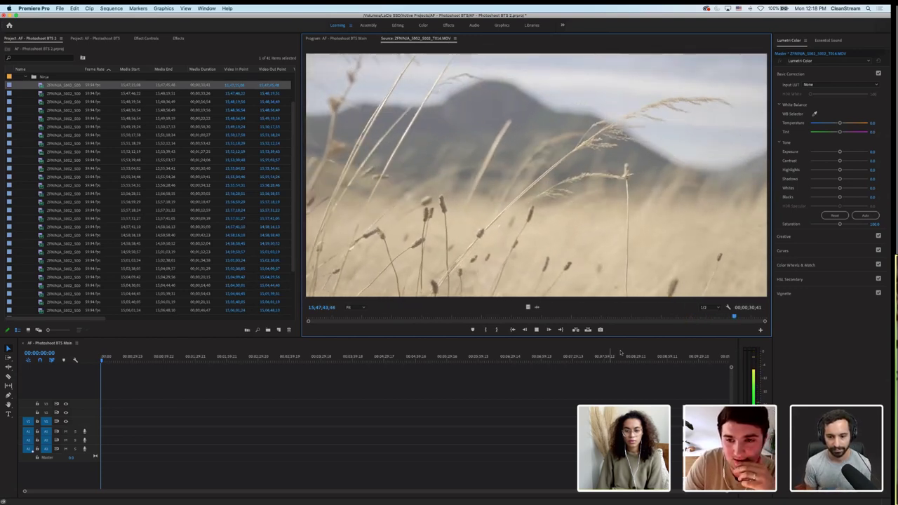
pyautogui.press('space')
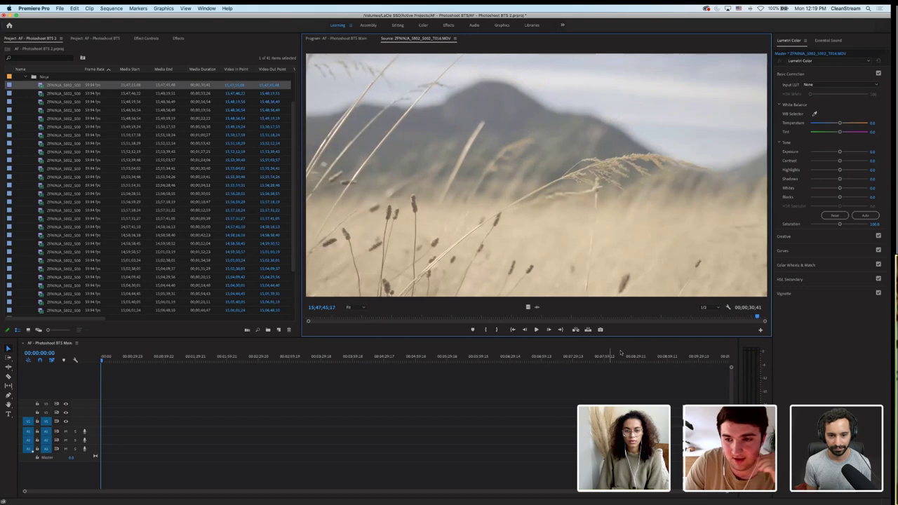
pyautogui.moveTo(749, 316); pyautogui.dragTo(665, 317)
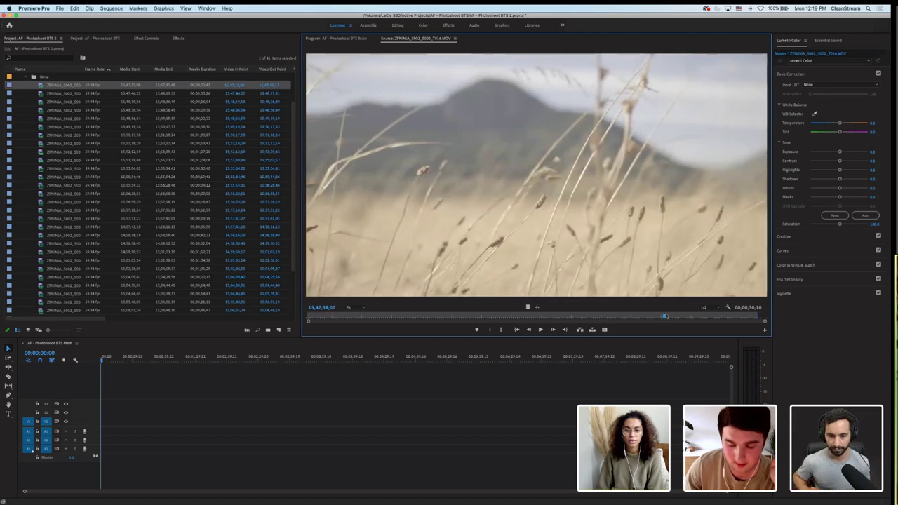
pyautogui.press('i')
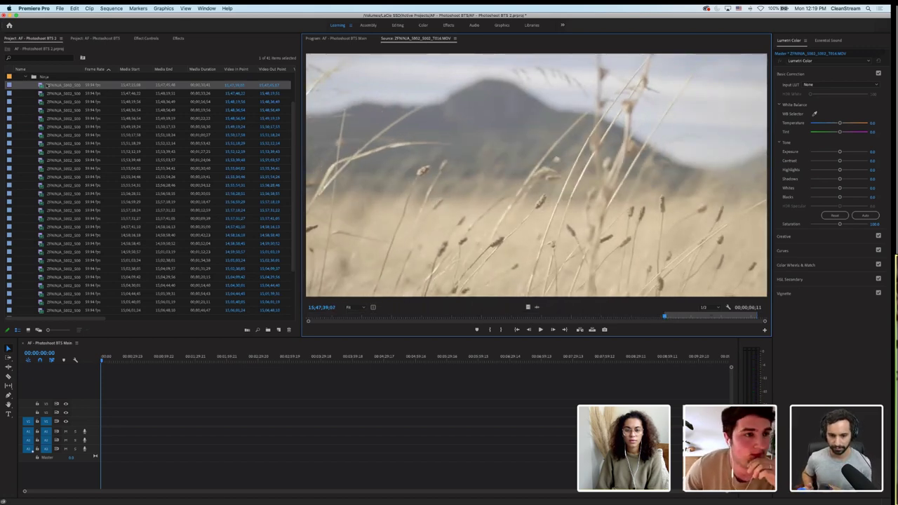
pyautogui.moveTo(43, 84); pyautogui.dragTo(207, 435)
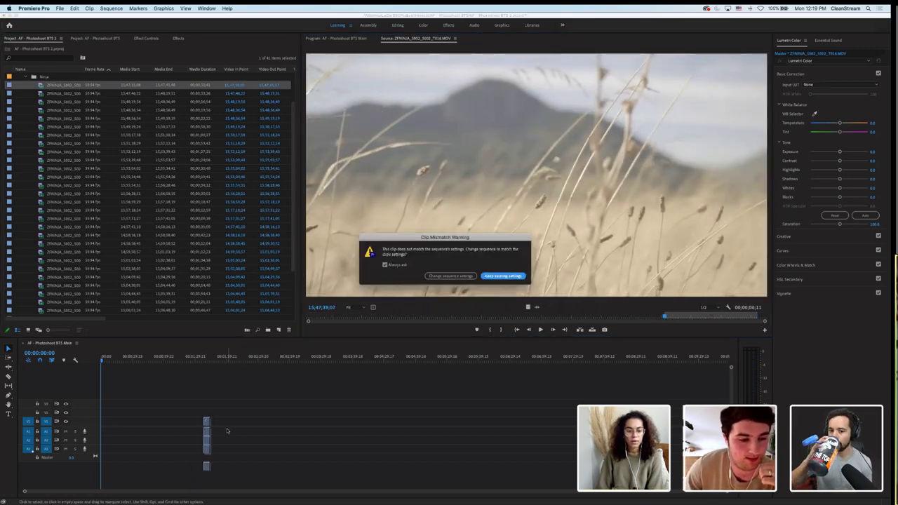
# Keep the existing sequence settings and preview the first few Ninja clips
pyautogui.click(504, 278)
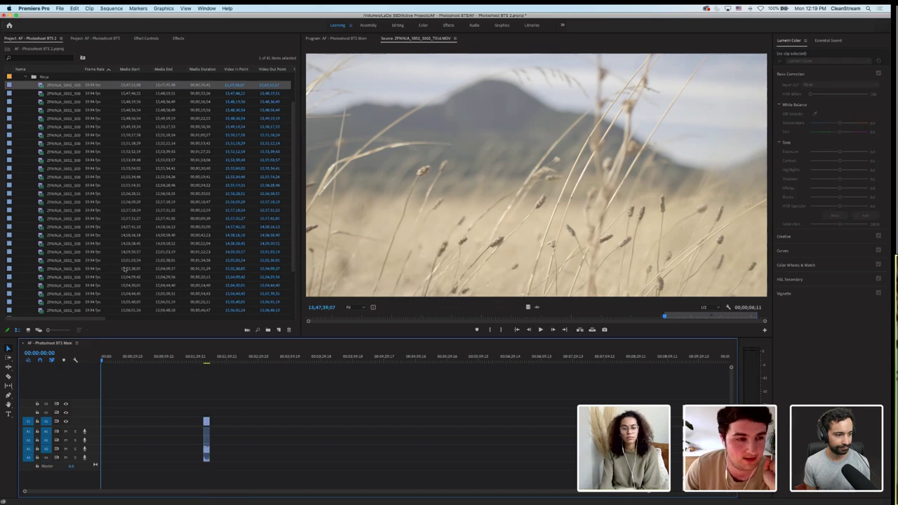
pyautogui.hscroll(1, 44, 97)
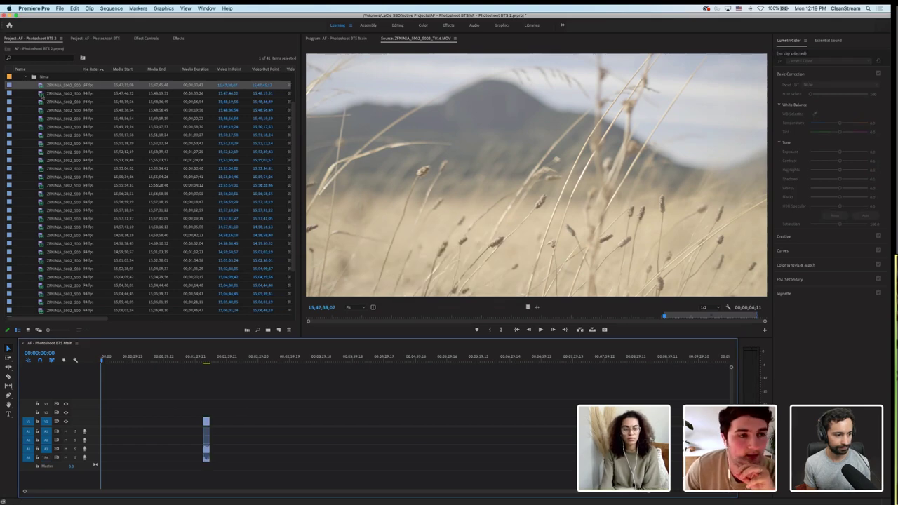
pyautogui.doubleClick(42, 93)
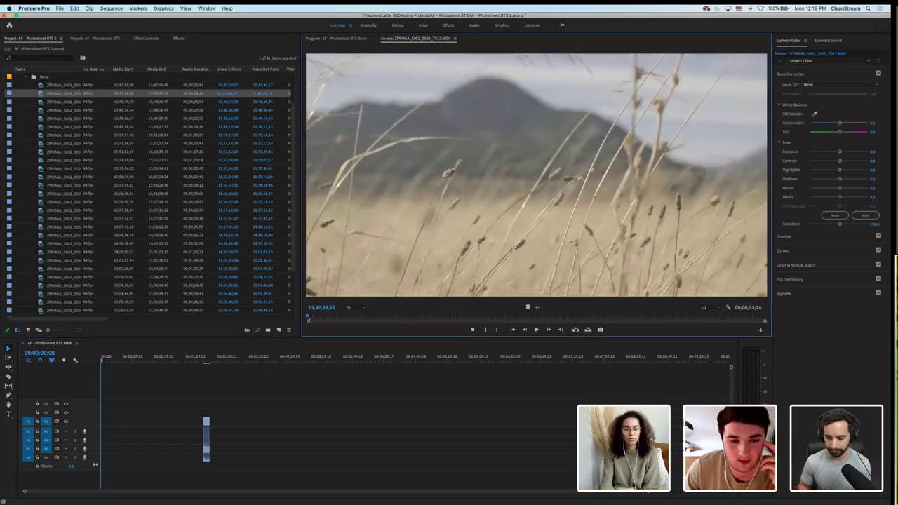
pyautogui.moveTo(317, 322); pyautogui.dragTo(645, 317)
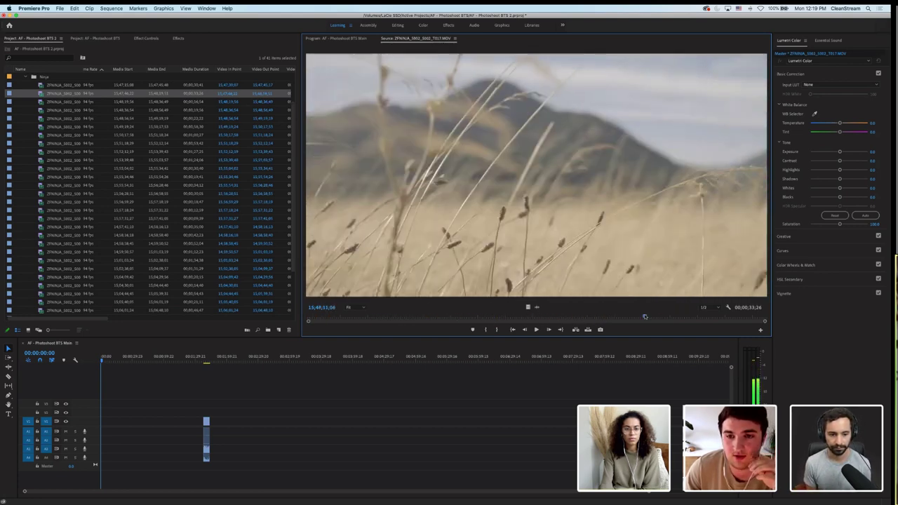
pyautogui.press('Down')
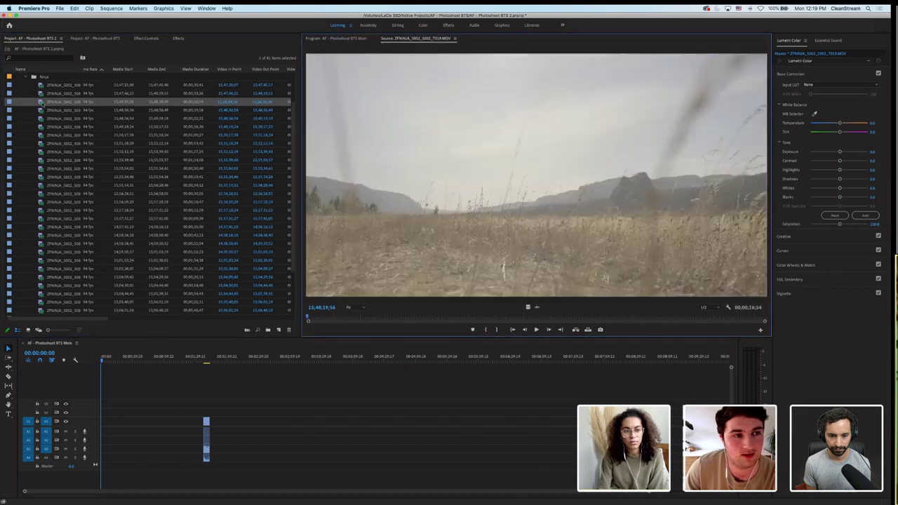
pyautogui.click(628, 318)
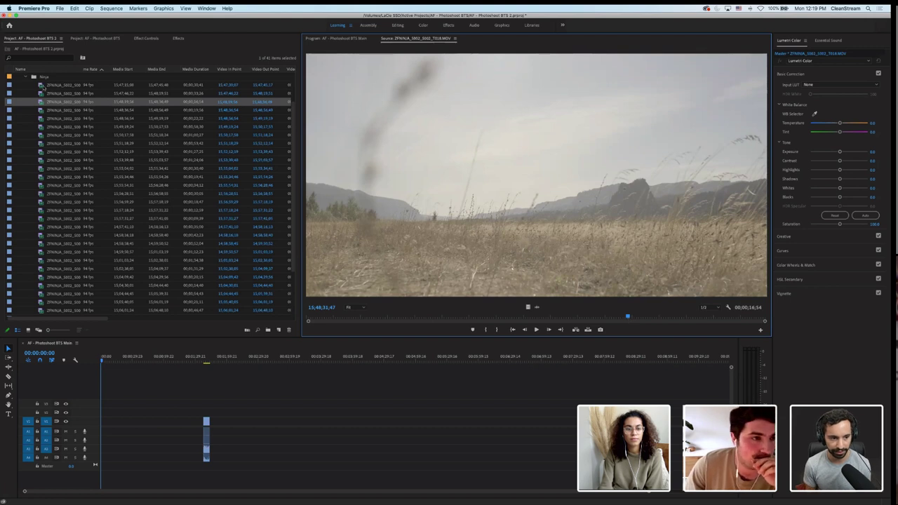
pyautogui.click(42, 84)
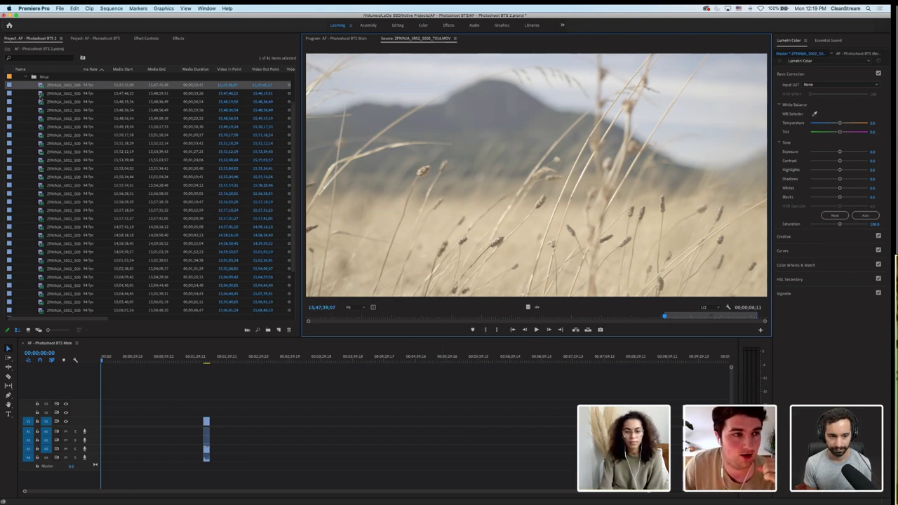
pyautogui.click(41, 94)
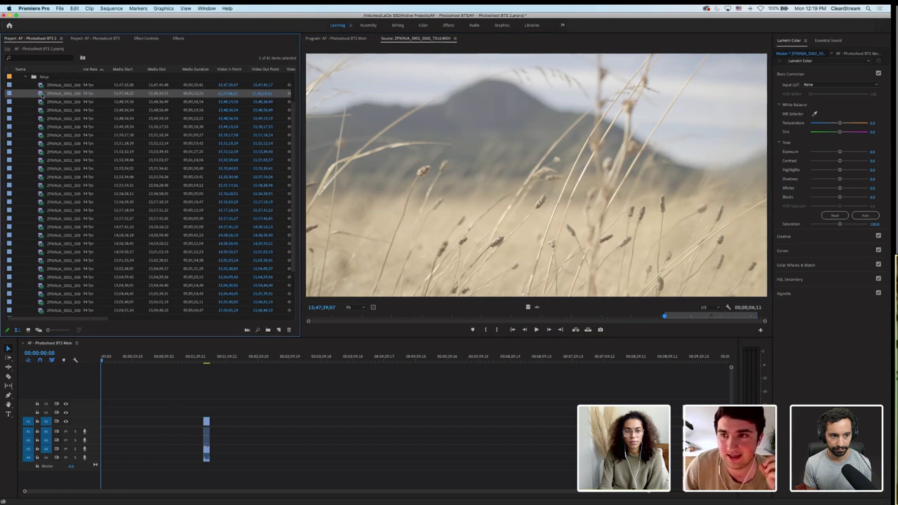
pyautogui.doubleClick(41, 95)
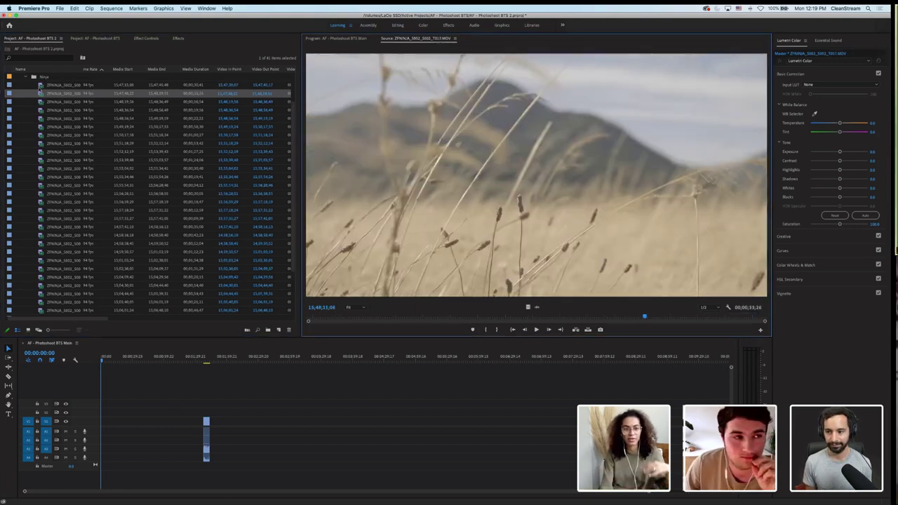
pyautogui.doubleClick(40, 85)
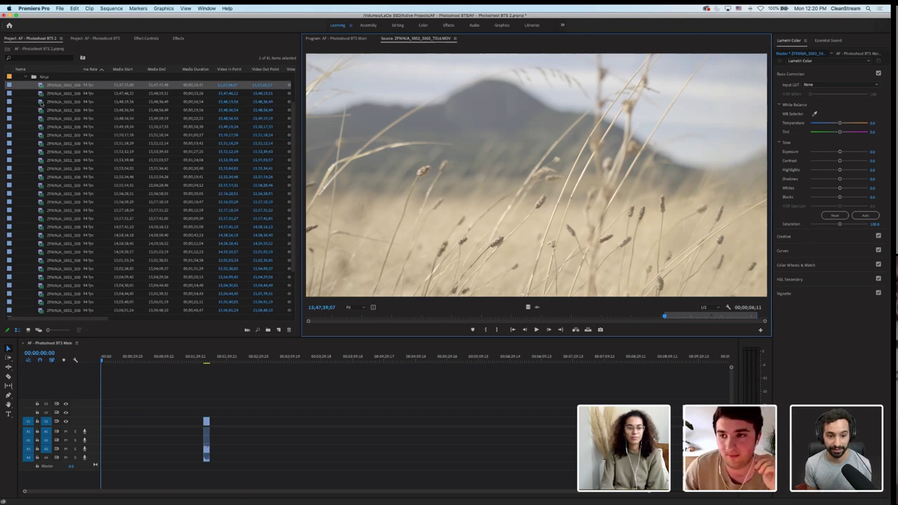
# Mark In and Out points on the wide field clip and add it after the first clip
pyautogui.doubleClick(43, 102)
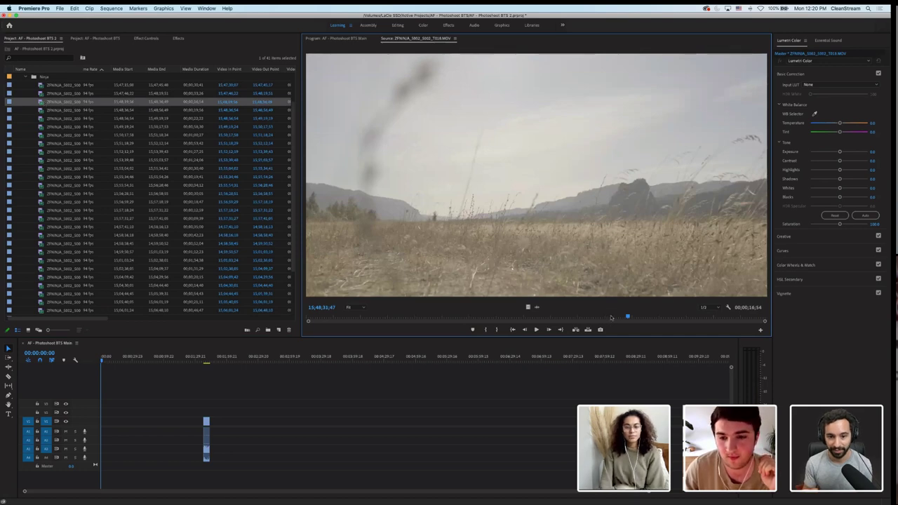
pyautogui.press('space')
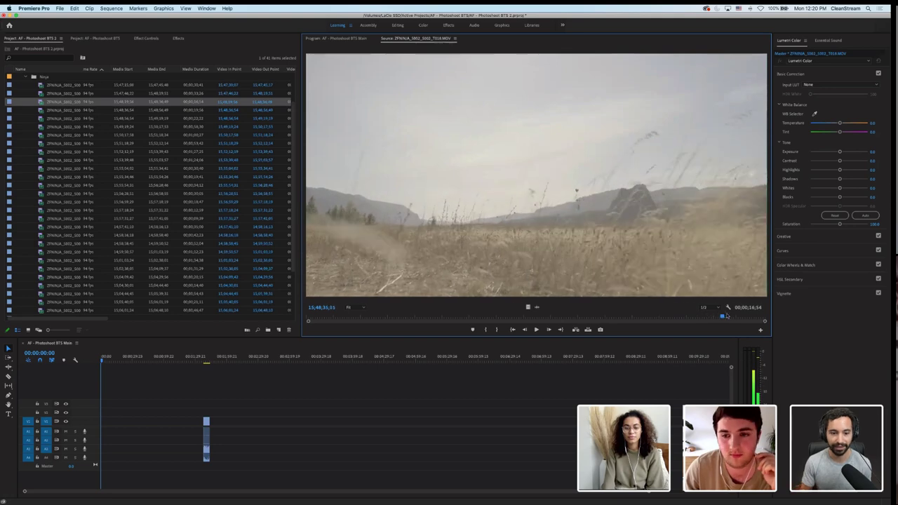
pyautogui.press('space')
pyautogui.press('o')
pyautogui.moveTo(692, 317); pyautogui.dragTo(609, 317)
pyautogui.press('i')
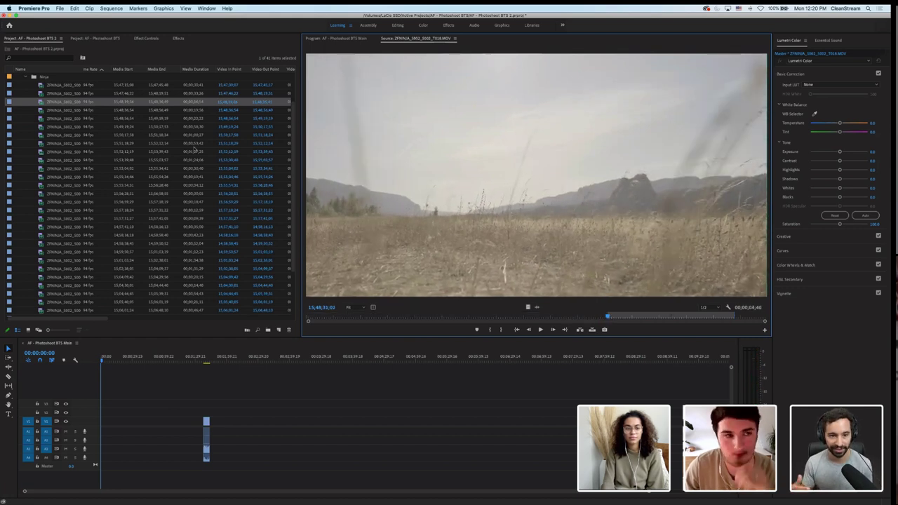
pyautogui.moveTo(44, 103); pyautogui.dragTo(210, 436)
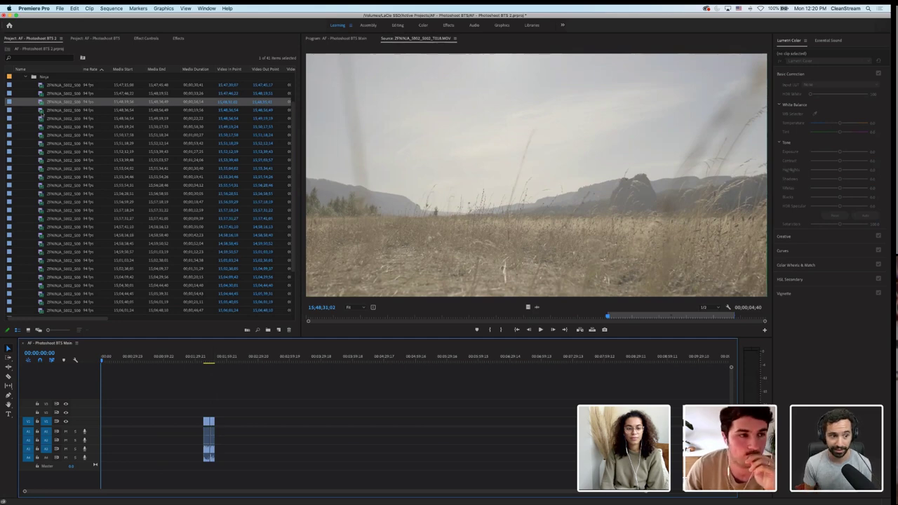
pyautogui.doubleClick(63, 110)
# Review the meadow clip and place the 15;48;36 field clip in the sequence near 00;03;47
pyautogui.click(338, 319)
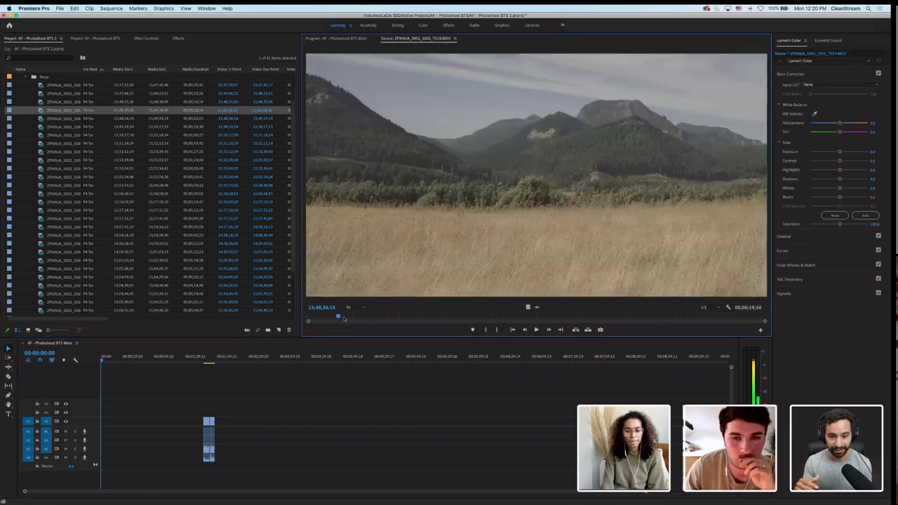
pyautogui.moveTo(345, 319); pyautogui.dragTo(668, 321)
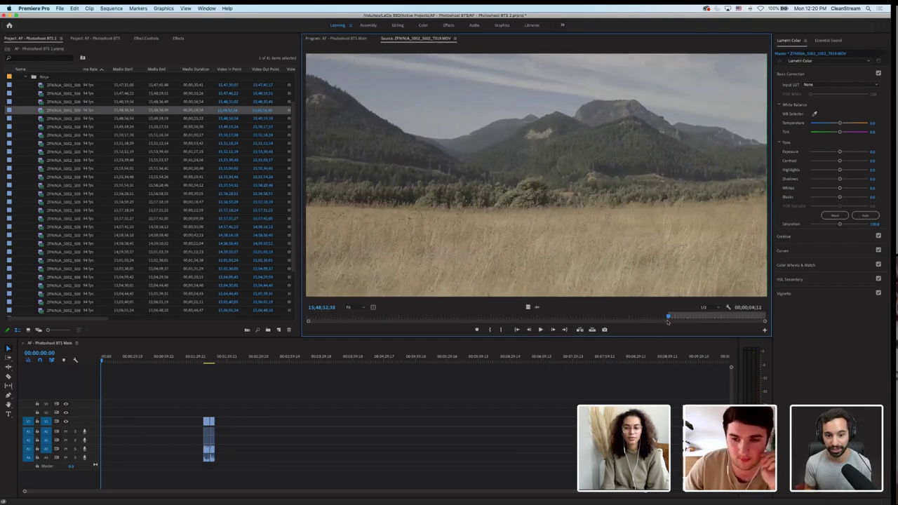
pyautogui.press('space')
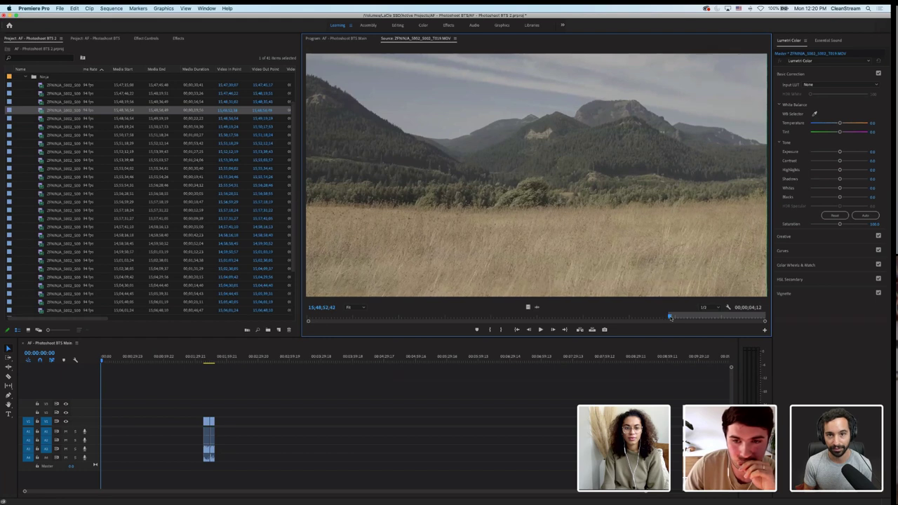
pyautogui.click(743, 319)
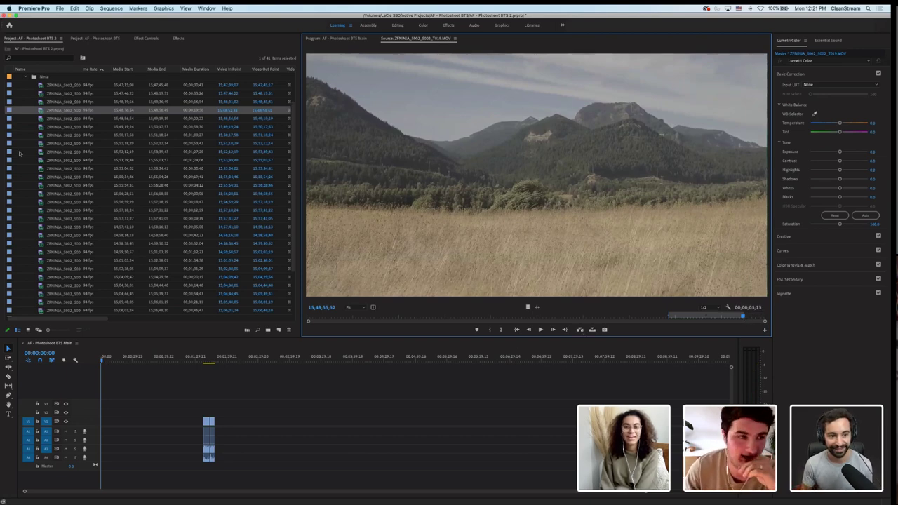
pyautogui.click(21, 118)
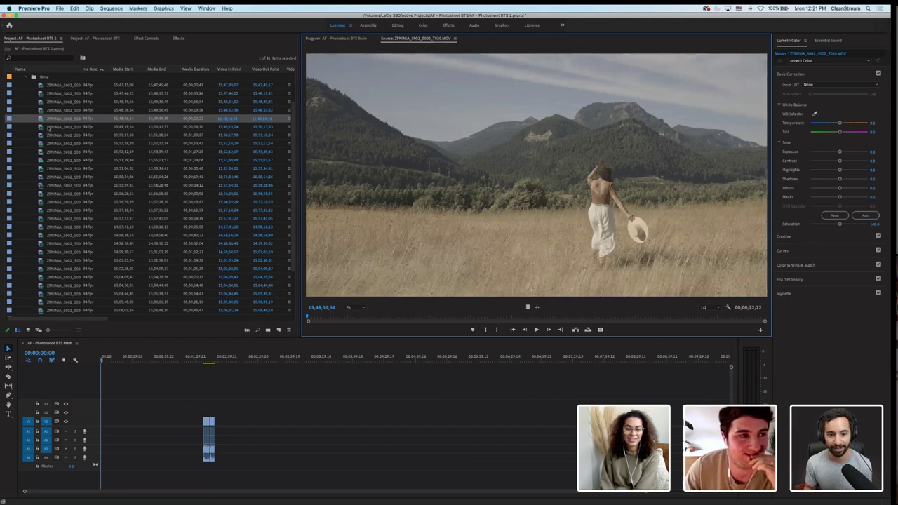
pyautogui.moveTo(53, 110); pyautogui.dragTo(343, 439)
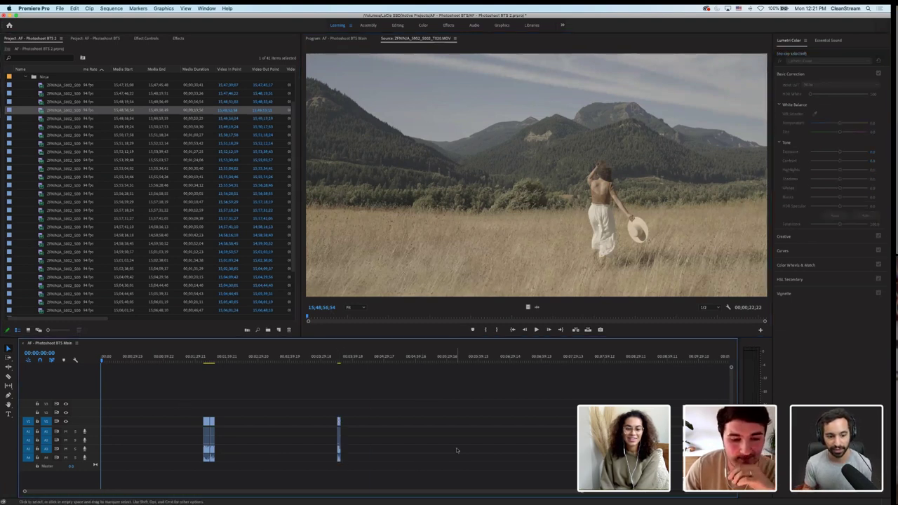
pyautogui.click(336, 357)
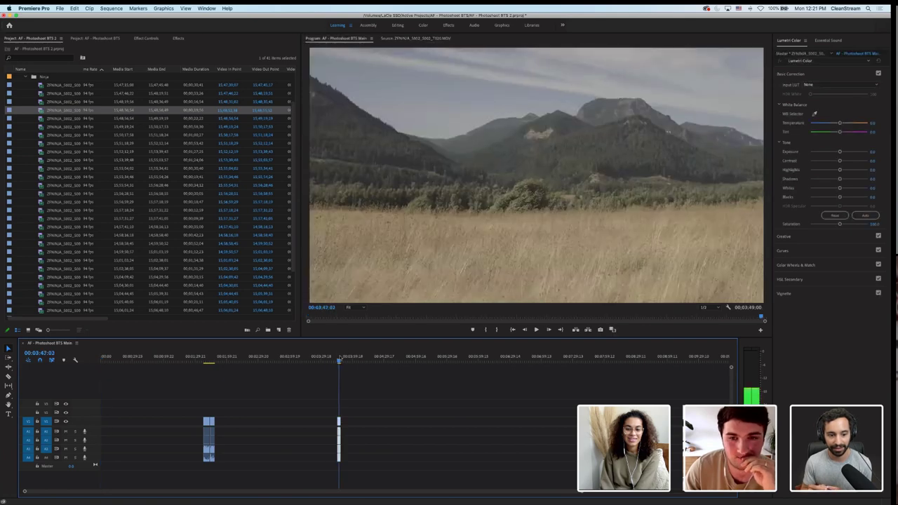
# Review the placed mountain clip and scrub the 15;48;56 woman-in-field clip for a start point
pyautogui.doubleClick(42, 118)
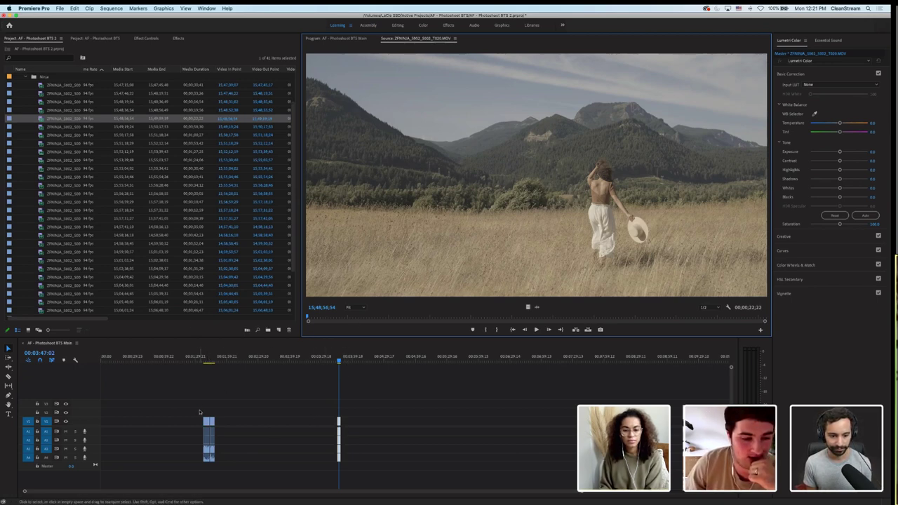
pyautogui.moveTo(205, 360); pyautogui.dragTo(214, 360)
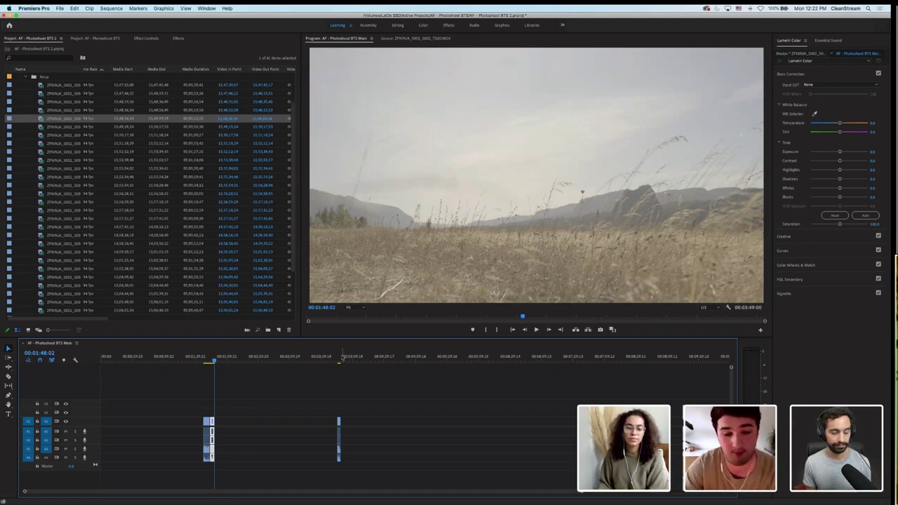
pyautogui.click(340, 358)
pyautogui.moveTo(340, 359); pyautogui.dragTo(340, 359)
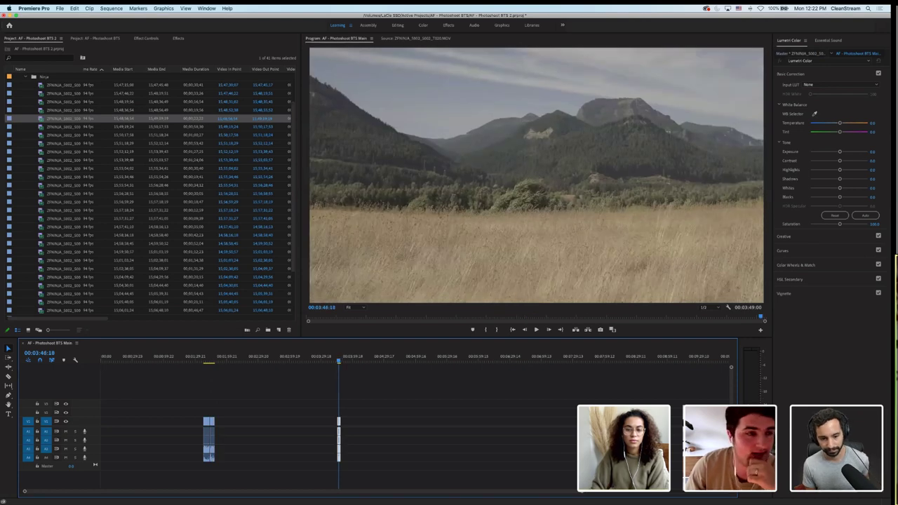
pyautogui.doubleClick(40, 120)
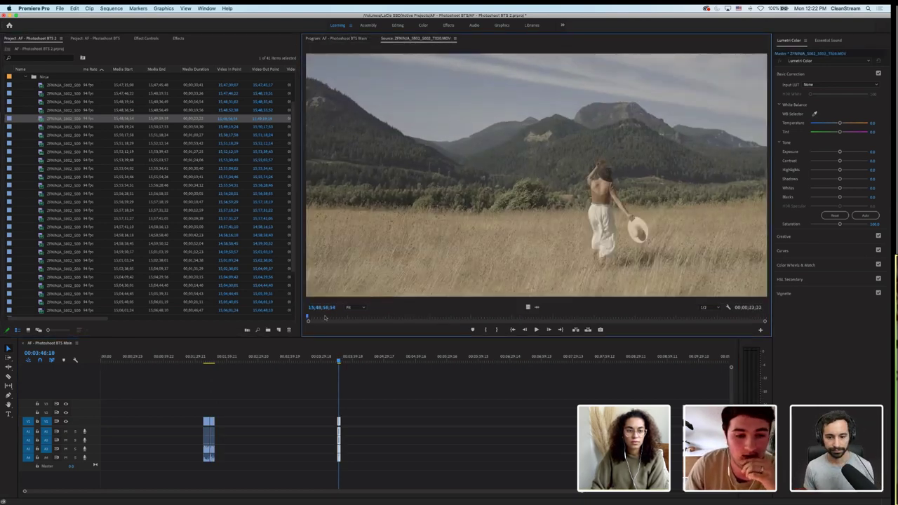
pyautogui.moveTo(309, 318)
pyautogui.mouseDown()
pyautogui.moveTo(748, 318)
pyautogui.moveTo(663, 321)
pyautogui.mouseUp()
# Add the marked hat-walking portion, then a 00;00;20;28 range of clip 021, to the sequence
pyautogui.press('i')
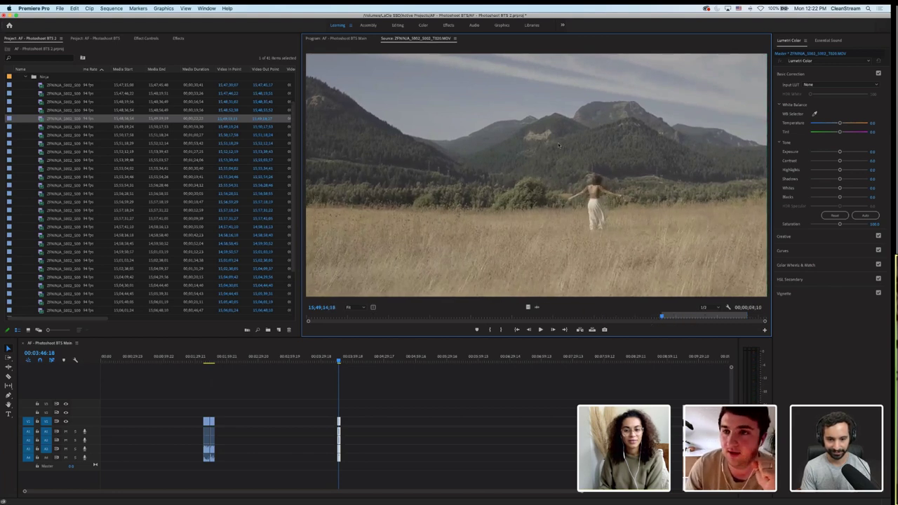
pyautogui.moveTo(339, 421); pyautogui.dragTo(344, 424)
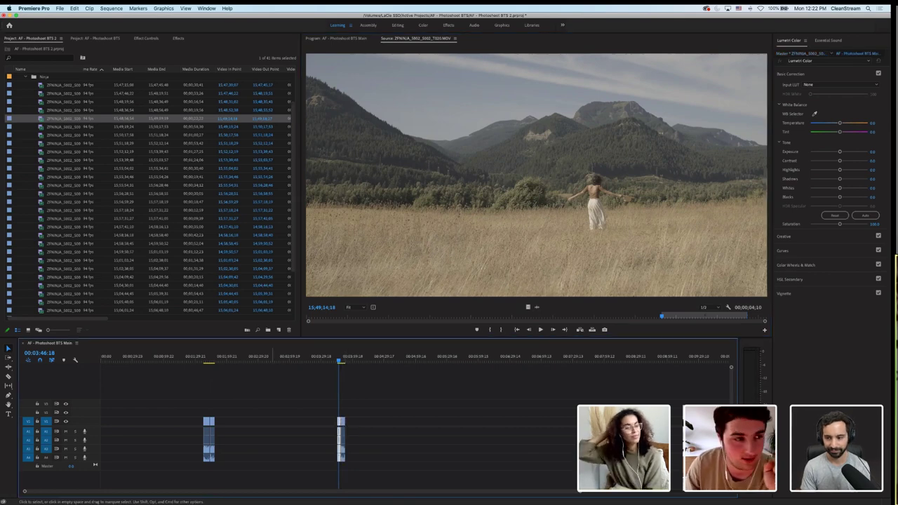
pyautogui.doubleClick(48, 128)
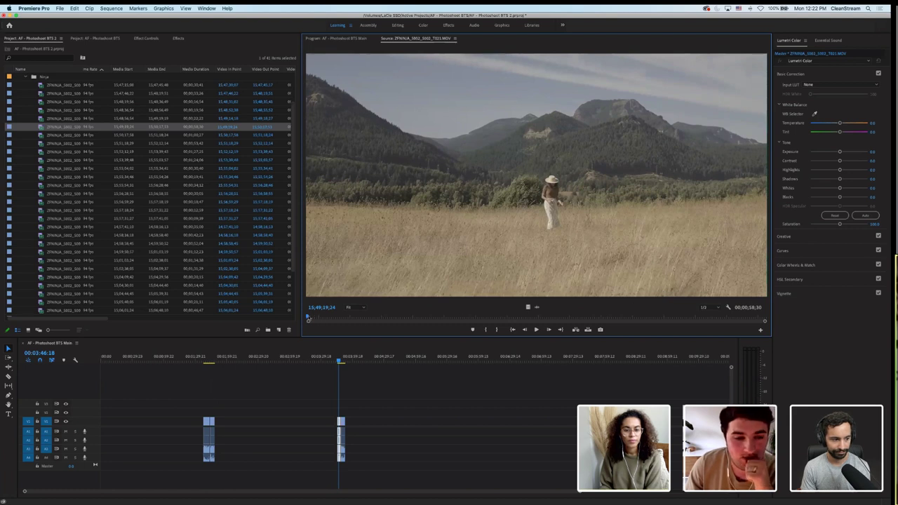
pyautogui.press('space')
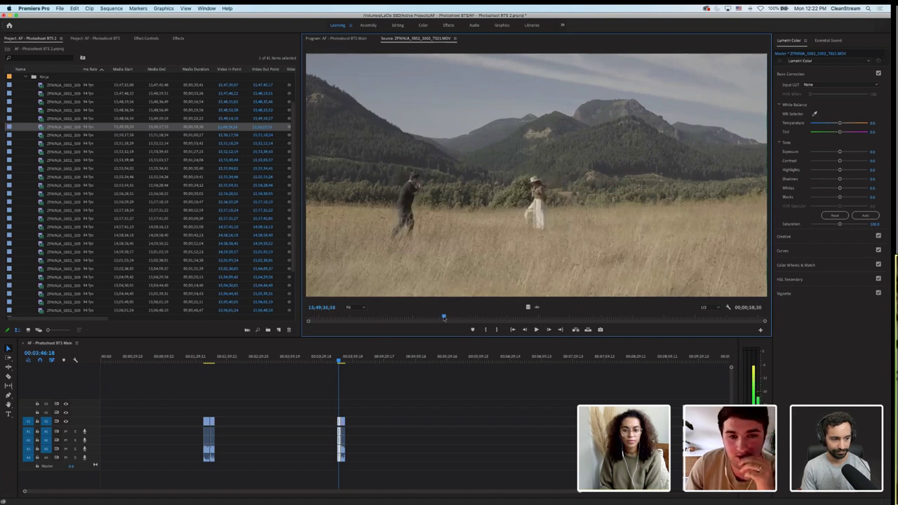
pyautogui.moveTo(445, 319); pyautogui.dragTo(479, 318)
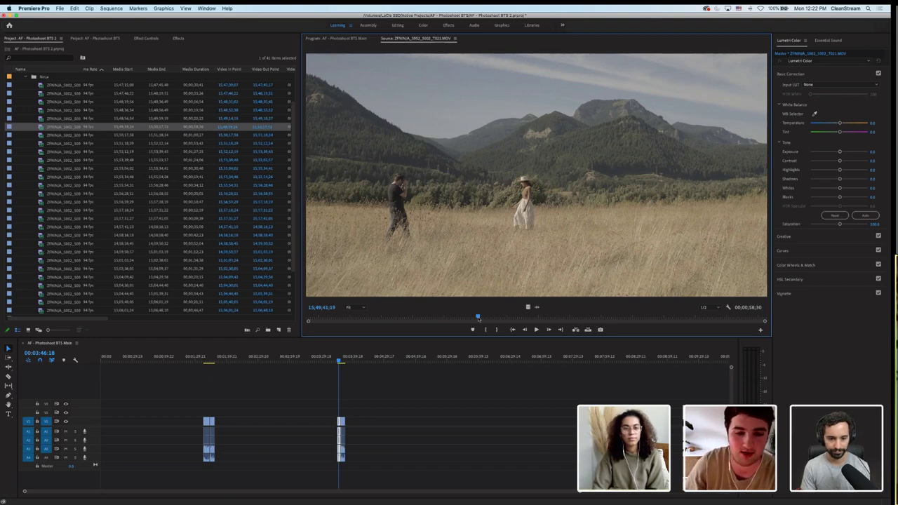
pyautogui.moveTo(478, 317); pyautogui.dragTo(505, 317)
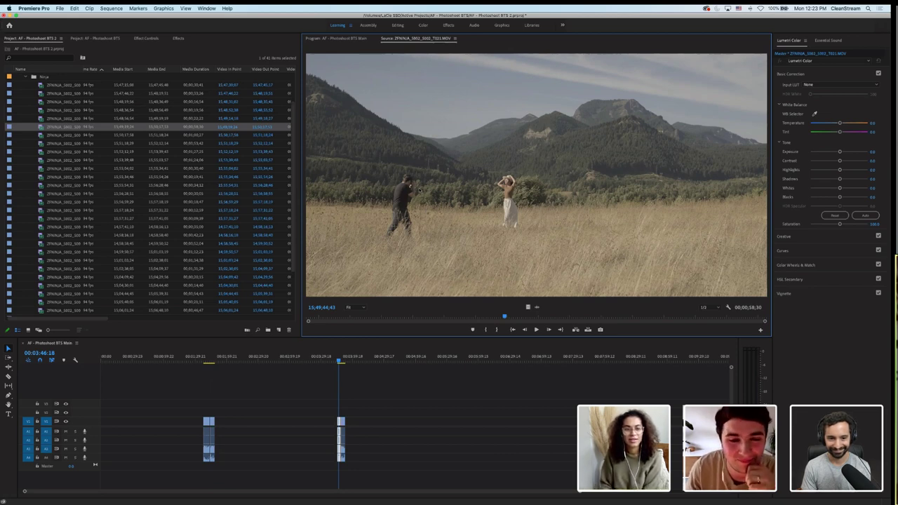
pyautogui.click(499, 319)
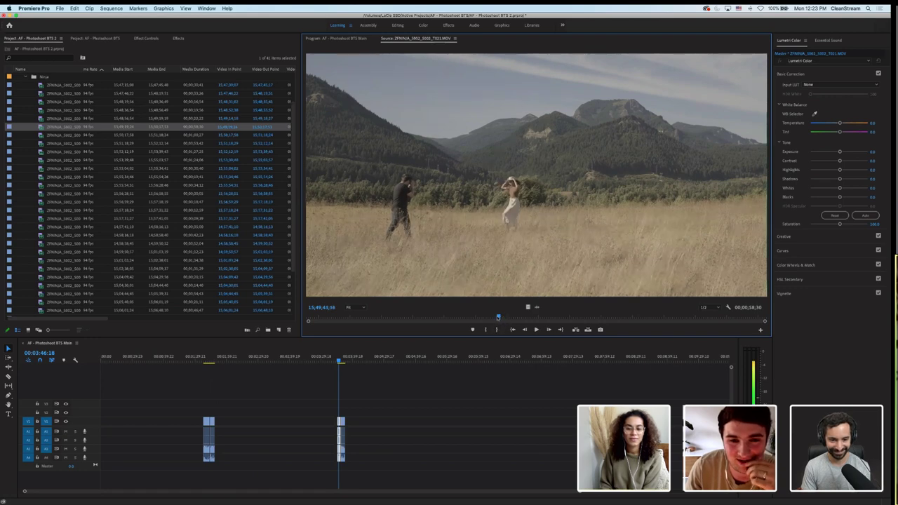
pyautogui.click(468, 319)
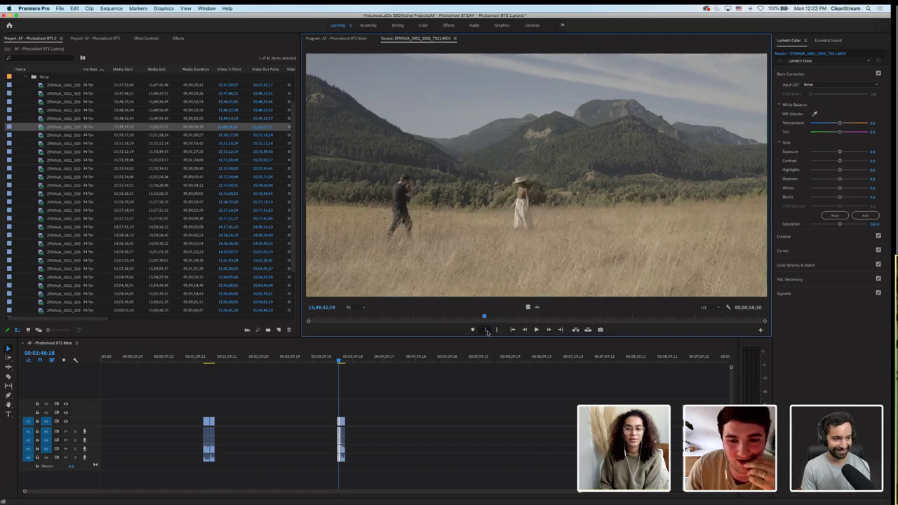
pyautogui.click(487, 330)
pyautogui.moveTo(484, 317); pyautogui.dragTo(645, 318)
pyautogui.click(502, 330)
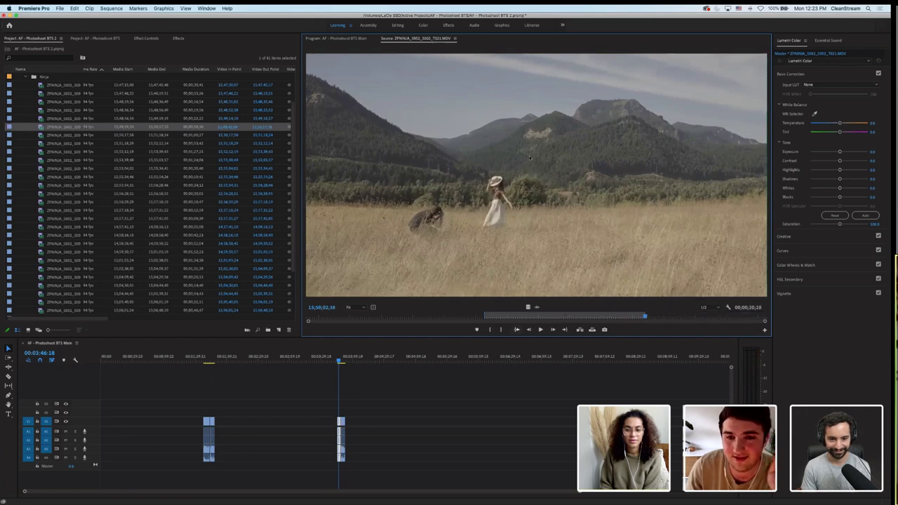
pyautogui.moveTo(501, 295); pyautogui.dragTo(351, 425)
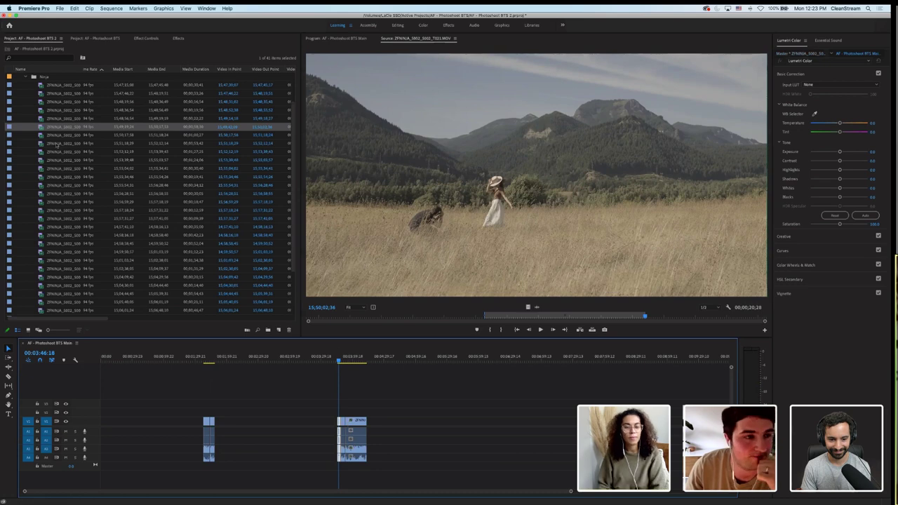
# Mark an In point on a close-up in clip T022 and drag it into the sequence
pyautogui.doubleClick(67, 135)
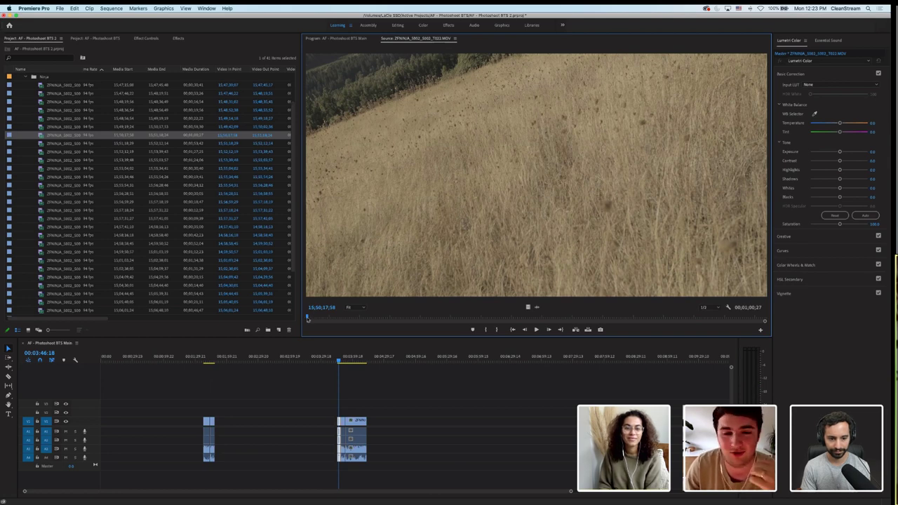
pyautogui.moveTo(308, 318); pyautogui.dragTo(591, 320)
pyautogui.click(487, 329)
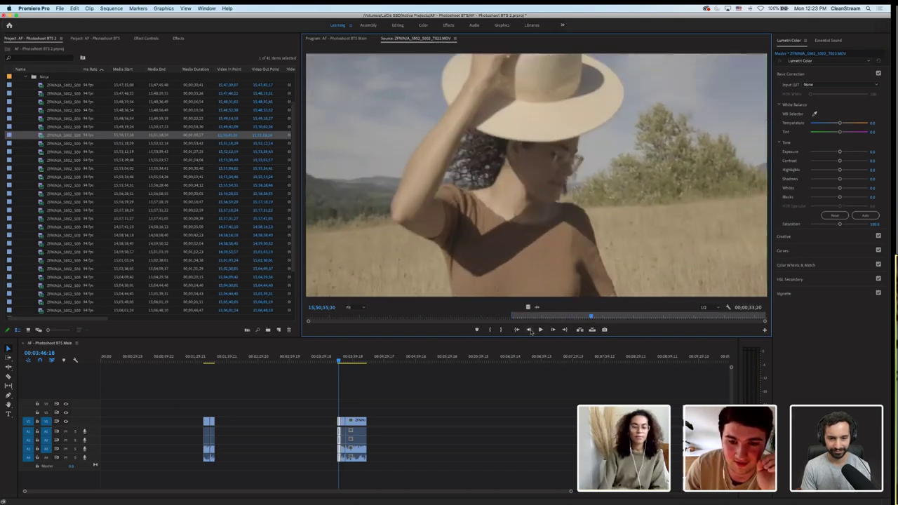
pyautogui.moveTo(480, 254); pyautogui.dragTo(372, 438)
# Mark a second T022 close-up of the woman twirling her hat and add it after the first
pyautogui.moveTo(649, 319); pyautogui.dragTo(684, 318)
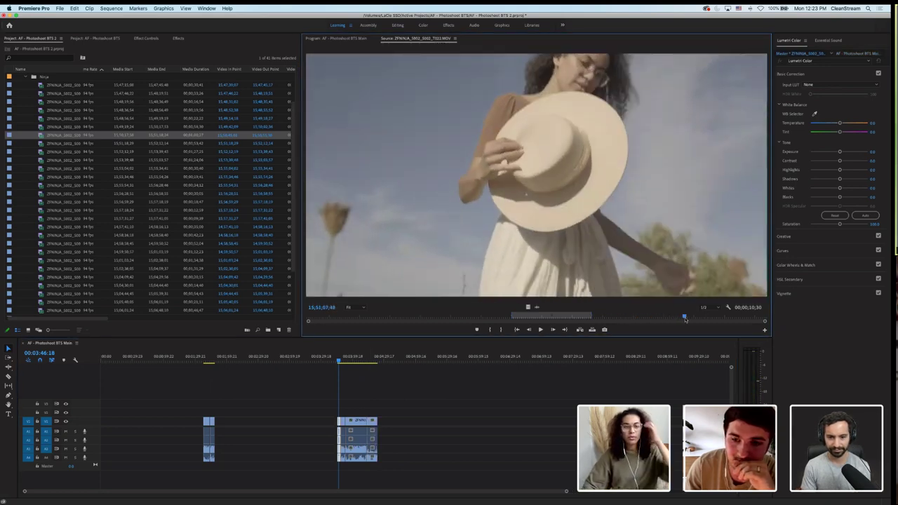
pyautogui.click(490, 331)
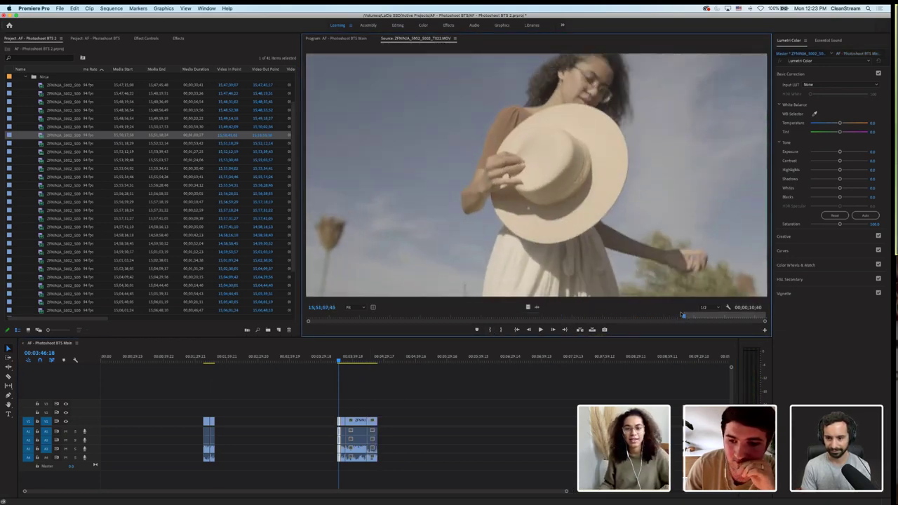
pyautogui.press('space')
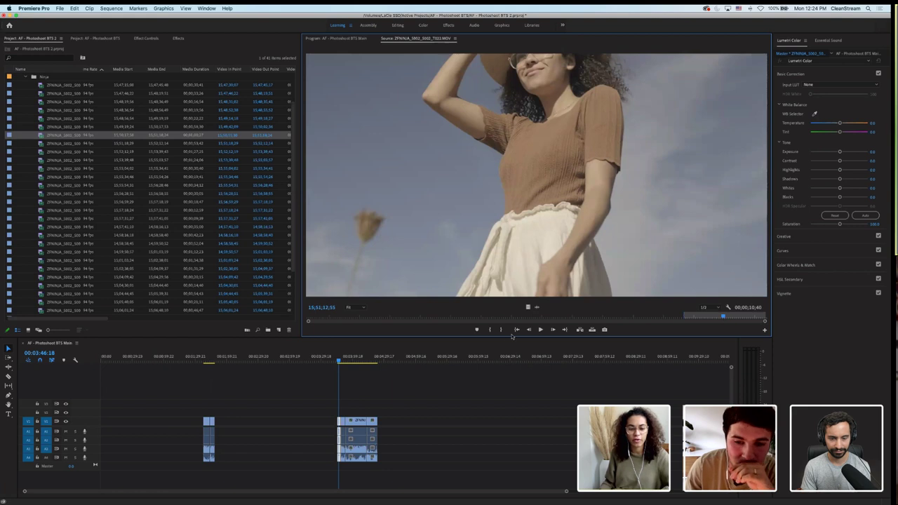
pyautogui.moveTo(473, 156); pyautogui.dragTo(380, 434)
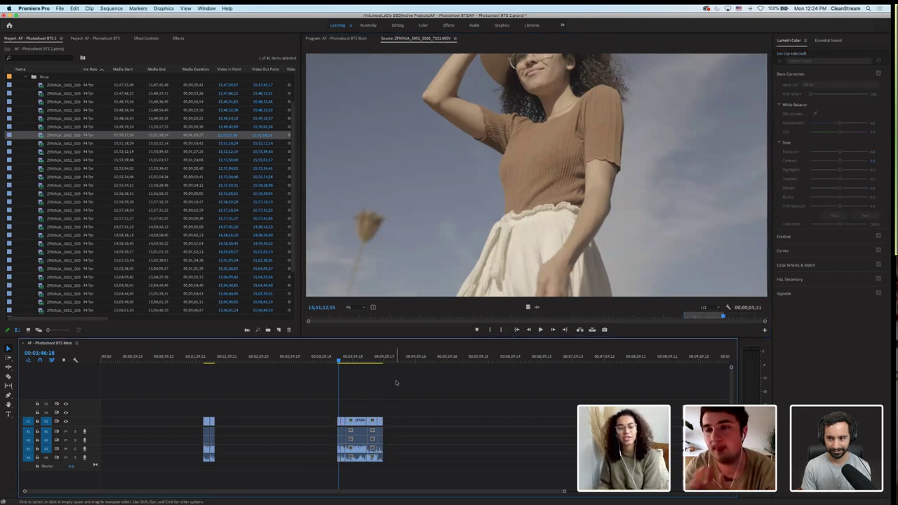
# Mark an In point in T023 at the woman walking in the field, then play back the sequence
pyautogui.doubleClick(41, 143)
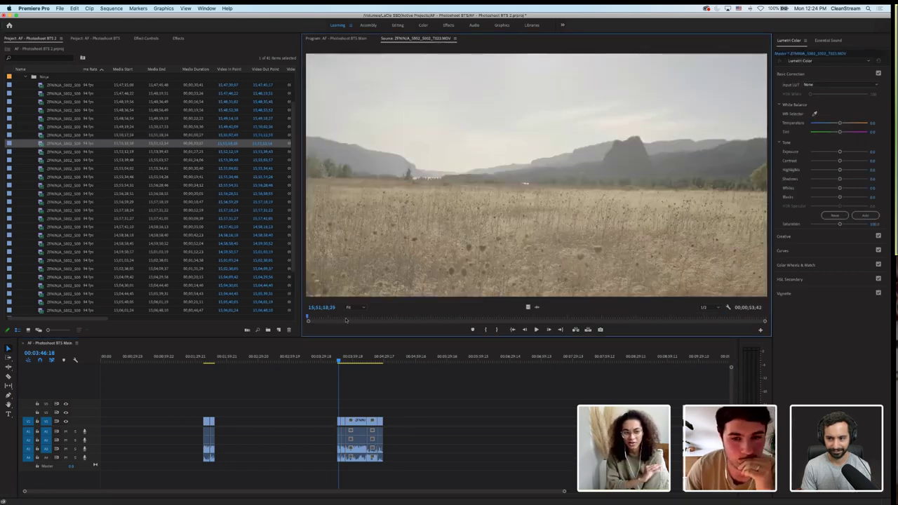
pyautogui.moveTo(346, 320); pyautogui.dragTo(488, 325)
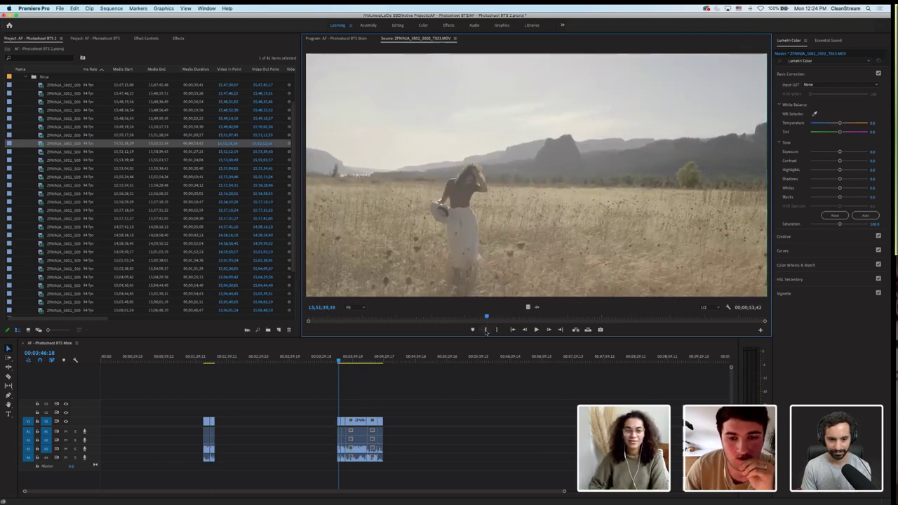
pyautogui.click(486, 330)
pyautogui.click(353, 353)
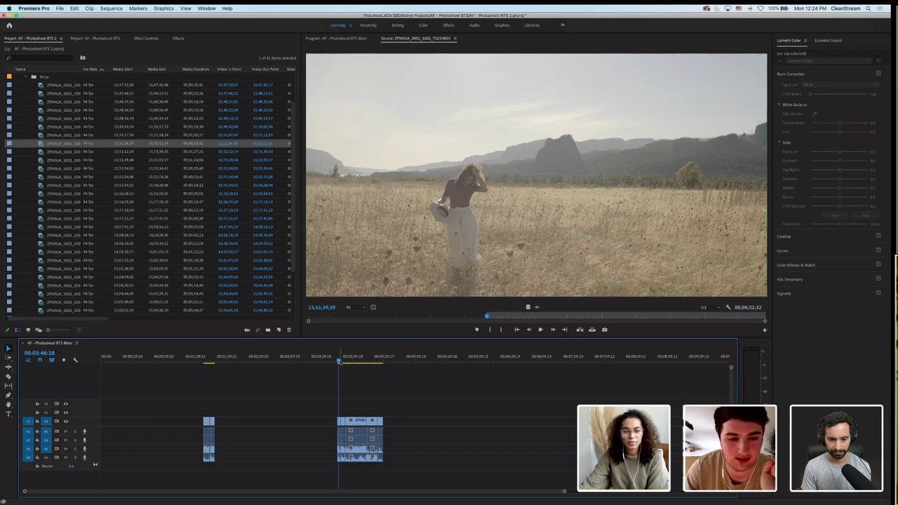
pyautogui.press('space')
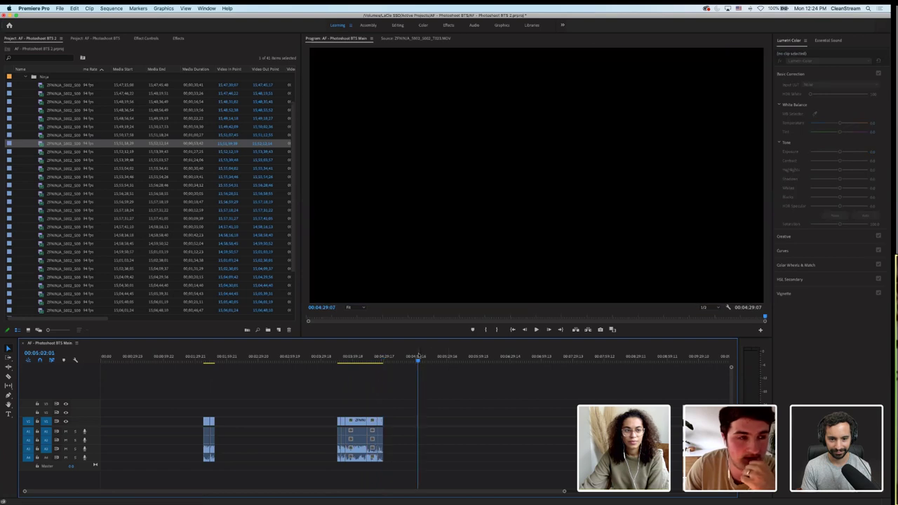
# Reset T023's In point, overwrite the range into the sequence with '.', and load clip T024
pyautogui.doubleClick(40, 143)
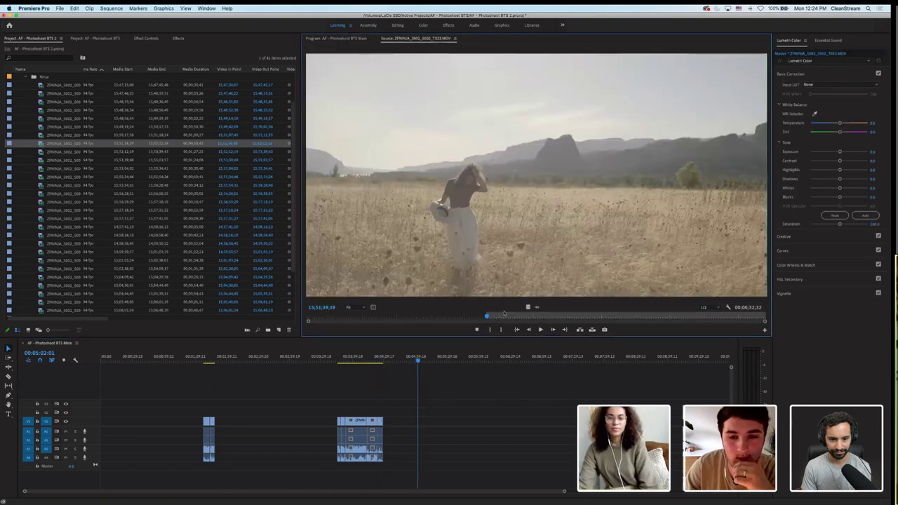
pyautogui.press('space')
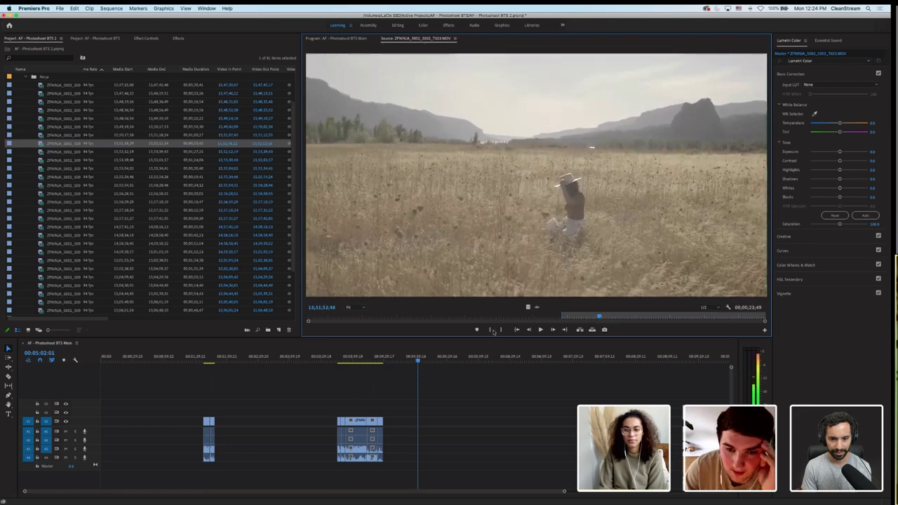
pyautogui.click(595, 318)
pyautogui.press('i')
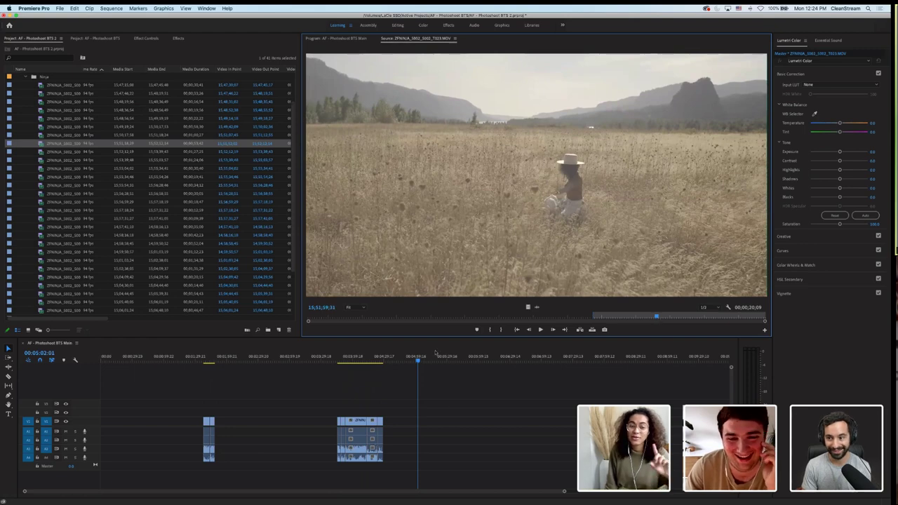
pyautogui.click(601, 317)
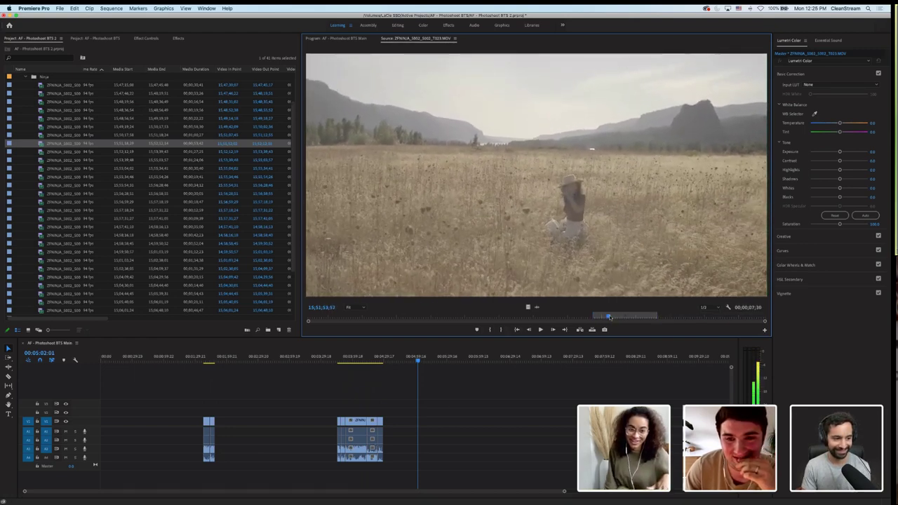
pyautogui.moveTo(601, 317); pyautogui.dragTo(648, 316)
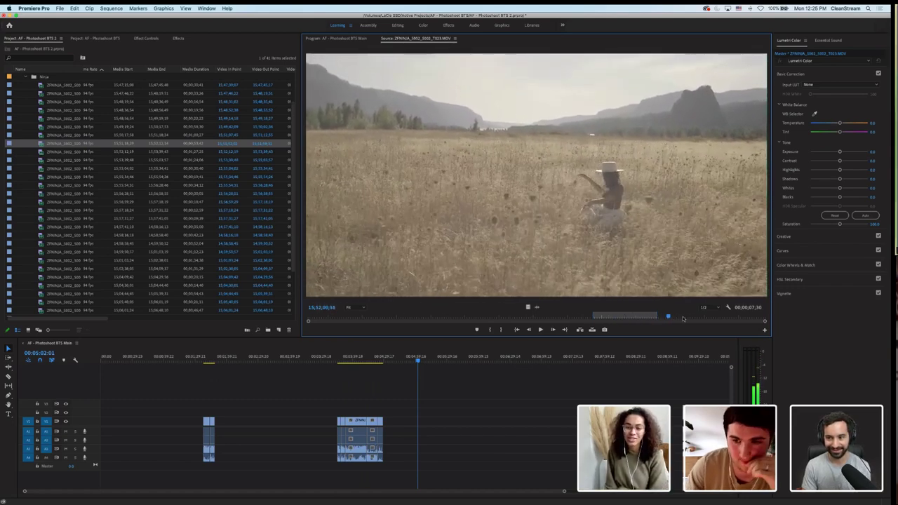
pyautogui.press('i')
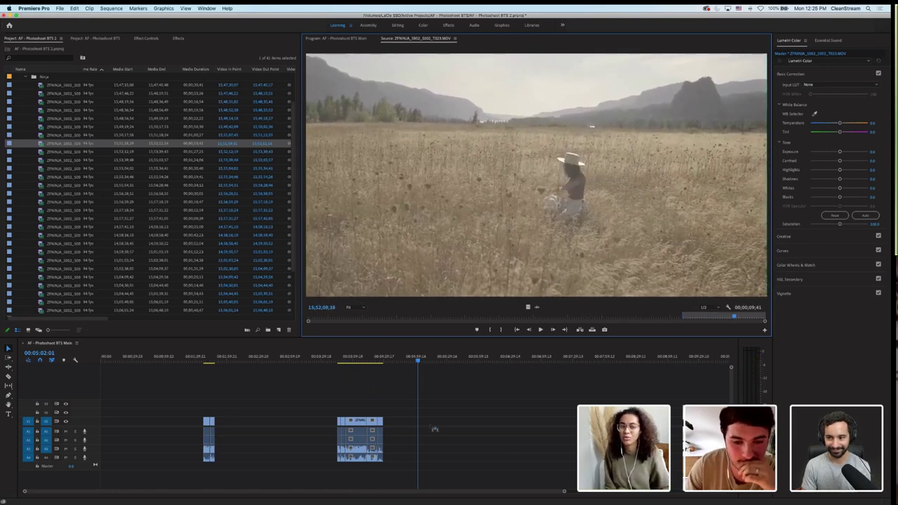
pyautogui.press('.')
pyautogui.press('Down')
pyautogui.hotkey('shift', 'o')
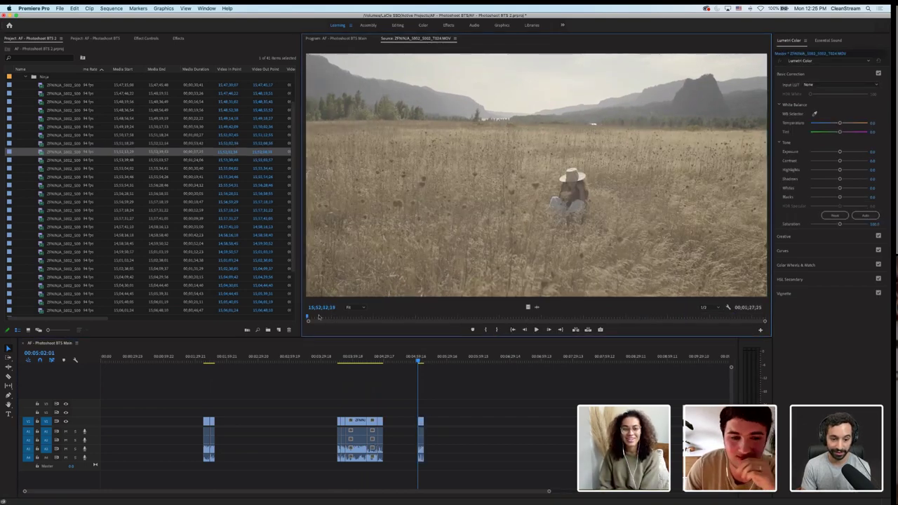
# Set In and Out points in T024 around the photographer crouching beside the woman
pyautogui.moveTo(308, 317); pyautogui.dragTo(533, 321)
pyautogui.press('i')
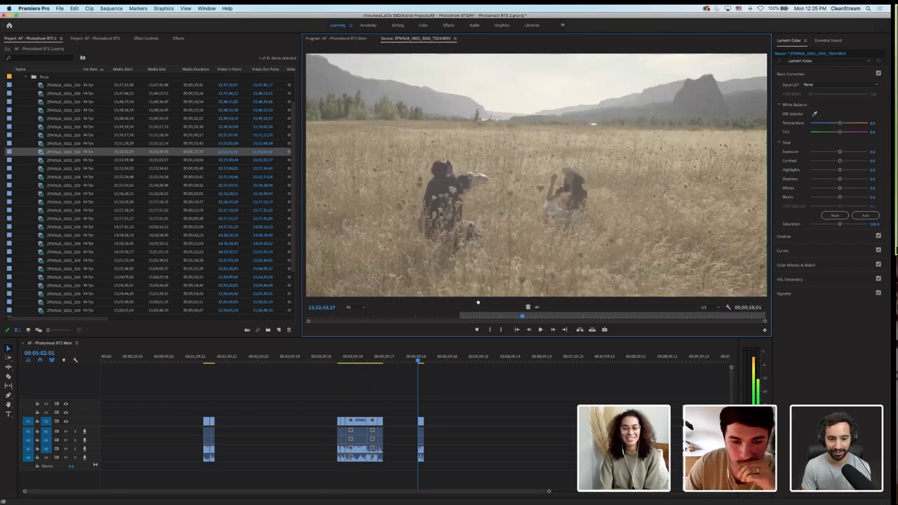
pyautogui.press('o')
pyautogui.press('space')
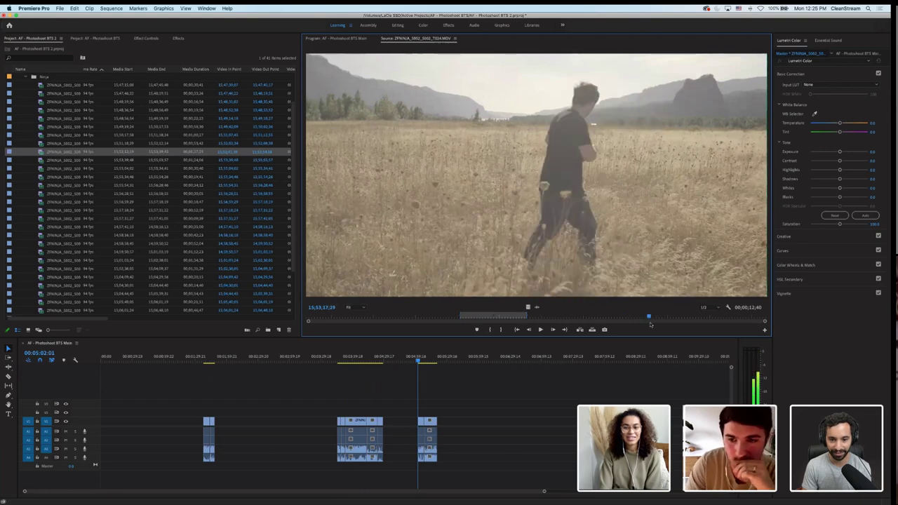
pyautogui.press('i')
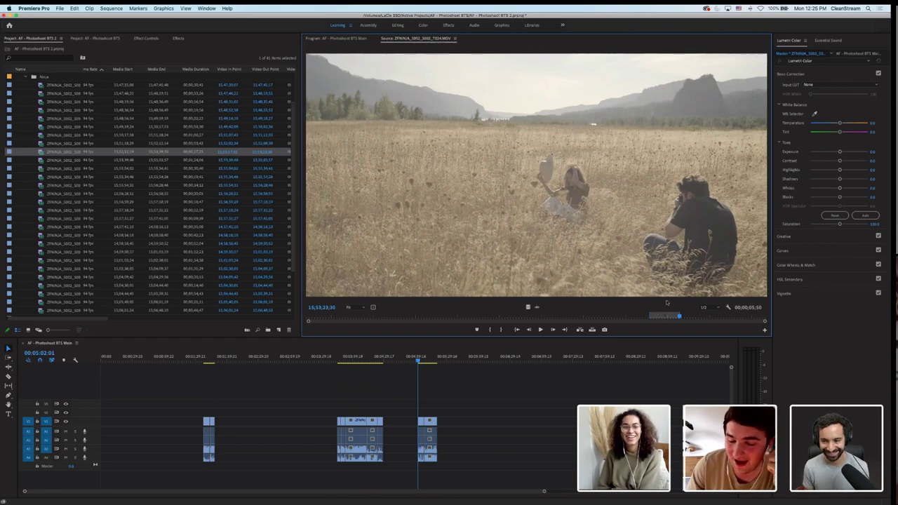
# Add the T024 range after the last clip and load clip T025 for review
pyautogui.moveTo(608, 317); pyautogui.dragTo(502, 317)
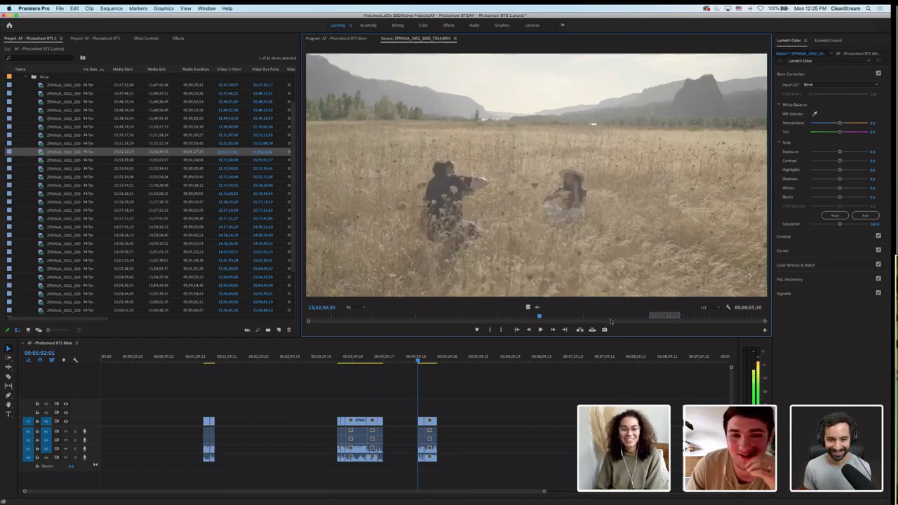
pyautogui.click(701, 317)
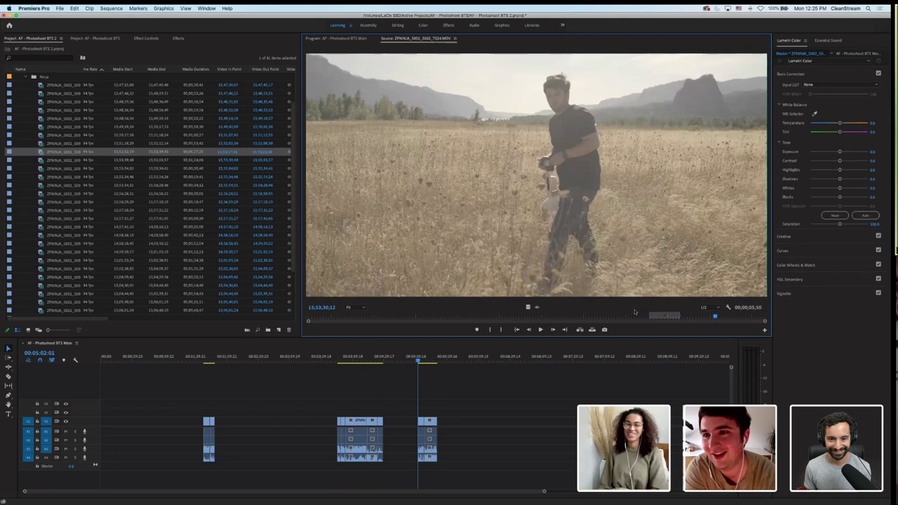
pyautogui.moveTo(521, 208); pyautogui.dragTo(439, 421)
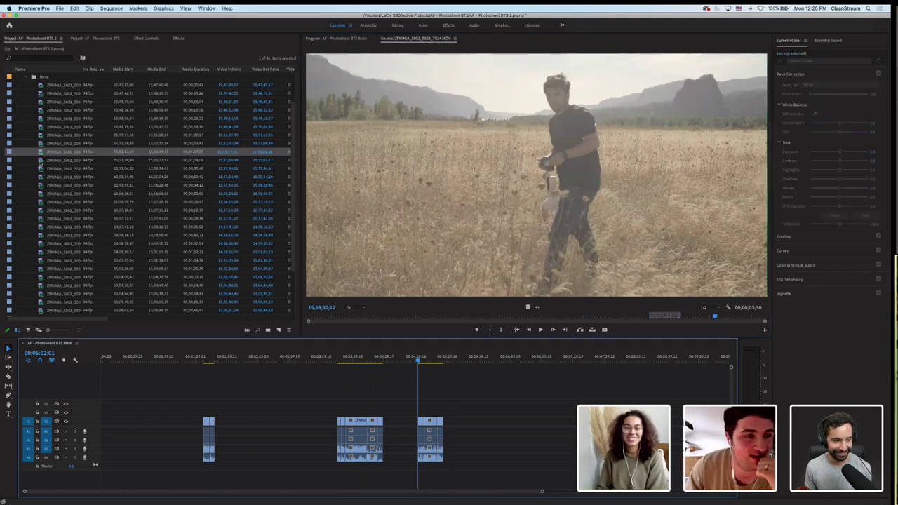
pyautogui.press('Down')
pyautogui.moveTo(316, 318); pyautogui.dragTo(363, 318)
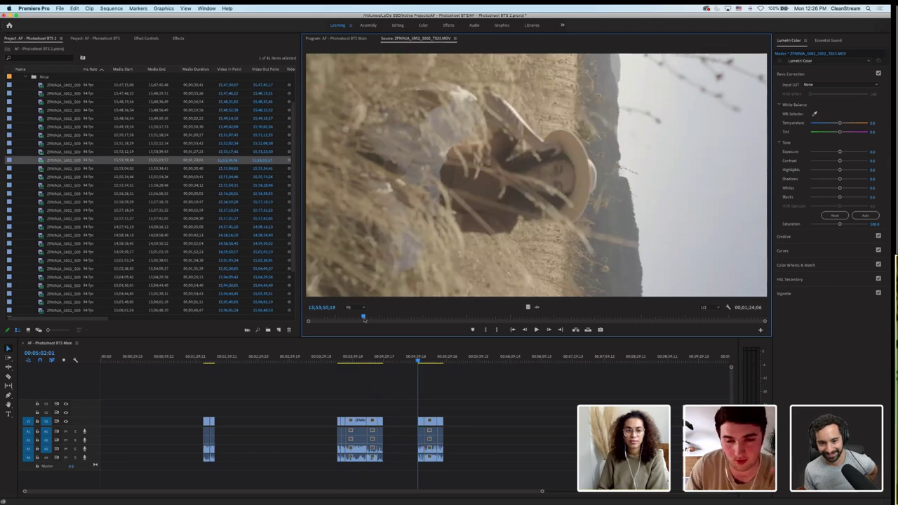
# Mark an In/Out range in T025 of the woman reclining sideways in the grass
pyautogui.moveTo(363, 318); pyautogui.dragTo(383, 320)
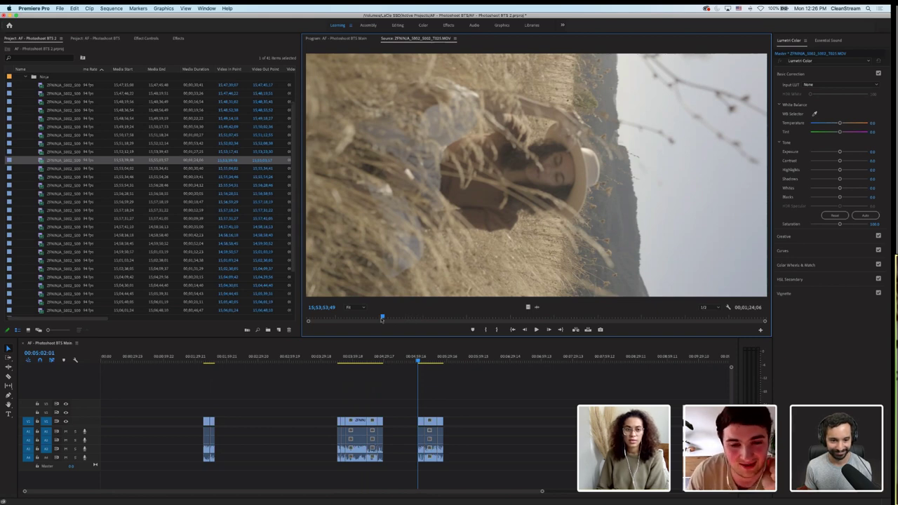
pyautogui.moveTo(385, 318); pyautogui.dragTo(450, 320)
pyautogui.press('i')
pyautogui.moveTo(456, 319); pyautogui.dragTo(538, 322)
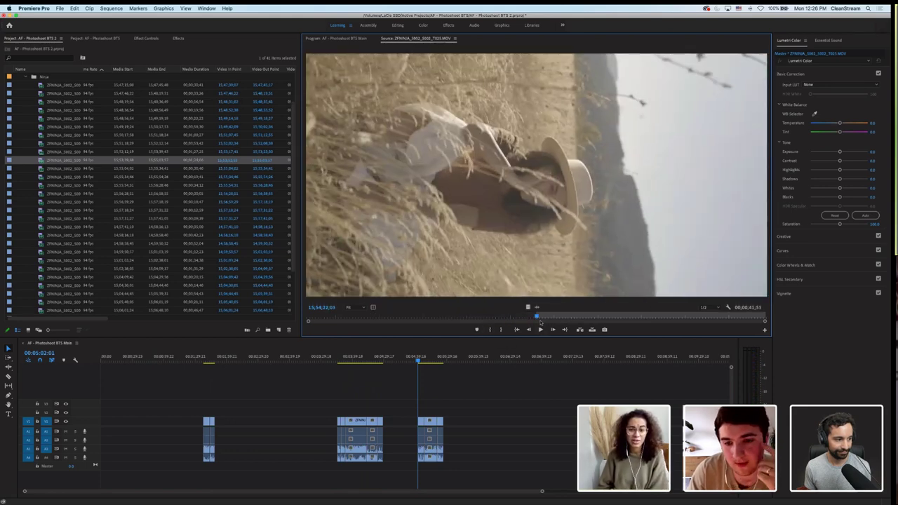
pyautogui.moveTo(539, 319); pyautogui.dragTo(584, 322)
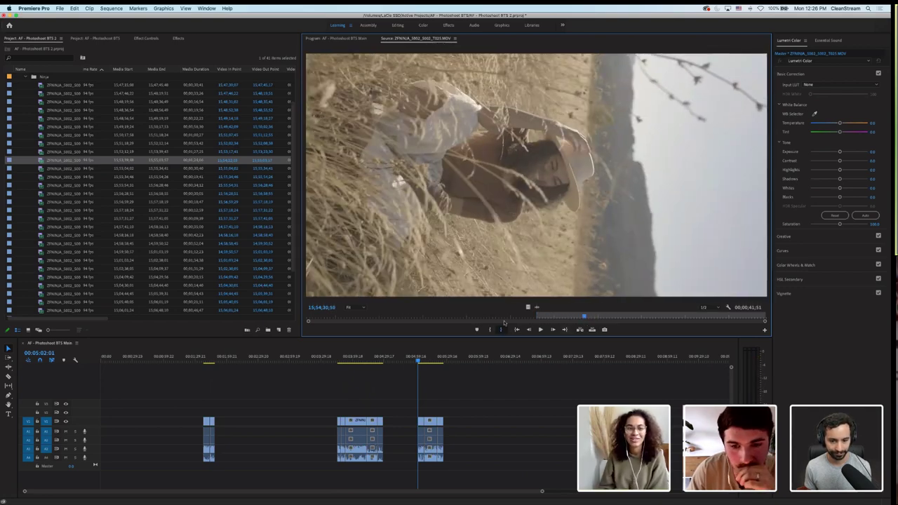
pyautogui.click(501, 329)
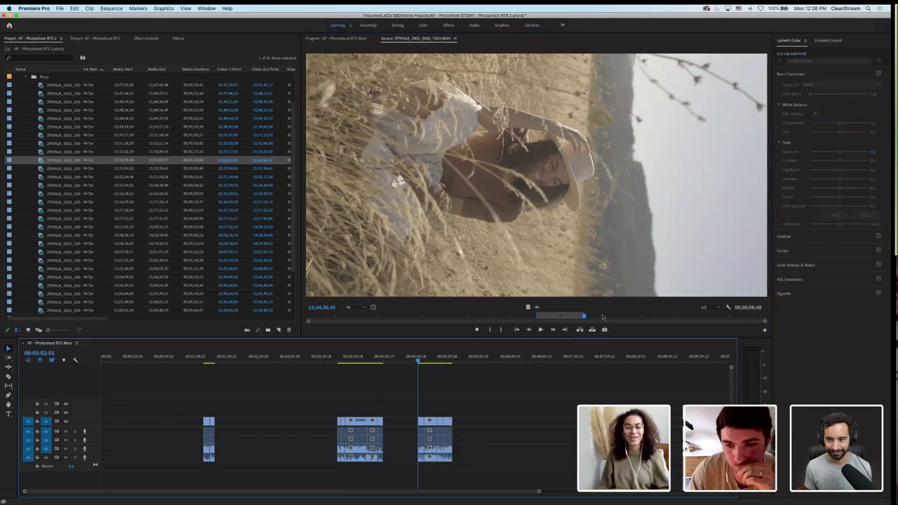
pyautogui.click(653, 318)
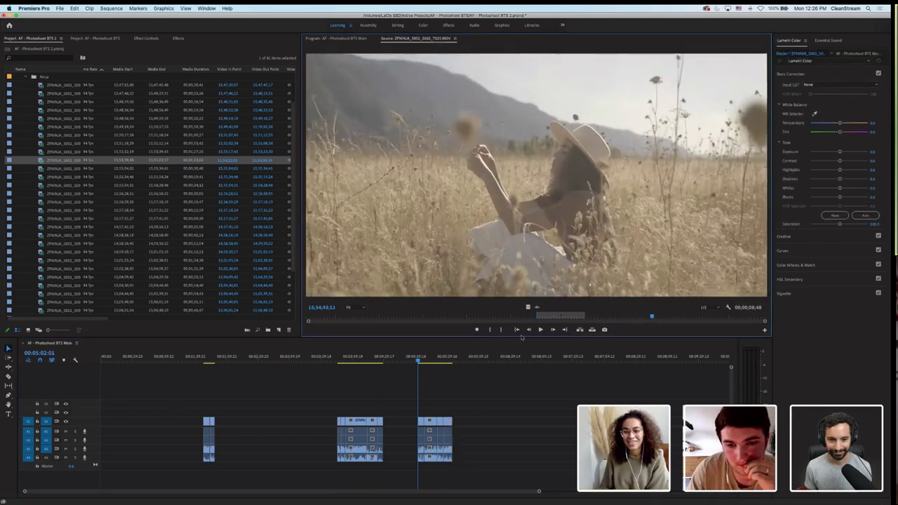
# Mark a 00;00;10;08 range around the hat toss and place it at the sequence end
pyautogui.press('i')
pyautogui.moveTo(652, 318); pyautogui.dragTo(707, 317)
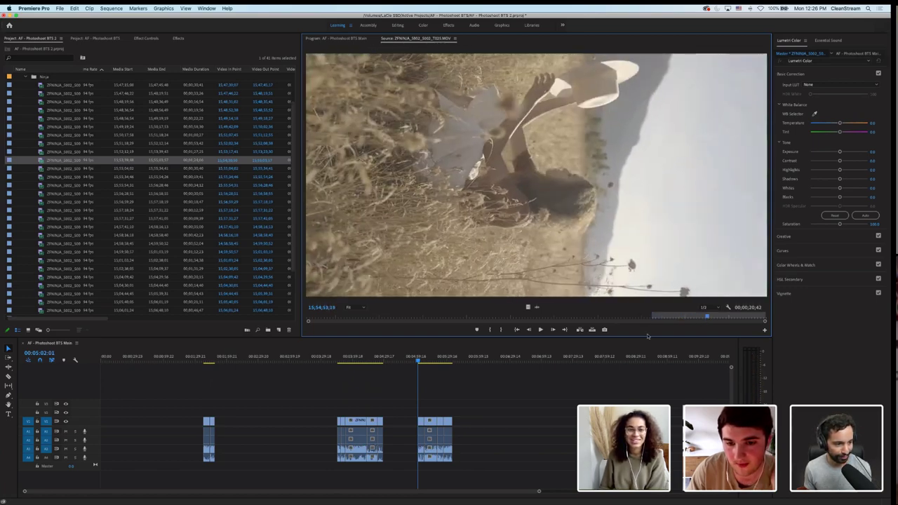
pyautogui.click(501, 330)
pyautogui.moveTo(509, 361); pyautogui.dragTo(469, 375)
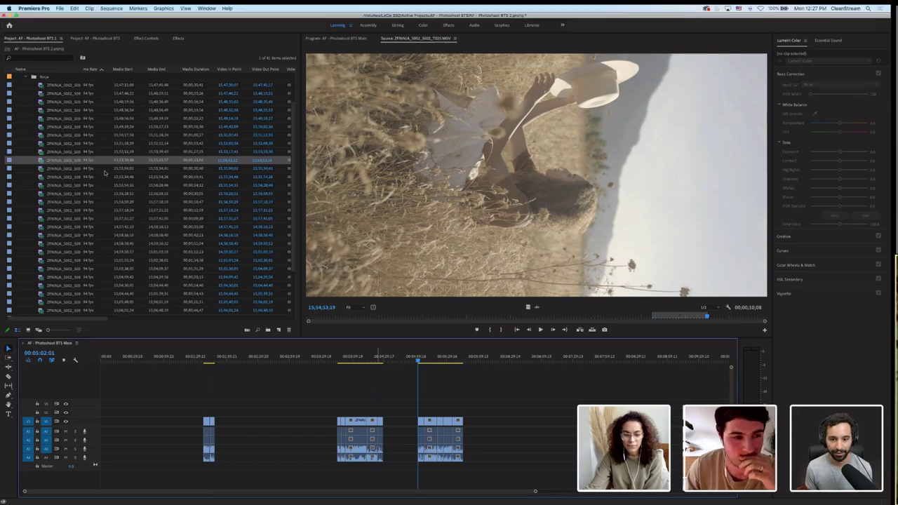
# Preview T024 and another Ninja clip from the bin, dismissing the Import dialog
pyautogui.click(41, 170)
pyautogui.doubleClick(40, 170)
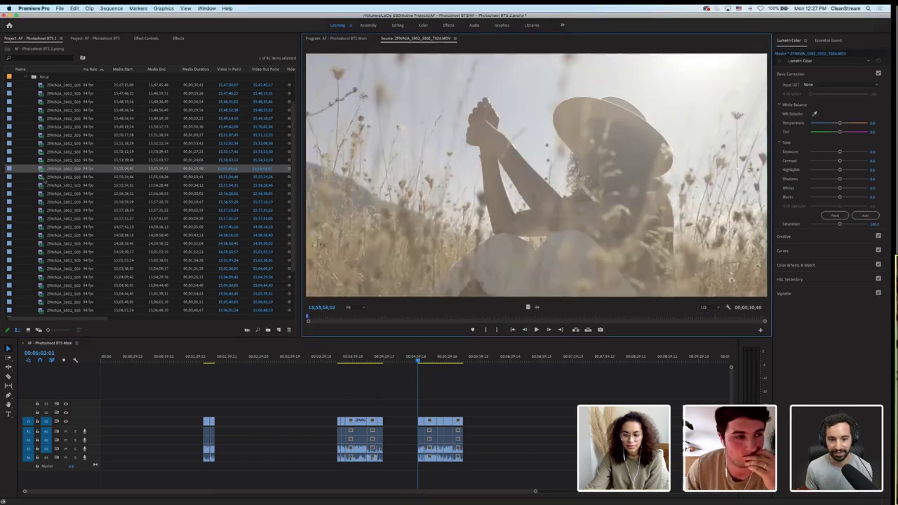
pyautogui.press('super+i')
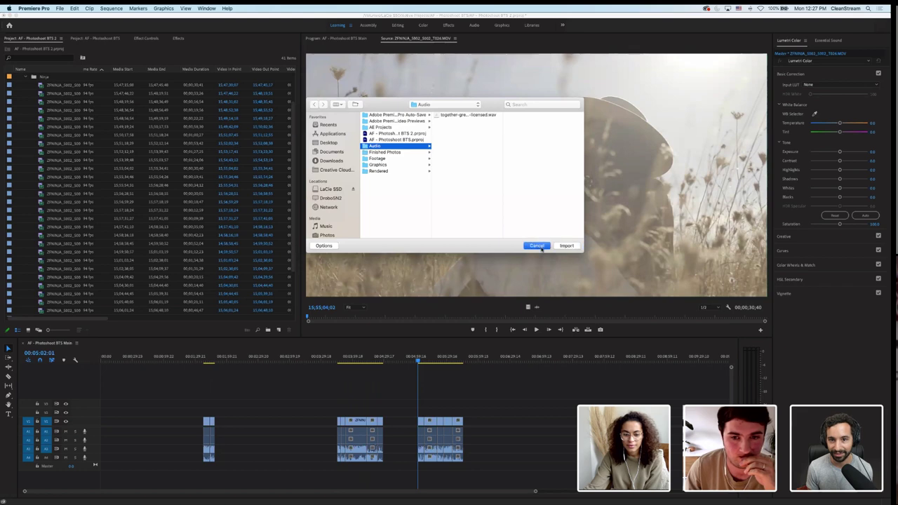
pyautogui.click(567, 246)
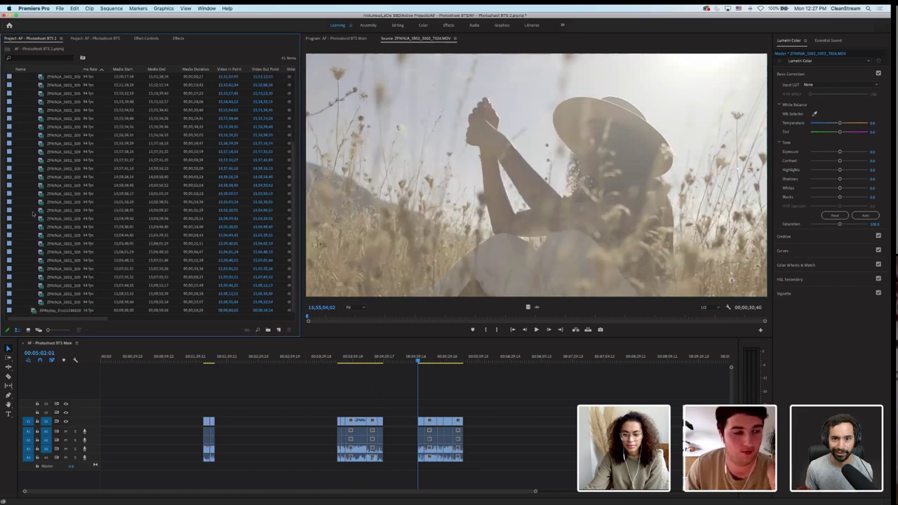
pyautogui.doubleClick(41, 303)
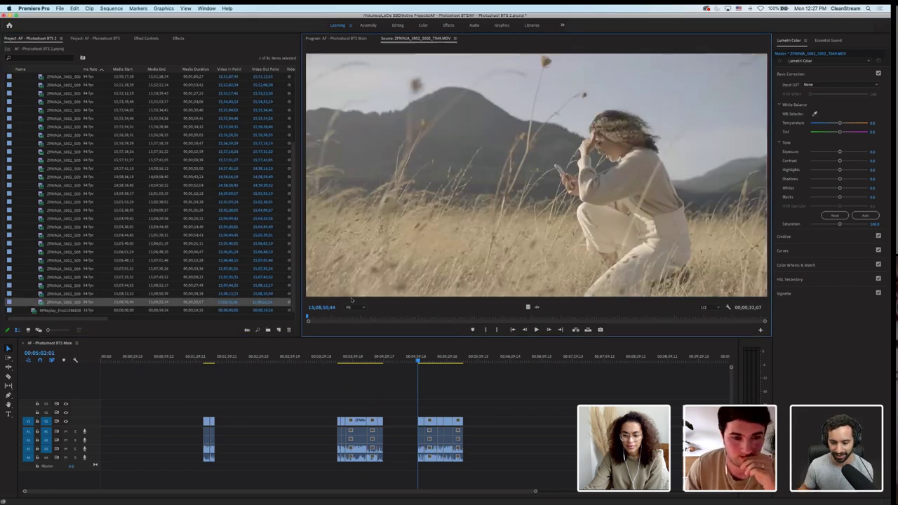
pyautogui.click(334, 318)
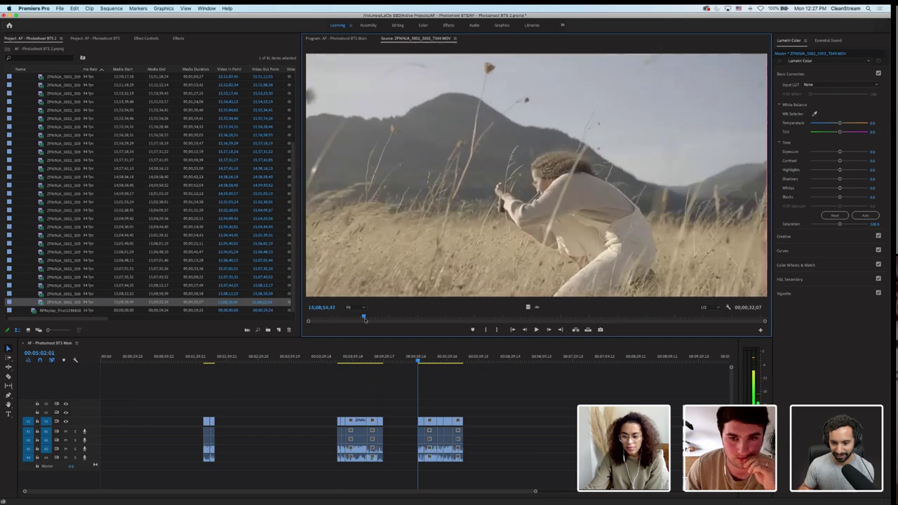
# Mark a 00;00;04;42 range of the low-angle grass-field clip and drag it into the sequence
pyautogui.click(40, 294)
pyautogui.doubleClick(41, 294)
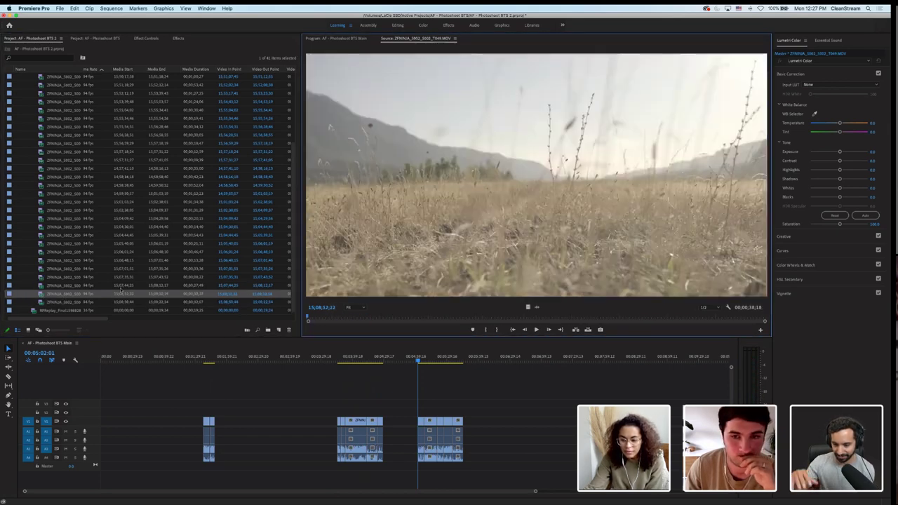
pyautogui.click(341, 319)
pyautogui.moveTo(342, 319); pyautogui.dragTo(697, 320)
pyautogui.press('i')
pyautogui.click(503, 330)
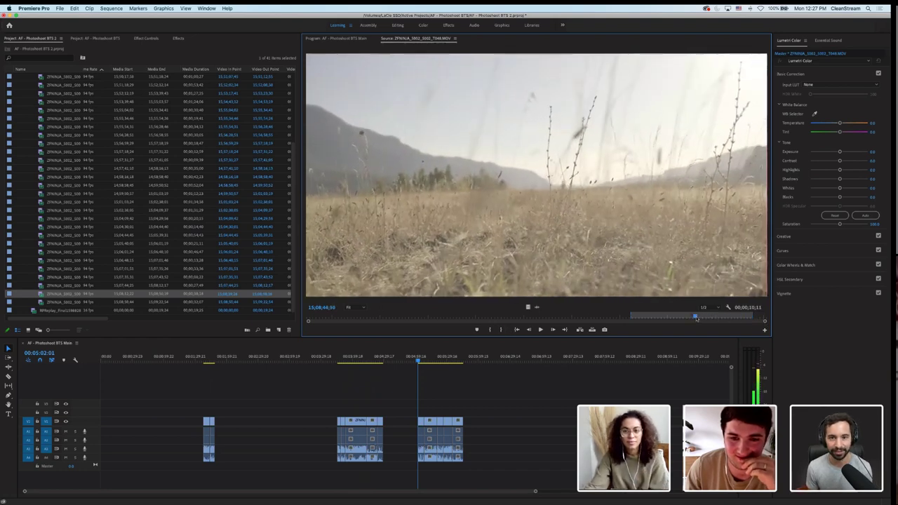
pyautogui.click(492, 330)
pyautogui.moveTo(502, 161); pyautogui.dragTo(216, 442)
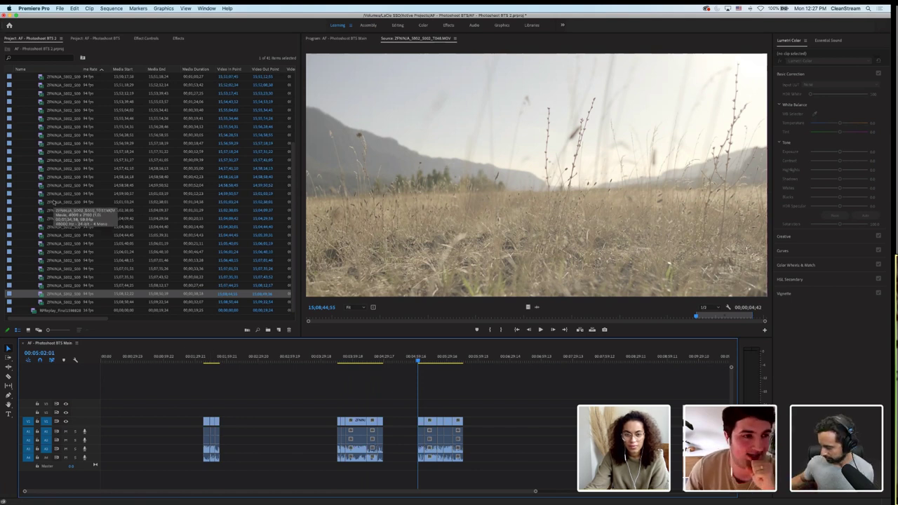
pyautogui.scroll(3, 53, 202)
pyautogui.scroll(-3, 54, 202)
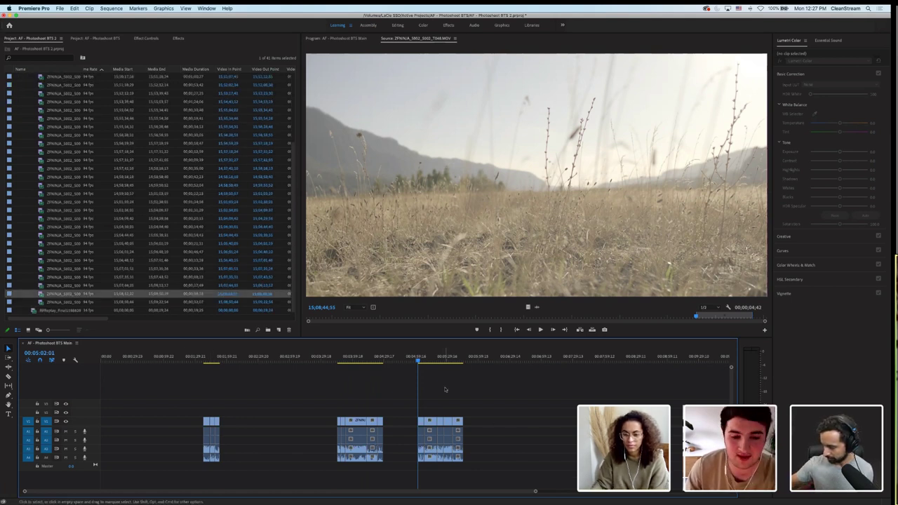
# Try selecting clip groups in the sequence, then zoom the timeline in and back out
pyautogui.moveTo(296, 384); pyautogui.dragTo(383, 436)
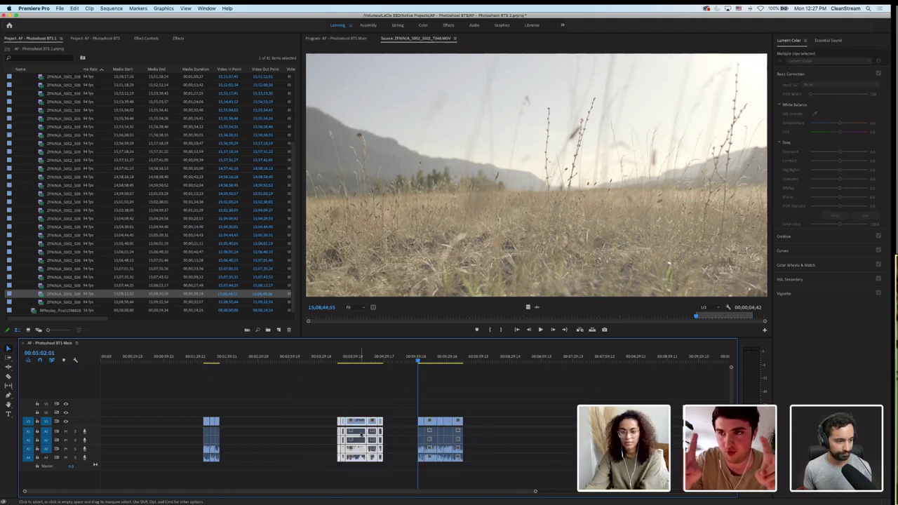
pyautogui.moveTo(406, 398); pyautogui.dragTo(483, 469)
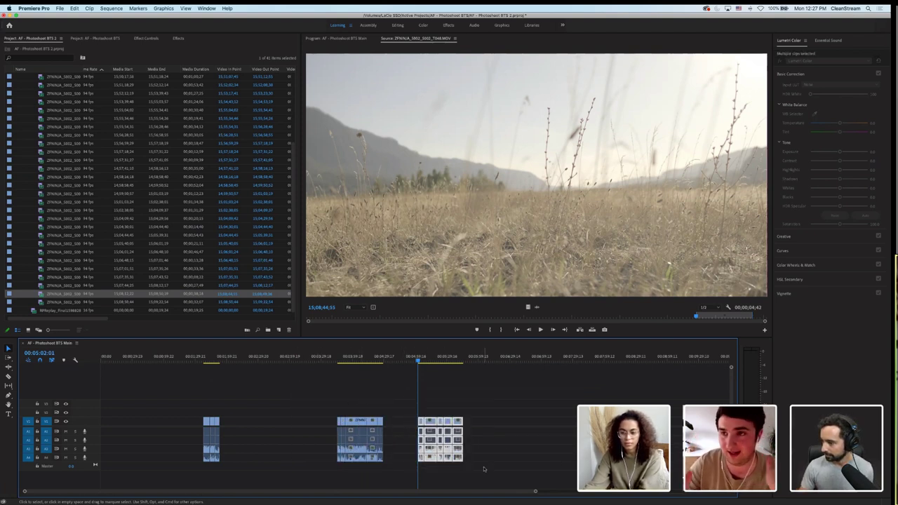
pyautogui.click(250, 401)
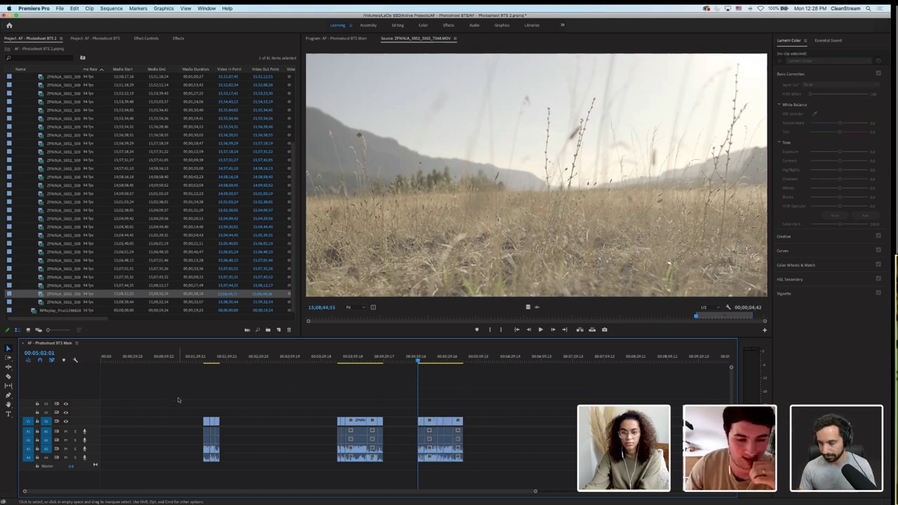
pyautogui.press('=')
pyautogui.press('=')
pyautogui.press('=')
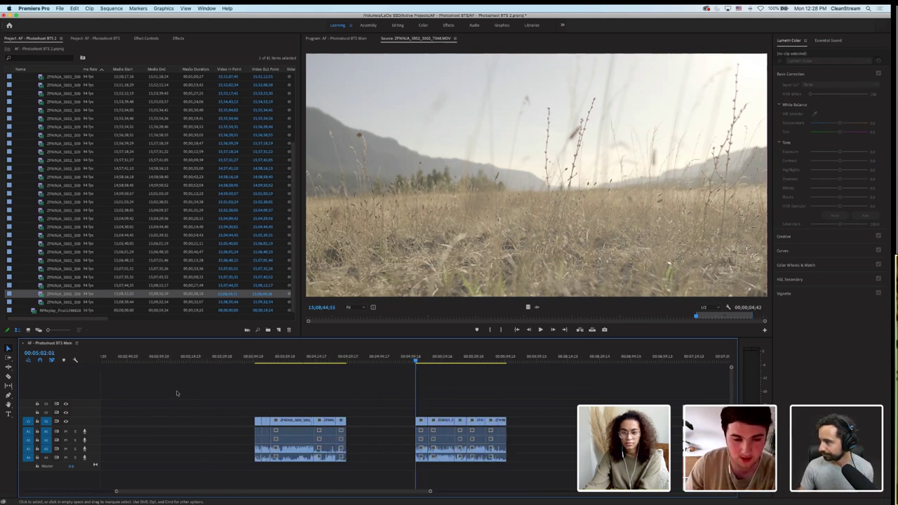
pyautogui.scroll(5, 190, 397)
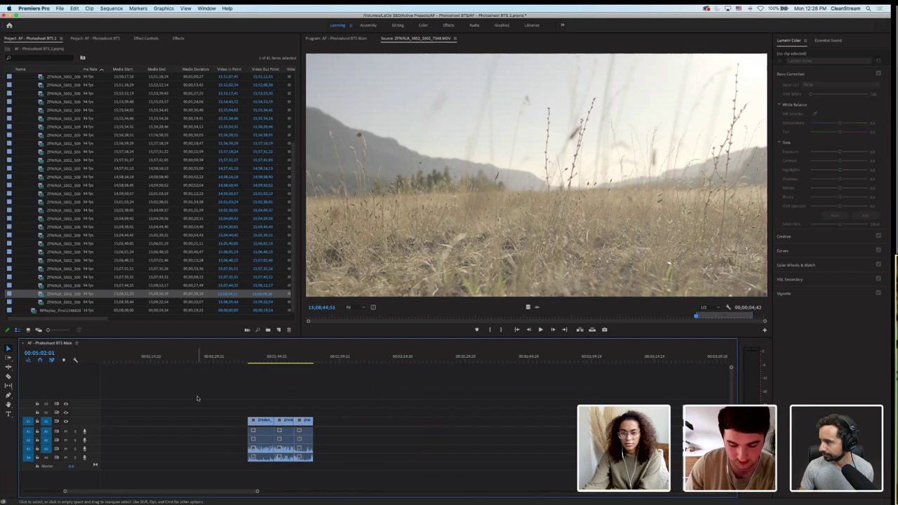
pyautogui.press('-')
pyautogui.scroll(-2, 289, 400)
# Label the first clip group's video and audio Mango
pyautogui.moveTo(211, 392); pyautogui.dragTo(281, 460)
pyautogui.rightClick(261, 421)
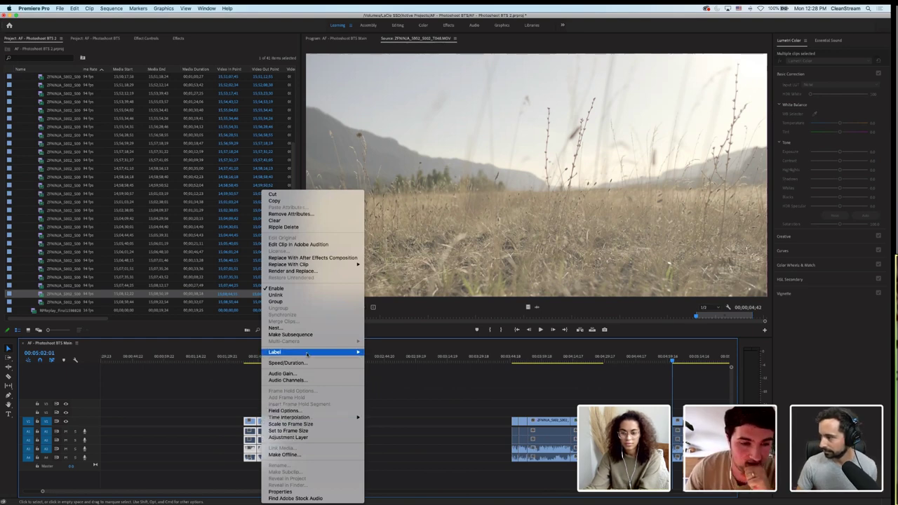
pyautogui.moveTo(310, 354)
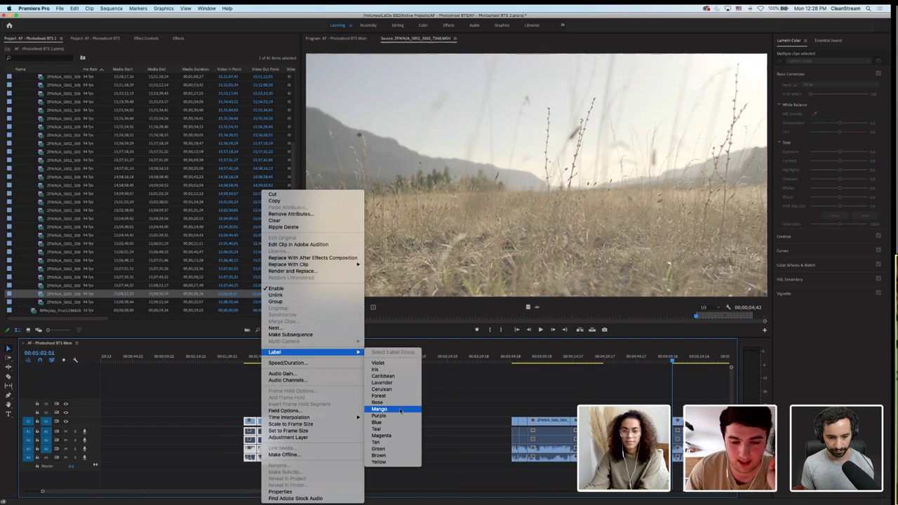
pyautogui.click(376, 408)
pyautogui.click(372, 406)
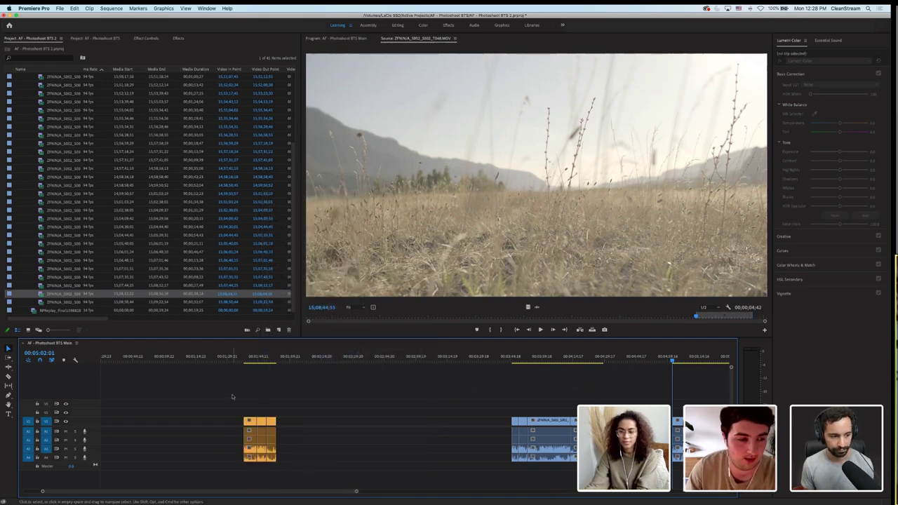
# Move the orange clip group later, past the blue clips, and collapse the Ninja footage folder
pyautogui.press('-')
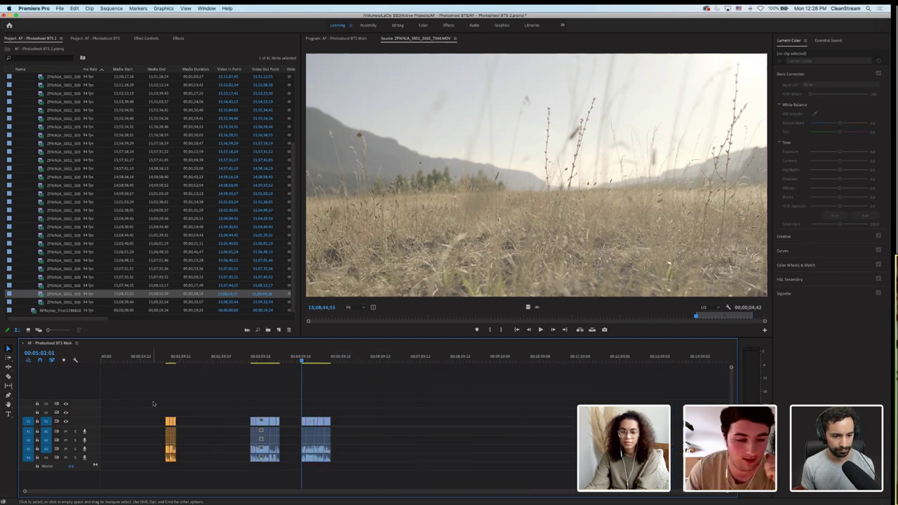
pyautogui.moveTo(174, 382); pyautogui.dragTo(464, 442)
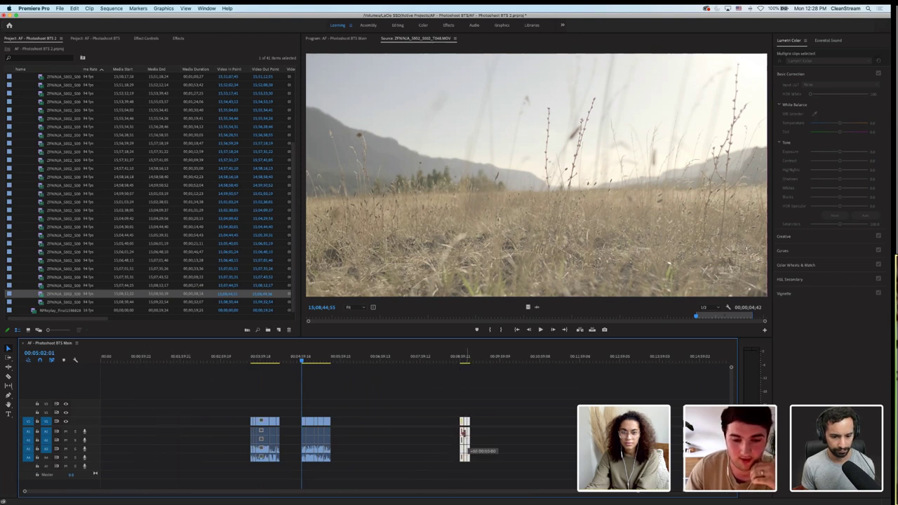
pyautogui.click(459, 430)
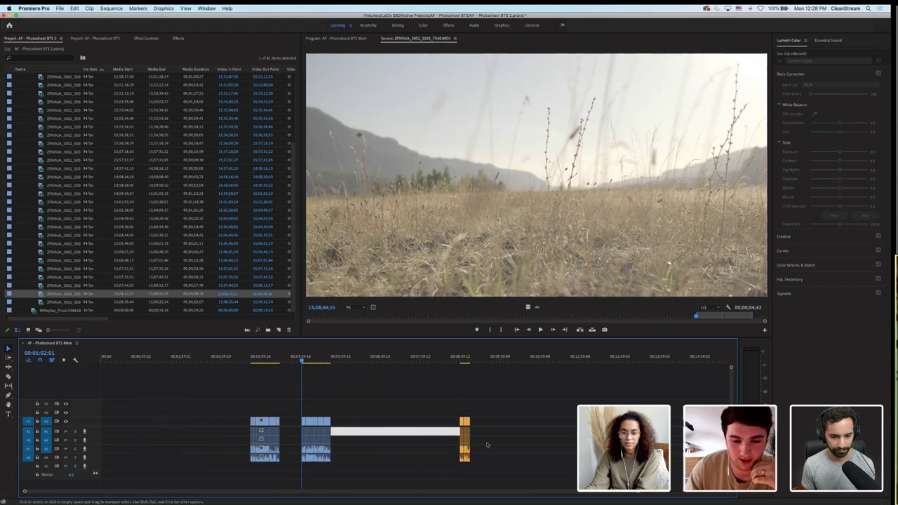
pyautogui.click(400, 412)
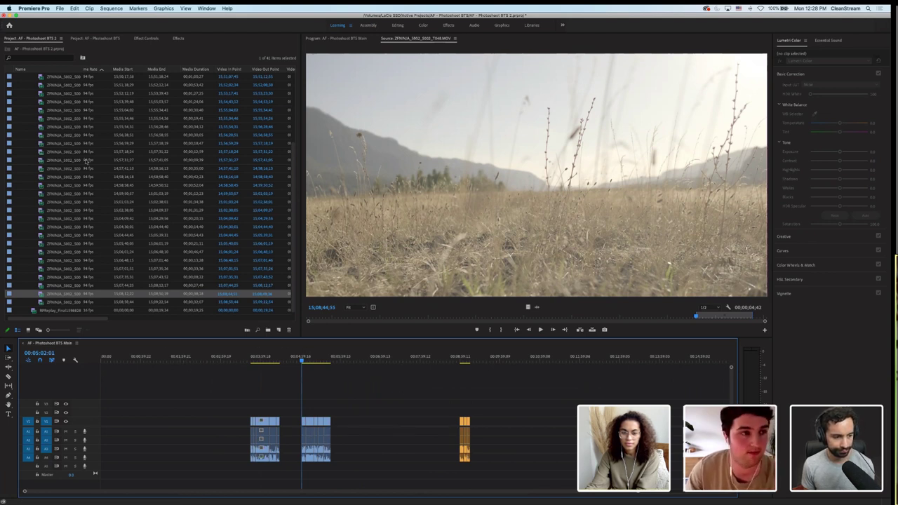
pyautogui.scroll(5, 85, 160)
pyautogui.click(27, 120)
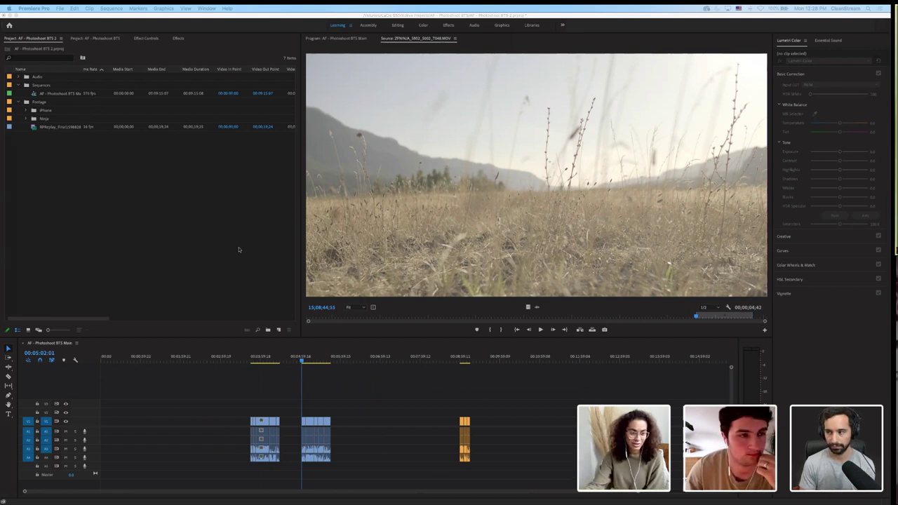
# Open the AF - Photoshoot BTS - Trimmed Footage sequence and delete its opening green music clip
pyautogui.click(95, 38)
pyautogui.click(63, 185)
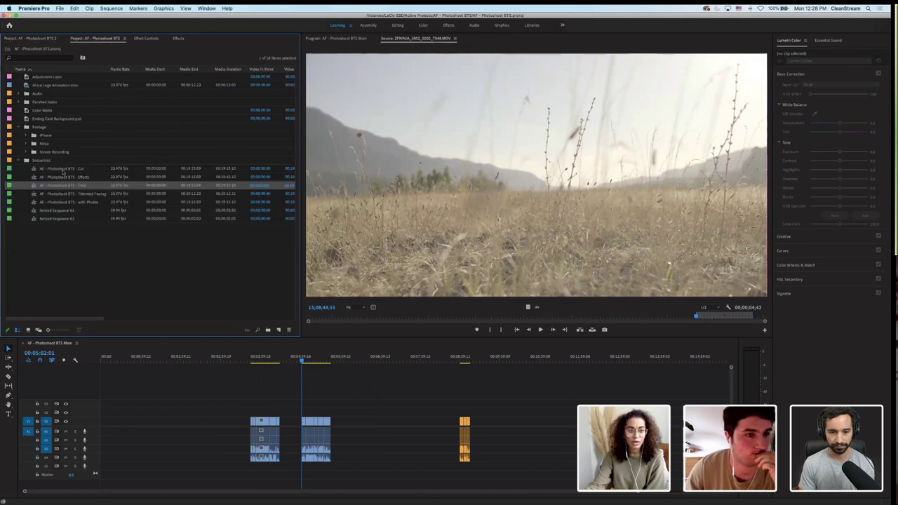
pyautogui.doubleClick(80, 193)
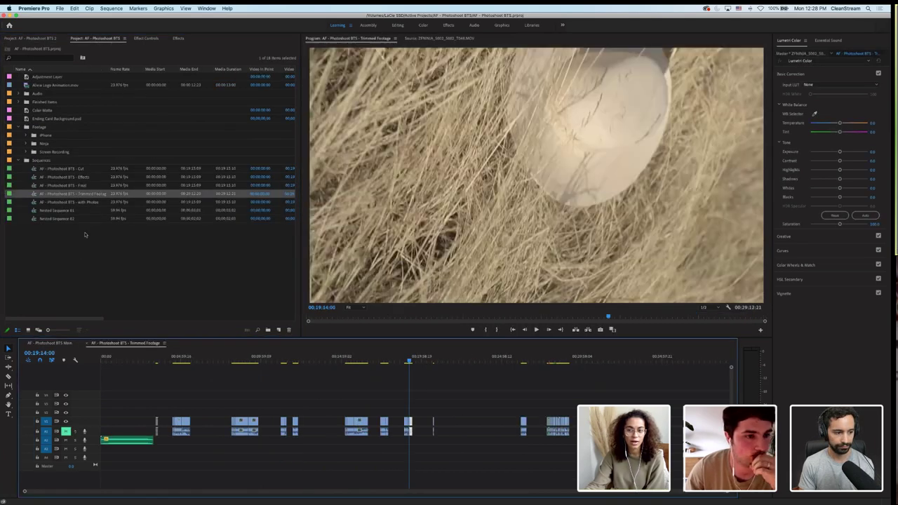
pyautogui.click(152, 410)
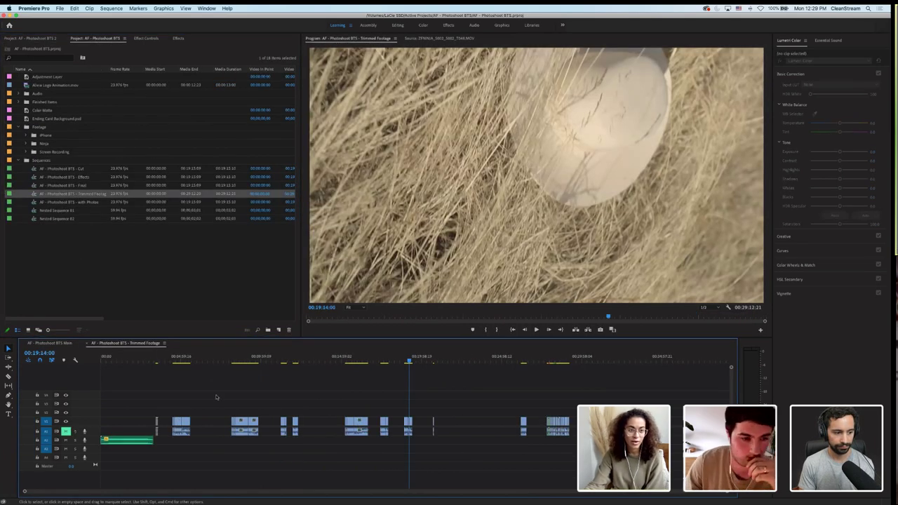
pyautogui.click(132, 439)
pyautogui.press('Delete')
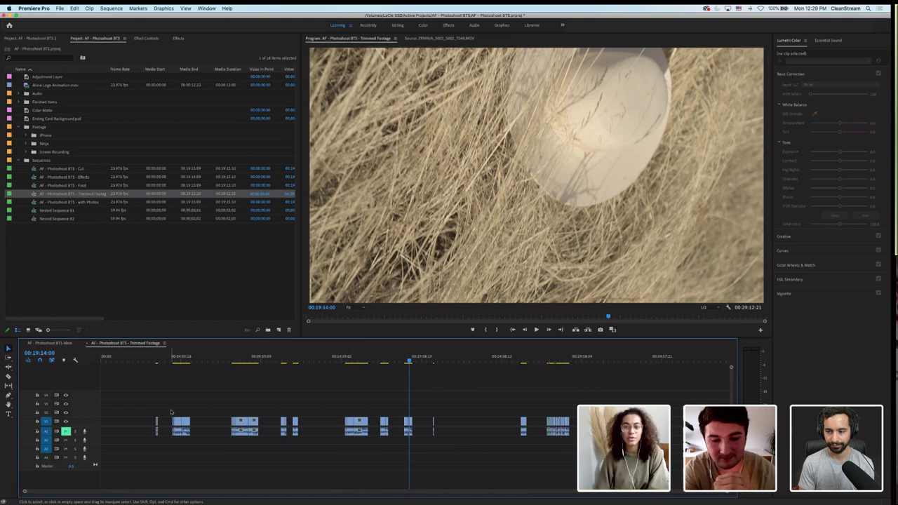
# Label the end clips Mango and move the small clip earlier to close the gap
pyautogui.click(559, 425)
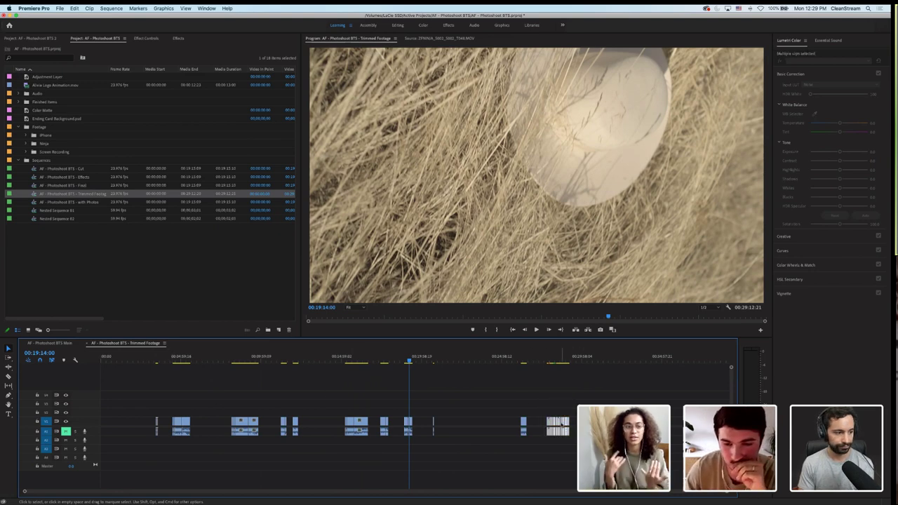
pyautogui.rightClick(562, 425)
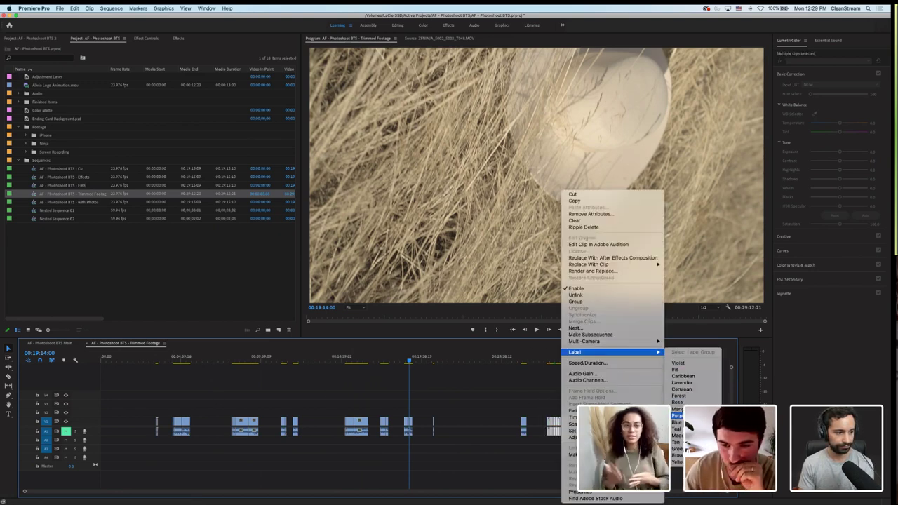
pyautogui.click(677, 409)
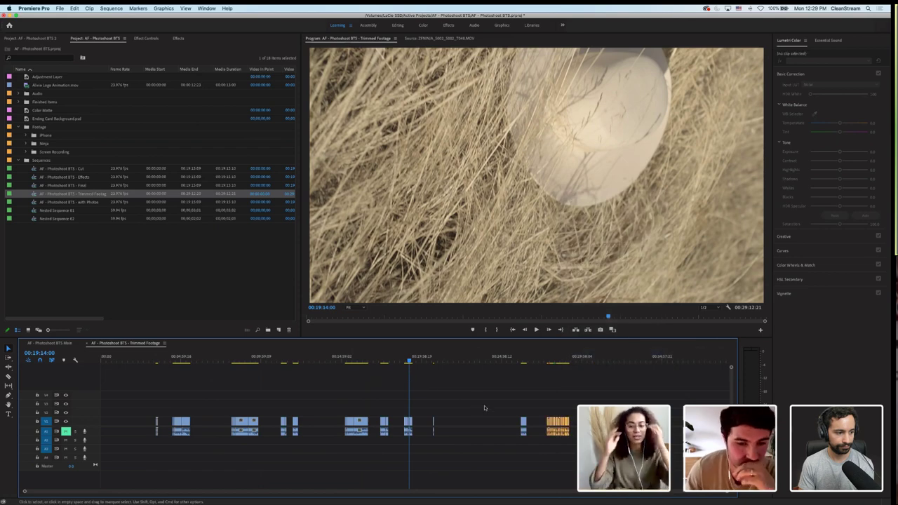
pyautogui.moveTo(512, 408); pyautogui.dragTo(460, 425)
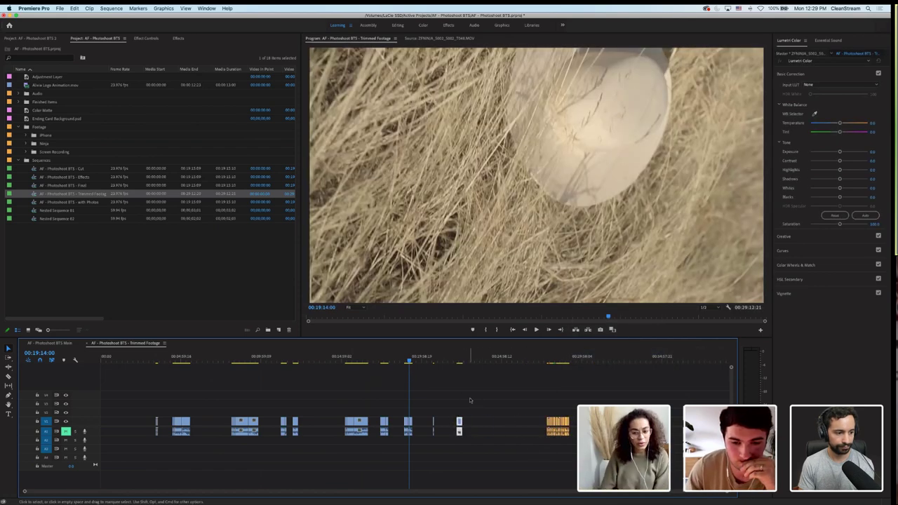
pyautogui.moveTo(522, 391); pyautogui.dragTo(495, 425)
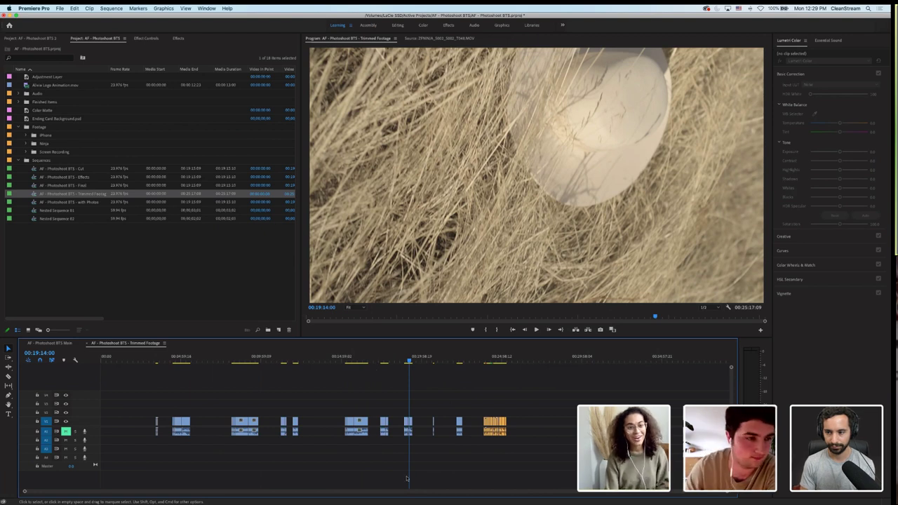
# Collapse the Sequences folder and expand the Audio folder to show the music file
pyautogui.click(68, 261)
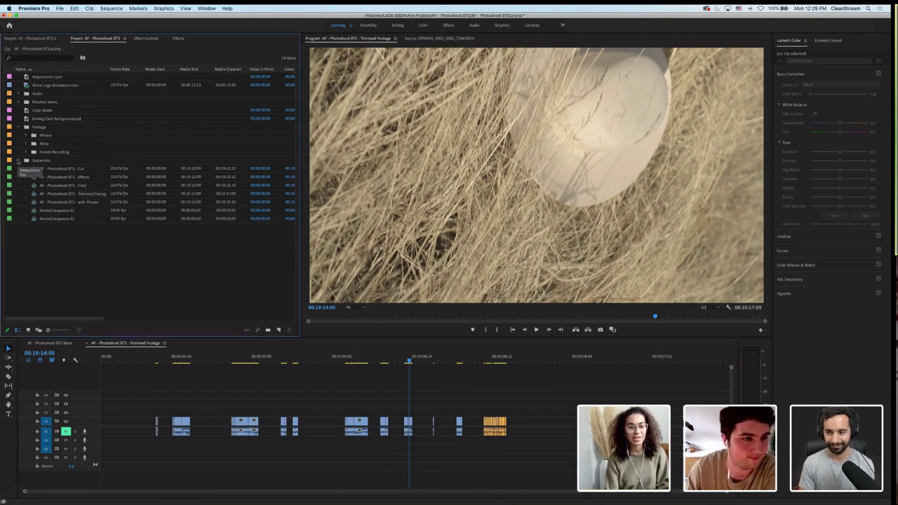
pyautogui.click(18, 161)
pyautogui.click(19, 93)
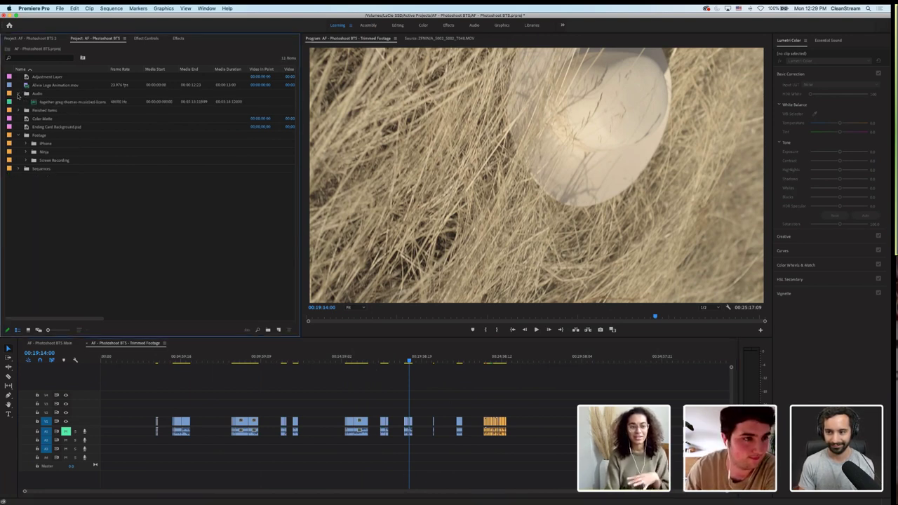
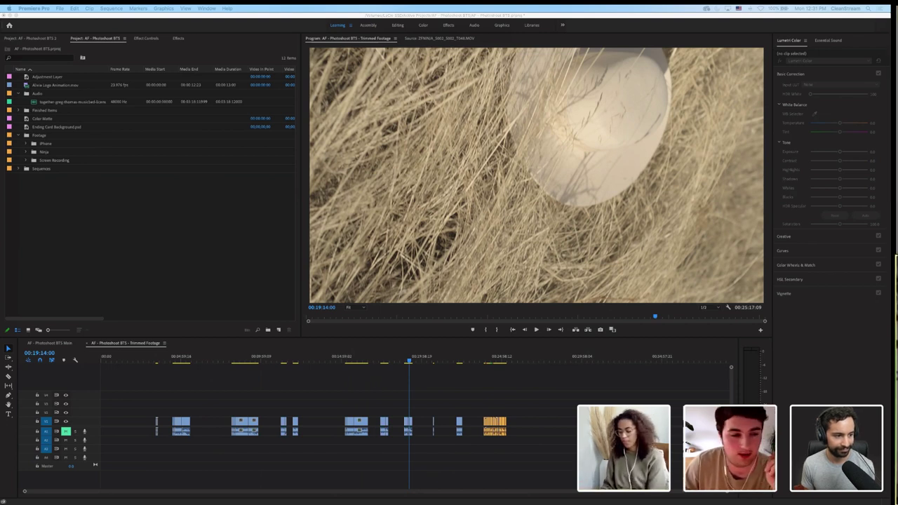
# Scrub the sequence from 00:03:28:04 to around 00:09:48 to review the clips
pyautogui.click(365, 393)
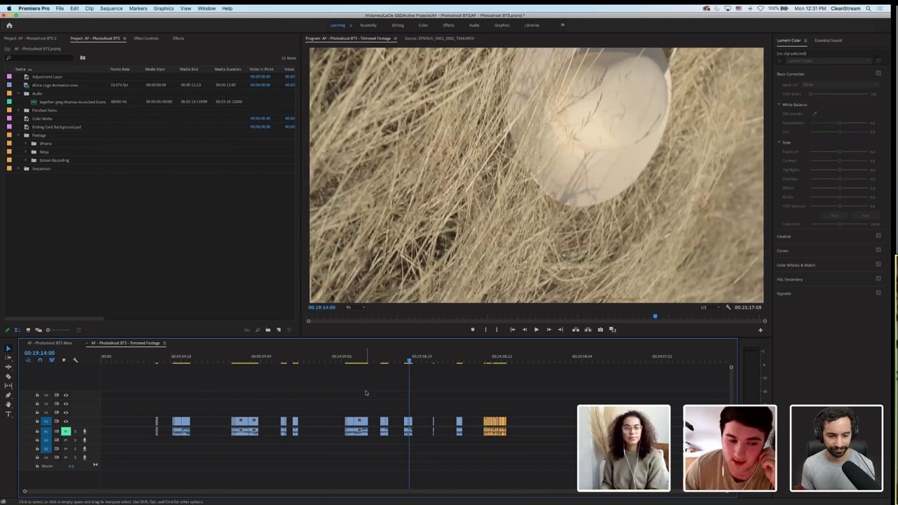
pyautogui.click(156, 361)
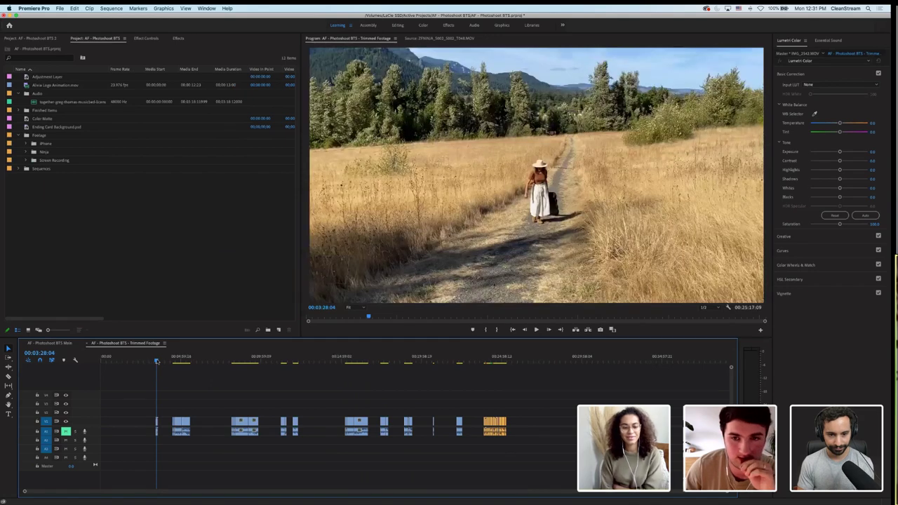
pyautogui.click(182, 361)
pyautogui.moveTo(181, 360); pyautogui.dragTo(258, 361)
pyautogui.moveTo(554, 404); pyautogui.dragTo(484, 437)
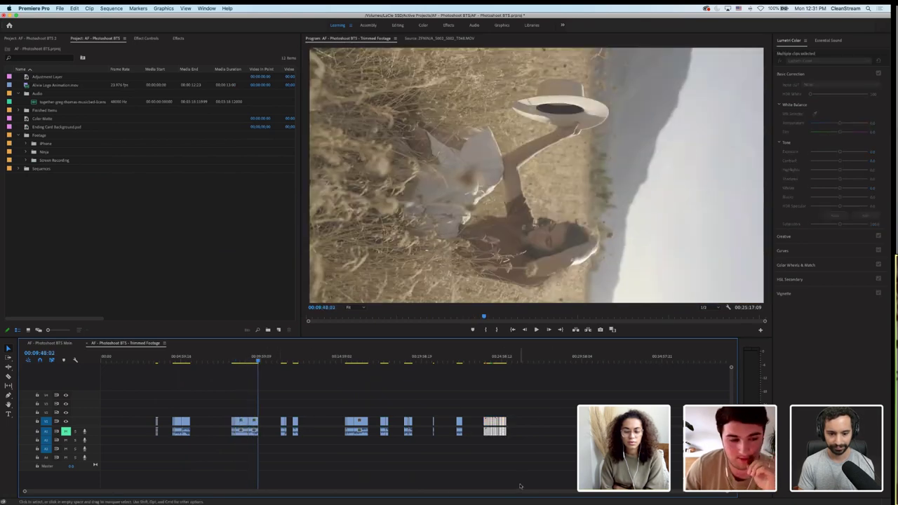
pyautogui.click(520, 486)
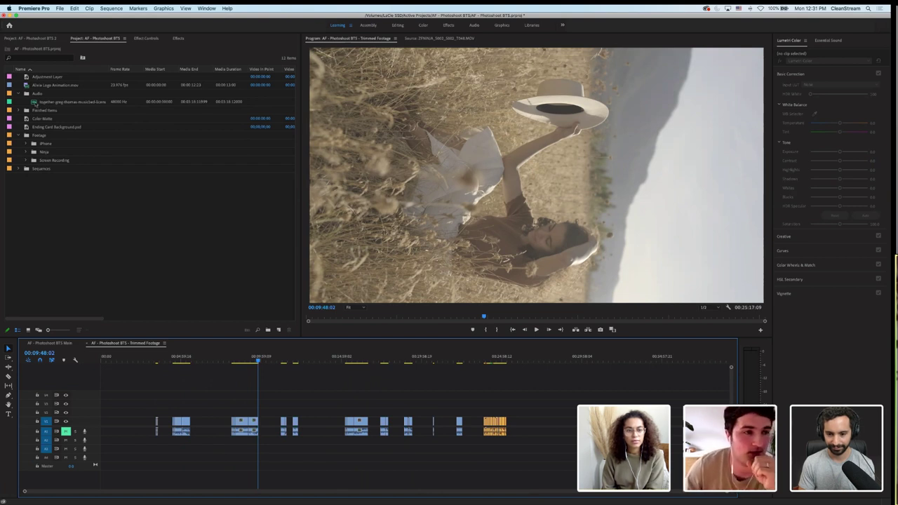
# Place the music file from the Audio bin at the sequence start and zoom in
pyautogui.click(35, 103)
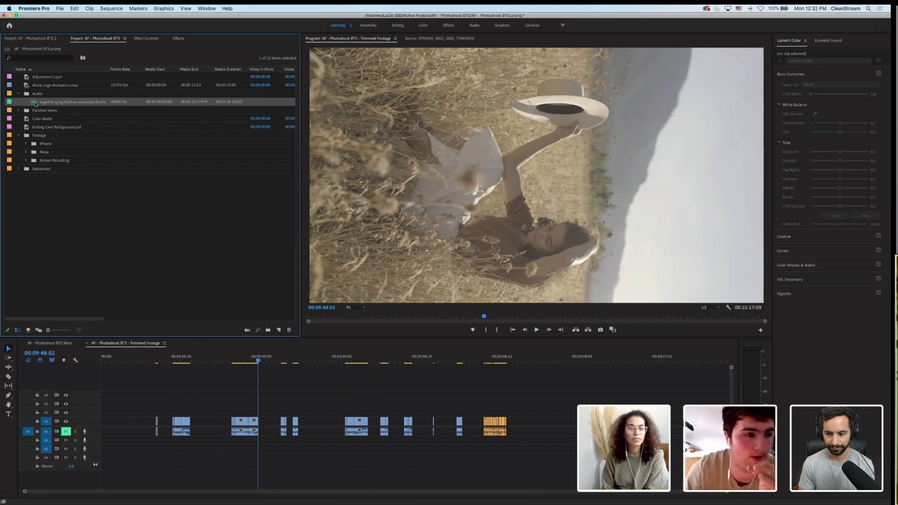
pyautogui.moveTo(35, 103); pyautogui.dragTo(100, 442)
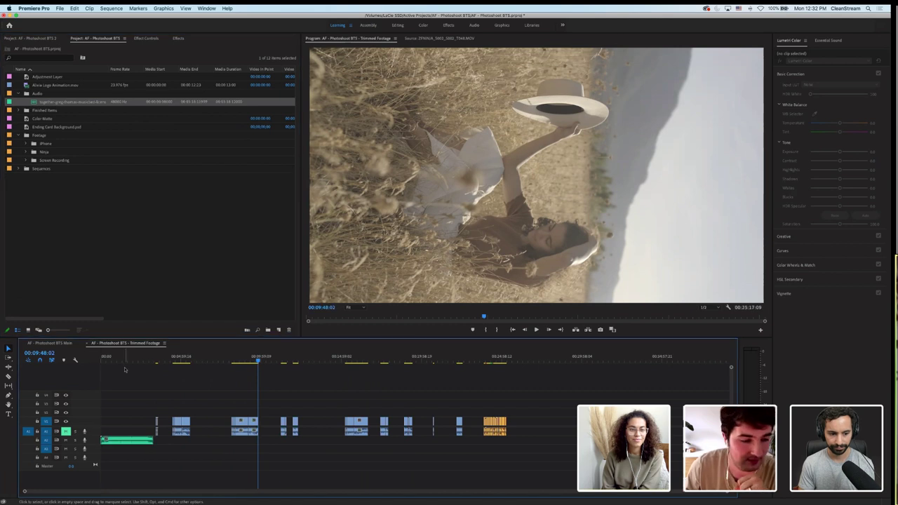
pyautogui.press('Home')
pyautogui.press('=')
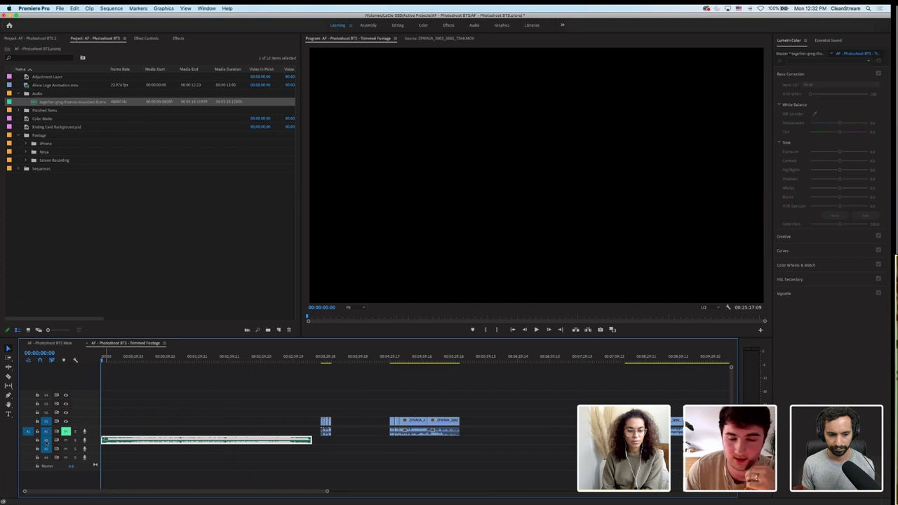
# Target the second audio track, select the music clip, and bring up Essential Sound
pyautogui.click(46, 442)
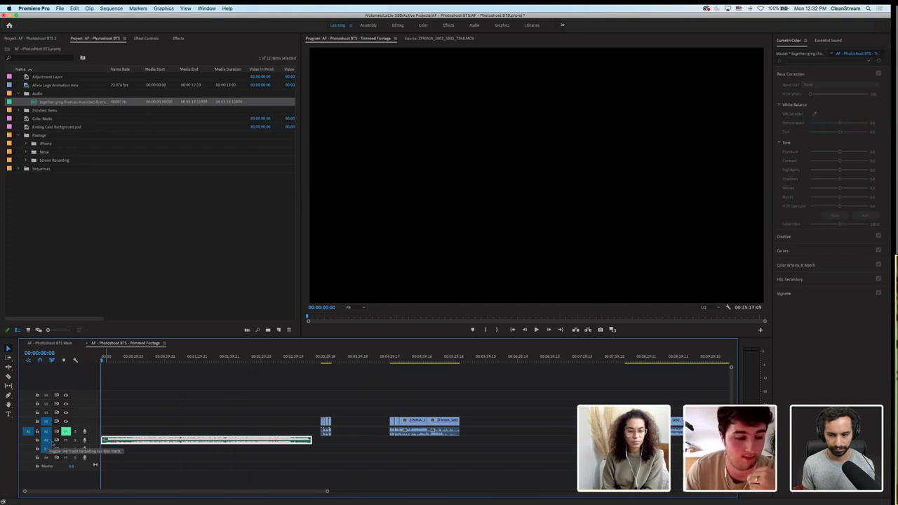
pyautogui.click(162, 417)
pyautogui.click(150, 440)
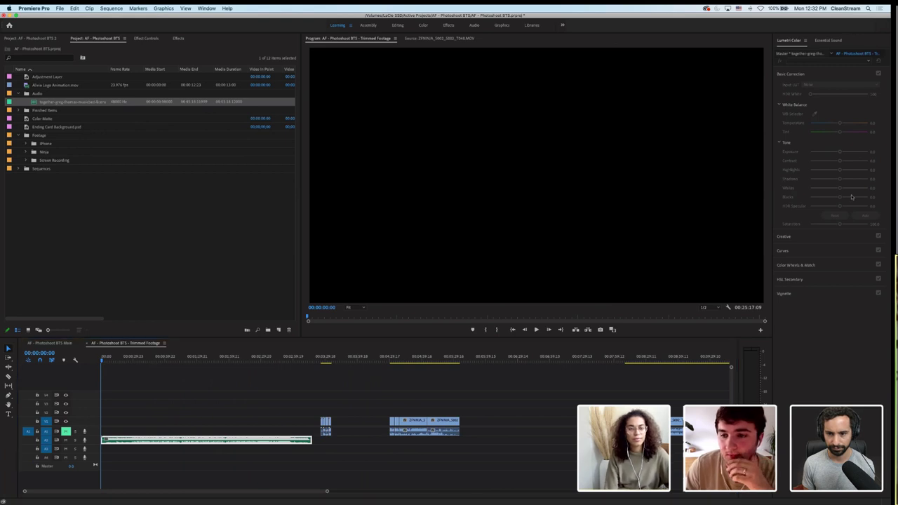
pyautogui.click(829, 42)
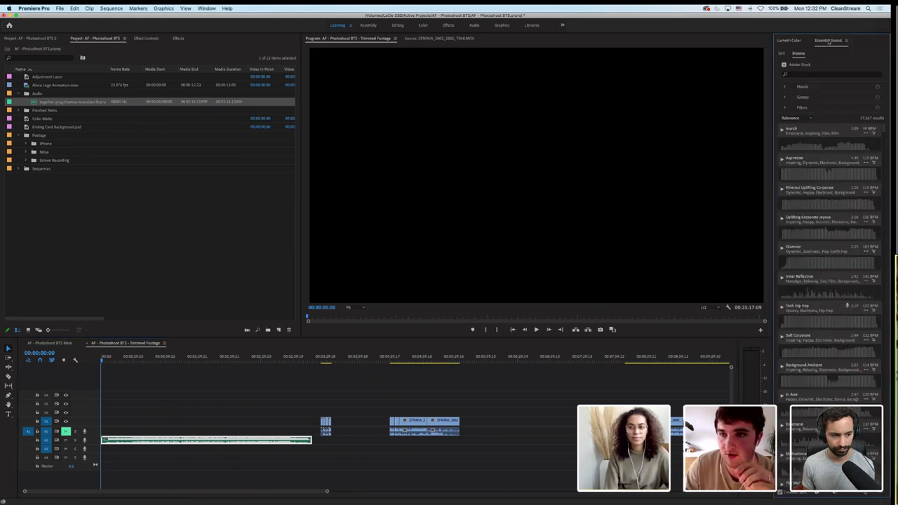
# Tag the music clip as Music in Essential Sound and auto-match its Loudness
pyautogui.click(782, 54)
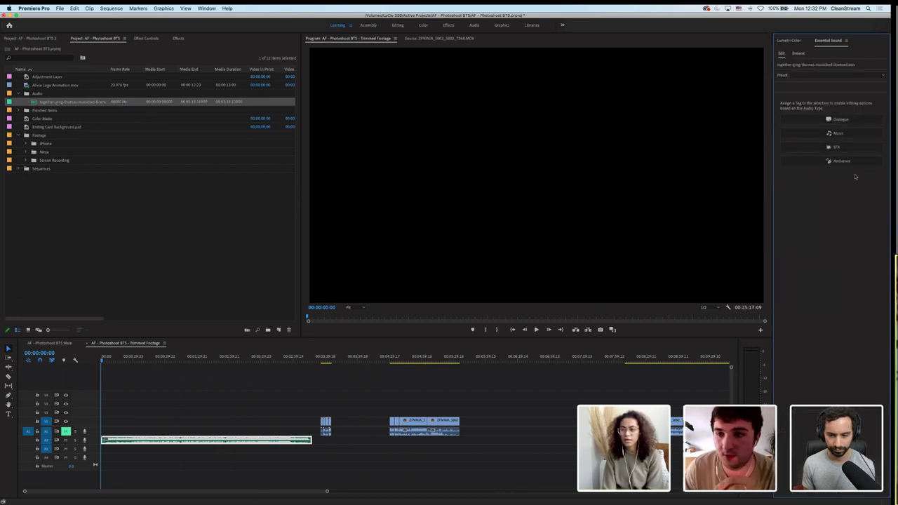
pyautogui.click(836, 135)
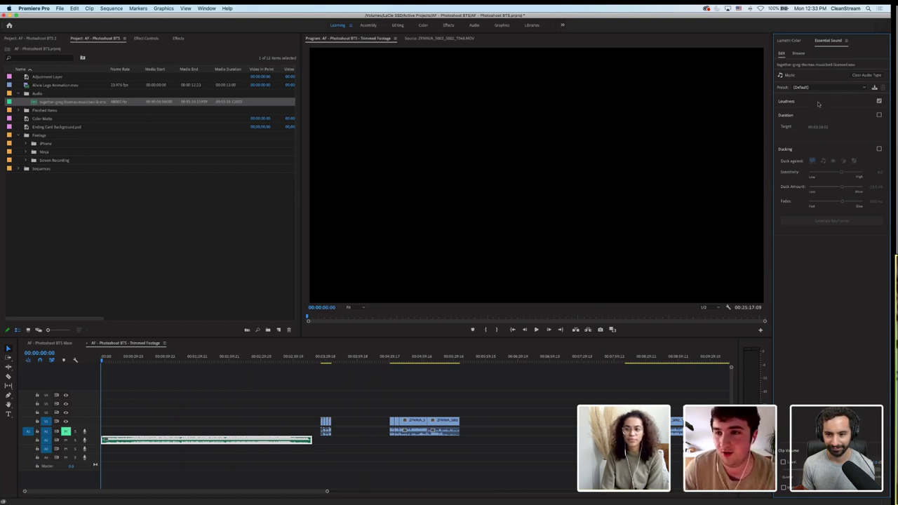
pyautogui.click(800, 104)
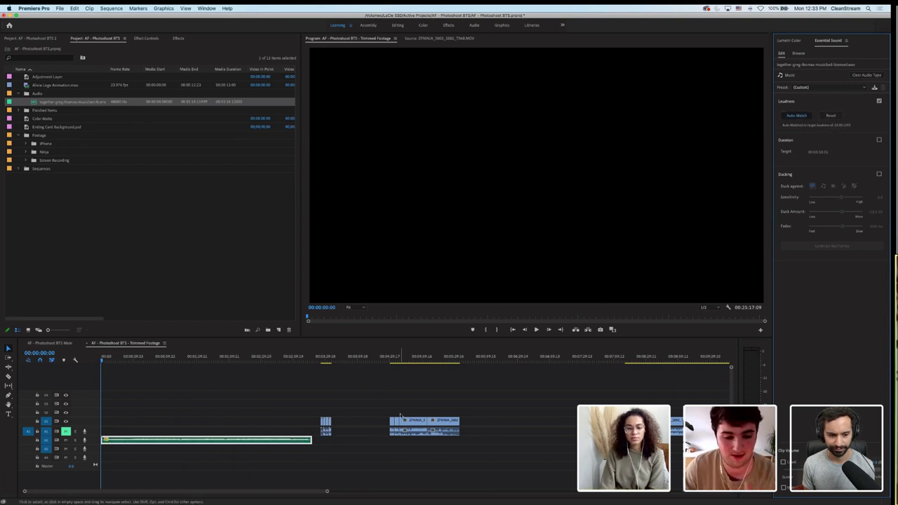
pyautogui.click(228, 374)
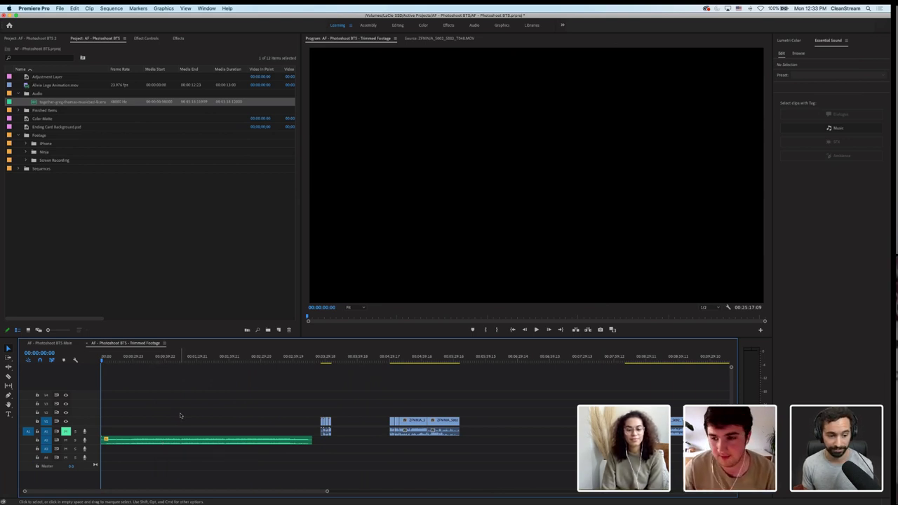
# Zoom the timeline out and play the sequence from the beginning to review it
pyautogui.press('=')
pyautogui.press('-')
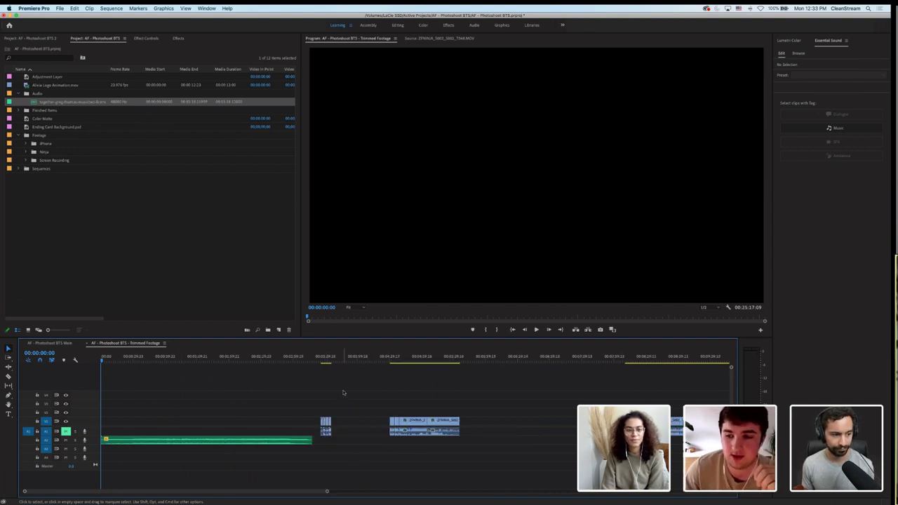
pyautogui.press('-')
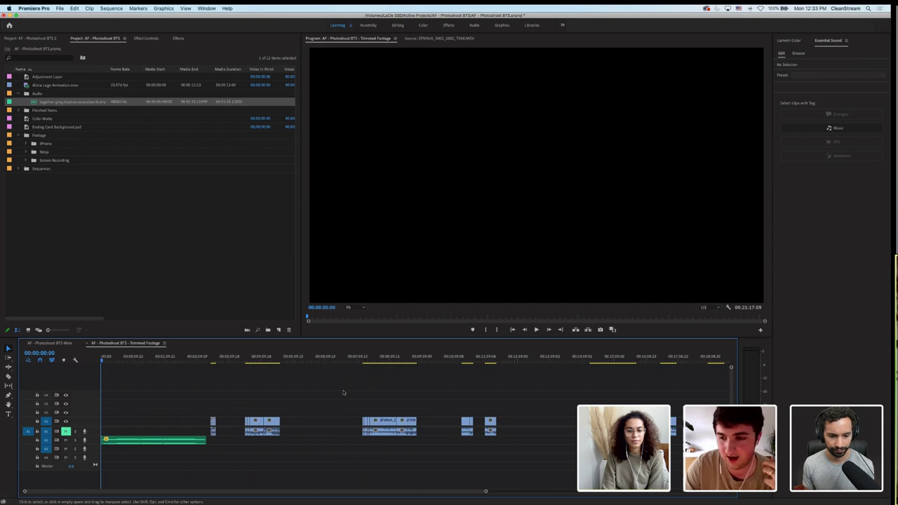
pyautogui.press('-')
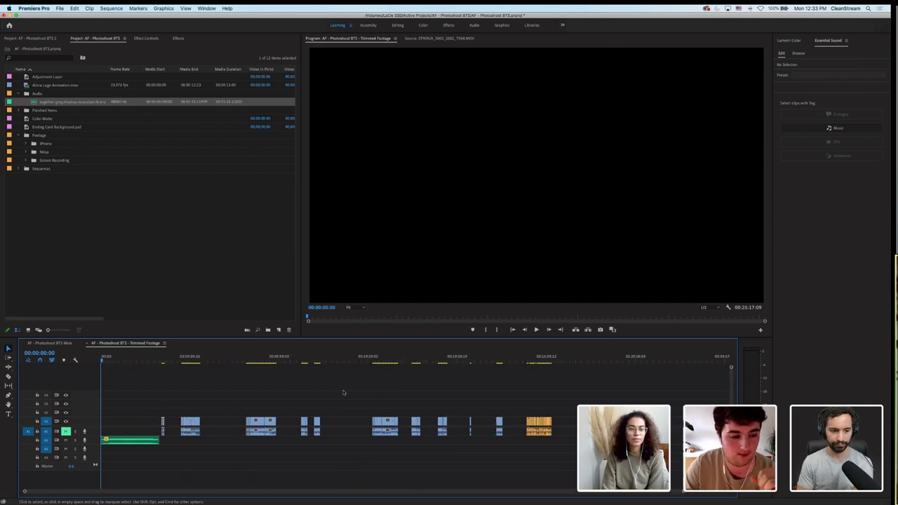
pyautogui.press('space')
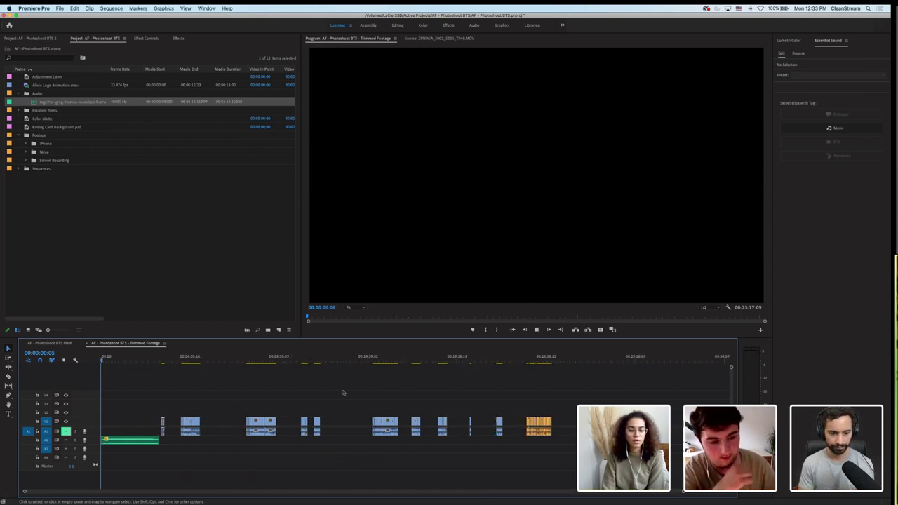
pyautogui.press('=')
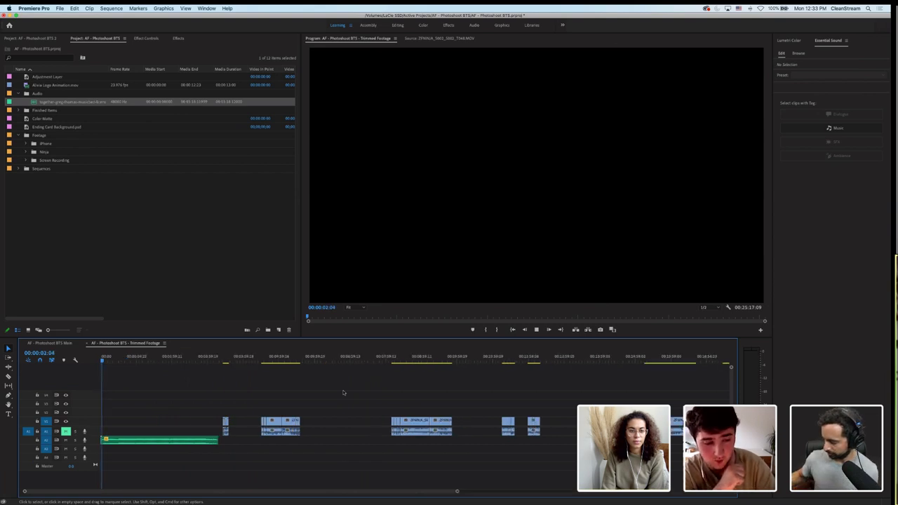
pyautogui.press('=')
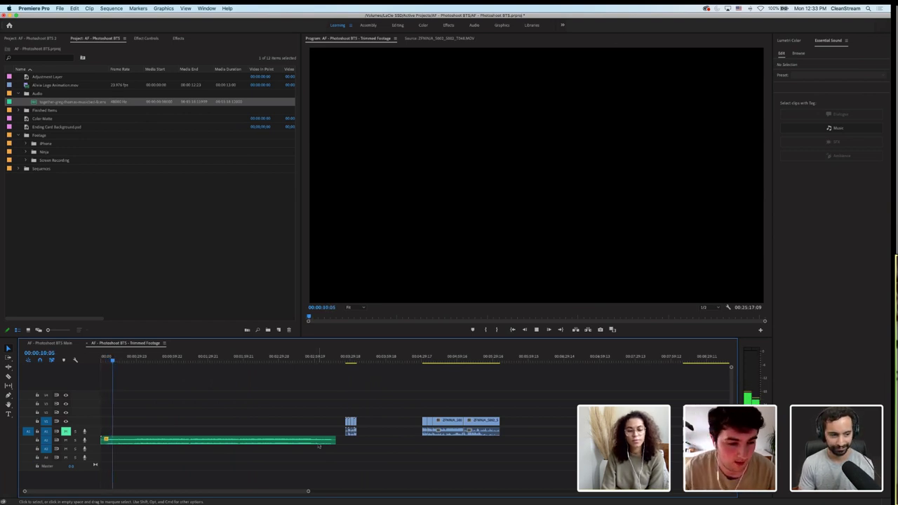
pyautogui.press('space')
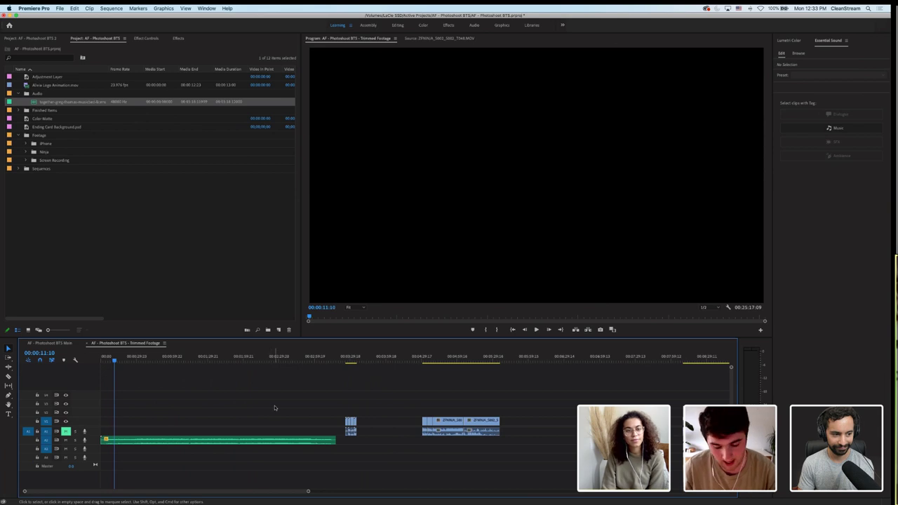
# Move the orange grass clip from near 00:23:55:05 to the start of V1
pyautogui.hscroll(15, 331, 413)
pyautogui.hscroll(5, 469, 409)
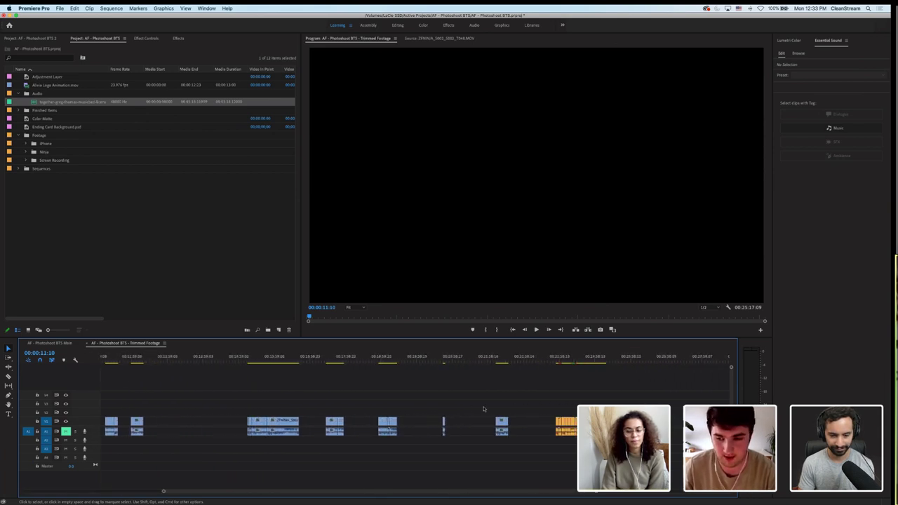
pyautogui.click(558, 360)
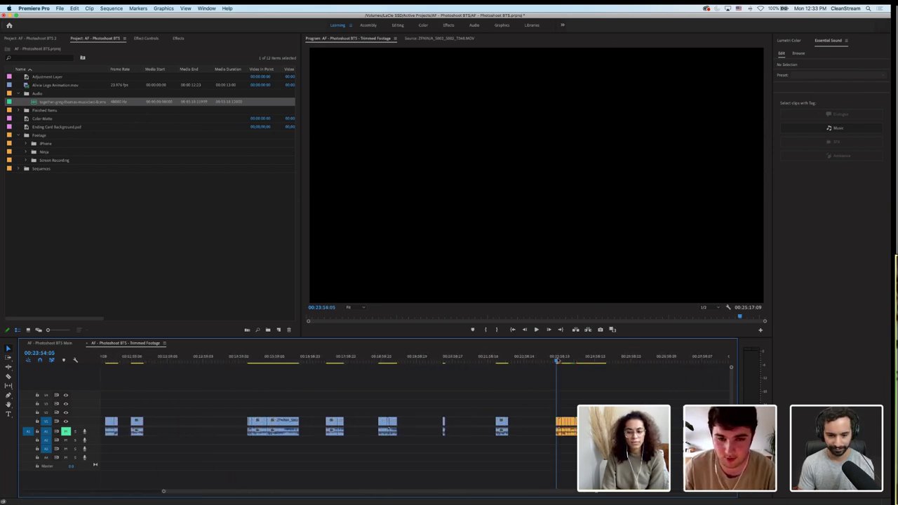
pyautogui.moveTo(558, 360); pyautogui.dragTo(560, 360)
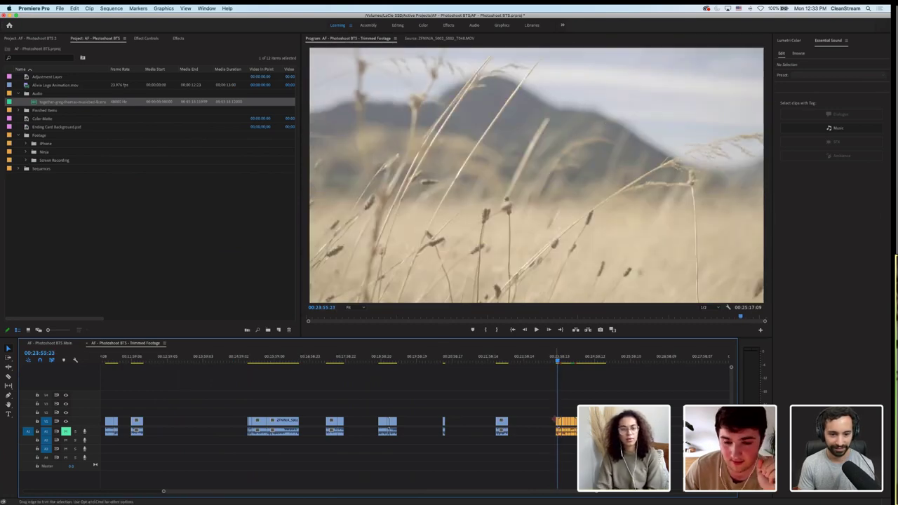
pyautogui.moveTo(558, 421); pyautogui.dragTo(104, 428)
pyautogui.click(137, 381)
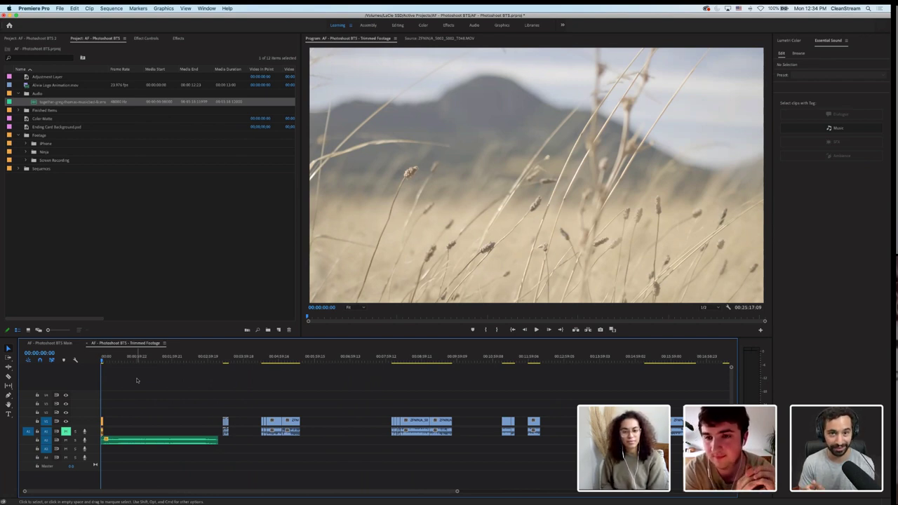
# Collapse the Audio and Footage folders in the Project panel
pyautogui.click(102, 249)
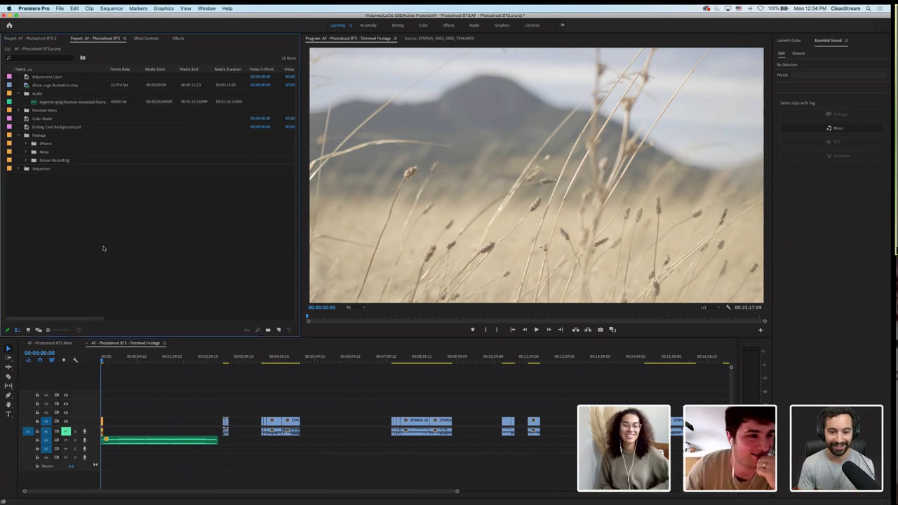
pyautogui.click(20, 94)
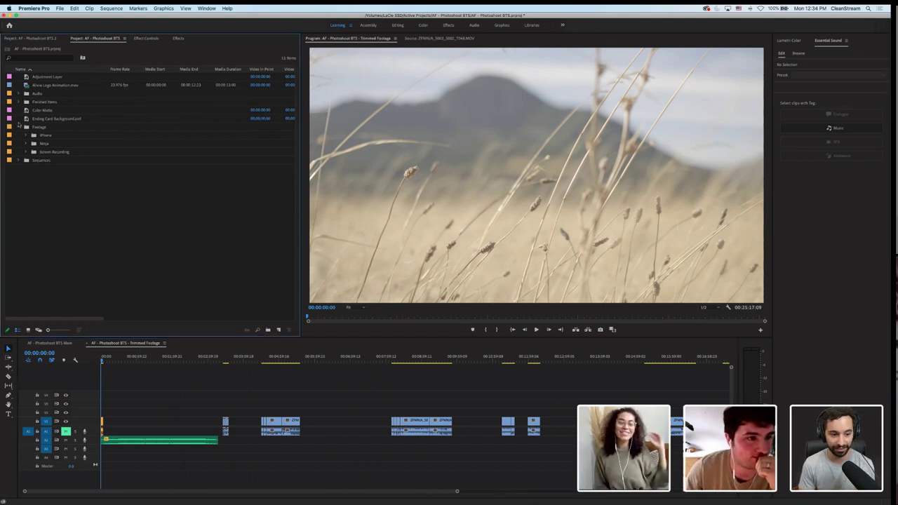
pyautogui.click(18, 127)
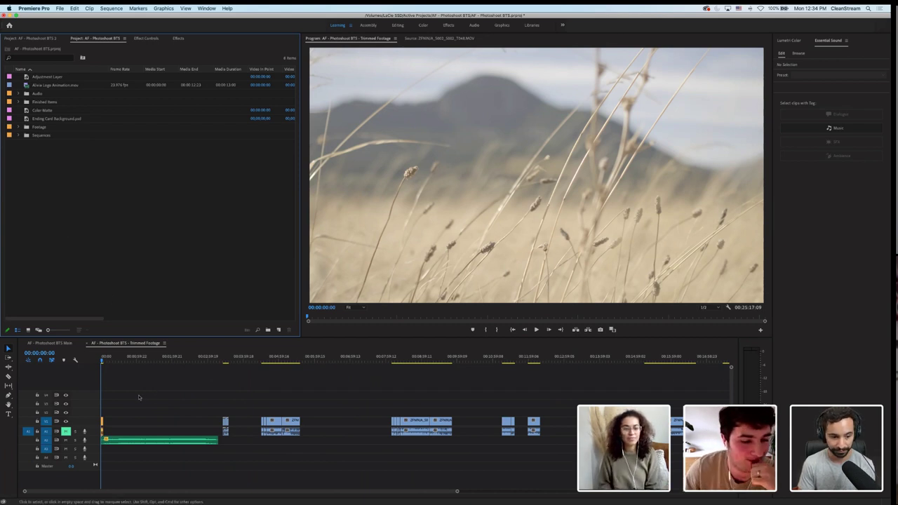
pyautogui.click(133, 377)
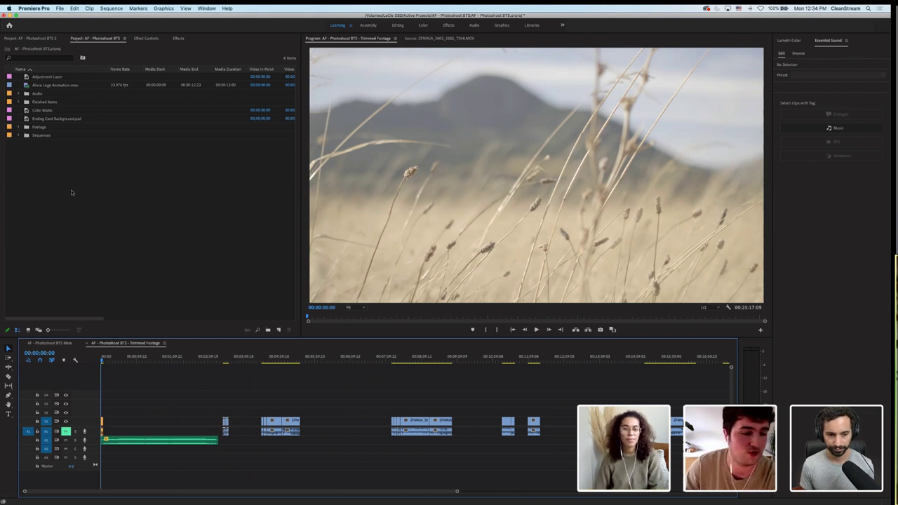
# Create a new Adjustment Layer, place it on V2 at 00:00, and extend it over the opening clips
pyautogui.click(60, 128)
pyautogui.click(60, 8)
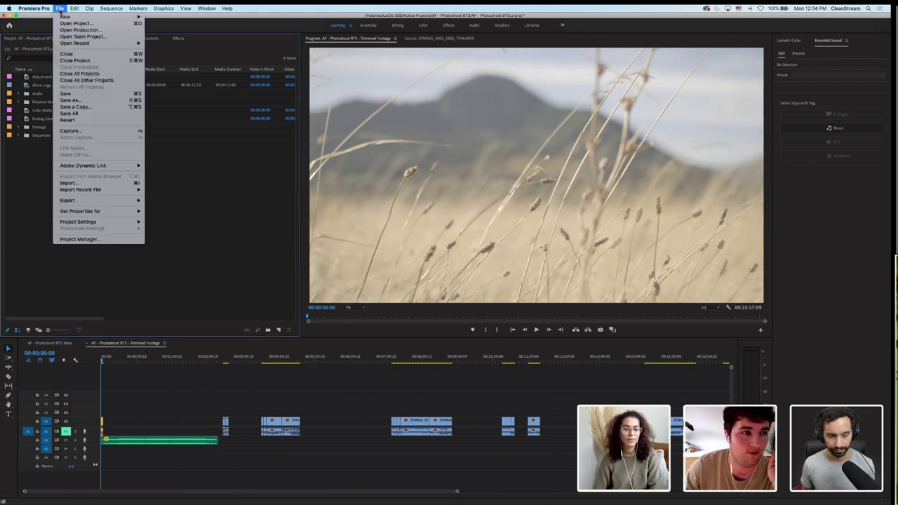
pyautogui.moveTo(77, 17)
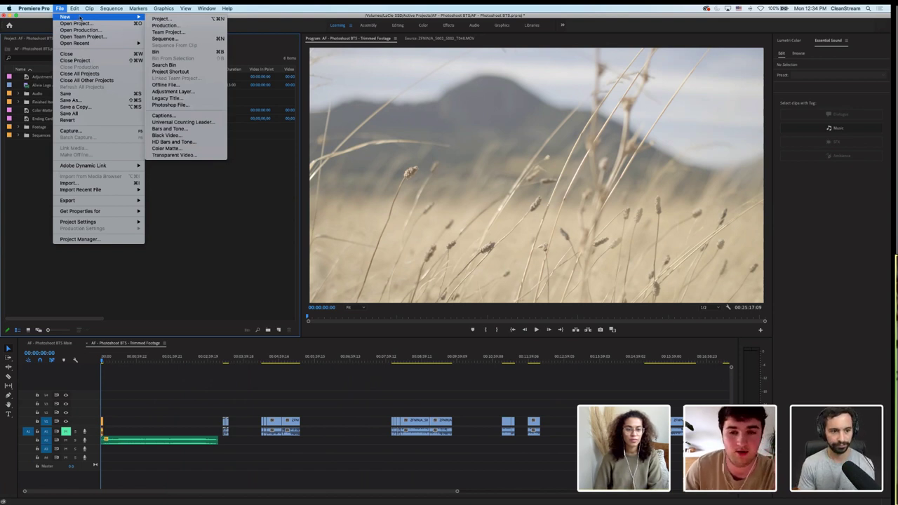
pyautogui.click(177, 91)
pyautogui.click(488, 286)
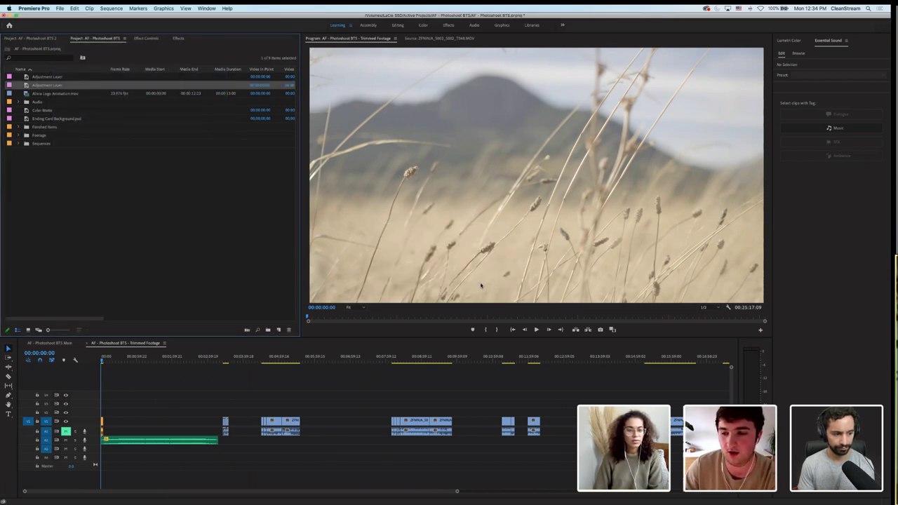
pyautogui.moveTo(37, 87); pyautogui.dragTo(102, 415)
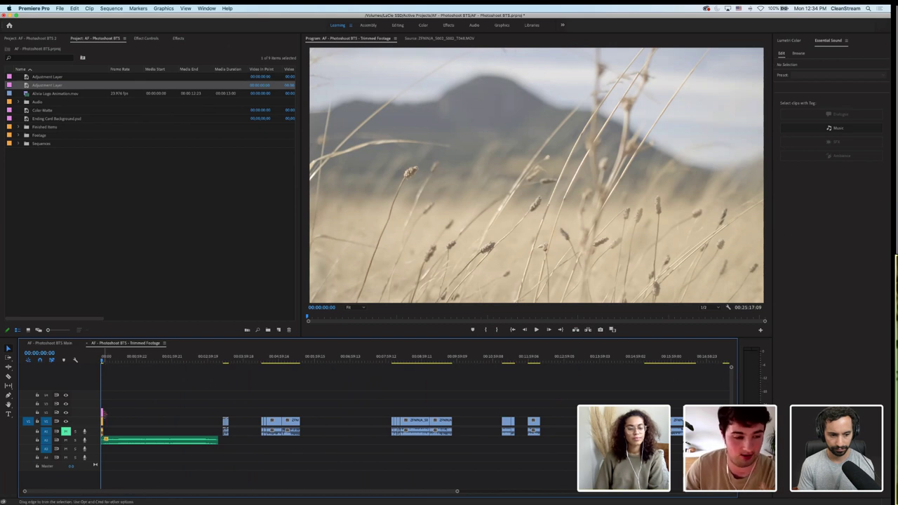
pyautogui.moveTo(104, 414); pyautogui.dragTo(523, 415)
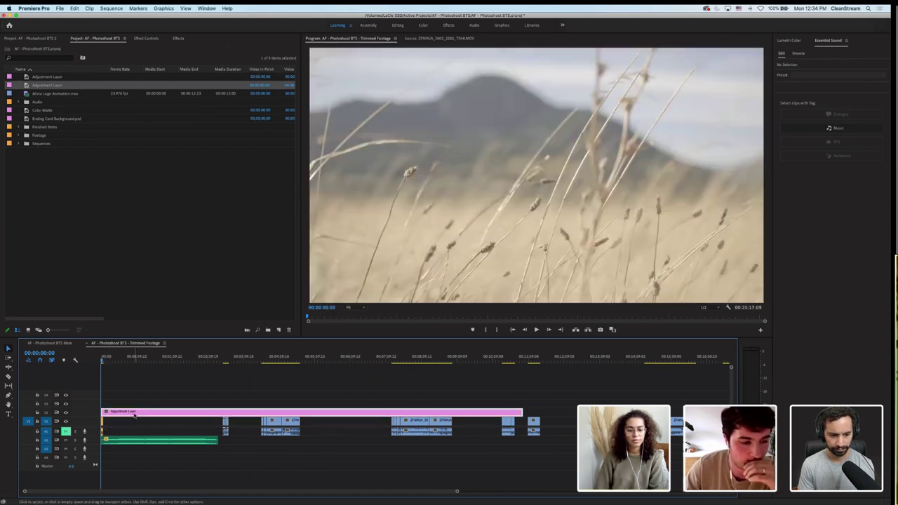
# Load the third X-T3 F-Log .cube file from REFENCE FILES/F-Log_LUT_E_Ver.1.14 as the Lumetri input LUT
pyautogui.click(789, 41)
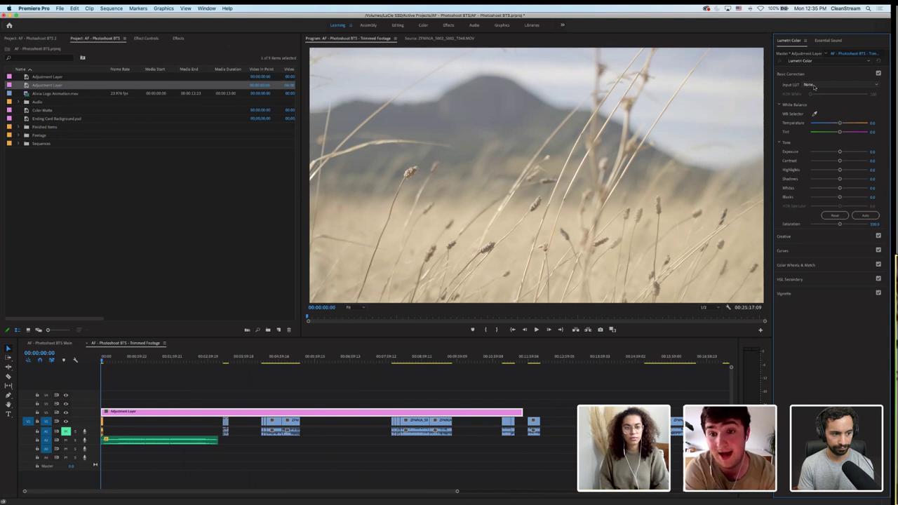
pyautogui.click(813, 84)
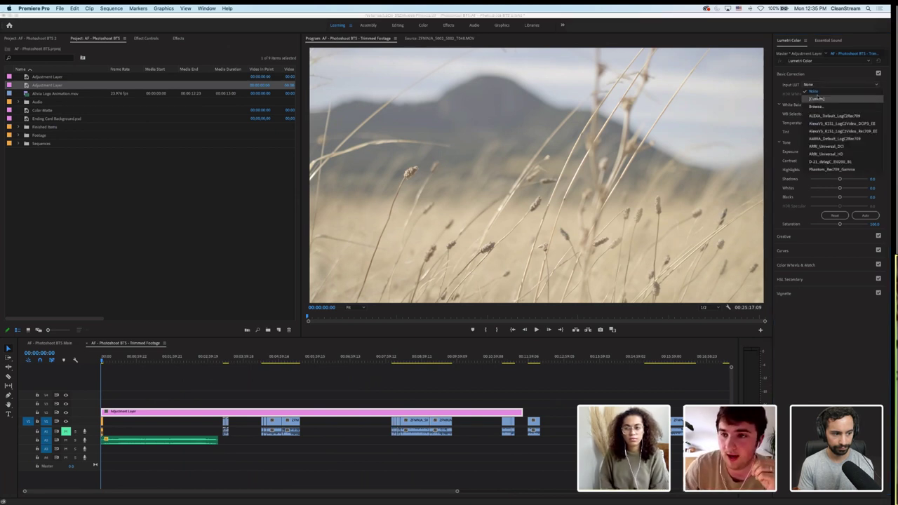
pyautogui.click(816, 107)
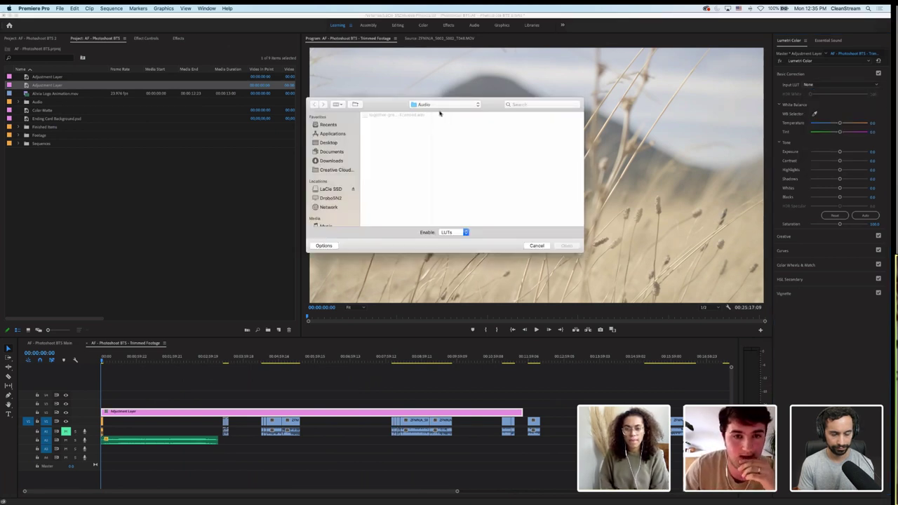
pyautogui.click(330, 190)
pyautogui.click(387, 164)
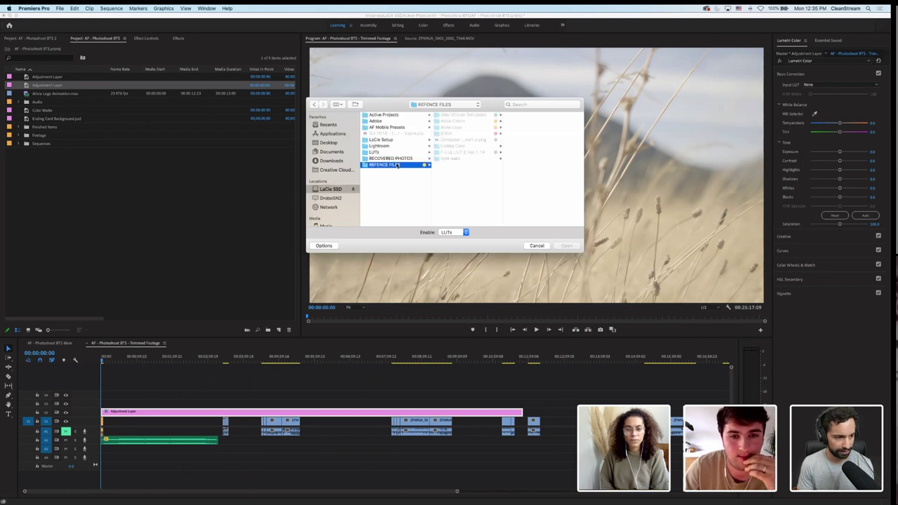
pyautogui.click(469, 153)
pyautogui.click(525, 145)
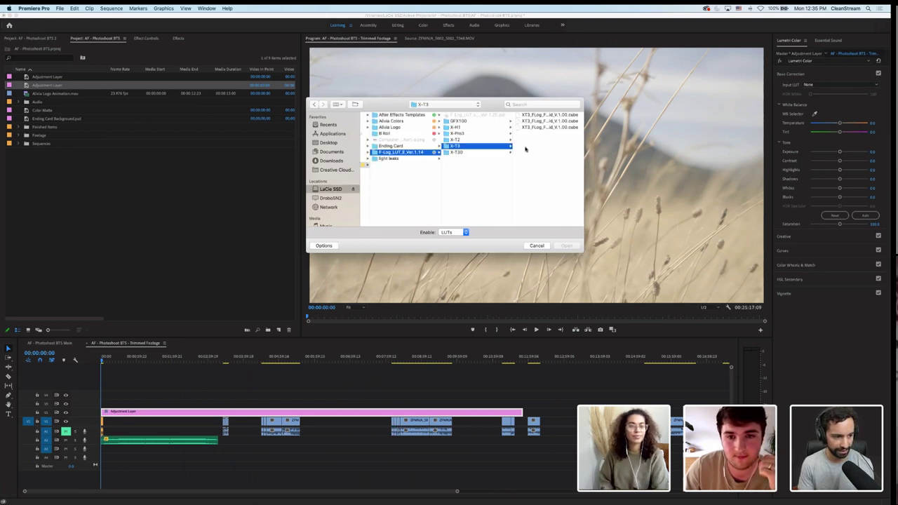
pyautogui.click(561, 128)
pyautogui.click(566, 245)
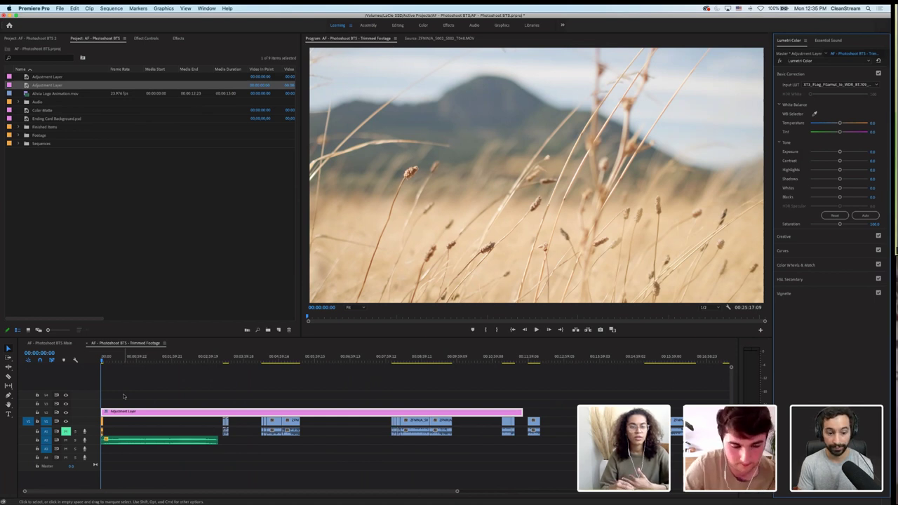
# Compare the adjustment layer's Lumetri Color grade off and on in Effect Controls
pyautogui.press('\\')
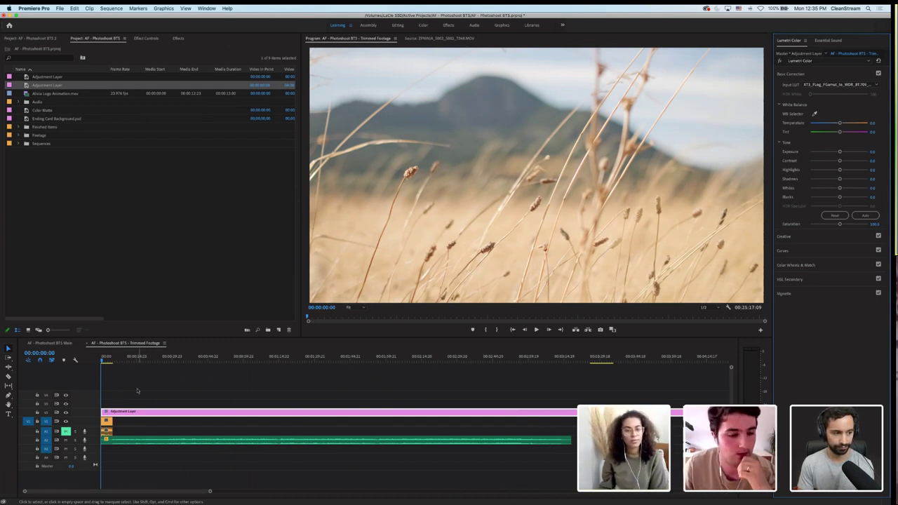
pyautogui.click(116, 394)
pyautogui.click(118, 413)
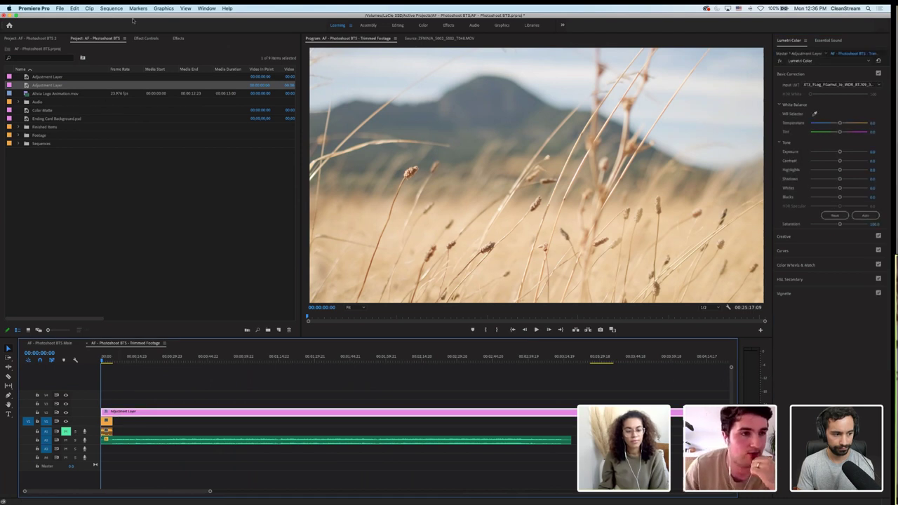
pyautogui.click(146, 37)
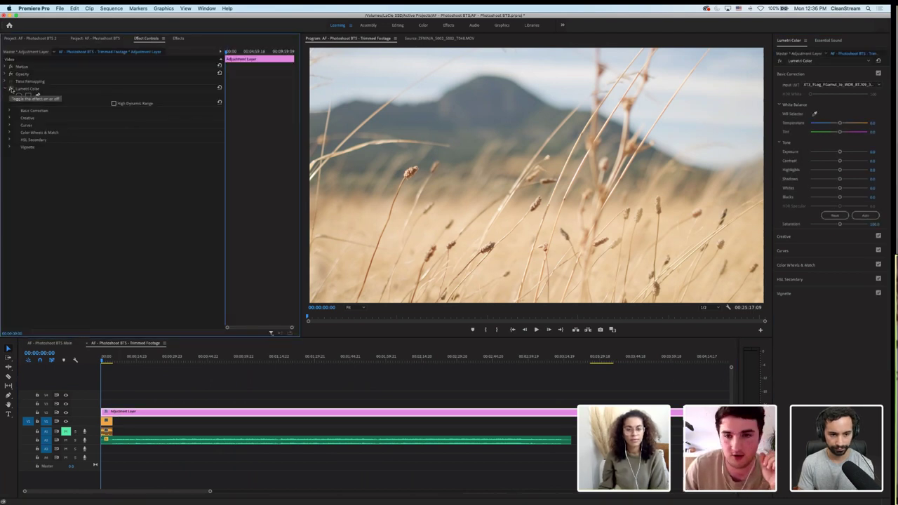
pyautogui.click(11, 88)
pyautogui.click(11, 88)
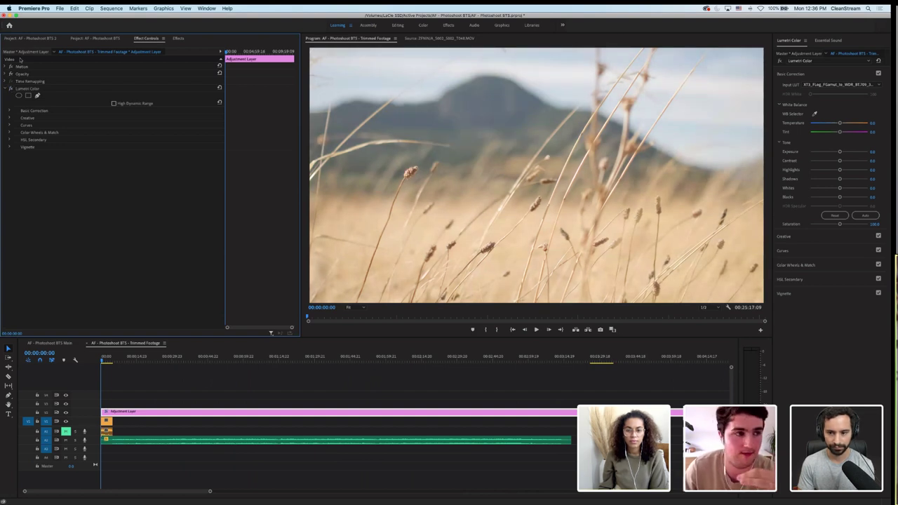
# Show the Photoshoot BTS 2 project bins, adjust the timeline zoom, and reselect the adjustment layer
pyautogui.click(32, 38)
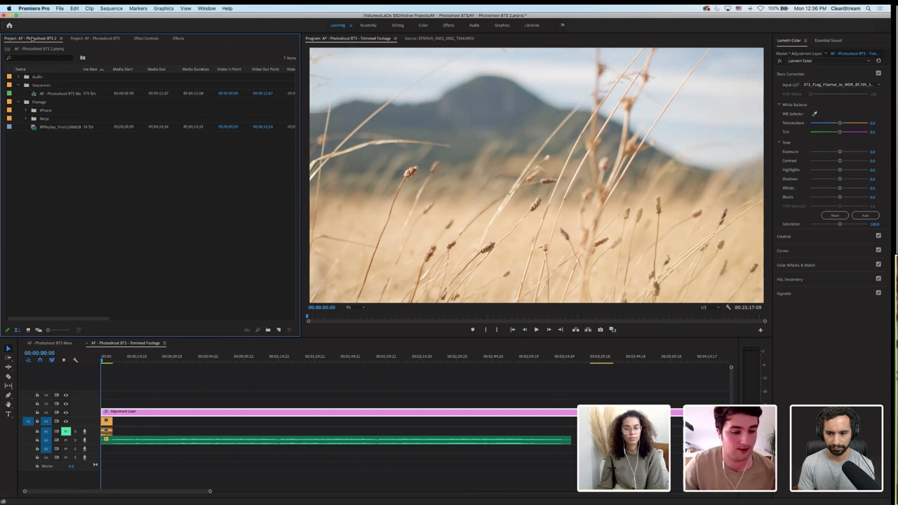
pyautogui.click(200, 379)
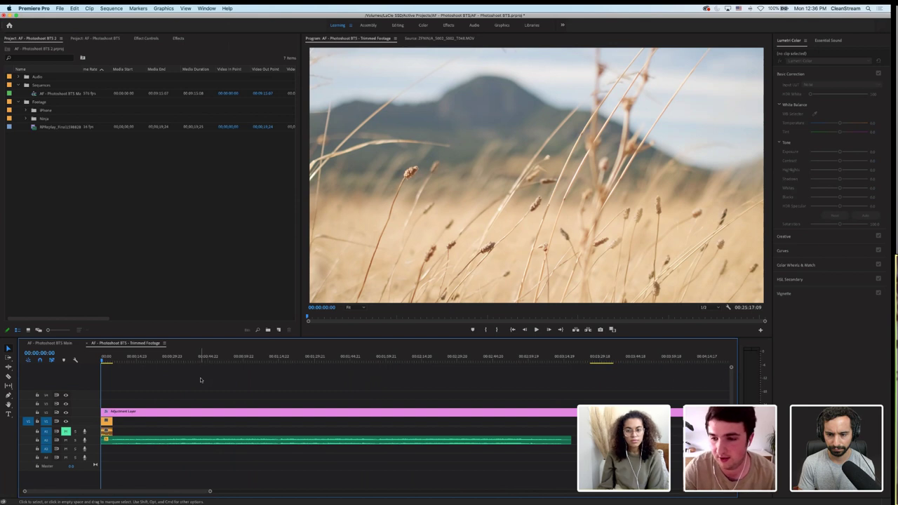
pyautogui.press('-')
pyautogui.press('-')
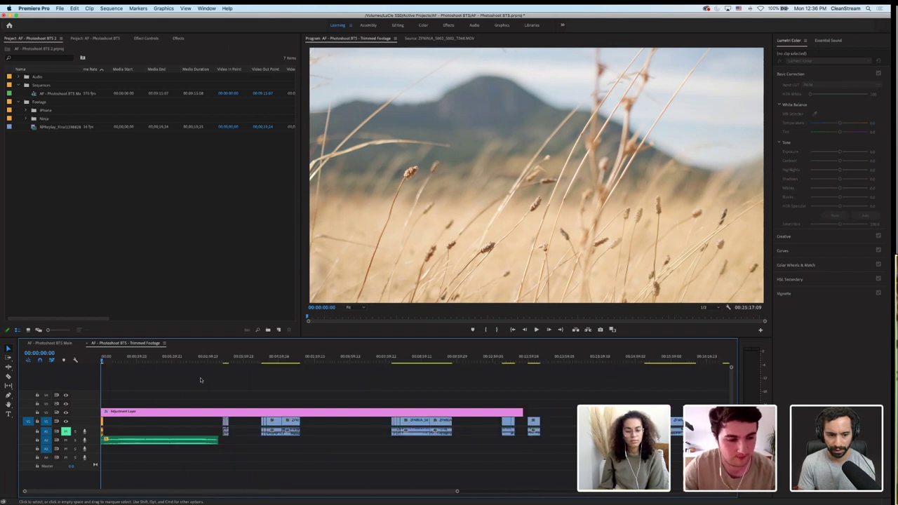
pyautogui.press('=')
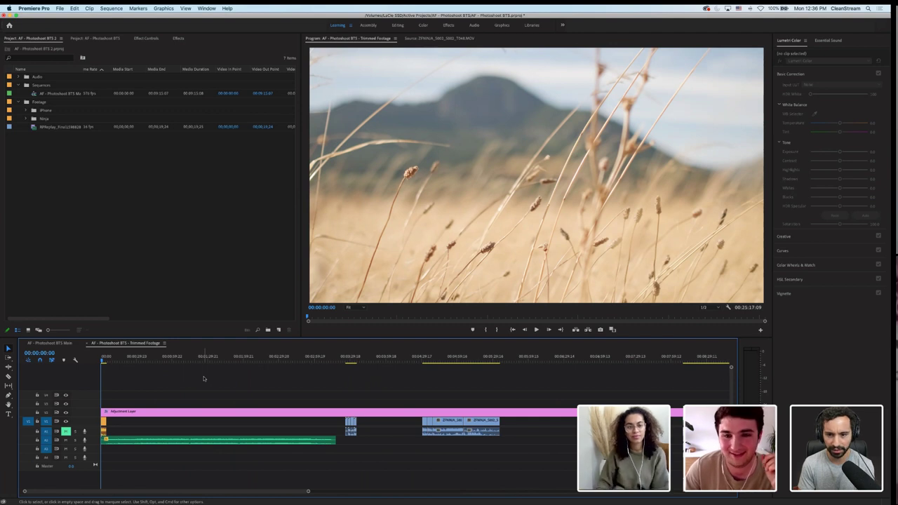
pyautogui.click(179, 413)
pyautogui.moveTo(251, 492)
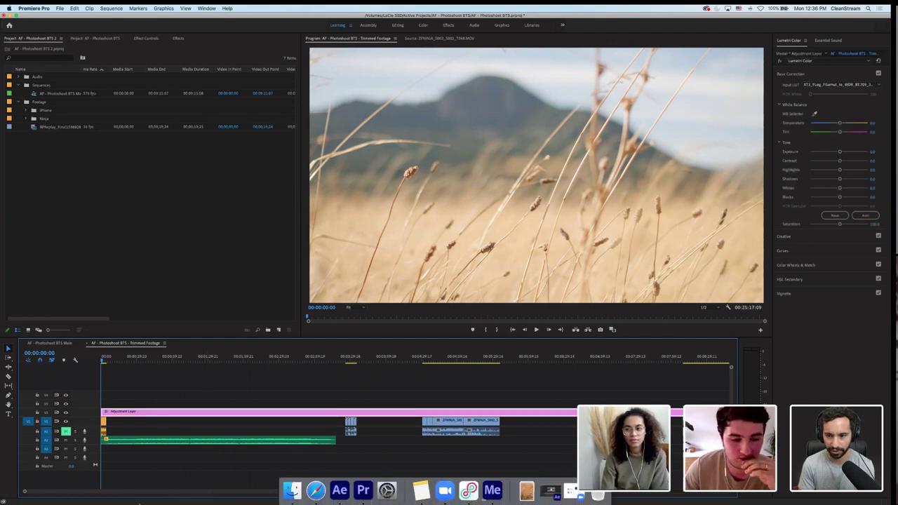
pyautogui.click(292, 489)
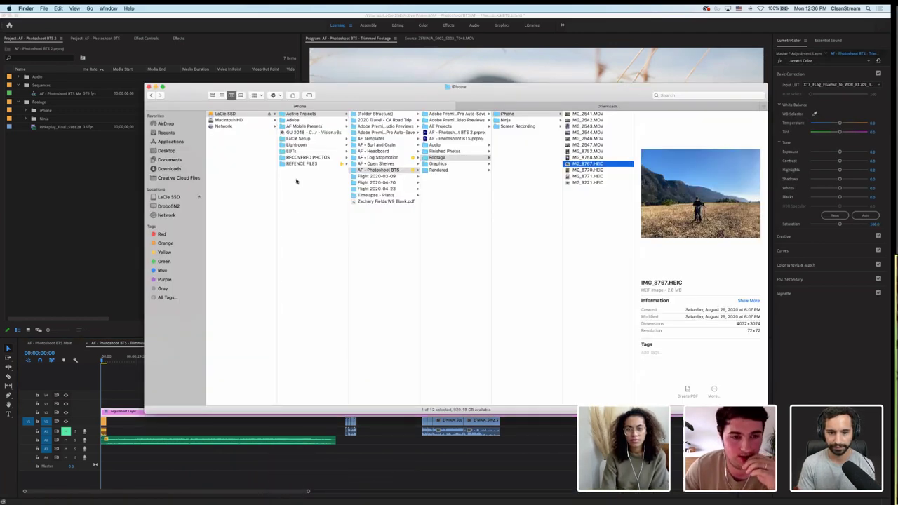
pyautogui.click(312, 163)
pyautogui.click(381, 151)
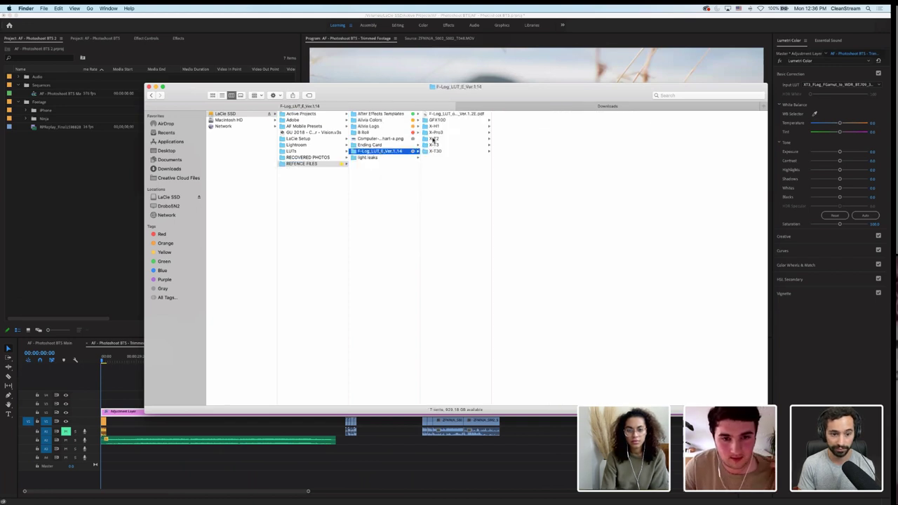
pyautogui.click(435, 139)
pyautogui.click(436, 145)
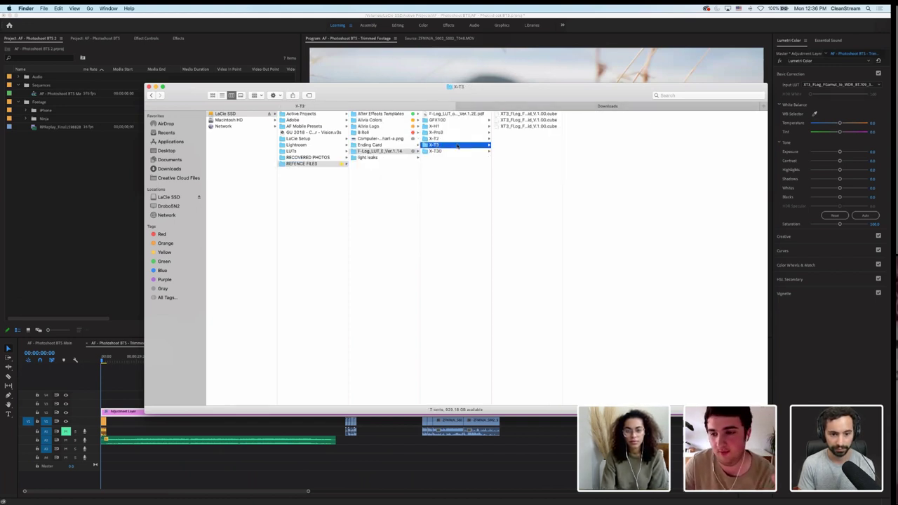
pyautogui.moveTo(563, 137); pyautogui.dragTo(701, 136)
pyautogui.click(577, 127)
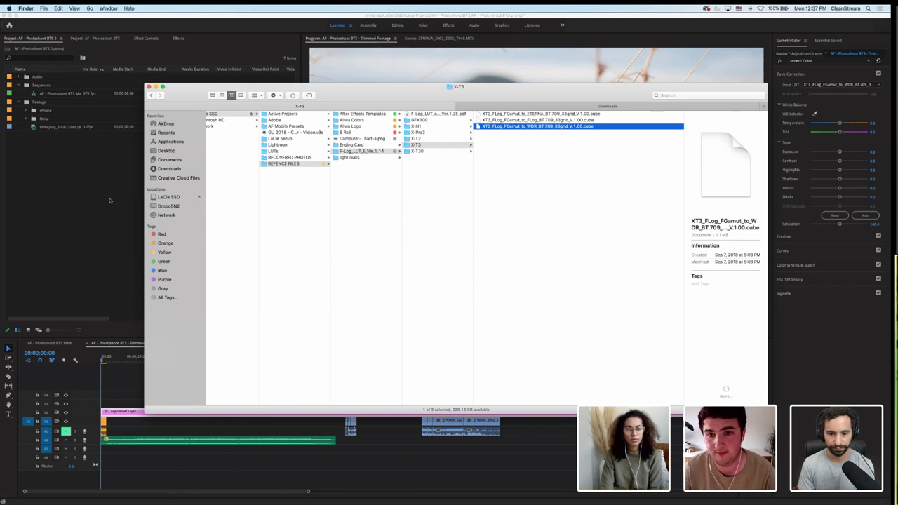
pyautogui.click(110, 201)
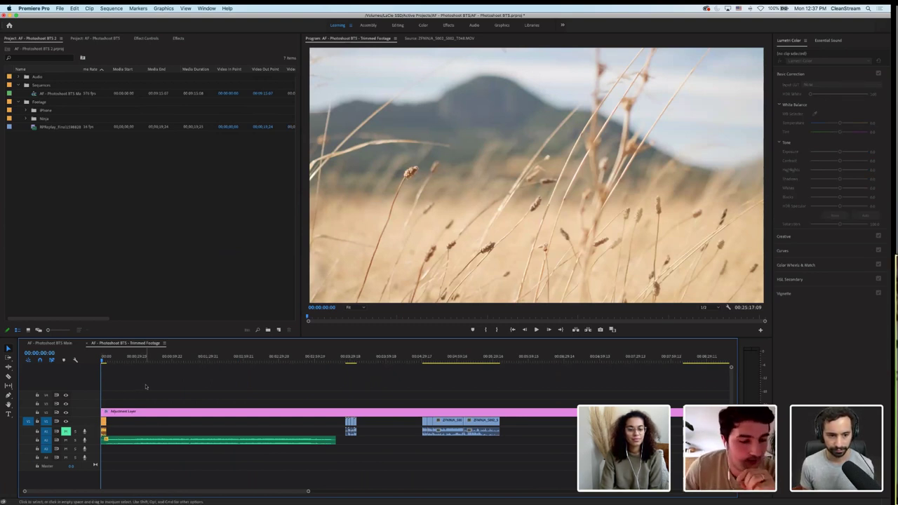
# Replay the graded opening from 00:00, zoom in, and select the short orange clip
pyautogui.click(103, 360)
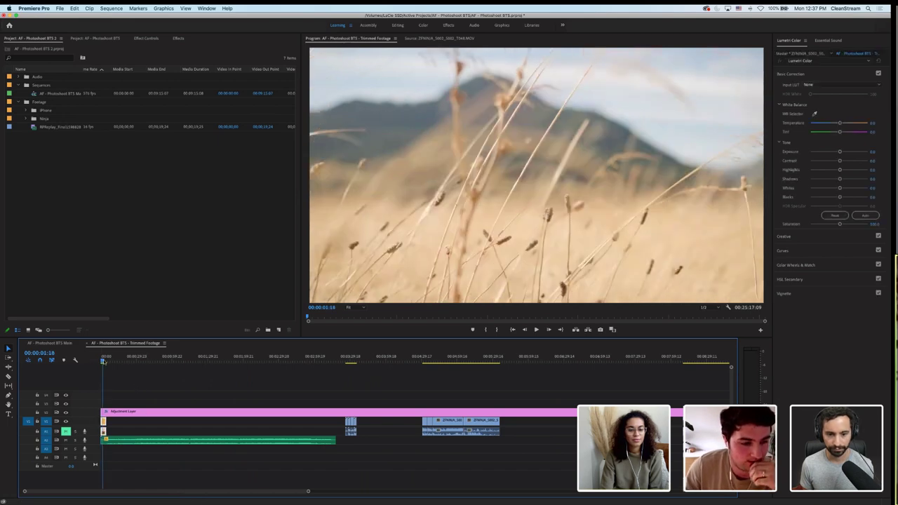
pyautogui.moveTo(103, 360); pyautogui.dragTo(101, 362)
pyautogui.press('space')
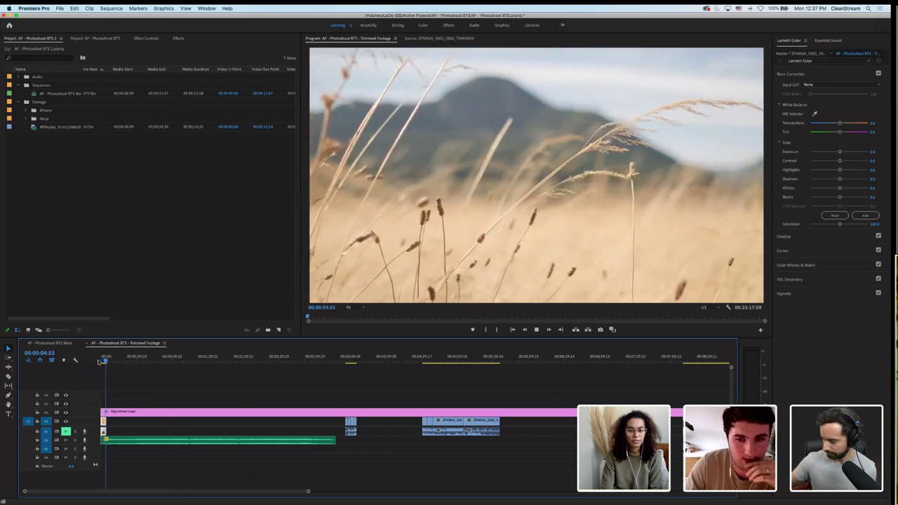
pyautogui.click(104, 360)
pyautogui.press('=')
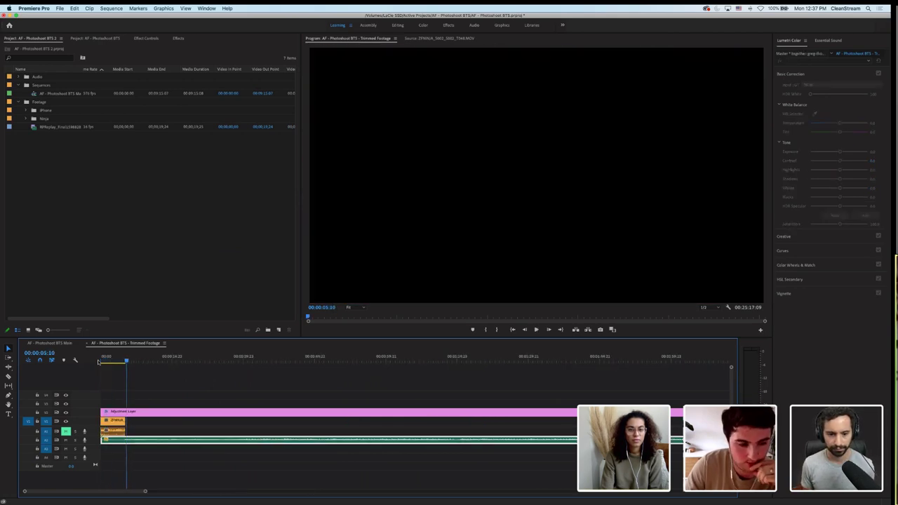
pyautogui.click(115, 421)
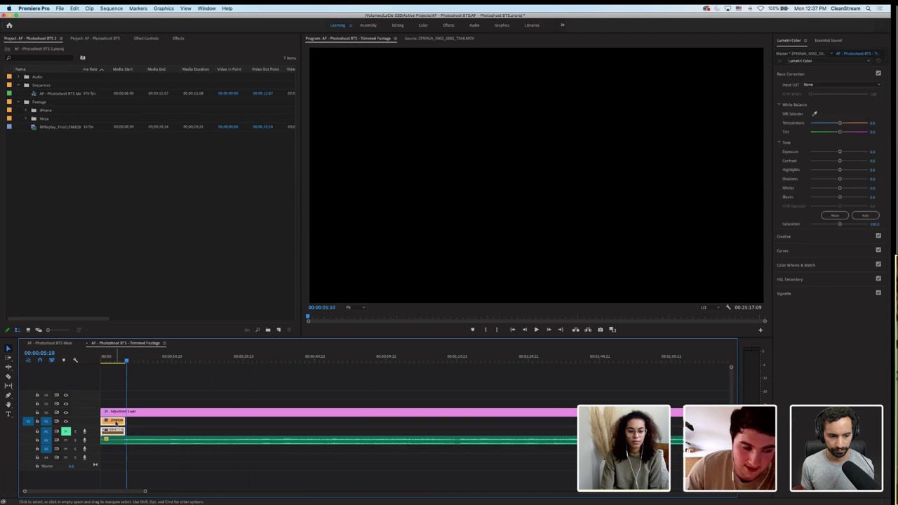
# Slow the opening orange clip to 40% speed
pyautogui.rightClick(120, 422)
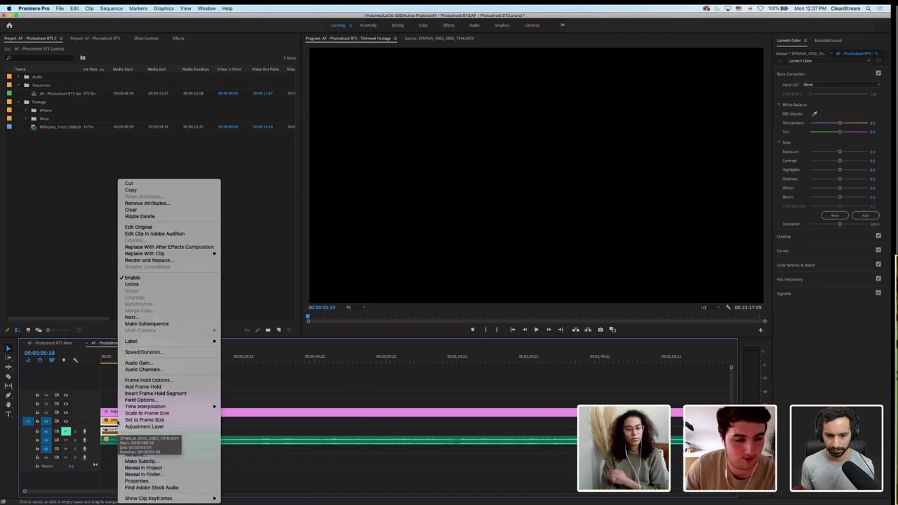
pyautogui.click(169, 351)
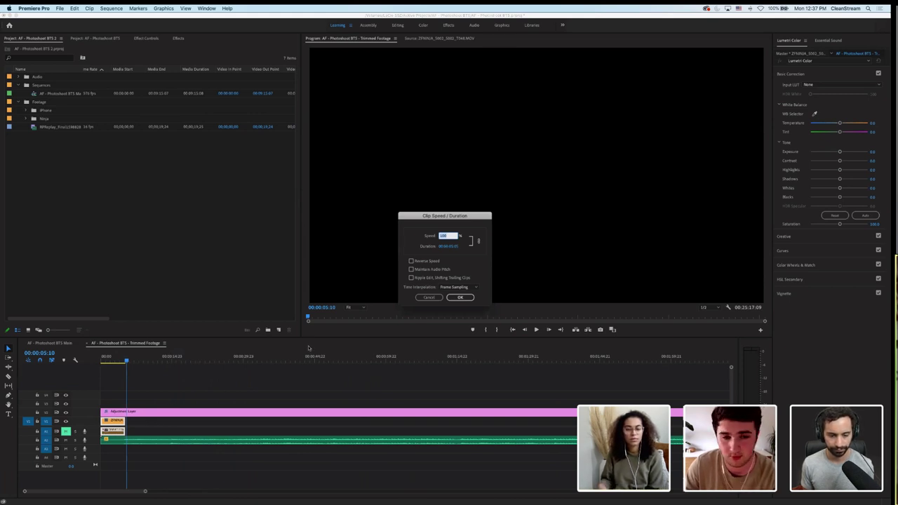
pyautogui.write('40')
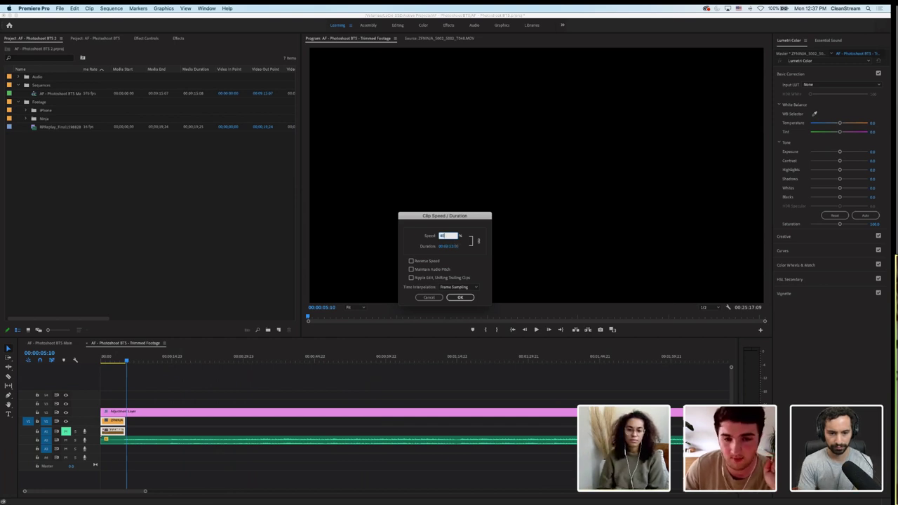
pyautogui.press('Return')
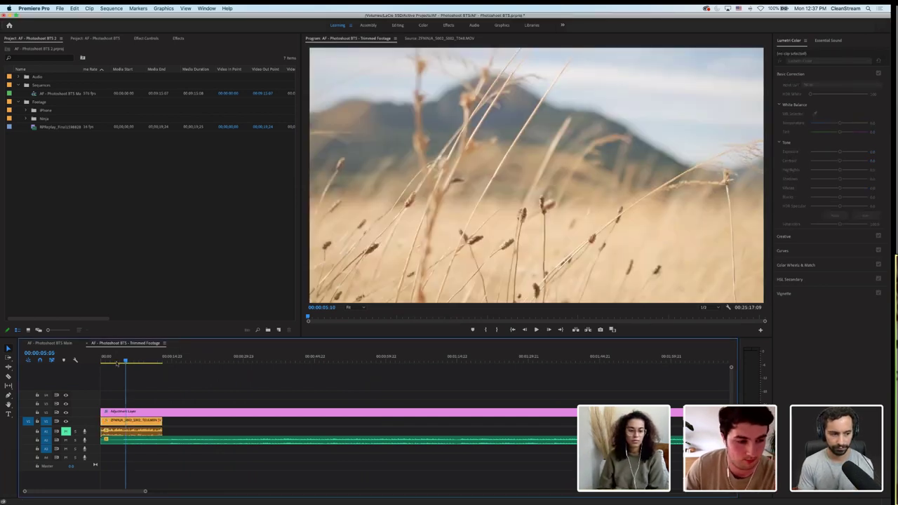
# Trim the slowed clip's end to 00:00:07:10 after playback and save the project
pyautogui.click(126, 420)
pyautogui.press('Home')
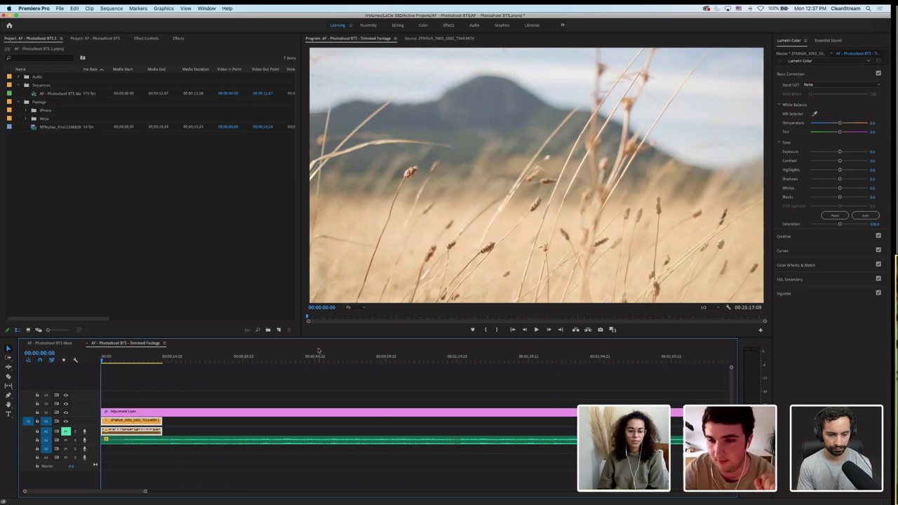
pyautogui.press('space')
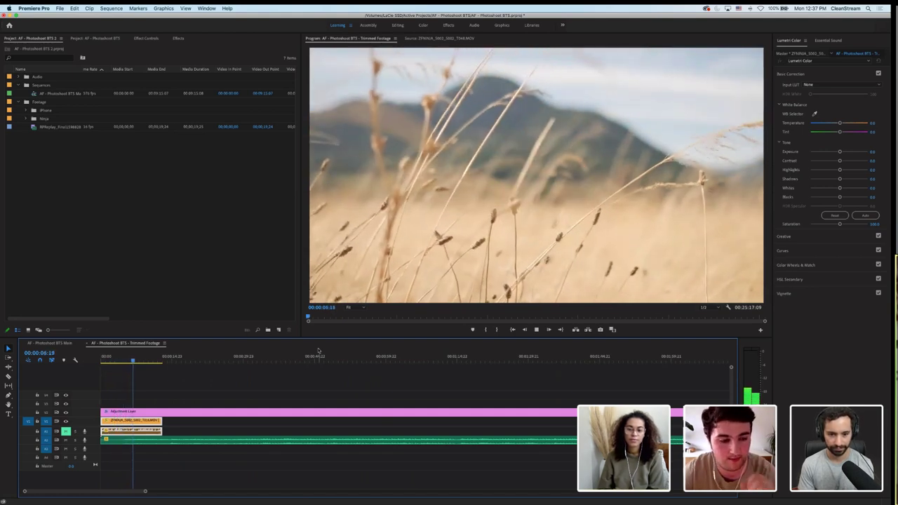
pyautogui.press('space')
pyautogui.moveTo(162, 425); pyautogui.dragTo(135, 424)
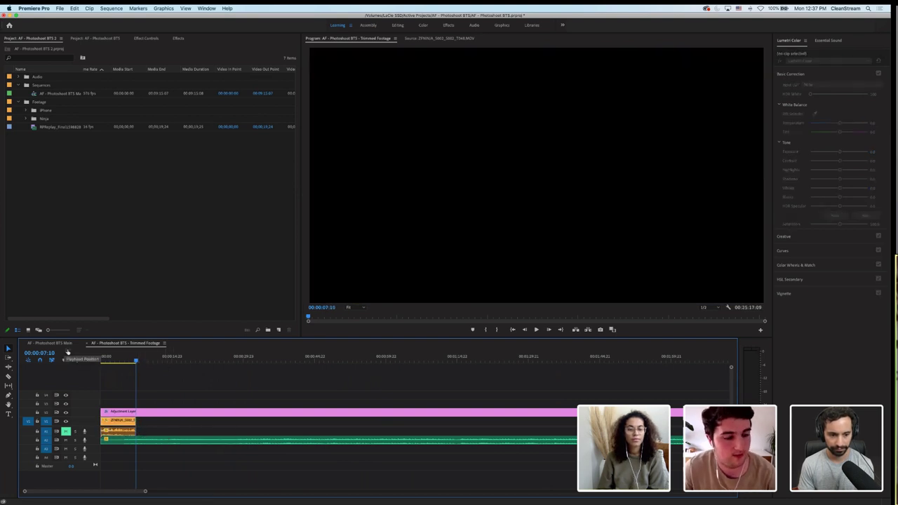
pyautogui.press('super+s')
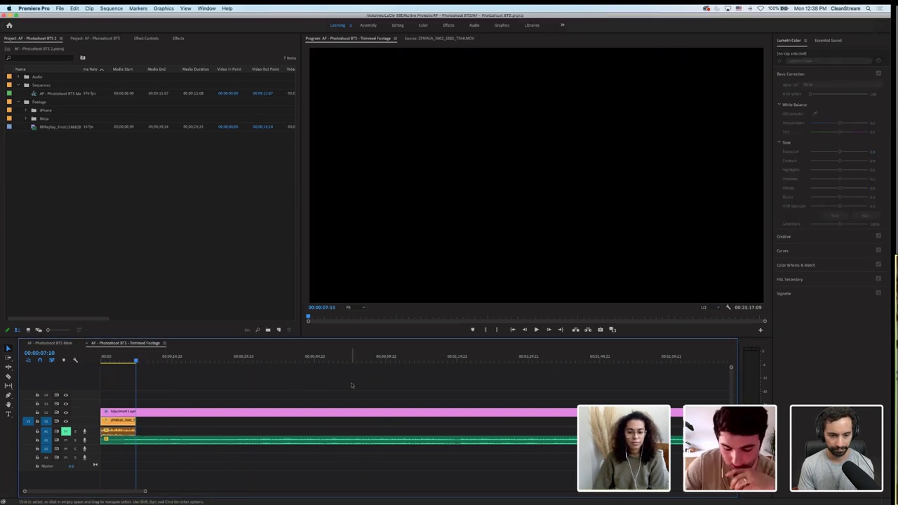
pyautogui.press('-')
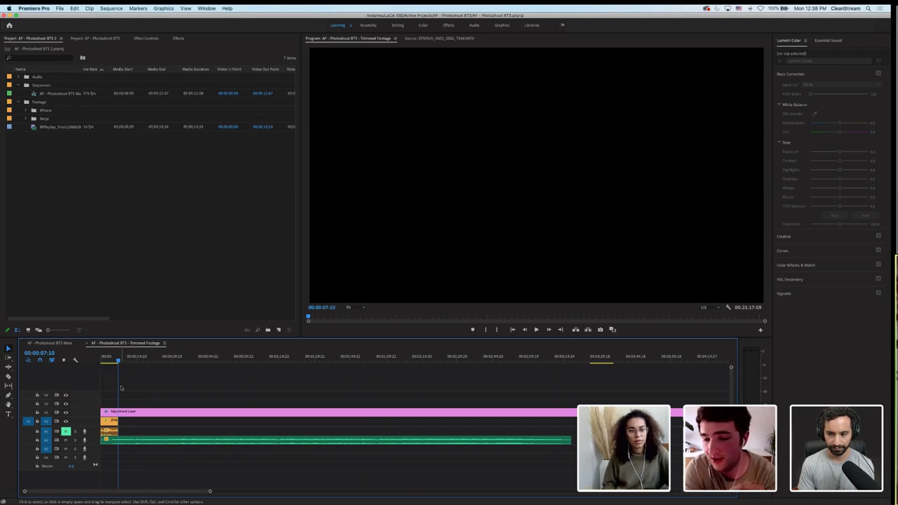
# Switch to After Effects and close its open project window
pyautogui.moveTo(344, 502)
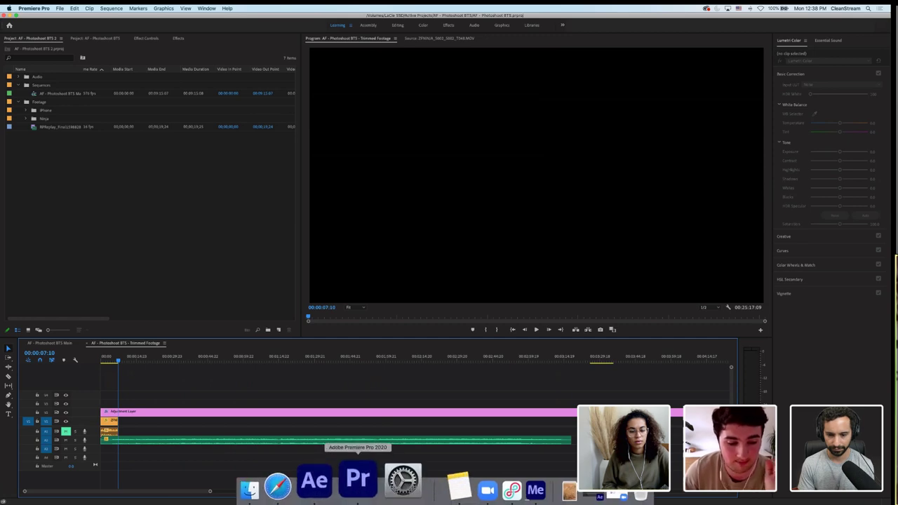
pyautogui.click(339, 482)
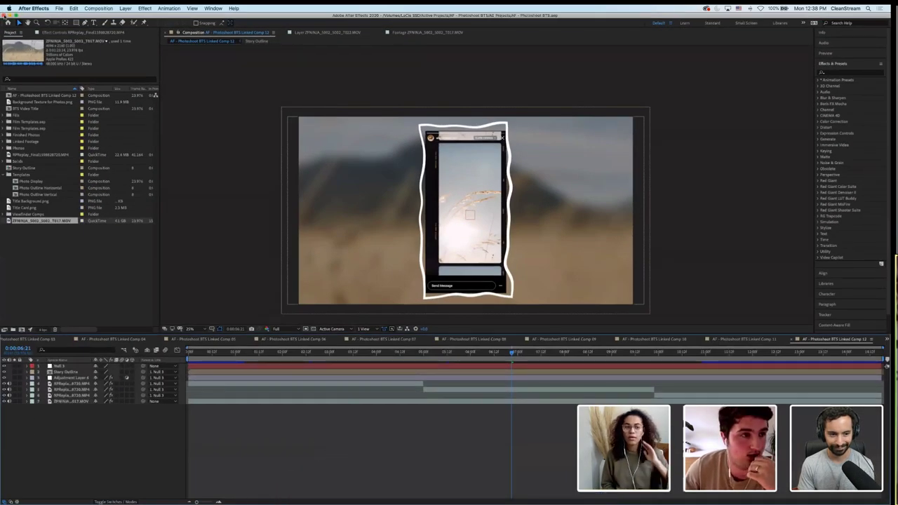
pyautogui.click(5, 13)
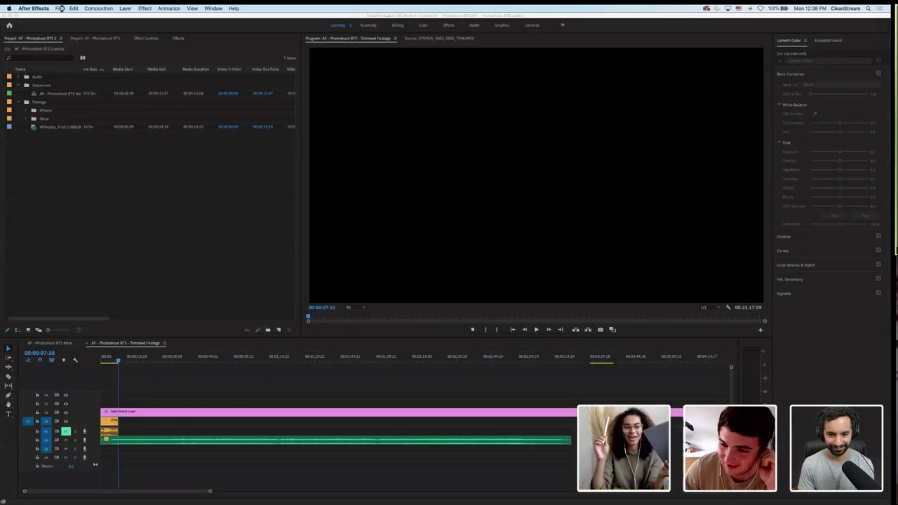
# Start a new Premiere project located in AE Projects inside AF - Photoshoot BTS
pyautogui.click(60, 8)
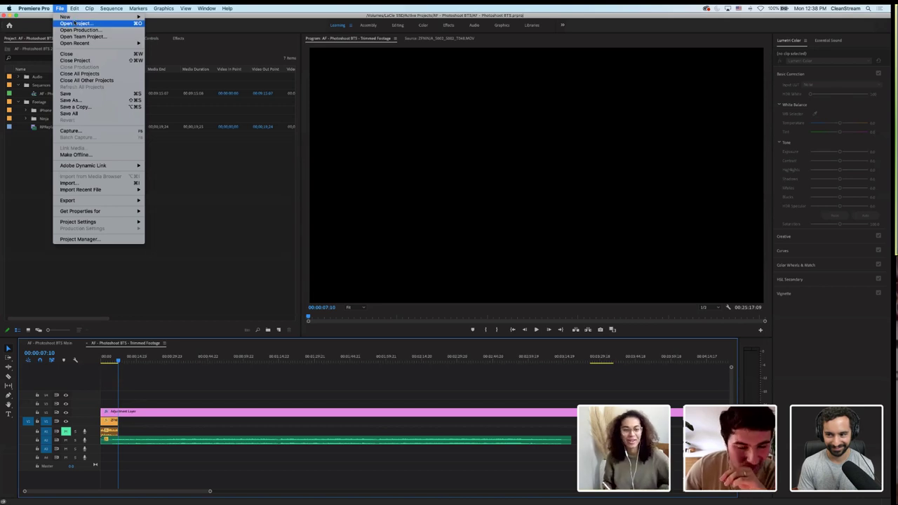
pyautogui.moveTo(77, 18)
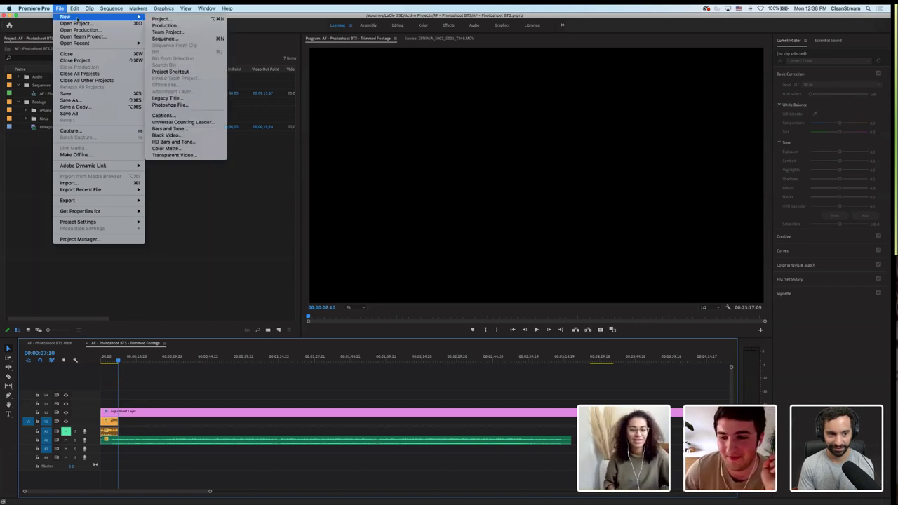
pyautogui.click(183, 21)
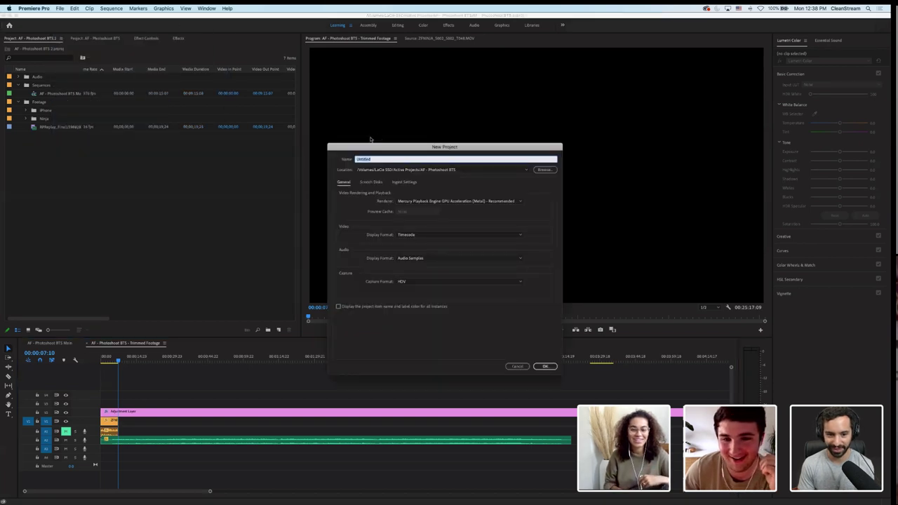
pyautogui.click(546, 170)
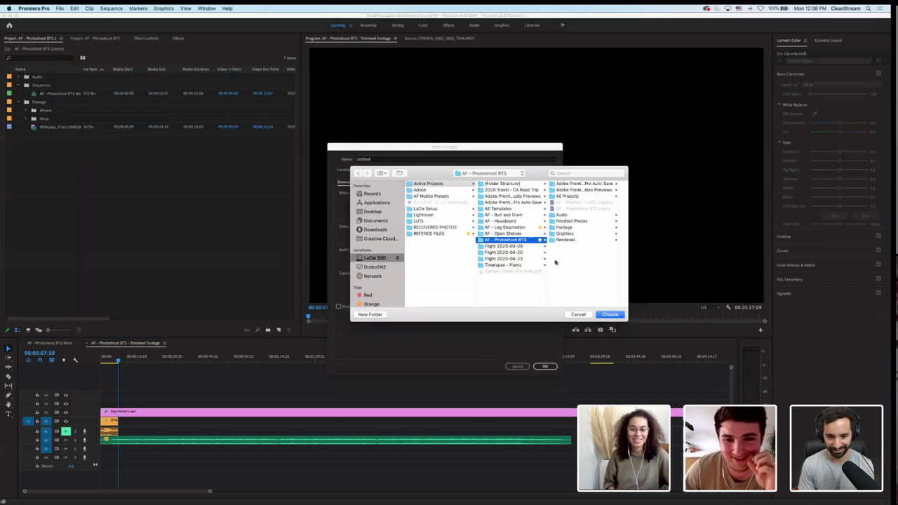
pyautogui.click(577, 197)
pyautogui.moveTo(441, 176); pyautogui.dragTo(385, 245)
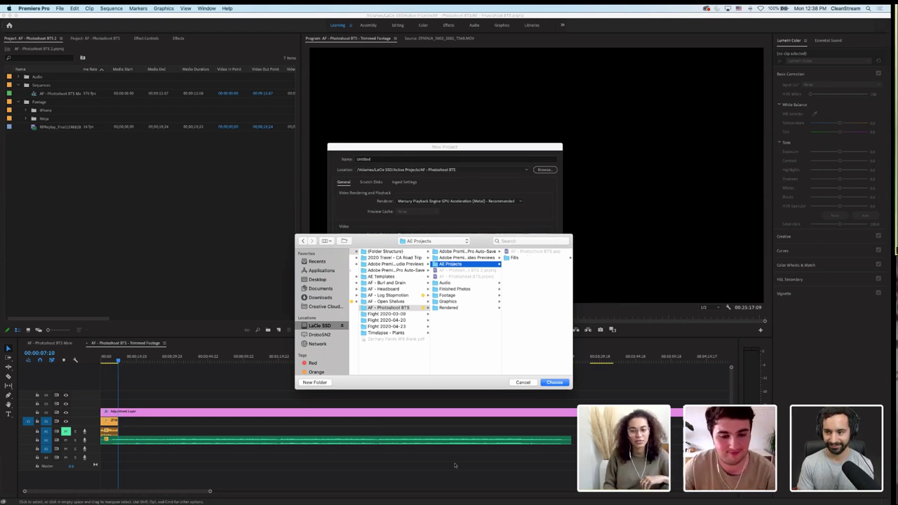
pyautogui.moveTo(287, 503)
pyautogui.click(304, 490)
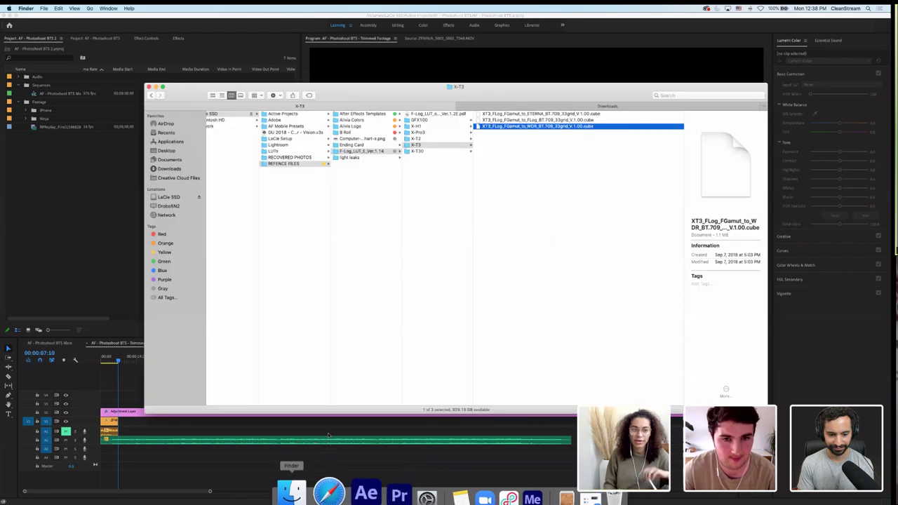
pyautogui.click(312, 113)
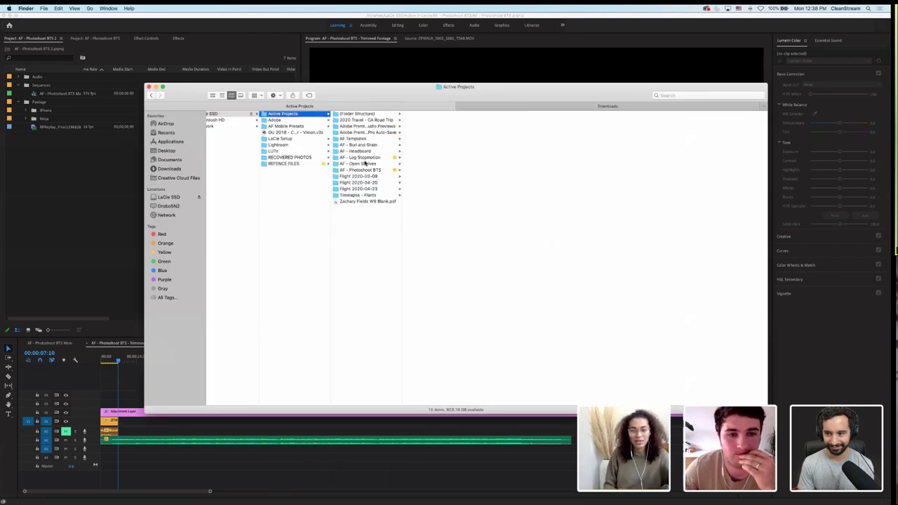
pyautogui.click(373, 171)
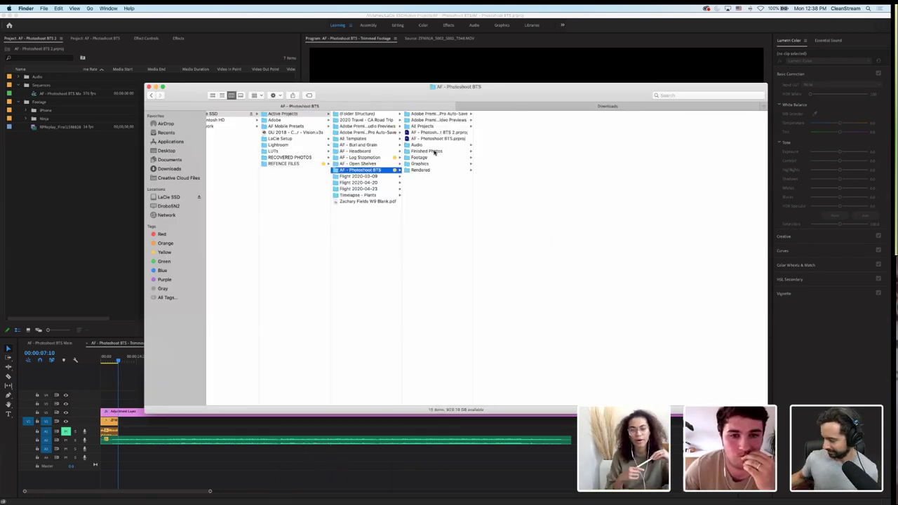
pyautogui.click(421, 164)
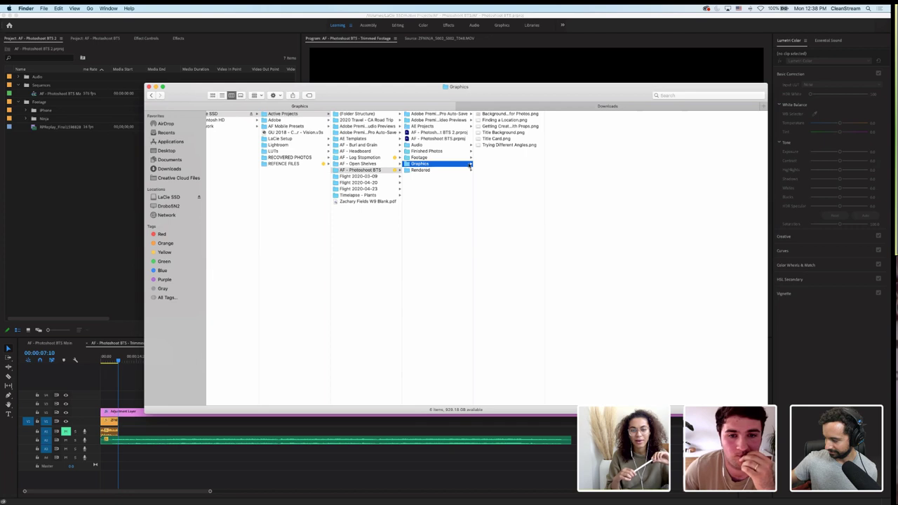
pyautogui.click(513, 114)
pyautogui.click(516, 120)
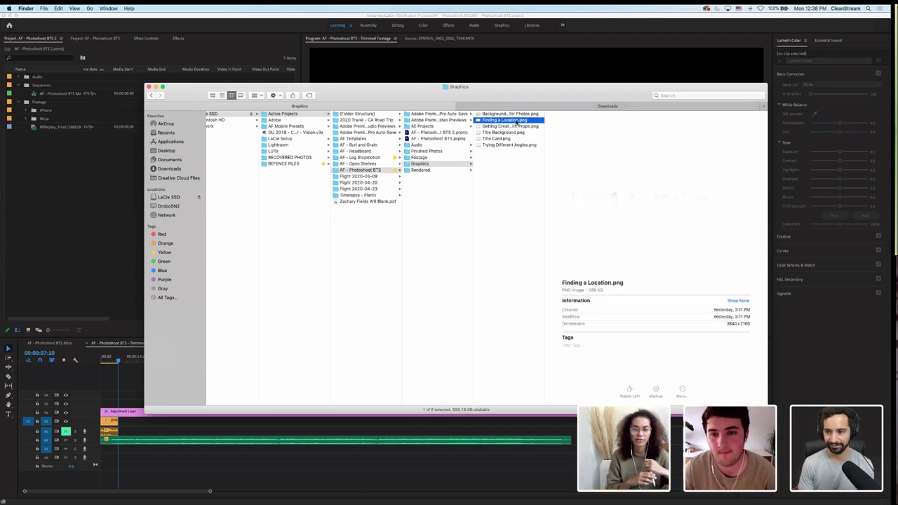
pyautogui.press('space')
pyautogui.press('Down')
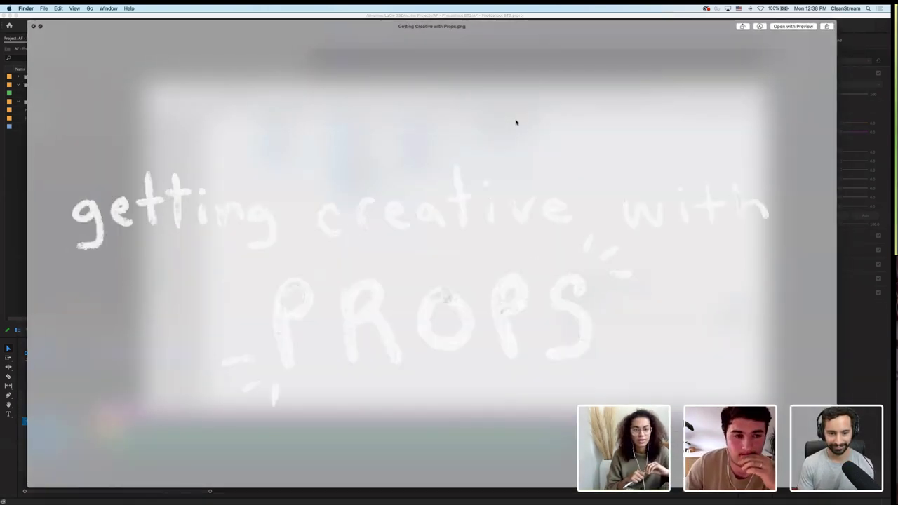
pyautogui.press('Down')
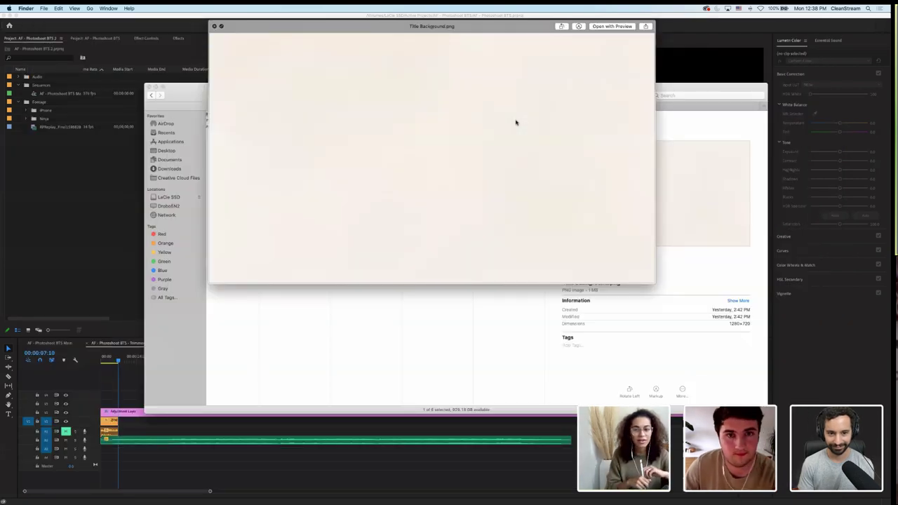
pyautogui.press('Down')
pyautogui.press('Down')
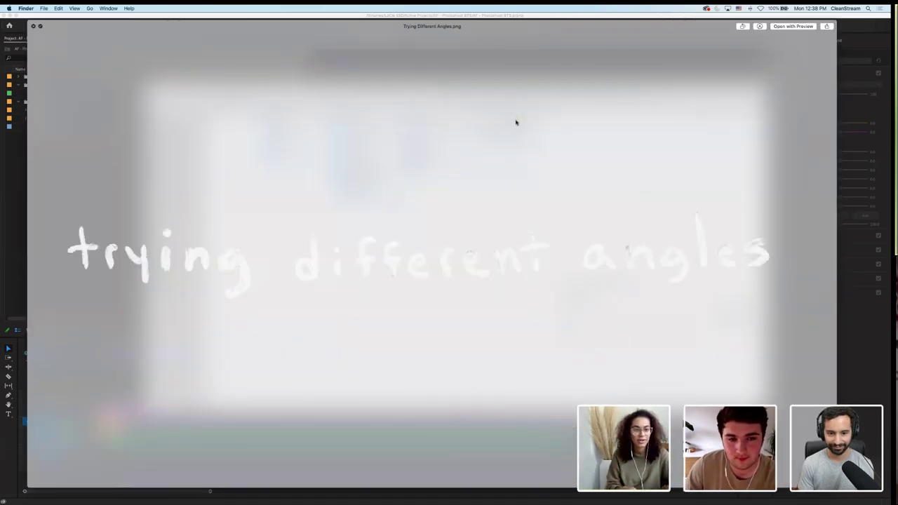
pyautogui.press('space')
pyautogui.press('Left')
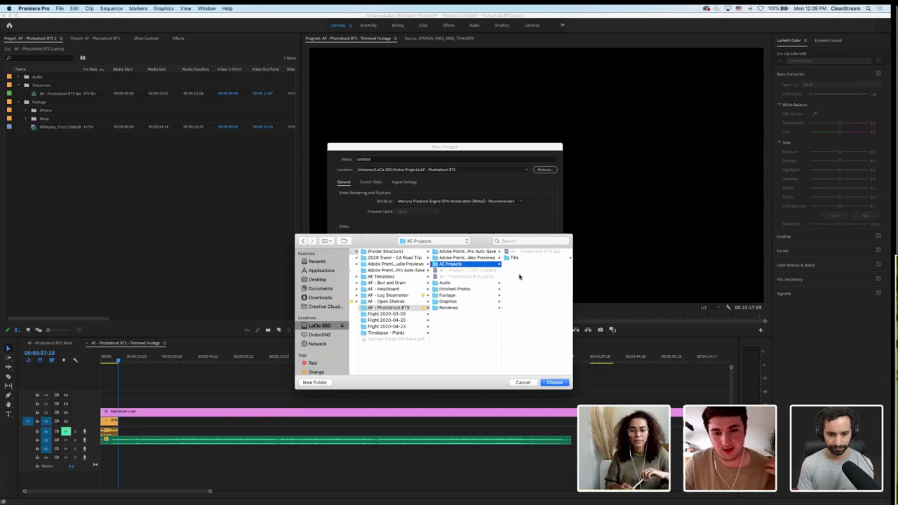
# Create the new project 'AF - Photoshoot BTS AE' in the AE Projects folder
pyautogui.click(555, 383)
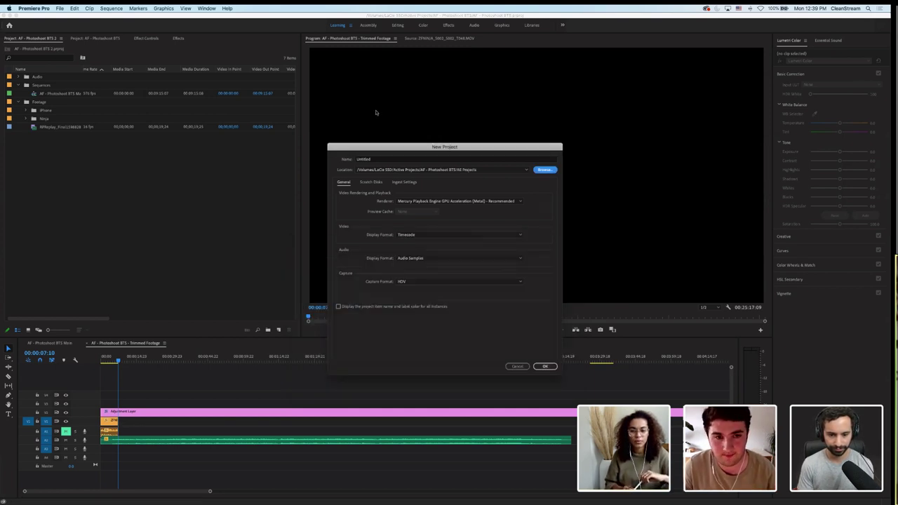
pyautogui.click(383, 160)
pyautogui.write('Photo')
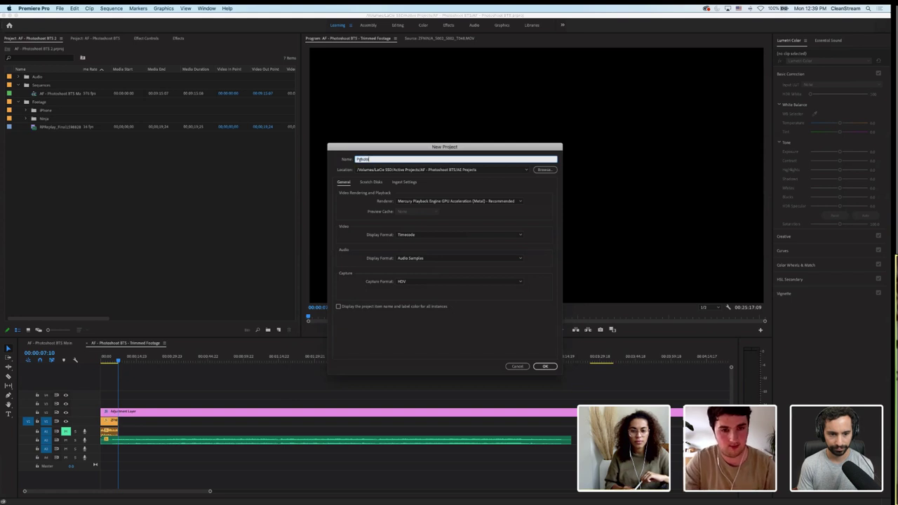
pyautogui.press('BackSpace')
pyautogui.press('BackSpace')
pyautogui.press('BackSpace')
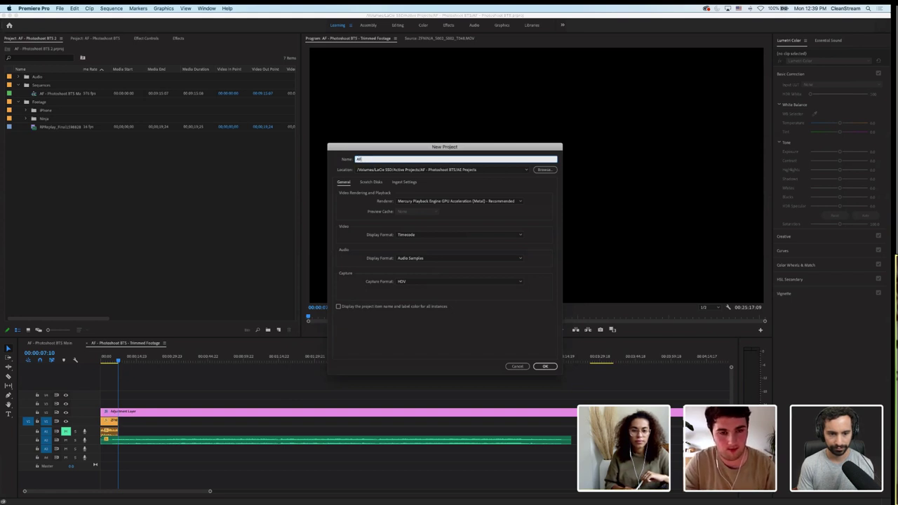
pyautogui.write('AF - Photoshoot BTS AEW')
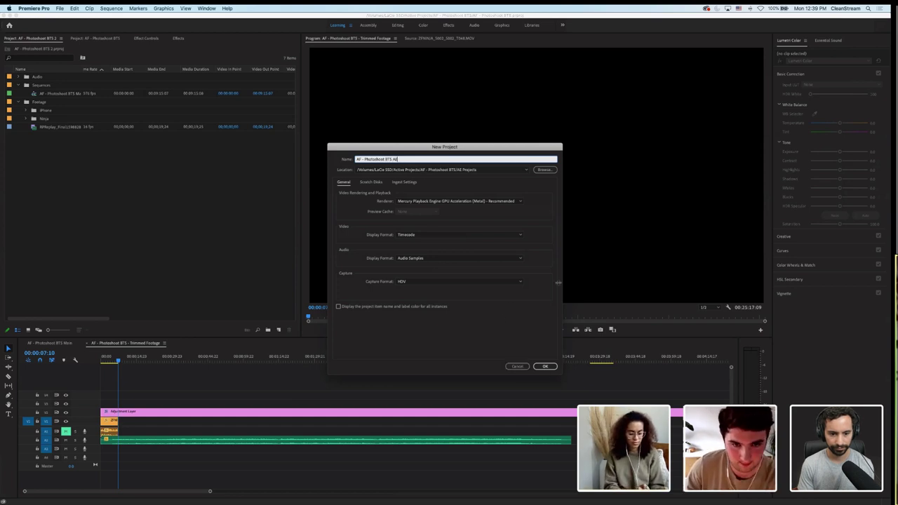
pyautogui.click(545, 367)
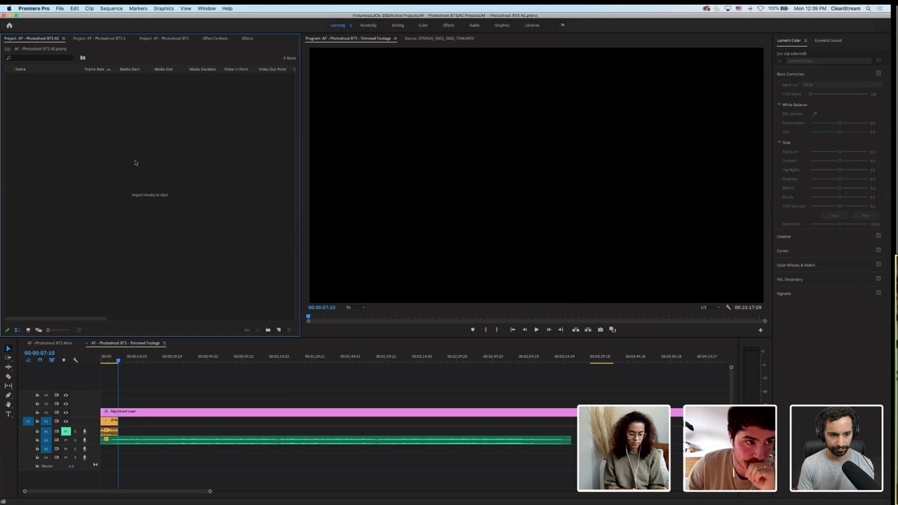
# Launch After Effects, dismiss the disk cache warning, and start a new empty project
pyautogui.moveTo(351, 502)
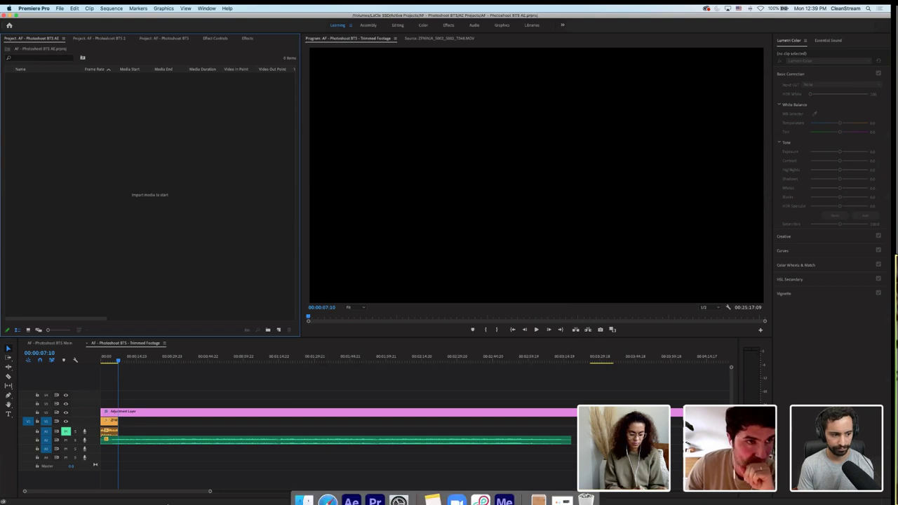
pyautogui.click(352, 493)
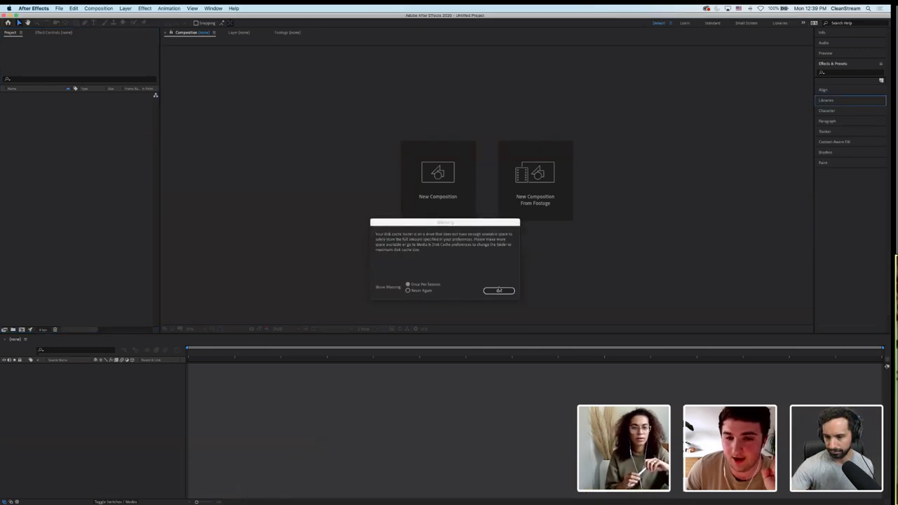
pyautogui.click(496, 294)
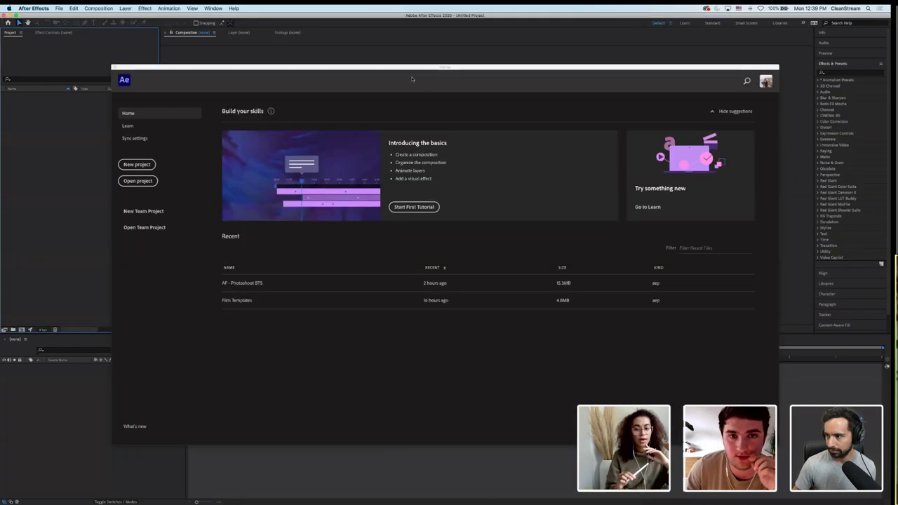
pyautogui.click(137, 165)
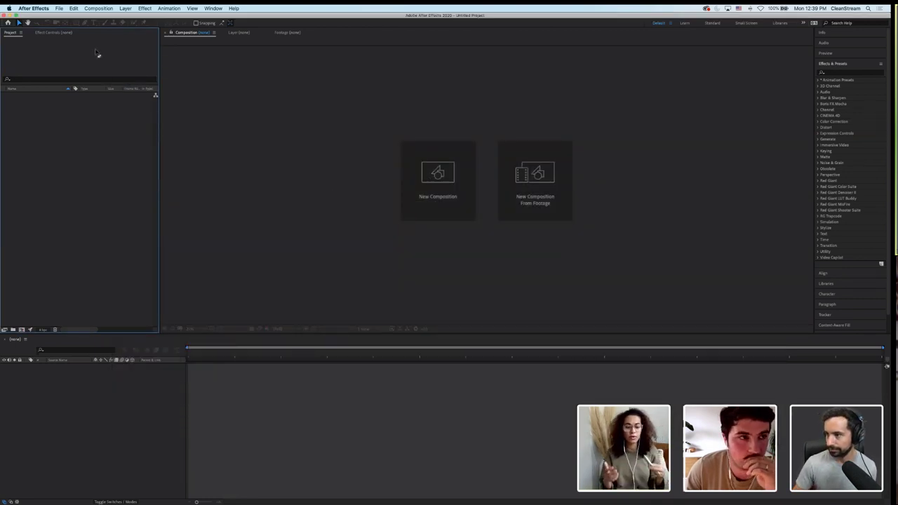
pyautogui.click(99, 8)
pyautogui.click(33, 138)
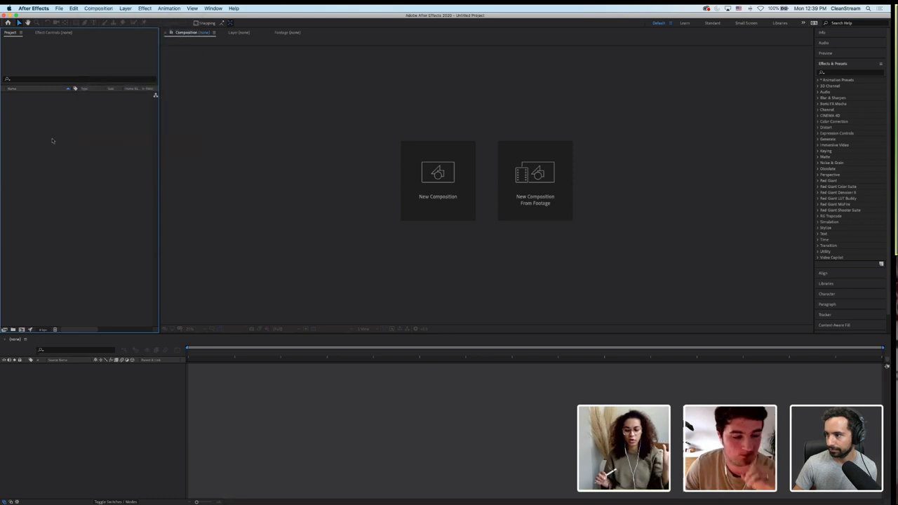
# Import Background Texture for Photos.png and Title Card.png from Finder into the Project panel
pyautogui.click(301, 480)
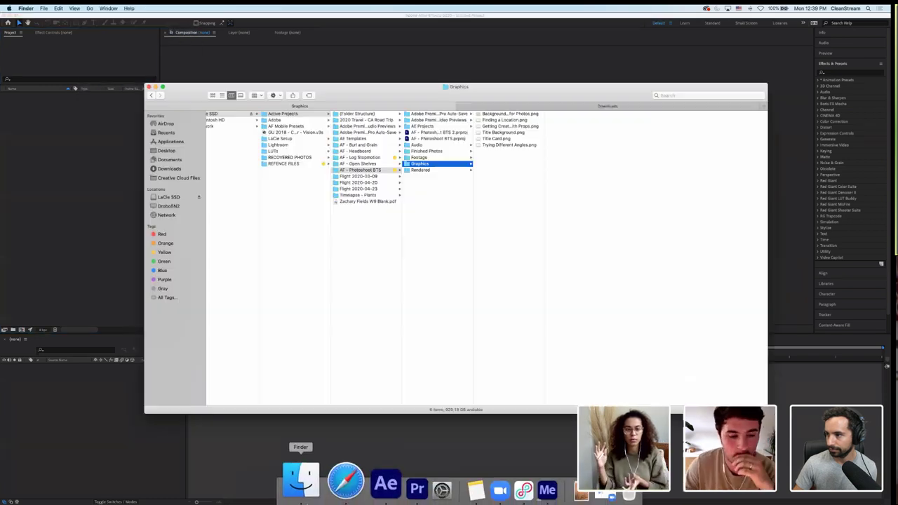
pyautogui.click(511, 116)
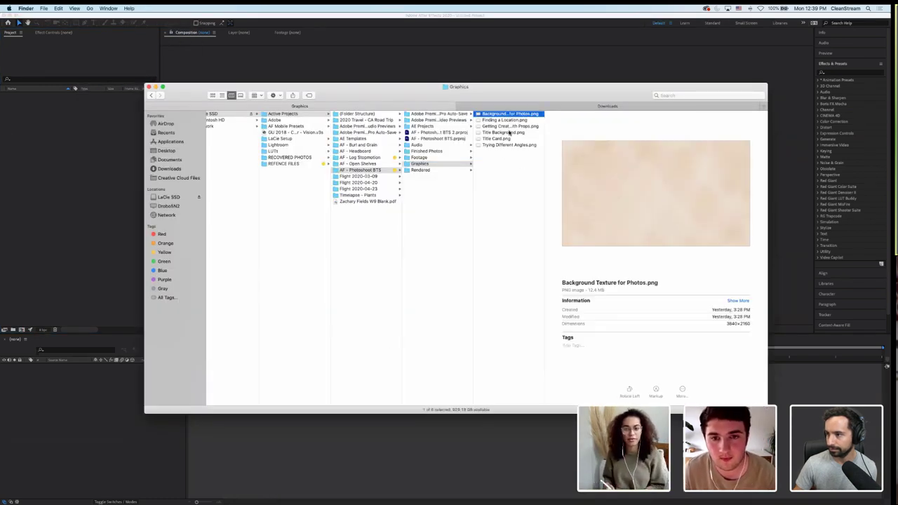
pyautogui.keyDown('super'); pyautogui.click(498, 139); pyautogui.keyUp('super')
pyautogui.moveTo(497, 139); pyautogui.dragTo(59, 153)
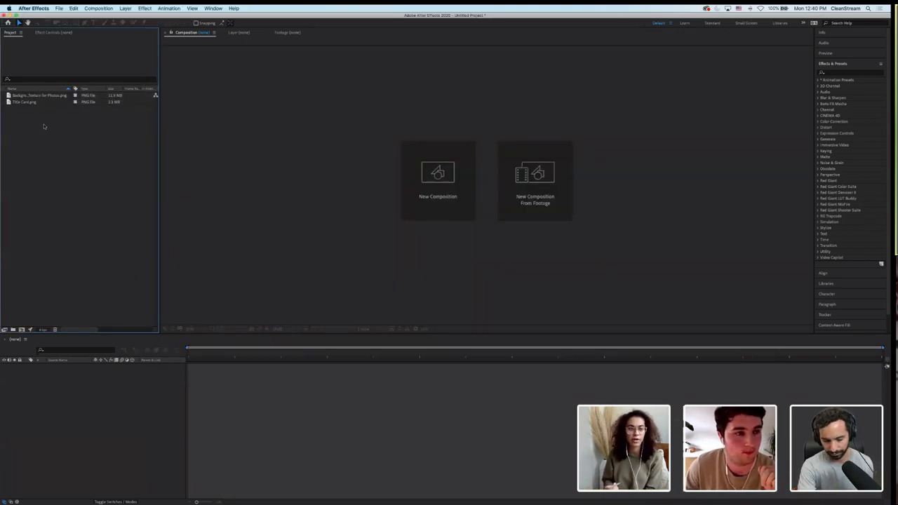
# Create a project folder named 'Graphics from Adobe Sketch'
pyautogui.click(12, 329)
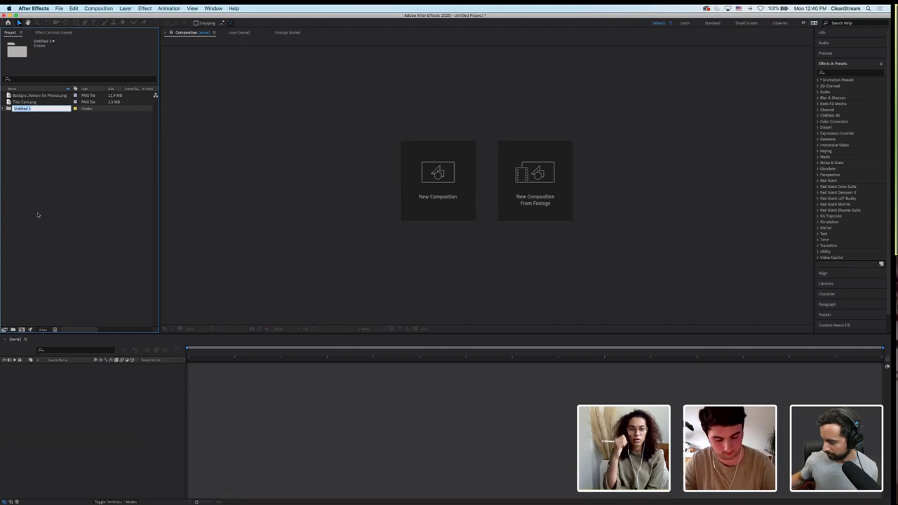
pyautogui.write('Graphic')
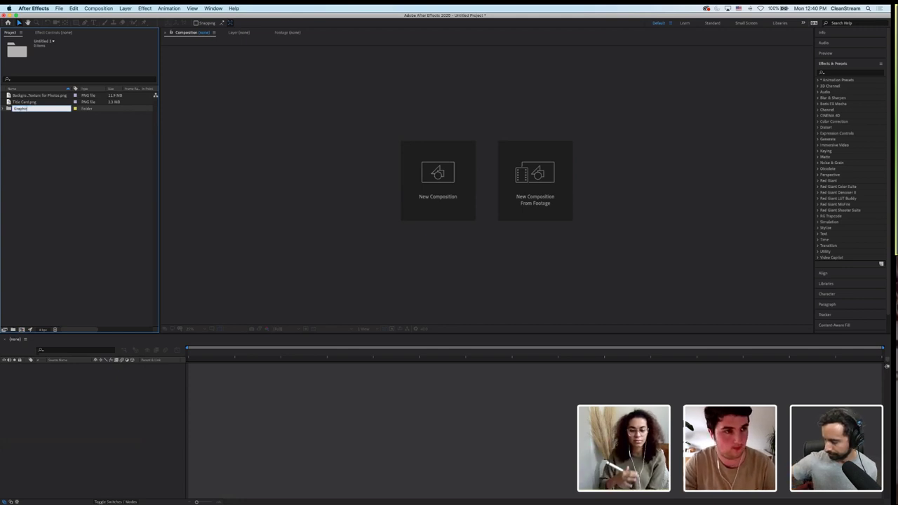
pyautogui.write('s for')
pyautogui.write('m Adobe Sketch')
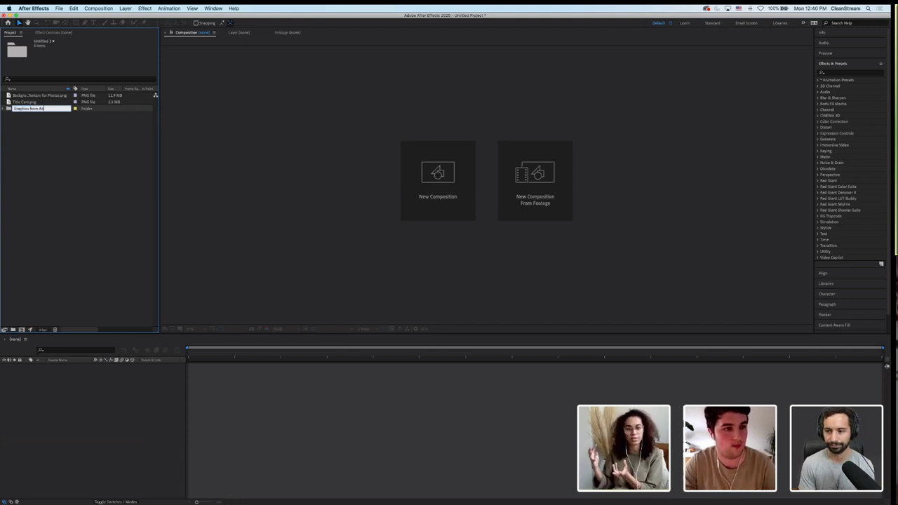
pyautogui.press('Return')
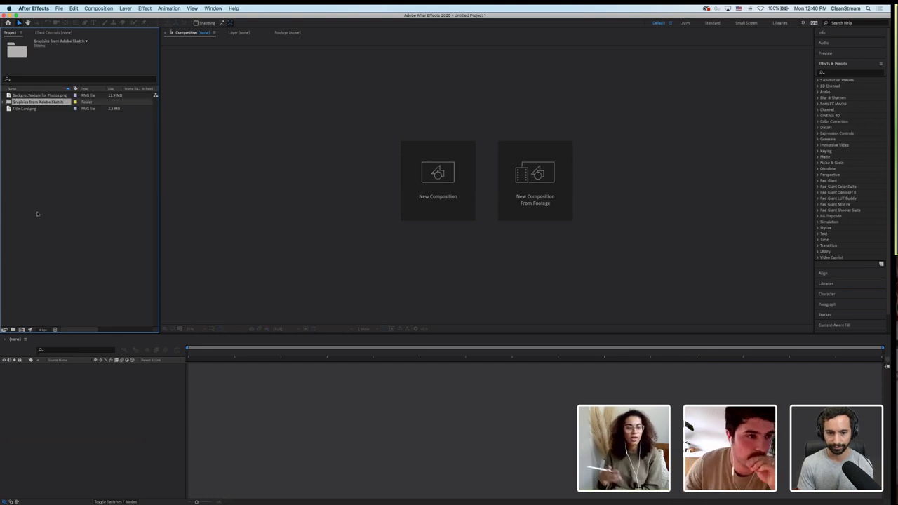
pyautogui.click(40, 142)
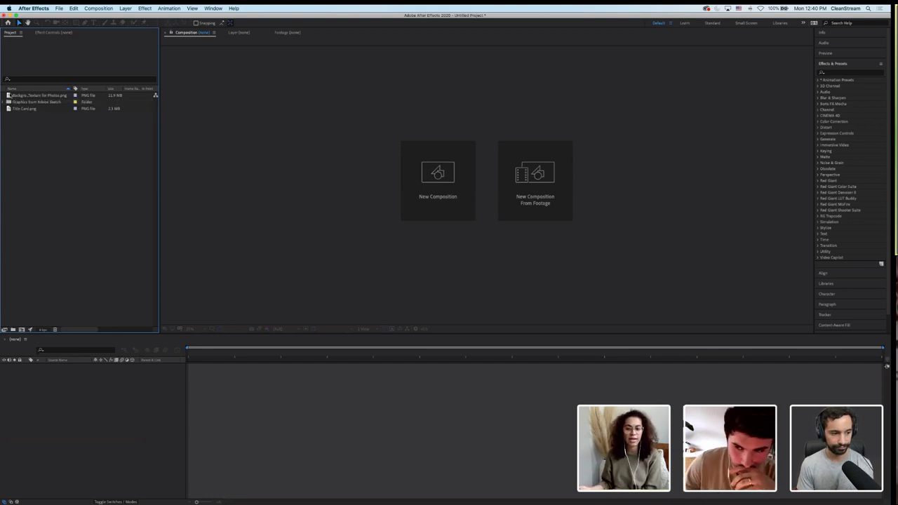
# Move both PNGs into the Graphics from Adobe Sketch folder and expand it
pyautogui.click(14, 104)
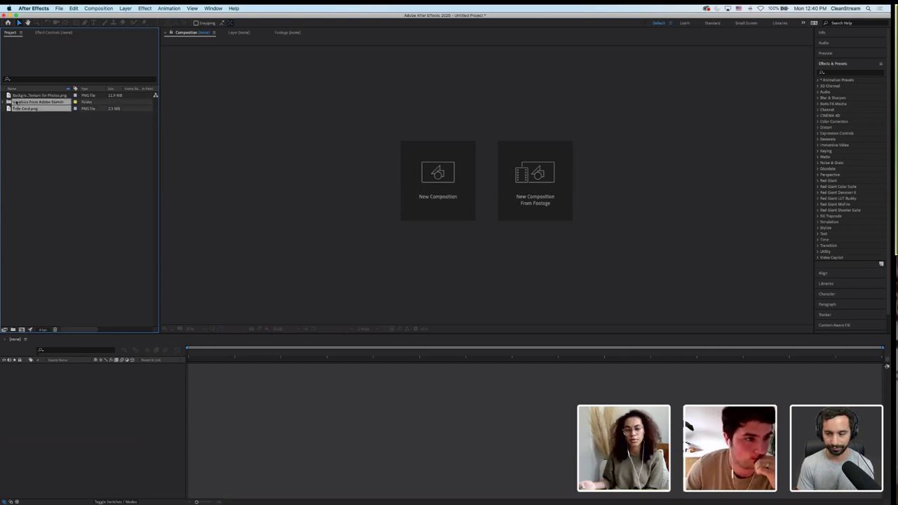
pyautogui.click(23, 120)
pyautogui.click(17, 109)
pyautogui.click(25, 95)
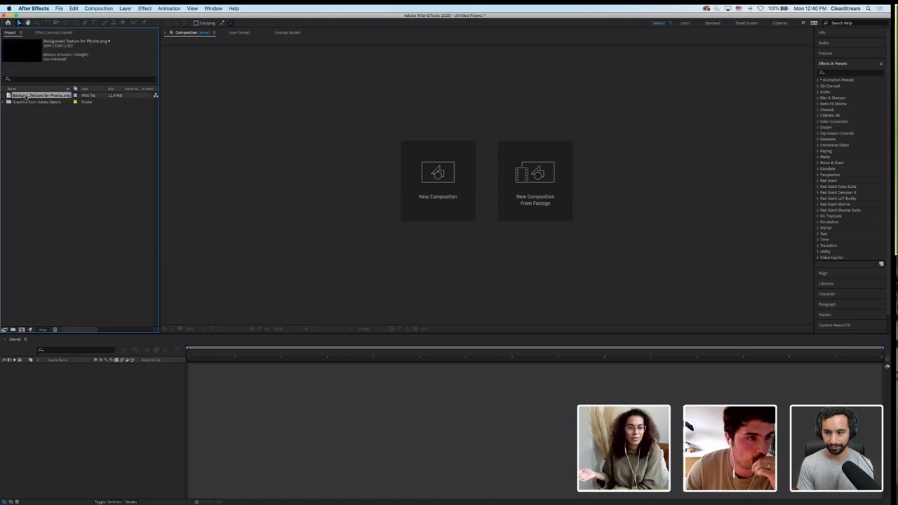
pyautogui.keyDown('shift'); pyautogui.click(22, 109); pyautogui.keyUp('shift')
pyautogui.moveTo(21, 108)
pyautogui.mouseDown()
pyautogui.moveTo(30, 106)
pyautogui.moveTo(13, 102)
pyautogui.mouseUp()
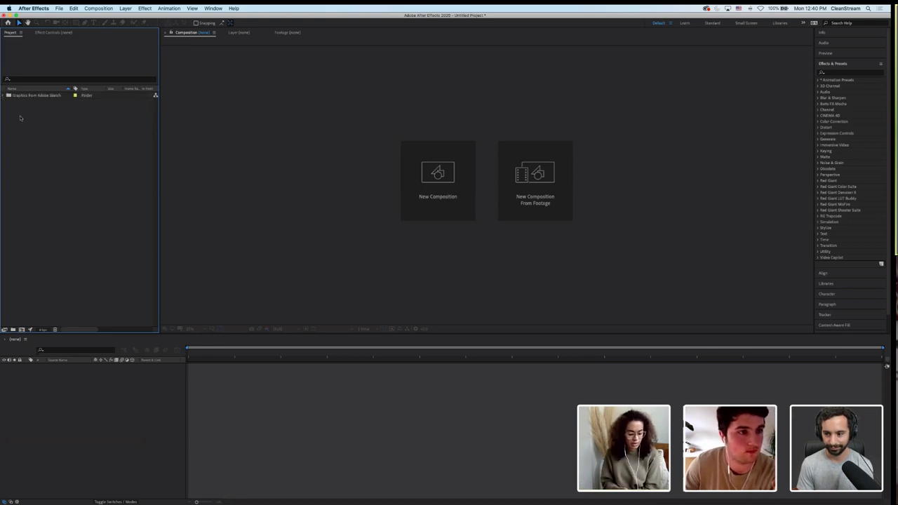
pyautogui.click(5, 96)
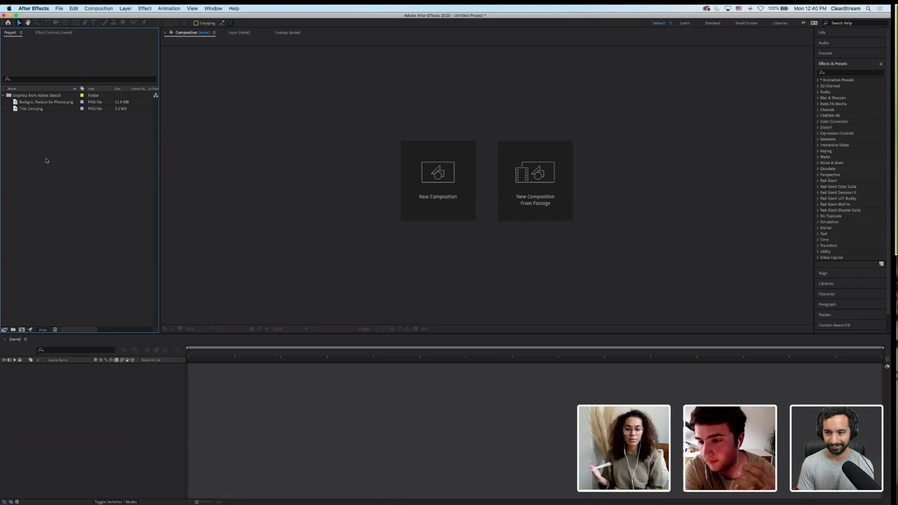
# Start a new composition named Title Card with a 0:00:10:00 duration
pyautogui.click(98, 9)
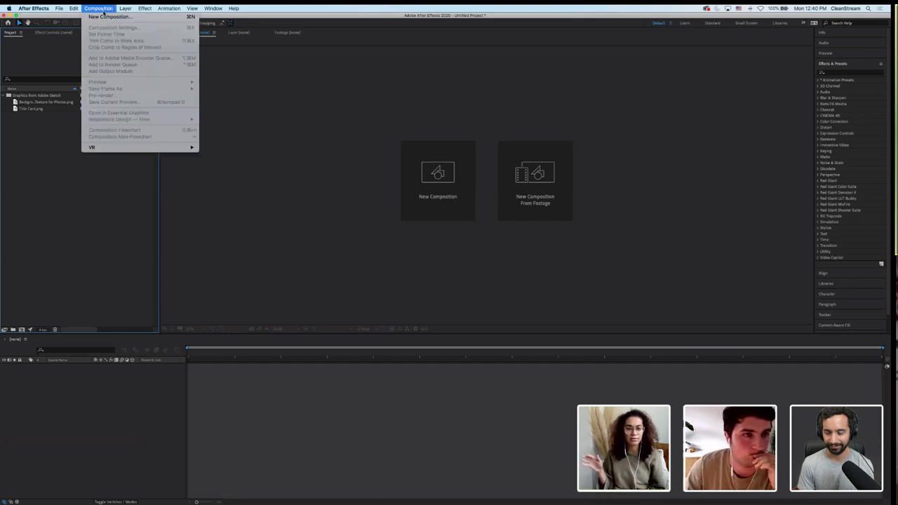
pyautogui.click(115, 24)
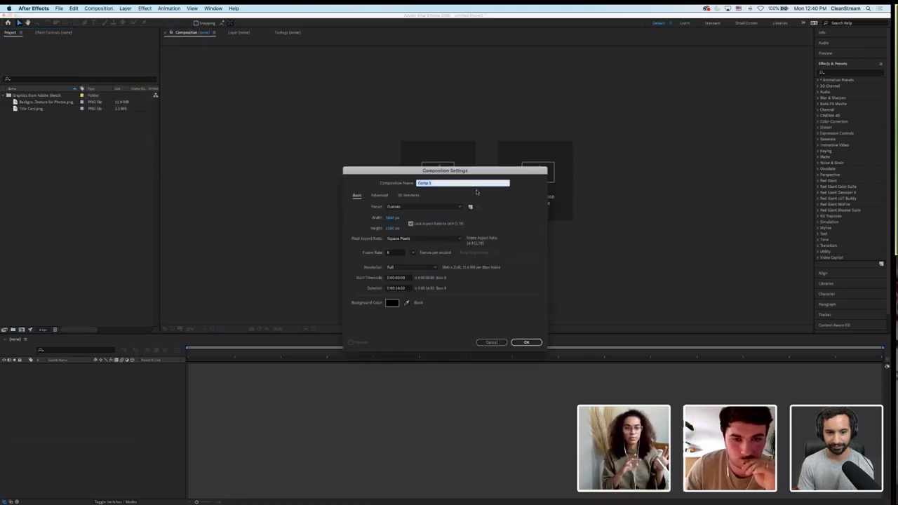
pyautogui.write('Title Card')
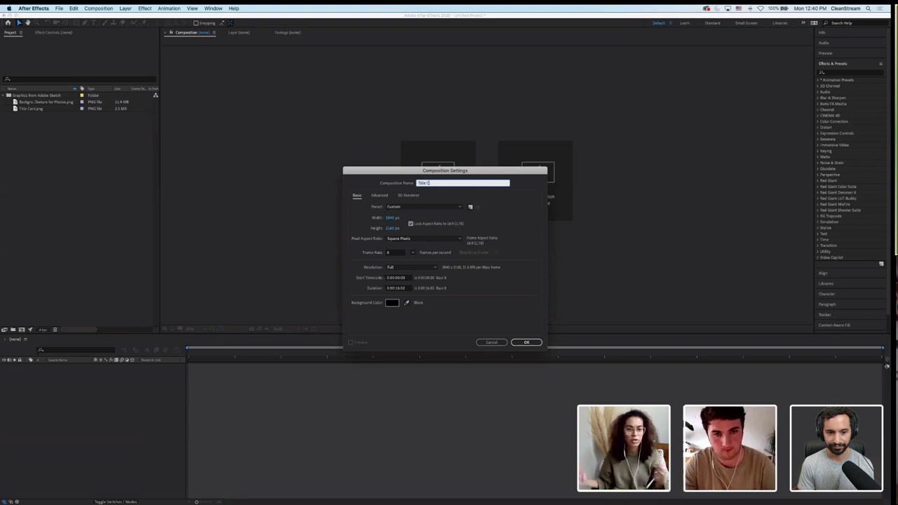
pyautogui.click(503, 207)
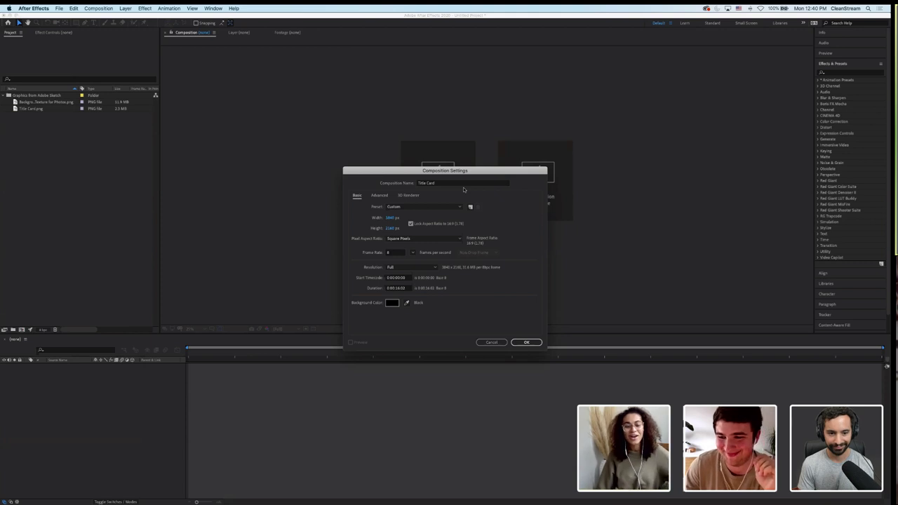
pyautogui.click(409, 290)
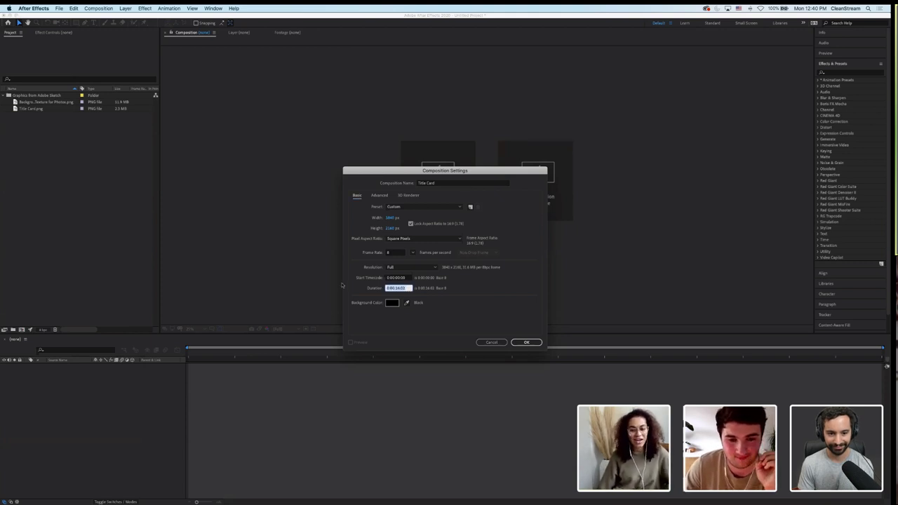
pyautogui.write('1000')
pyautogui.press('Tab')
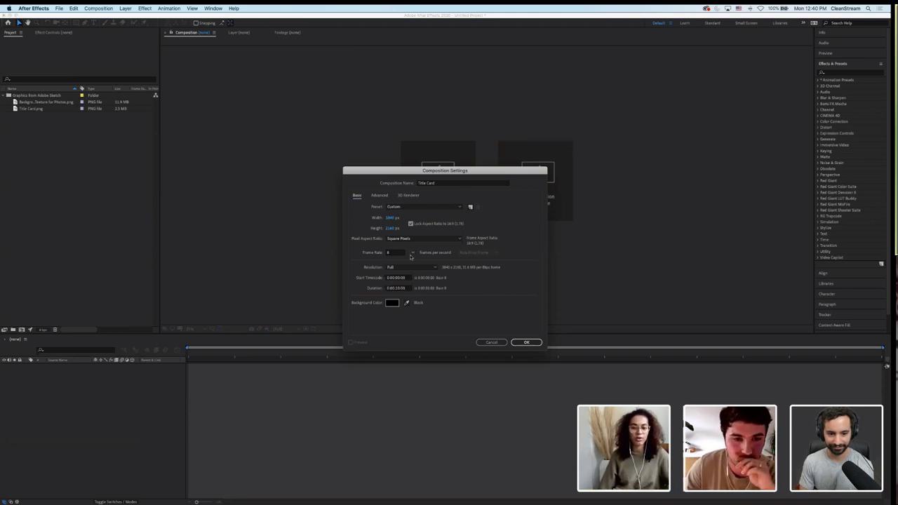
# Set 23.976 fps with the UHD 4K 23.976 preset and create the composition
pyautogui.click(395, 252)
pyautogui.click(413, 252)
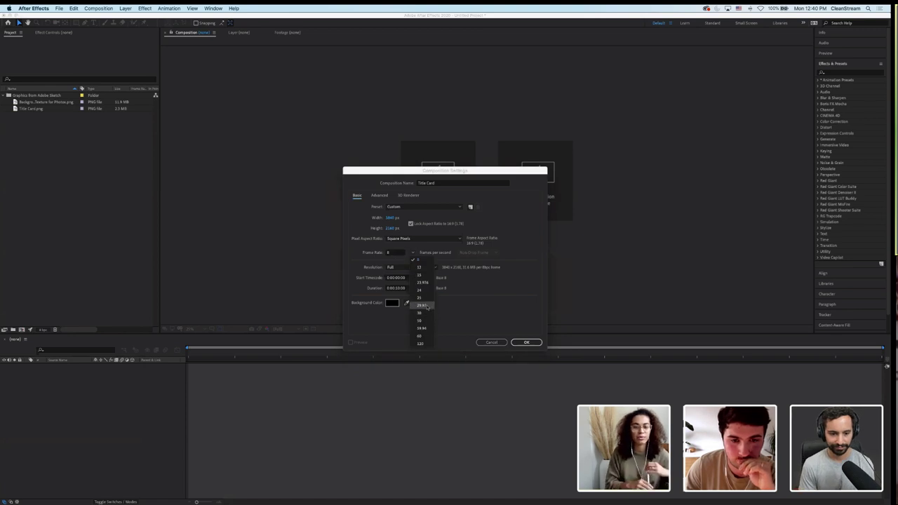
pyautogui.click(424, 282)
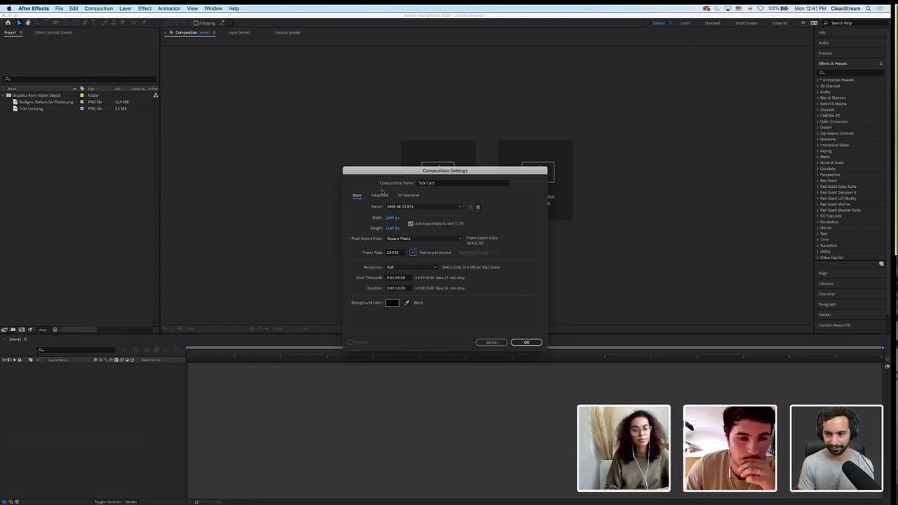
pyautogui.moveTo(443, 170); pyautogui.dragTo(278, 86)
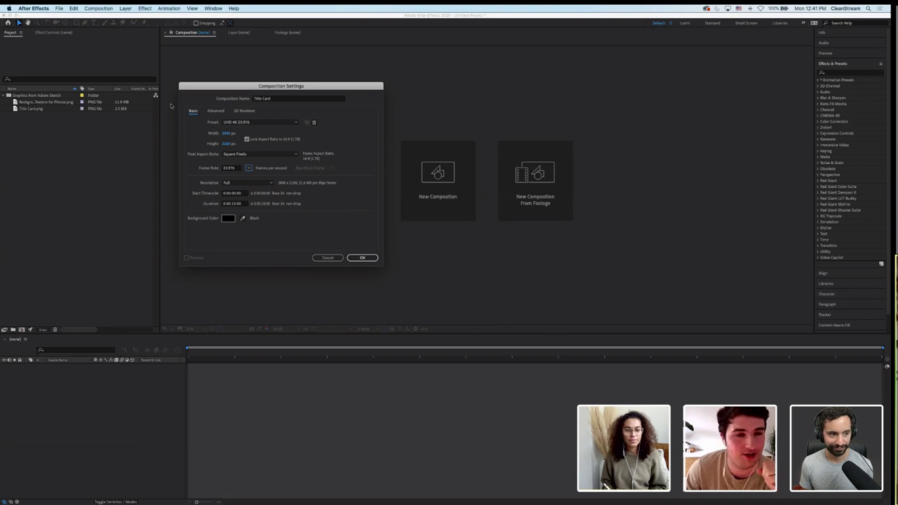
pyautogui.click(237, 123)
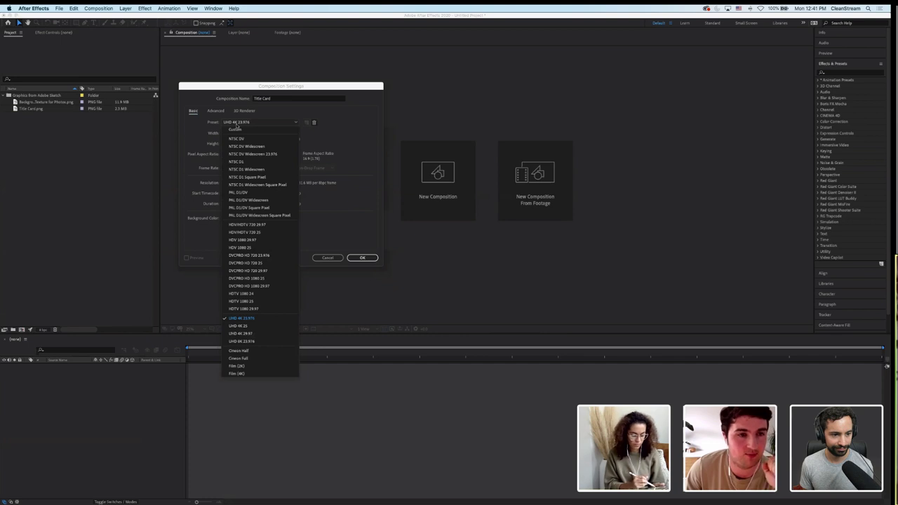
pyautogui.click(223, 122)
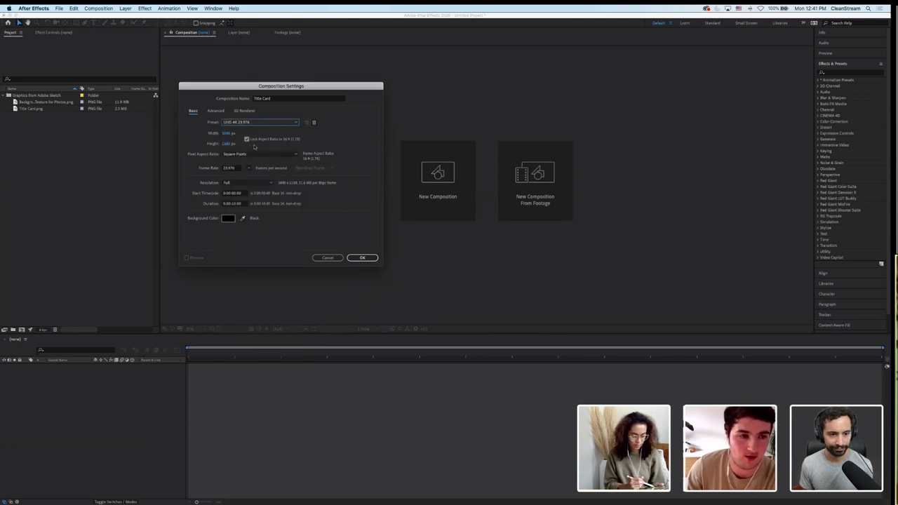
pyautogui.click(244, 203)
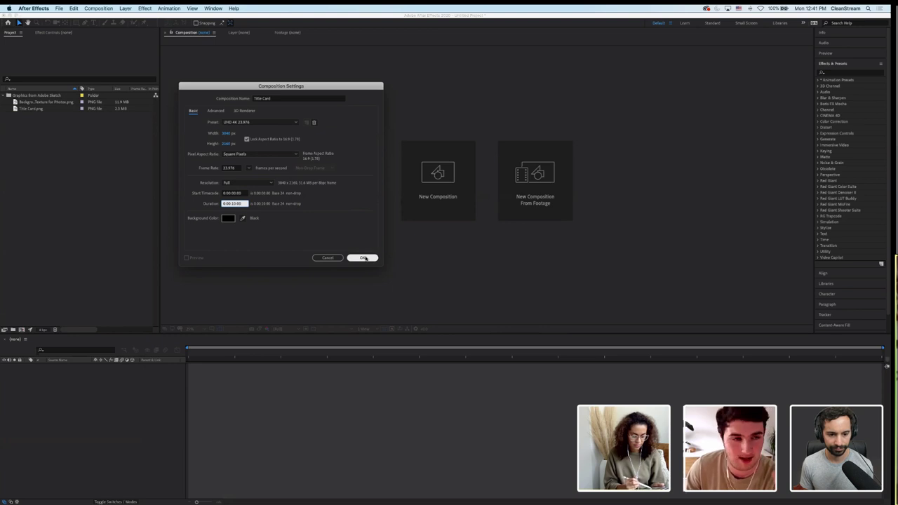
pyautogui.click(363, 258)
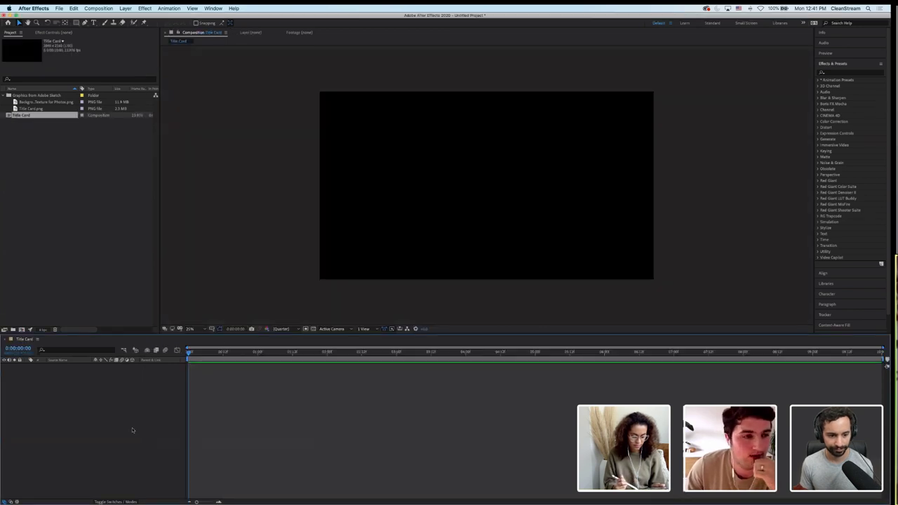
# Add Background Texture for Photos.png to the composition with Title Card.png layered above it
pyautogui.click(72, 170)
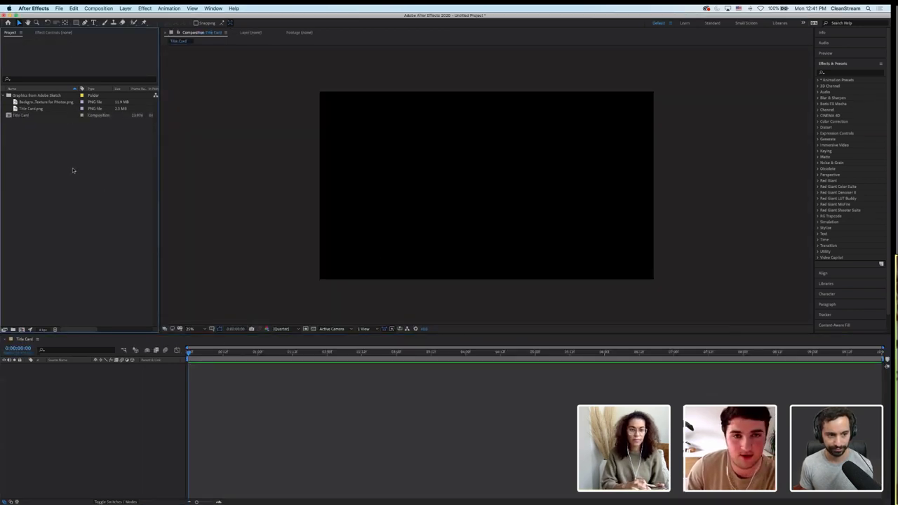
pyautogui.click(44, 102)
pyautogui.moveTo(32, 104); pyautogui.dragTo(80, 472)
pyautogui.moveTo(39, 111); pyautogui.dragTo(86, 368)
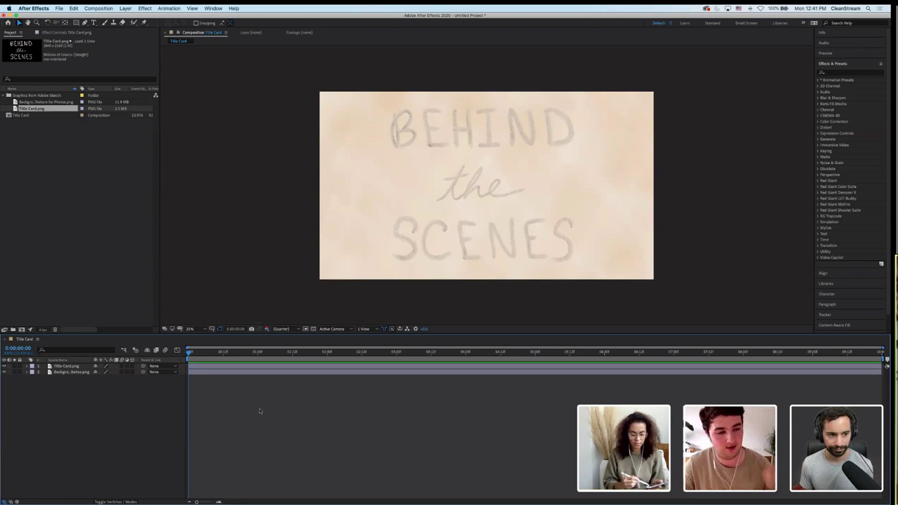
# Scale the Title Card.png layer down to about 65%
pyautogui.click(63, 367)
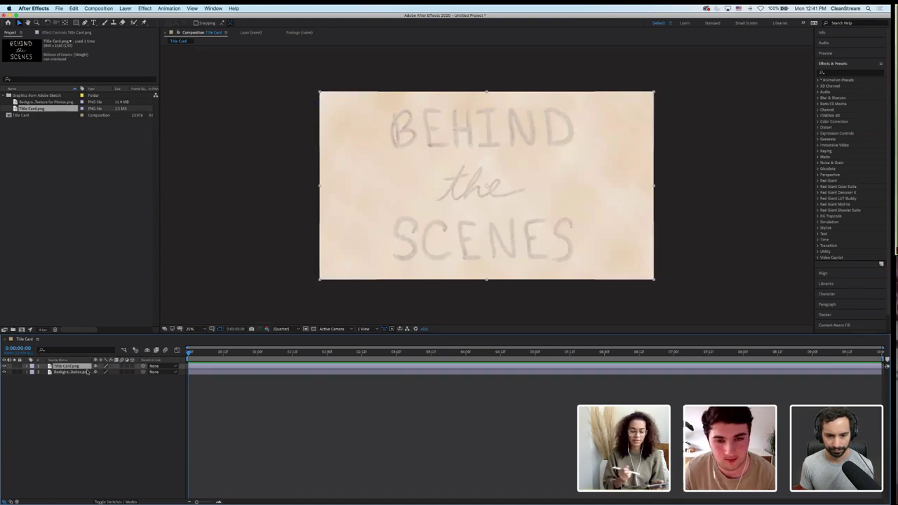
pyautogui.press('s')
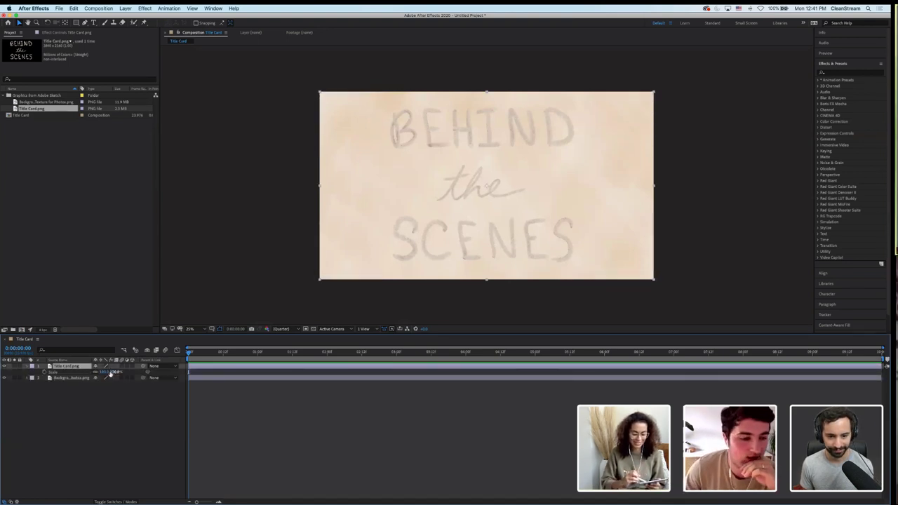
pyautogui.moveTo(112, 372); pyautogui.dragTo(104, 373)
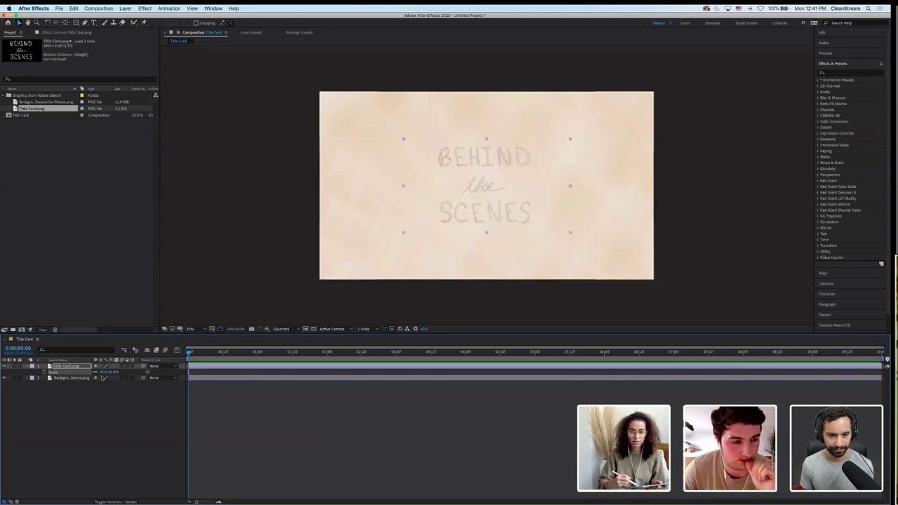
pyautogui.moveTo(103, 371); pyautogui.dragTo(112, 372)
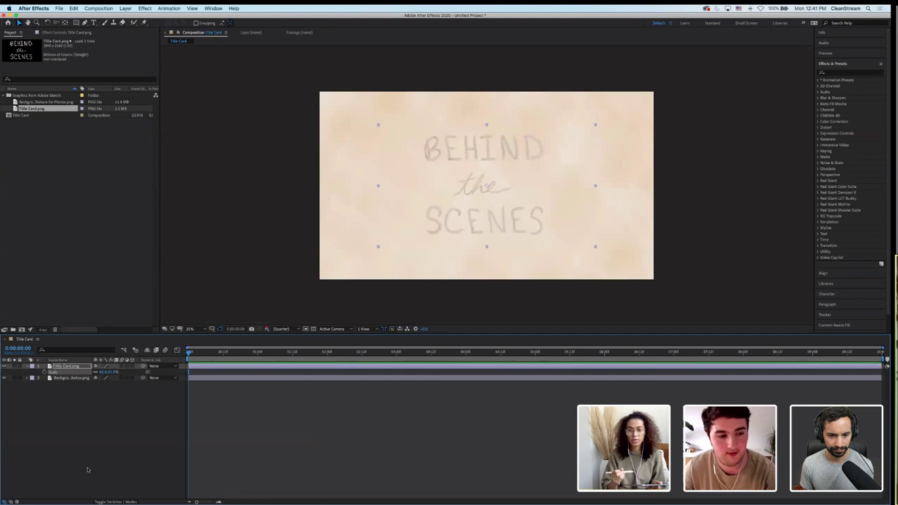
pyautogui.click(106, 419)
pyautogui.click(61, 365)
pyautogui.press('s')
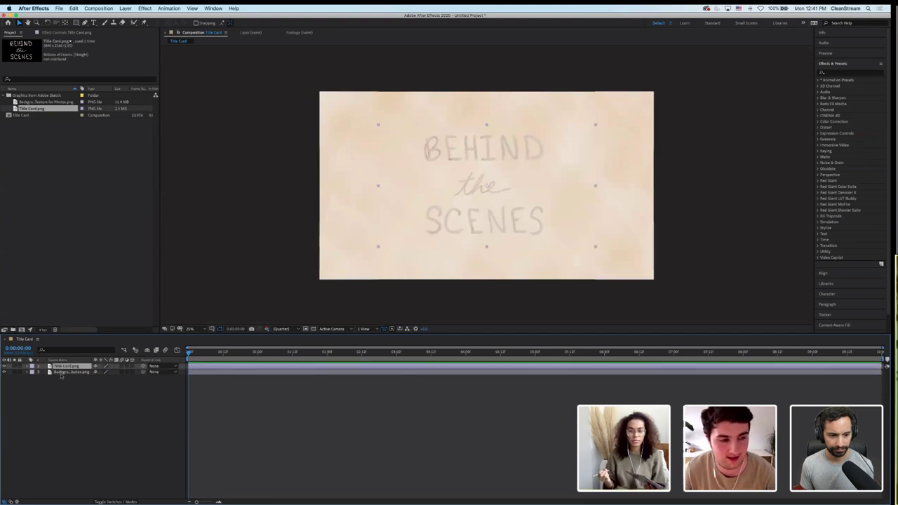
# Enable rotation keyframing on the title layer and set -10° at frame 0
pyautogui.click(28, 367)
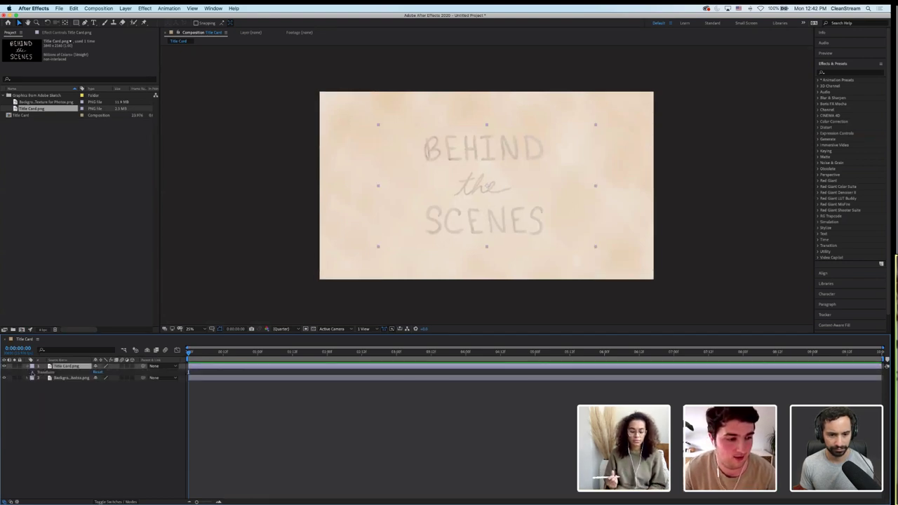
pyautogui.click(33, 372)
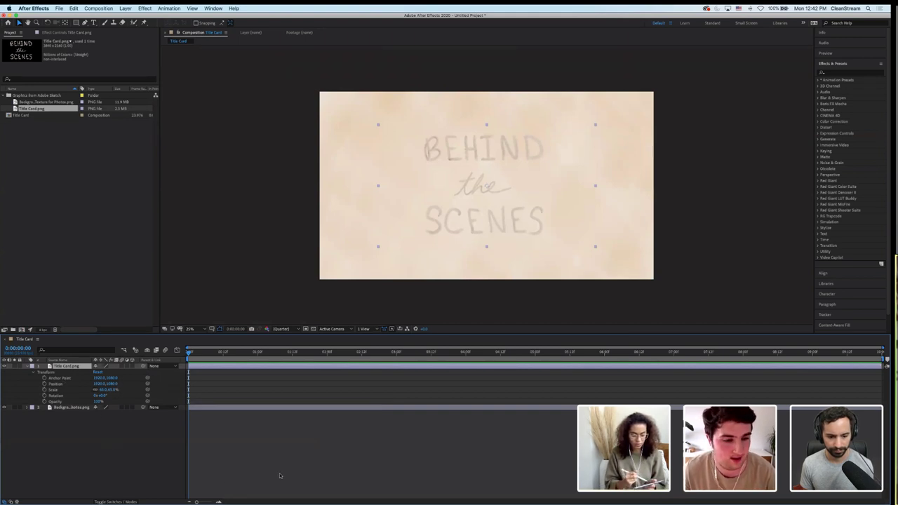
pyautogui.press('r')
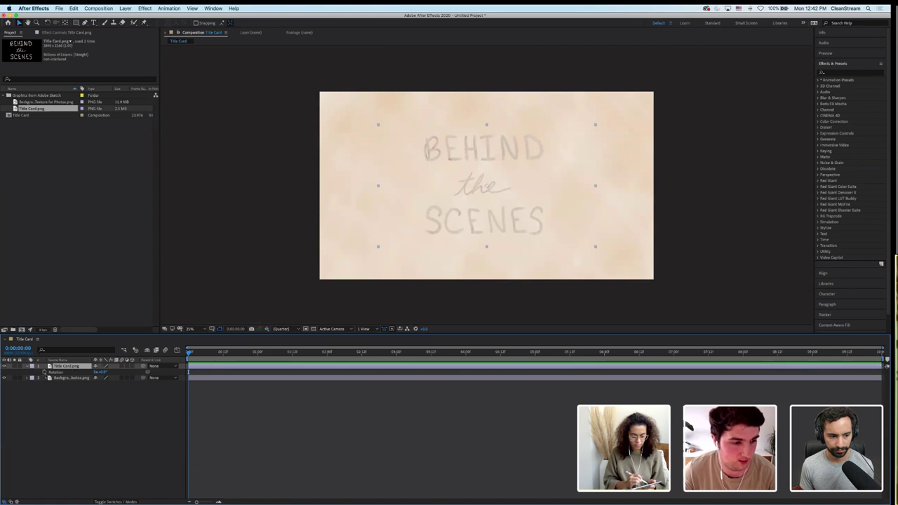
pyautogui.click(44, 373)
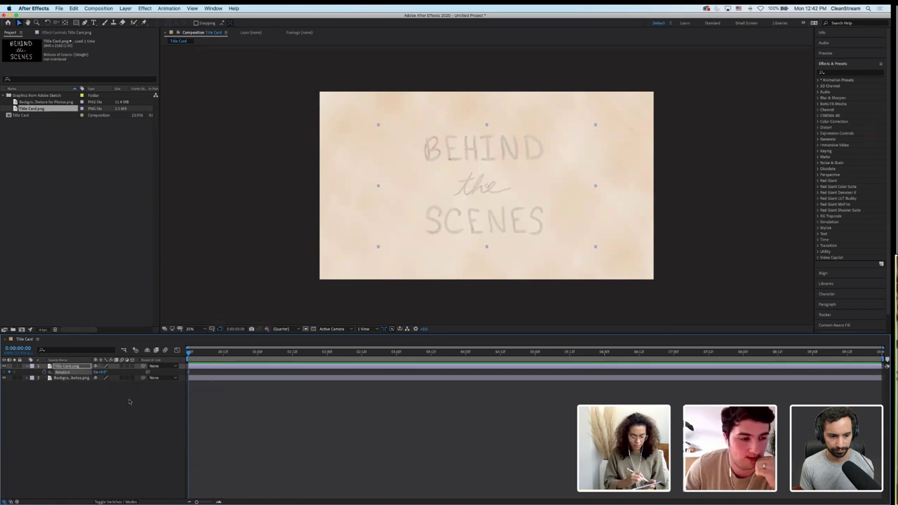
pyautogui.click(104, 372)
pyautogui.write('-10')
pyautogui.press('Return')
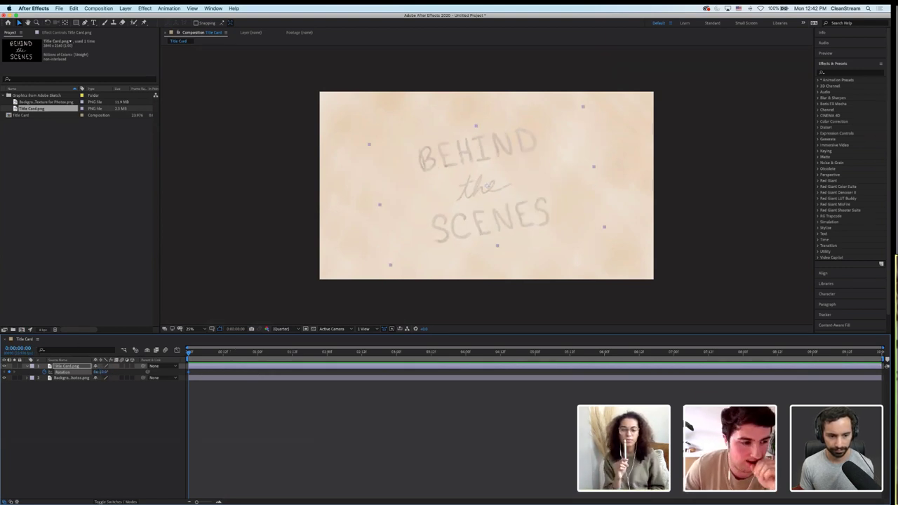
# Add a 10° rotation keyframe at frame 8 and preview the rocking motion
pyautogui.click(18, 348)
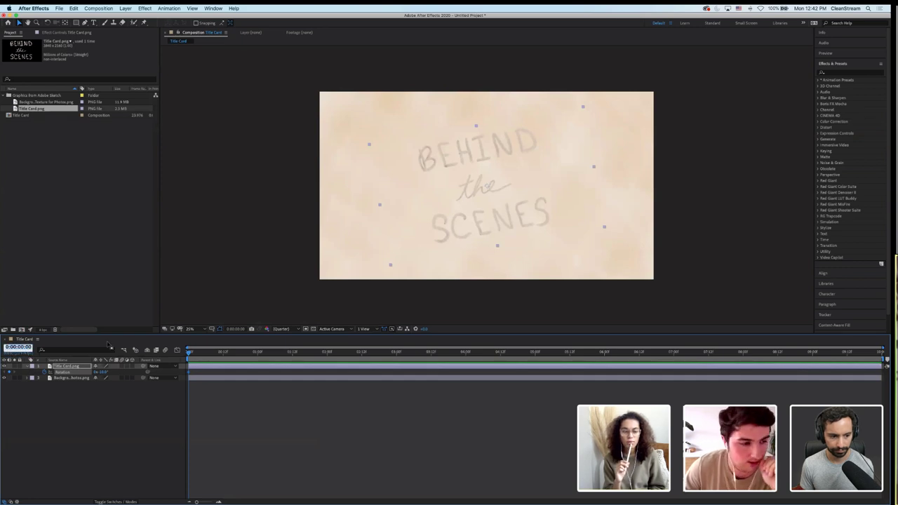
pyautogui.write('8')
pyautogui.press('Return')
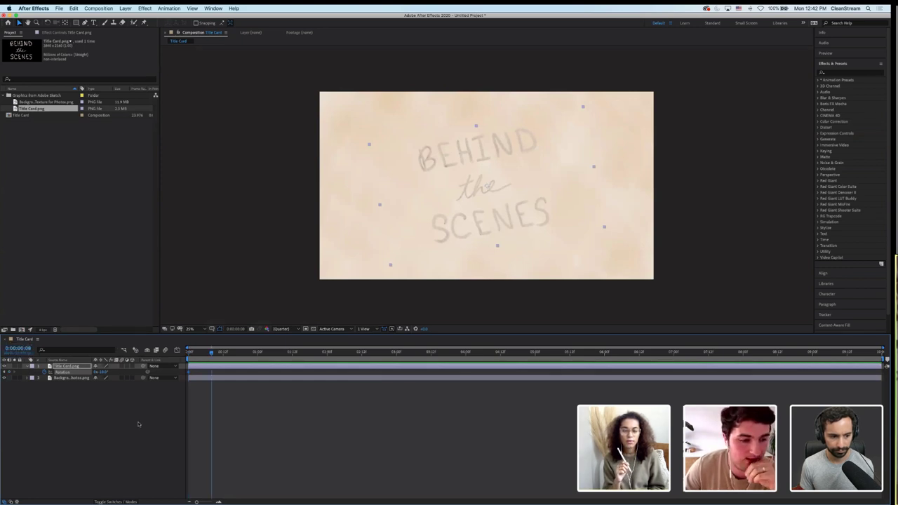
pyautogui.click(13, 373)
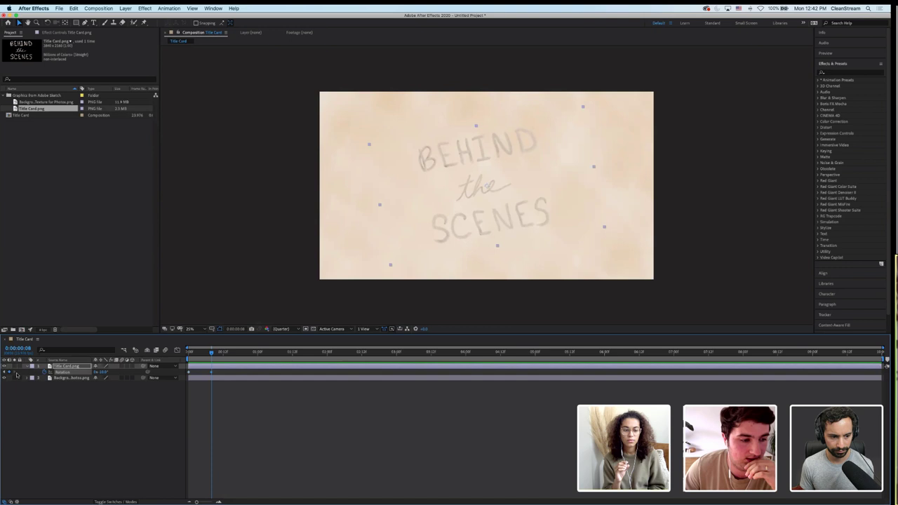
pyautogui.click(104, 372)
pyautogui.write('10')
pyautogui.press('Return')
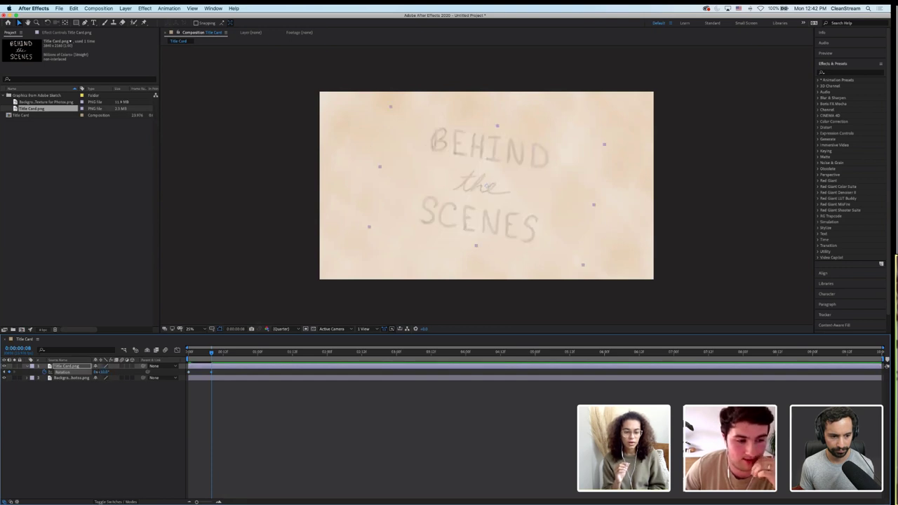
pyautogui.press('Home')
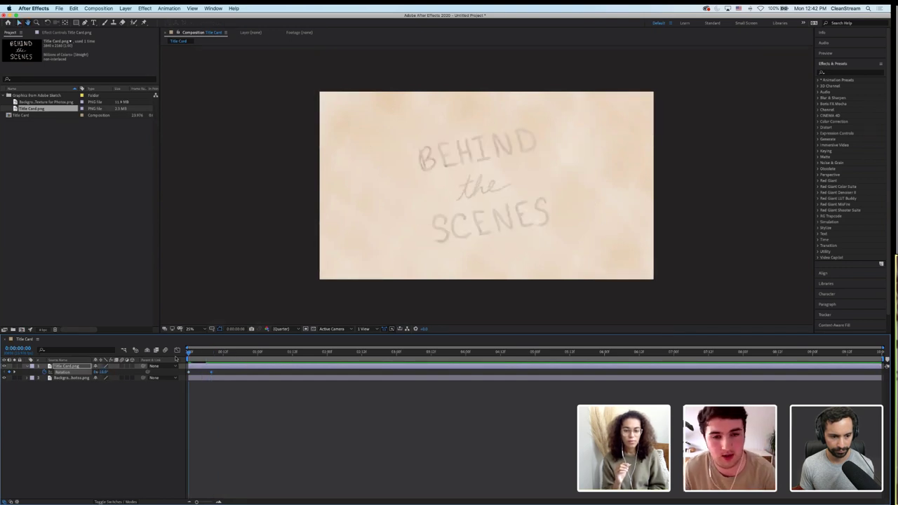
pyautogui.press('space')
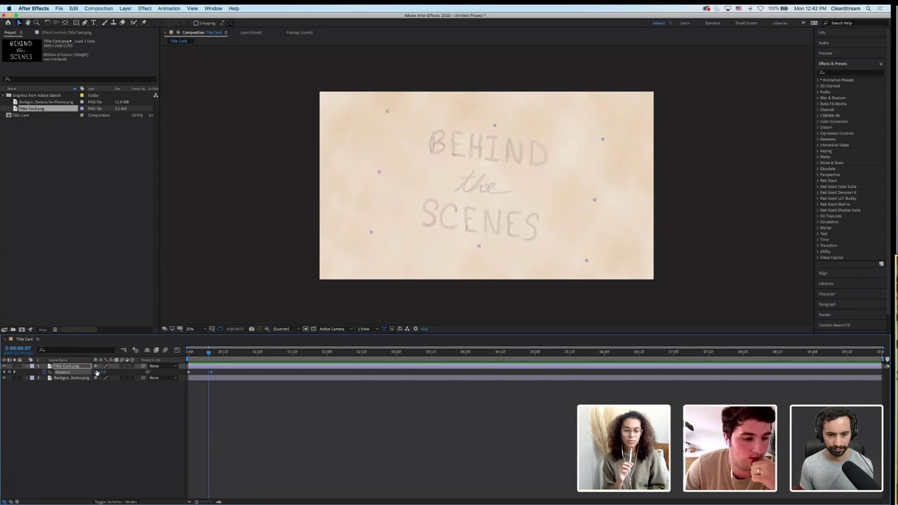
# Set the title's rotation to -8° at frame 7
pyautogui.click(99, 372)
pyautogui.write('-8')
pyautogui.press('Return')
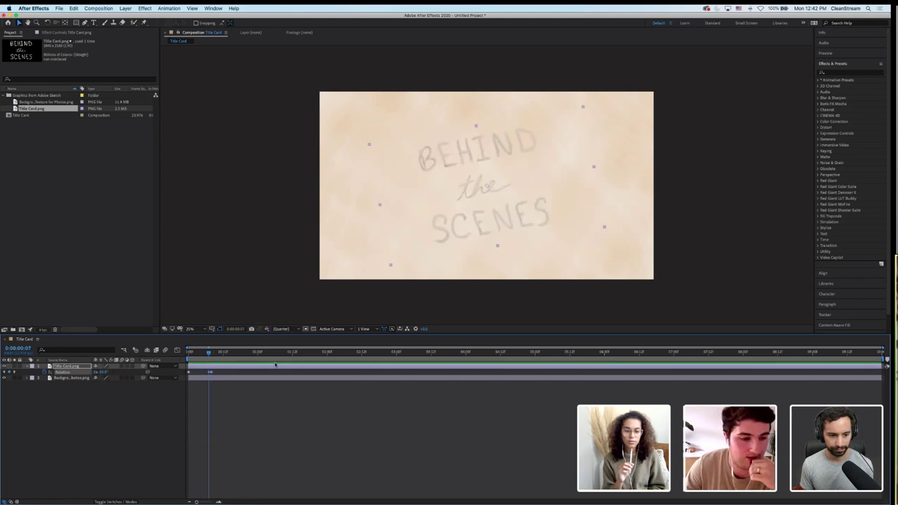
pyautogui.moveTo(208, 352)
pyautogui.mouseDown()
pyautogui.moveTo(188, 355)
pyautogui.moveTo(212, 353)
pyautogui.mouseUp()
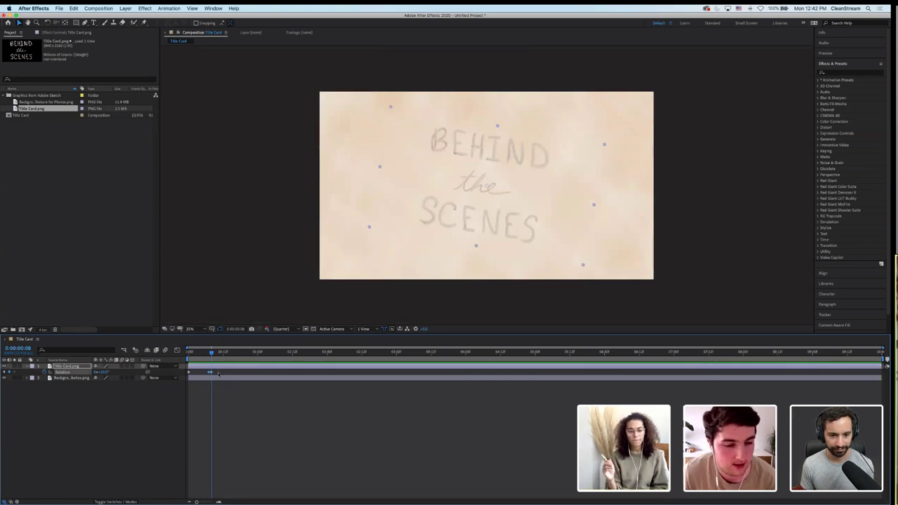
# Add a new rotation keyframe angle at frame 16 and select the keyframes
pyautogui.click(27, 349)
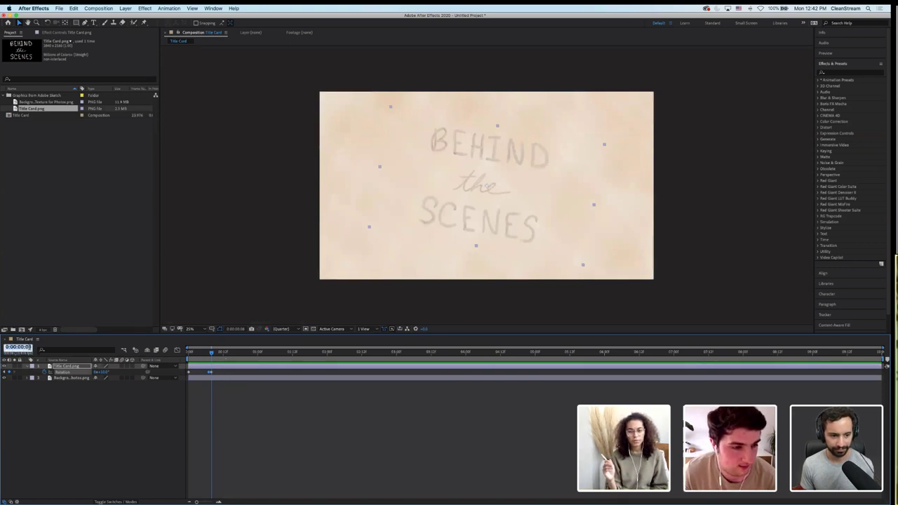
pyautogui.write('16')
pyautogui.press('Return')
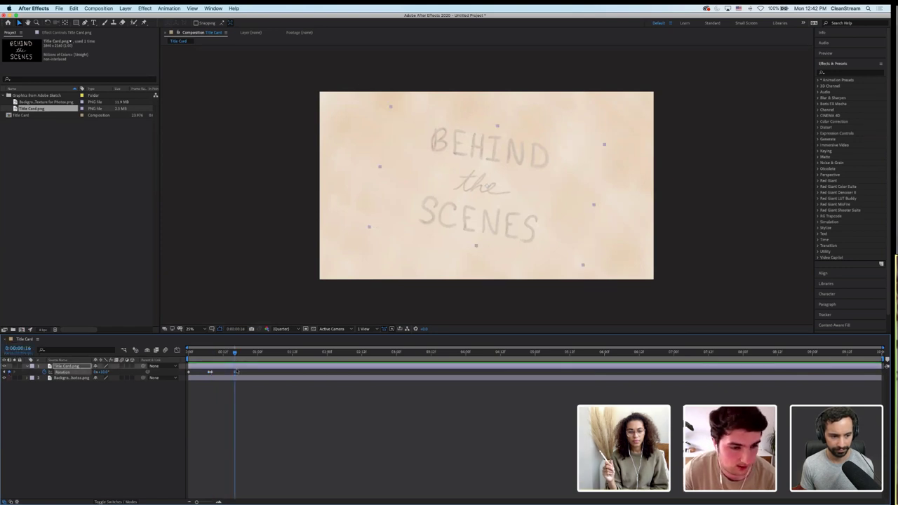
pyautogui.click(21, 348)
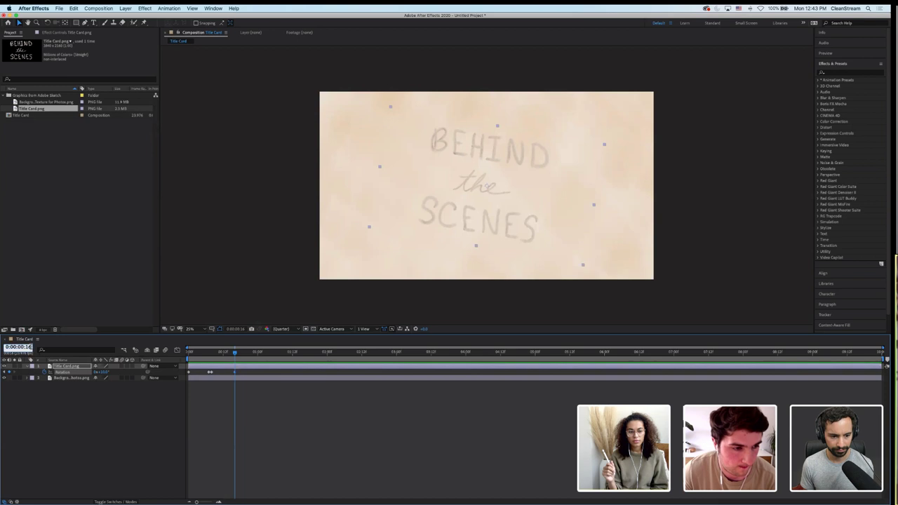
pyautogui.write('15')
pyautogui.press('Return')
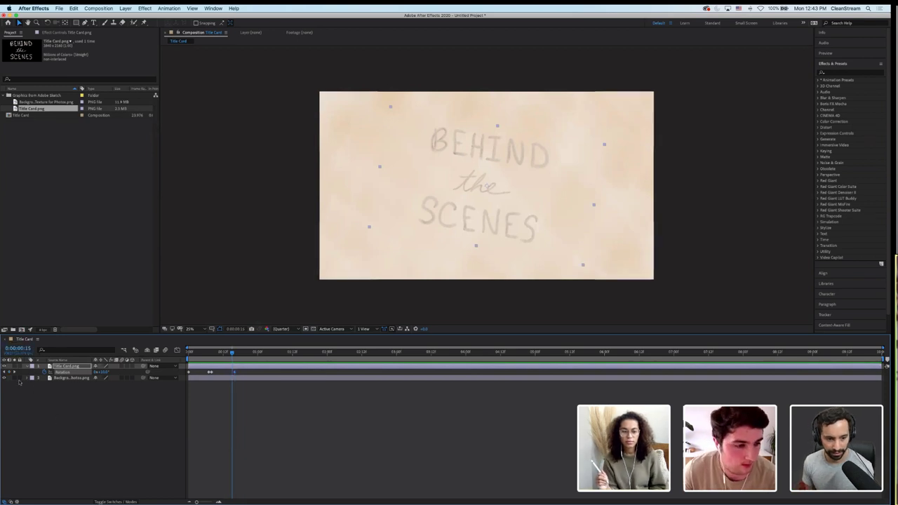
pyautogui.click(16, 374)
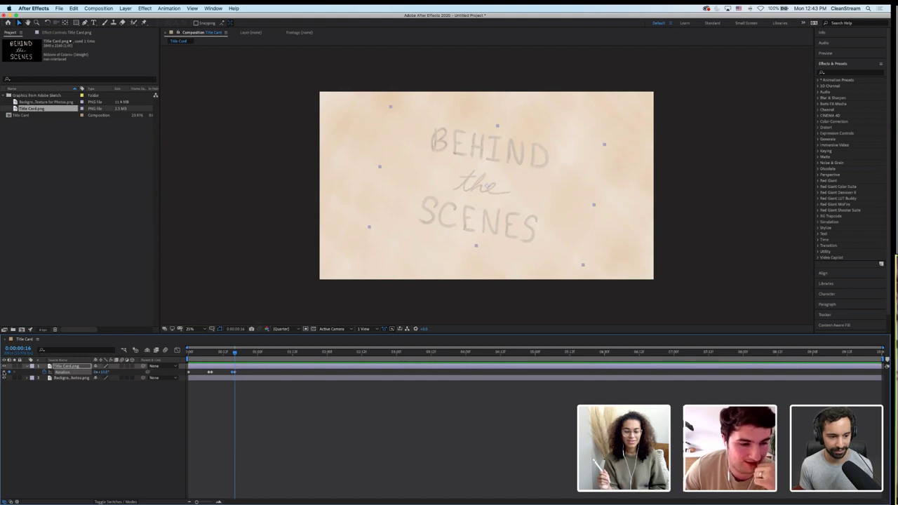
pyautogui.click(3, 374)
pyautogui.click(4, 374)
pyautogui.click(15, 373)
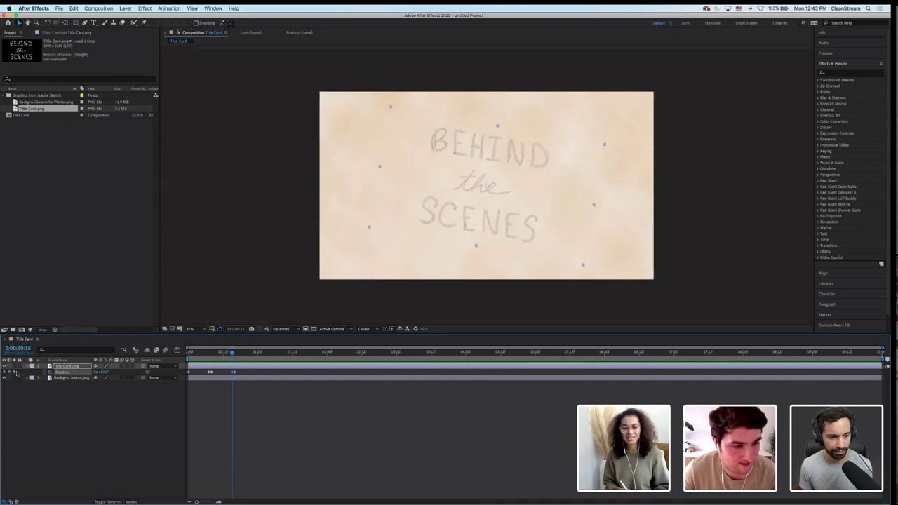
pyautogui.press('pagedown')
pyautogui.click(104, 372)
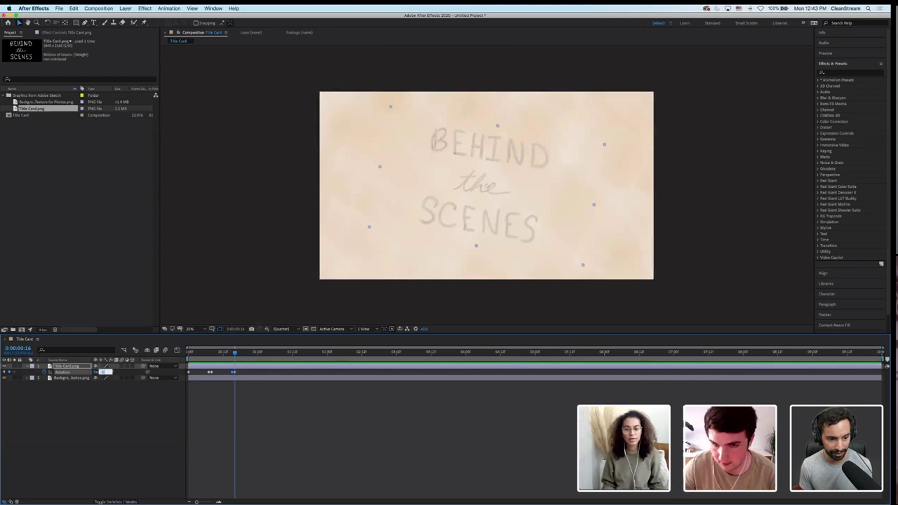
pyautogui.press('Return')
pyautogui.click(446, 425)
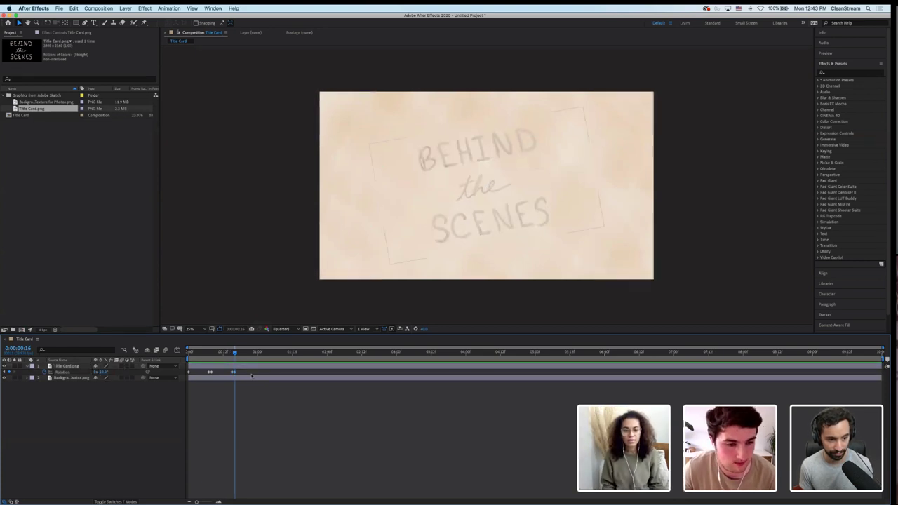
pyautogui.moveTo(179, 382)
pyautogui.mouseDown()
pyautogui.moveTo(253, 371)
pyautogui.moveTo(179, 377)
pyautogui.mouseUp()
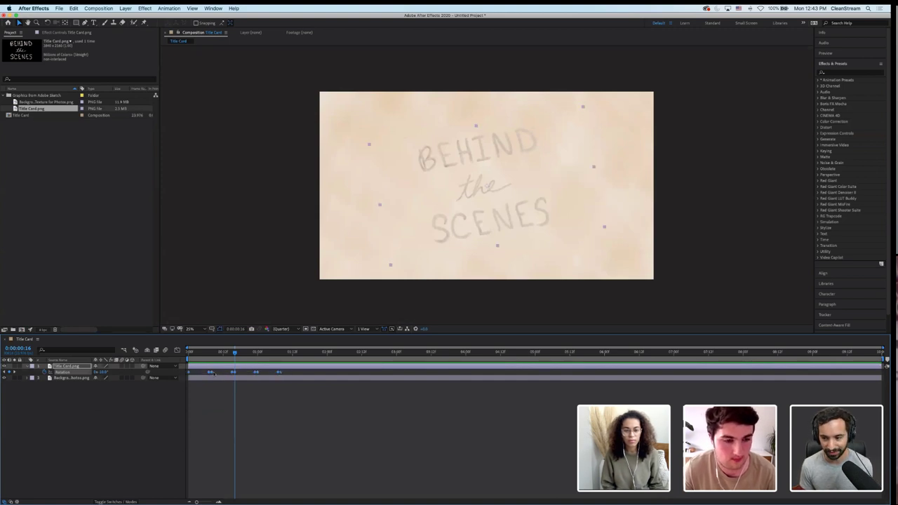
pyautogui.moveTo(285, 358); pyautogui.dragTo(282, 359)
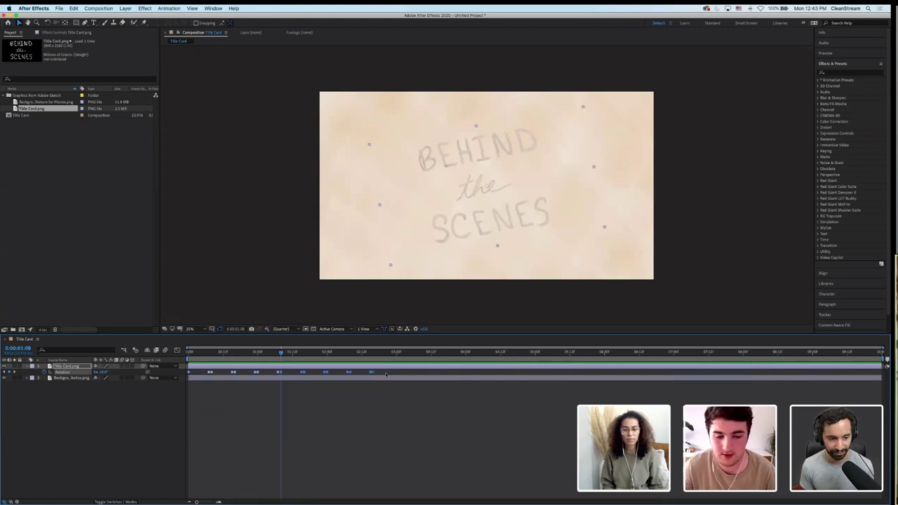
pyautogui.press('super+v')
pyautogui.moveTo(382, 351); pyautogui.dragTo(373, 352)
pyautogui.press('super+v')
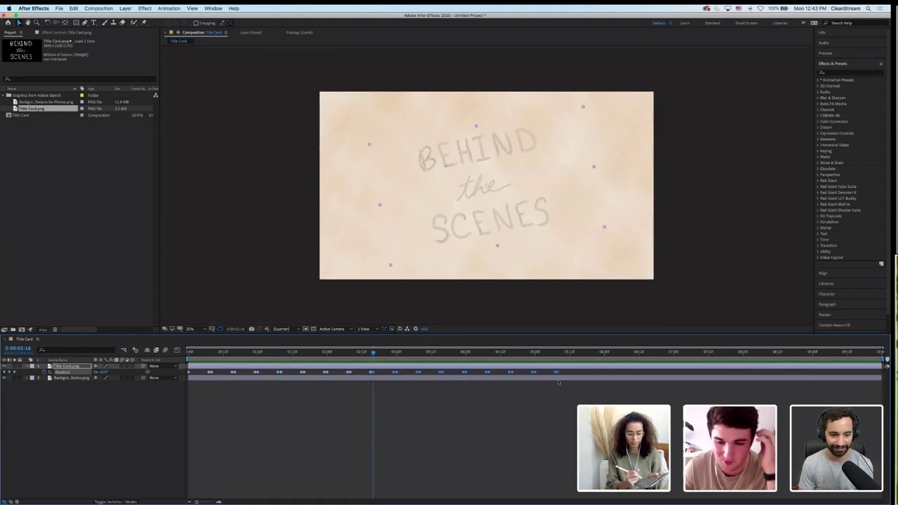
pyautogui.click(558, 353)
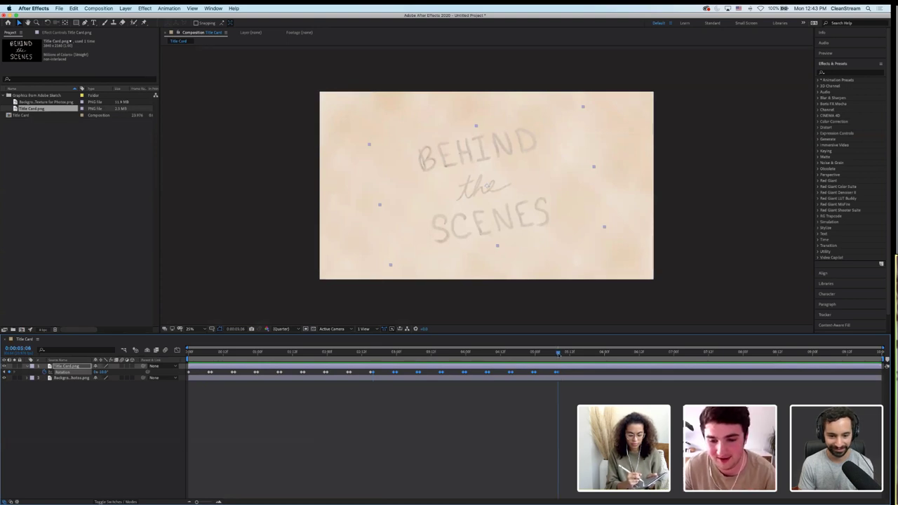
pyautogui.click(743, 352)
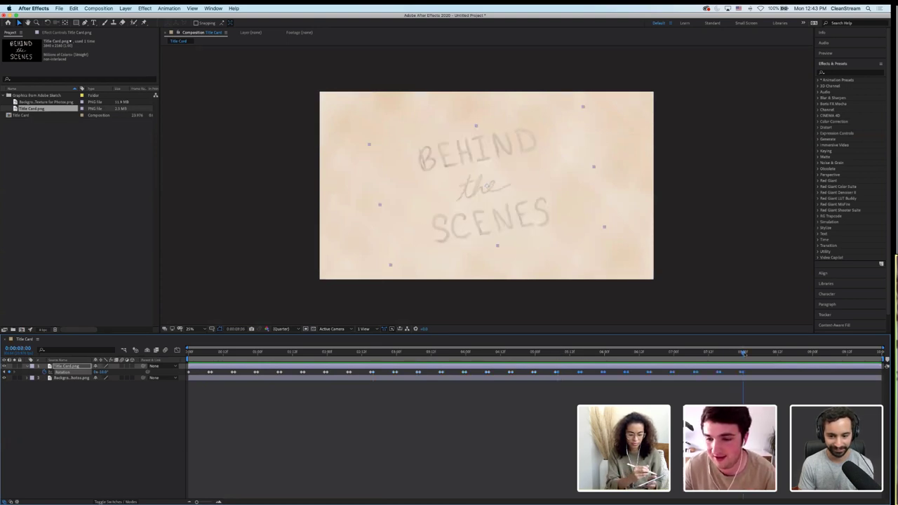
pyautogui.click(528, 461)
pyautogui.press('Home')
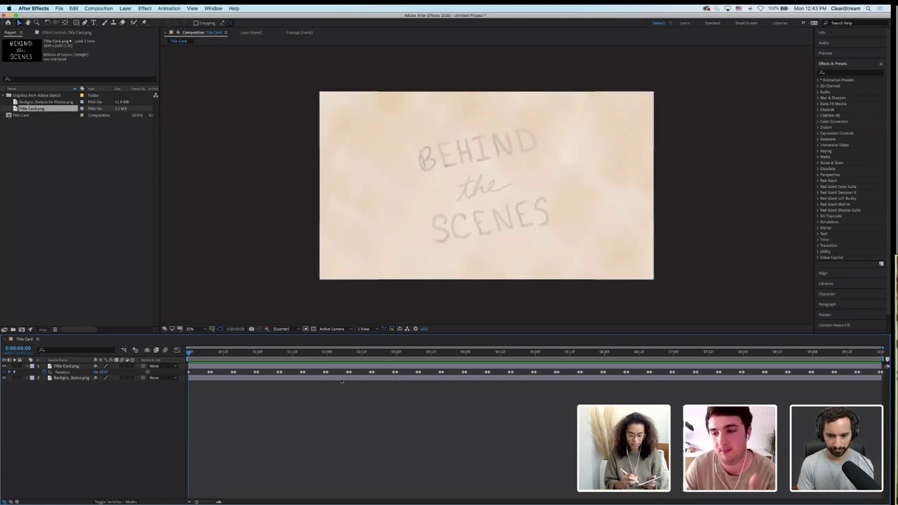
pyautogui.press('space')
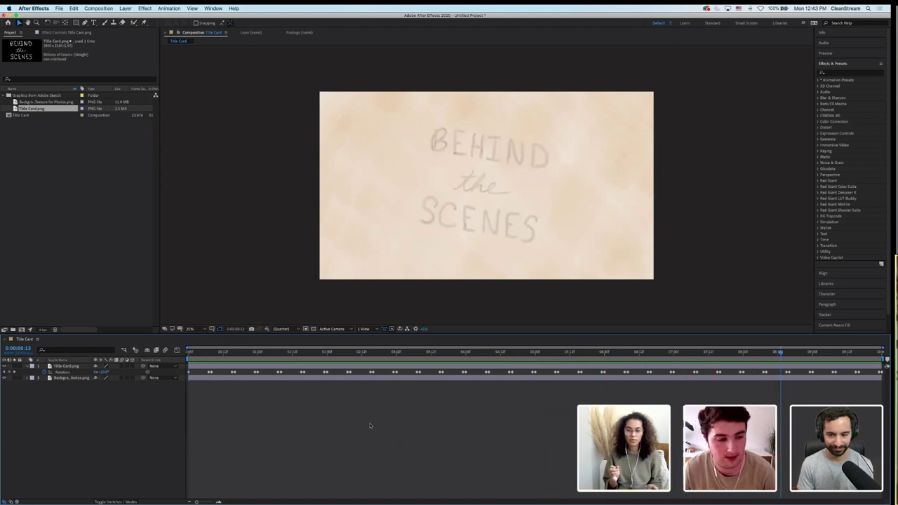
pyautogui.press('Home')
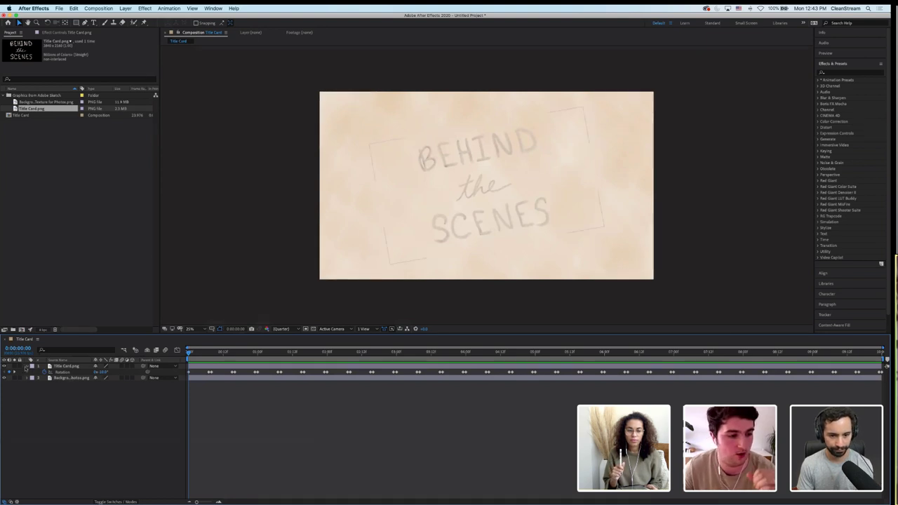
# Apply the Noise effect to the Background Texture layer
pyautogui.click(28, 366)
pyautogui.click(28, 366)
pyautogui.click(28, 366)
pyautogui.click(62, 373)
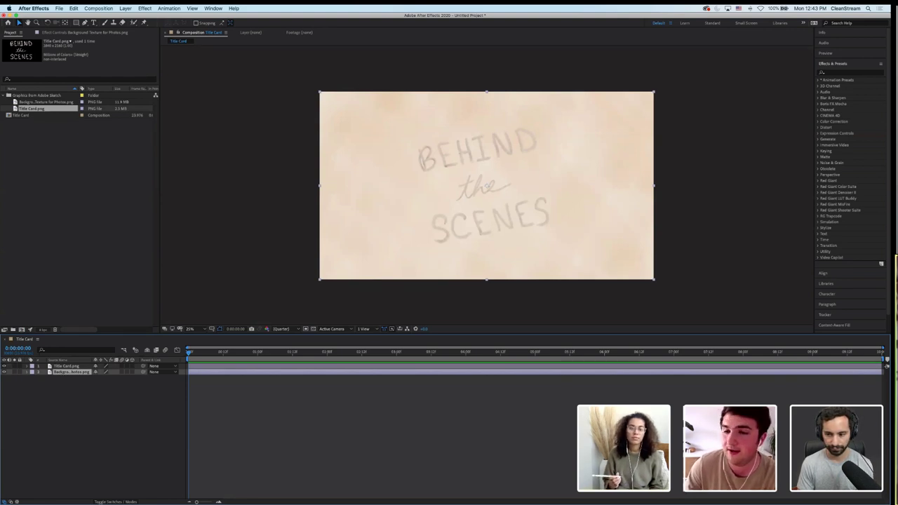
pyautogui.click(822, 73)
pyautogui.write('noise')
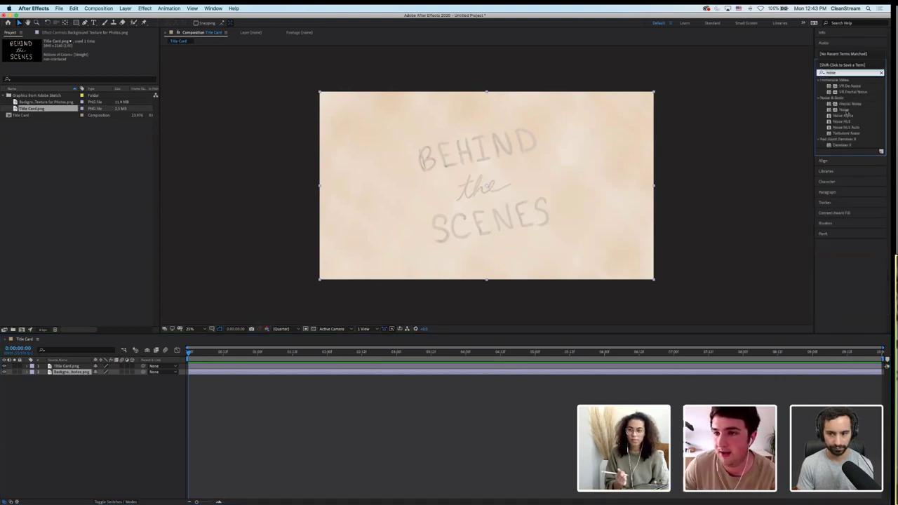
pyautogui.click(848, 111)
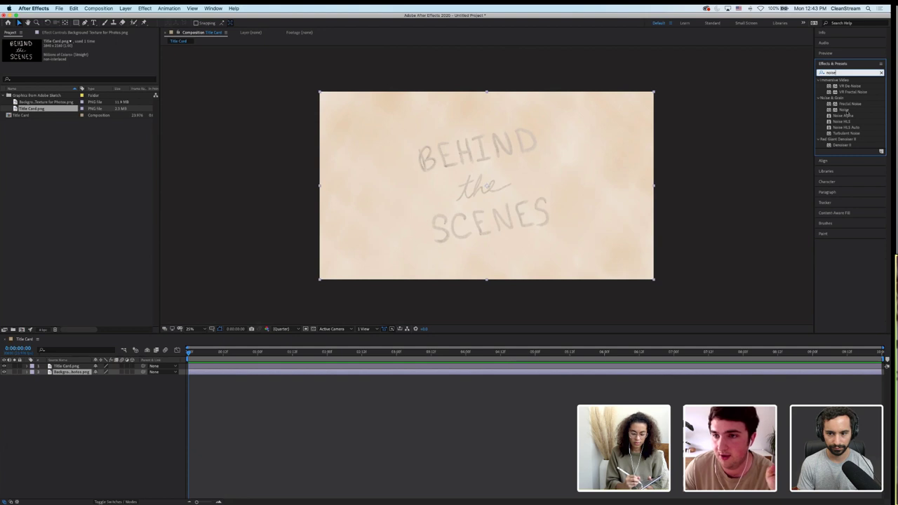
pyautogui.moveTo(847, 112); pyautogui.dragTo(233, 375)
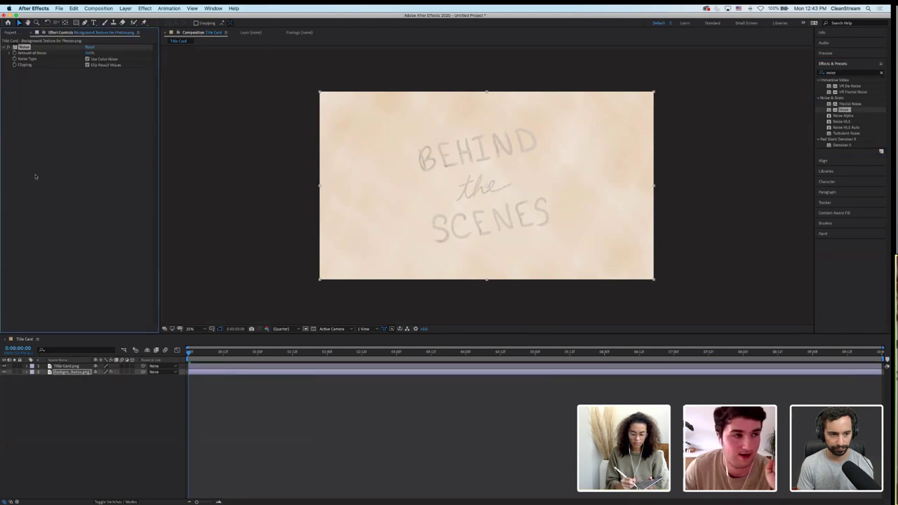
# Set Noise Amount to 1%, preview the soloed background, and bring up Save As
pyautogui.click(90, 54)
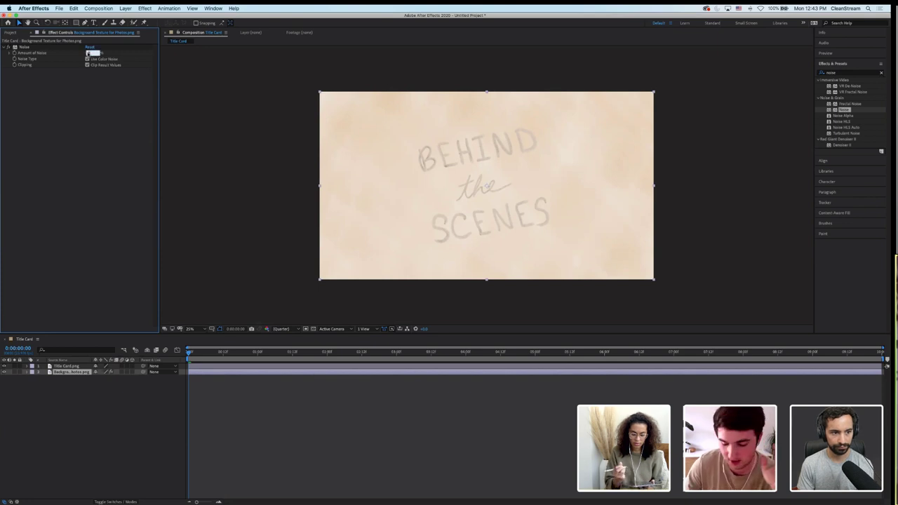
pyautogui.write('1')
pyautogui.press('Return')
pyautogui.click(277, 295)
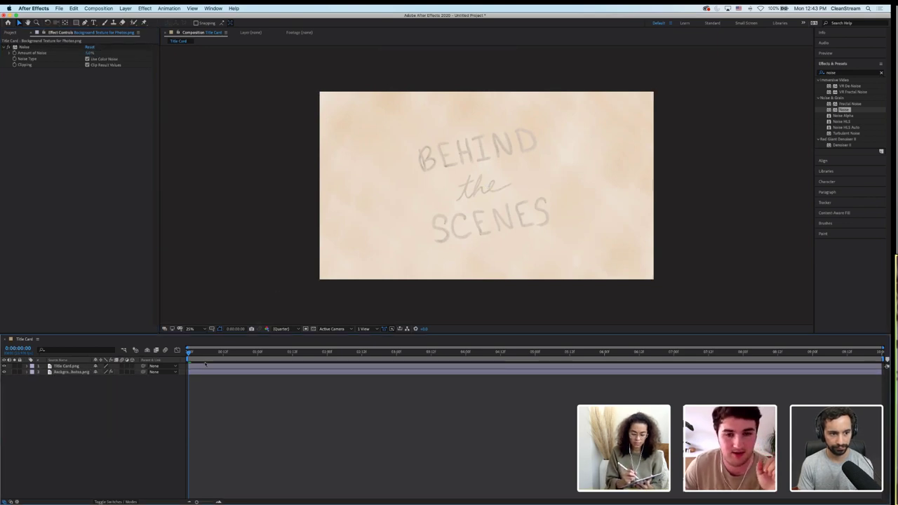
pyautogui.click(14, 372)
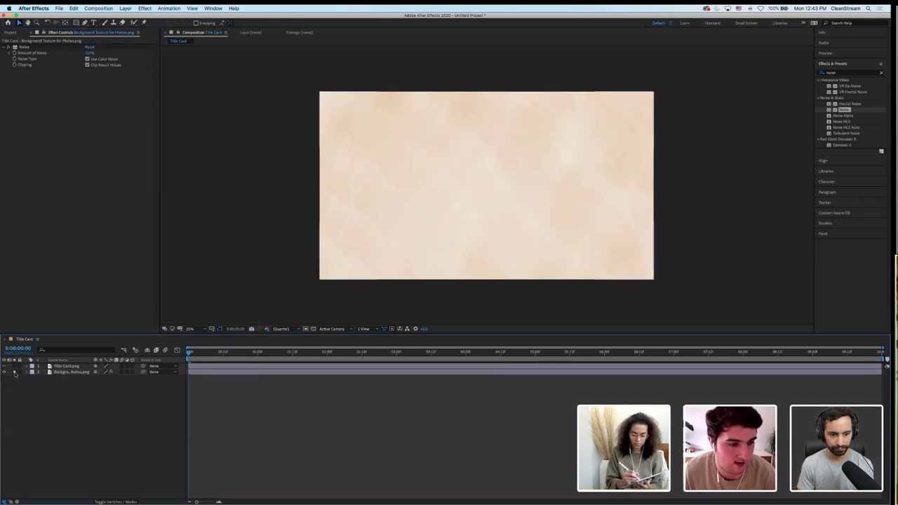
pyautogui.press('space')
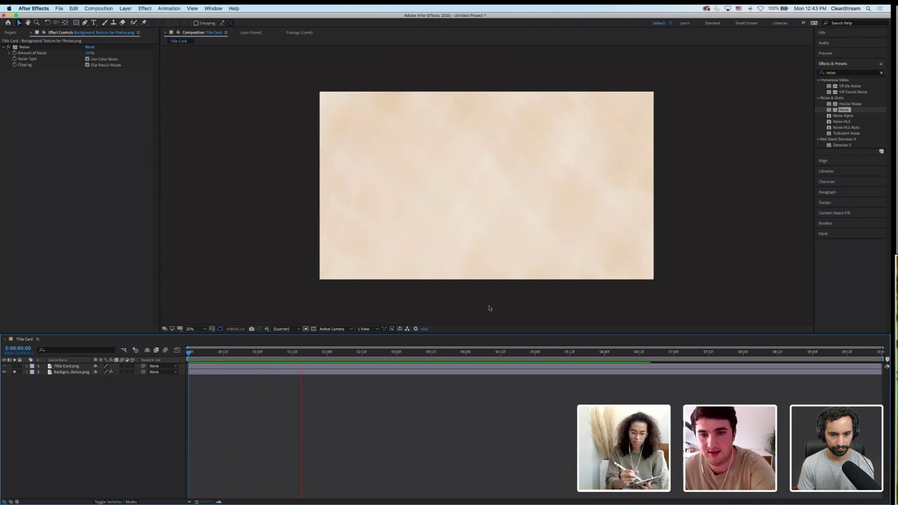
pyautogui.click(15, 373)
pyautogui.press('Home')
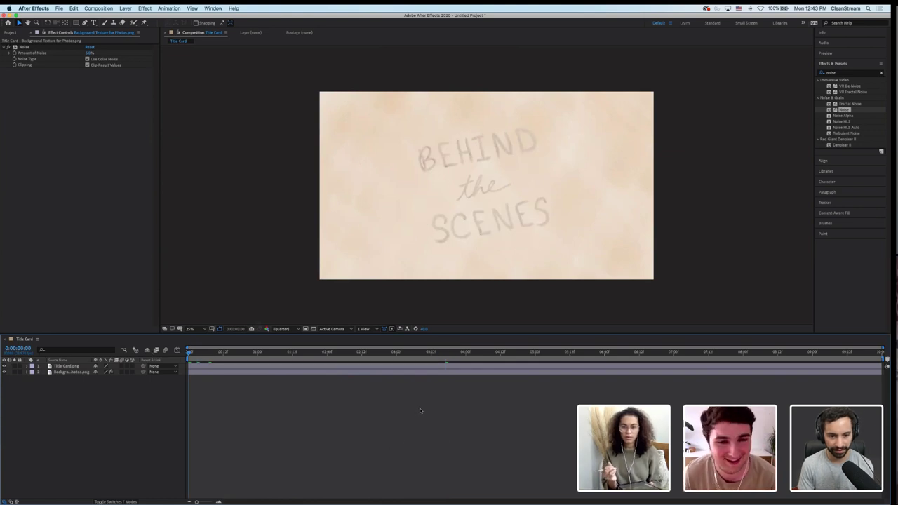
pyautogui.press('super+s')
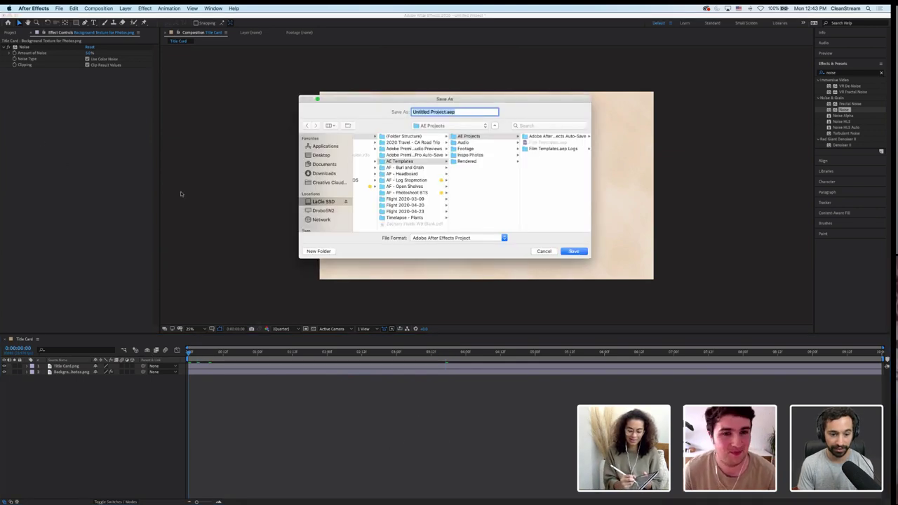
# Save the project as Photoshoot BTS AE.aep
pyautogui.click(447, 112)
pyautogui.moveTo(446, 112); pyautogui.dragTo(386, 113)
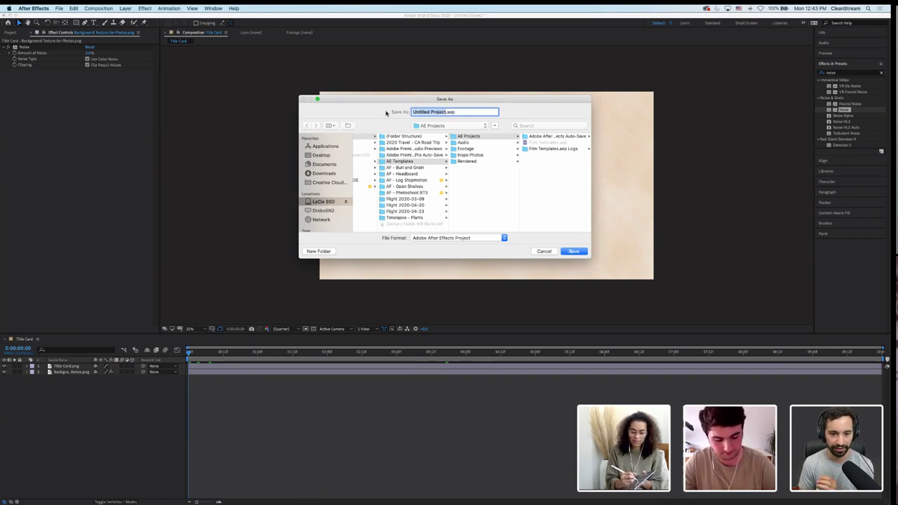
pyautogui.write('fhotoshoot BTS')
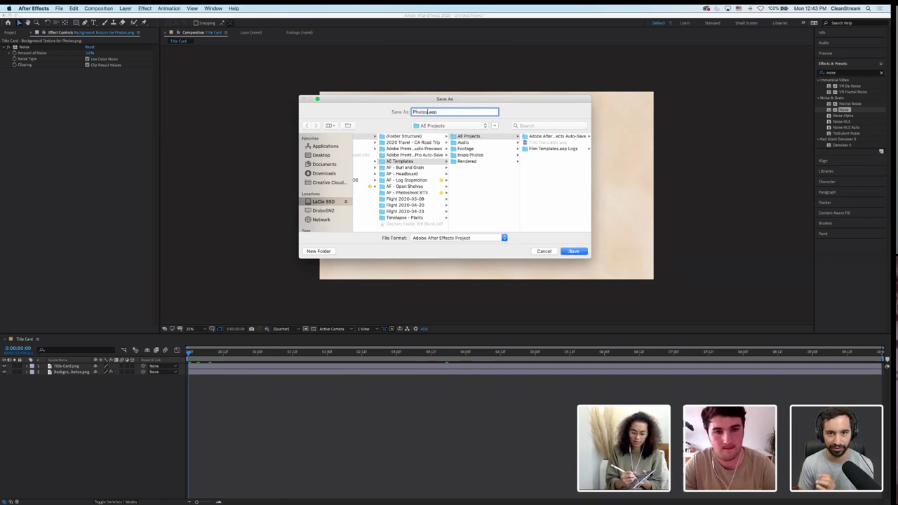
pyautogui.write(' AE')
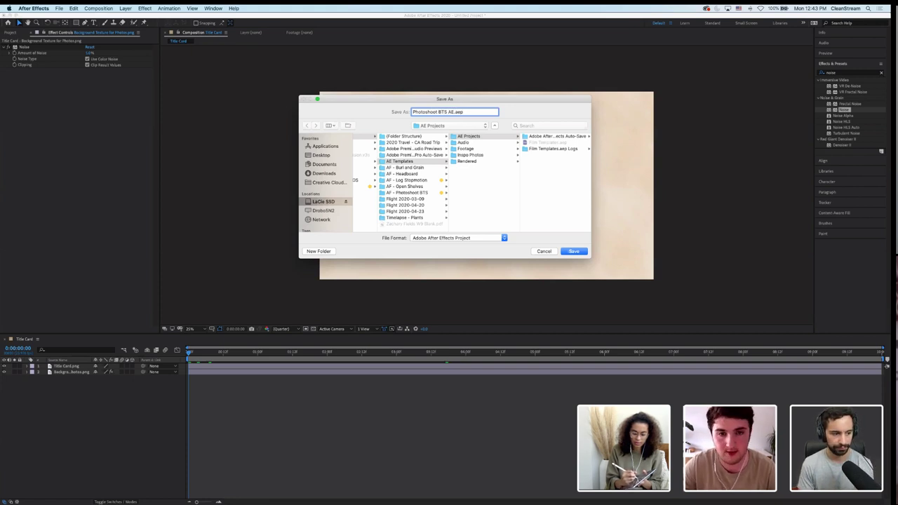
pyautogui.press('Return')
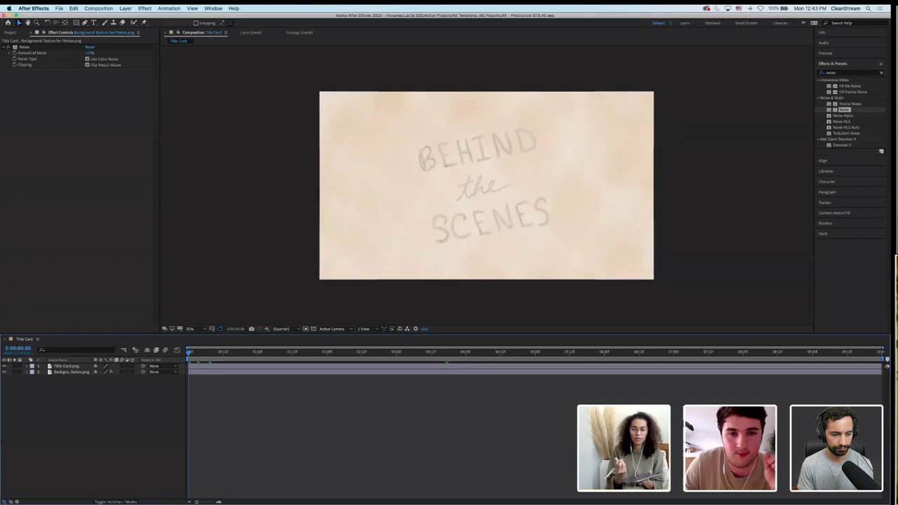
# Select the Title Card composition in the Project panel and switch to Premiere Pro
pyautogui.click(7, 33)
pyautogui.click(57, 165)
pyautogui.click(25, 116)
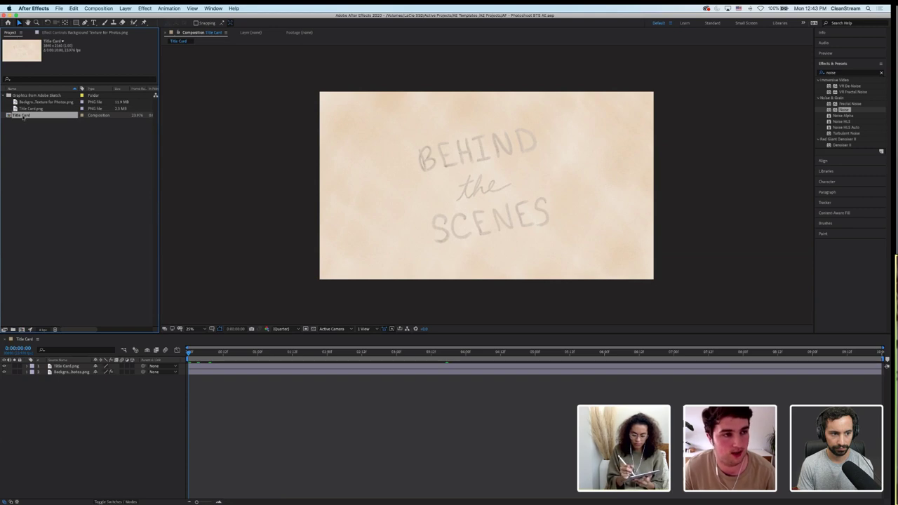
pyautogui.press('super+Tab')
pyautogui.press('super+Tab')
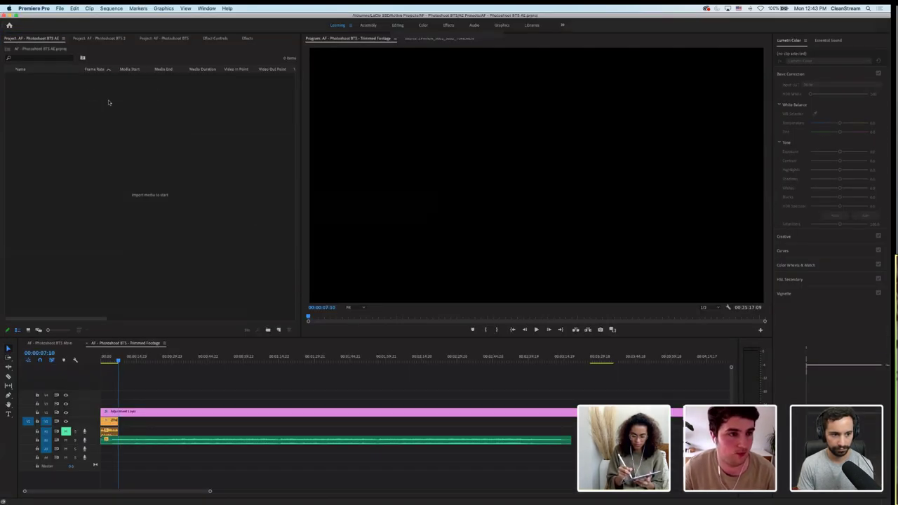
# Paste the Title Card comp into the Premiere project as a Dynamic Link, then return to After Effects
pyautogui.click(108, 100)
pyautogui.press('super+v')
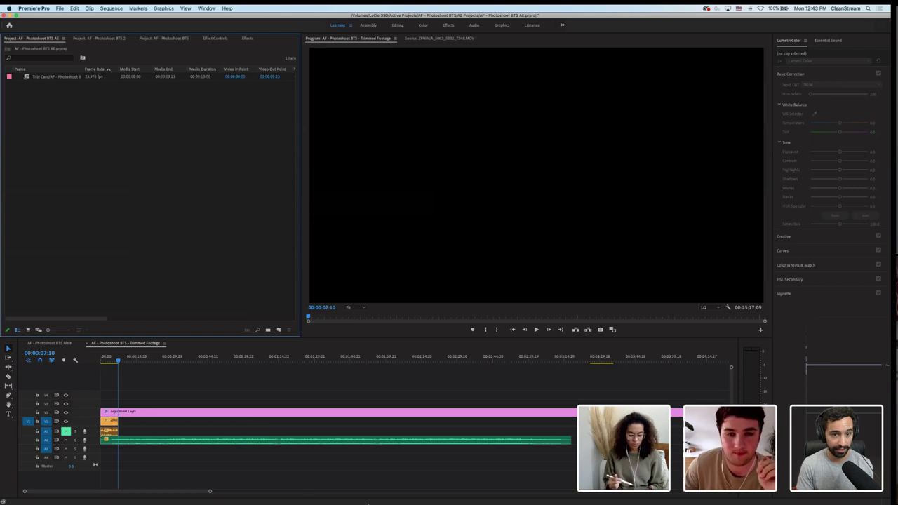
pyautogui.moveTo(379, 499)
pyautogui.click(354, 480)
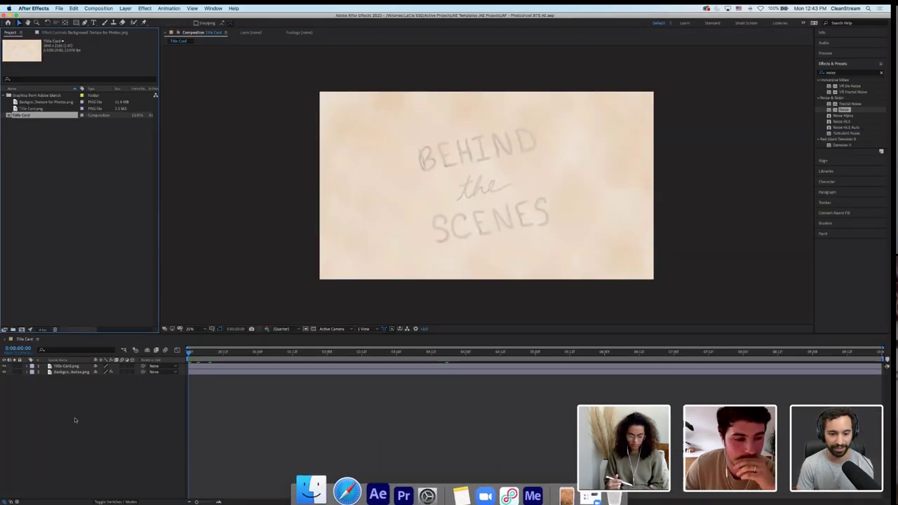
# Edit the title's Rotation wiggle expression and preview the animation
pyautogui.click(28, 366)
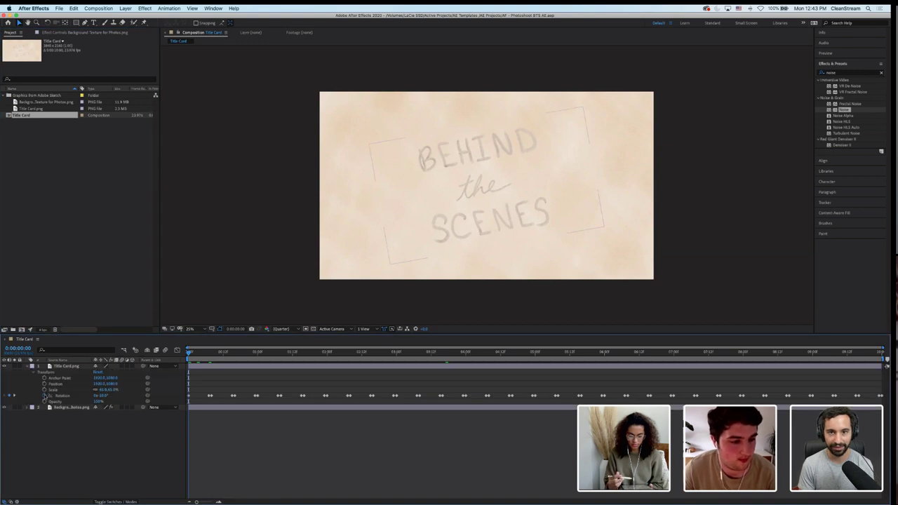
pyautogui.click(92, 404)
pyautogui.write('wiggle(4')
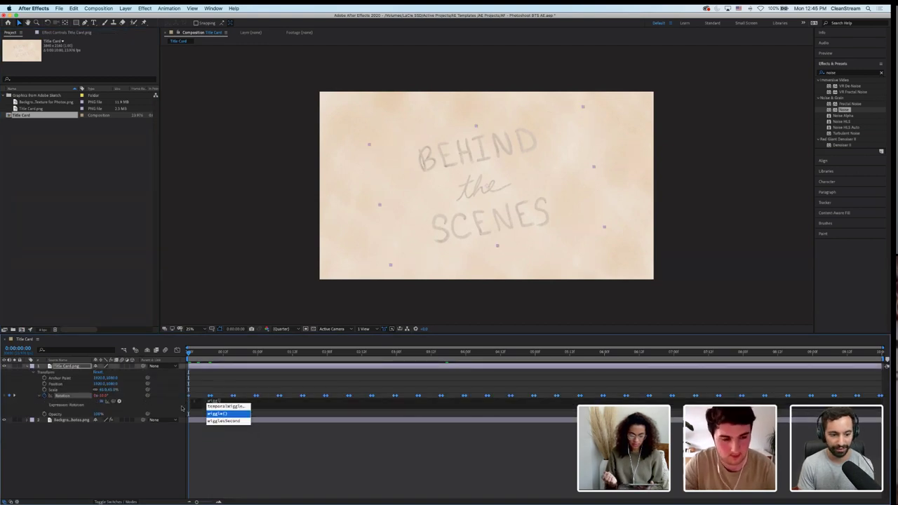
pyautogui.write(',')
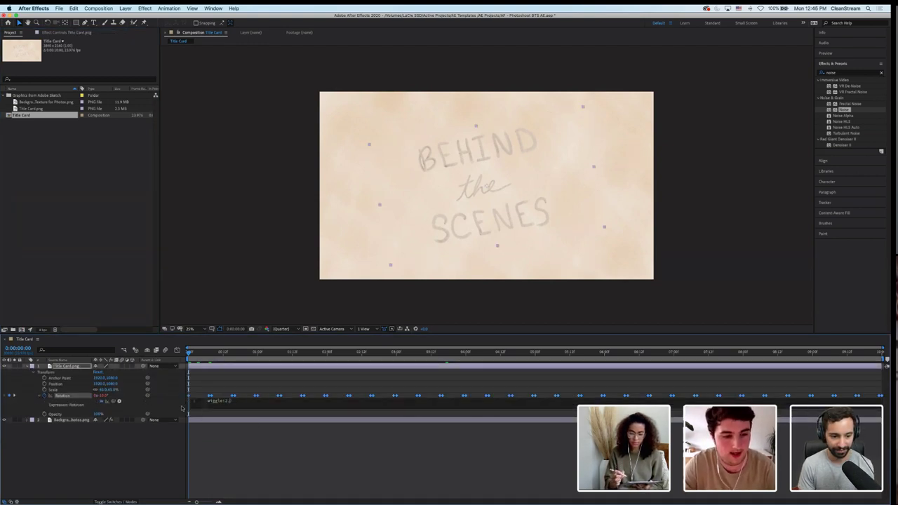
pyautogui.write('15')
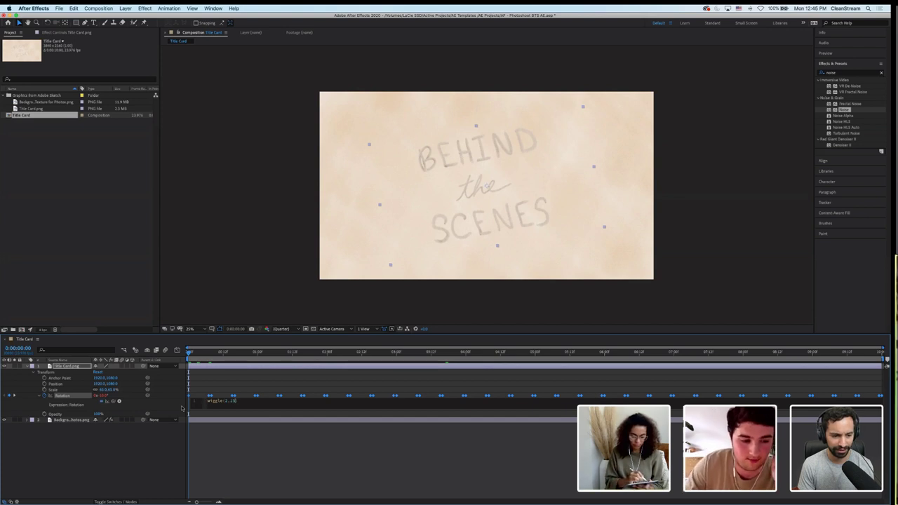
pyautogui.click(181, 409)
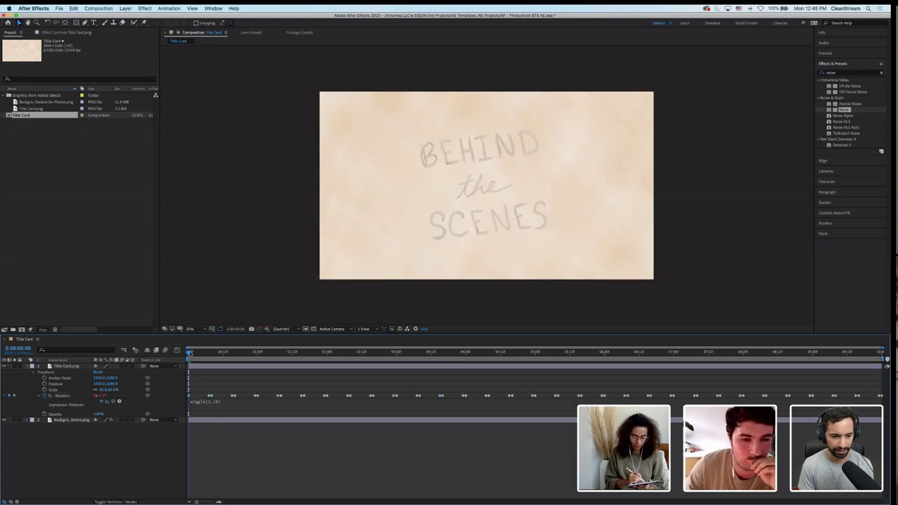
pyautogui.press('space')
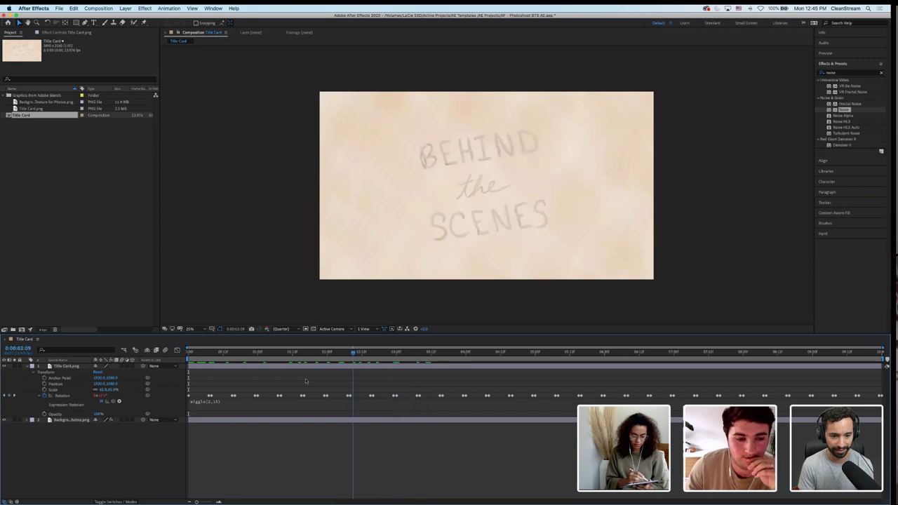
pyautogui.press('space')
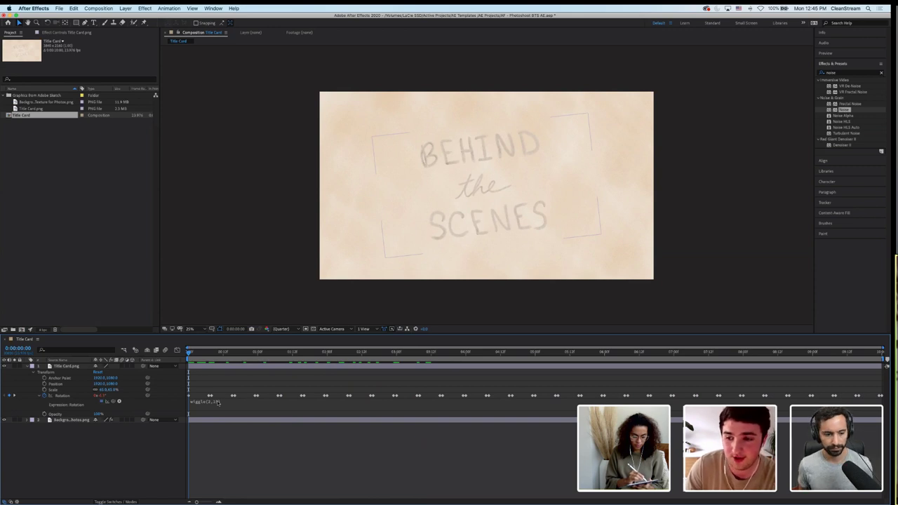
pyautogui.press('space')
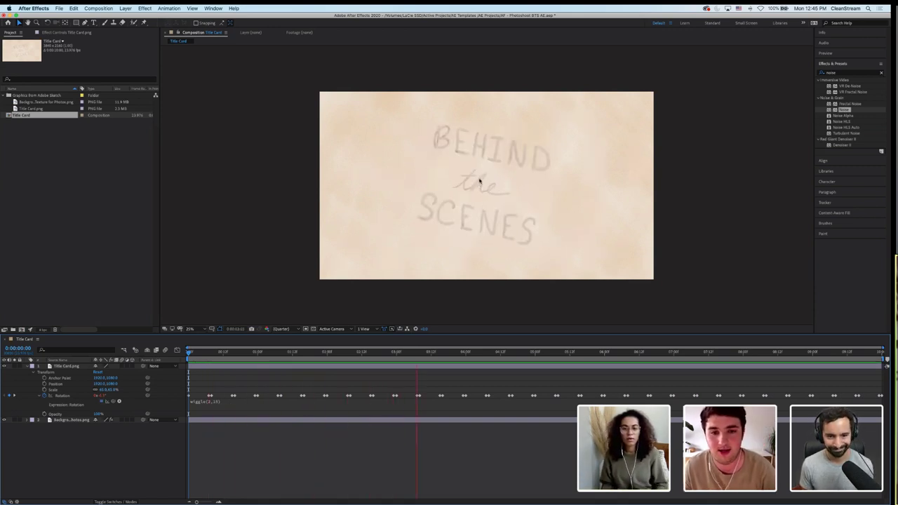
pyautogui.press('space')
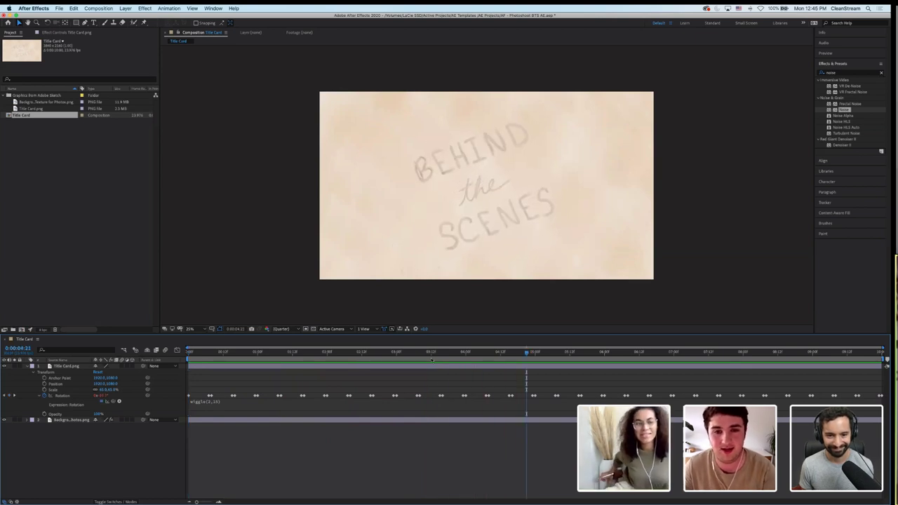
# Delete the wiggle expression from the title's Rotation and switch back to Premiere Pro
pyautogui.click(231, 367)
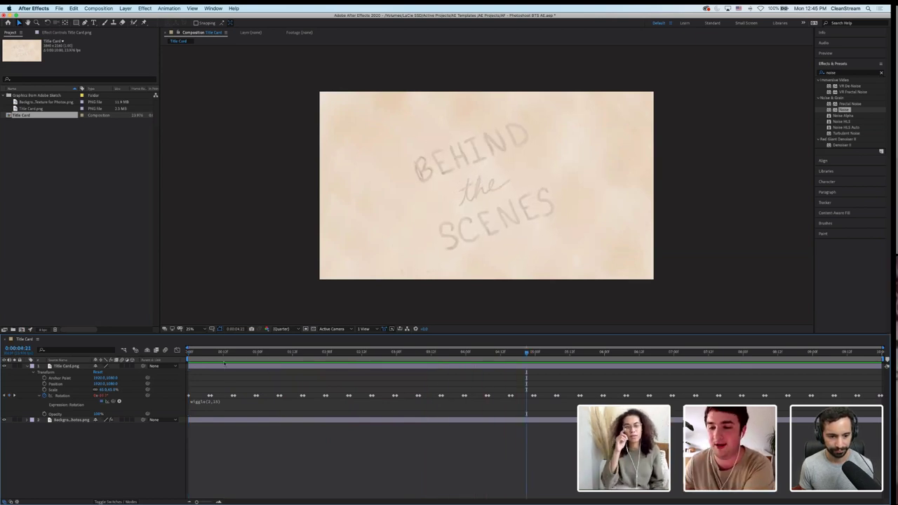
pyautogui.click(226, 403)
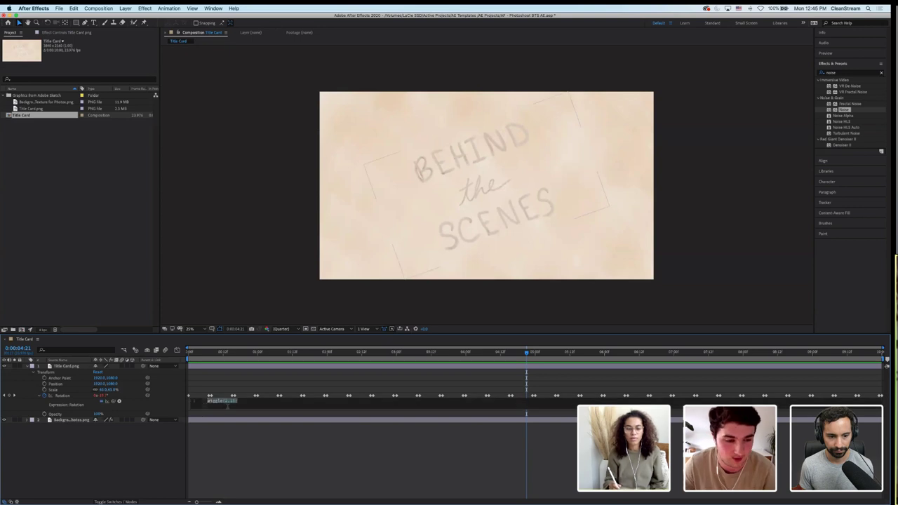
pyautogui.press('BackSpace')
pyautogui.click(231, 464)
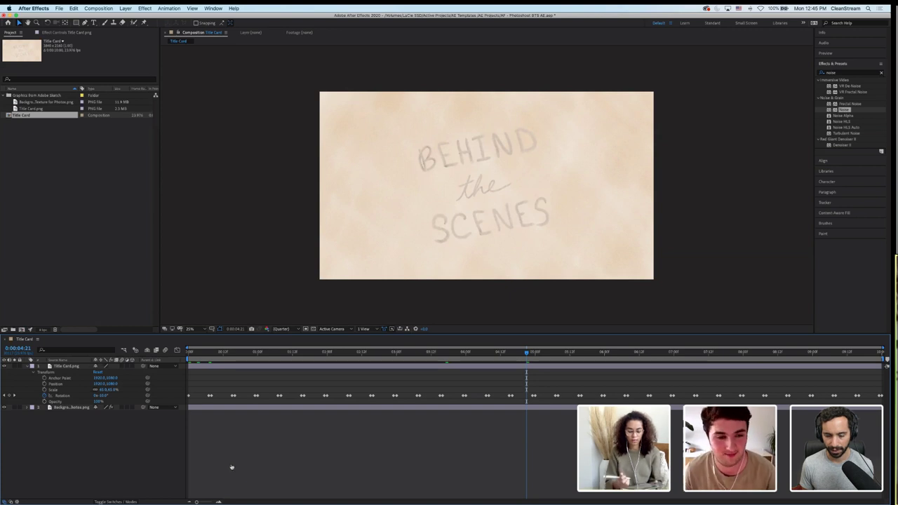
pyautogui.press('super+Tab')
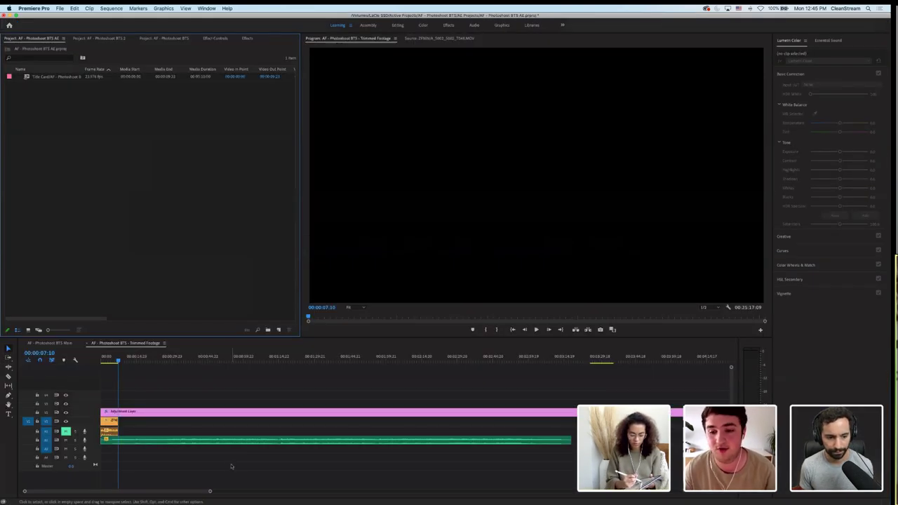
# Place the Title Card comp on V3 above the adjustment layer after briefly trying V2
pyautogui.click(158, 391)
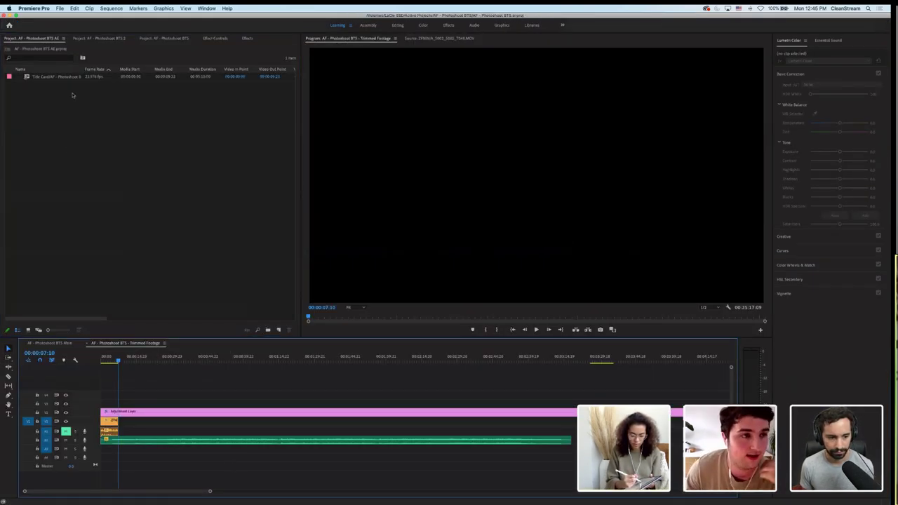
pyautogui.moveTo(70, 76); pyautogui.dragTo(130, 404)
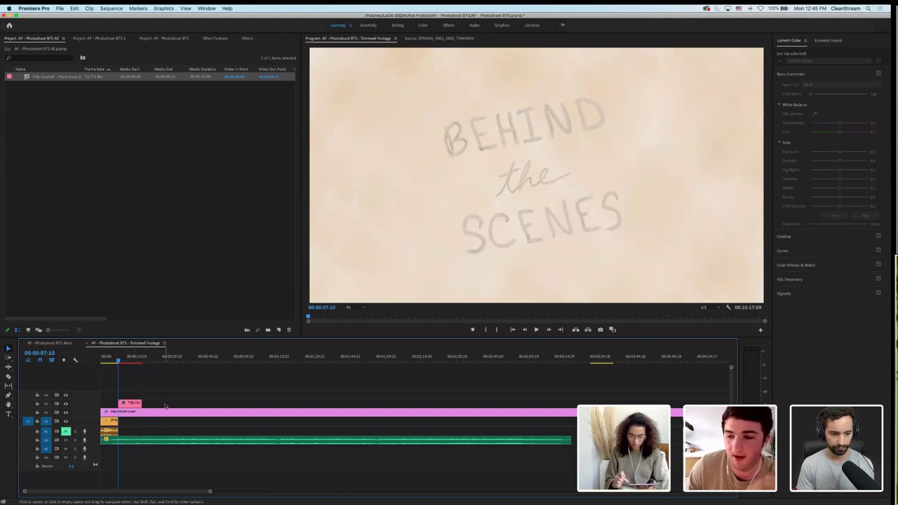
pyautogui.moveTo(139, 403); pyautogui.dragTo(143, 413)
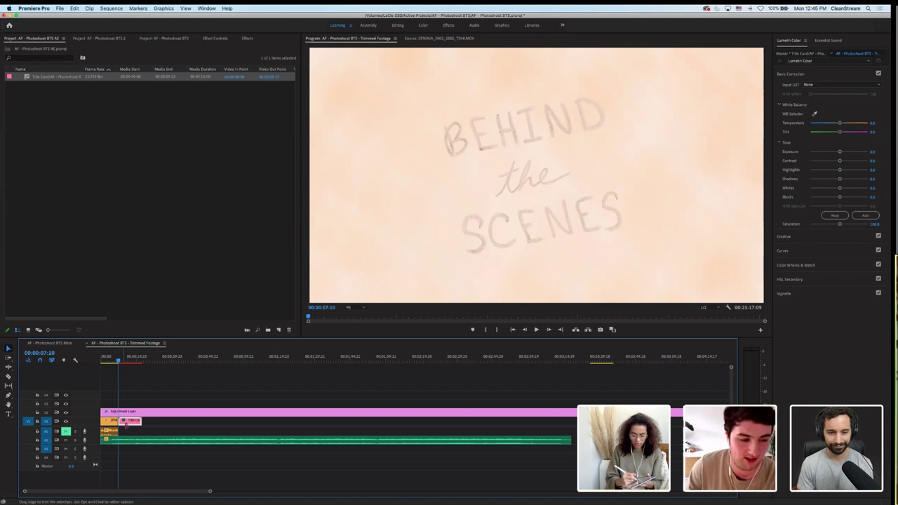
pyautogui.moveTo(127, 422); pyautogui.dragTo(129, 404)
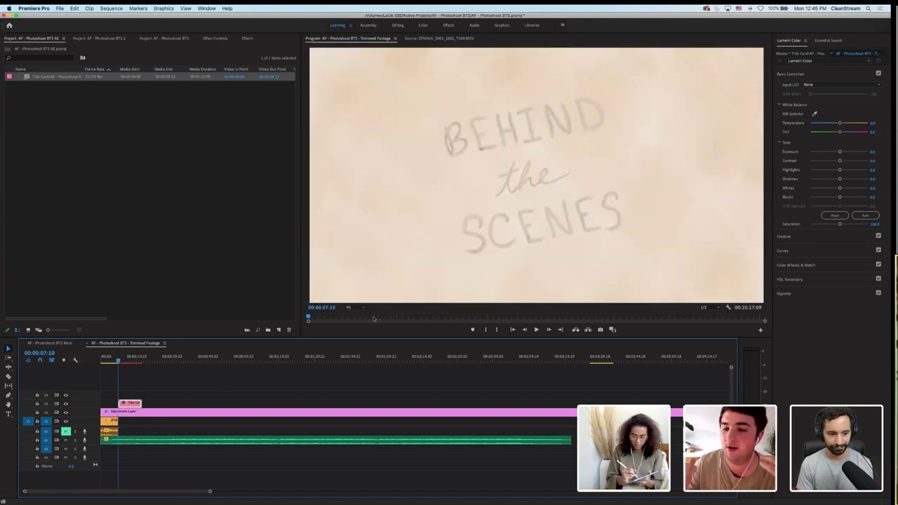
# Play the sequence from the start and trim the title card's end to 00:00:07:19
pyautogui.click(207, 358)
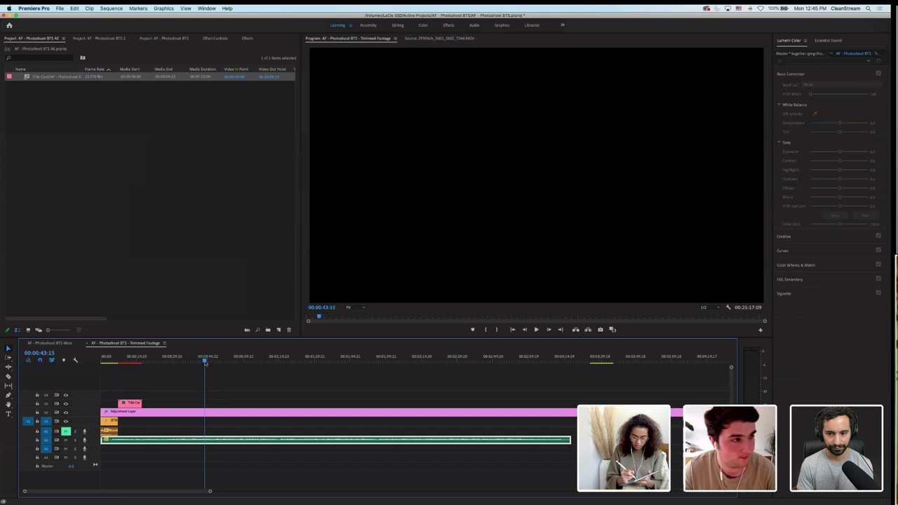
pyautogui.click(118, 358)
pyautogui.press('Home')
pyautogui.press('space')
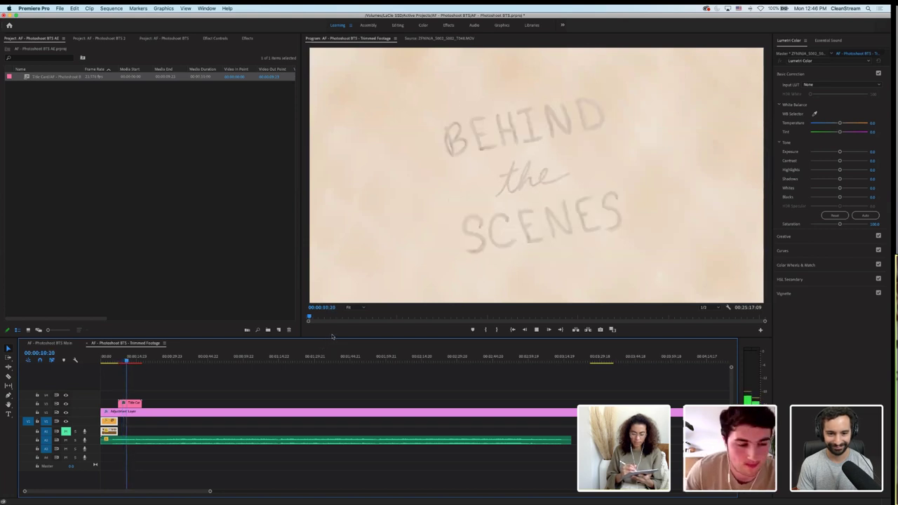
pyautogui.moveTo(141, 404); pyautogui.dragTo(130, 407)
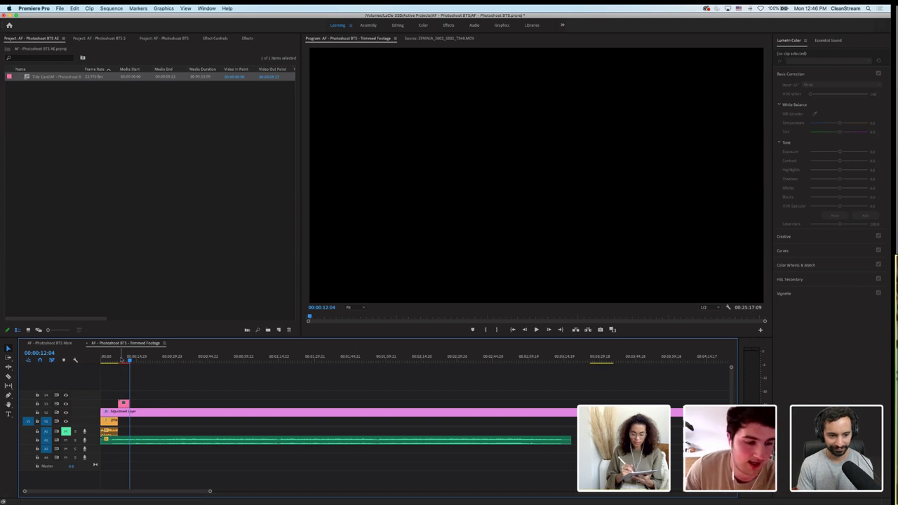
# Scrub and play through the sequence to review the title card and the field shot near 00:03:26
pyautogui.moveTo(122, 359); pyautogui.dragTo(100, 360)
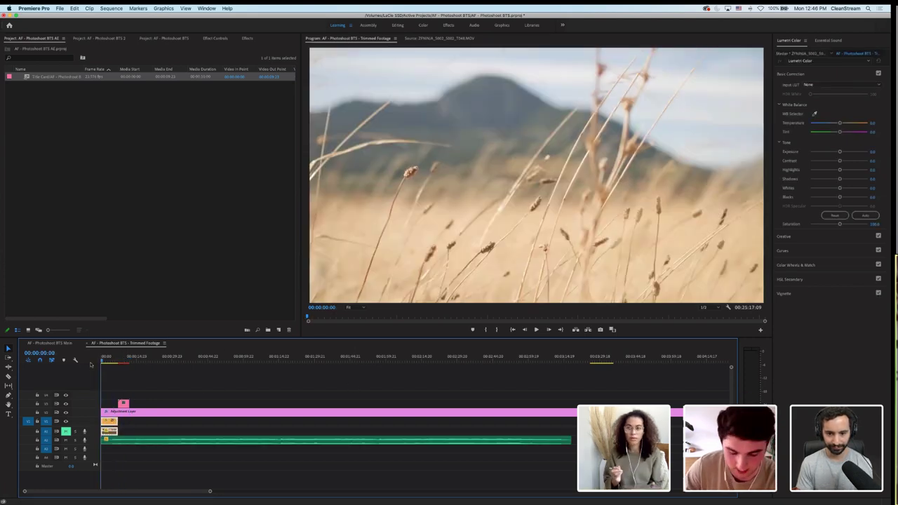
pyautogui.press('=')
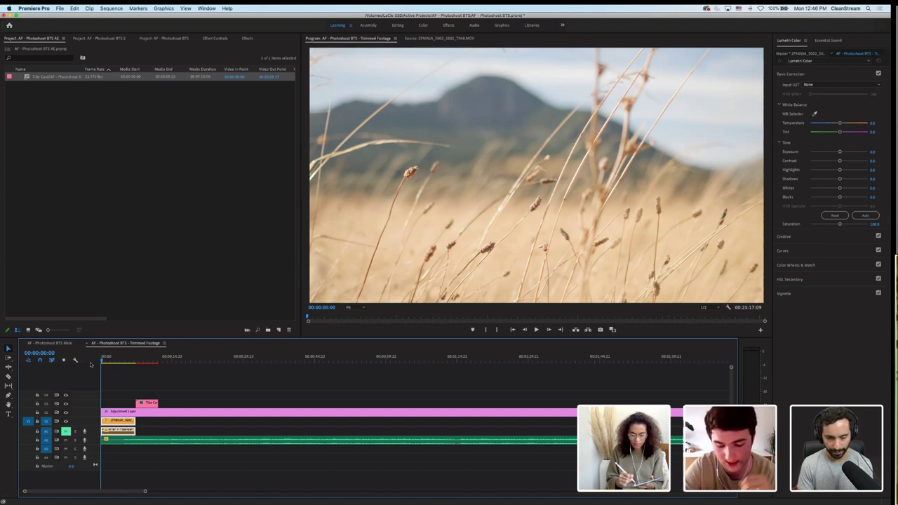
pyautogui.press('-')
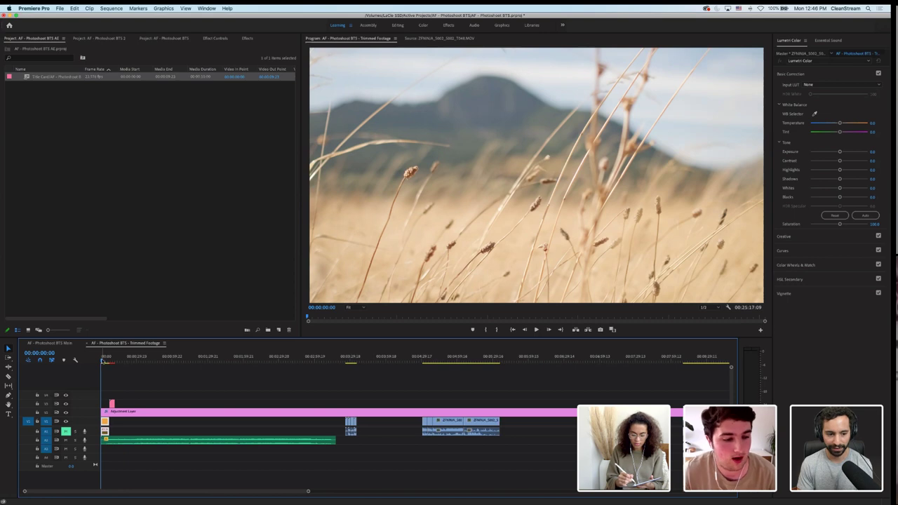
pyautogui.click(103, 360)
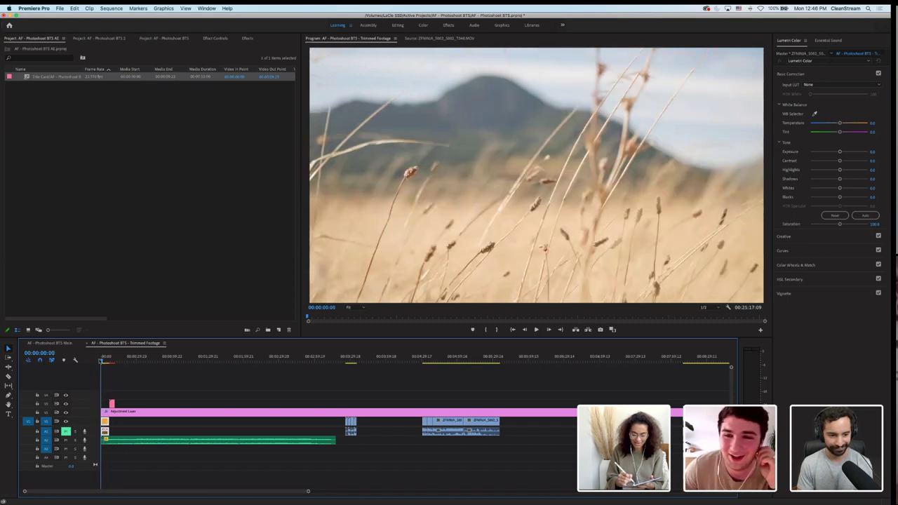
pyautogui.moveTo(102, 360); pyautogui.dragTo(114, 360)
pyautogui.click(294, 384)
pyautogui.hscroll(5, 430, 384)
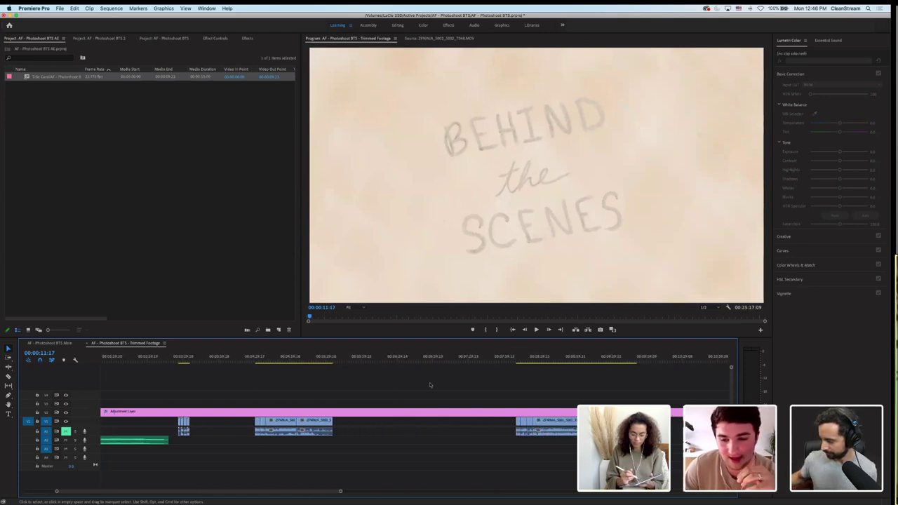
pyautogui.click(181, 360)
pyautogui.moveTo(181, 359); pyautogui.dragTo(187, 362)
pyautogui.press('space')
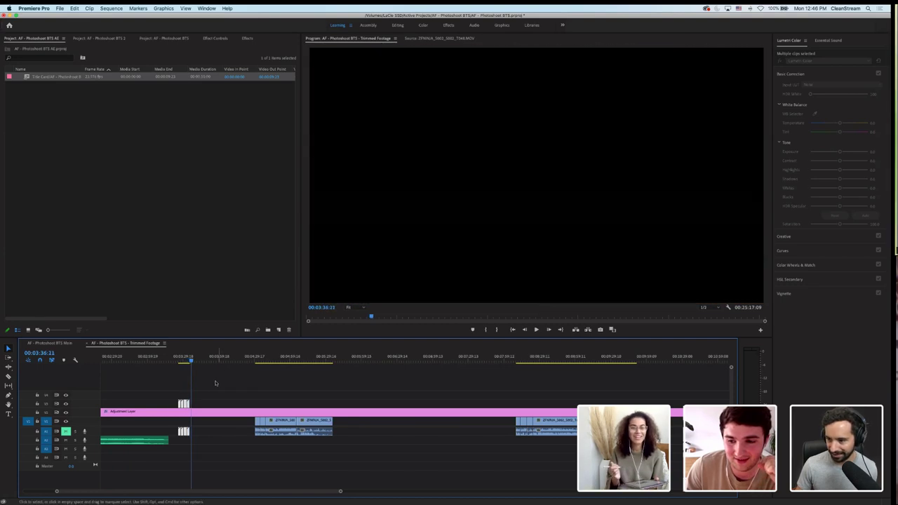
pyautogui.hscroll(-5, 215, 383)
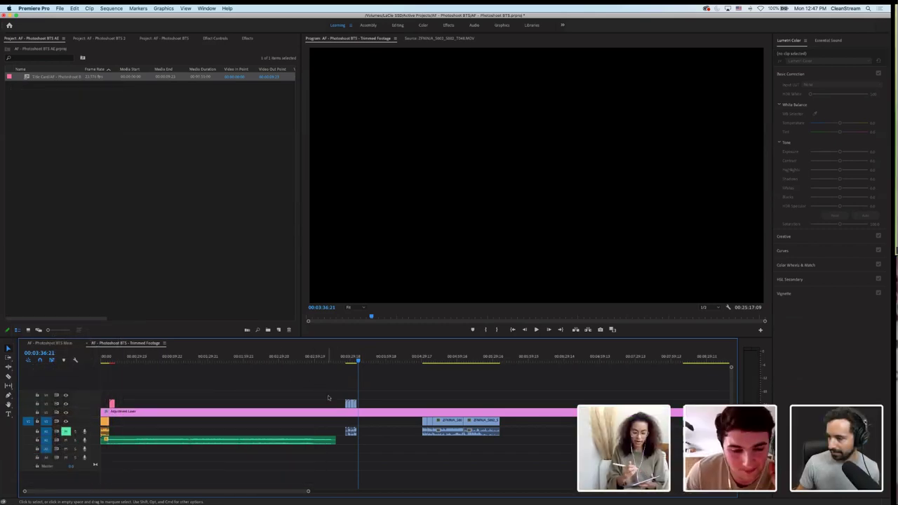
# Move the later IMG clips to just after the title card and zoom the timeline in
pyautogui.moveTo(330, 391); pyautogui.dragTo(351, 411)
pyautogui.moveTo(217, 406); pyautogui.dragTo(115, 406)
pyautogui.click(116, 356)
pyautogui.moveTo(117, 360); pyautogui.dragTo(130, 360)
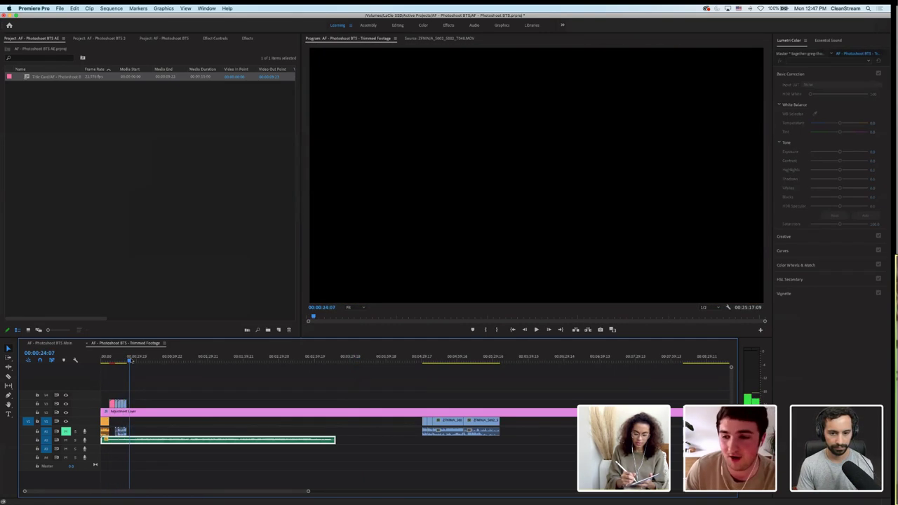
pyautogui.click(116, 361)
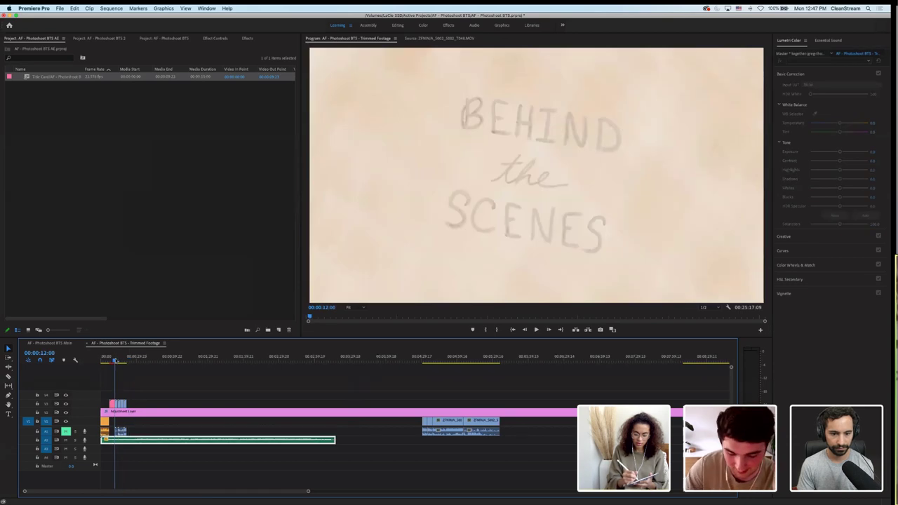
pyautogui.press('=')
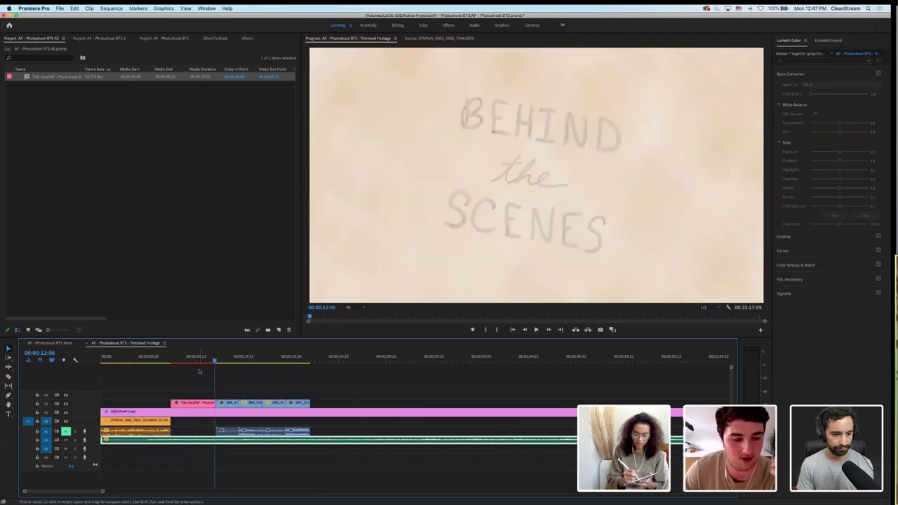
pyautogui.moveTo(209, 361); pyautogui.dragTo(265, 362)
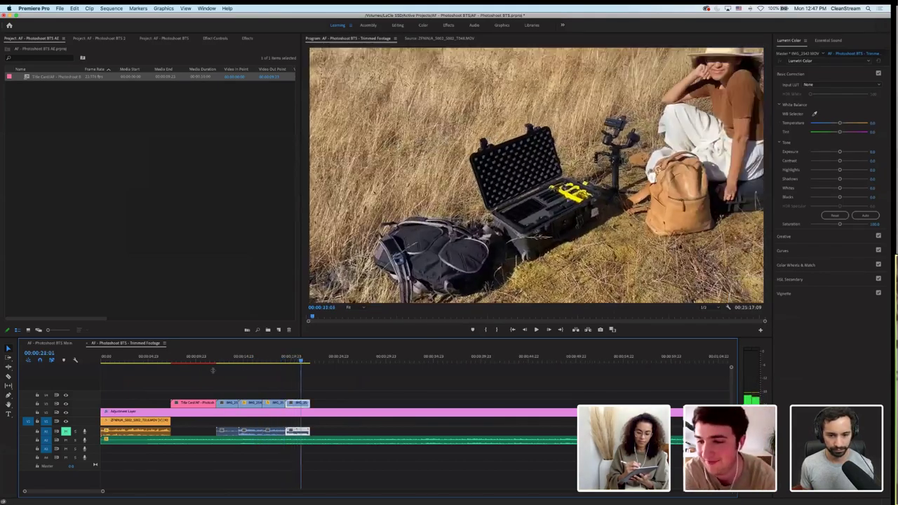
pyautogui.click(212, 366)
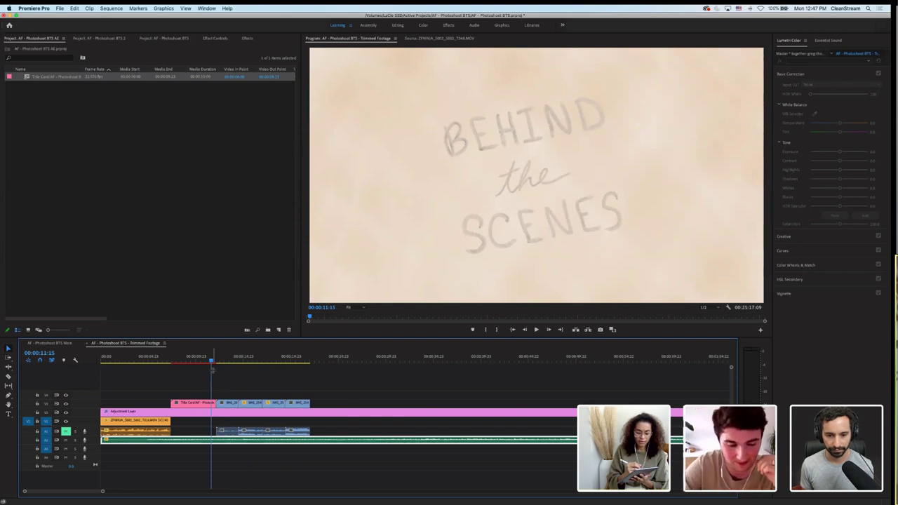
pyautogui.press('=')
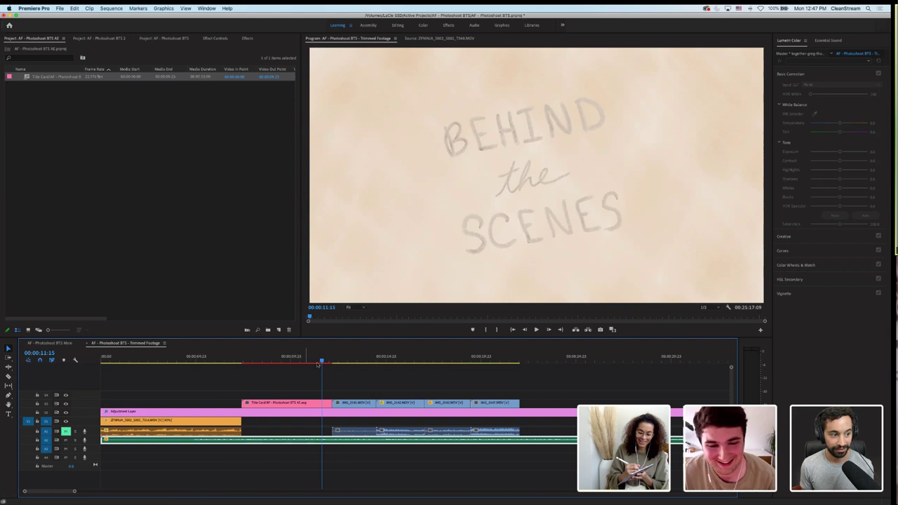
pyautogui.click(360, 387)
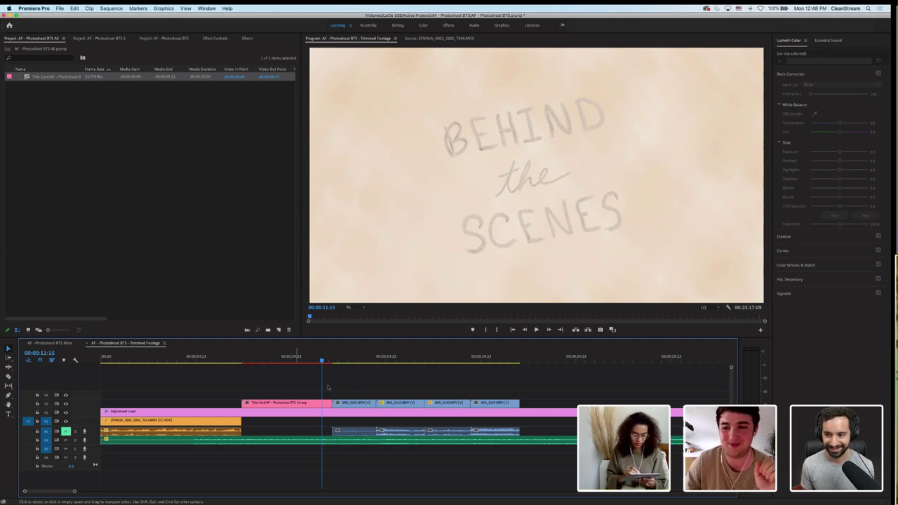
pyautogui.click(334, 358)
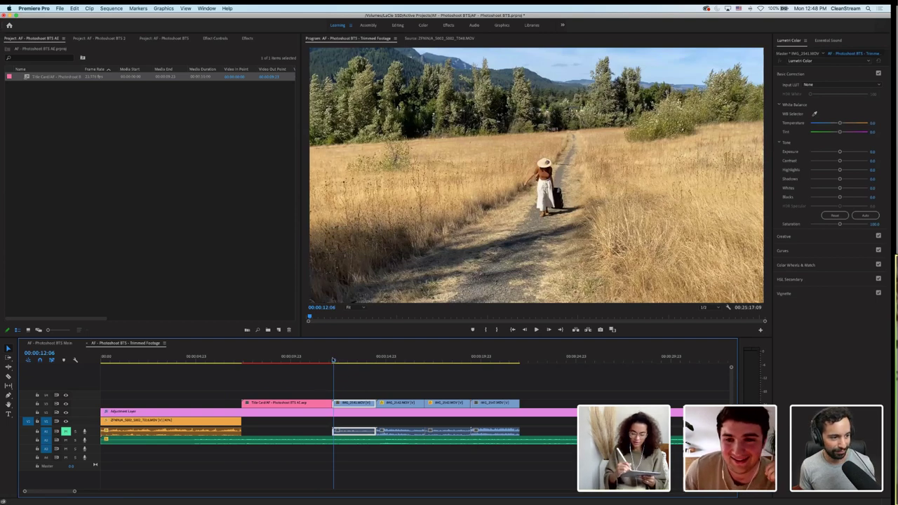
pyautogui.moveTo(333, 360)
pyautogui.mouseDown()
pyautogui.moveTo(325, 361)
pyautogui.moveTo(332, 360)
pyautogui.mouseUp()
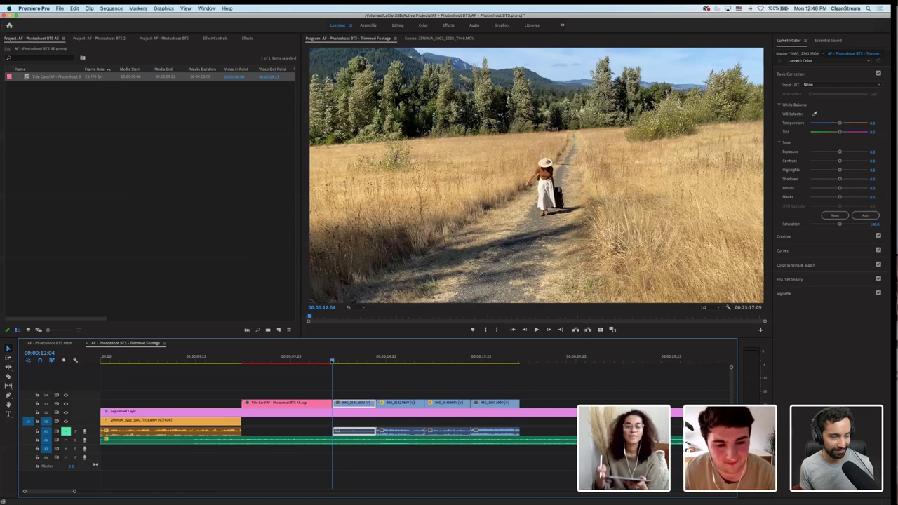
pyautogui.press('space')
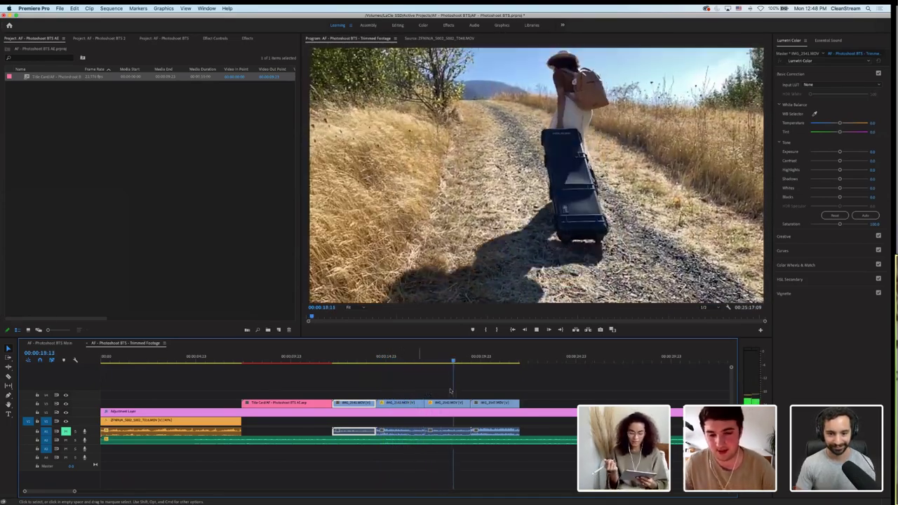
pyautogui.click(334, 361)
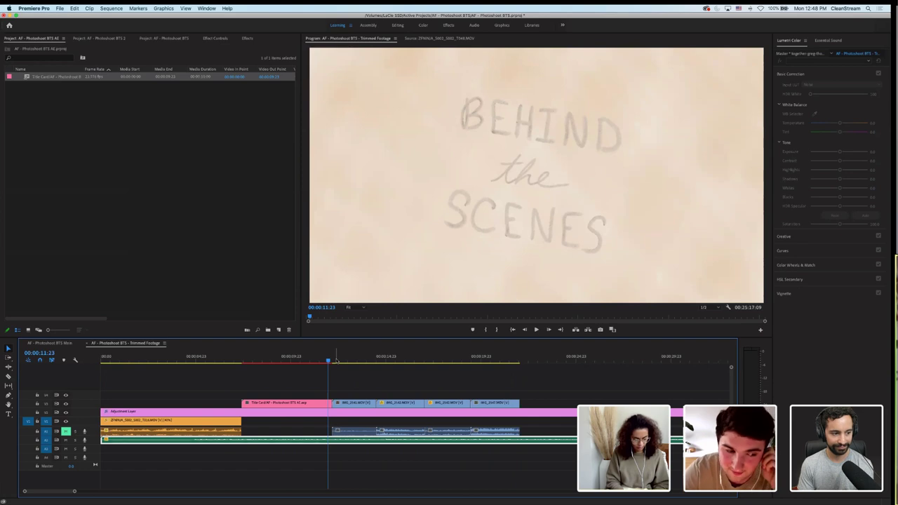
pyautogui.press('space')
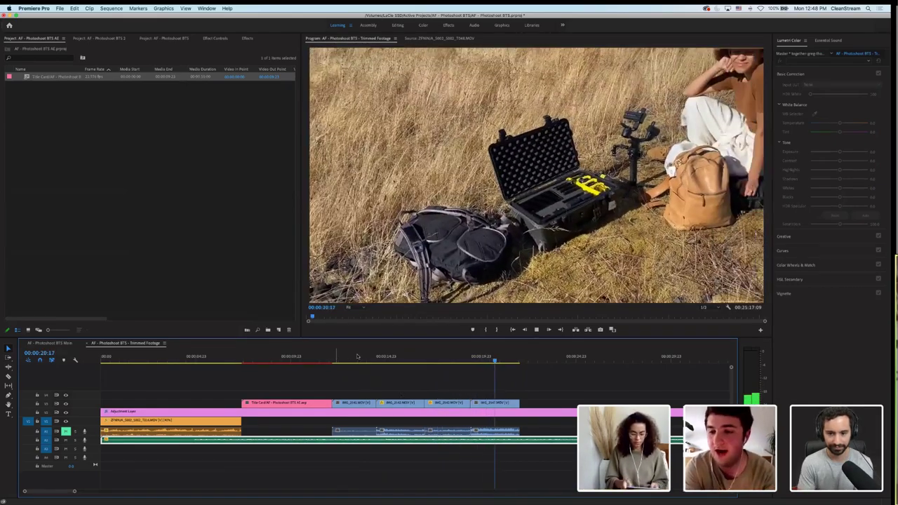
pyautogui.press('space')
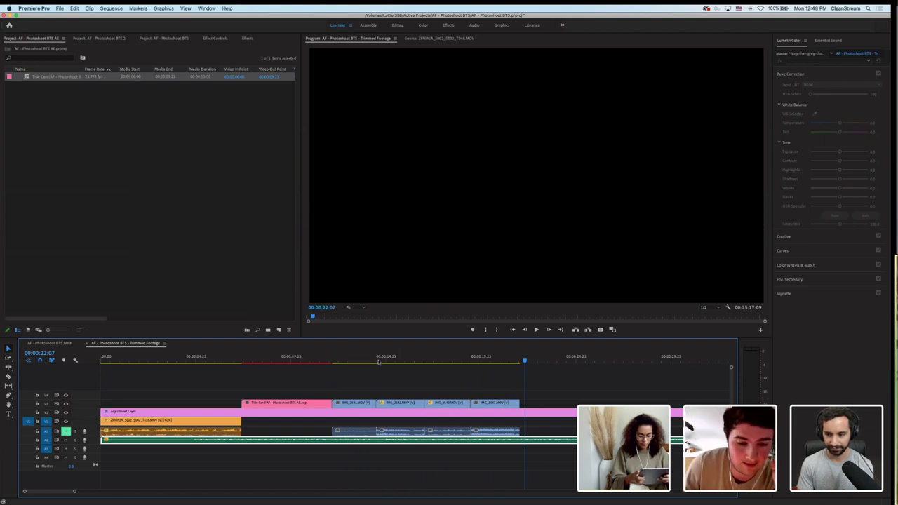
pyautogui.click(353, 357)
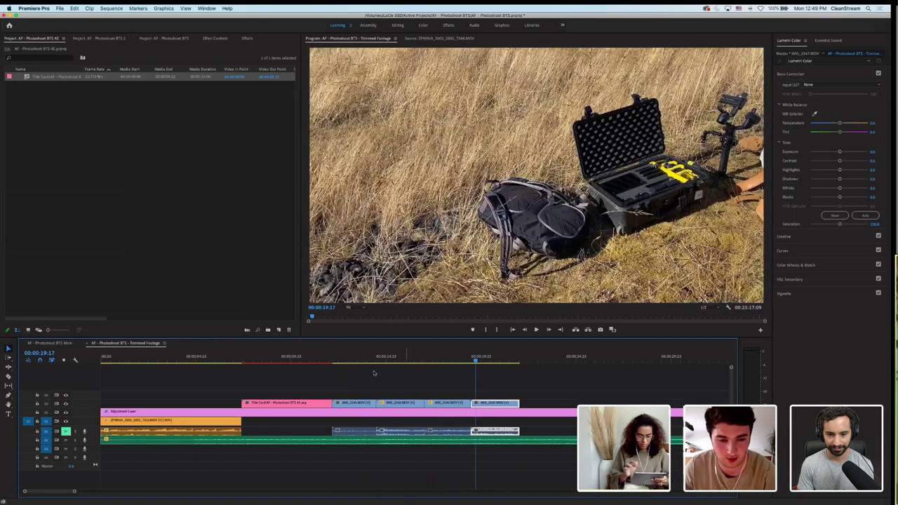
# Move the distant ZFNNA field clips to follow the backpack shots, then zoom back in
pyautogui.scroll(-6, 374, 373)
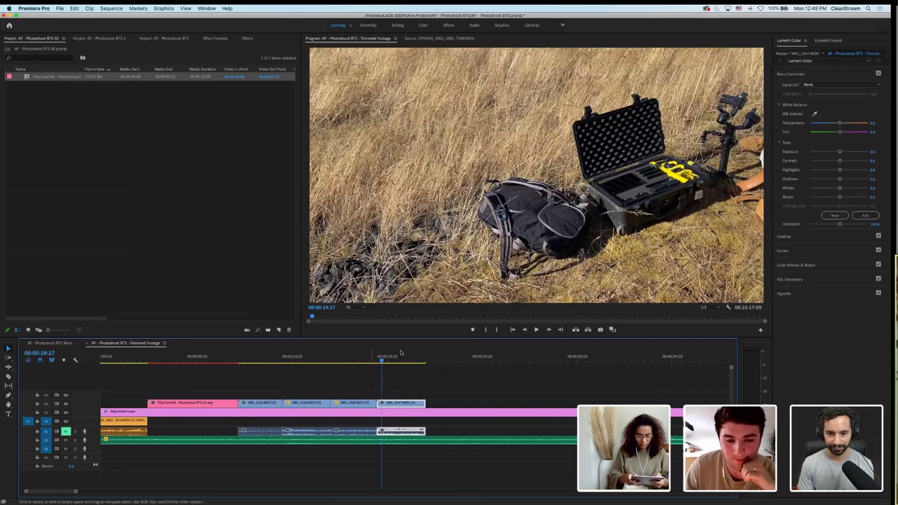
pyautogui.scroll(-5, 421, 357)
pyautogui.click(437, 358)
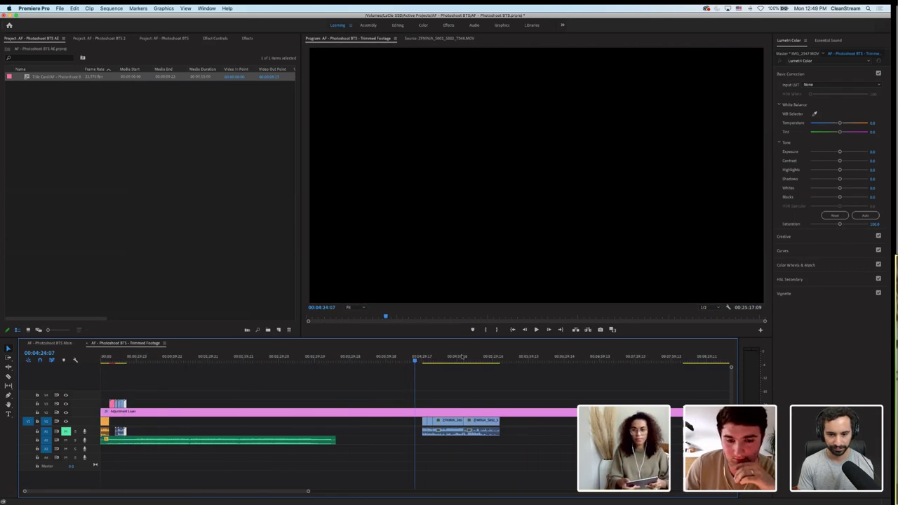
pyautogui.moveTo(476, 357); pyautogui.dragTo(474, 358)
pyautogui.click(443, 422)
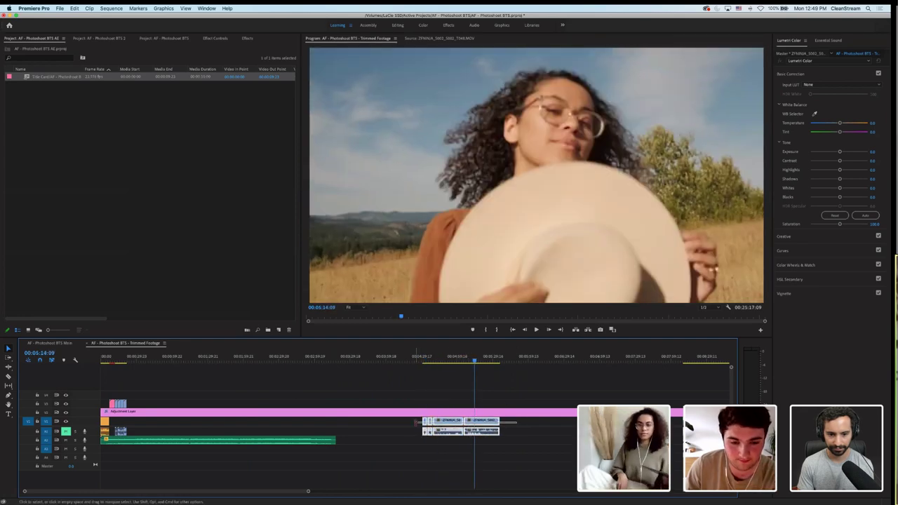
pyautogui.moveTo(442, 422); pyautogui.dragTo(160, 422)
pyautogui.click(133, 358)
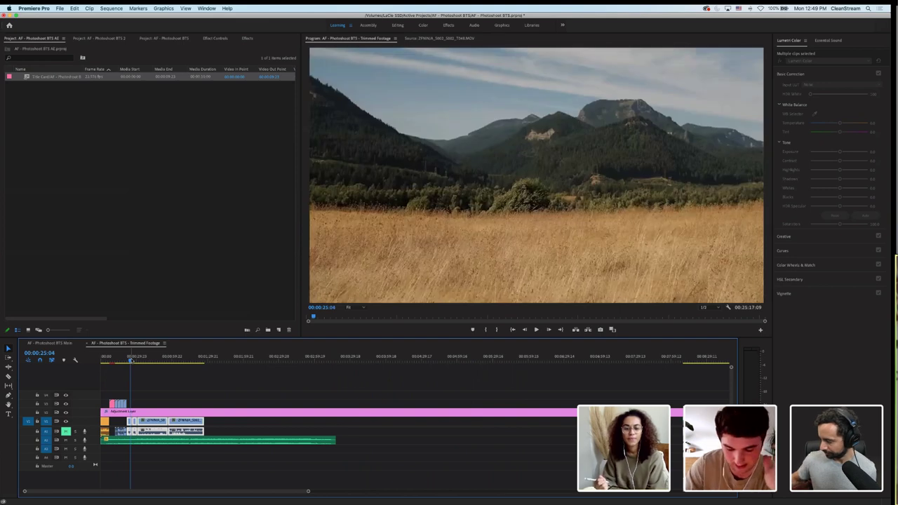
pyautogui.press('=')
pyautogui.press('=')
pyautogui.press('=')
# Play from the seated woman shot, trim a field clip's end and split it with Cmd+K
pyautogui.press('Up')
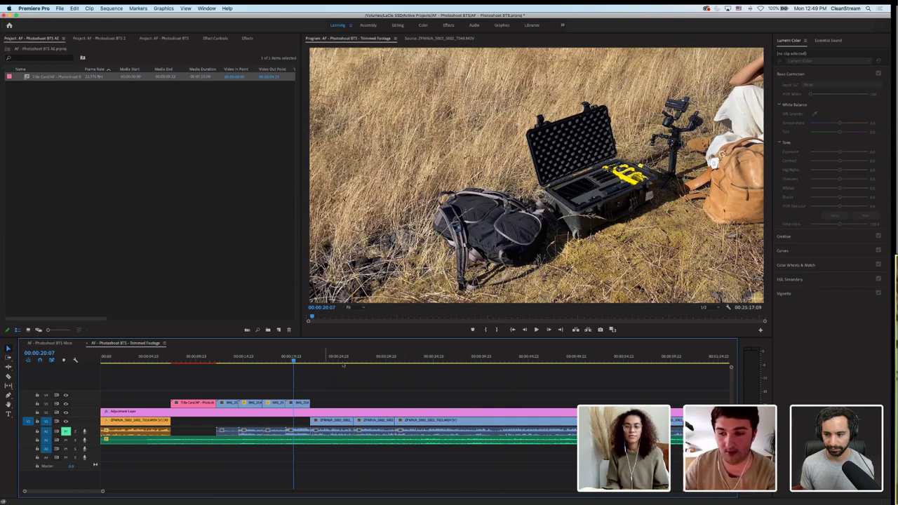
pyautogui.click(302, 358)
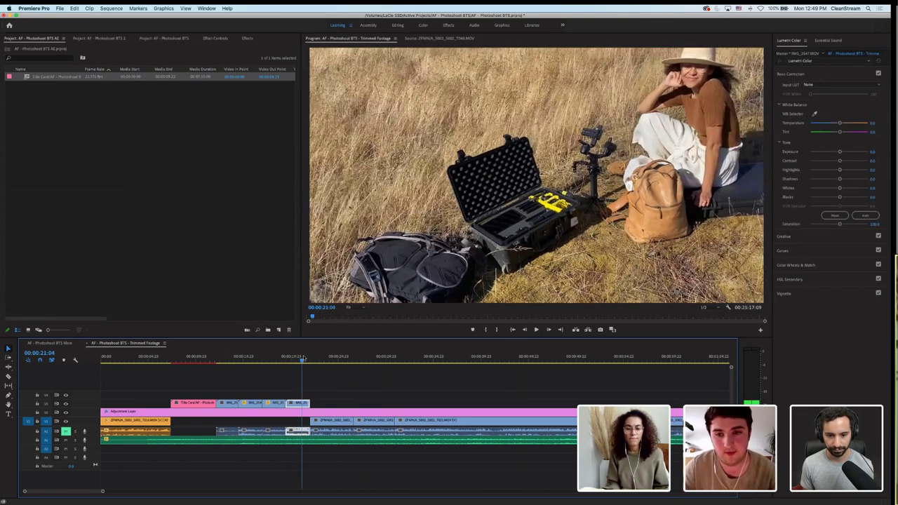
pyautogui.moveTo(303, 358); pyautogui.dragTo(304, 358)
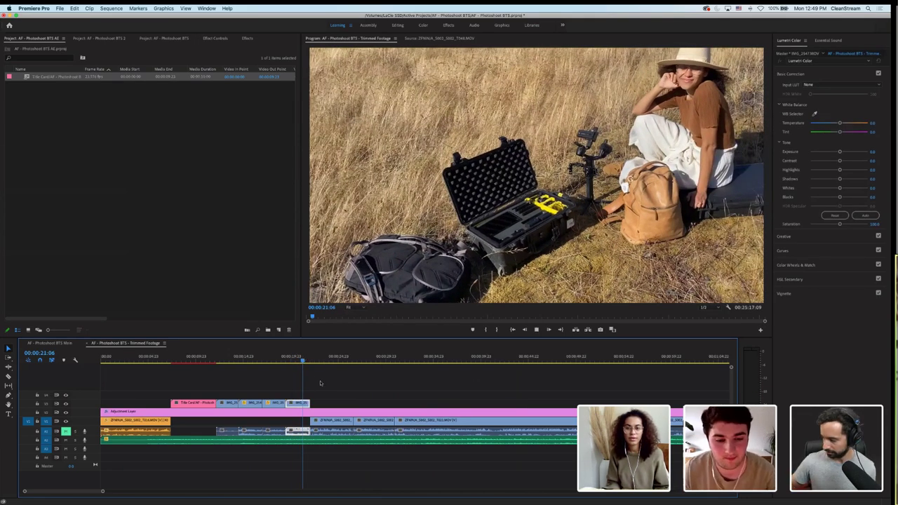
pyautogui.press('space')
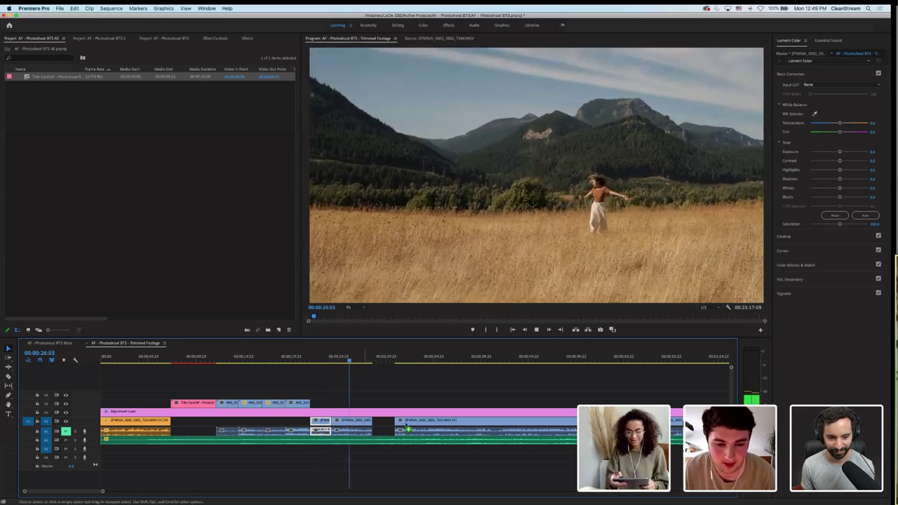
pyautogui.moveTo(372, 425); pyautogui.dragTo(355, 430)
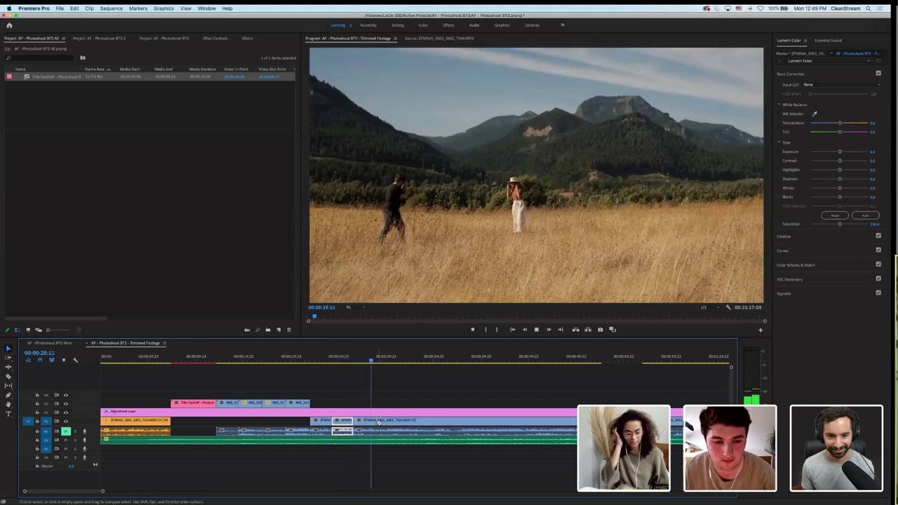
pyautogui.press('space')
pyautogui.press('super+k')
# Play from around 42 seconds and trim the start of the field clip
pyautogui.click(456, 361)
pyautogui.press('space')
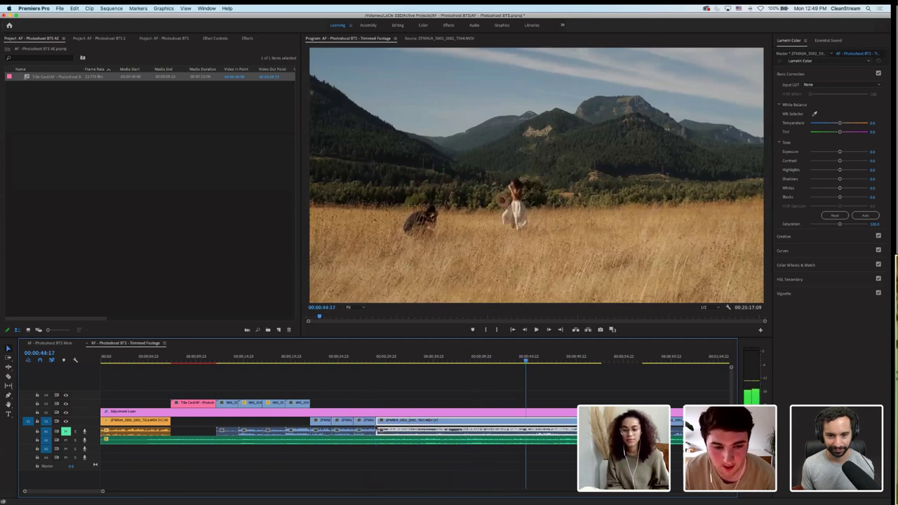
pyautogui.moveTo(379, 424); pyautogui.dragTo(520, 424)
# Slide the trimmed field clip left into the gap and play back to 00:00:31:20
pyautogui.moveTo(542, 429); pyautogui.dragTo(400, 431)
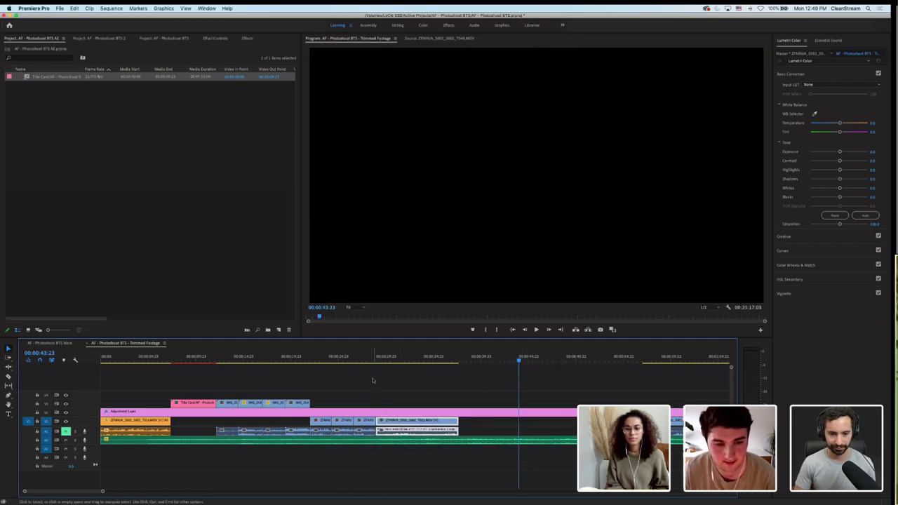
pyautogui.click(367, 358)
pyautogui.press('space')
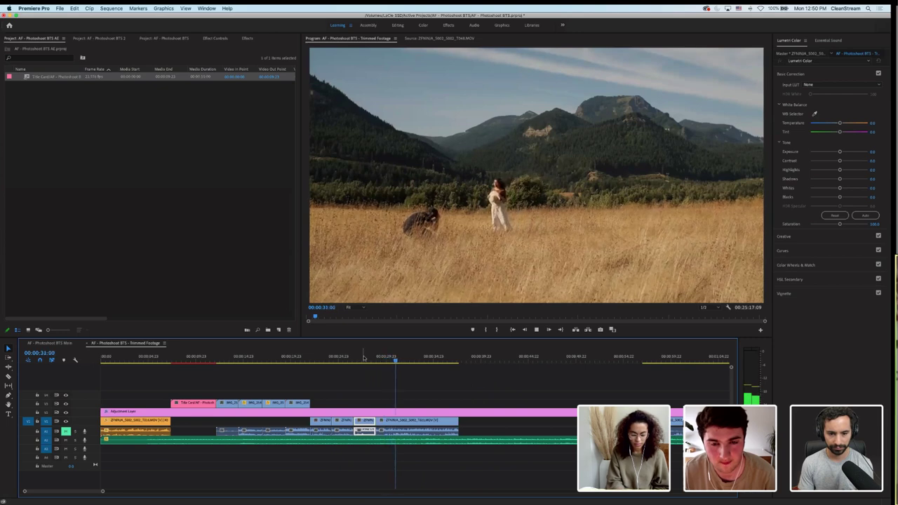
pyautogui.press('space')
# Cut the field clip at three points with the Razor tool
pyautogui.click(435, 421)
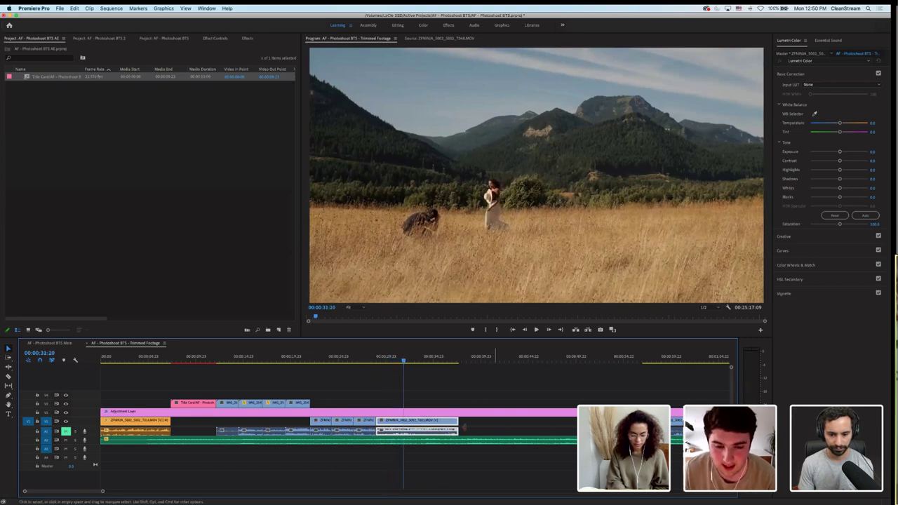
pyautogui.press('c')
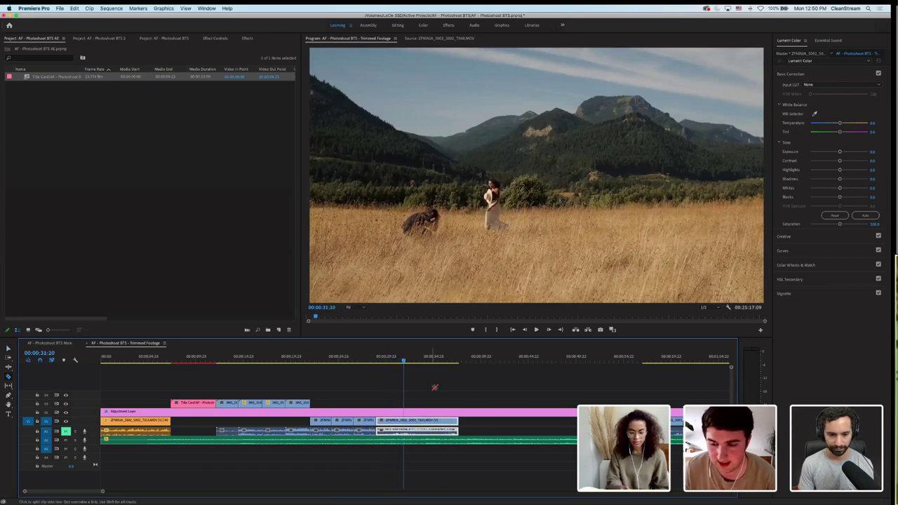
pyautogui.click(404, 423)
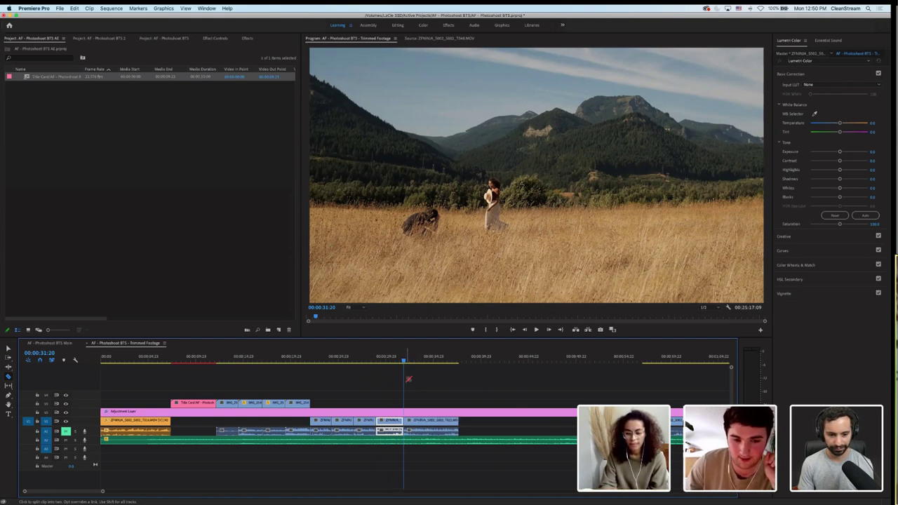
pyautogui.click(423, 424)
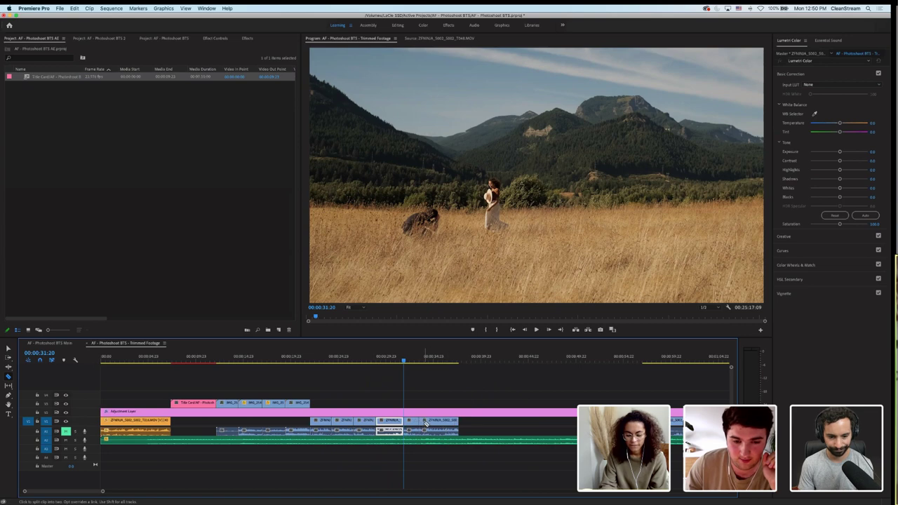
pyautogui.click(440, 424)
# Delete the clip pieces after the playhead at about 00:00:31:20
pyautogui.press('v')
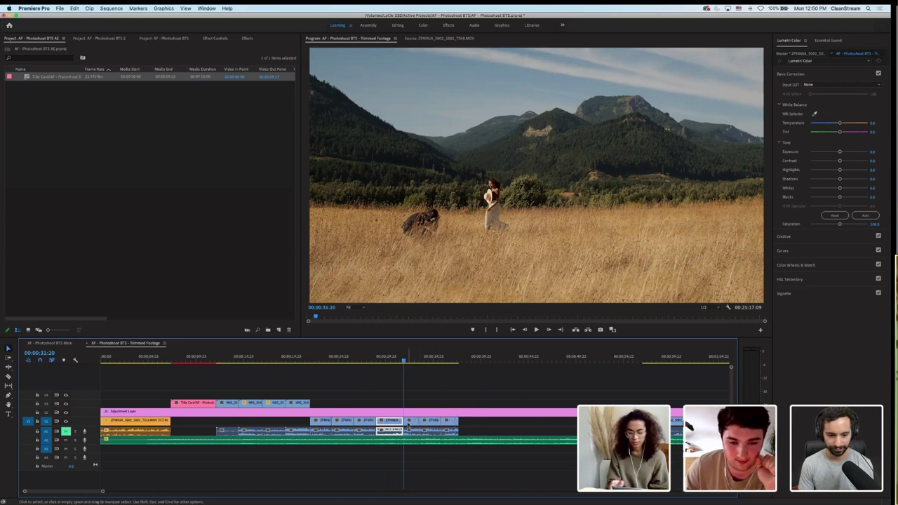
pyautogui.moveTo(413, 425); pyautogui.dragTo(427, 424)
pyautogui.click(410, 421)
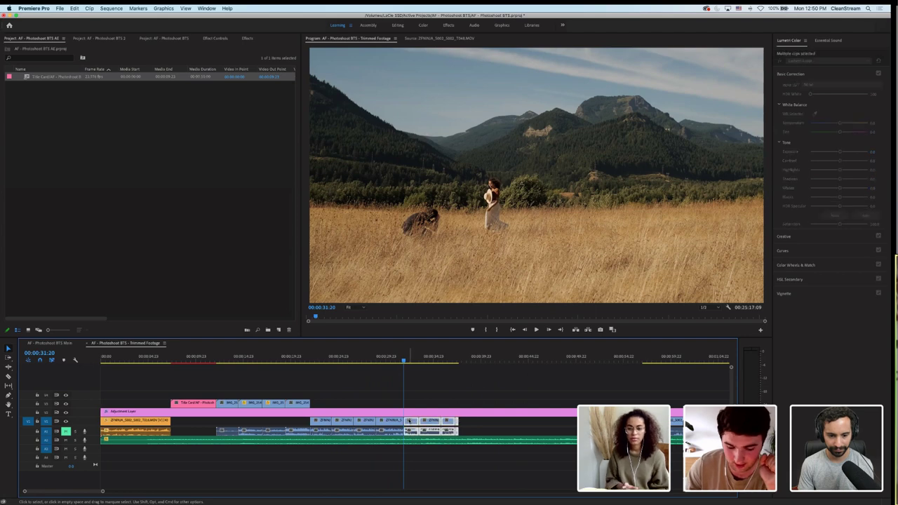
pyautogui.press('Delete')
pyautogui.moveTo(404, 360); pyautogui.dragTo(402, 361)
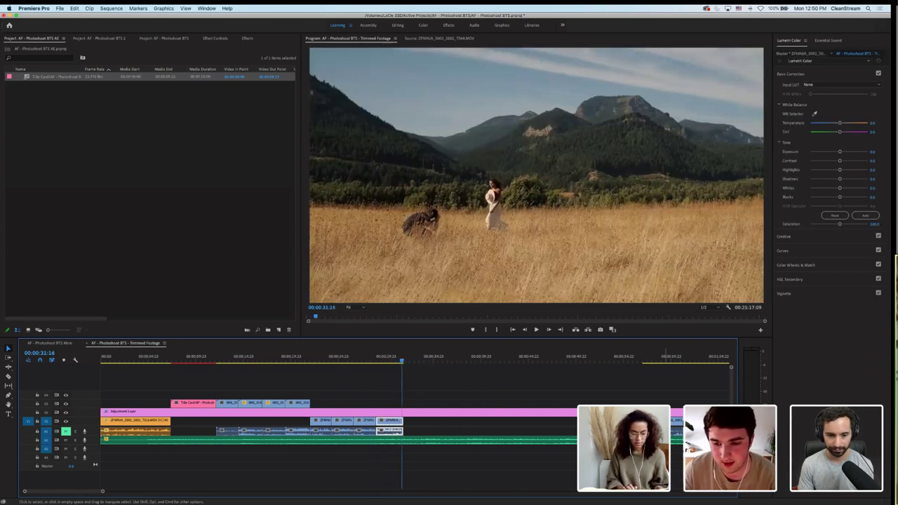
# Bring a later clip up to the playhead and split it at 36:12
pyautogui.moveTo(676, 421); pyautogui.dragTo(428, 428)
pyautogui.press('space')
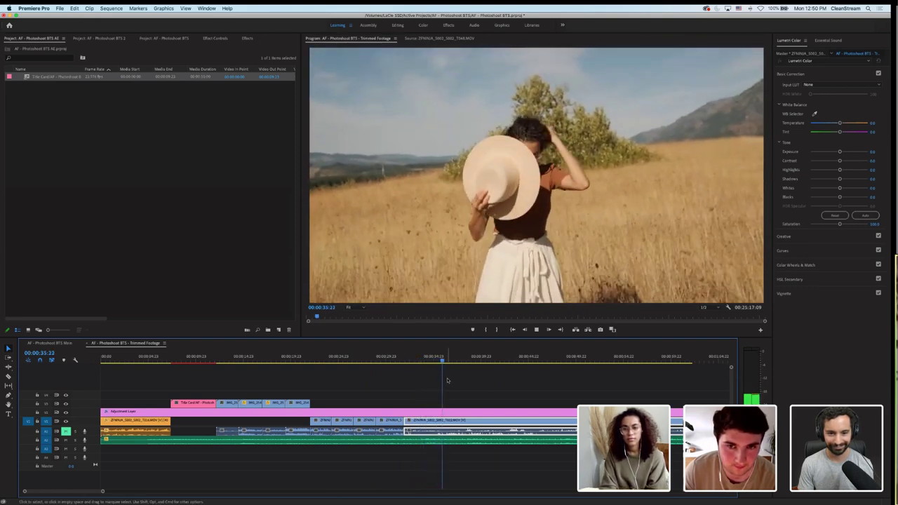
pyautogui.press('space')
pyautogui.press('super+k')
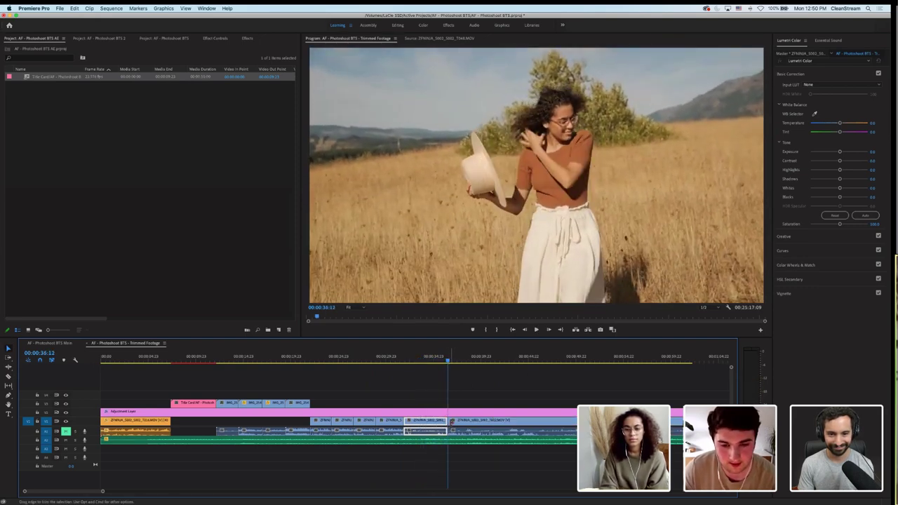
# Trim and shift the V1 clip left, then delete the final hat clip
pyautogui.moveTo(449, 360); pyautogui.dragTo(644, 370)
pyautogui.moveTo(451, 426); pyautogui.dragTo(447, 430)
pyautogui.press('space')
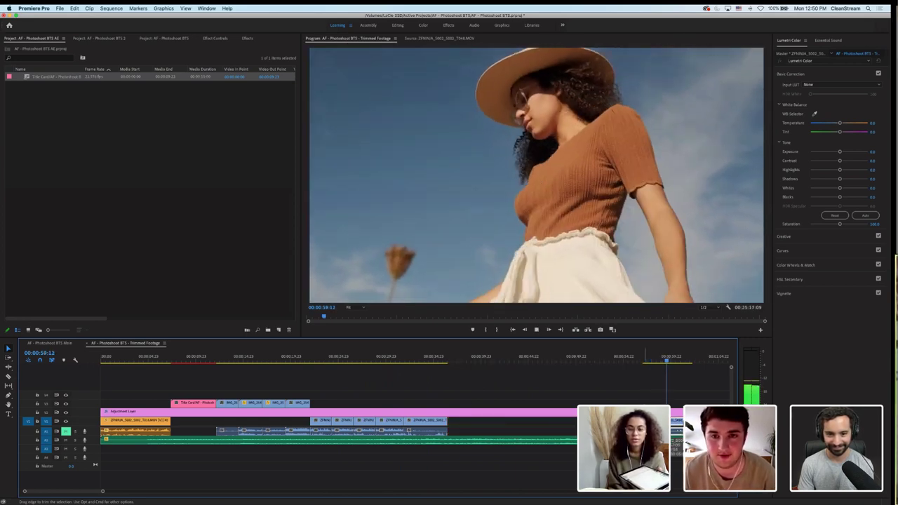
pyautogui.moveTo(463, 426); pyautogui.dragTo(464, 425)
pyautogui.click(446, 357)
pyautogui.press('space')
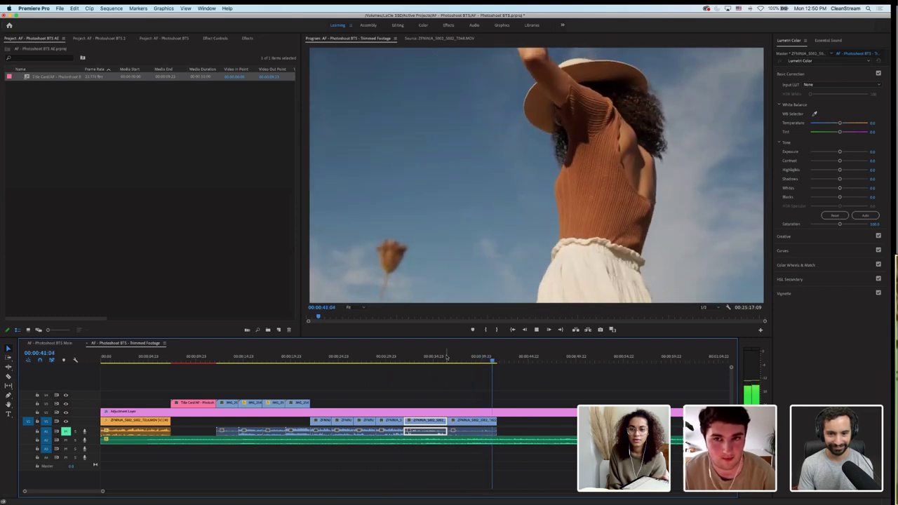
pyautogui.click(491, 423)
pyautogui.press('Delete')
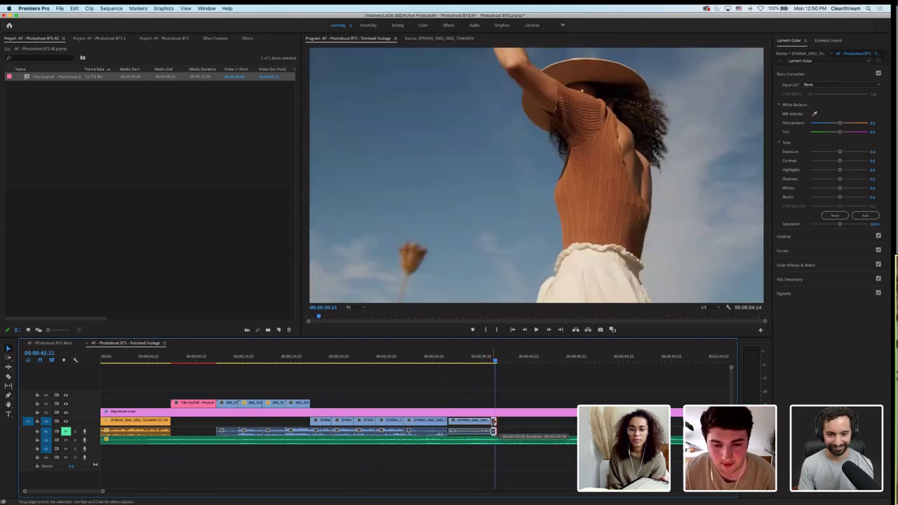
# Play from about 23 seconds to 00:00:39:15 and select the last two shots with their audio
pyautogui.click(313, 355)
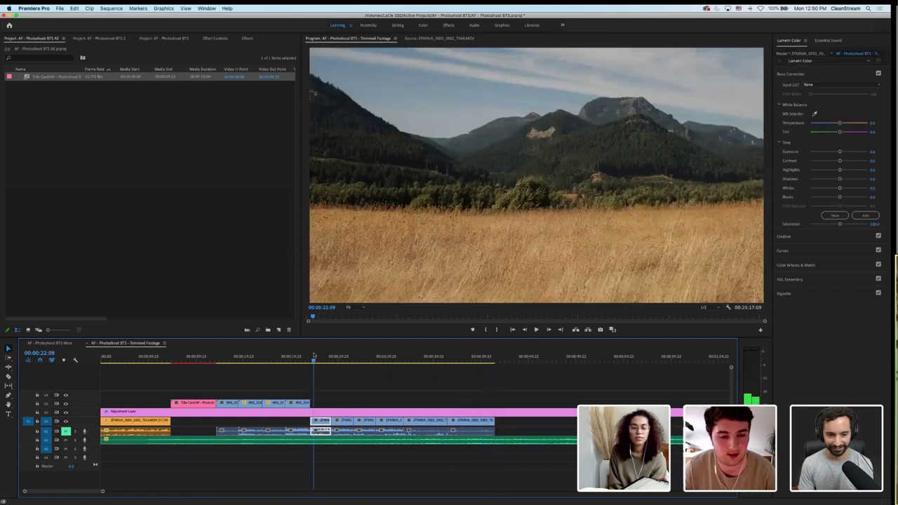
pyautogui.press('space')
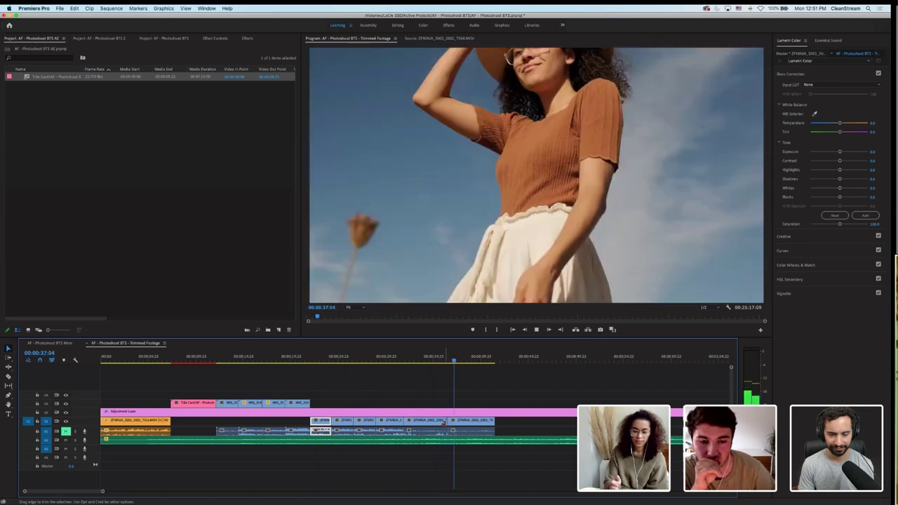
pyautogui.press('space')
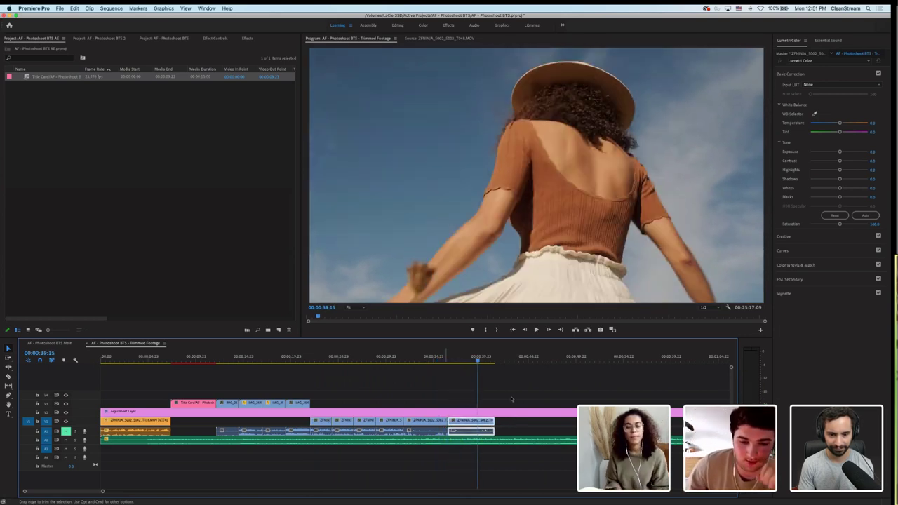
pyautogui.click(516, 423)
pyautogui.moveTo(514, 418); pyautogui.dragTo(430, 435)
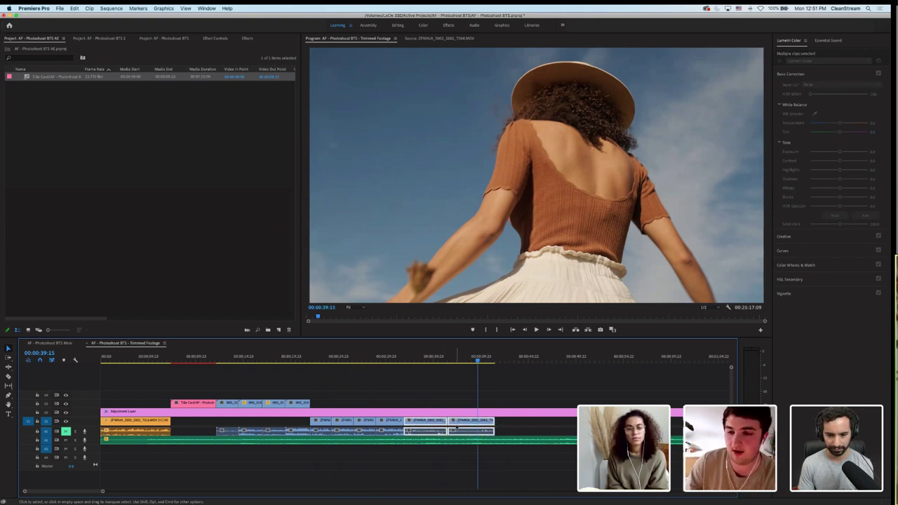
# Move the two ZFN field shots up to V3 above the adjustment layer, then zoom out
pyautogui.moveTo(459, 423); pyautogui.dragTo(462, 407)
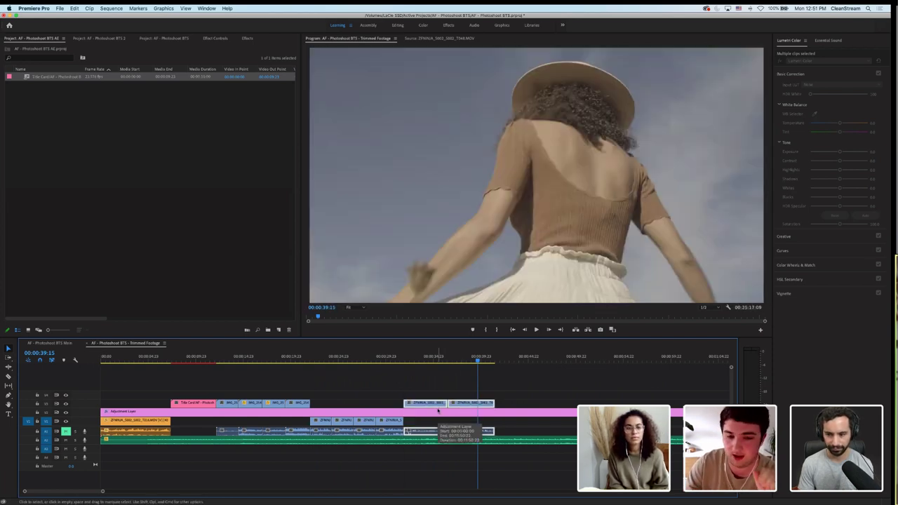
pyautogui.click(435, 389)
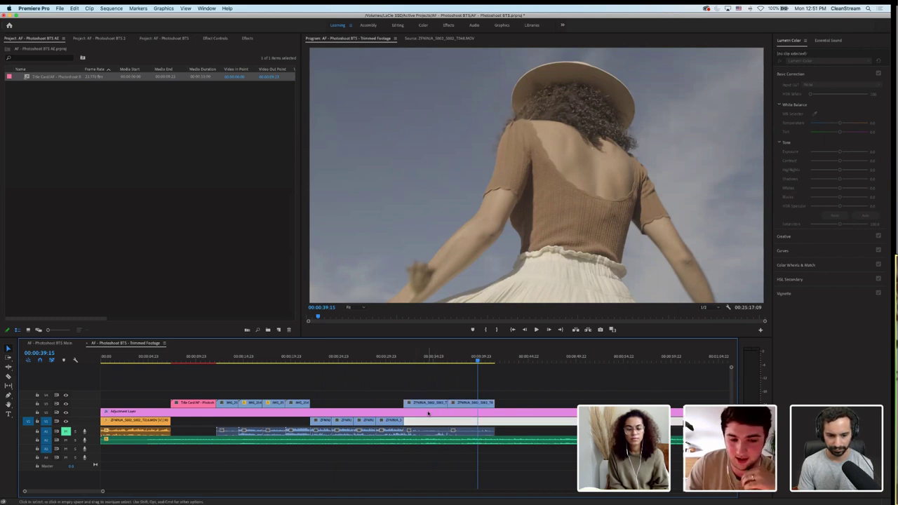
pyautogui.click(261, 413)
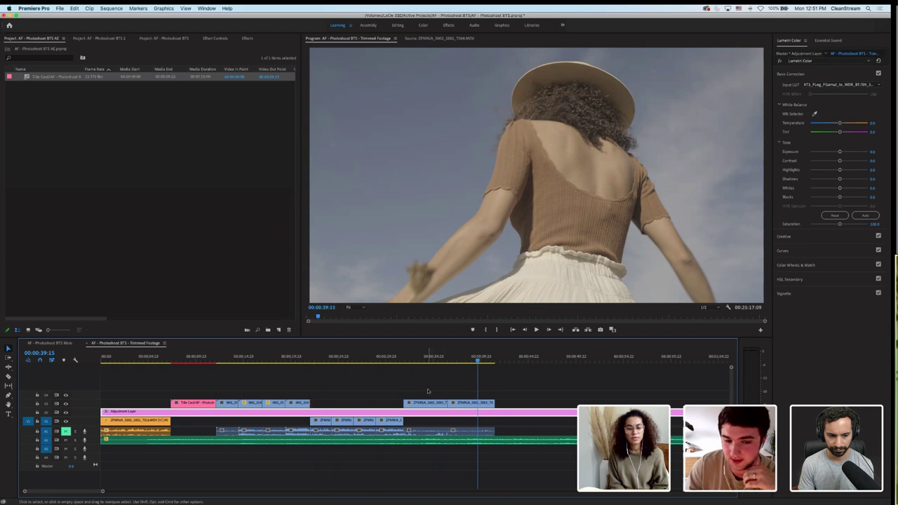
pyautogui.moveTo(406, 384); pyautogui.dragTo(490, 405)
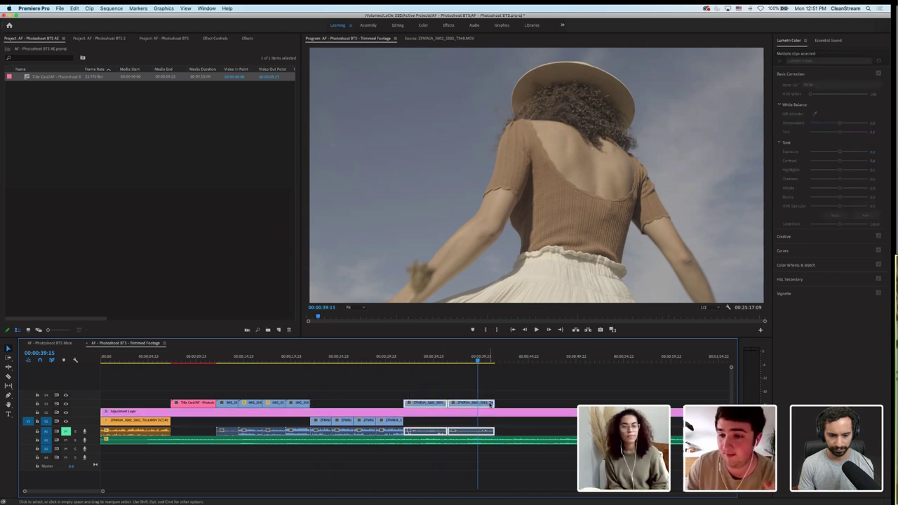
pyautogui.click(496, 395)
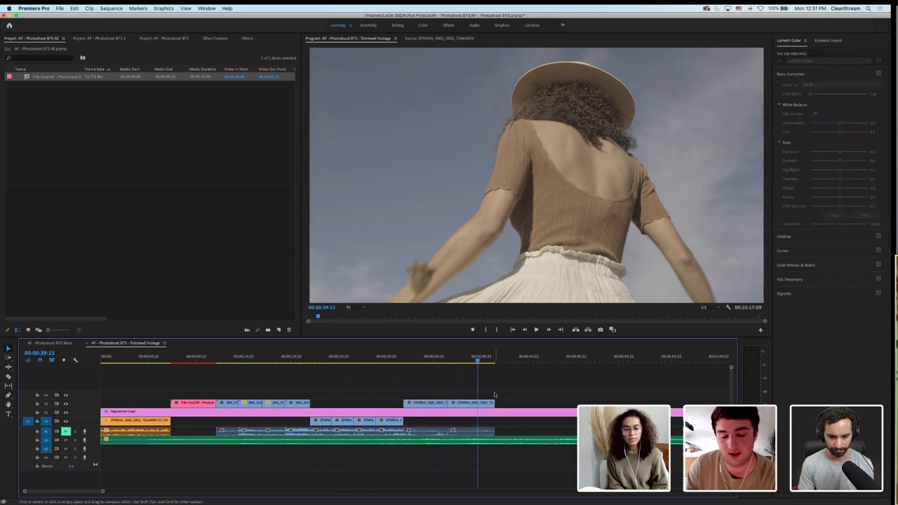
pyautogui.press('-')
pyautogui.press('-')
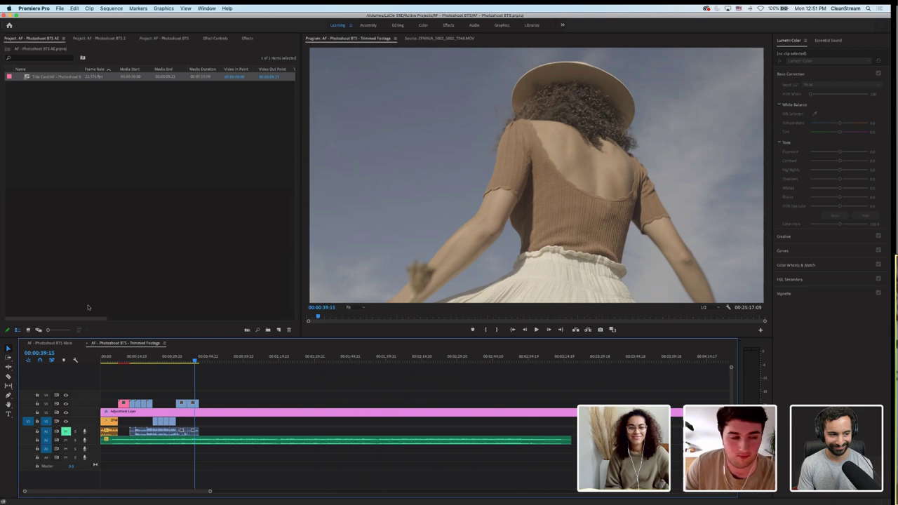
# In the AF - Photoshoot BTS project bin, expand Sequences and open the Cut sequence
pyautogui.click(179, 39)
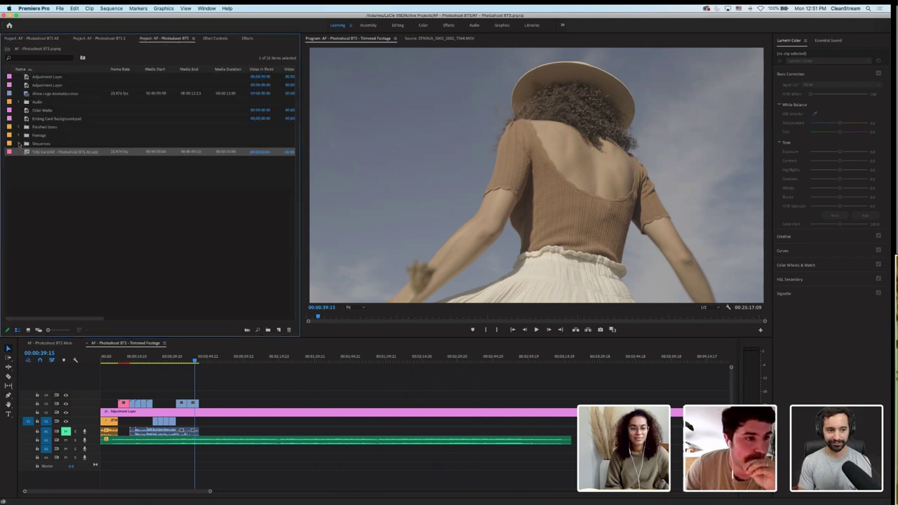
pyautogui.click(19, 144)
pyautogui.doubleClick(63, 152)
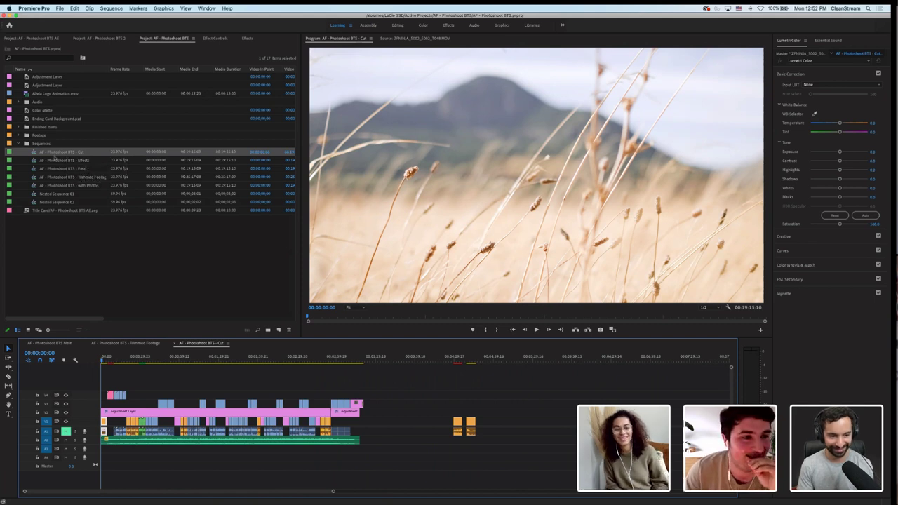
pyautogui.click(96, 168)
pyautogui.click(93, 177)
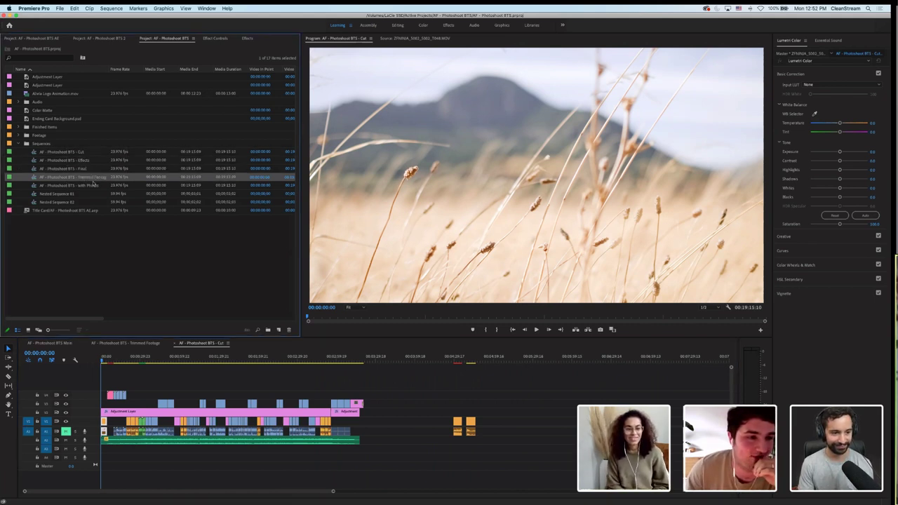
pyautogui.click(94, 185)
pyautogui.click(73, 152)
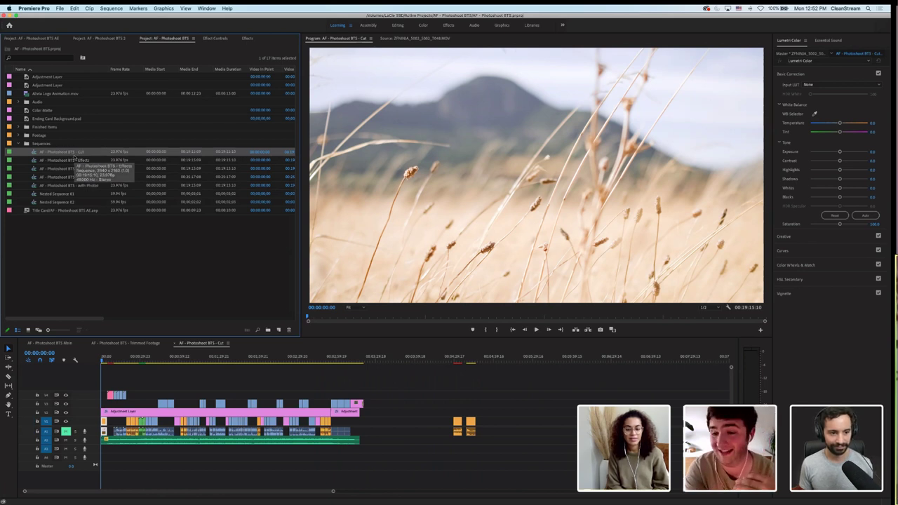
# Browse the Effects, Final and Trimmed Footage sequences, reopen Cut, then return to Trimmed Footage
pyautogui.click(35, 144)
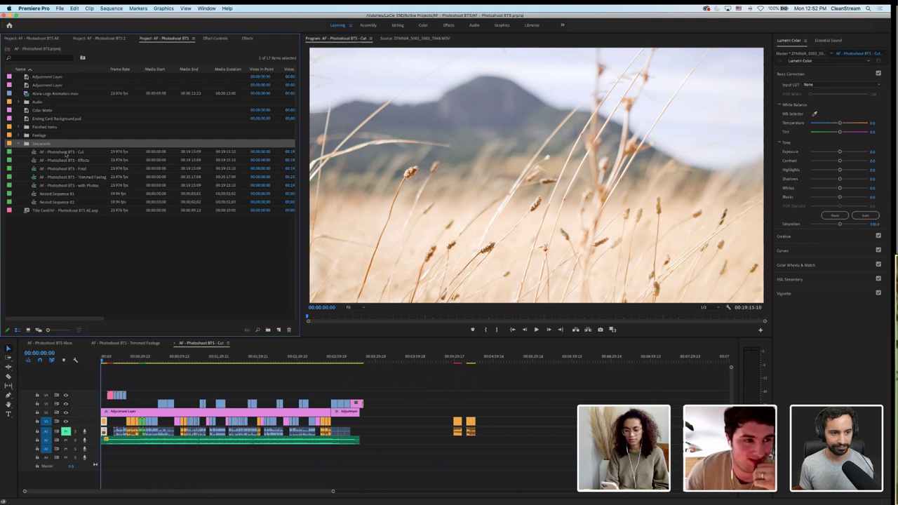
pyautogui.press('Down')
pyautogui.press('Down')
pyautogui.press('Down')
pyautogui.press('Down')
pyautogui.press('Down')
pyautogui.press('Down')
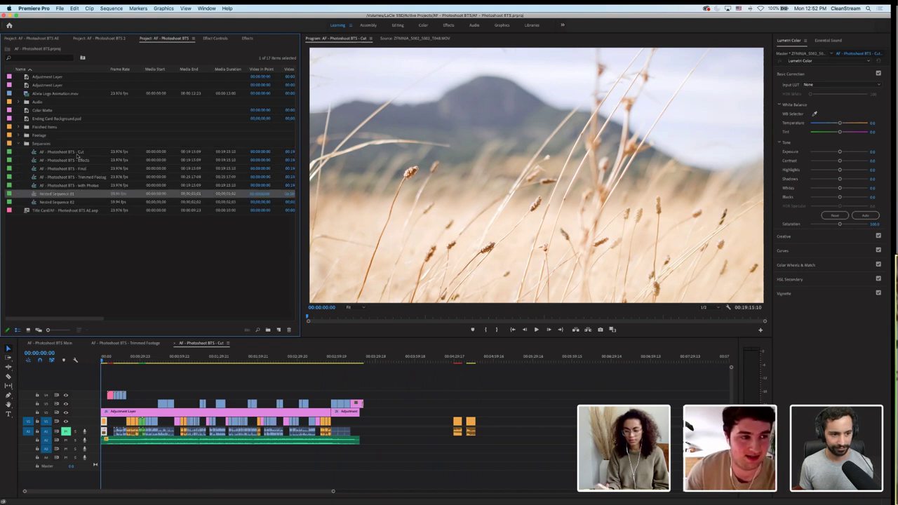
pyautogui.click(71, 152)
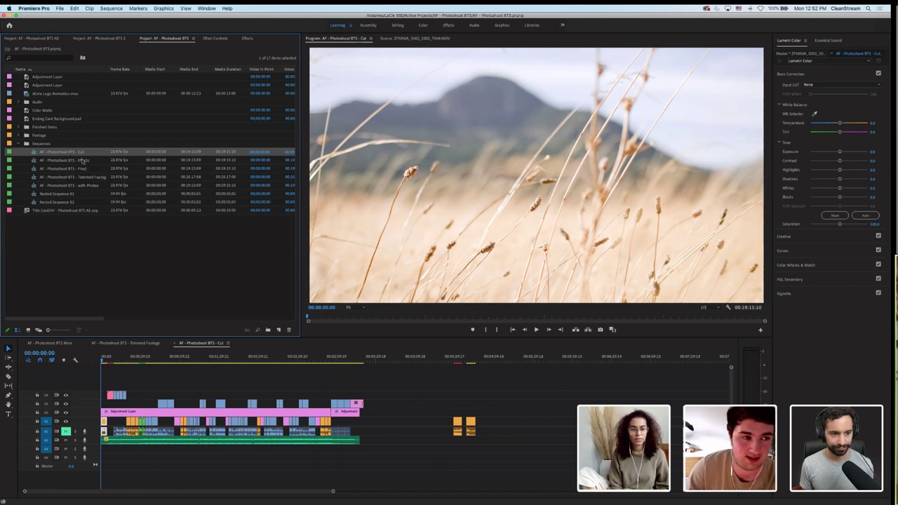
pyautogui.click(83, 161)
pyautogui.click(84, 170)
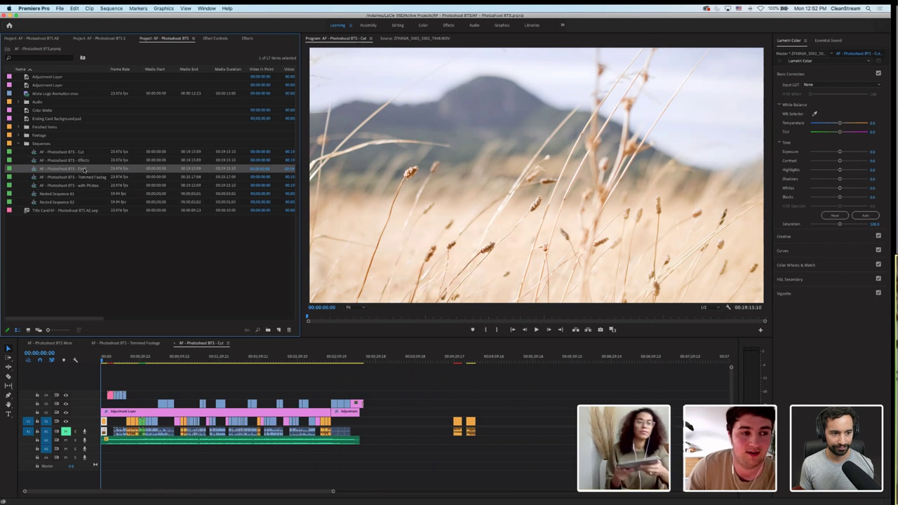
pyautogui.click(92, 178)
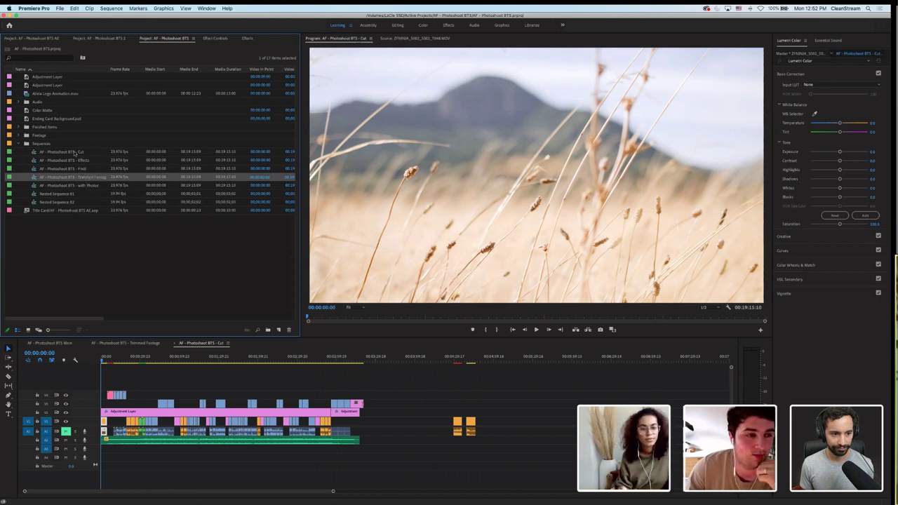
pyautogui.click(67, 152)
pyautogui.doubleClick(46, 153)
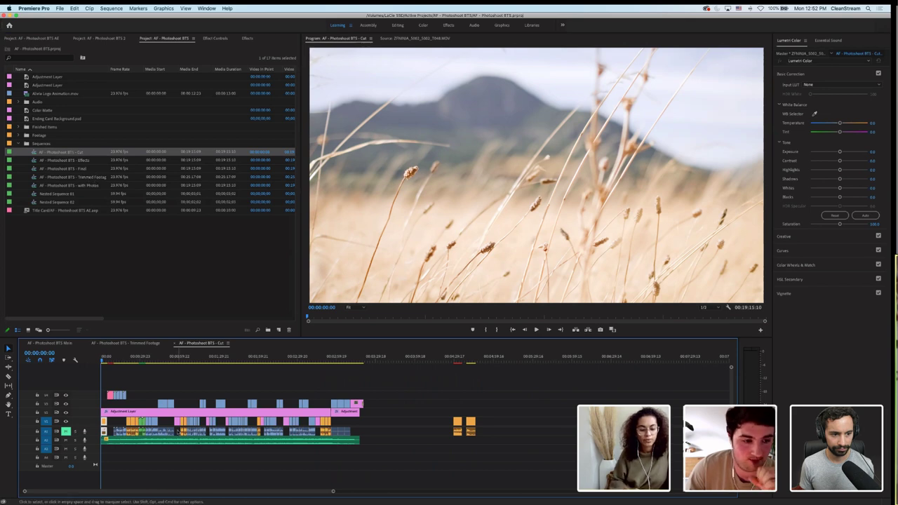
pyautogui.click(112, 343)
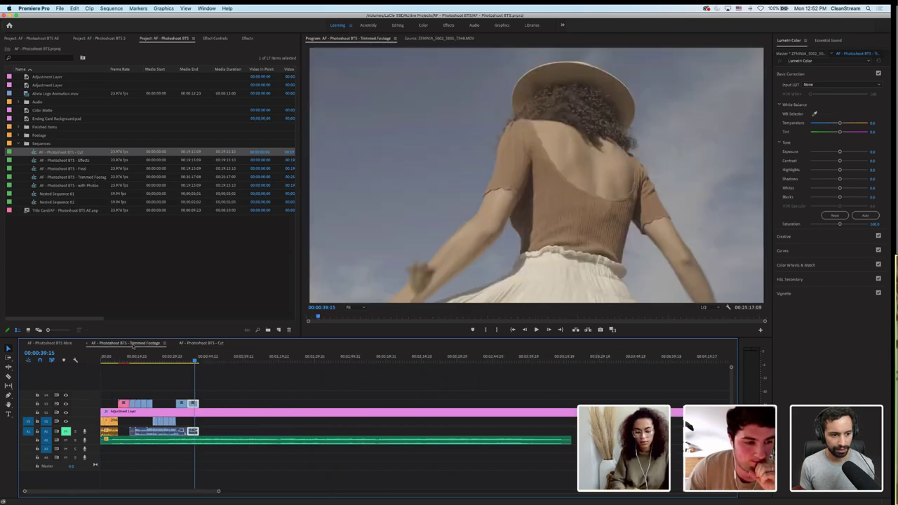
# Show the Cut sequence, deselect its clips and scrub to the solid red frame at 00:00:56:20
pyautogui.click(200, 344)
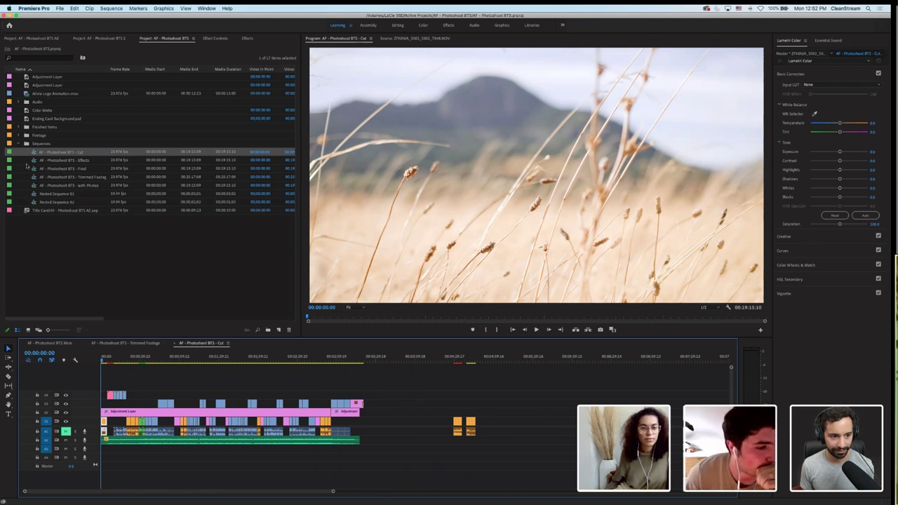
pyautogui.click(155, 382)
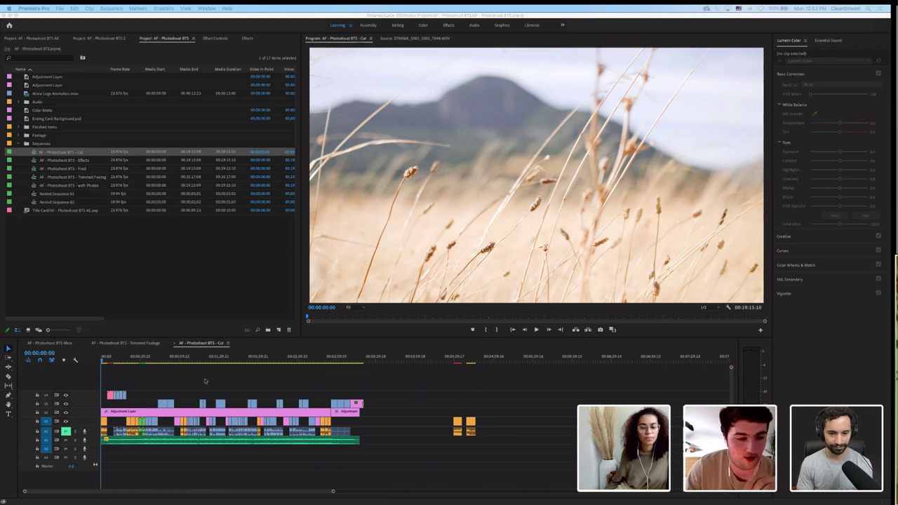
pyautogui.click(170, 358)
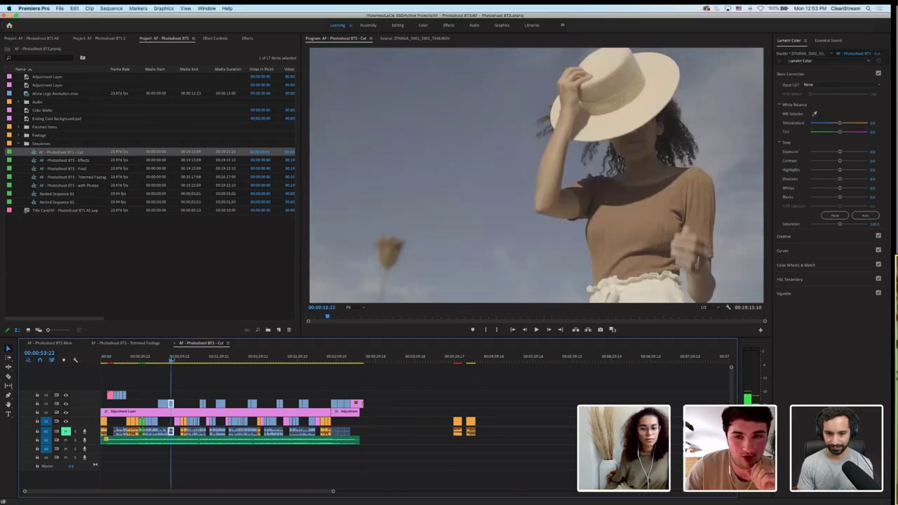
pyautogui.moveTo(170, 360); pyautogui.dragTo(158, 359)
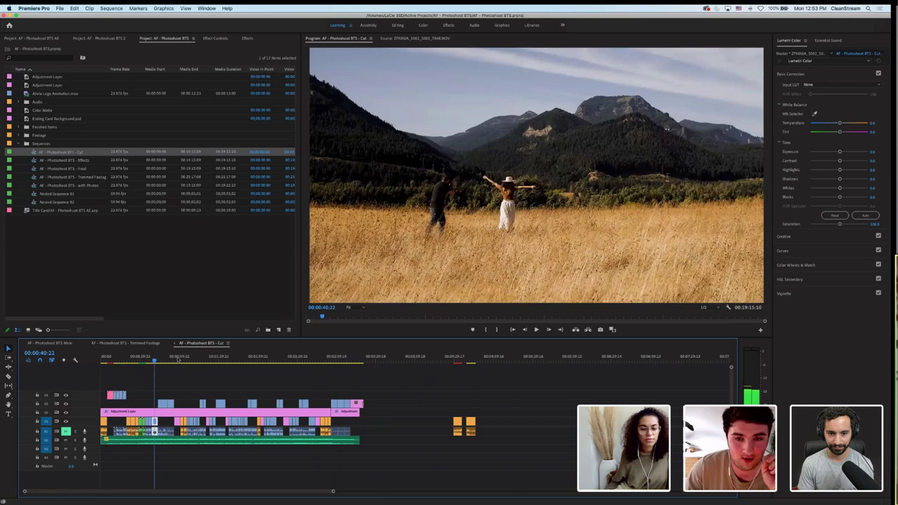
pyautogui.click(177, 358)
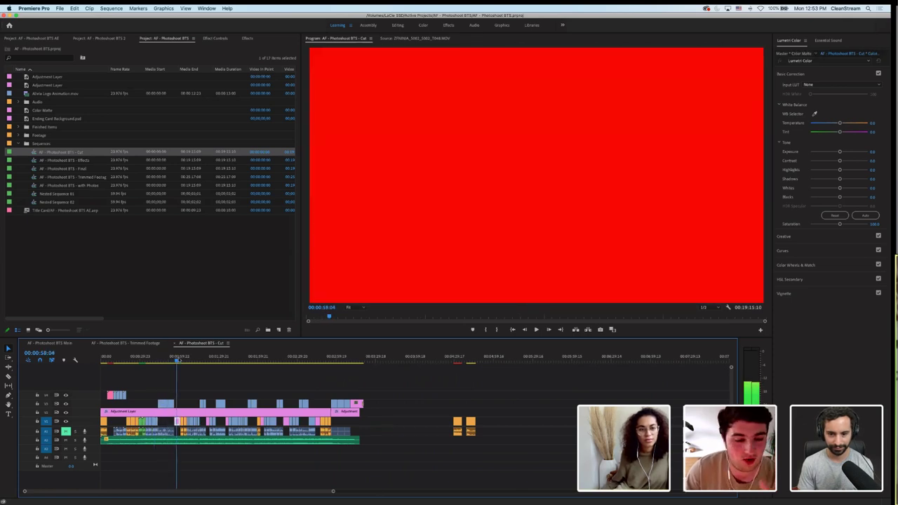
pyautogui.moveTo(178, 359); pyautogui.dragTo(175, 358)
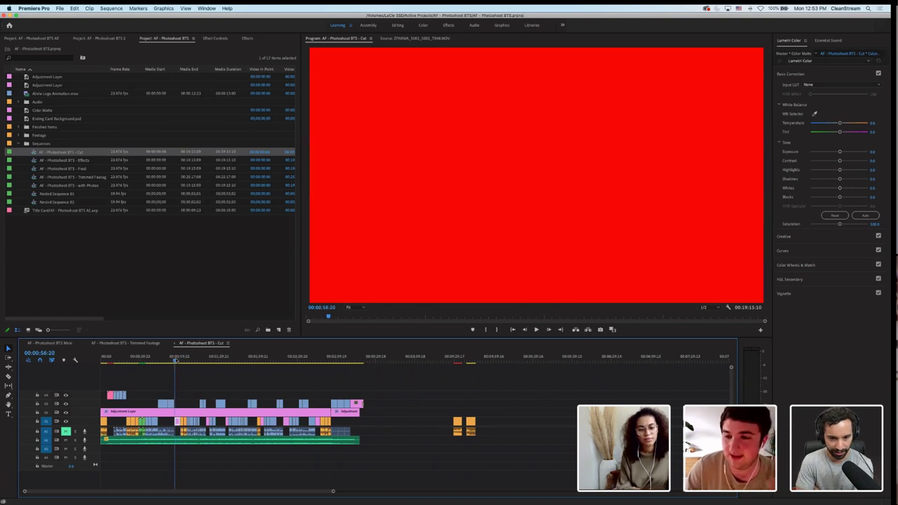
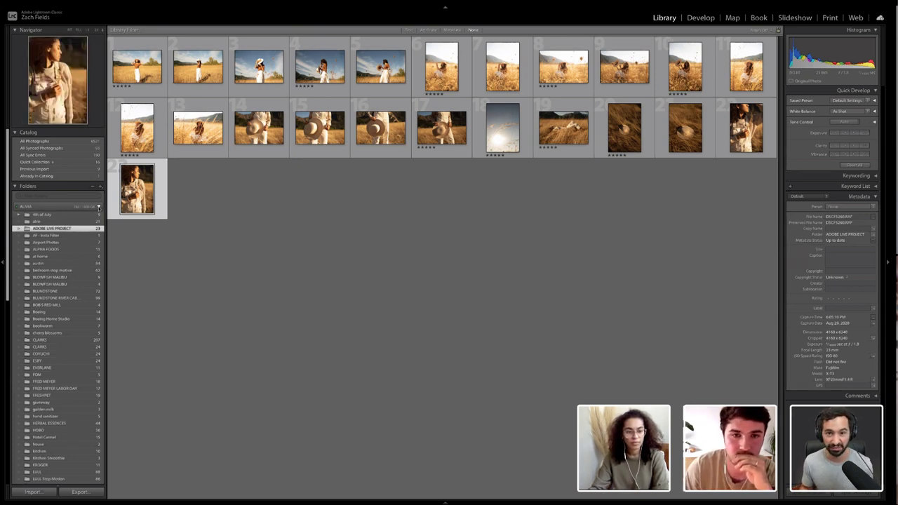
# Collapse the ALIVIA drive's folder list in the Folders panel
pyautogui.click(99, 206)
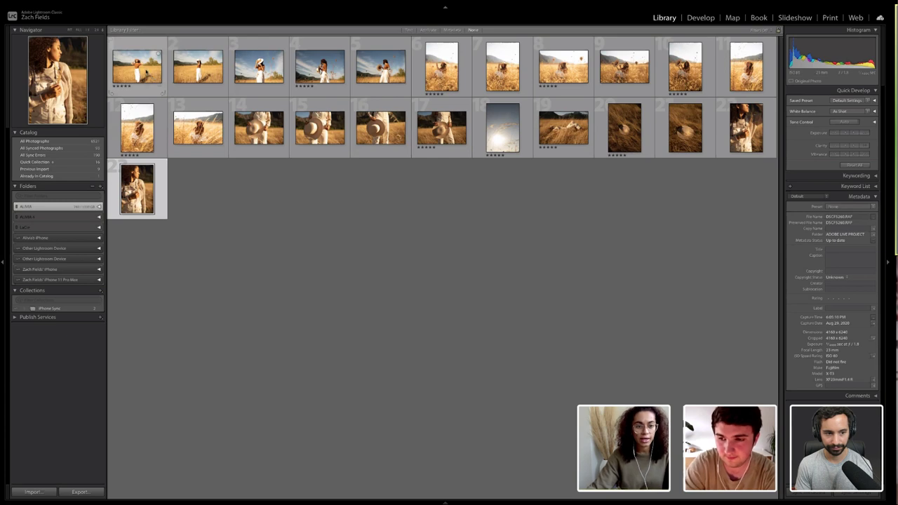
# Open the first photo in Loupe view and give DSCF5141 five stars
pyautogui.doubleClick(146, 70)
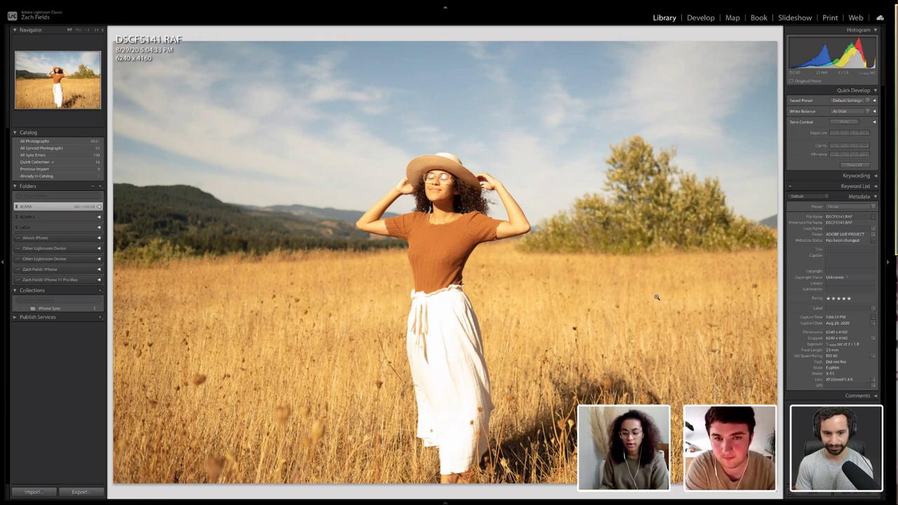
pyautogui.press('5')
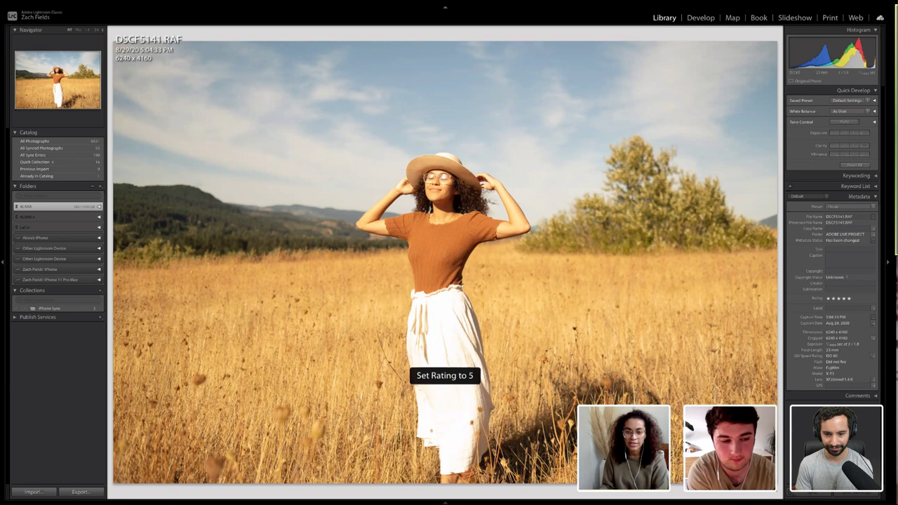
pyautogui.press('Right')
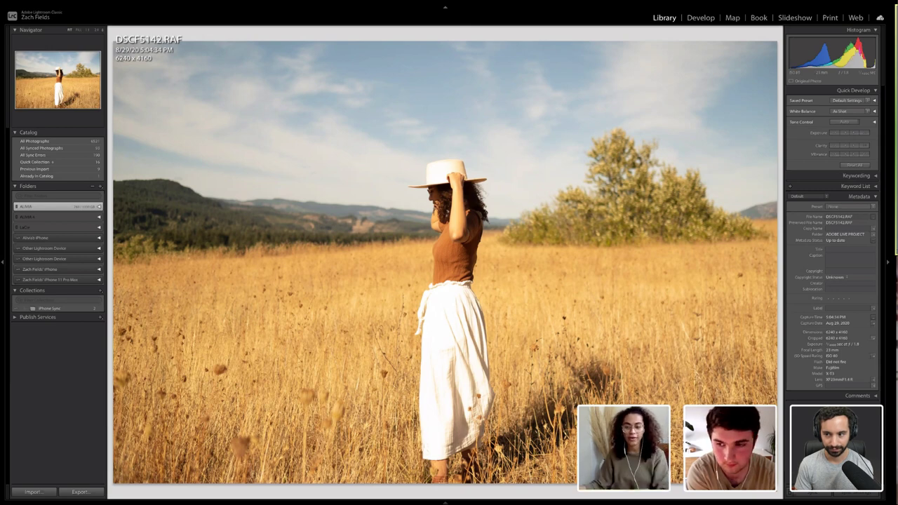
pyautogui.press('Left')
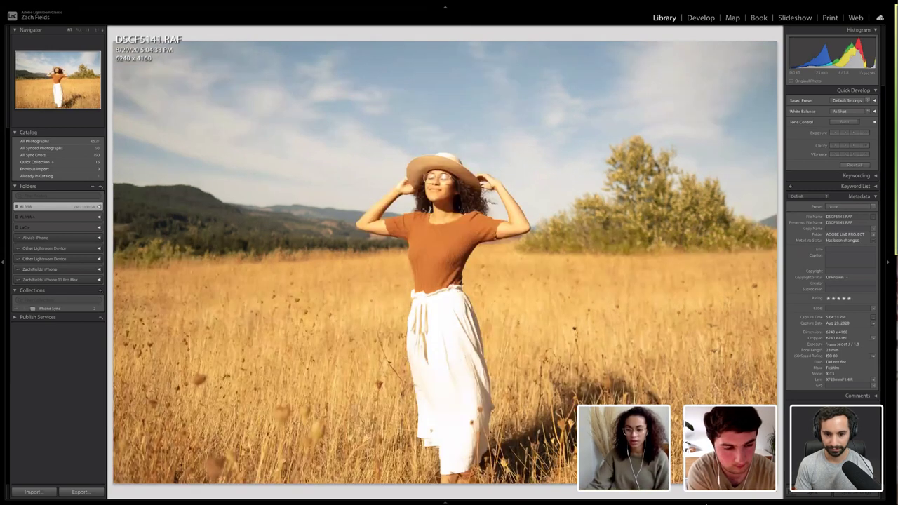
pyautogui.click(444, 502)
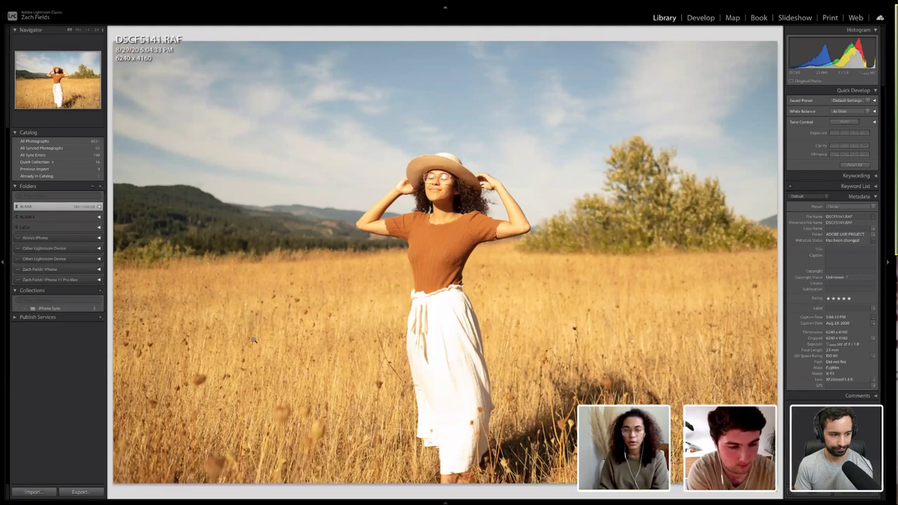
# Rate the next four photos four, four, five and four stars in turn
pyautogui.press('Right')
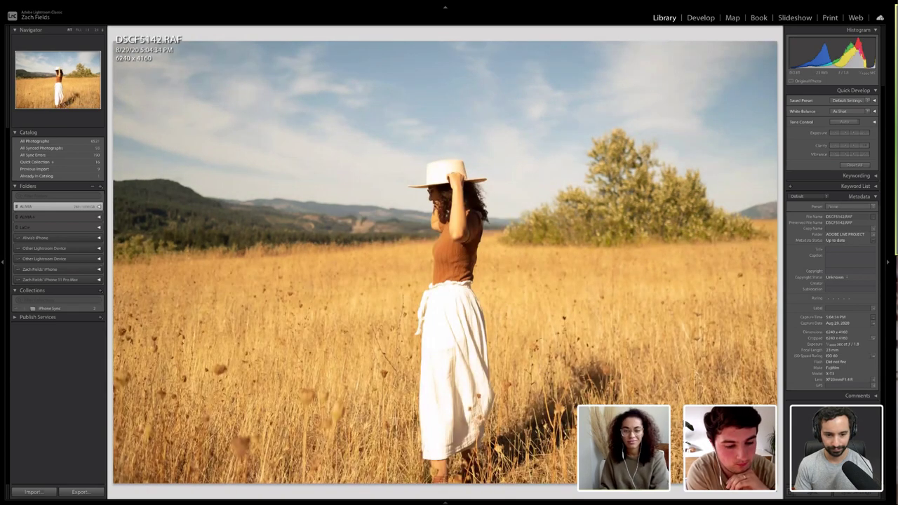
pyautogui.press('4')
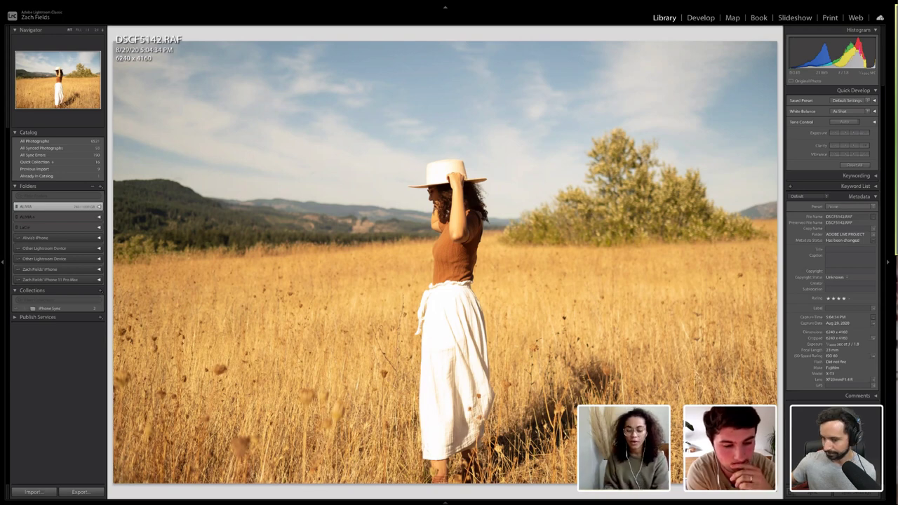
pyautogui.press('Right')
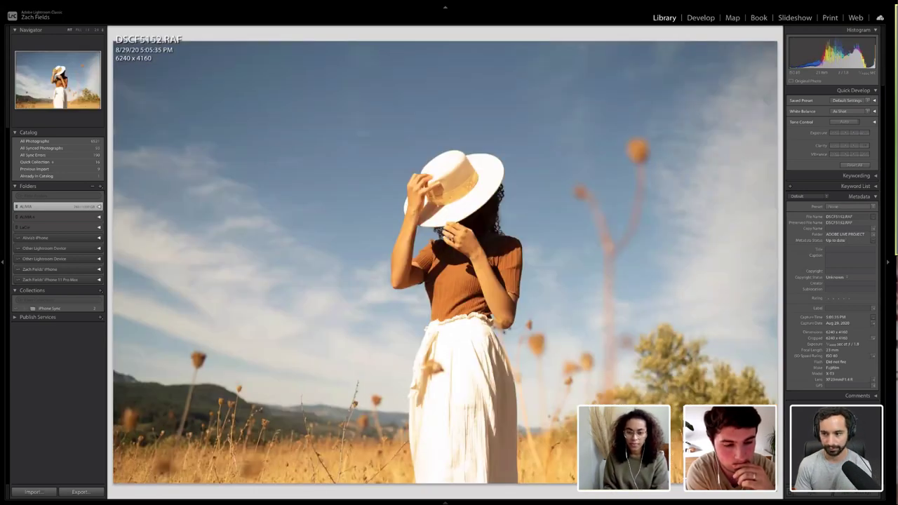
pyautogui.press('4')
pyautogui.press('Right')
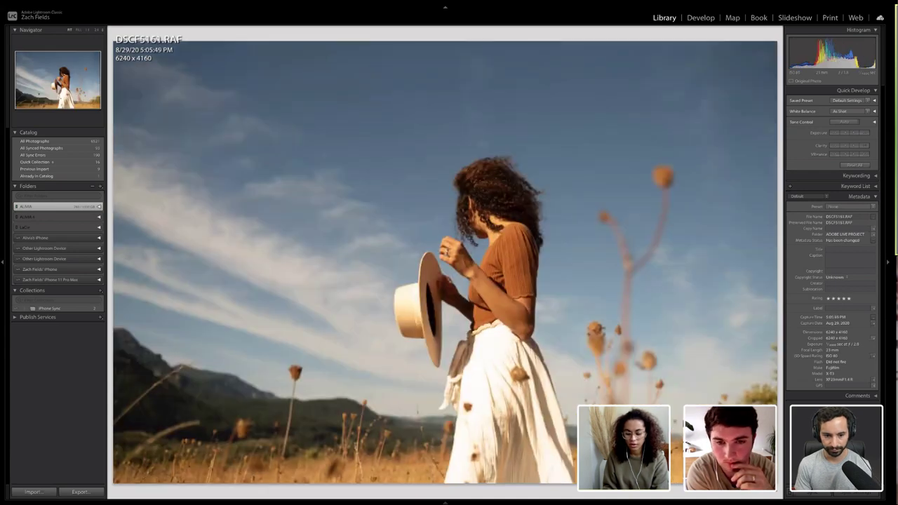
pyautogui.press('5')
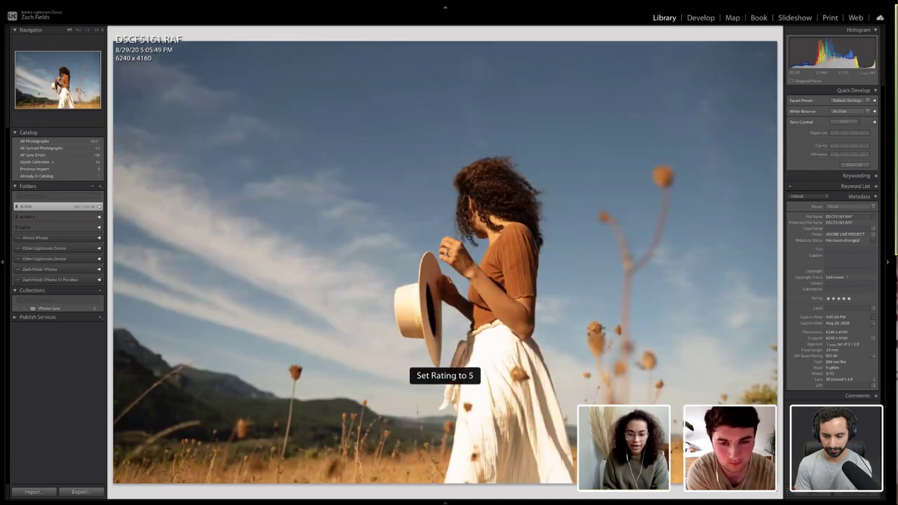
pyautogui.press('Right')
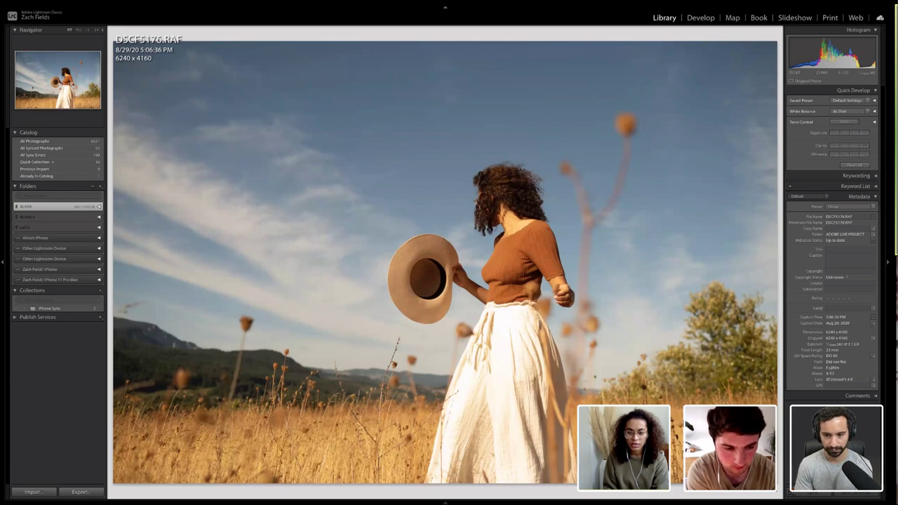
pyautogui.press('4')
pyautogui.press('Right')
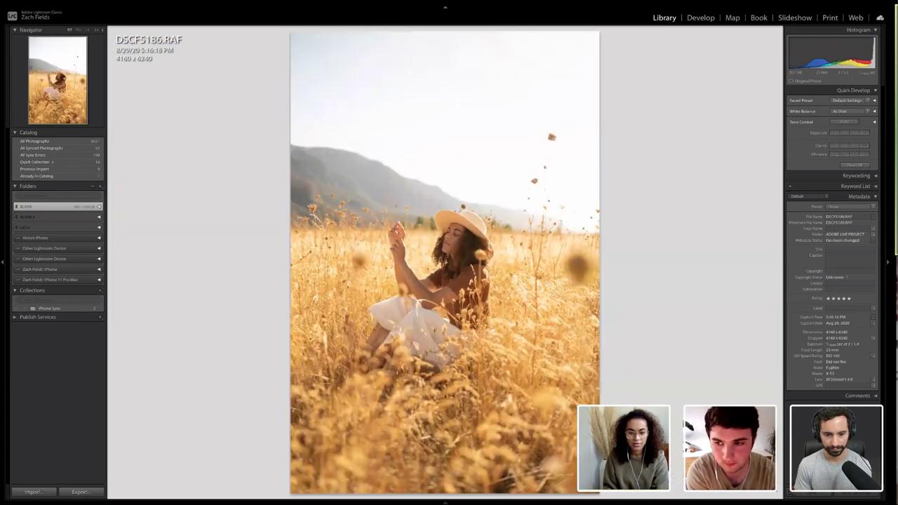
# Give DSCF5186, DSCF5187, DSCF5191, DSCF5192 and DSCF5194 five stars each
pyautogui.press('5')
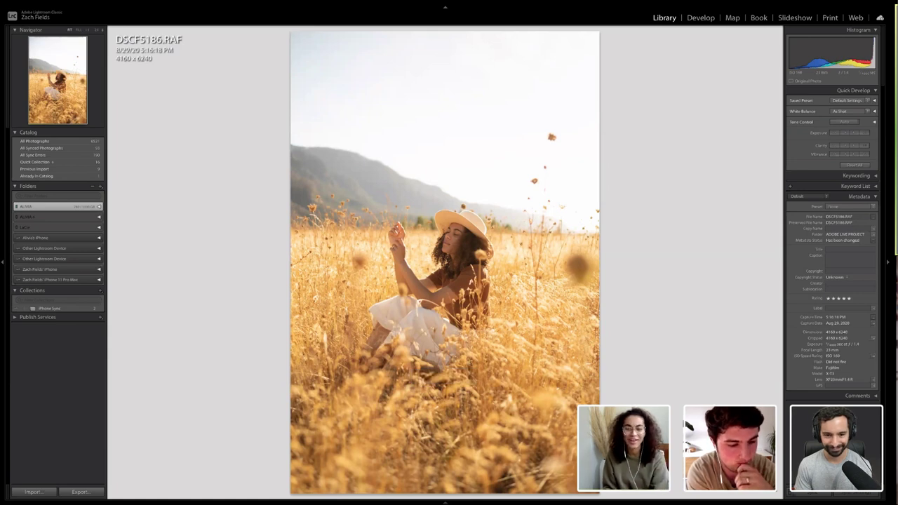
pyautogui.press('Right')
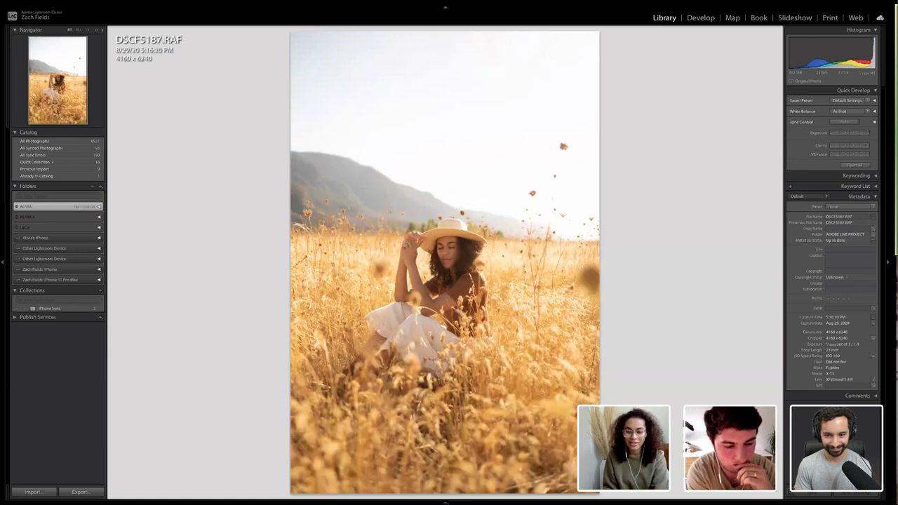
pyautogui.press('5')
pyautogui.press('Right')
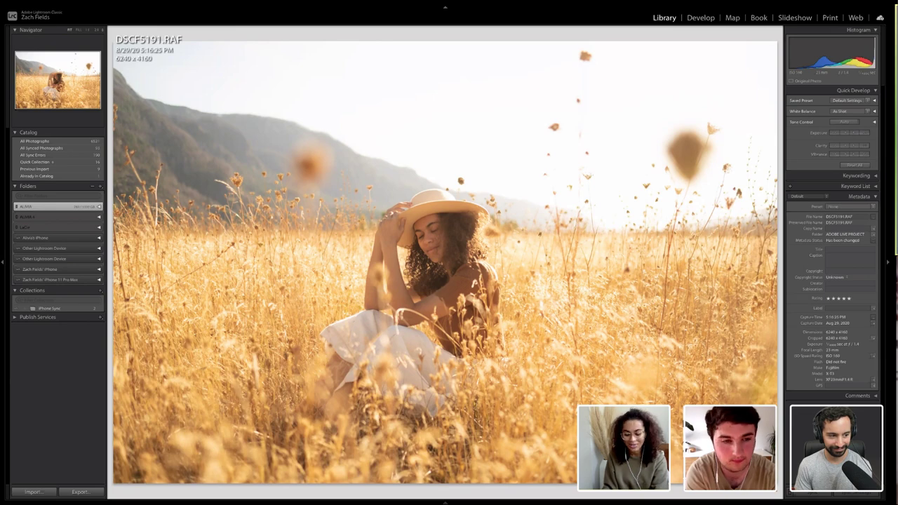
pyautogui.press('5')
pyautogui.press('Right')
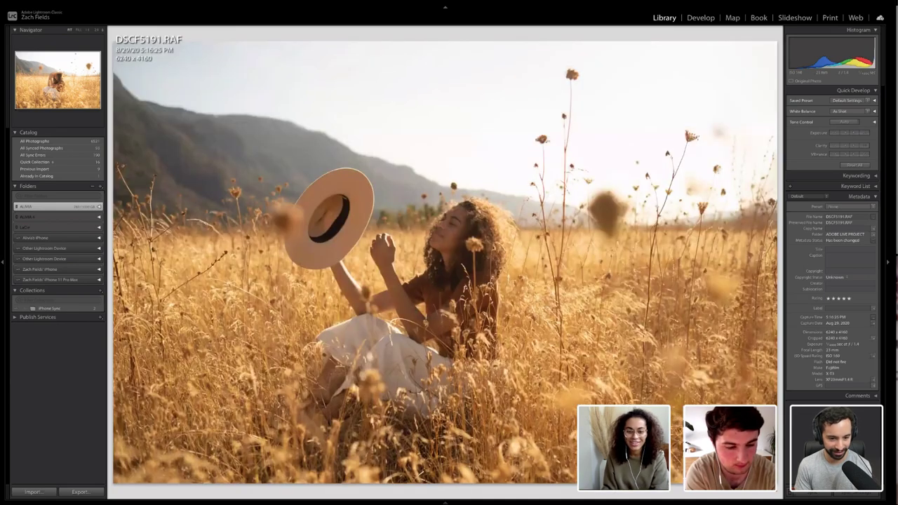
pyautogui.press('5')
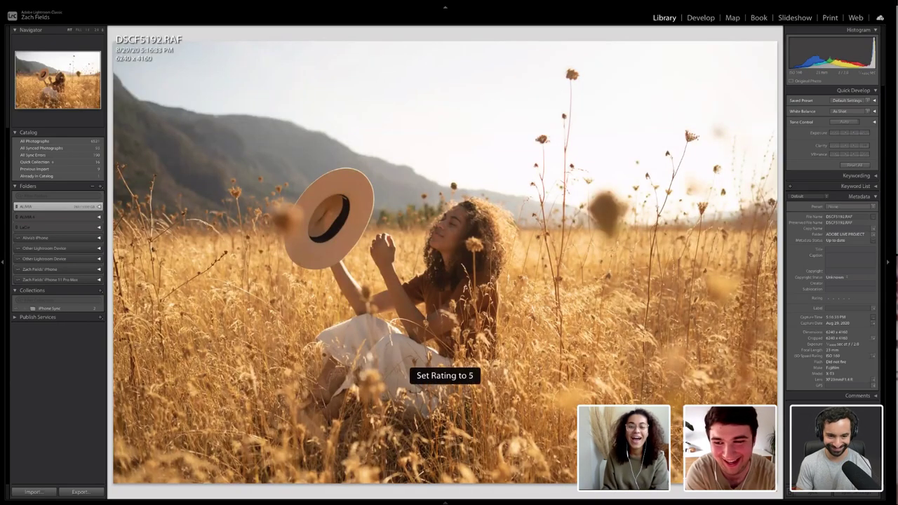
pyautogui.press('Right')
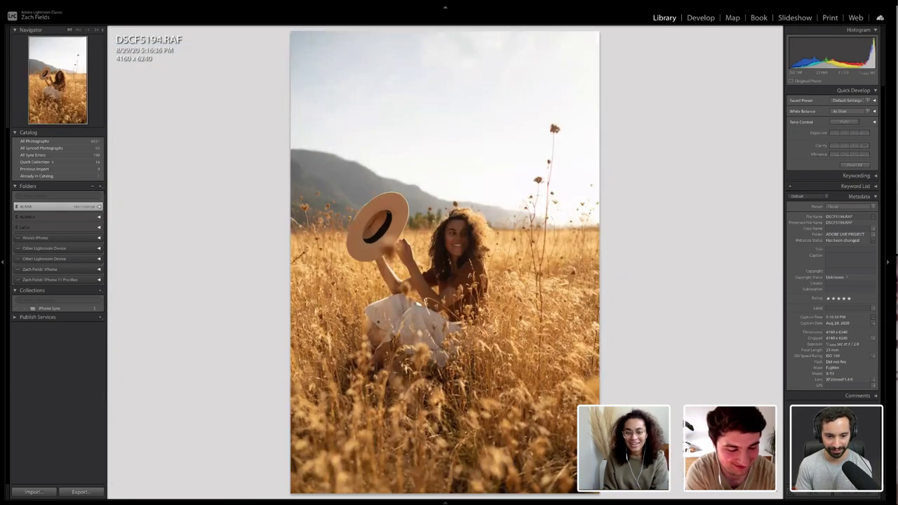
pyautogui.press('5')
pyautogui.press('Right')
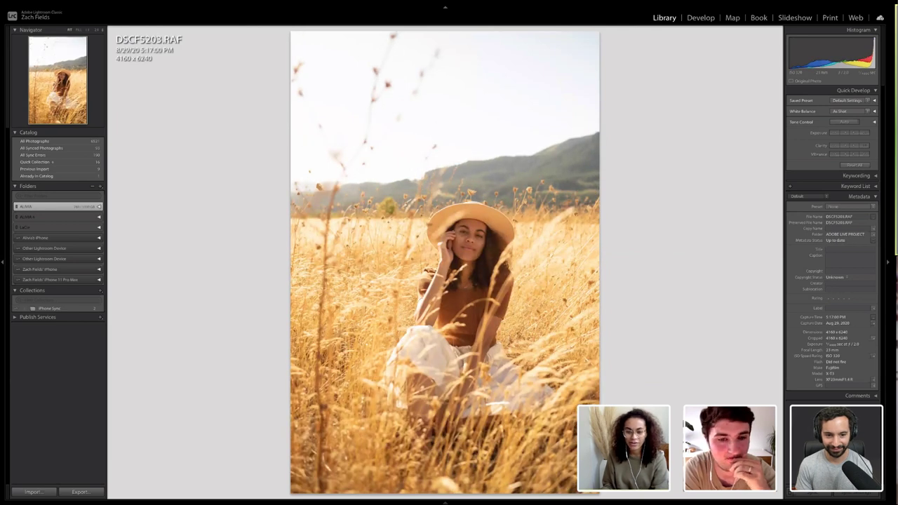
# Rate DSCF5204, DSCF5217 and DSCF5220 four stars, clear DSCF5212, and give DSCF5223 five
pyautogui.press('Right')
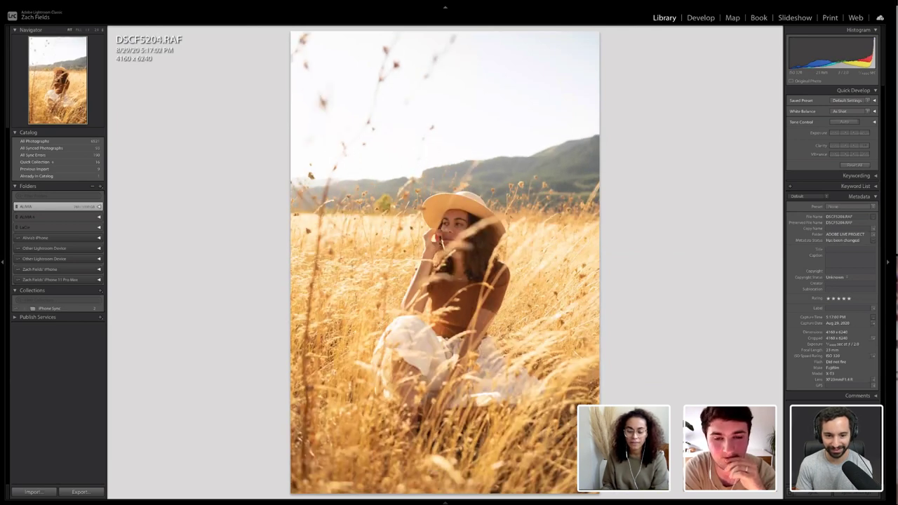
pyautogui.press('4')
pyautogui.press('Right')
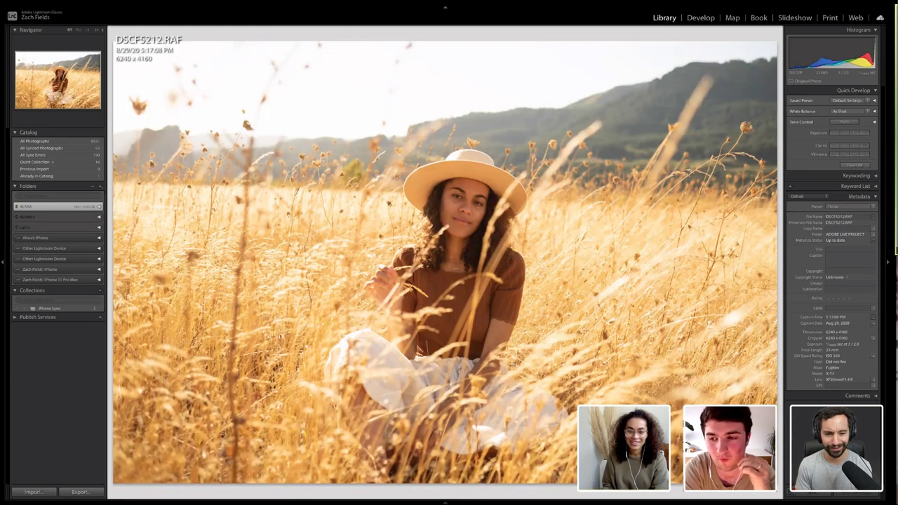
pyautogui.press('0')
pyautogui.press('Right')
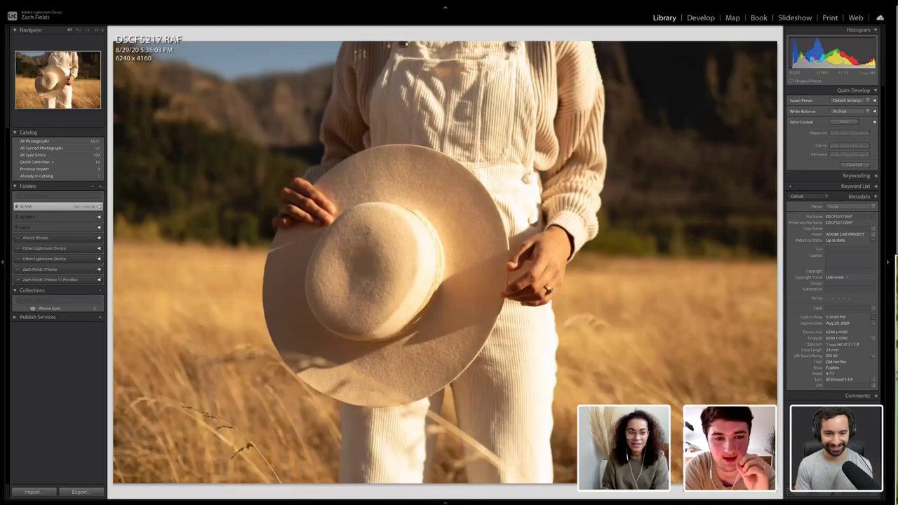
pyautogui.press('Right')
pyautogui.press('Right')
pyautogui.press('Right')
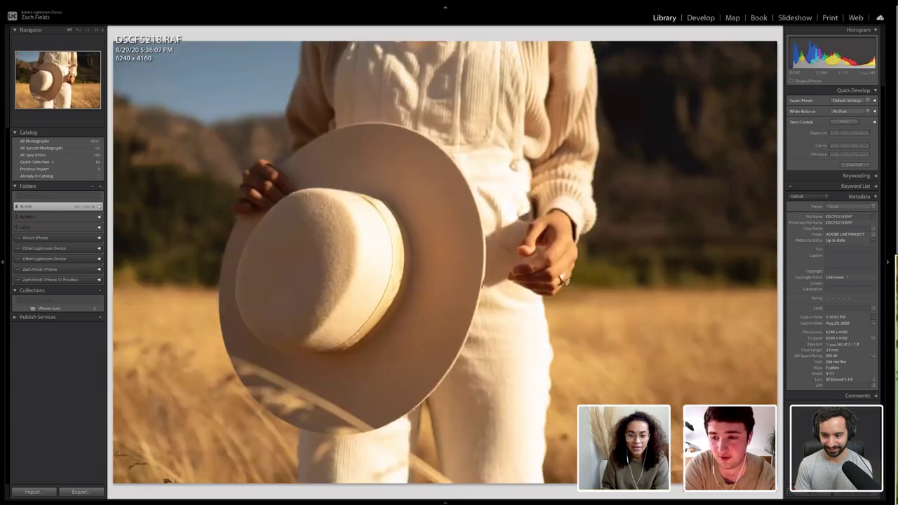
pyautogui.press('Left')
pyautogui.press('Left')
pyautogui.press('Left')
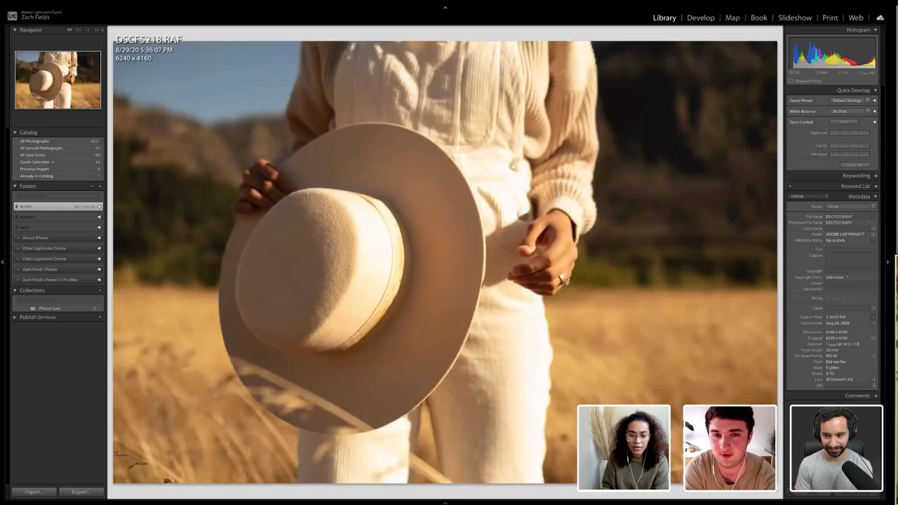
pyautogui.press('4')
pyautogui.press('Right')
pyautogui.press('4')
pyautogui.press('Right')
pyautogui.press('Right')
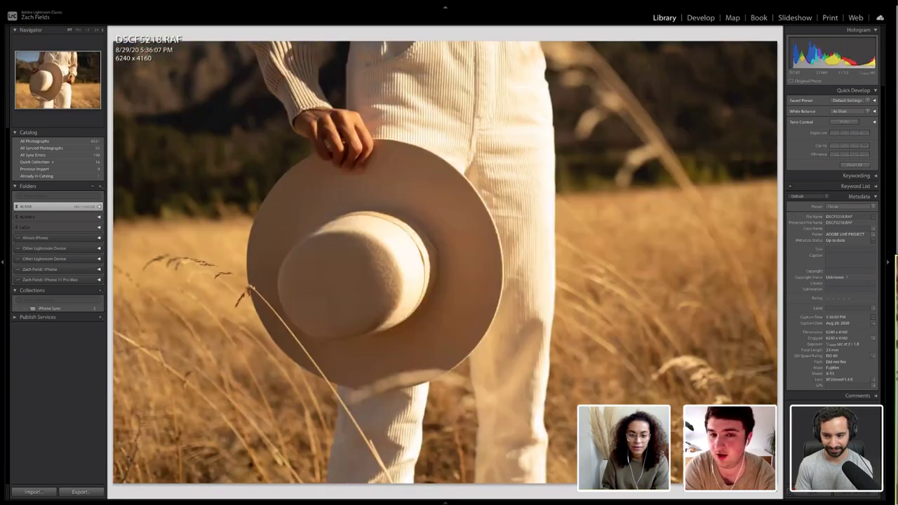
pyautogui.press('4')
pyautogui.press('Right')
pyautogui.press('Right')
pyautogui.press('Right')
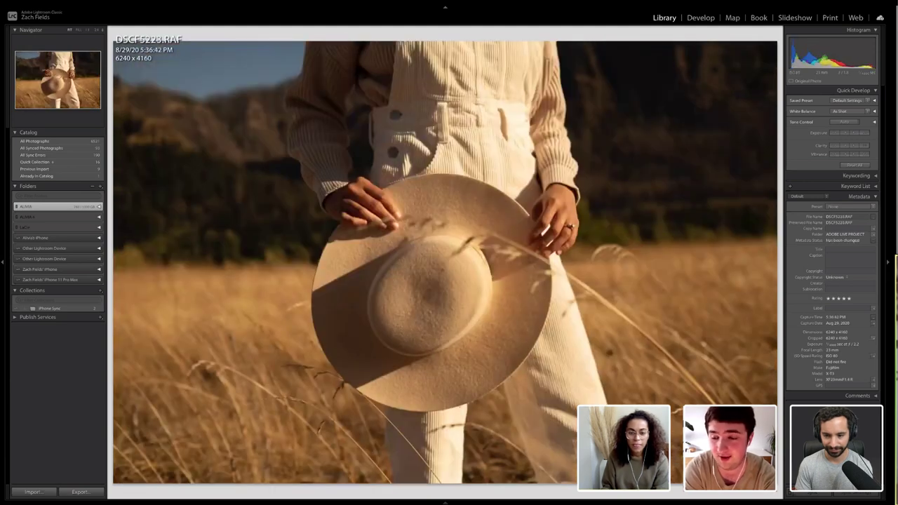
pyautogui.press('5')
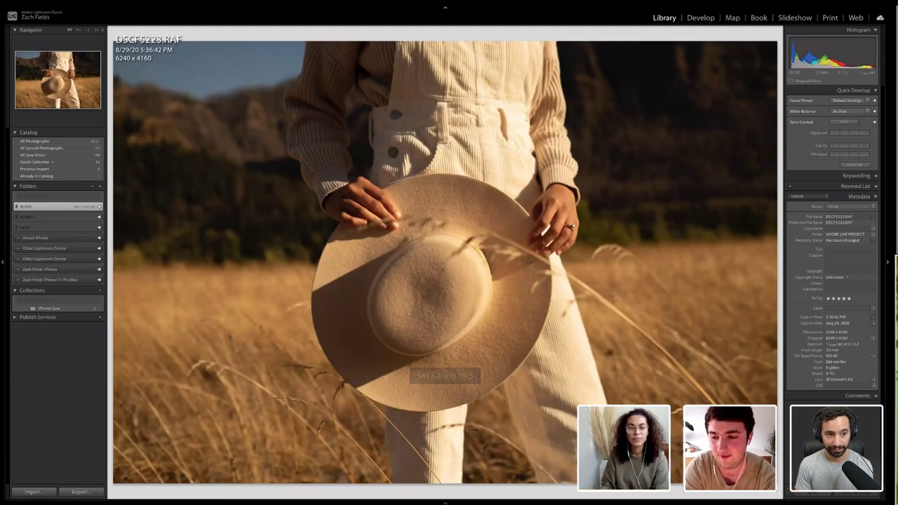
# Give the backlit grass photo and the person-lying-in-grass photo five stars
pyautogui.press('Right')
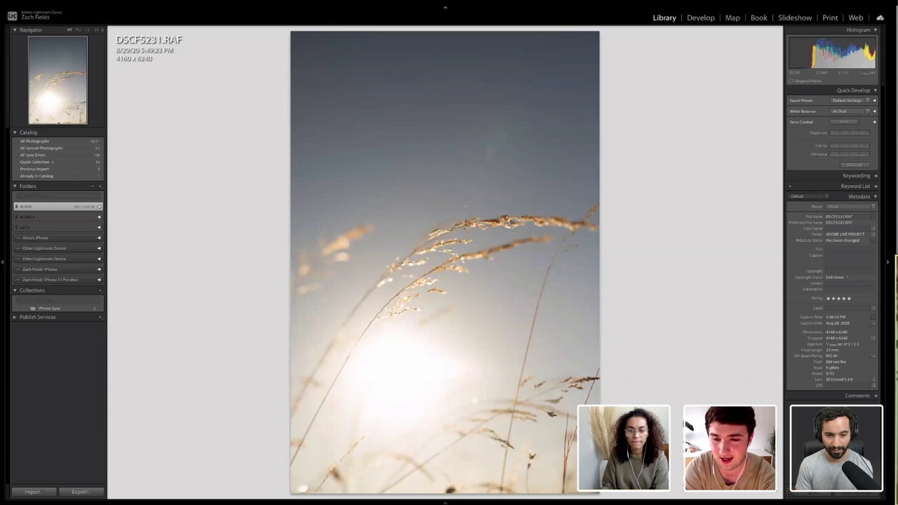
pyautogui.press('5')
pyautogui.press('Right')
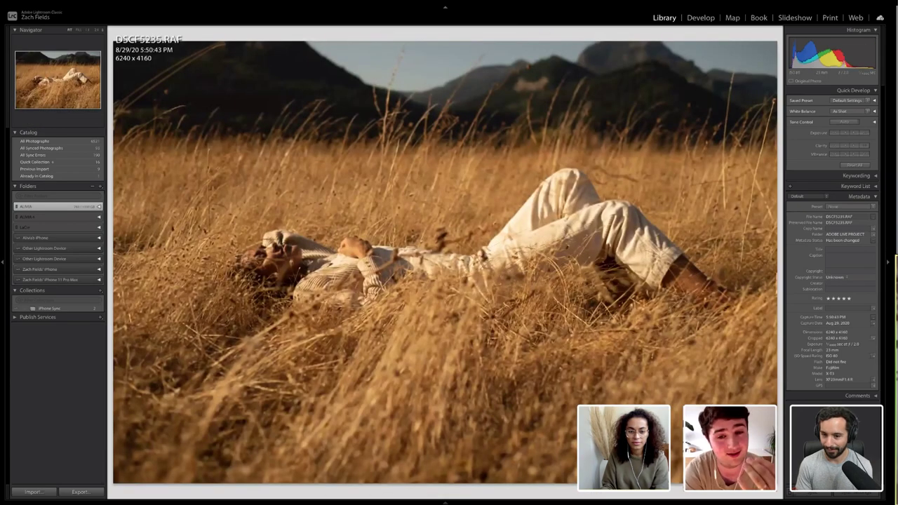
pyautogui.press('Right')
pyautogui.press('Left')
pyautogui.press('5')
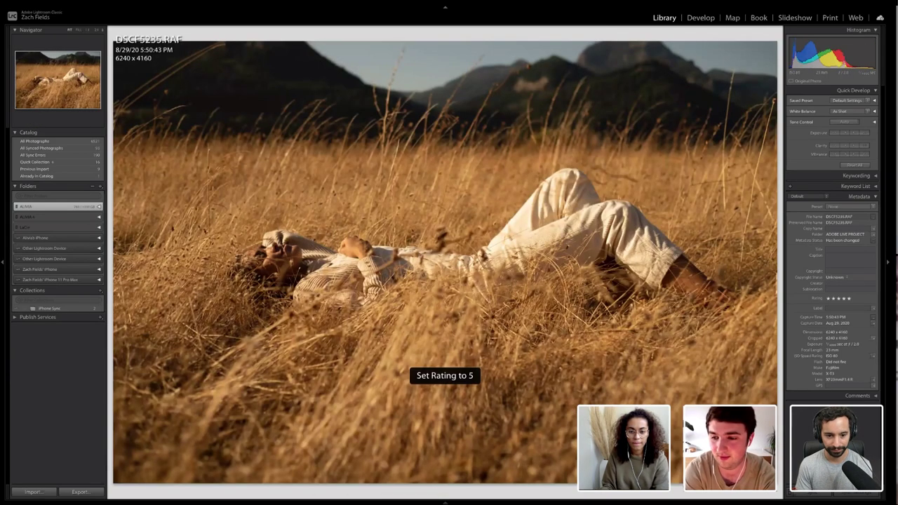
pyautogui.press('Right')
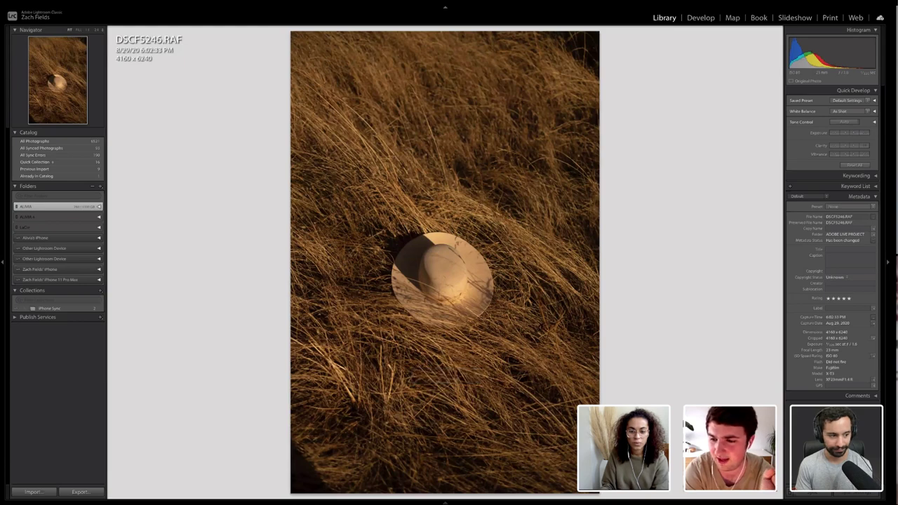
# Review the hat shots, rate DSCF5251 five stars, and step on to DSCF5259
pyautogui.press('Right')
pyautogui.press('Right')
pyautogui.press('Left')
pyautogui.press('Left')
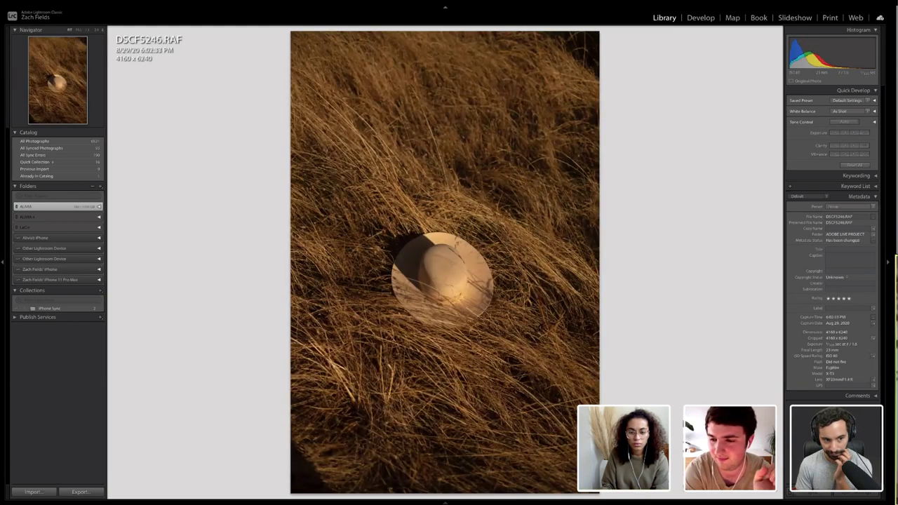
pyautogui.press('Right')
pyautogui.press('Right')
pyautogui.press('4')
pyautogui.press('Left')
pyautogui.press('5')
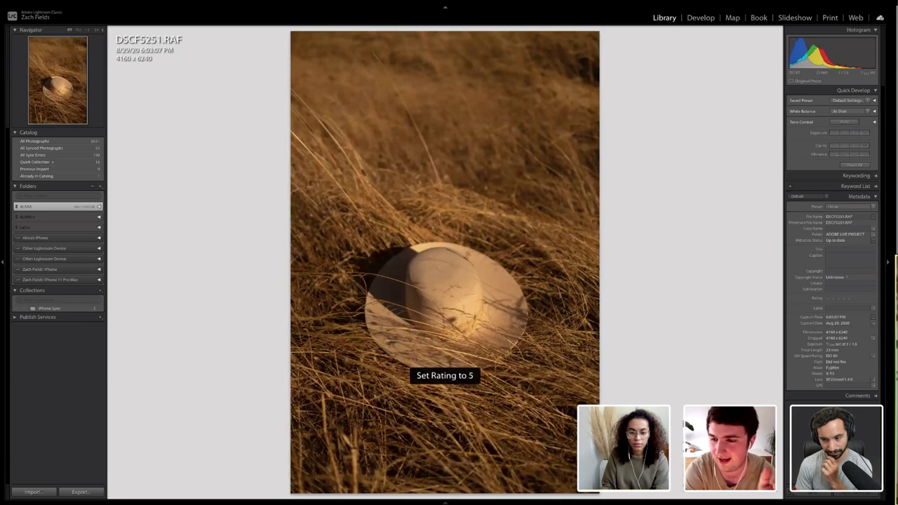
pyautogui.press('Right')
pyautogui.press('Right')
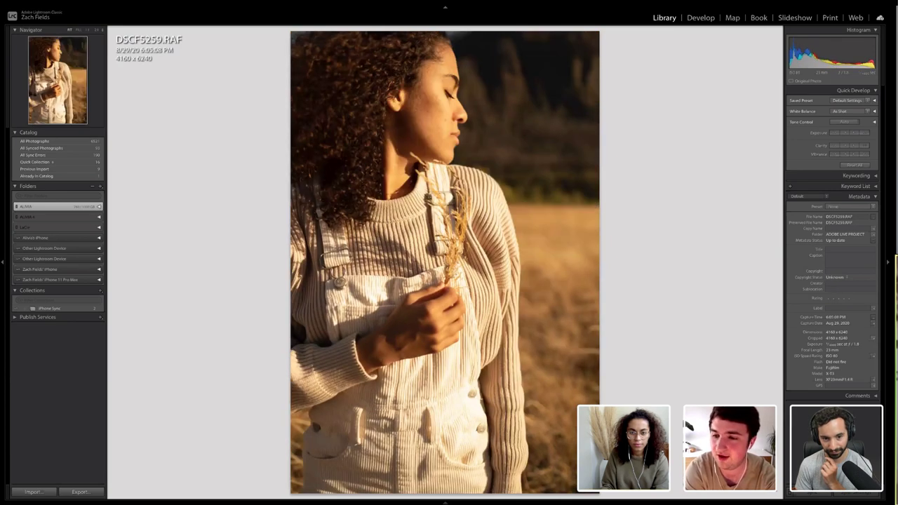
pyautogui.press('Left')
pyautogui.press('Right')
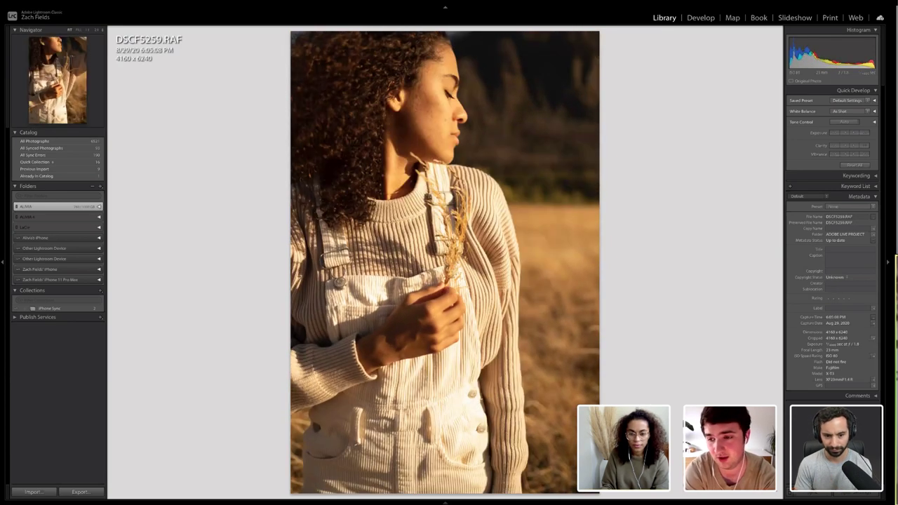
# Rate DSCF5260 four stars and switch to the thumbnail Grid view
pyautogui.press('4')
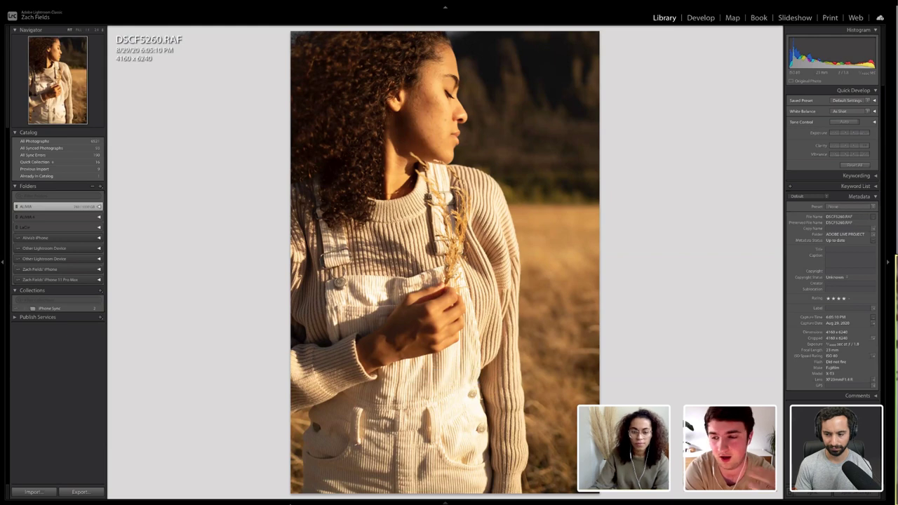
pyautogui.moveTo(82, 500)
pyautogui.click(37, 464)
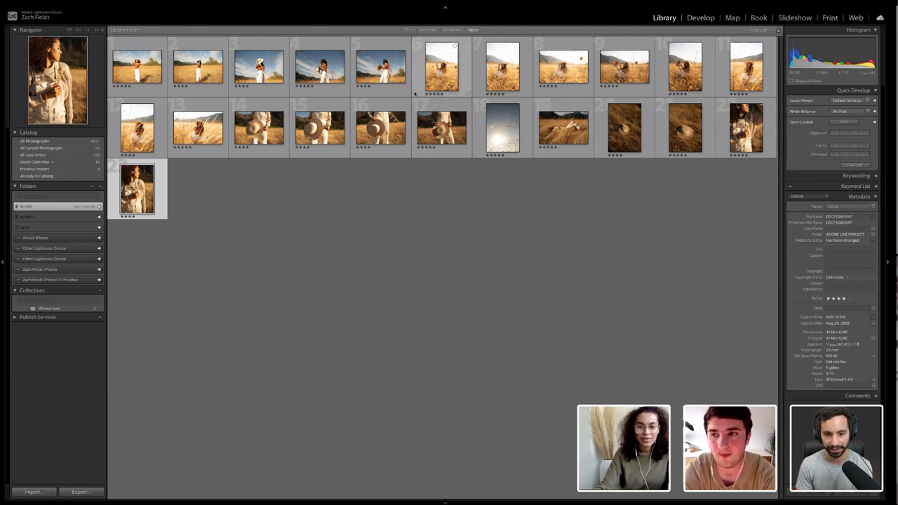
# Open the sixth thumbnail, DSCF5186, full-size in Loupe view
pyautogui.doubleClick(436, 76)
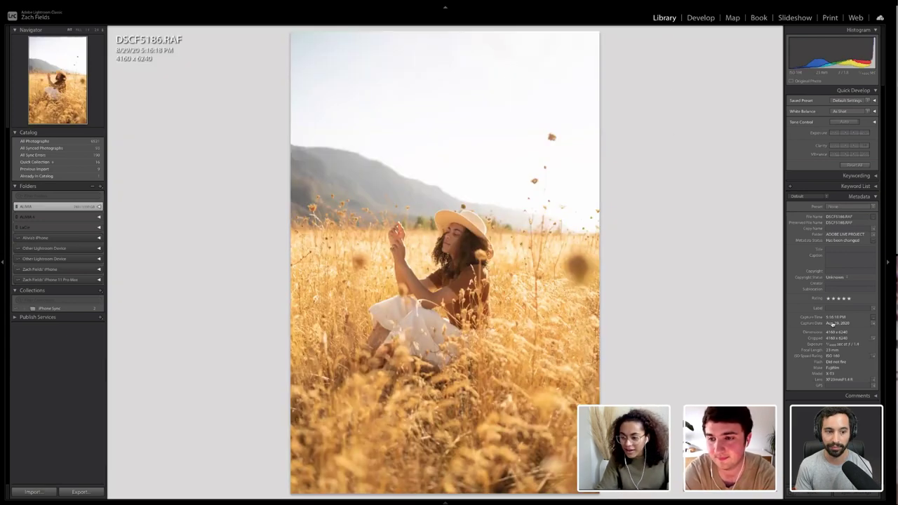
pyautogui.moveTo(107, 493)
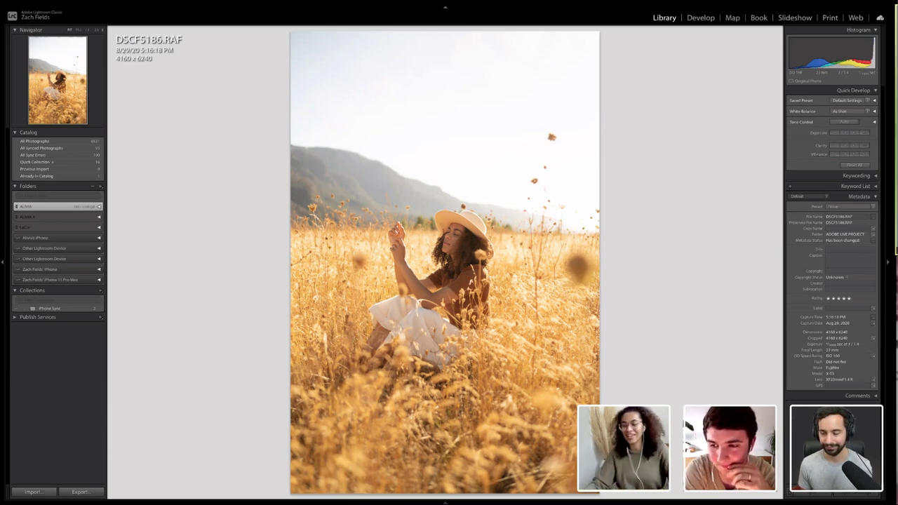
pyautogui.moveTo(491, 503)
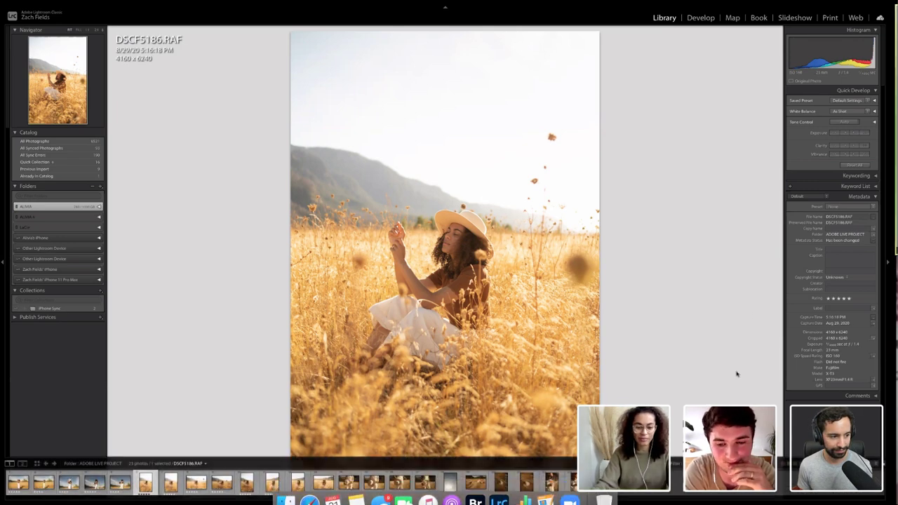
pyautogui.moveTo(734, 503)
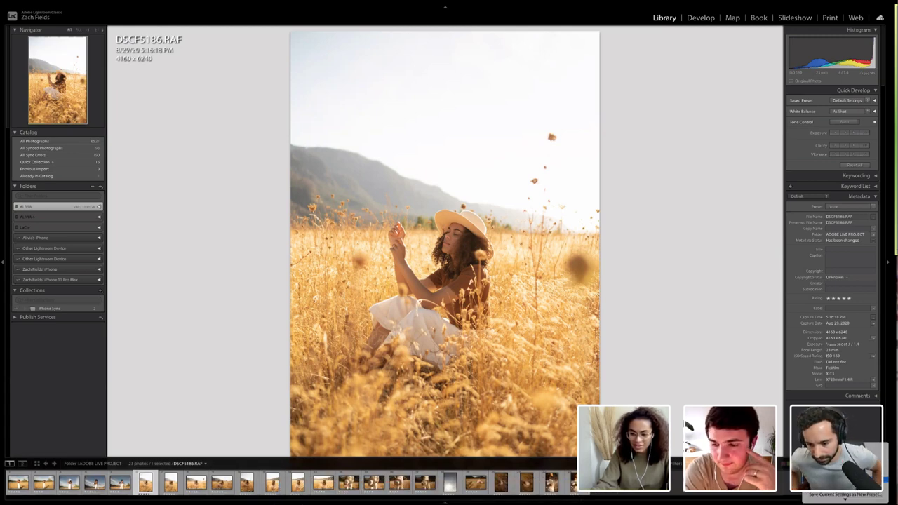
# Cycle the star-rating filter and leave it showing only the 14 five-star photos
pyautogui.press('super+alt+1')
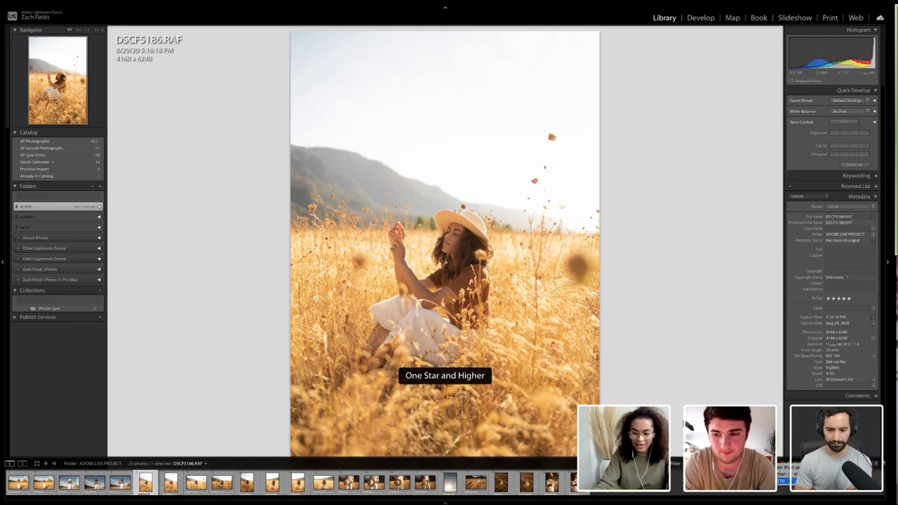
pyautogui.press('super+alt+1')
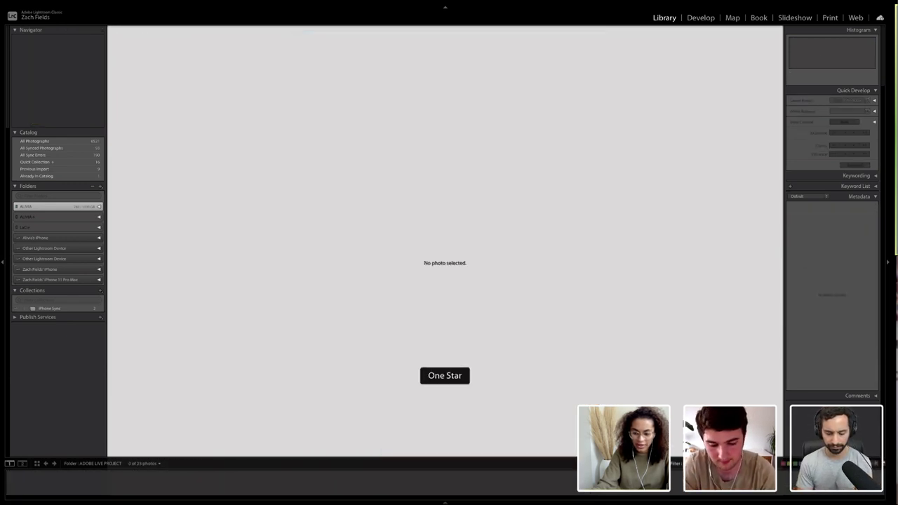
pyautogui.press('super+alt+4')
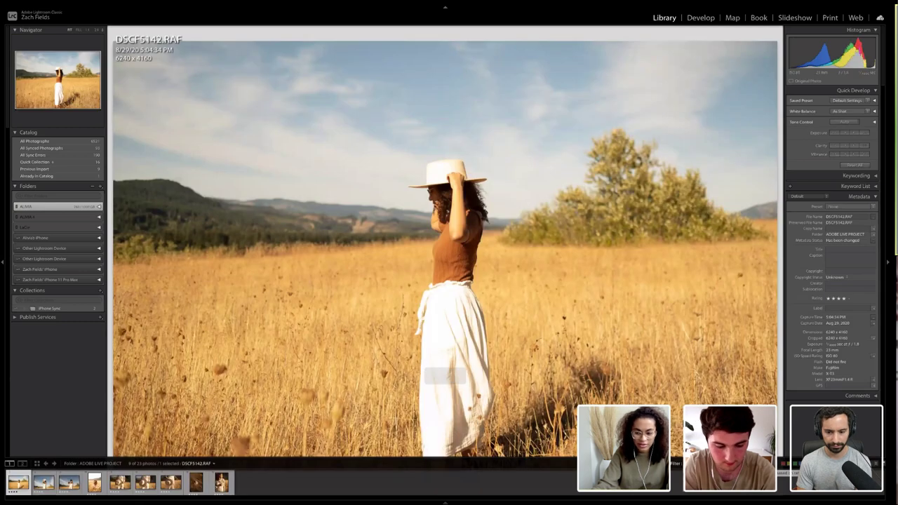
pyautogui.press('super+alt+5')
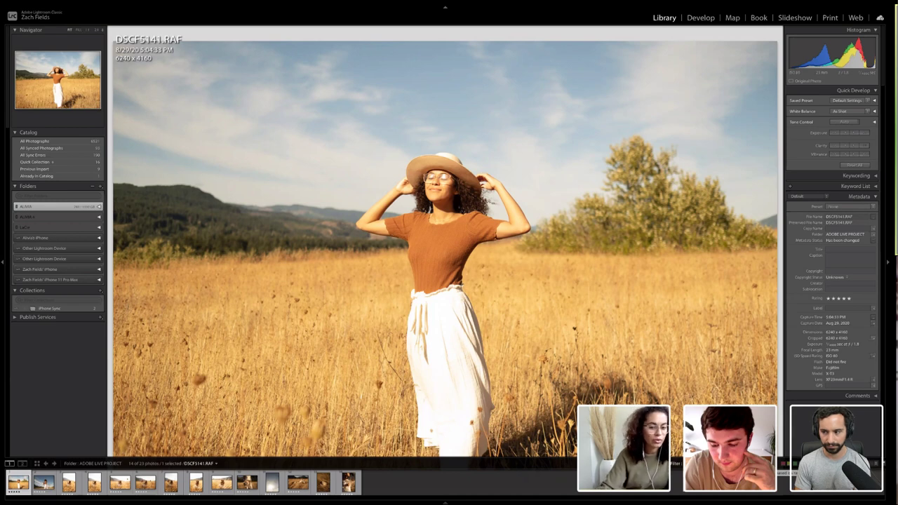
pyautogui.press('0')
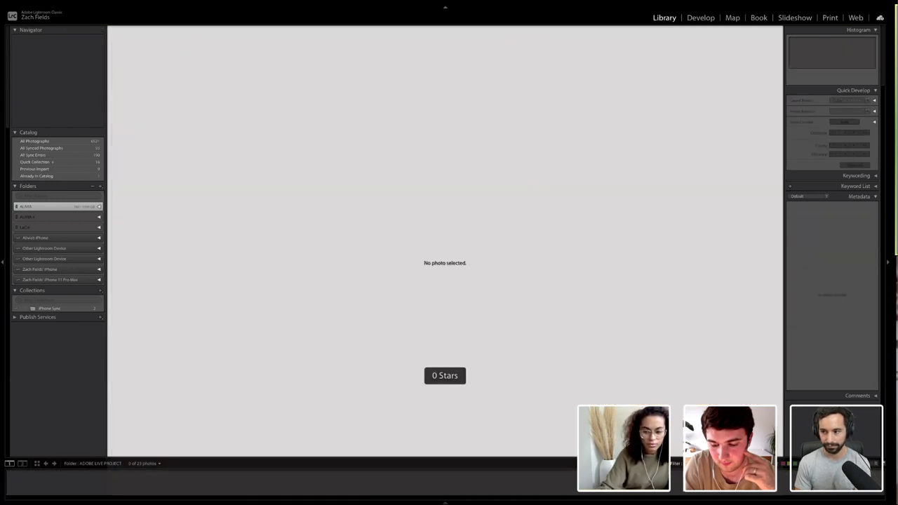
pyautogui.hotkey('ctrl', 'z')
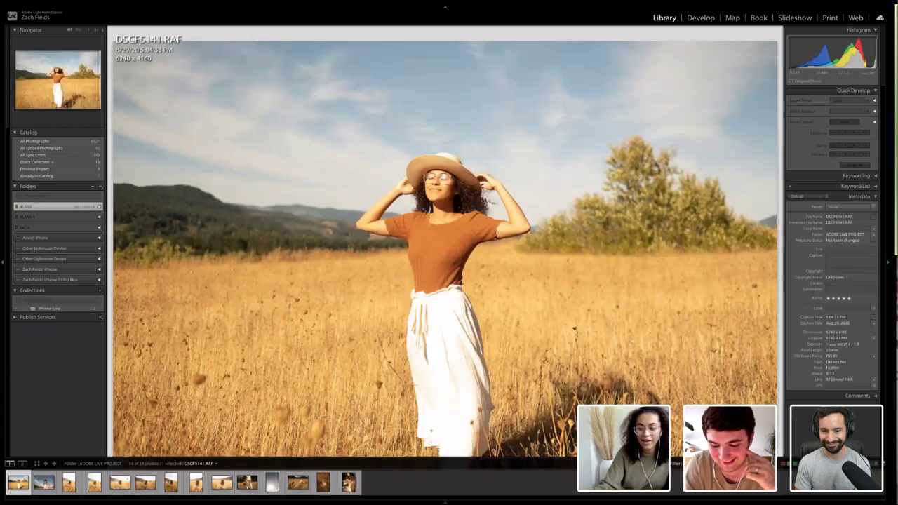
# In Develop, select DSCF5187 and compare it with DSCF5186 before editing
pyautogui.press('5')
pyautogui.click(701, 18)
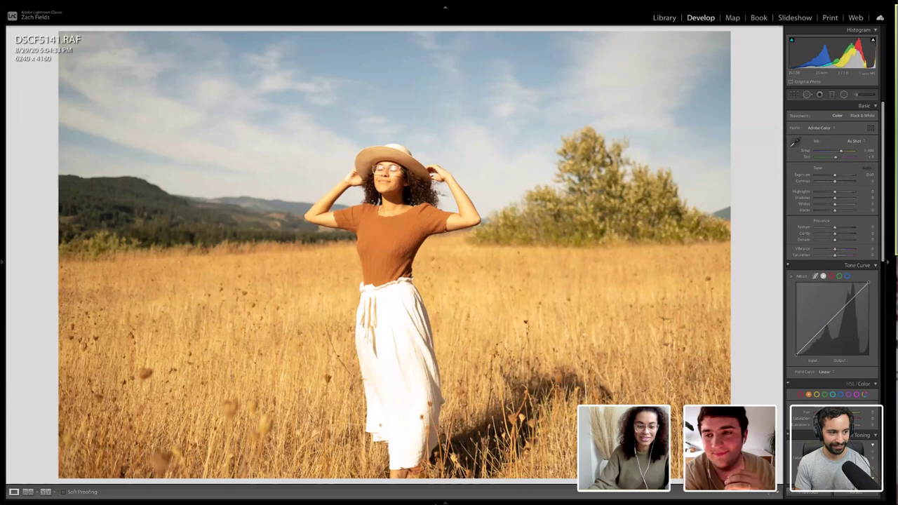
pyautogui.moveTo(430, 501)
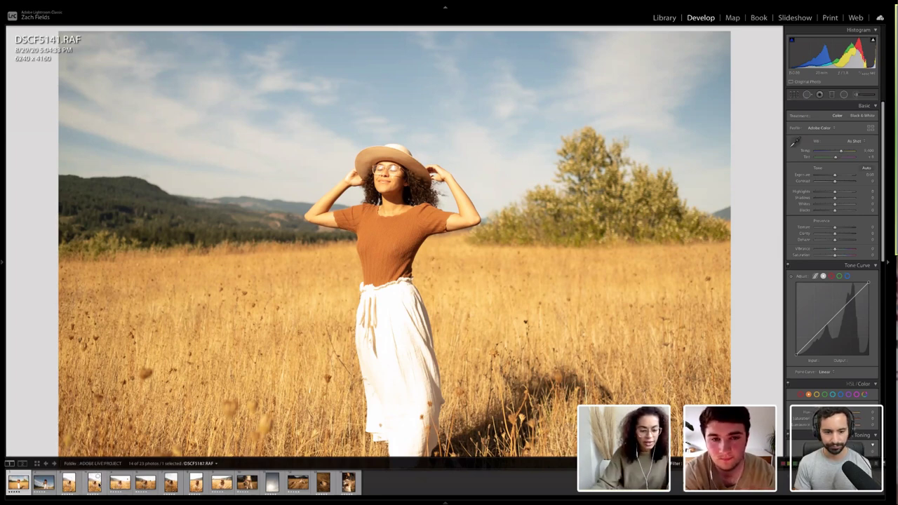
pyautogui.click(96, 484)
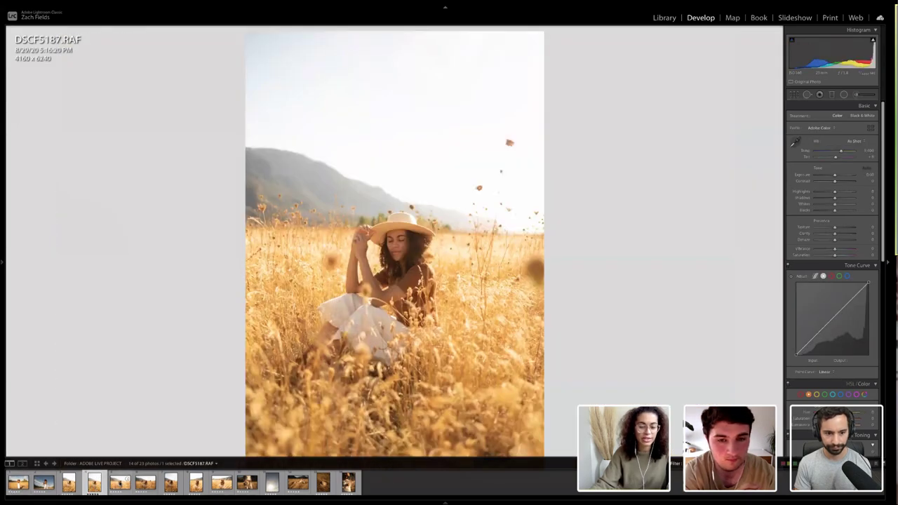
pyautogui.press('z')
pyautogui.press('z')
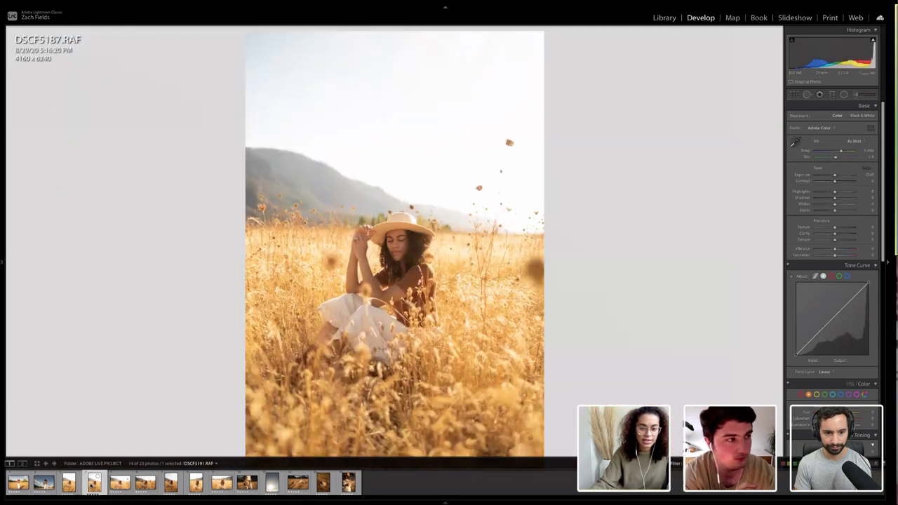
pyautogui.click(73, 486)
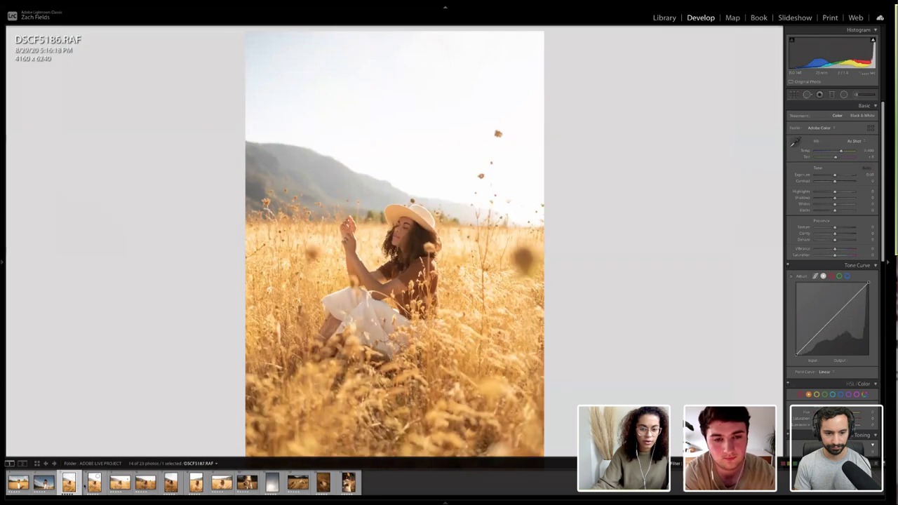
pyautogui.click(84, 491)
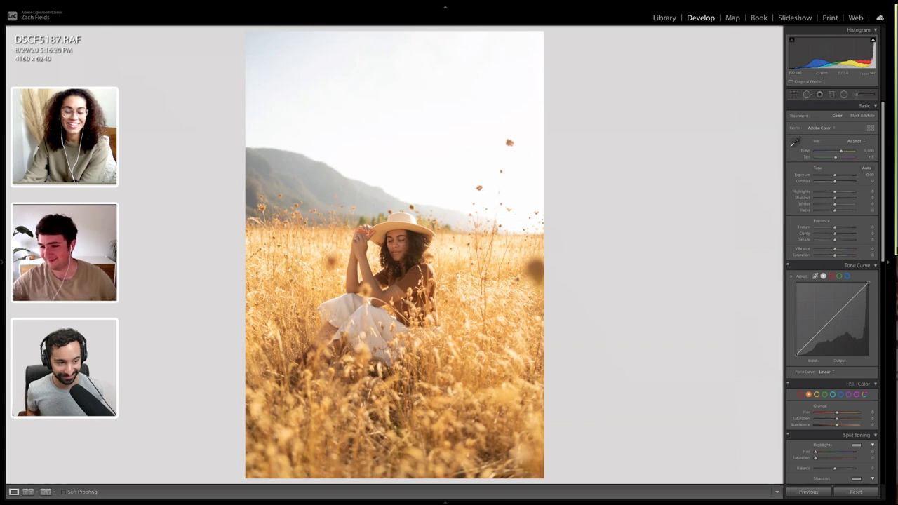
pyautogui.moveTo(2, 262)
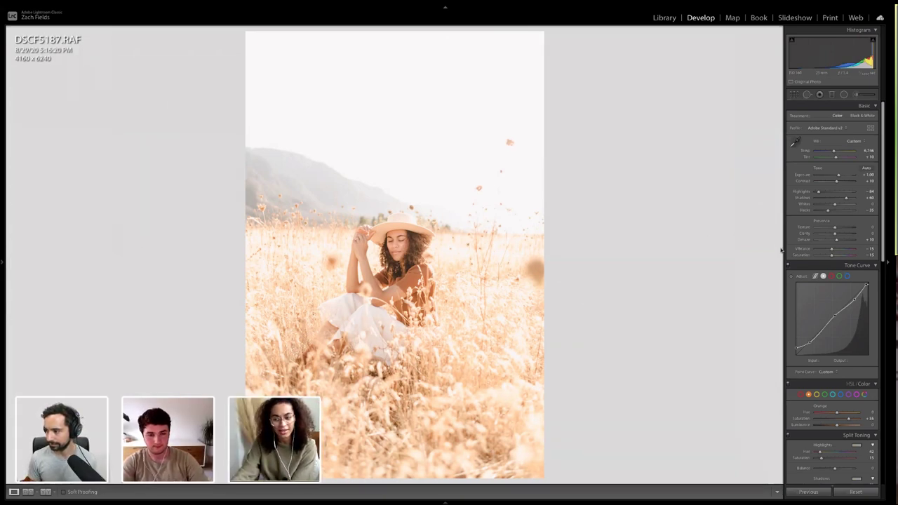
# Review the Blue, Red and Yellow HSL values, ending on Yellow, then return to Basic
pyautogui.scroll(-3, 817, 291)
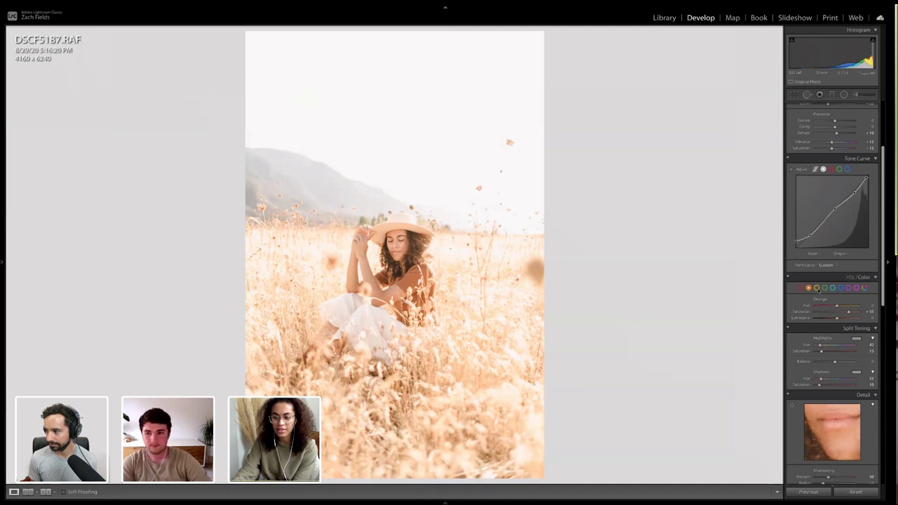
pyautogui.click(817, 287)
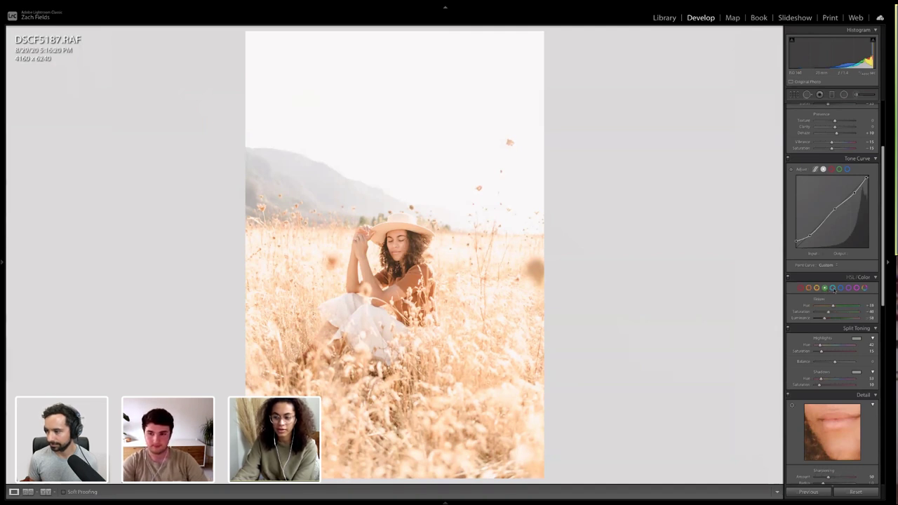
pyautogui.click(841, 288)
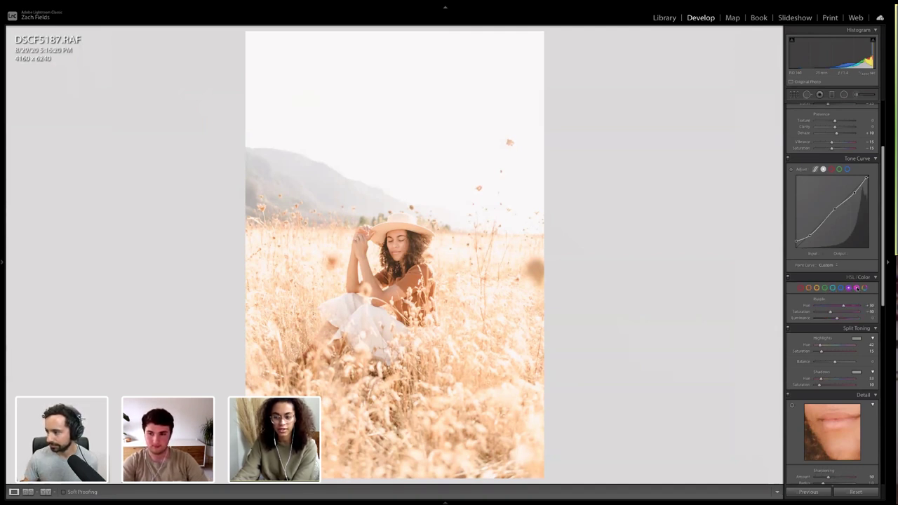
pyautogui.click(800, 288)
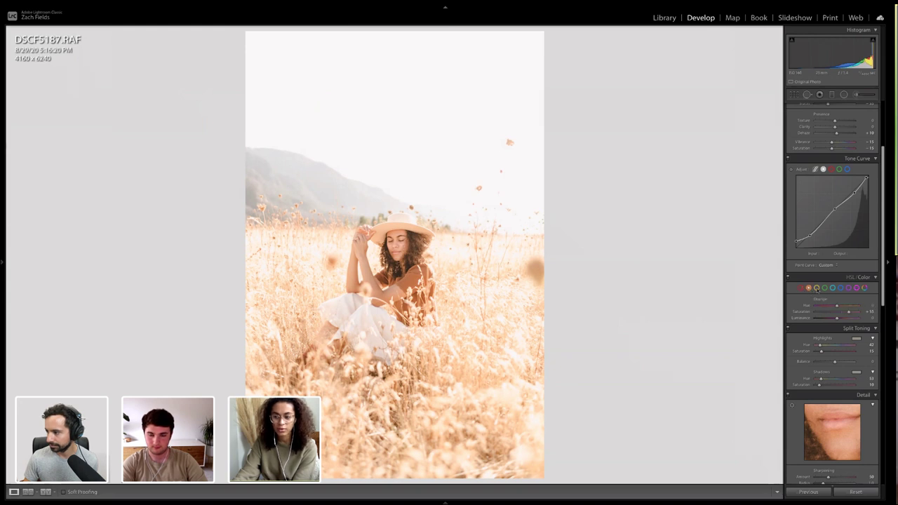
pyautogui.click(817, 287)
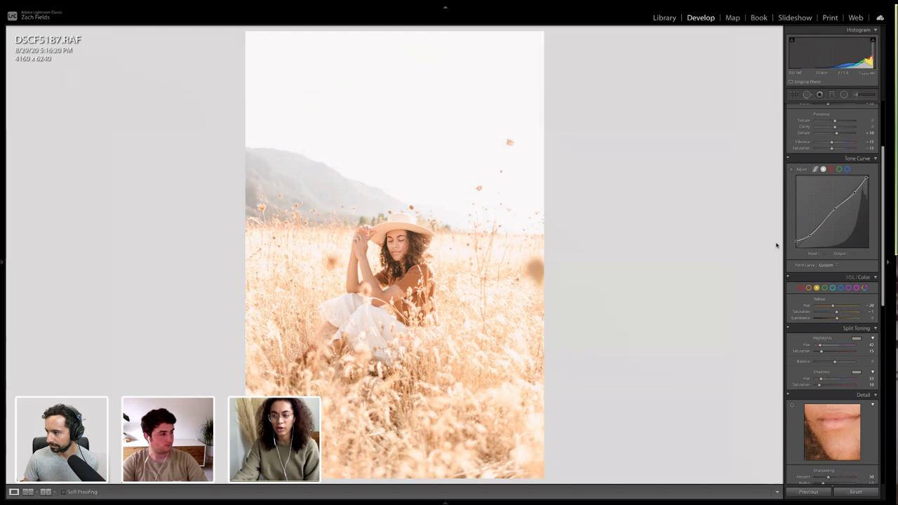
pyautogui.scroll(3, 804, 242)
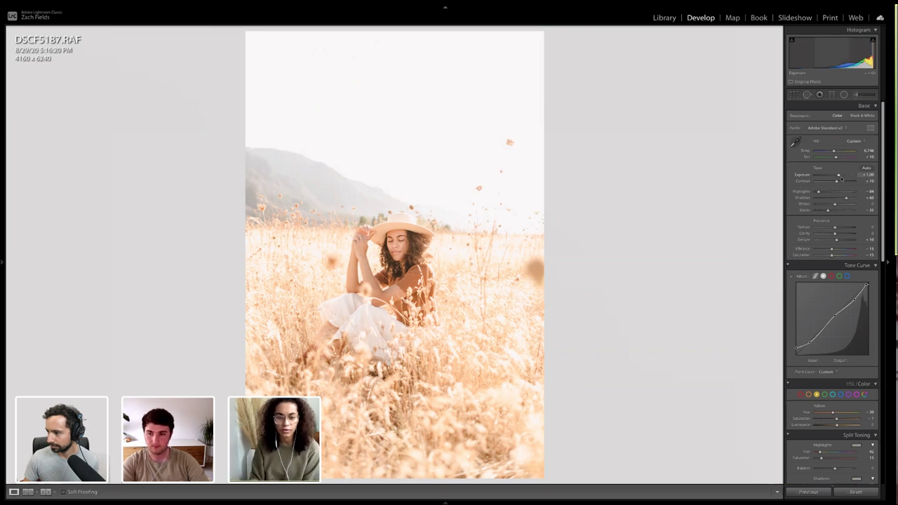
# Set Highlights to -100, Shadows to +89 and Whites to -3 in Basic
pyautogui.scroll(-3, 841, 179)
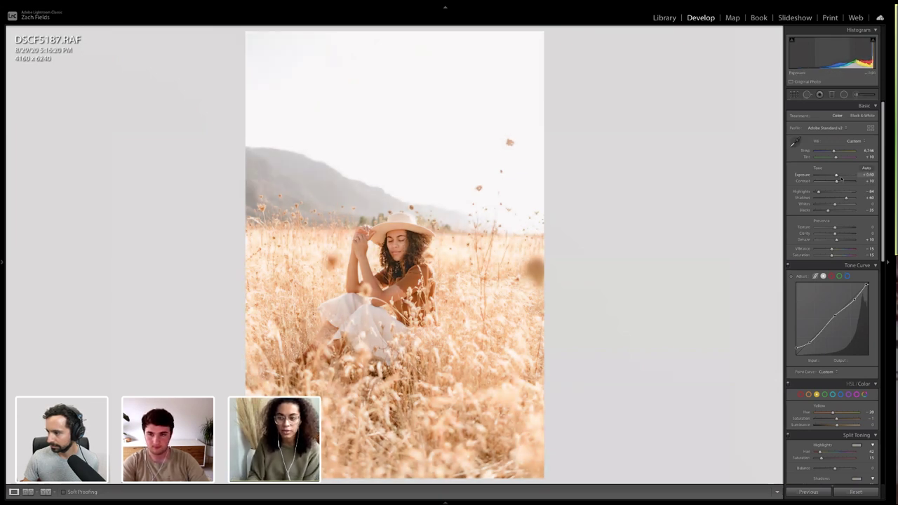
pyautogui.scroll(-2, 842, 179)
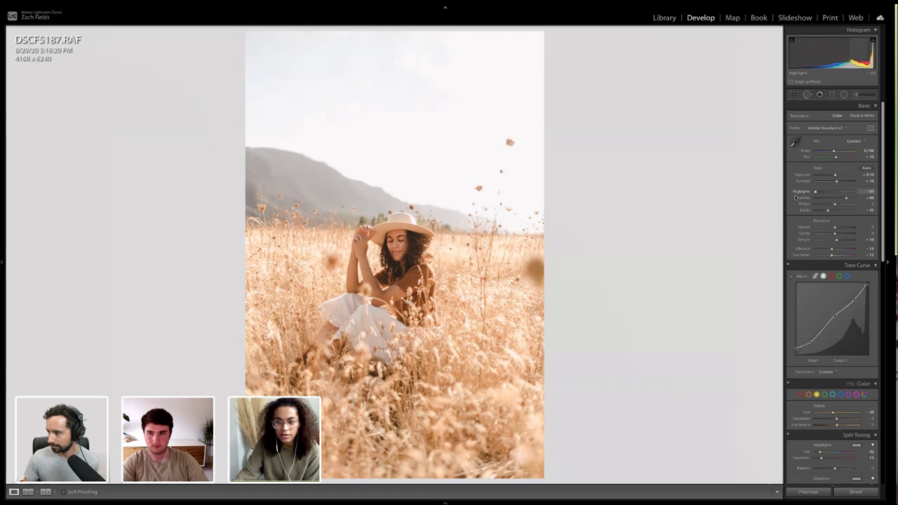
pyautogui.moveTo(818, 193); pyautogui.dragTo(815, 192)
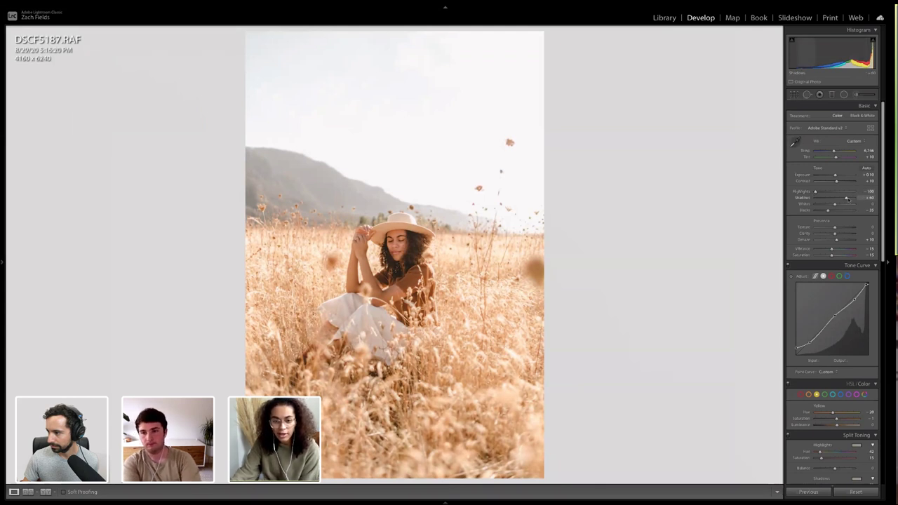
pyautogui.moveTo(847, 199); pyautogui.dragTo(852, 198)
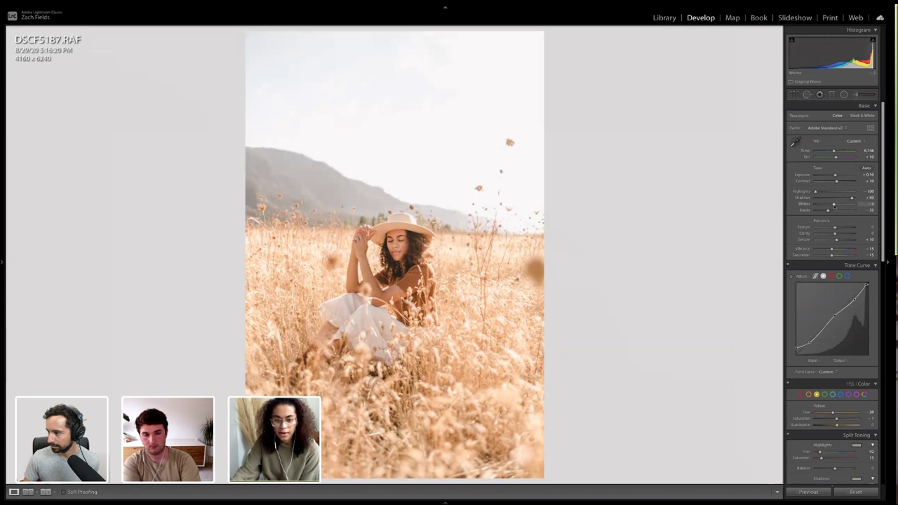
pyautogui.moveTo(835, 206); pyautogui.dragTo(836, 206)
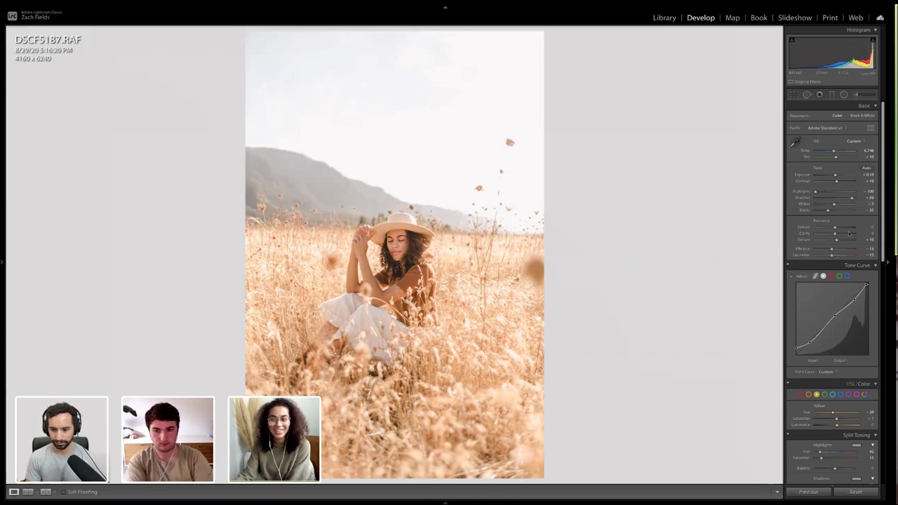
# Lower the tone curve's white point to output 244 at input 255
pyautogui.scroll(-1, 843, 243)
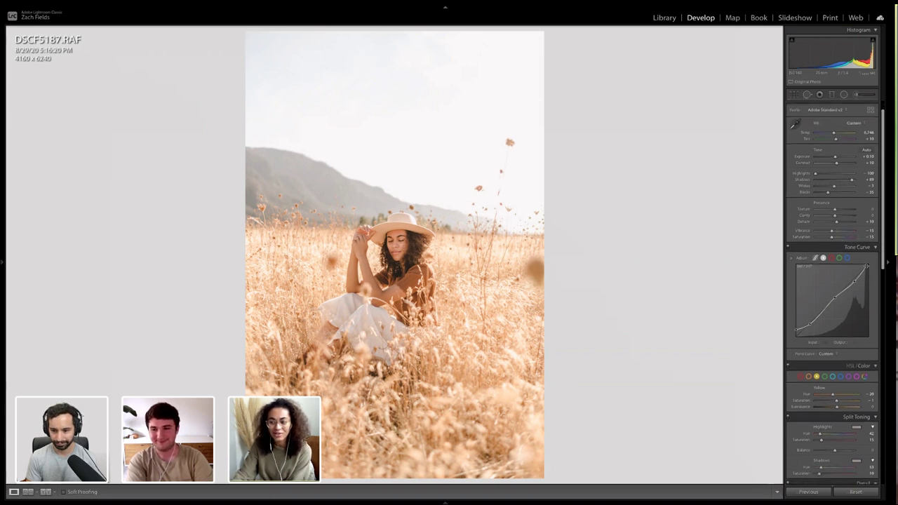
pyautogui.moveTo(867, 267); pyautogui.dragTo(869, 268)
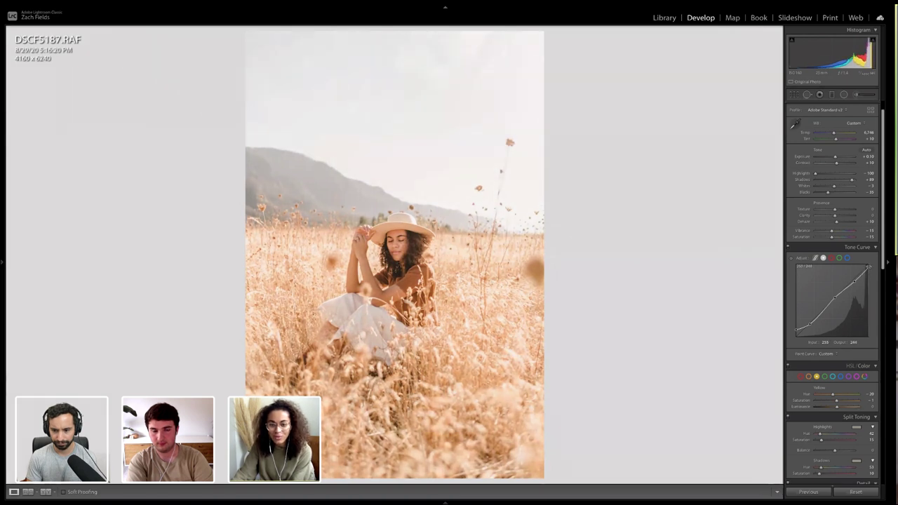
pyautogui.scroll(-1, 838, 271)
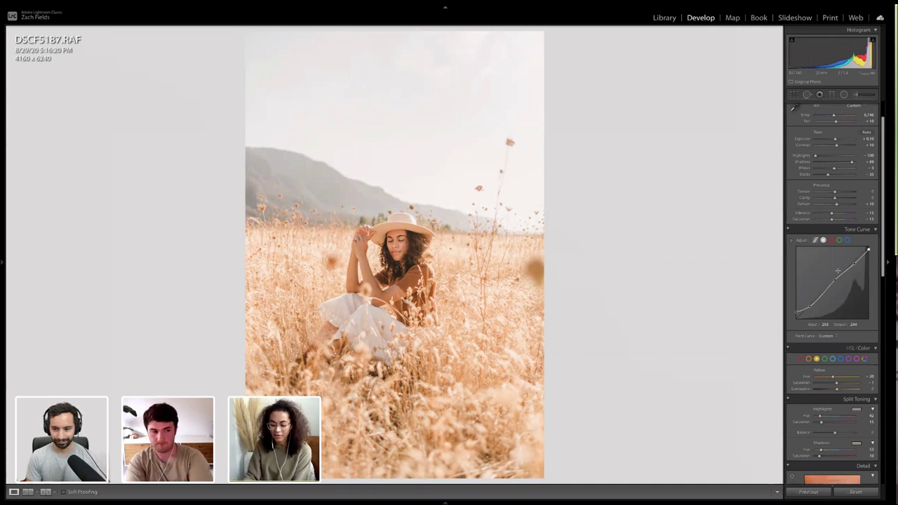
pyautogui.press('\\')
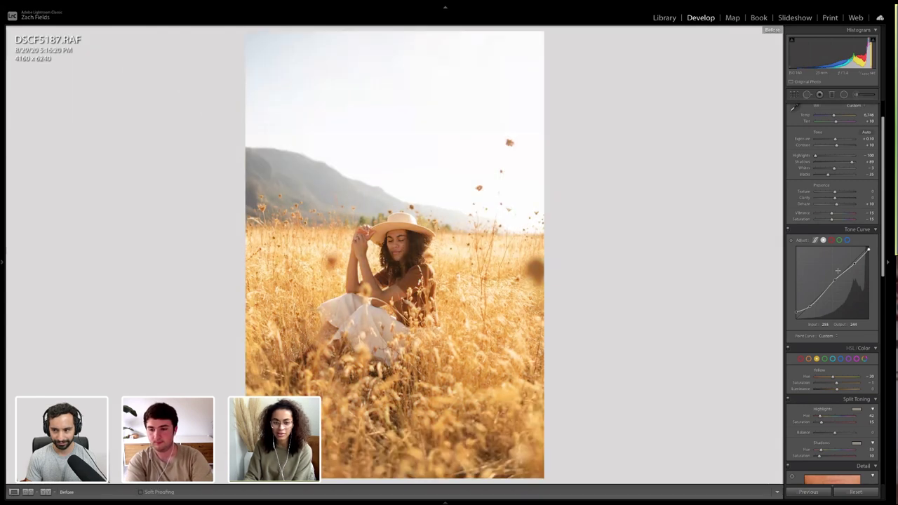
pyautogui.press('\\')
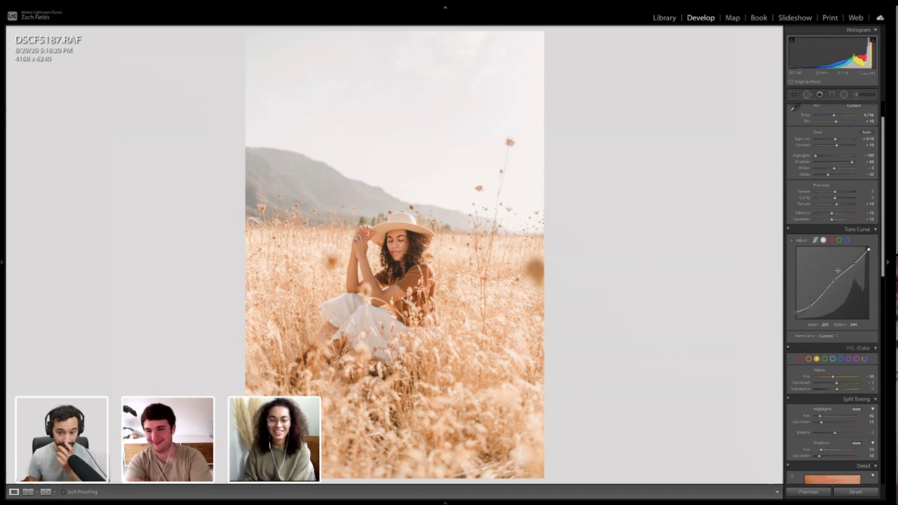
pyautogui.press('\\')
pyautogui.press('\\')
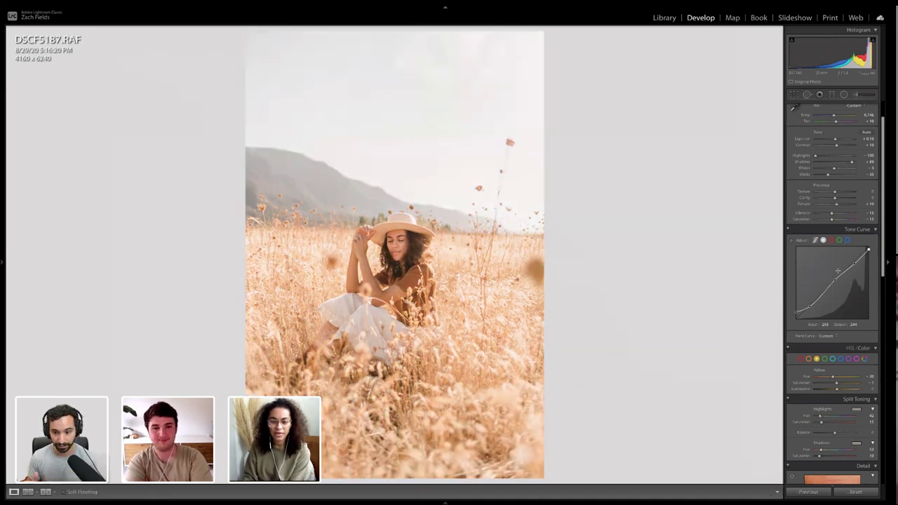
pyautogui.press('\\')
pyautogui.press('\\')
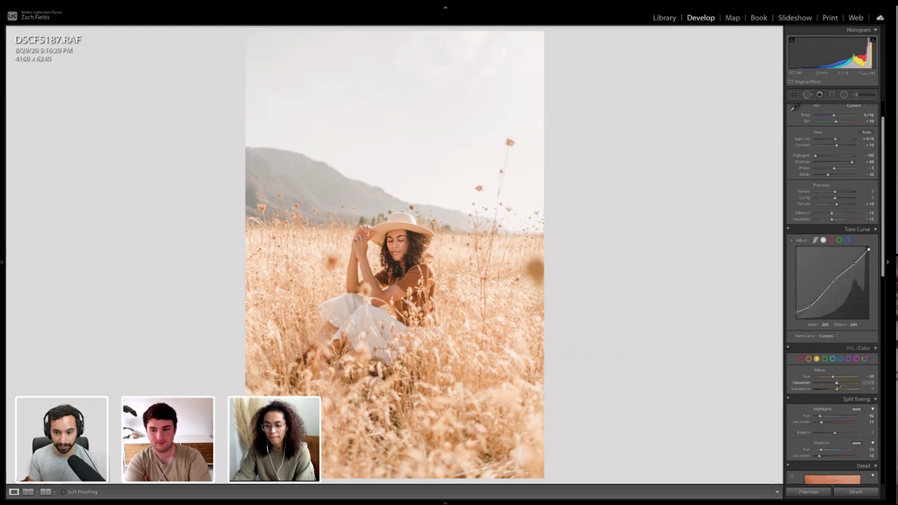
# Raise Yellow saturation, lower Yellow luminance, and boost Blue saturation in HSL
pyautogui.moveTo(837, 385)
pyautogui.mouseDown()
pyautogui.moveTo(852, 384)
pyautogui.moveTo(828, 390)
pyautogui.moveTo(848, 384)
pyautogui.mouseUp()
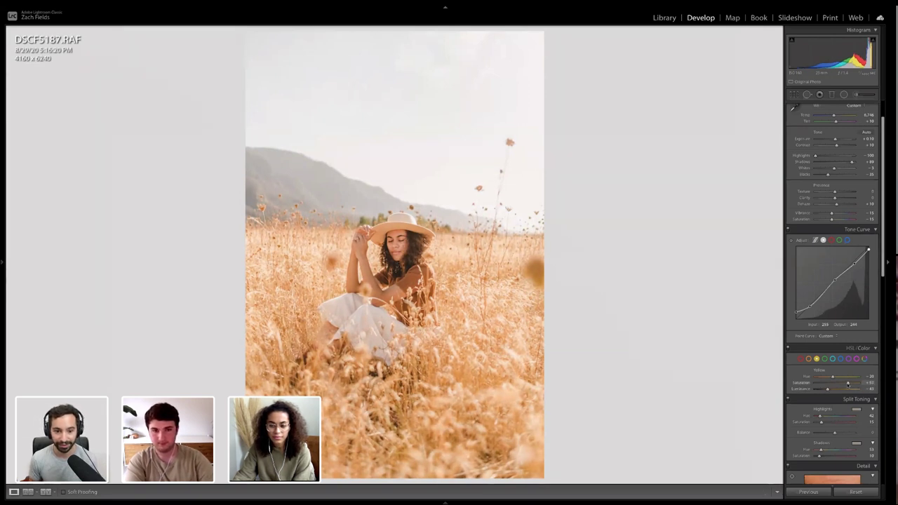
pyautogui.moveTo(829, 391); pyautogui.dragTo(826, 391)
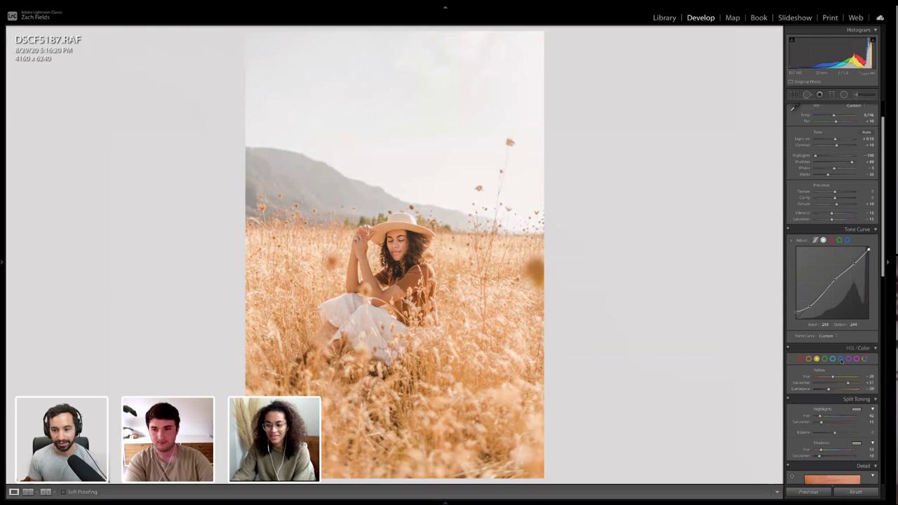
pyautogui.click(842, 360)
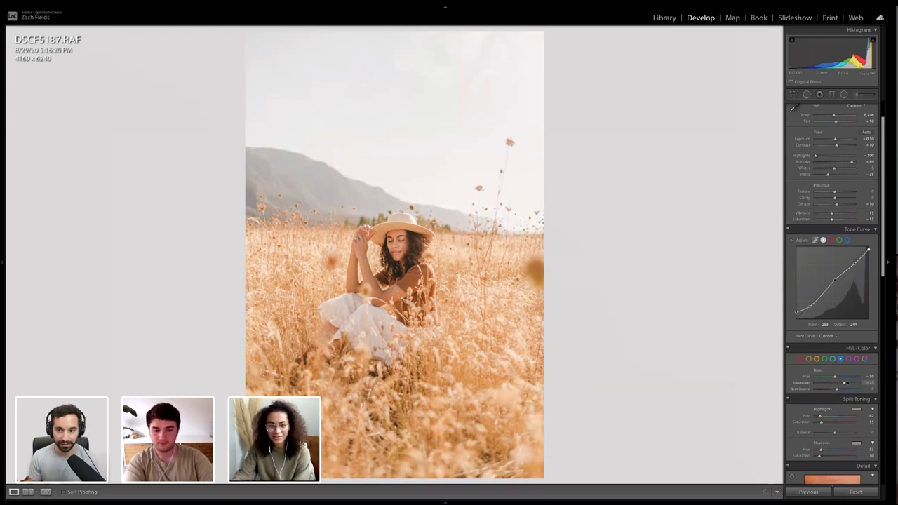
pyautogui.moveTo(847, 383)
pyautogui.mouseDown()
pyautogui.moveTo(857, 380)
pyautogui.moveTo(832, 383)
pyautogui.moveTo(839, 384)
pyautogui.mouseUp()
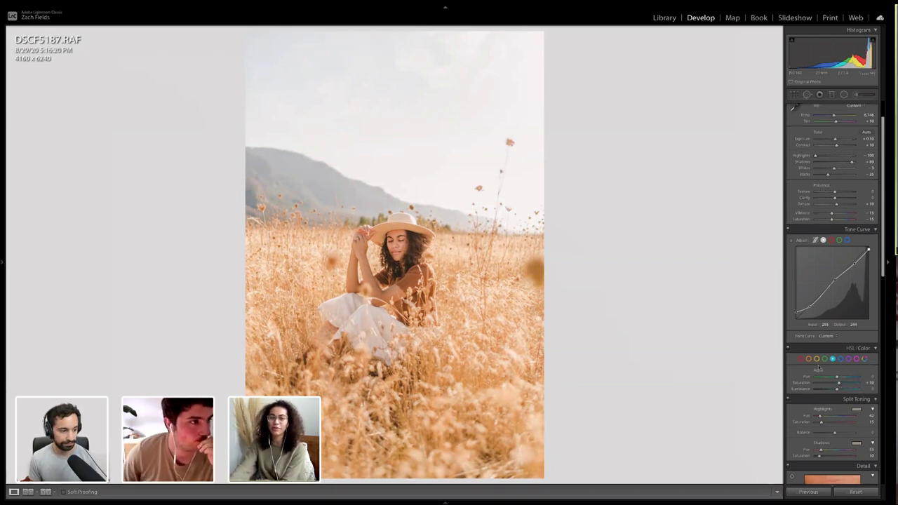
pyautogui.scroll(1, 819, 365)
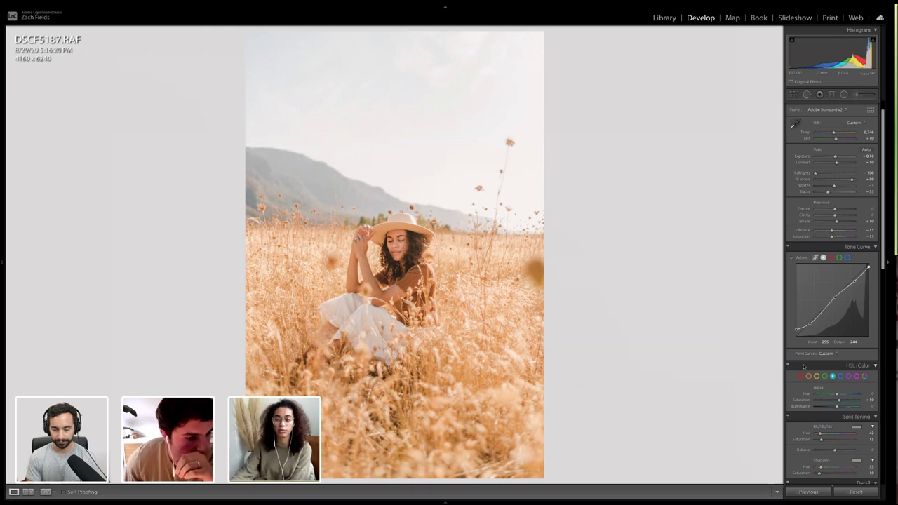
pyautogui.scroll(-1, 807, 365)
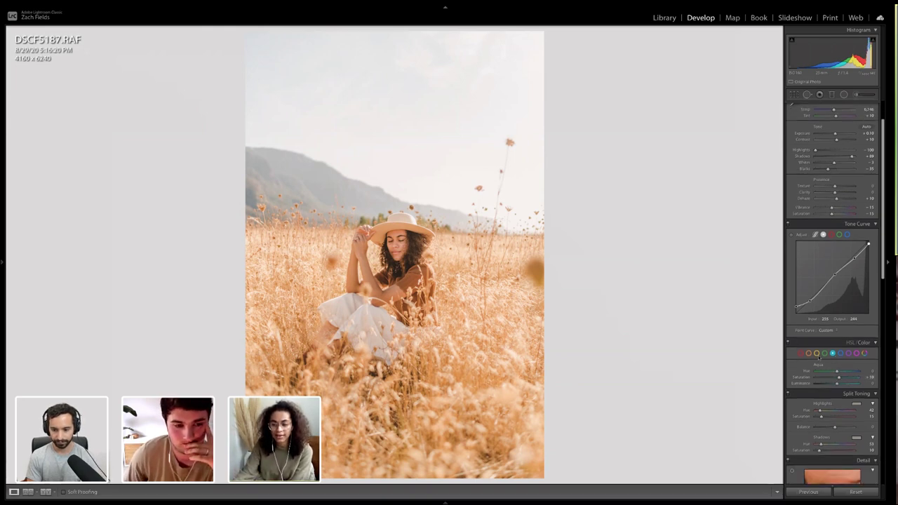
# Compare Before/After, then shift the Yellow hue from -14 to -7
pyautogui.press('\\')
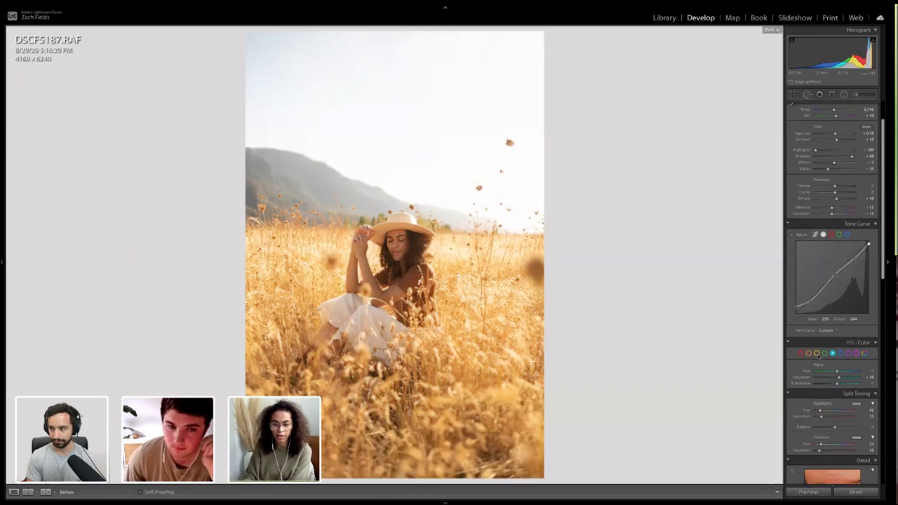
pyautogui.press('\\')
pyautogui.press('\\')
pyautogui.press('\\')
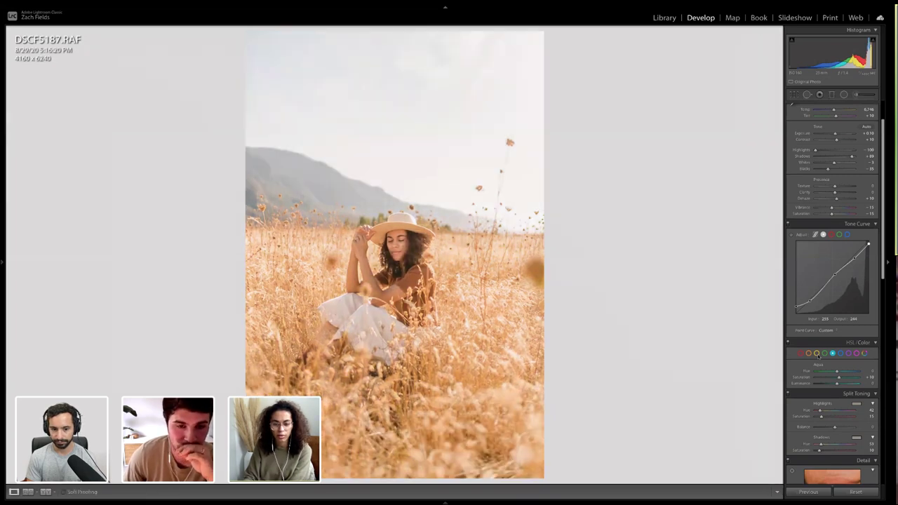
pyautogui.click(817, 353)
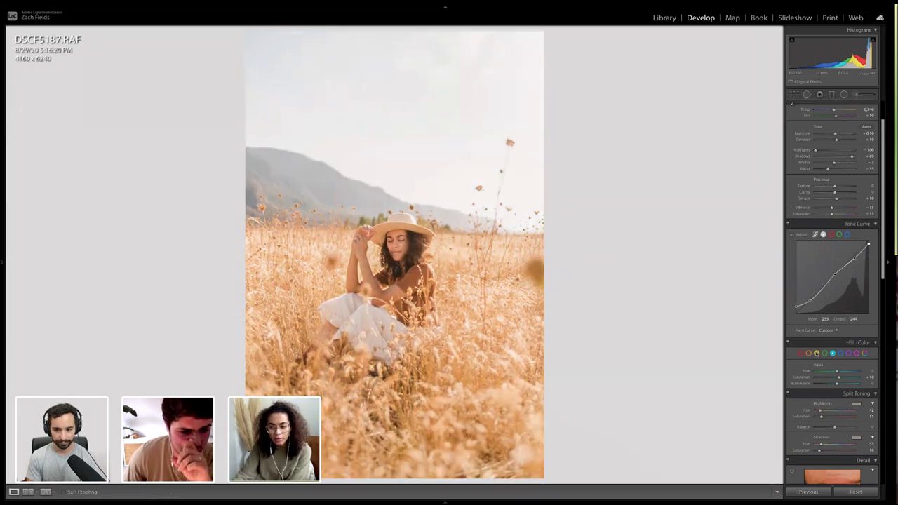
pyautogui.moveTo(835, 372)
pyautogui.mouseDown()
pyautogui.moveTo(850, 378)
pyautogui.moveTo(838, 373)
pyautogui.mouseUp()
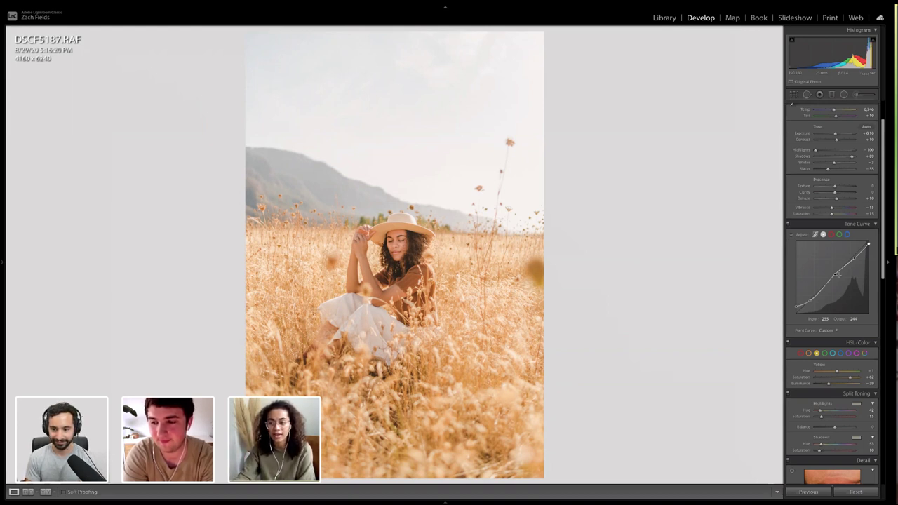
pyautogui.scroll(-1, 838, 274)
pyautogui.scroll(-10, 838, 274)
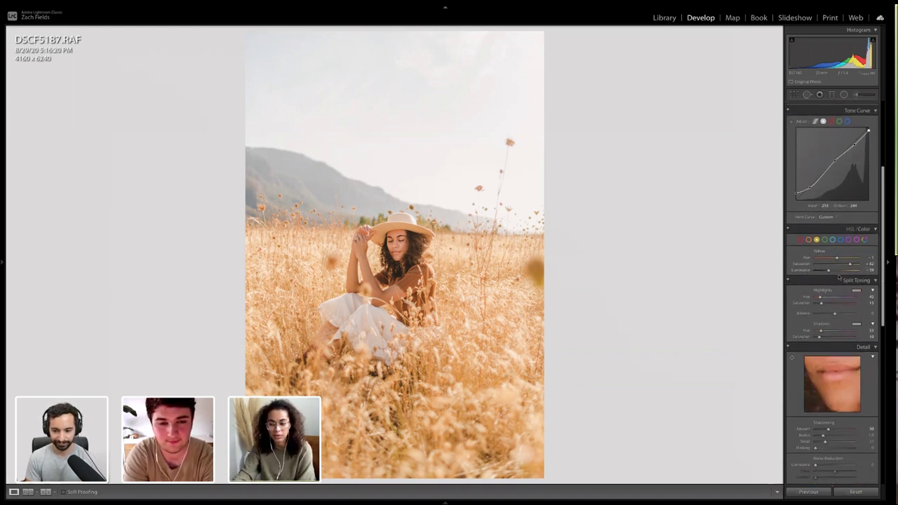
pyautogui.scroll(-10, 840, 277)
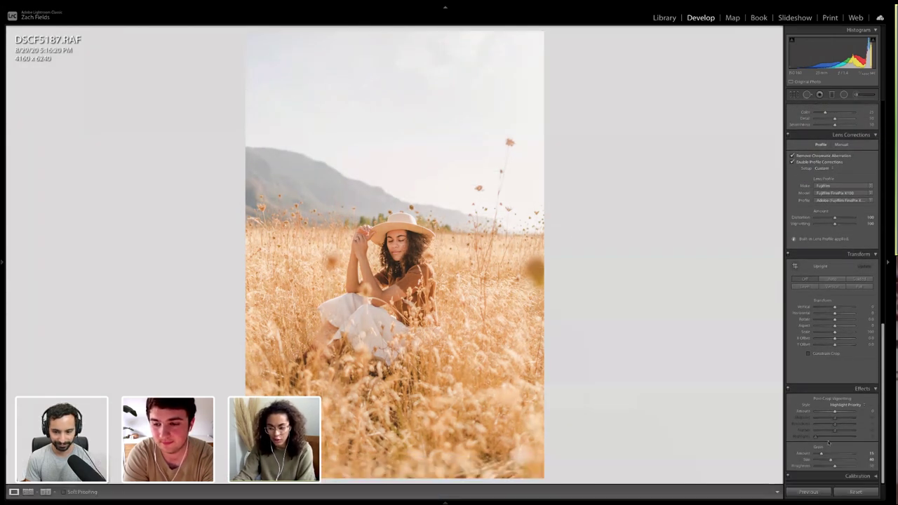
pyautogui.moveTo(821, 453); pyautogui.dragTo(826, 454)
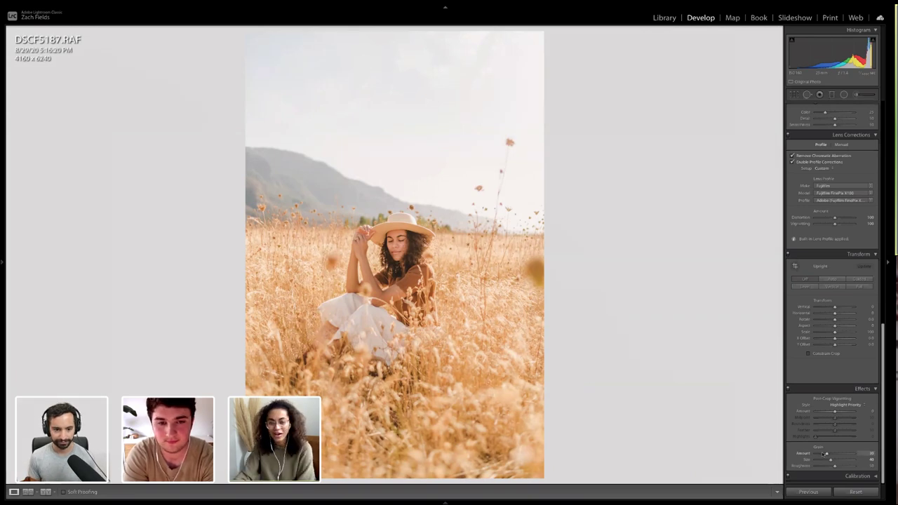
pyautogui.scroll(5, 825, 454)
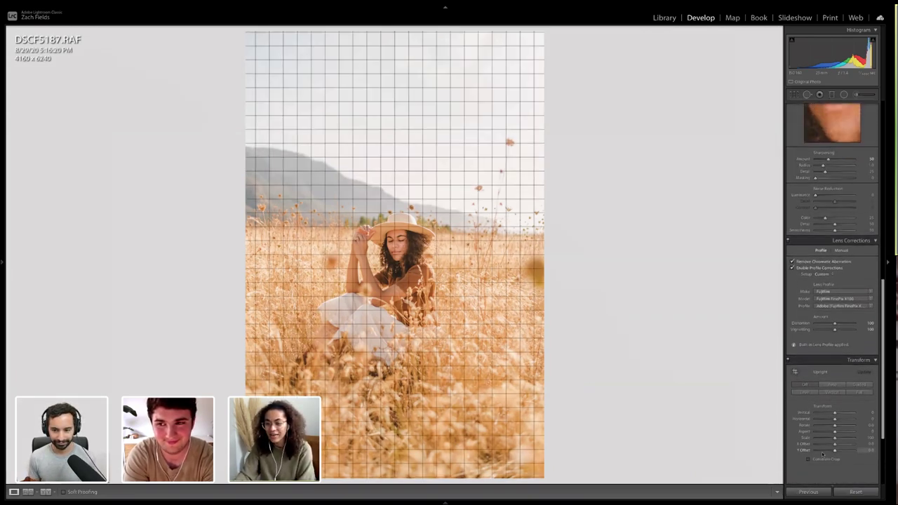
pyautogui.scroll(2, 825, 455)
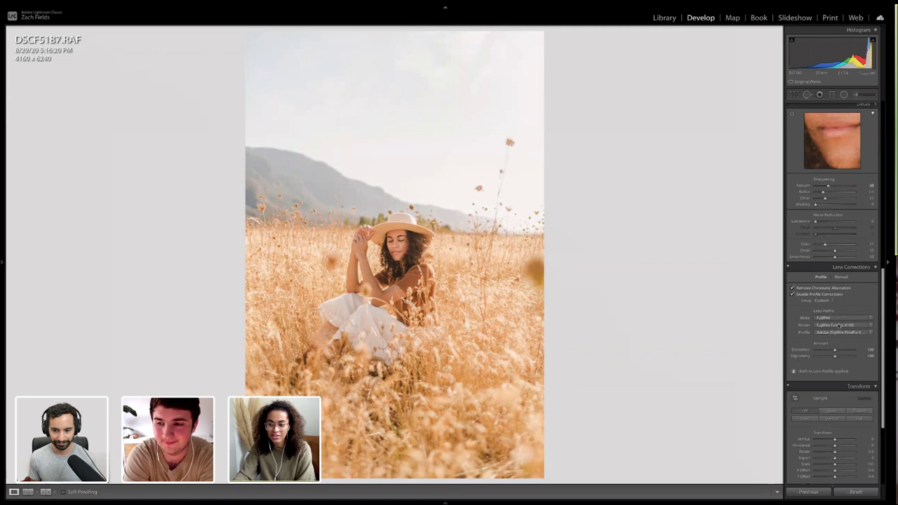
pyautogui.scroll(8, 839, 327)
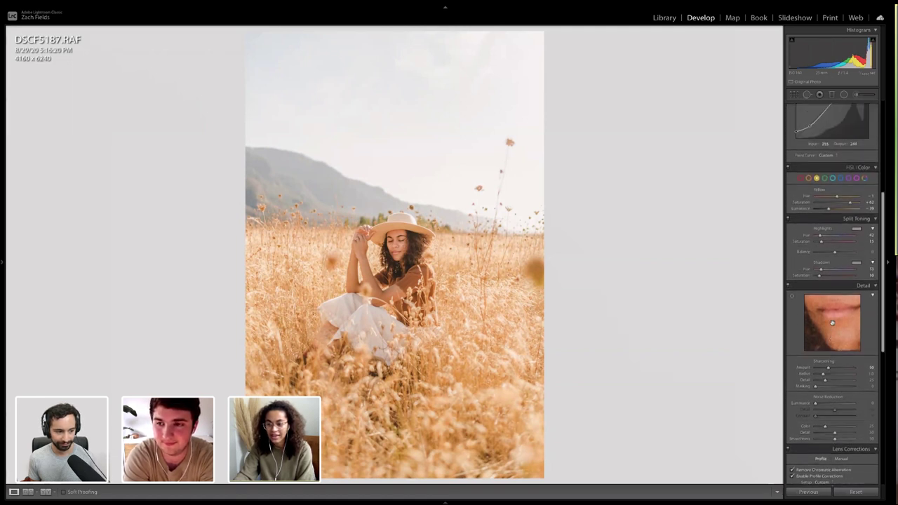
pyautogui.scroll(3, 832, 323)
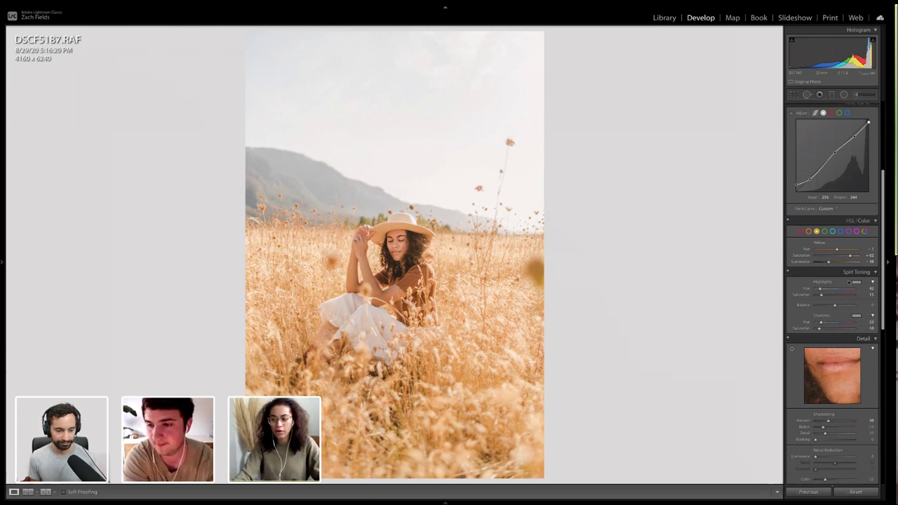
pyautogui.scroll(1, 857, 309)
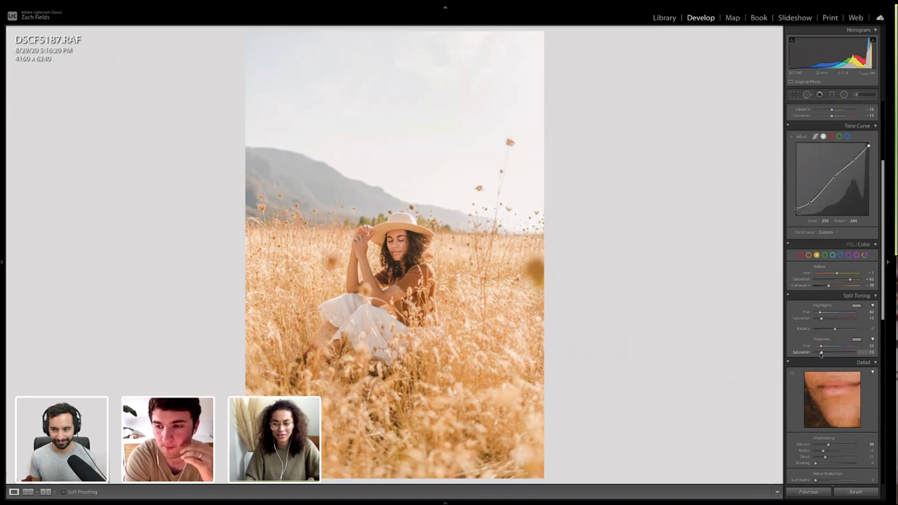
pyautogui.doubleClick(821, 354)
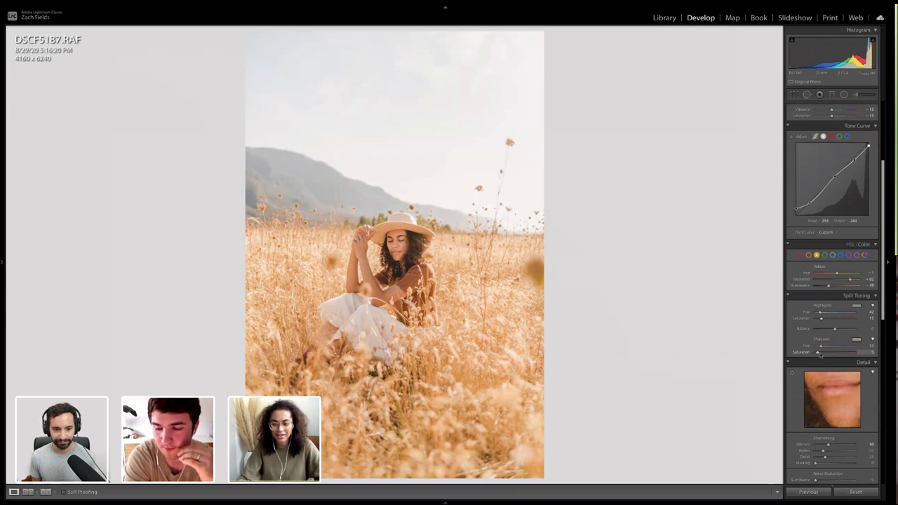
pyautogui.moveTo(821, 354); pyautogui.dragTo(852, 354)
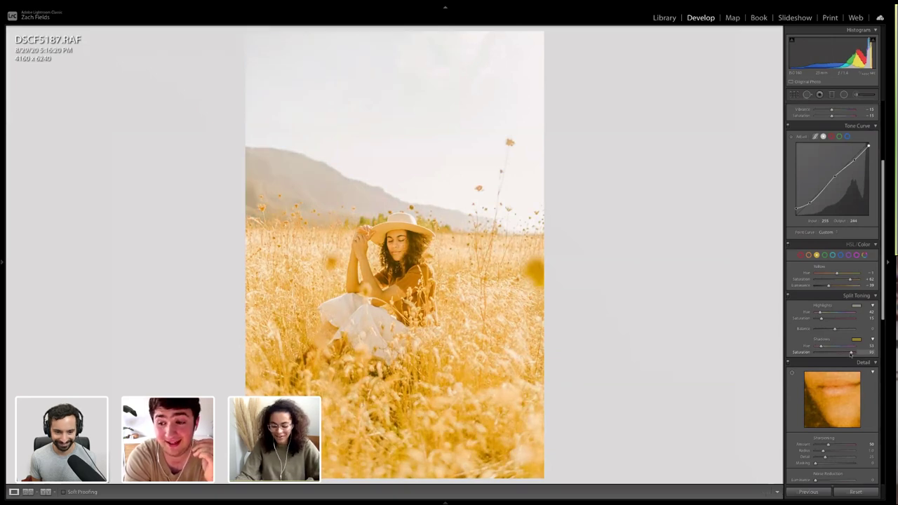
pyautogui.hotkey('ctrl', 'z')
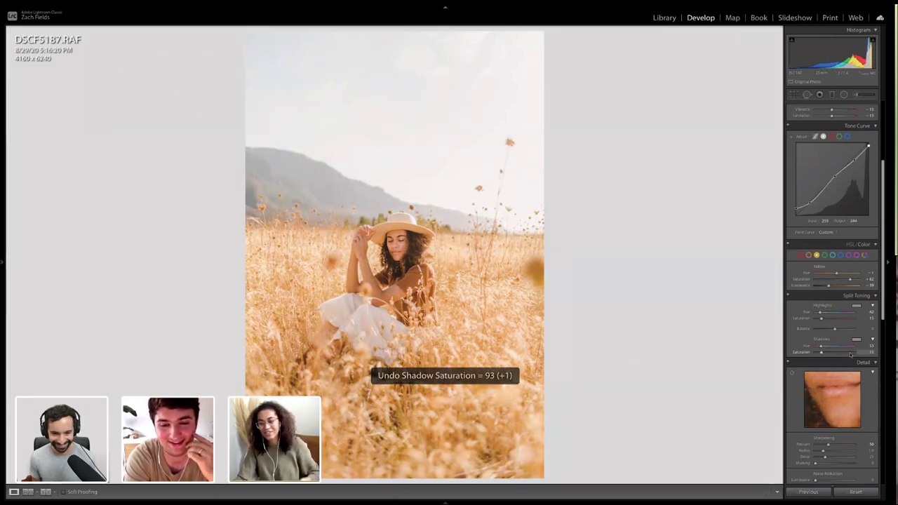
pyautogui.scroll(5, 851, 351)
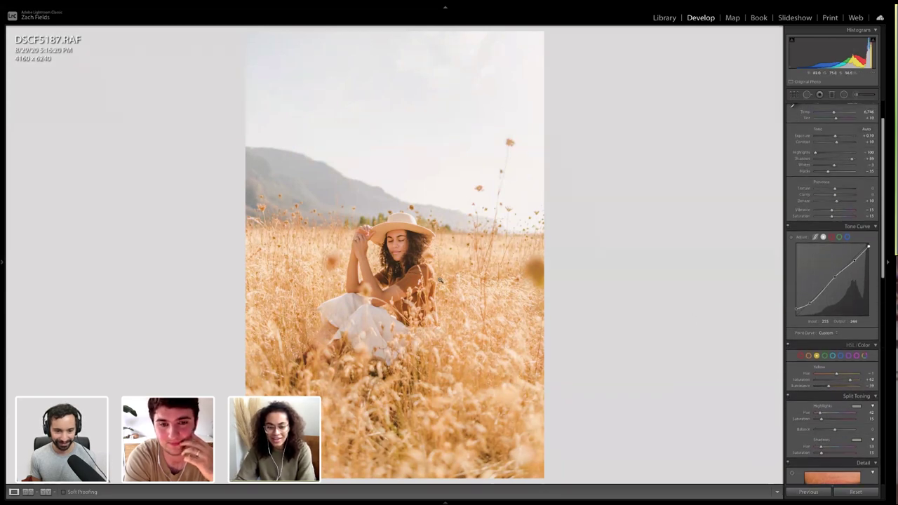
# Zoom to 1:1 on the woman's face and switch to the Adjustment Brush with the Shadows preset
pyautogui.click(400, 256)
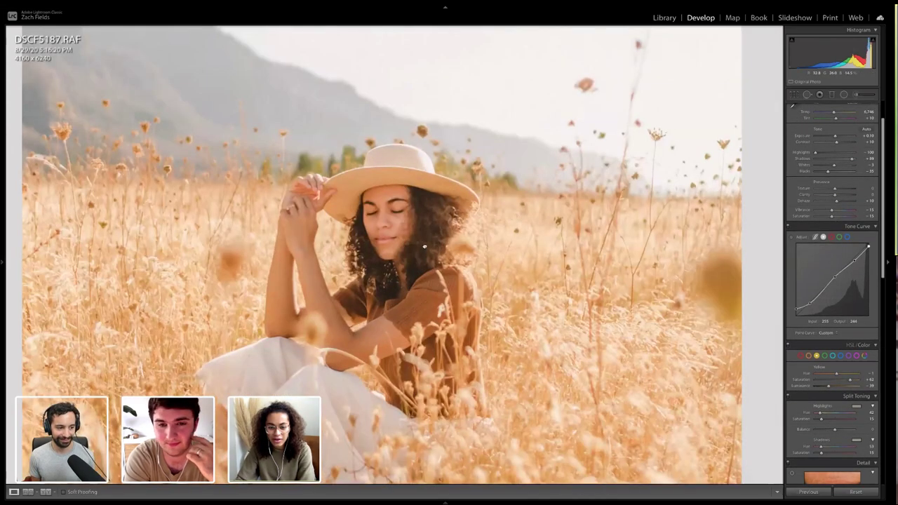
pyautogui.scroll(2, 862, 123)
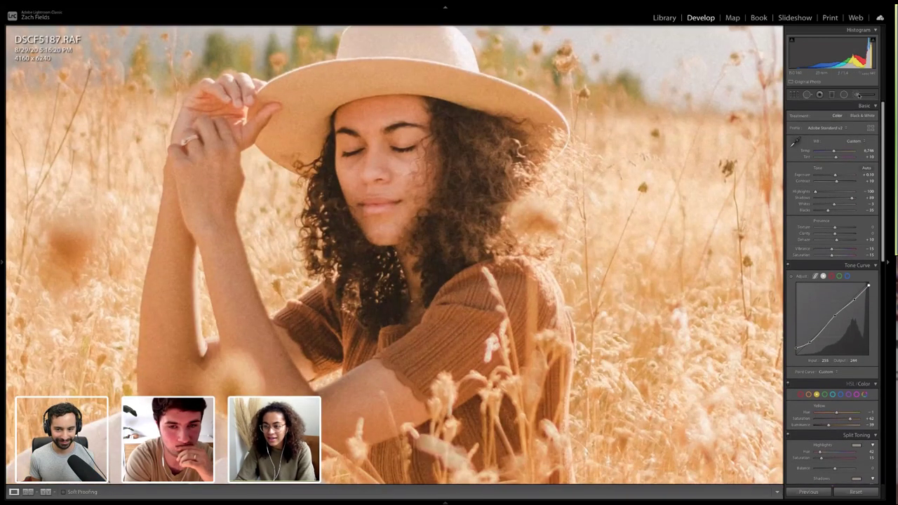
pyautogui.click(856, 94)
pyautogui.click(842, 116)
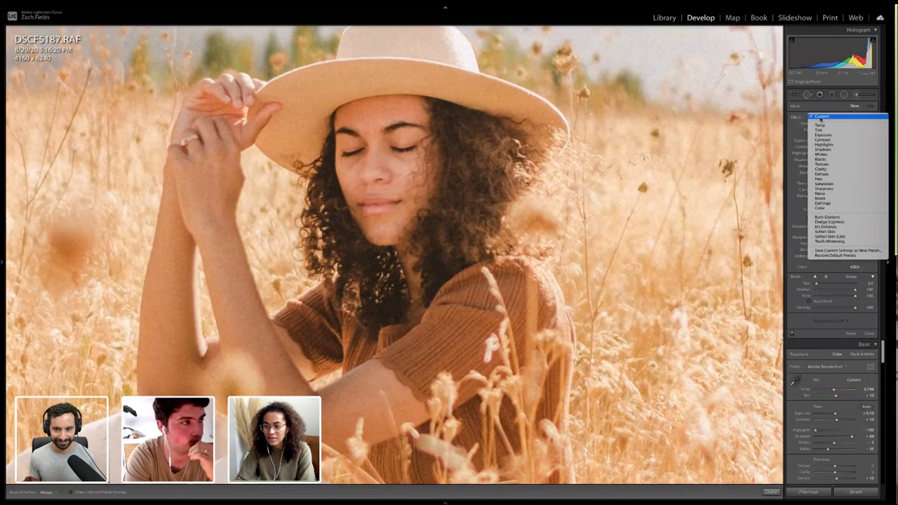
pyautogui.click(842, 150)
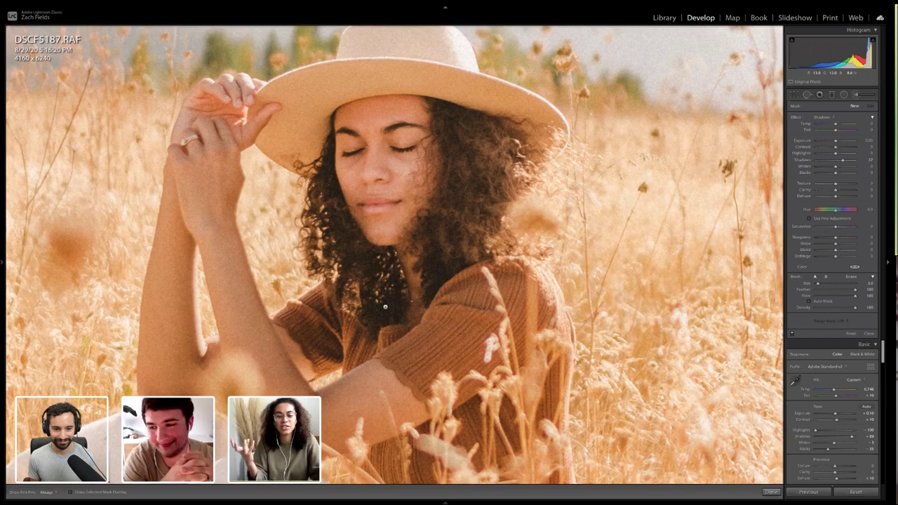
# Select the existing brush pin on her face, then deselect it and close the brush
pyautogui.press('h')
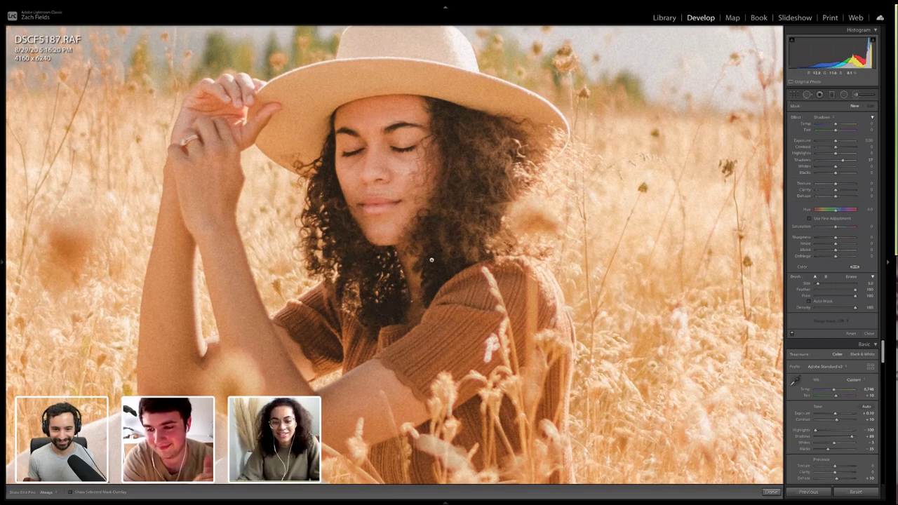
pyautogui.click(432, 261)
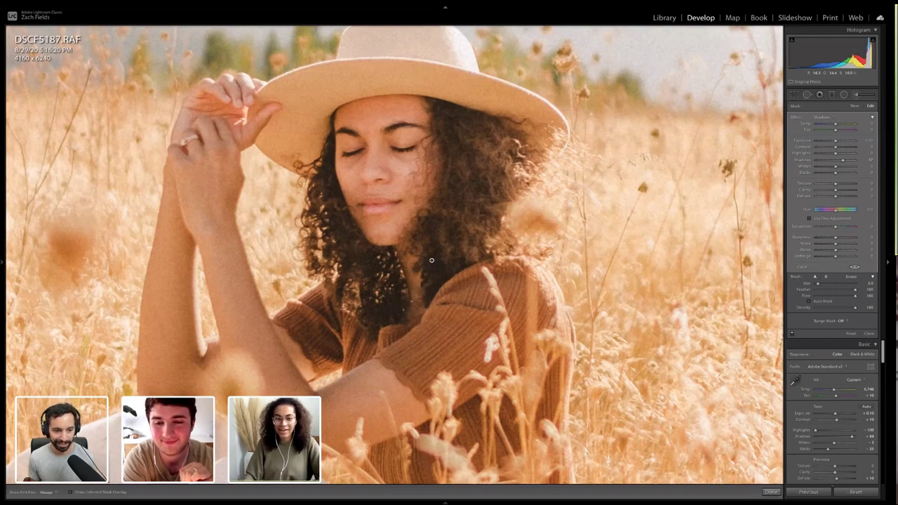
pyautogui.press('Escape')
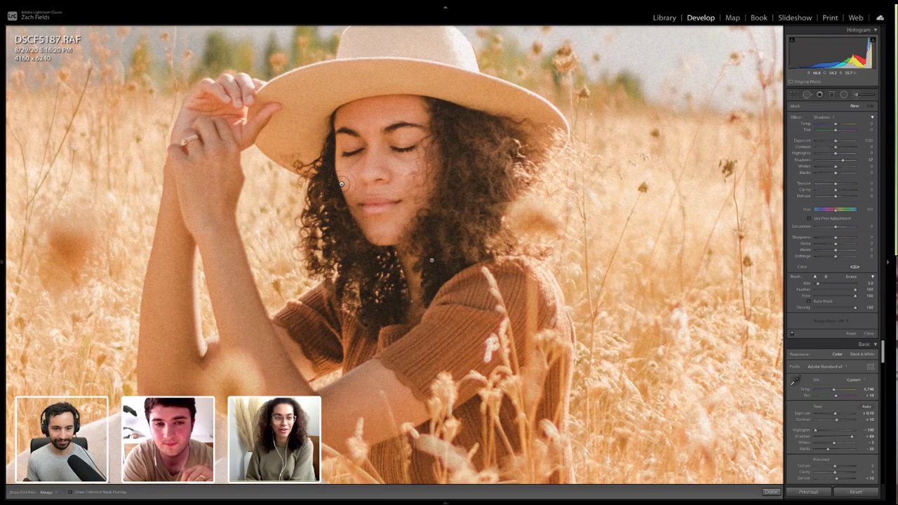
pyautogui.press('k')
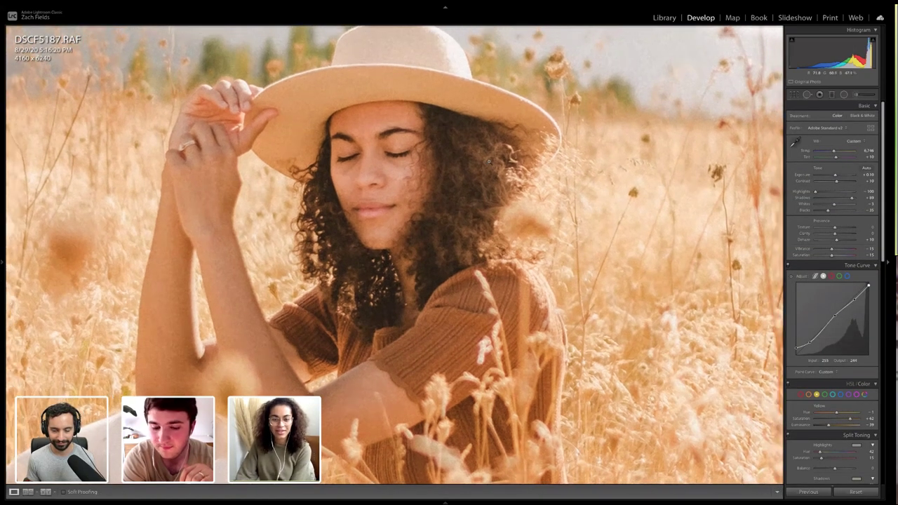
# Return to Fit view, toggle Before/After with backslash, and bring up Copy Settings
pyautogui.click(489, 162)
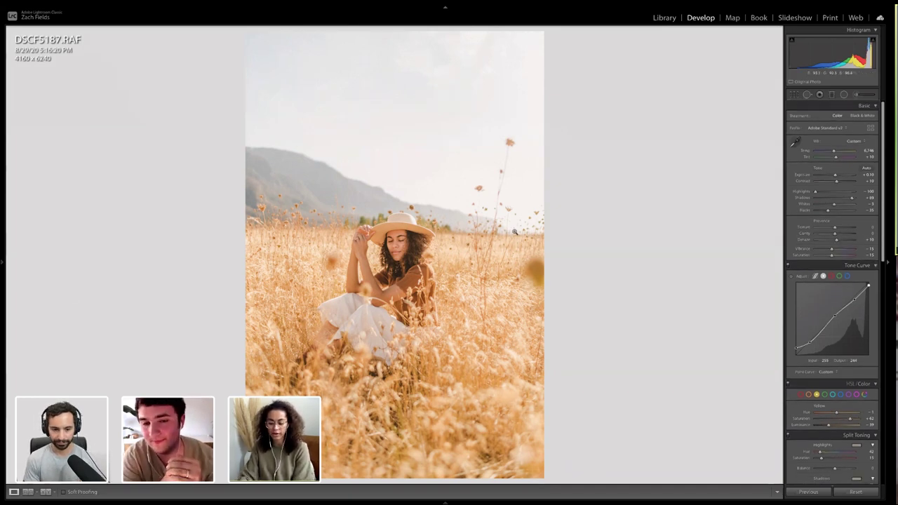
pyautogui.press('\\')
pyautogui.press('\\')
pyautogui.press('\\')
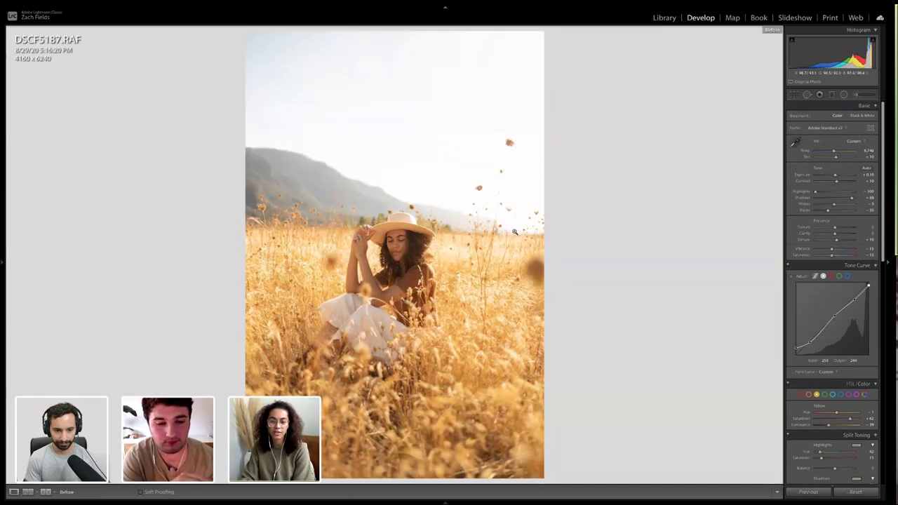
pyautogui.press('\\')
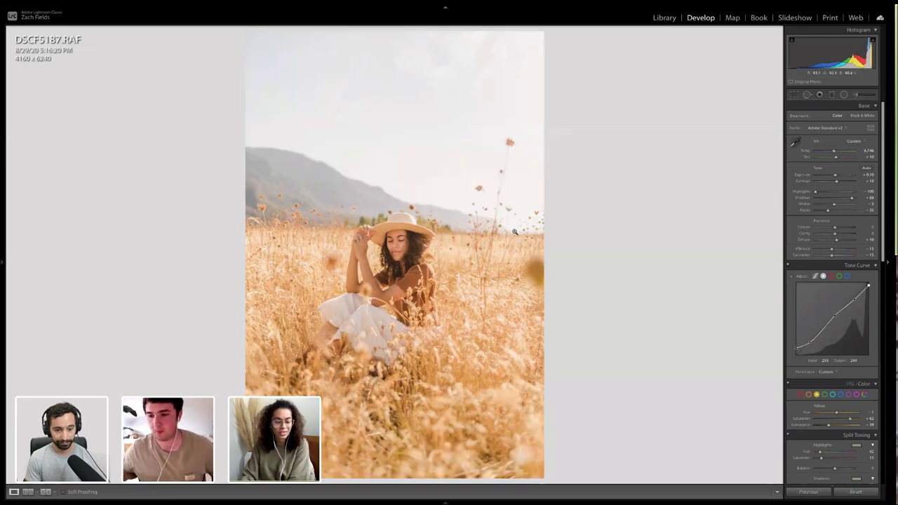
pyautogui.press('\\')
pyautogui.press('\\')
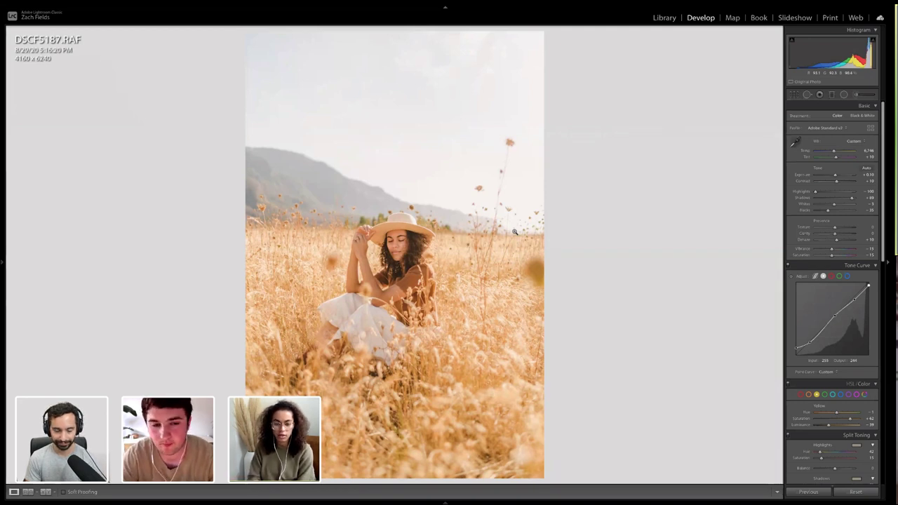
pyautogui.press('super+shift+c')
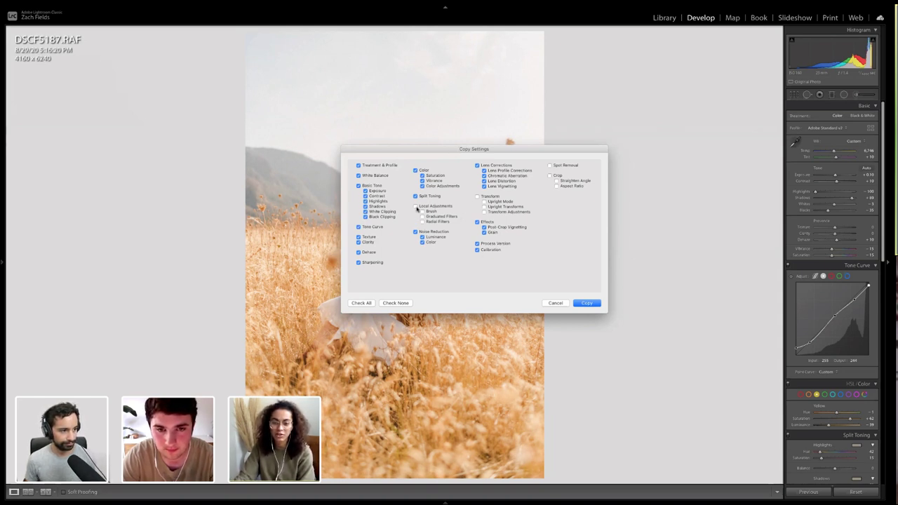
# Copy the develop settings with Local Adjustments, Transform, Spot Removal and Crop left unticked
pyautogui.moveTo(515, 151); pyautogui.dragTo(477, 155)
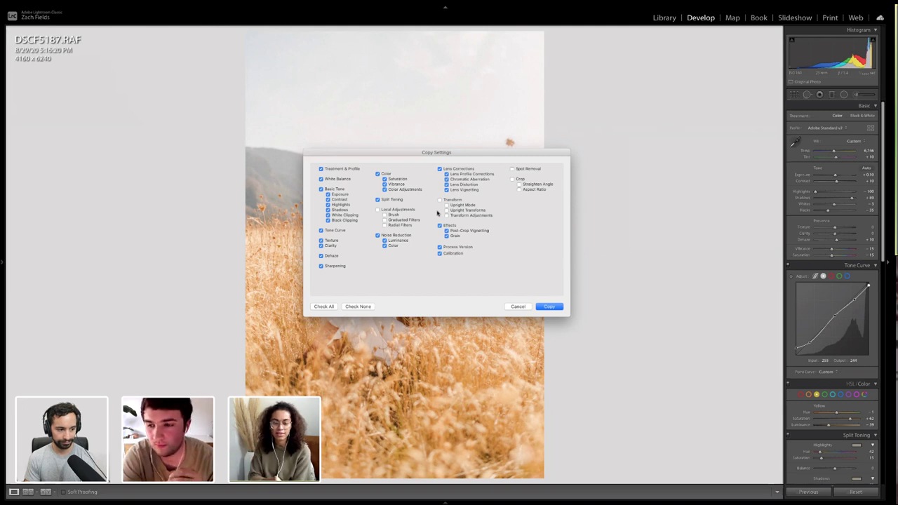
pyautogui.click(558, 310)
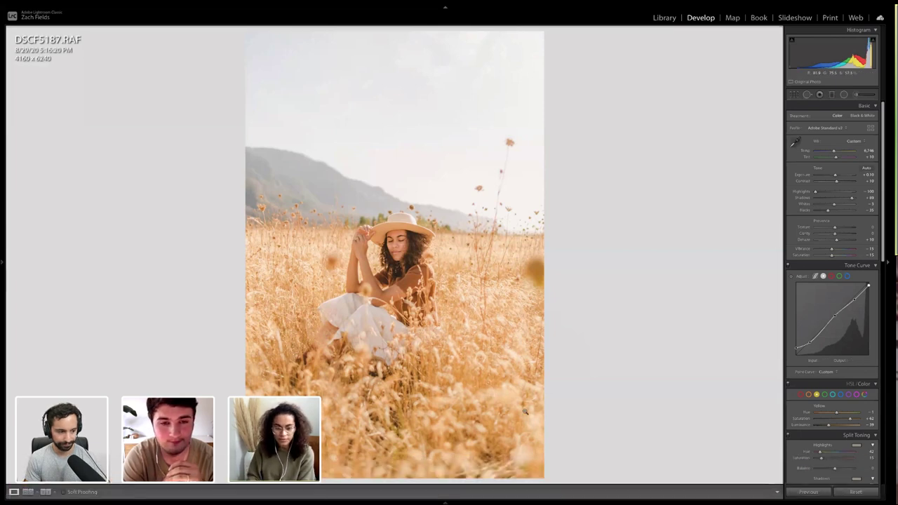
pyautogui.press('Left')
pyautogui.press('Left')
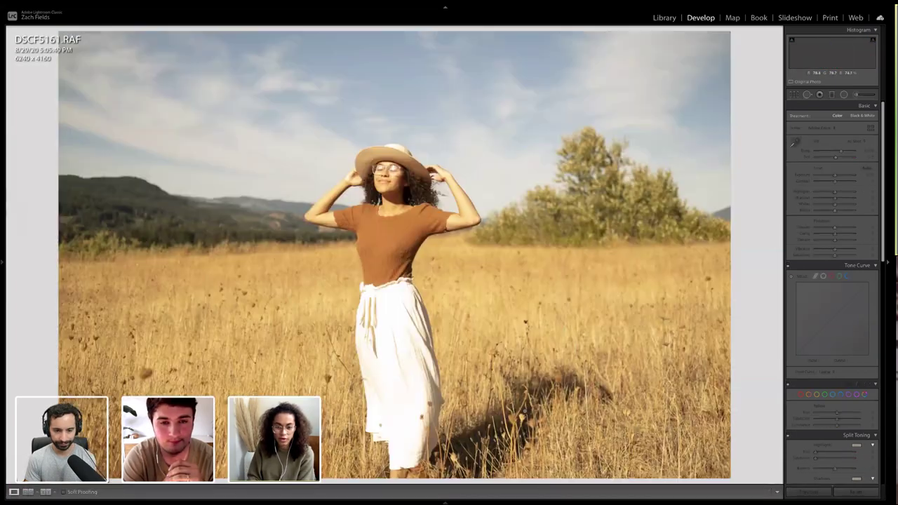
pyautogui.press('Left')
pyautogui.press('Right')
pyautogui.press('super+shift+v')
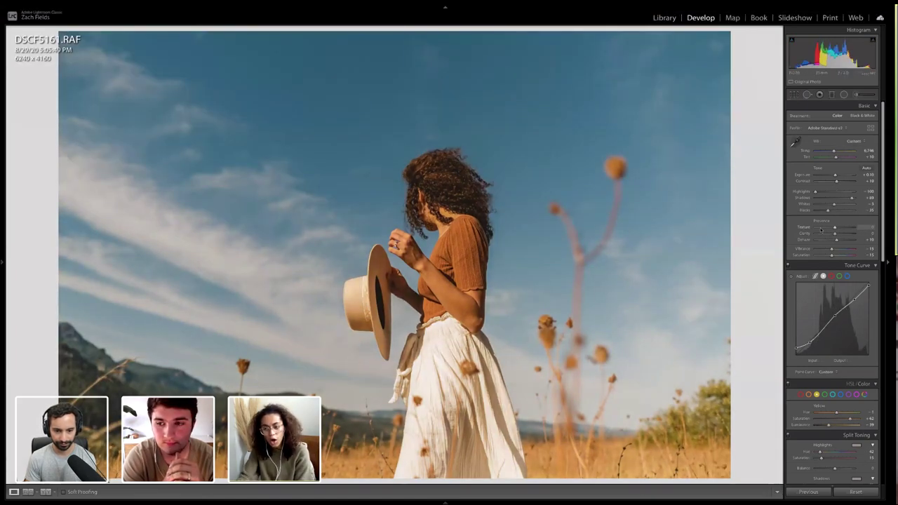
pyautogui.scroll(-3, 836, 254)
pyautogui.click(842, 302)
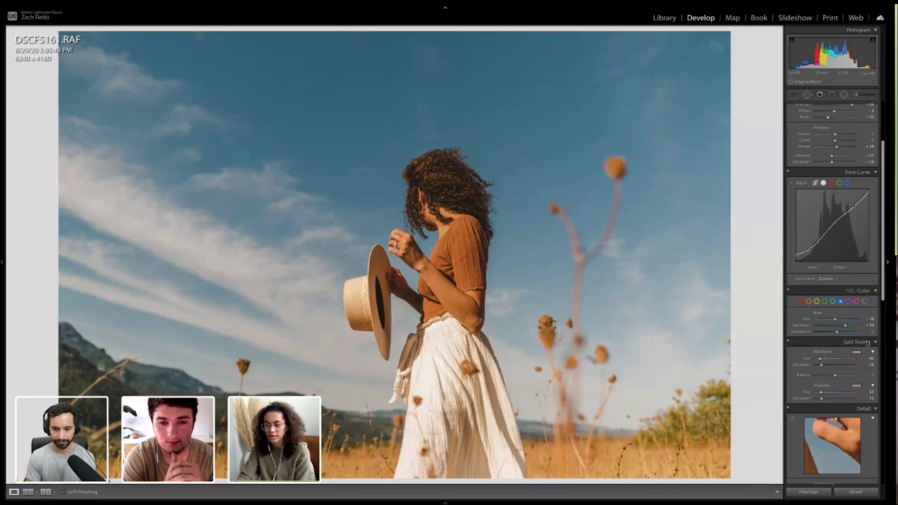
pyautogui.moveTo(846, 327); pyautogui.dragTo(835, 327)
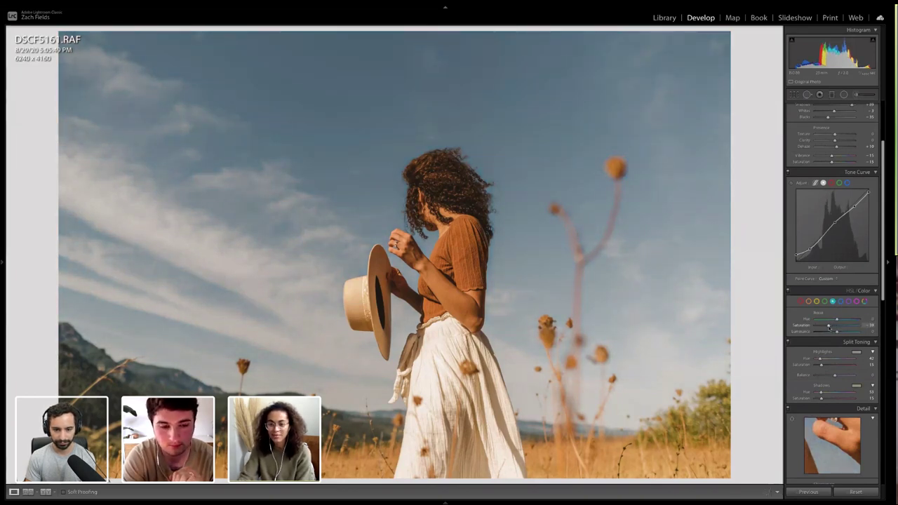
pyautogui.click(834, 302)
pyautogui.click(841, 302)
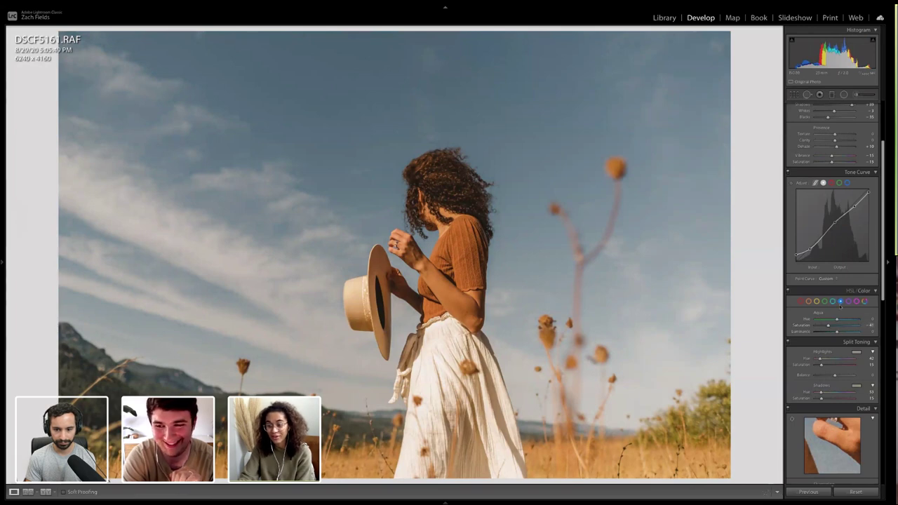
pyautogui.moveTo(835, 327)
pyautogui.mouseDown()
pyautogui.moveTo(826, 327)
pyautogui.moveTo(842, 333)
pyautogui.mouseUp()
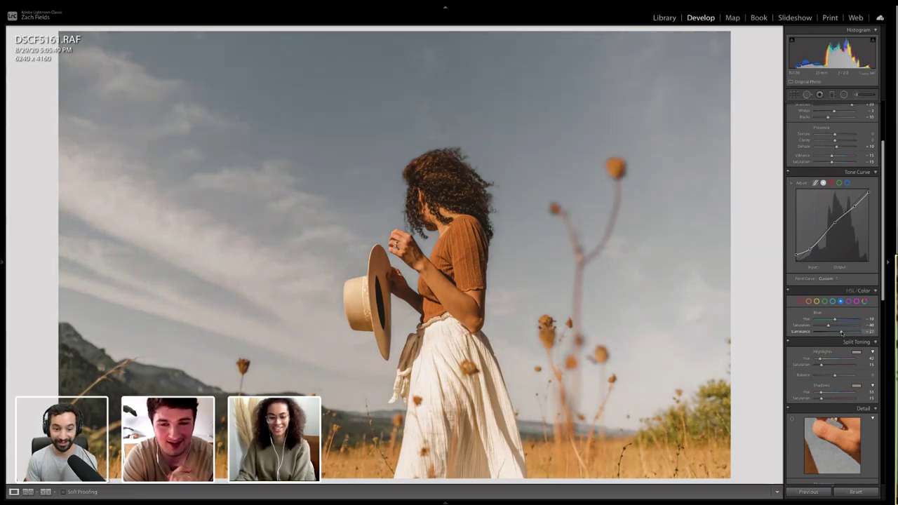
pyautogui.scroll(-1, 843, 334)
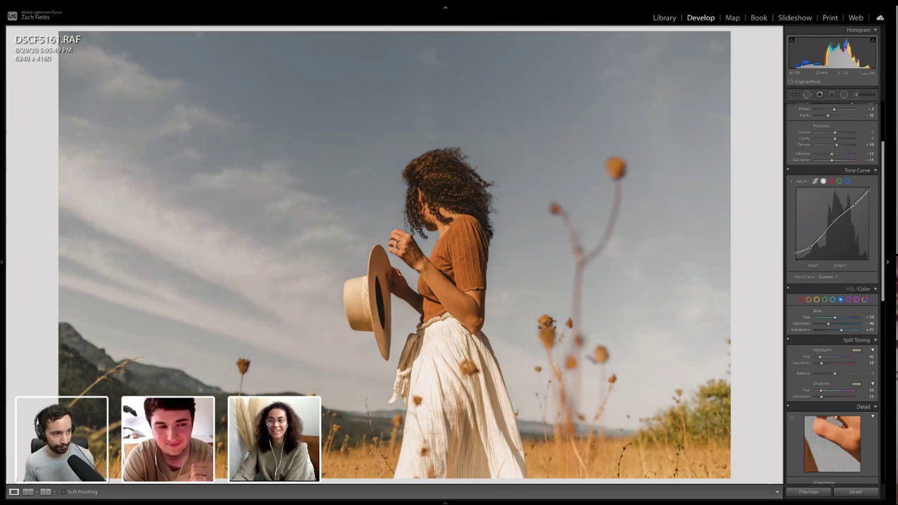
pyautogui.scroll(3, 821, 341)
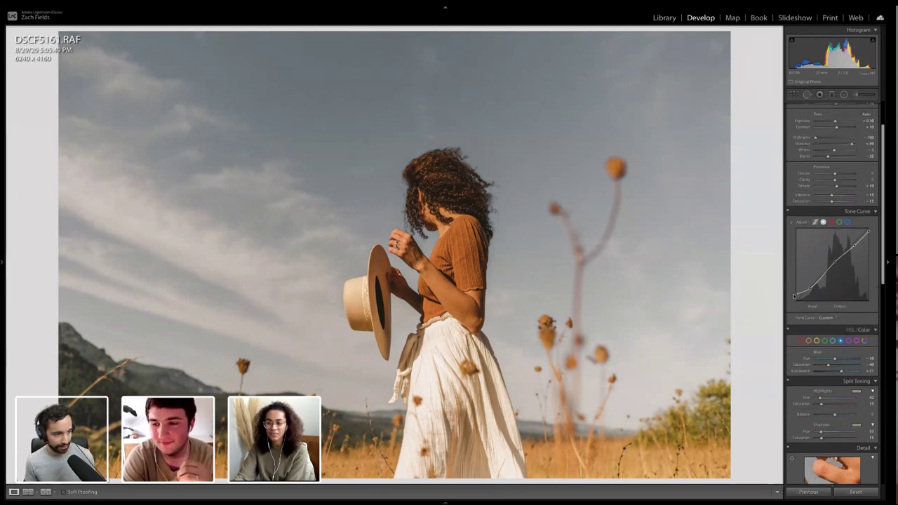
pyautogui.scroll(-8, 818, 330)
pyautogui.scroll(7, 807, 312)
pyautogui.scroll(3, 803, 307)
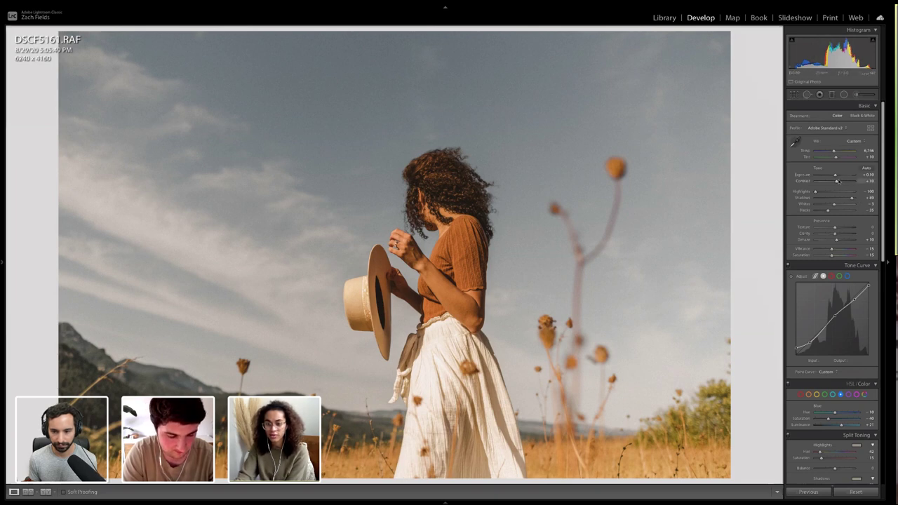
# Set Highlights to −73 and brush the woman's hair with a shadow-lifting local adjustment
pyautogui.moveTo(816, 191); pyautogui.dragTo(821, 191)
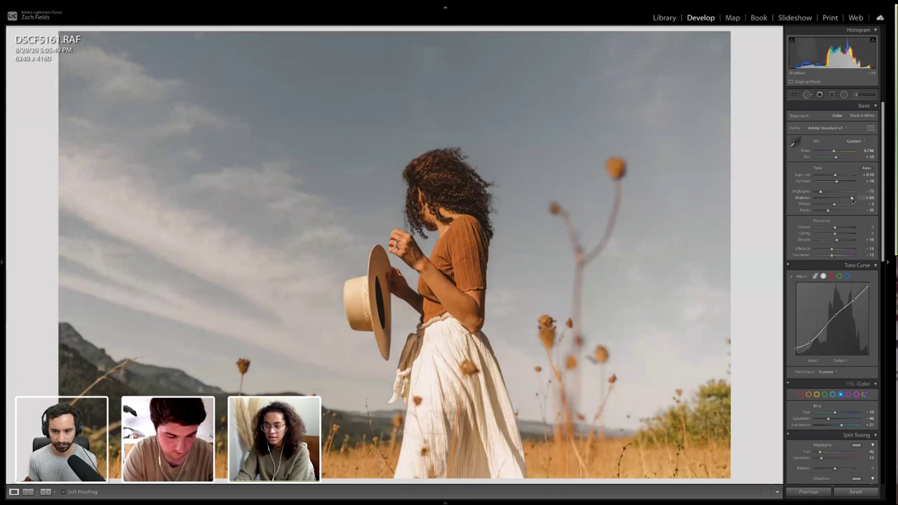
pyautogui.click(460, 186)
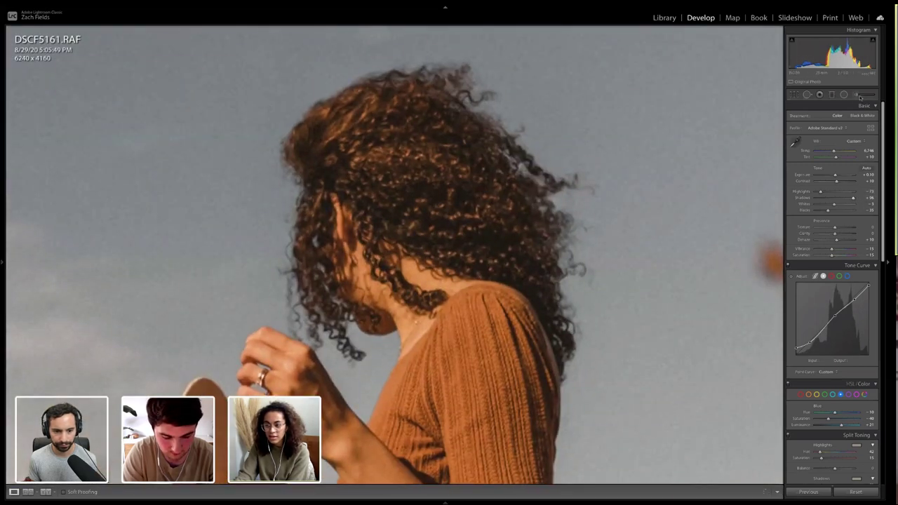
pyautogui.press('k')
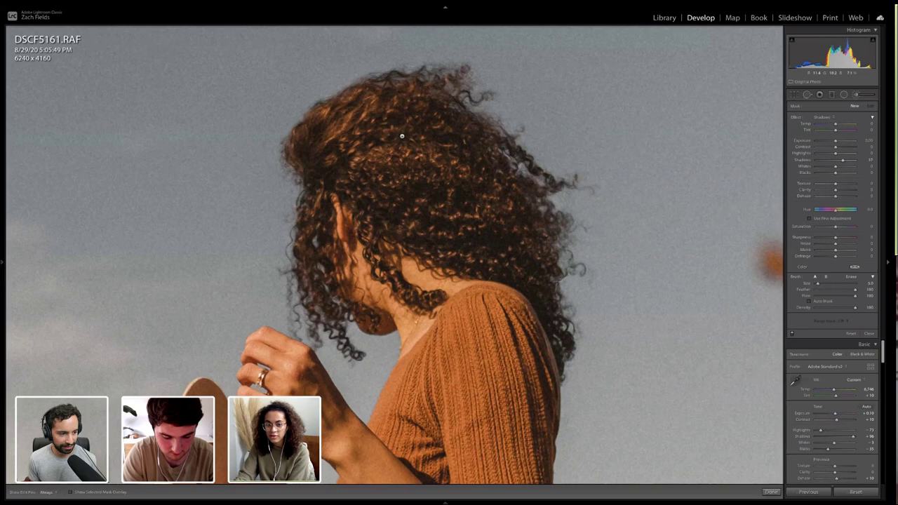
pyautogui.click(447, 132)
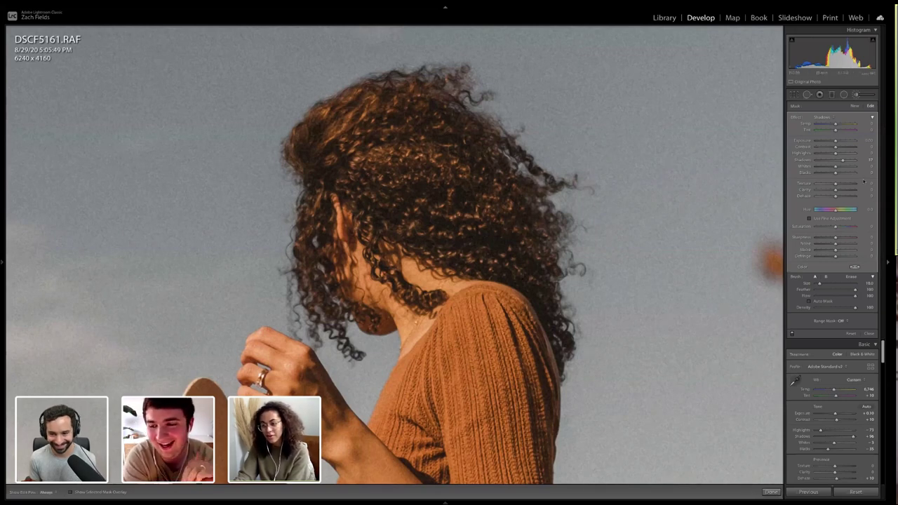
pyautogui.press('h')
pyautogui.moveTo(847, 160); pyautogui.dragTo(854, 160)
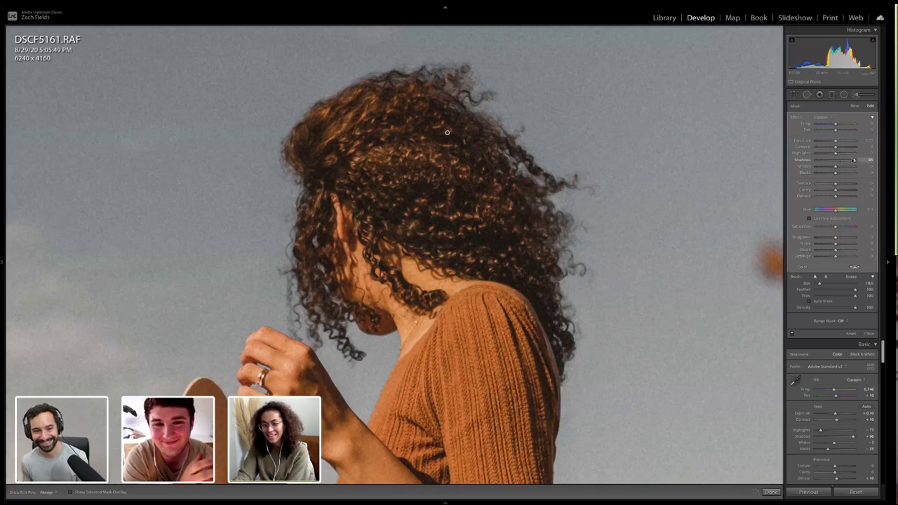
# Close the brush, return to the full photo, and step through the filmstrip to DSCF5223
pyautogui.press('k')
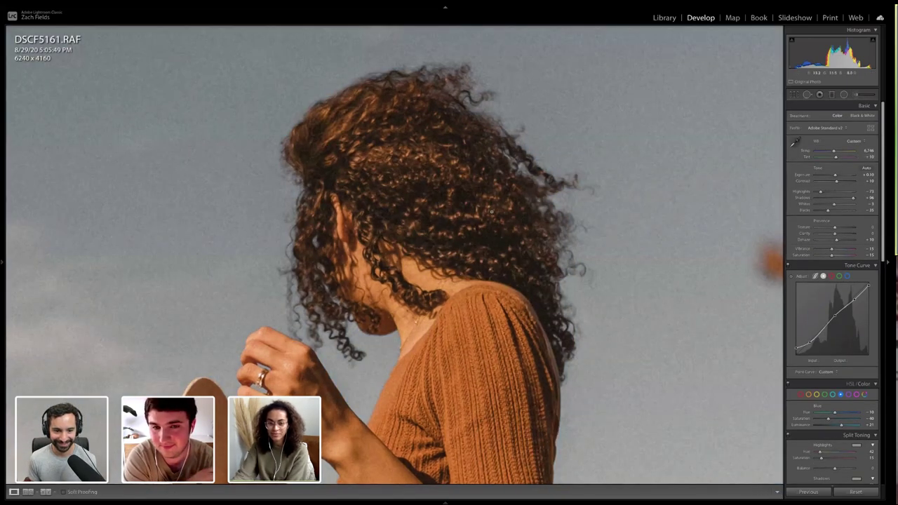
pyautogui.click(491, 211)
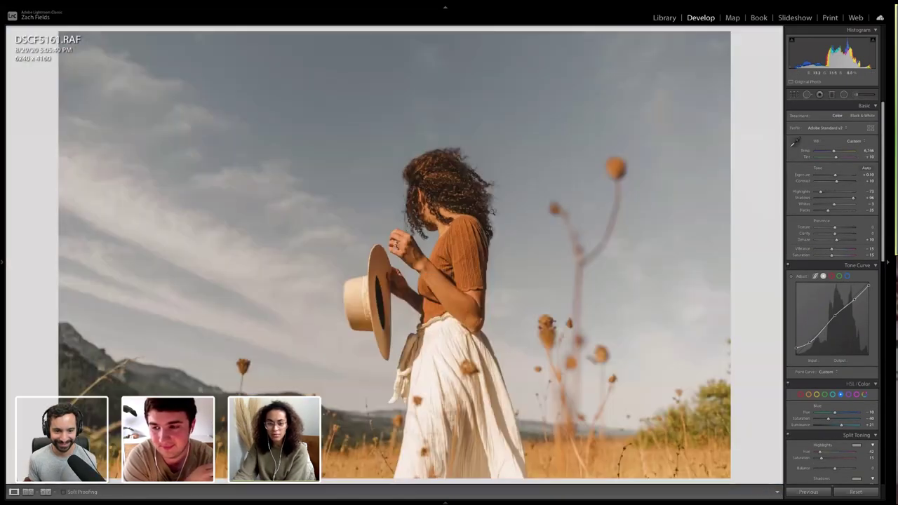
pyautogui.moveTo(491, 502)
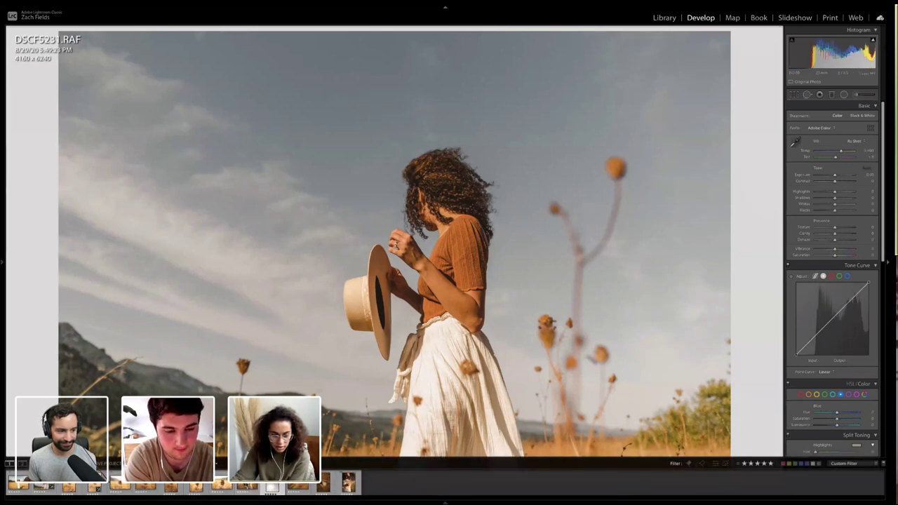
pyautogui.press('Right')
pyautogui.press('Right')
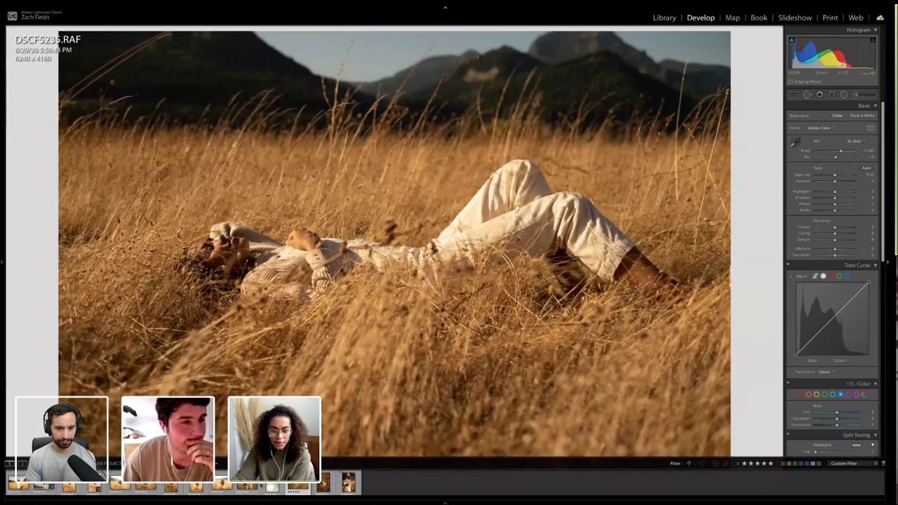
pyautogui.press('Left')
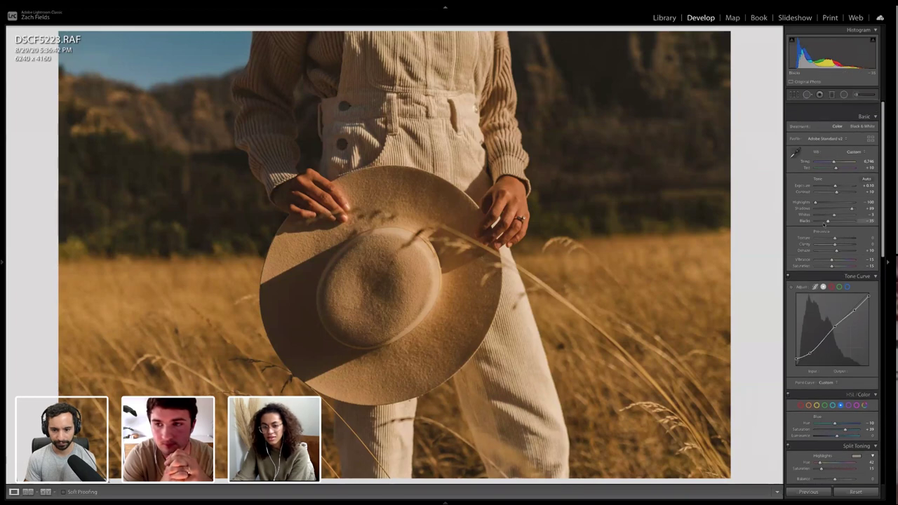
# Raise Exposure to +0.90 and adjust the shadow end of the Tone Curve
pyautogui.scroll(-1, 826, 224)
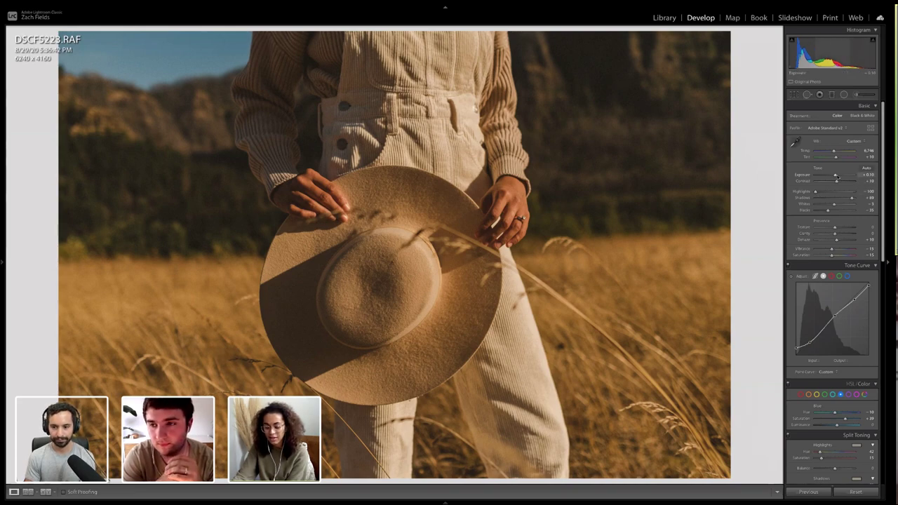
pyautogui.moveTo(836, 175); pyautogui.dragTo(838, 176)
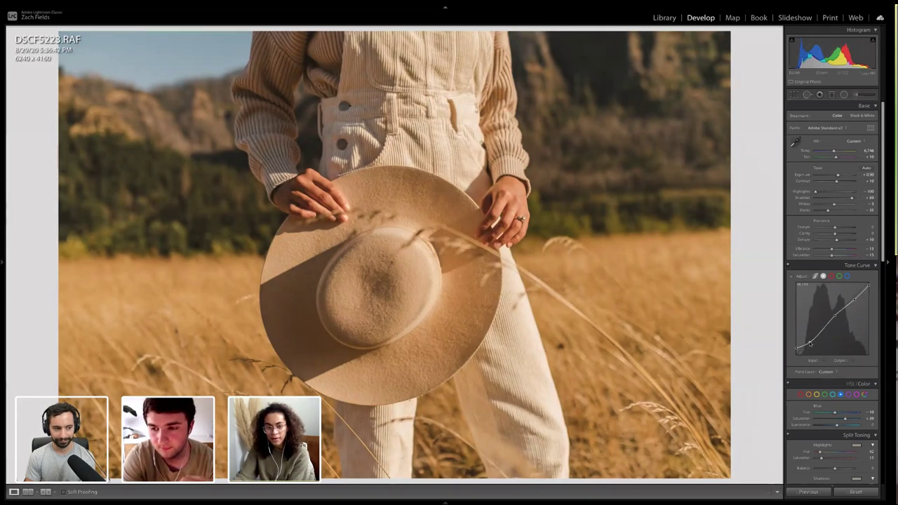
pyautogui.moveTo(810, 344); pyautogui.dragTo(811, 342)
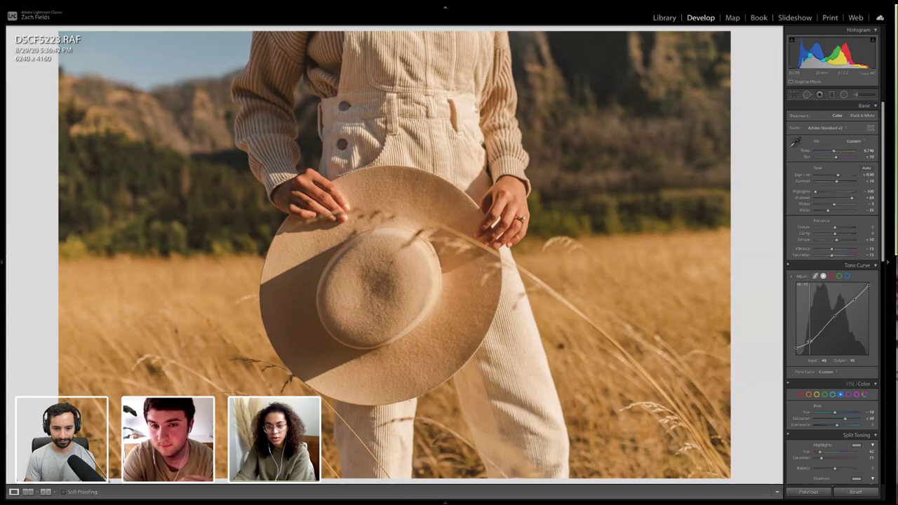
pyautogui.scroll(-15, 811, 343)
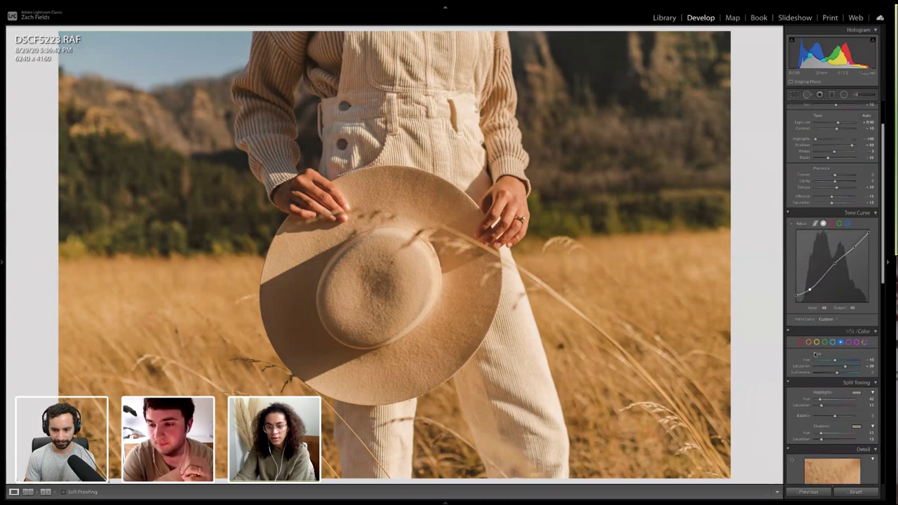
pyautogui.scroll(1, 842, 453)
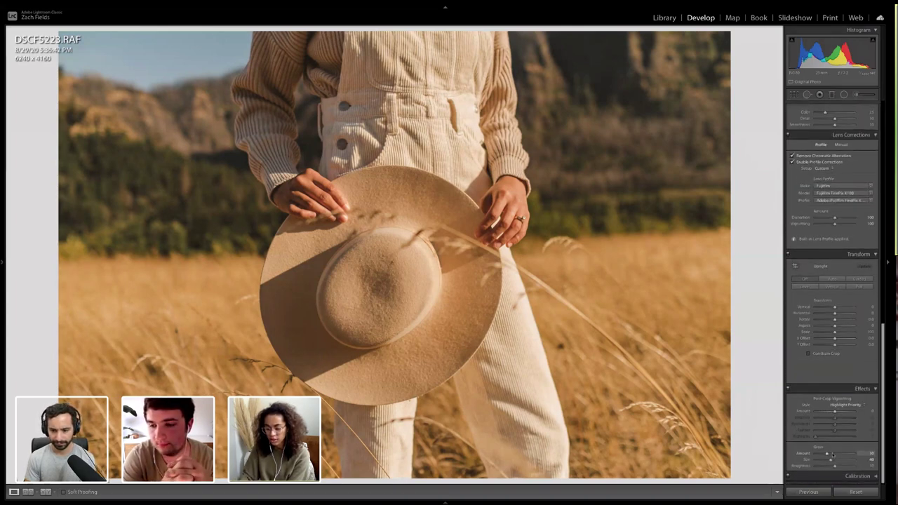
pyautogui.scroll(15, 832, 454)
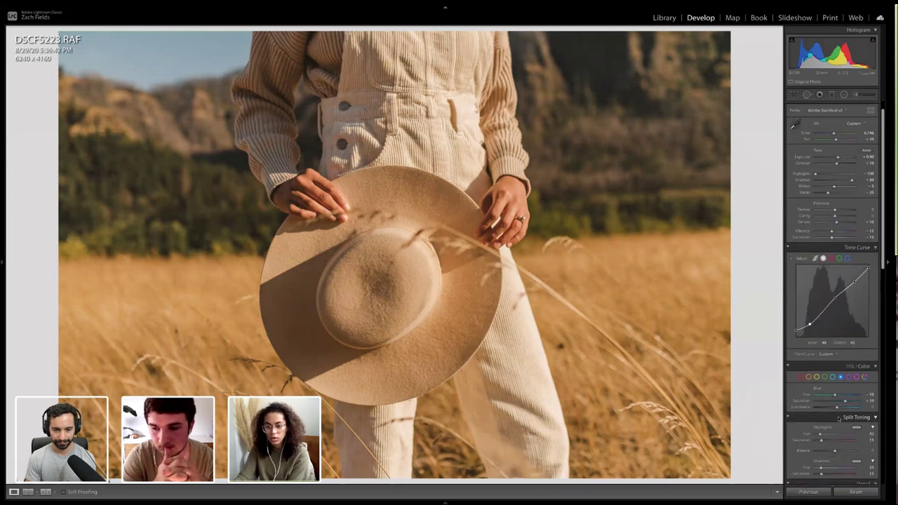
# Lower the Yellow, Green and Blue saturation in HSL
pyautogui.click(817, 396)
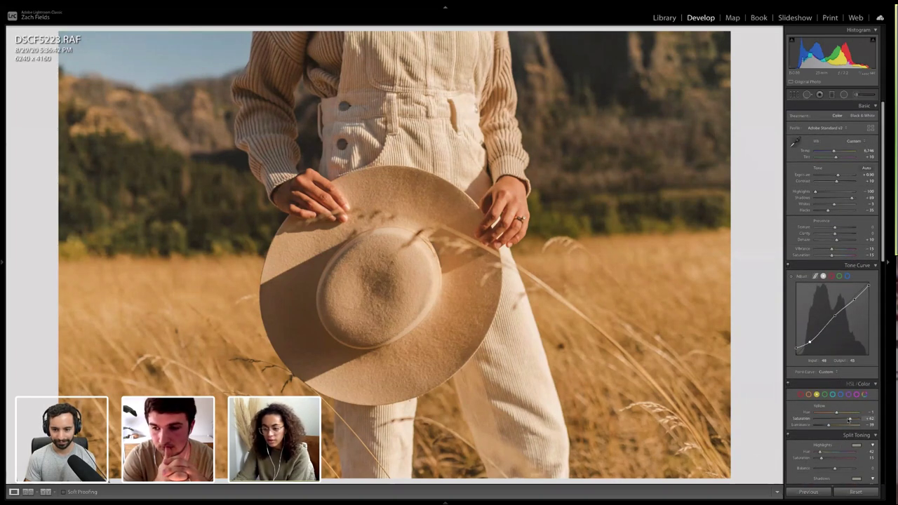
pyautogui.moveTo(845, 419)
pyautogui.mouseDown()
pyautogui.moveTo(823, 419)
pyautogui.moveTo(839, 419)
pyautogui.mouseUp()
pyautogui.click(825, 393)
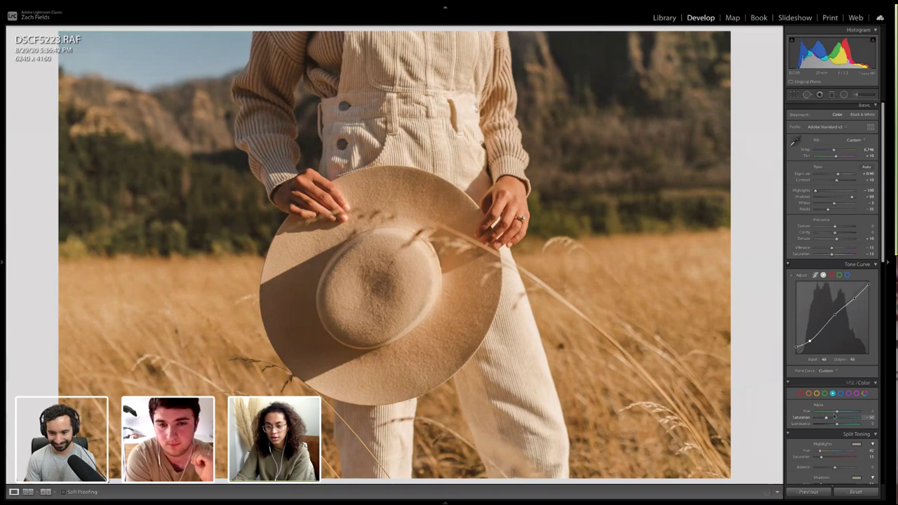
pyautogui.click(841, 393)
pyautogui.moveTo(842, 418); pyautogui.dragTo(828, 418)
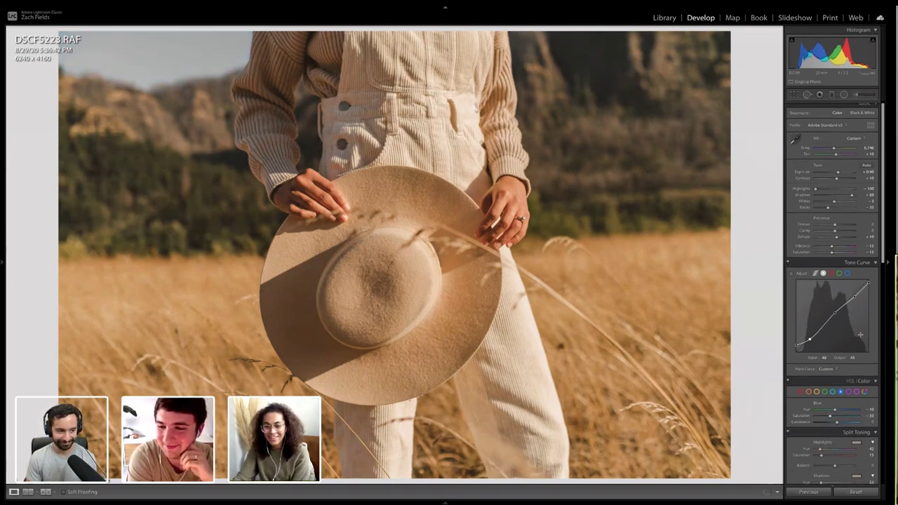
# Rotate the photo slightly with the Crop tool and apply the crop
pyautogui.scroll(1, 800, 211)
pyautogui.press('r')
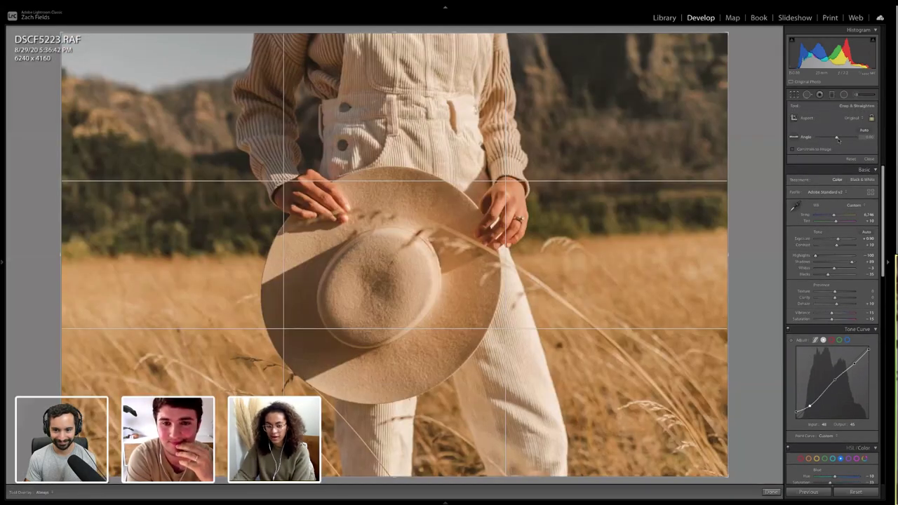
pyautogui.moveTo(837, 138); pyautogui.dragTo(838, 139)
pyautogui.press('r')
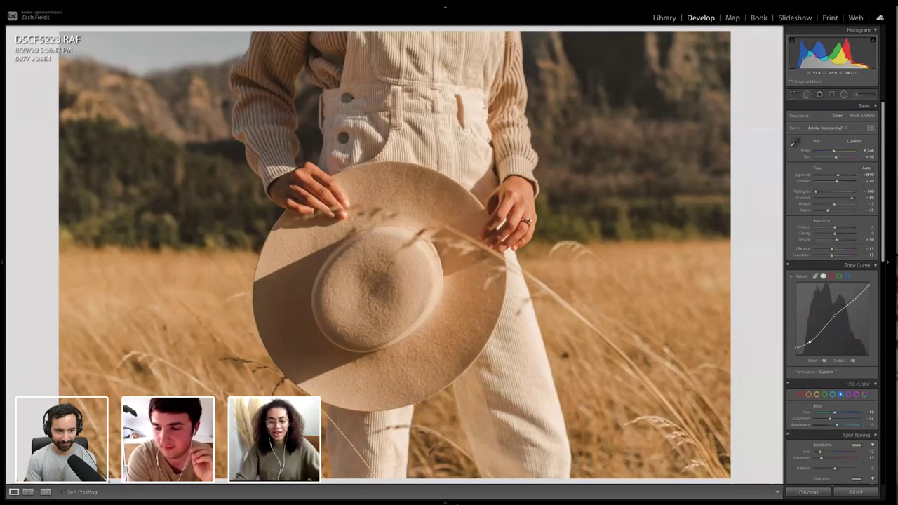
# Copy DSCF5223's develop settings and switch to the Library grid
pyautogui.moveTo(451, 500)
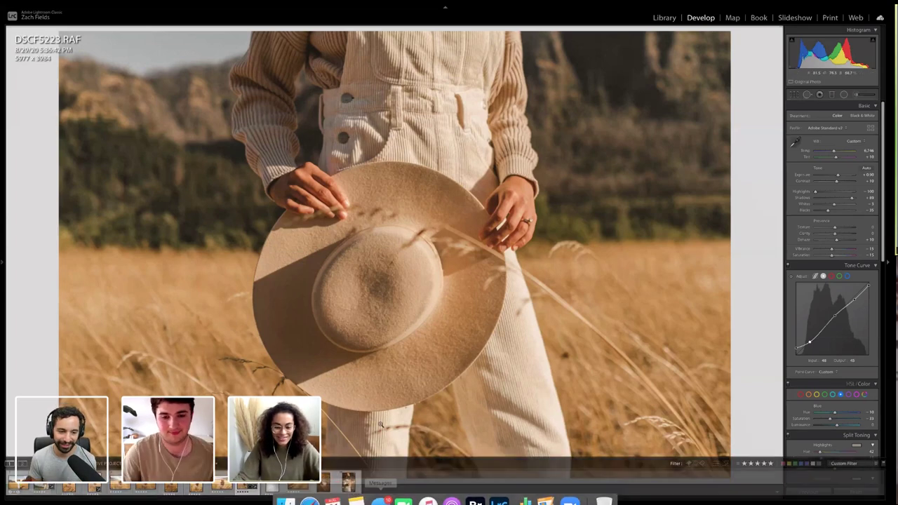
pyautogui.moveTo(300, 502)
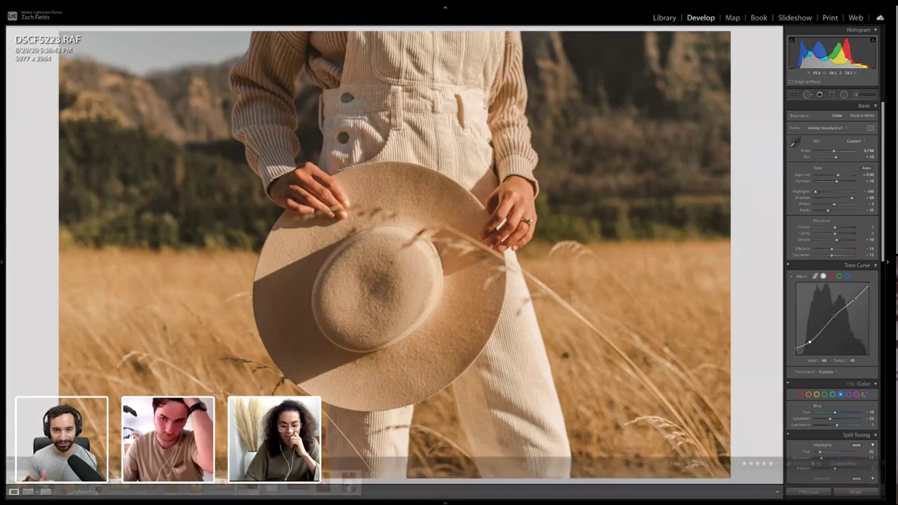
pyautogui.press('super+shift+c')
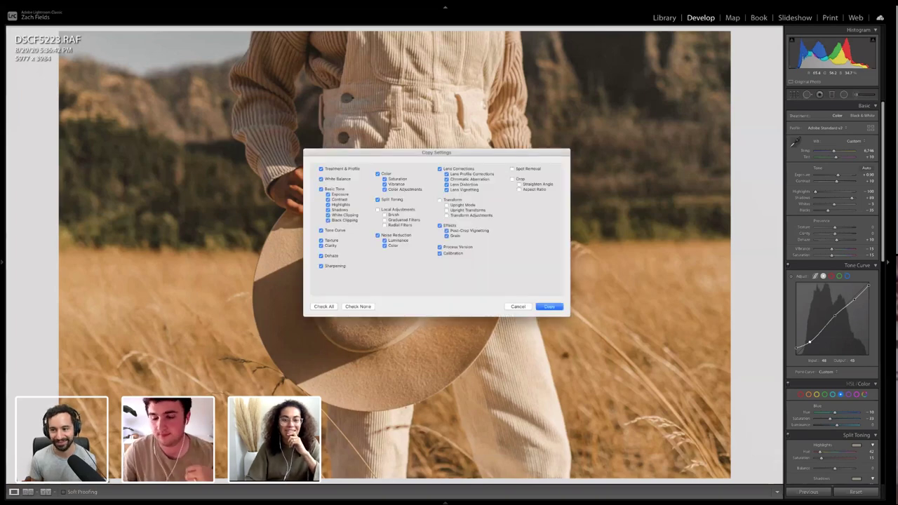
pyautogui.click(541, 307)
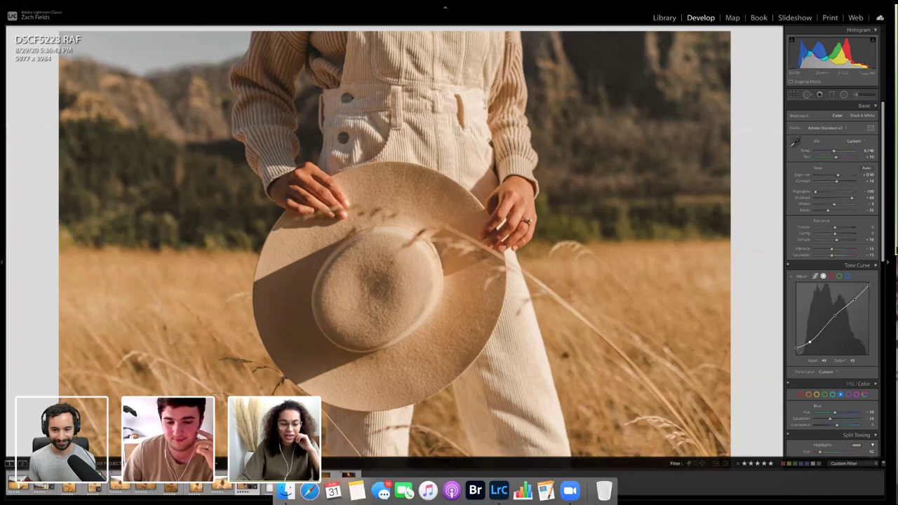
pyautogui.press('g')
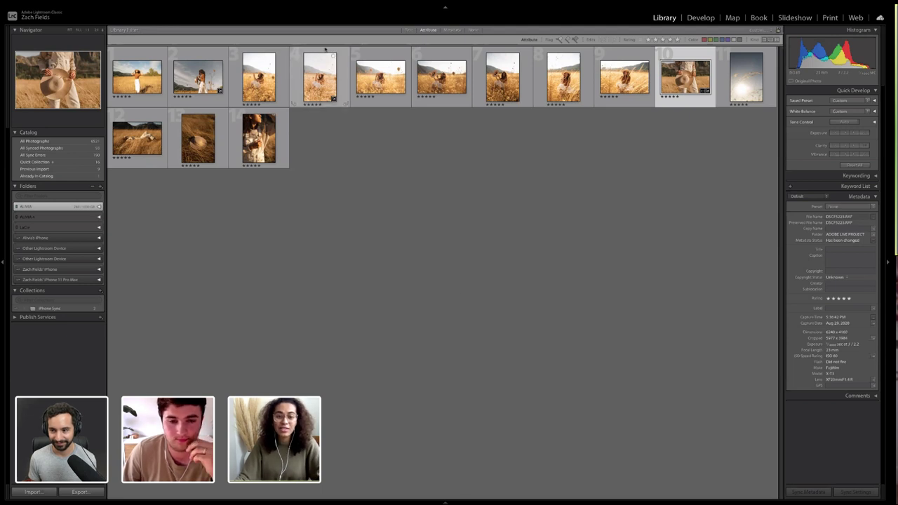
# Select all 14 photos starting from the first thumbnail and open Export
pyautogui.click(137, 77)
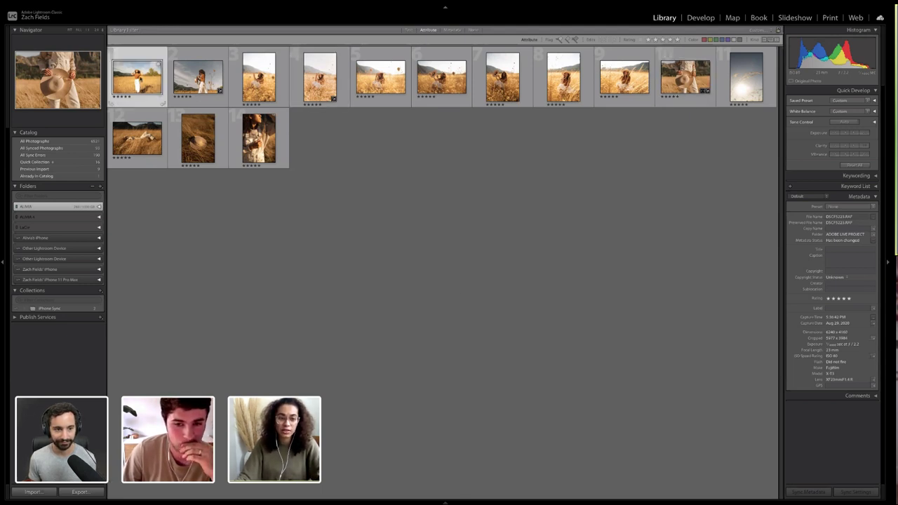
pyautogui.hotkey('shift', 'Right')
pyautogui.hotkey('shift', 'Right')
pyautogui.hotkey('shift', 'Right')
pyautogui.hotkey('shift', 'Right')
pyautogui.hotkey('shift', 'Right')
pyautogui.hotkey('shift', 'Right')
pyautogui.hotkey('shift', 'Right')
pyautogui.hotkey('shift', 'Right')
pyautogui.hotkey('shift', 'Right')
pyautogui.hotkey('shift', 'Right')
pyautogui.hotkey('shift', 'Right')
pyautogui.hotkey('shift', 'Right')
pyautogui.hotkey('shift', 'Right')
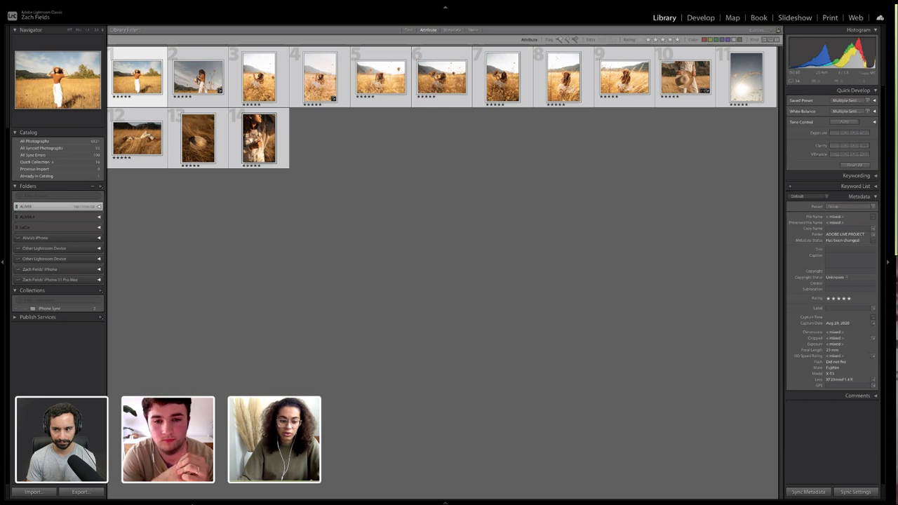
pyautogui.click(80, 492)
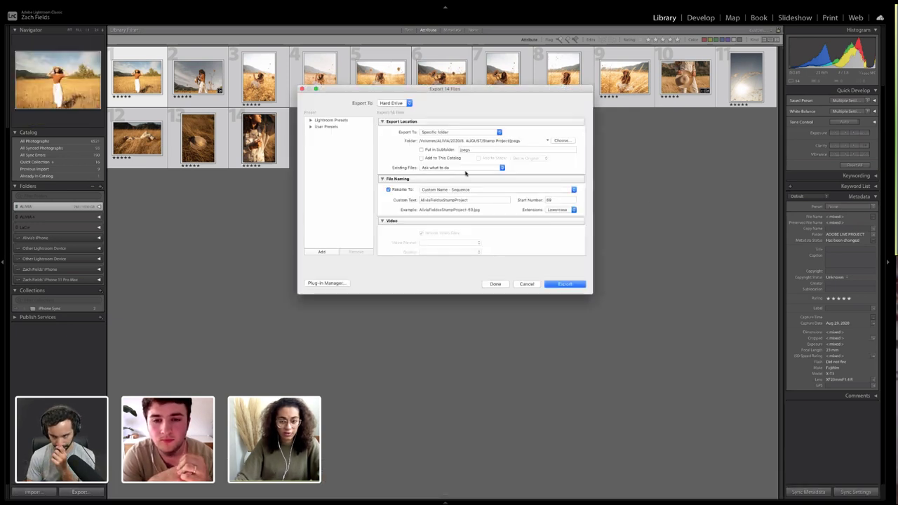
# Set the export destination to the jpegs folder in 8. AUGUST > ADOBE LIVE PROJECT
pyautogui.click(562, 141)
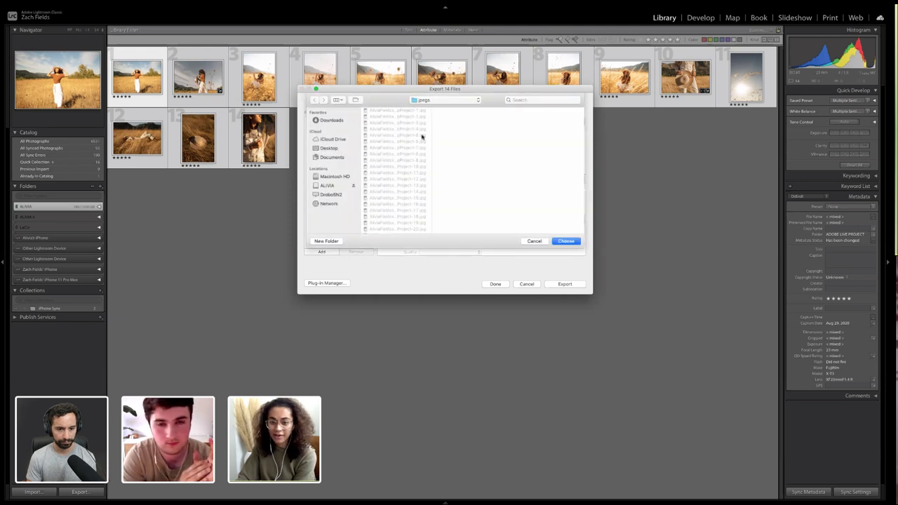
pyautogui.click(445, 99)
pyautogui.click(438, 113)
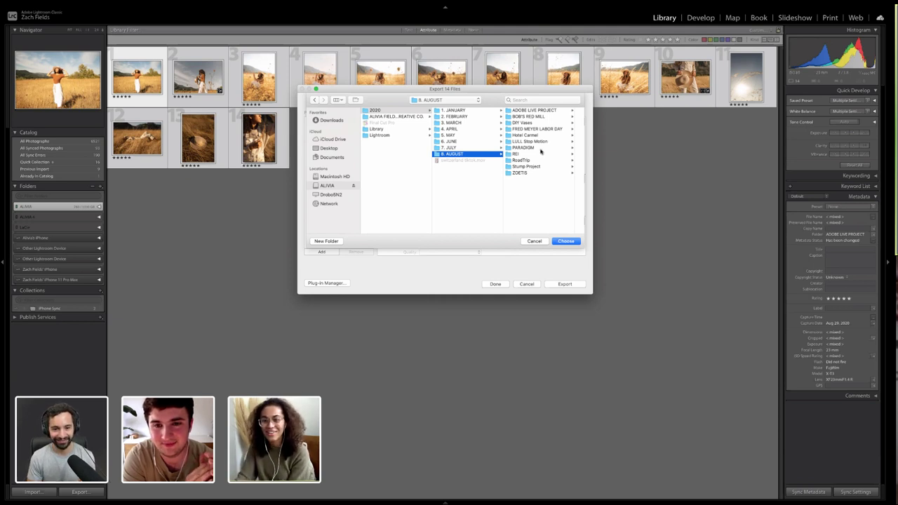
pyautogui.click(541, 111)
pyautogui.scroll(-5, 535, 211)
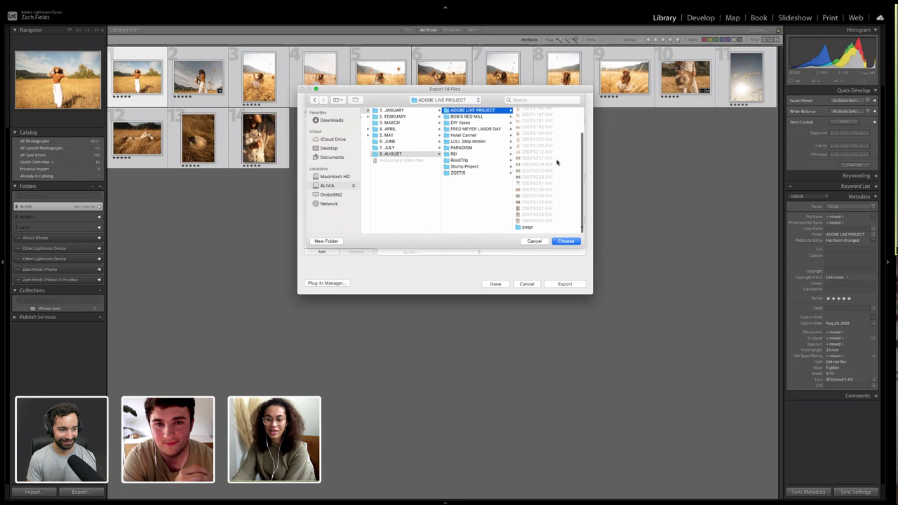
pyautogui.click(531, 231)
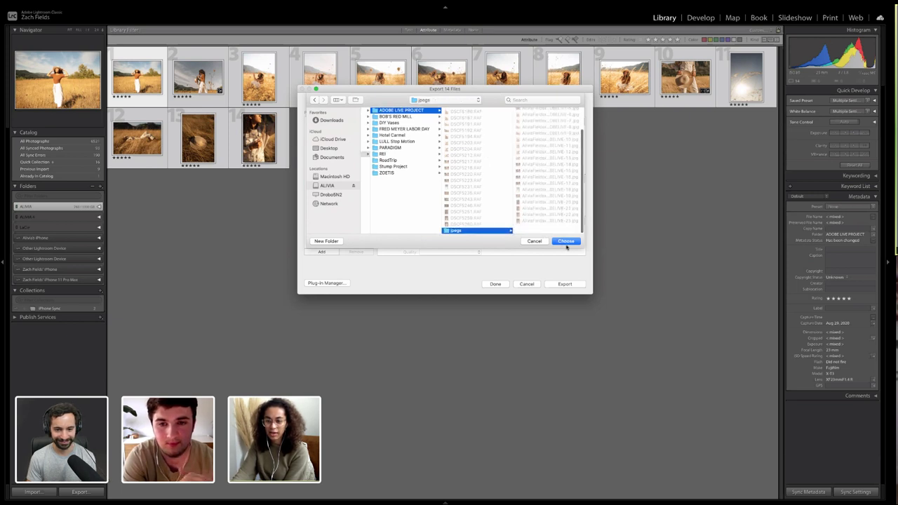
pyautogui.click(565, 242)
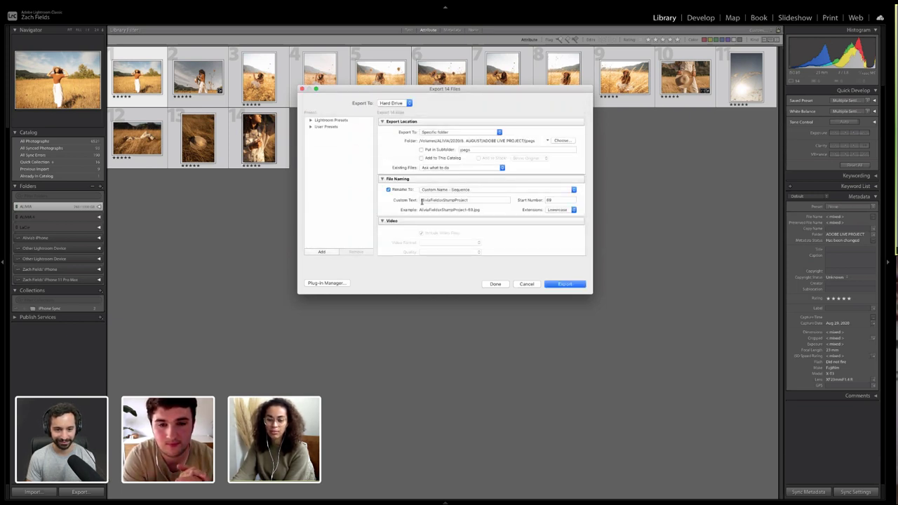
# End the custom file name text with AdobeLive, start numbering at 1, and review remaining settings
pyautogui.click(459, 200)
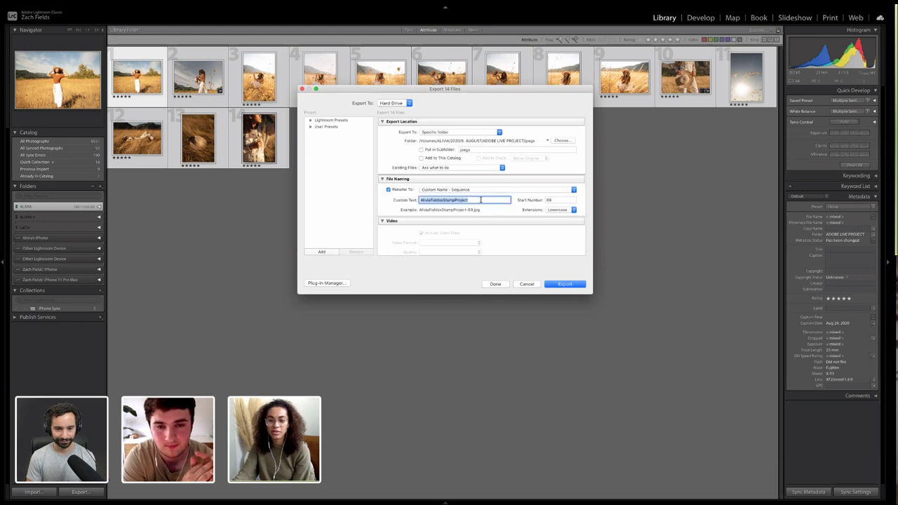
pyautogui.moveTo(489, 198); pyautogui.dragTo(447, 197)
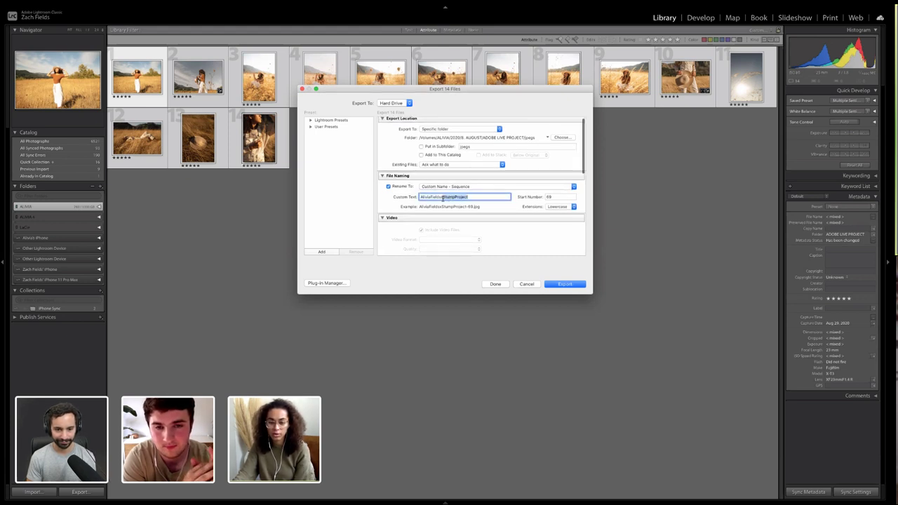
pyautogui.write('AdobeLive')
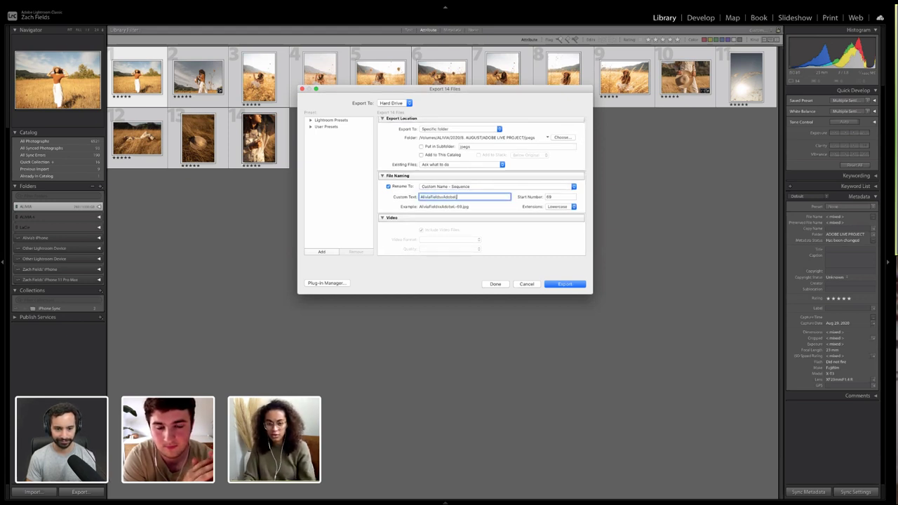
pyautogui.doubleClick(551, 197)
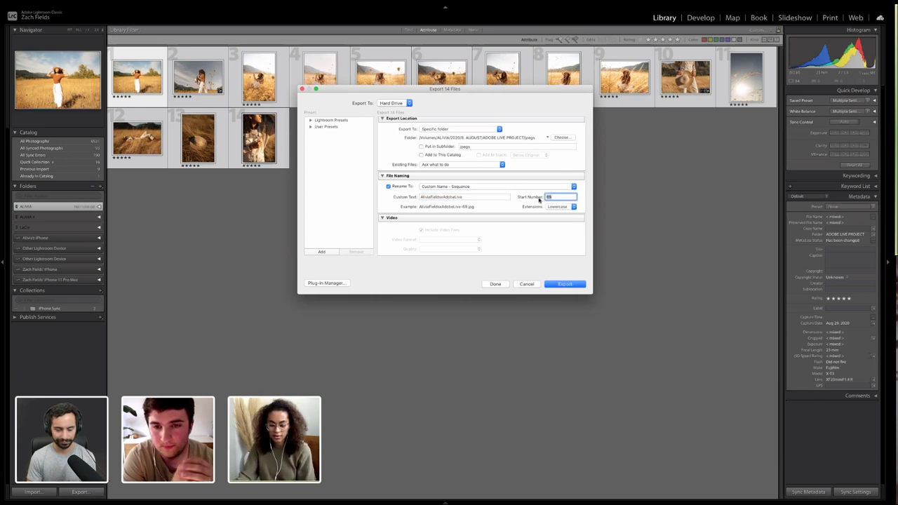
pyautogui.write('1')
pyautogui.click(507, 205)
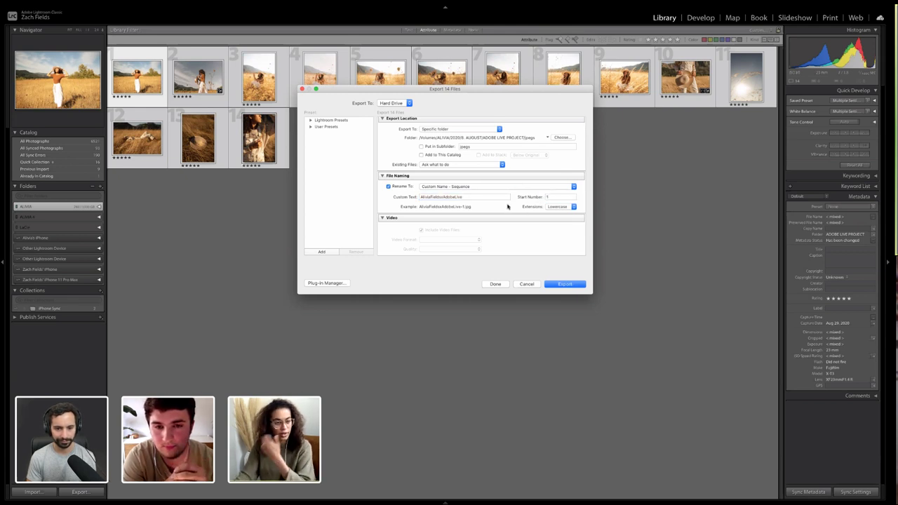
pyautogui.scroll(-5, 510, 205)
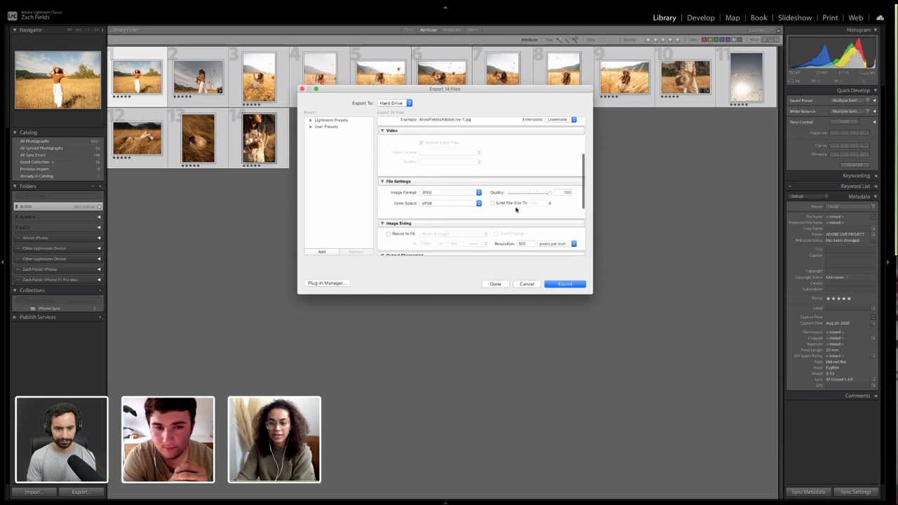
pyautogui.scroll(-2, 473, 196)
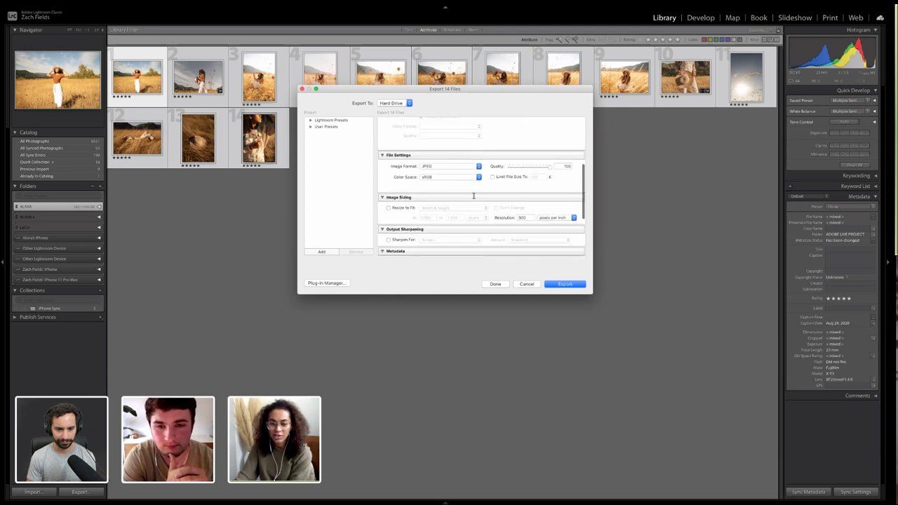
pyautogui.scroll(-1, 474, 196)
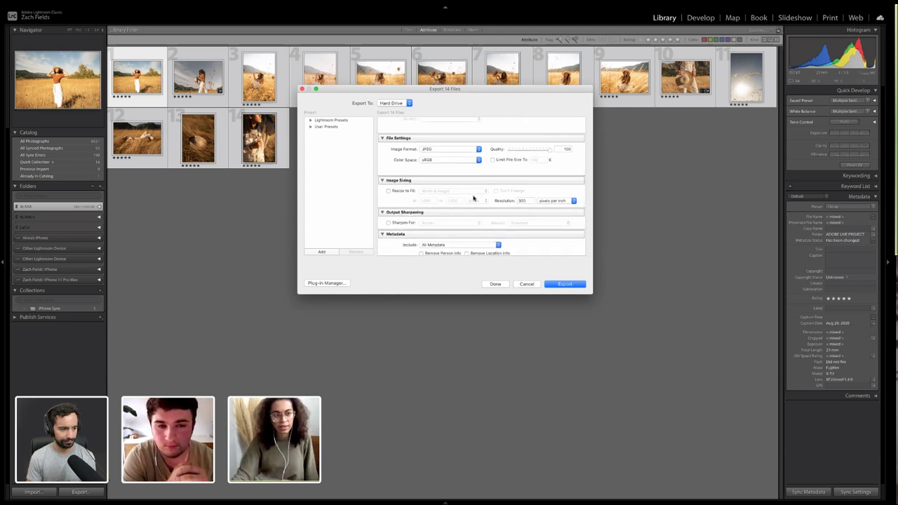
pyautogui.scroll(-4, 474, 199)
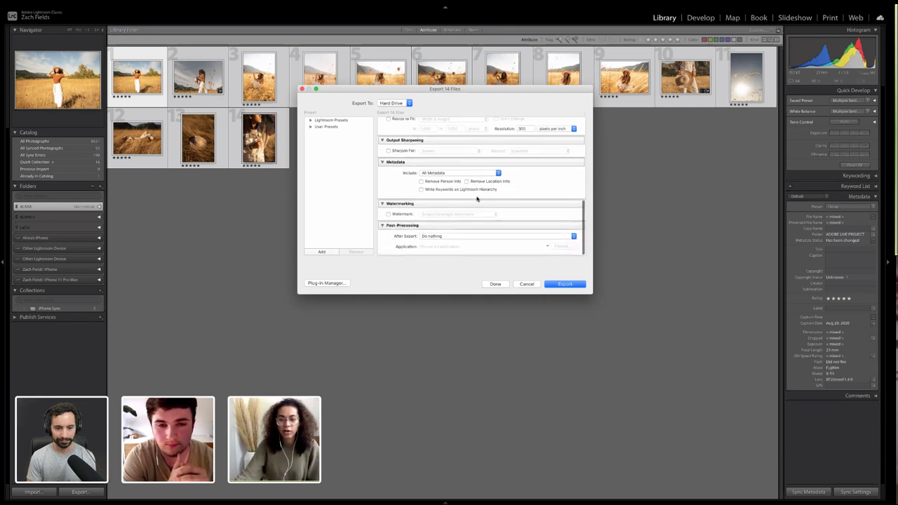
# Close the export settings, then zoom into and scrub through the Cut sequence in Premiere Pro
pyautogui.click(521, 285)
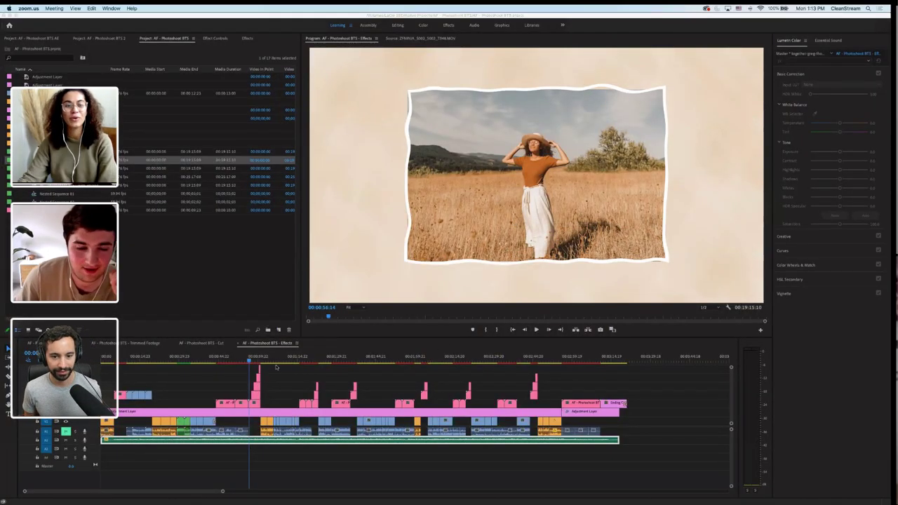
pyautogui.click(276, 367)
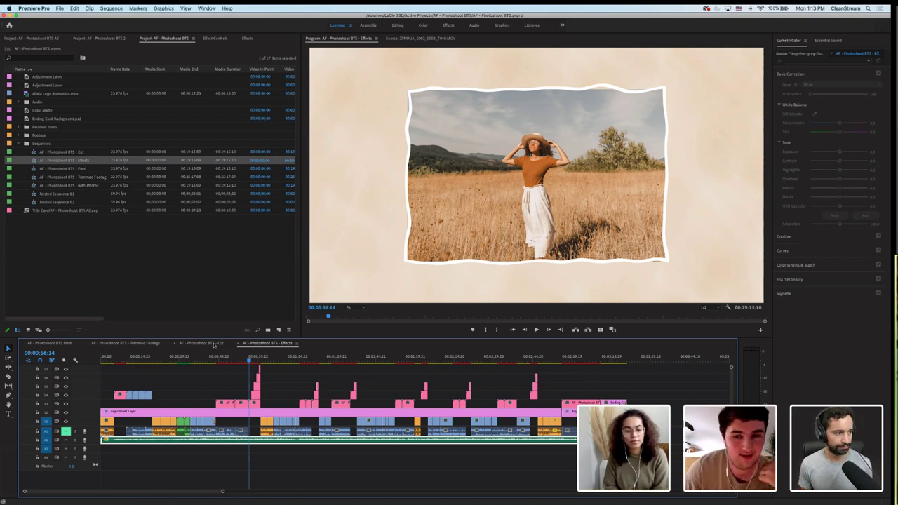
pyautogui.click(212, 344)
pyautogui.press('=')
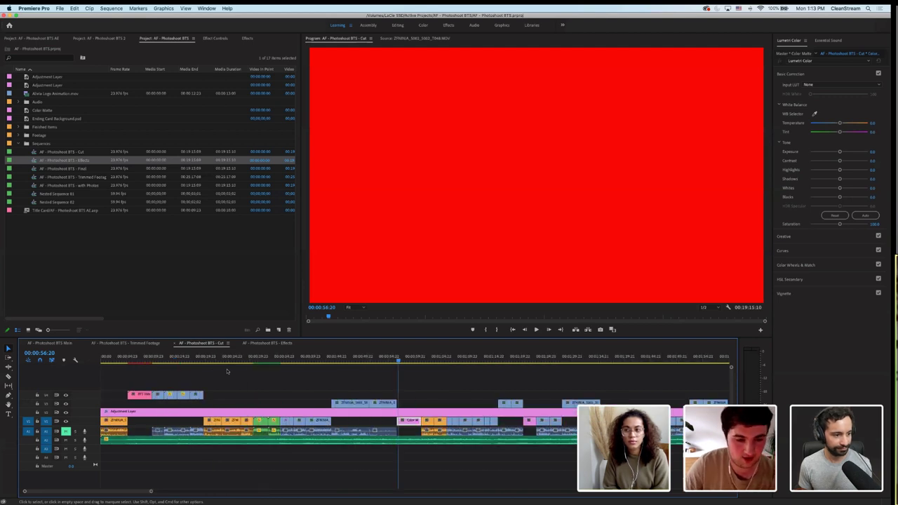
pyautogui.moveTo(398, 359)
pyautogui.mouseDown()
pyautogui.moveTo(413, 361)
pyautogui.moveTo(396, 362)
pyautogui.mouseUp()
# Bring After Effects forward, showing the Behind the Scenes title card
pyautogui.moveTo(373, 502)
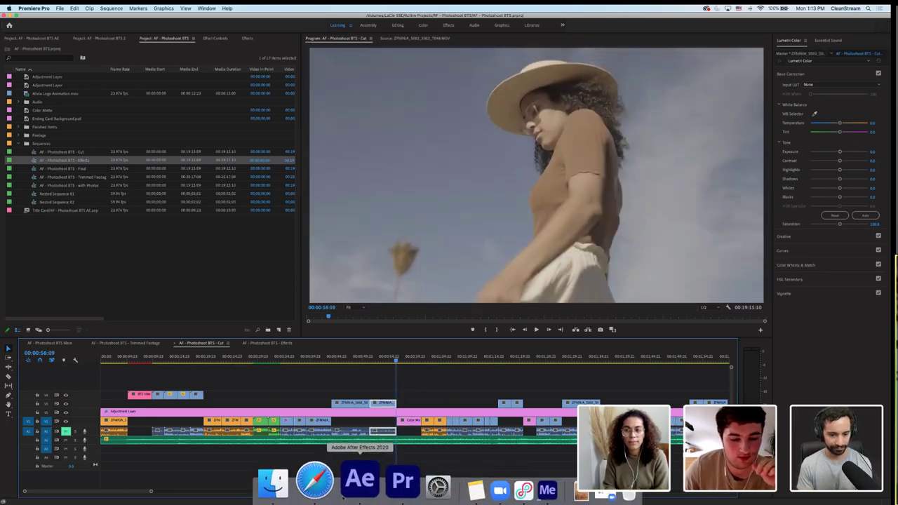
pyautogui.click(332, 480)
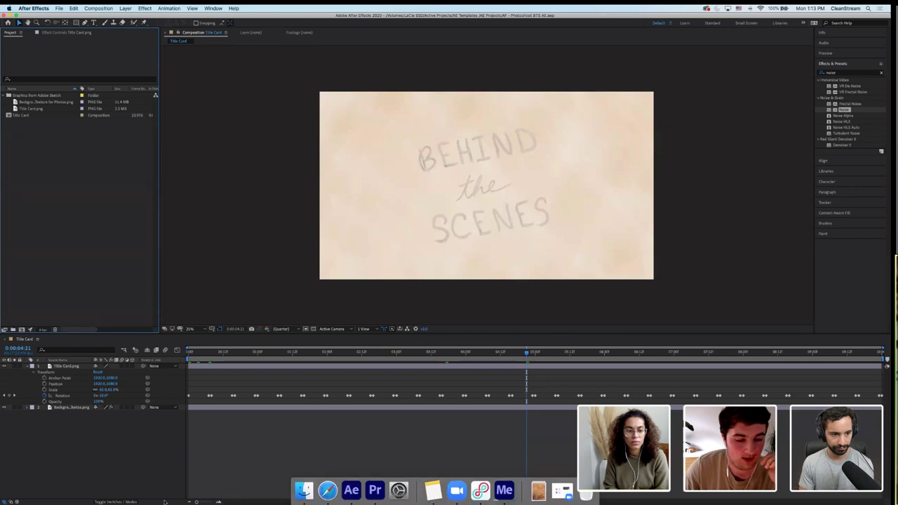
pyautogui.click(309, 486)
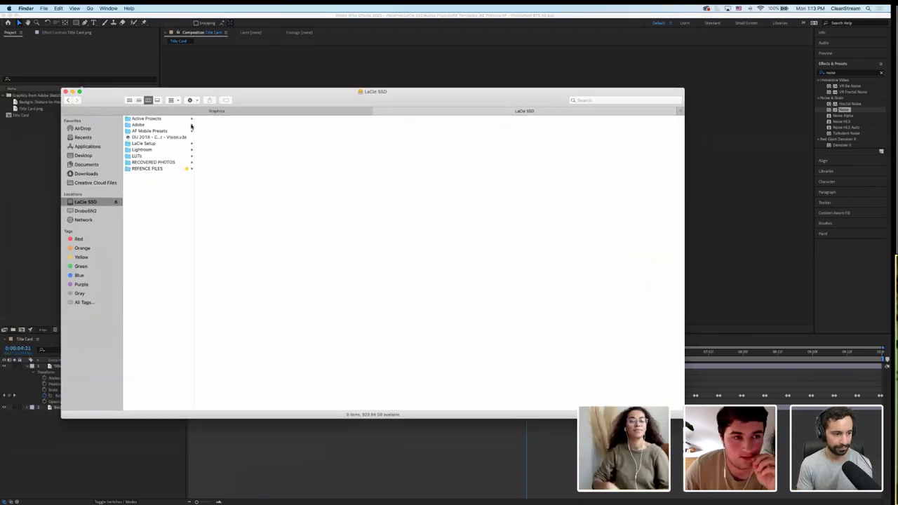
pyautogui.click(184, 120)
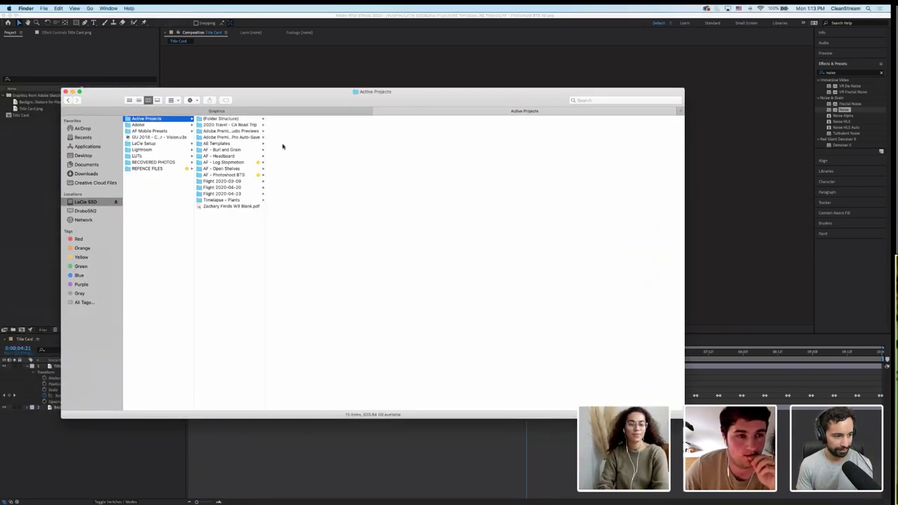
pyautogui.click(247, 176)
pyautogui.click(290, 156)
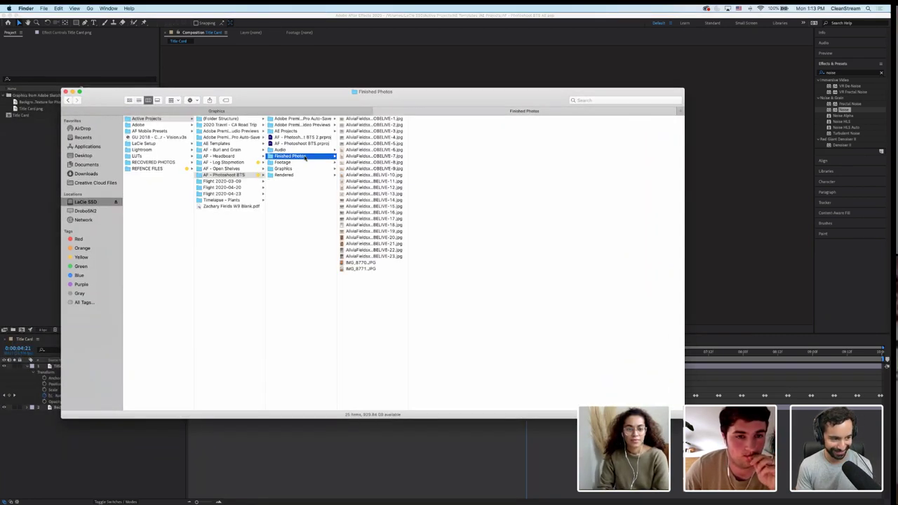
pyautogui.moveTo(290, 156); pyautogui.dragTo(21, 144)
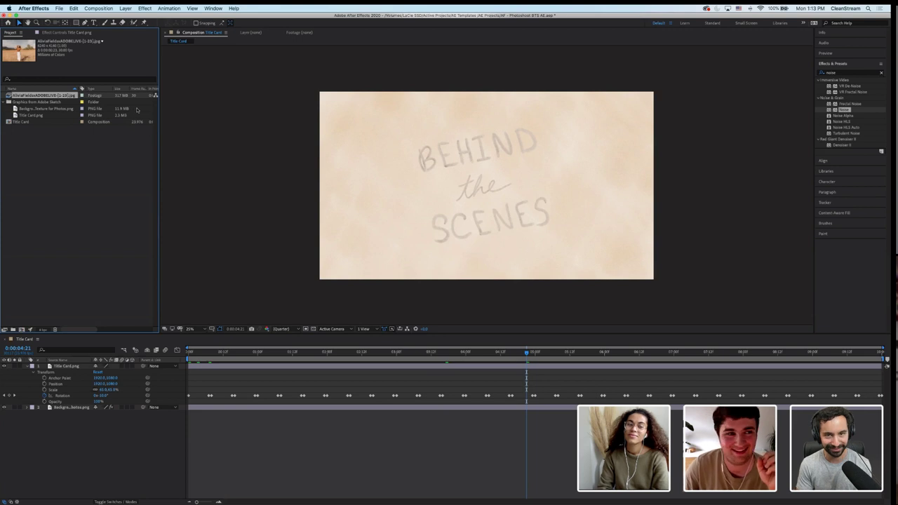
pyautogui.moveTo(421, 500)
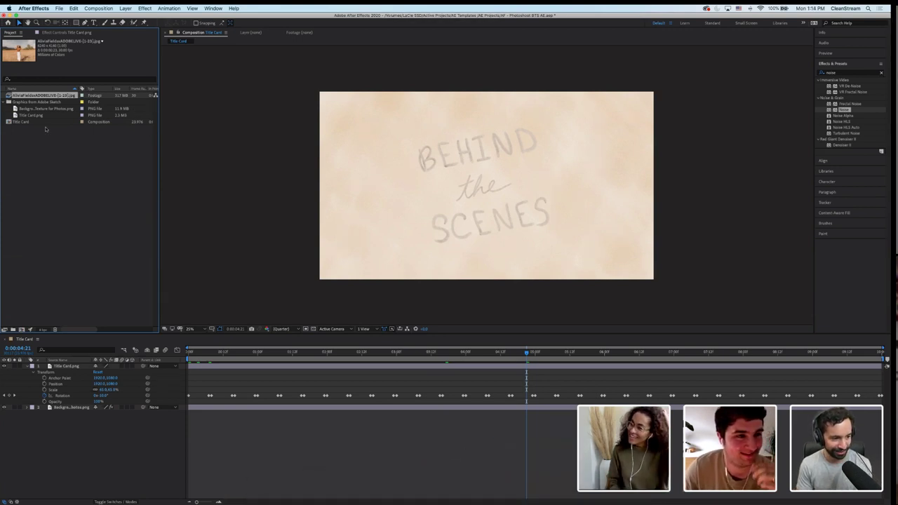
# Delete the imported photo sequence and create a project folder named Finished Photos
pyautogui.press('Delete')
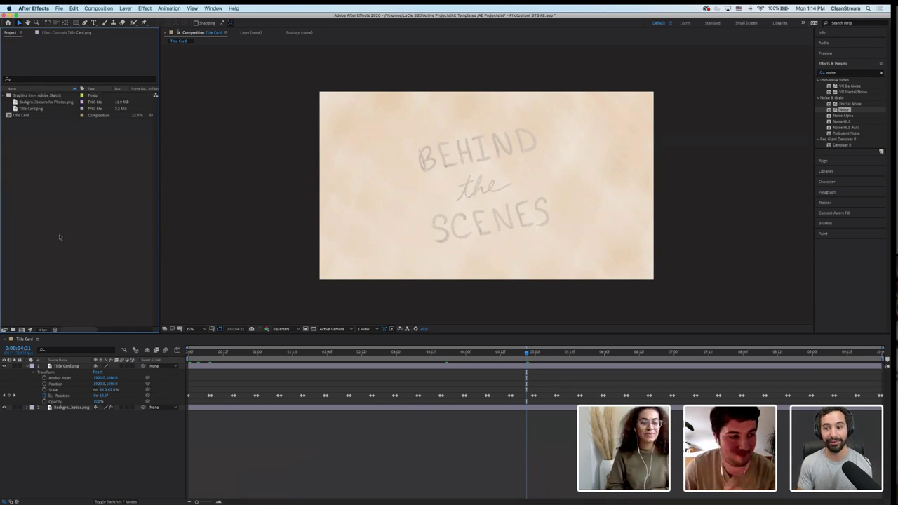
pyautogui.click(14, 329)
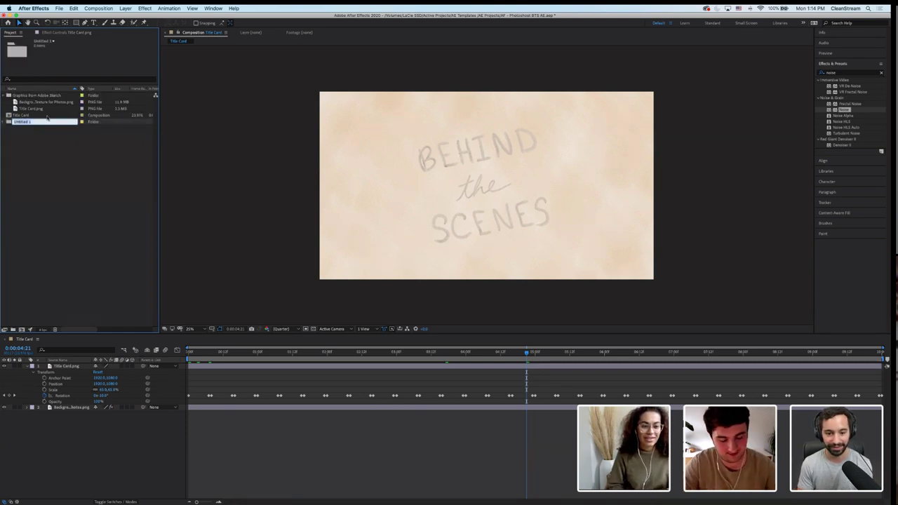
pyautogui.write('Finished Pie')
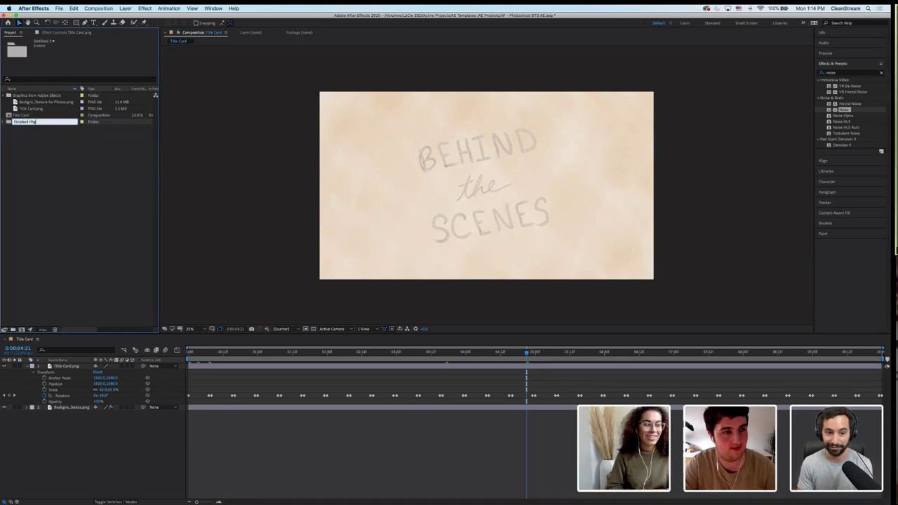
pyautogui.write('otos')
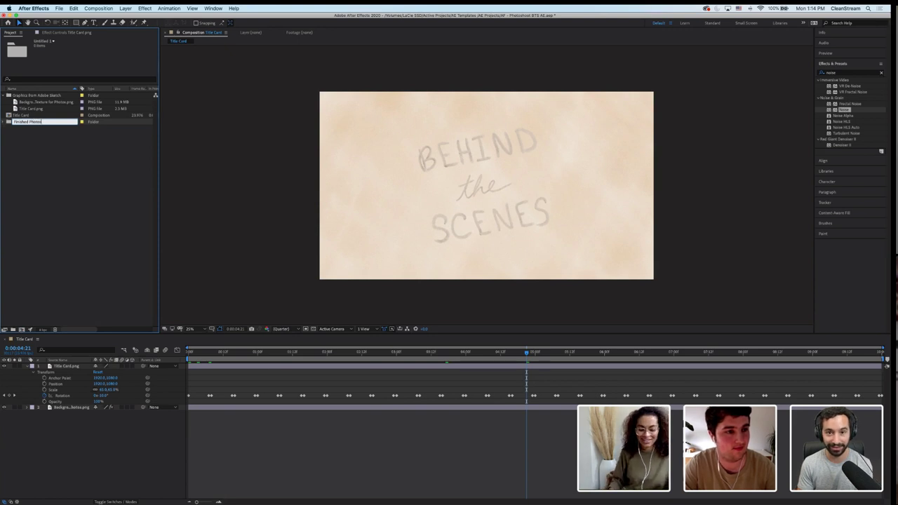
pyautogui.press('Return')
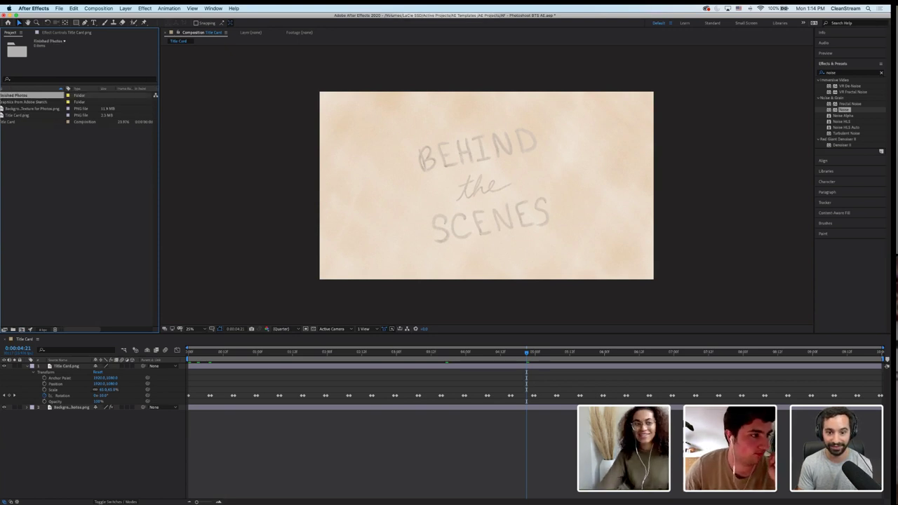
pyautogui.click(101, 237)
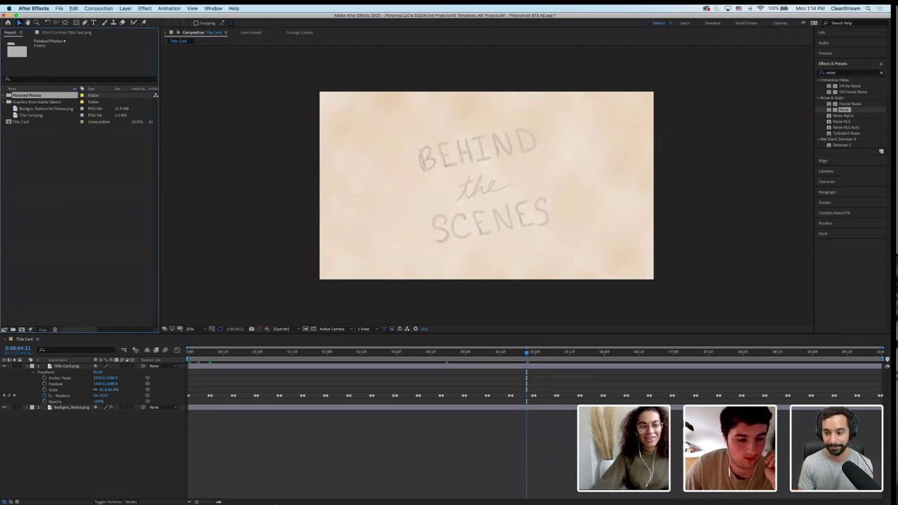
# Import every JPG from the Finished Photos folder on disk into the project
pyautogui.press('super+i')
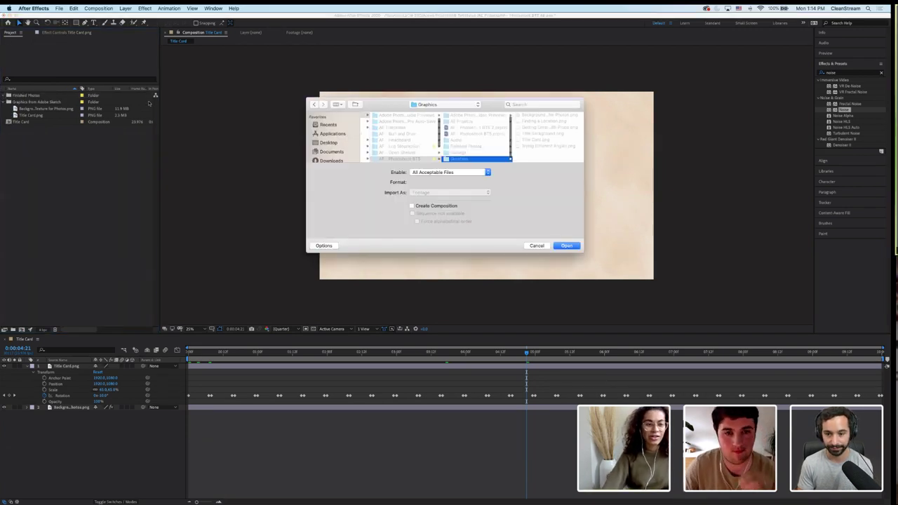
pyautogui.click(476, 148)
pyautogui.press('Right')
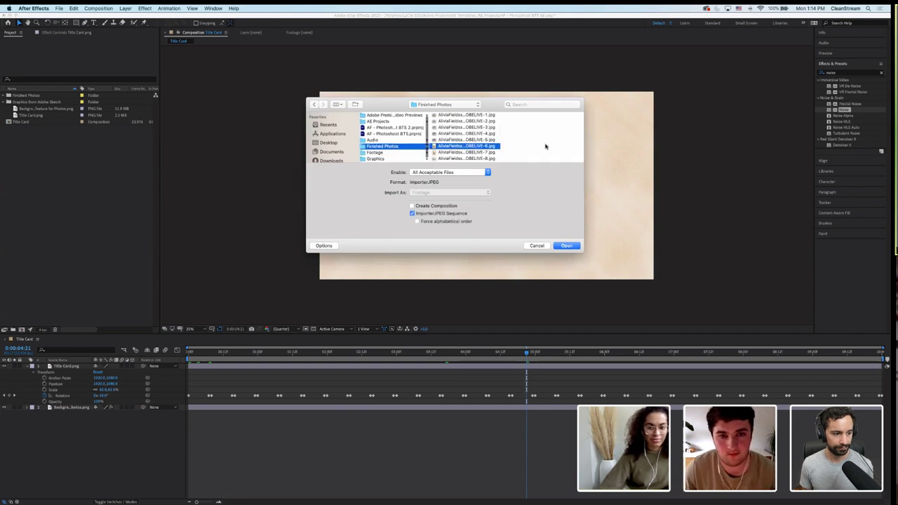
pyautogui.press('super+a')
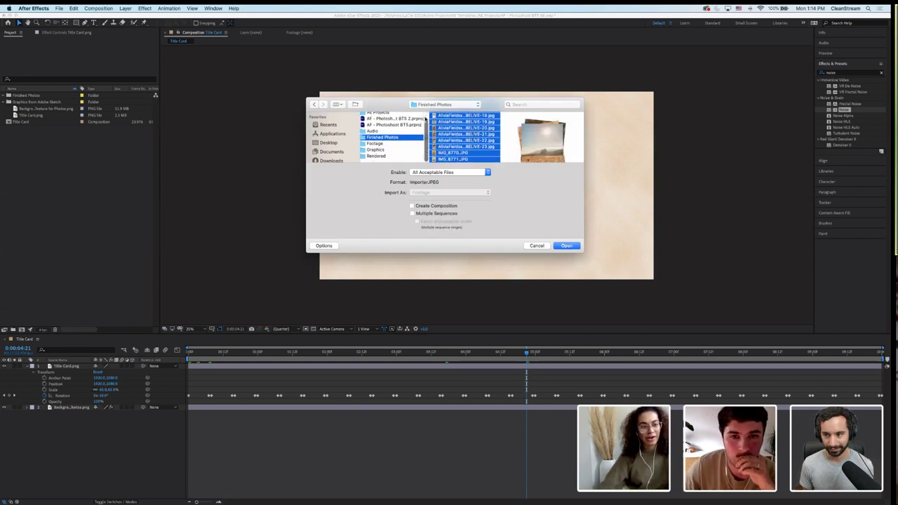
pyautogui.click(566, 245)
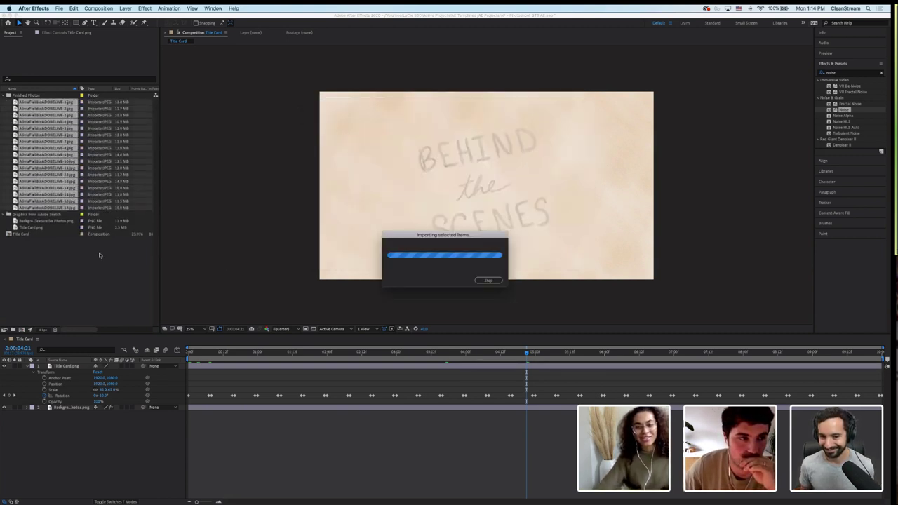
pyautogui.click(64, 307)
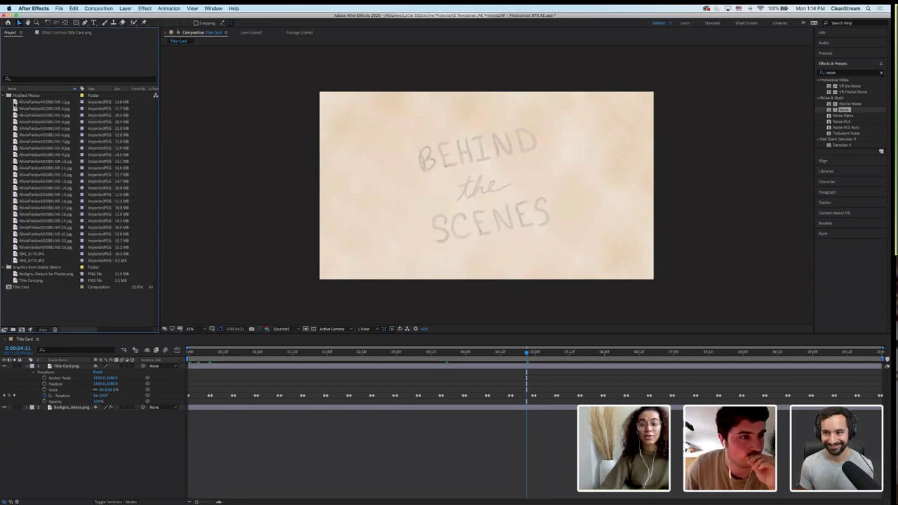
pyautogui.click(16, 103)
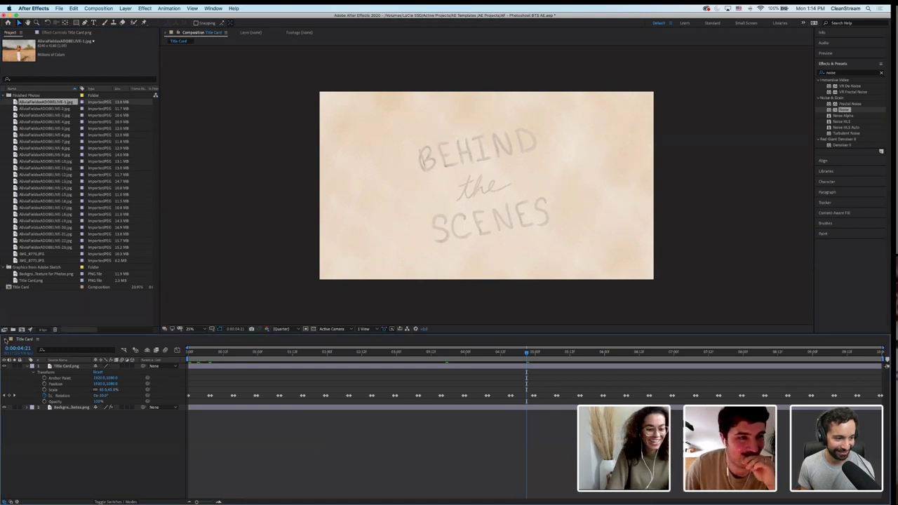
# Create a UHD 4K 23.976 composition (3840 × 2160) and name it Finished Photos 1.1
pyautogui.click(98, 7)
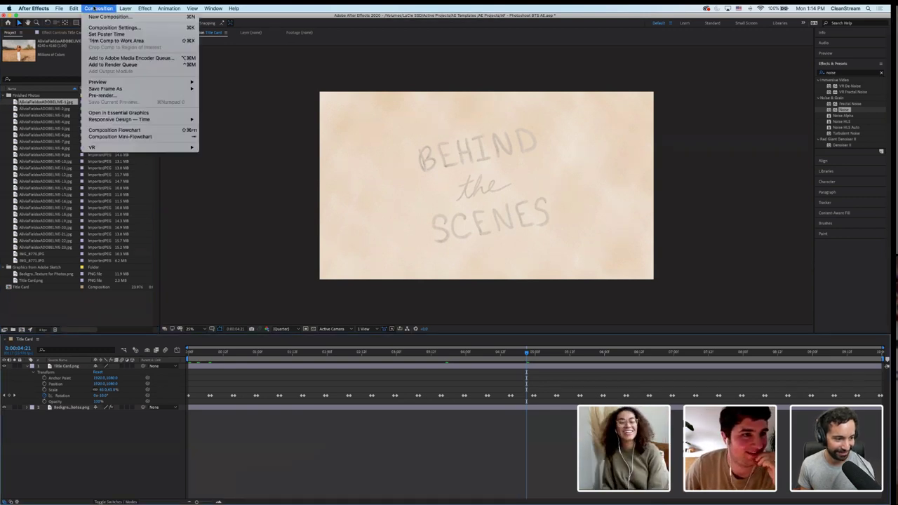
pyautogui.click(109, 17)
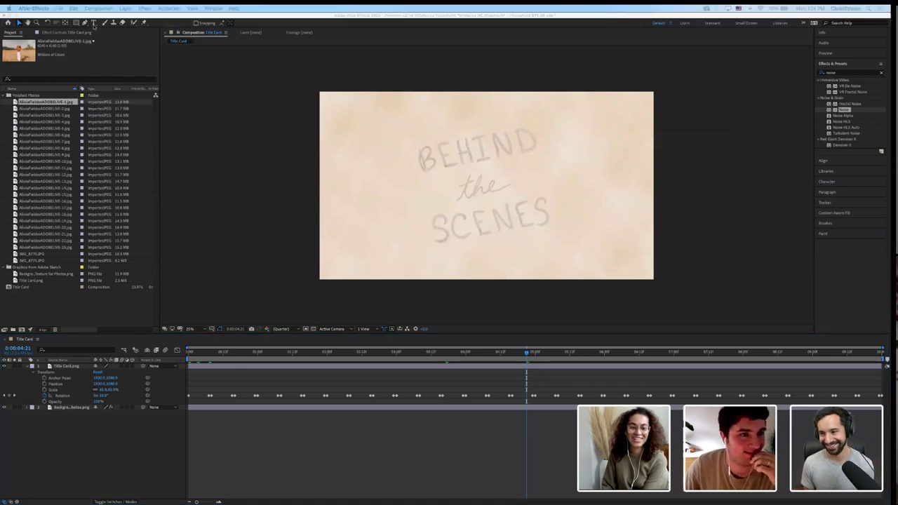
pyautogui.click(117, 63)
pyautogui.click(57, 8)
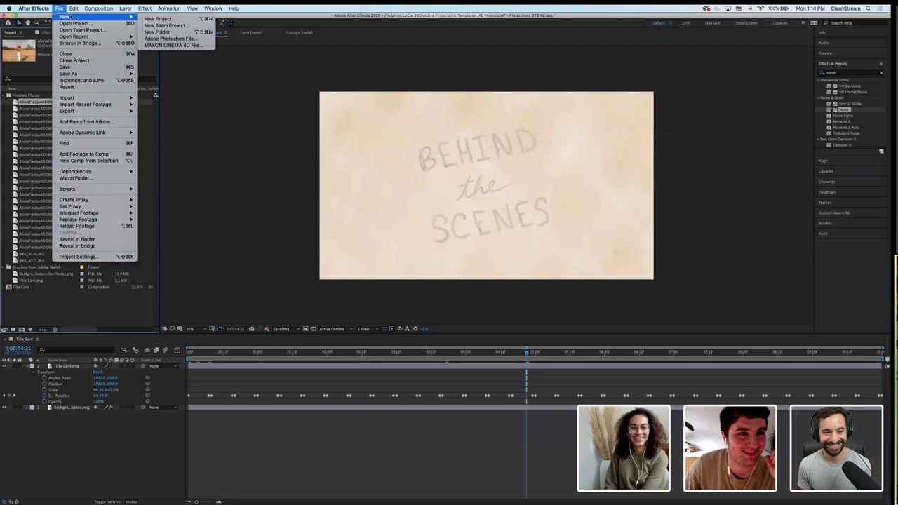
pyautogui.moveTo(98, 8)
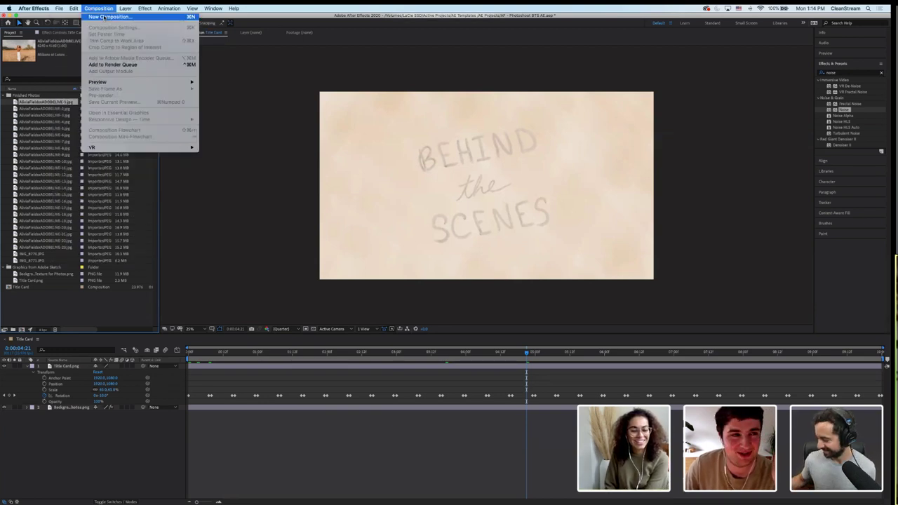
pyautogui.click(103, 16)
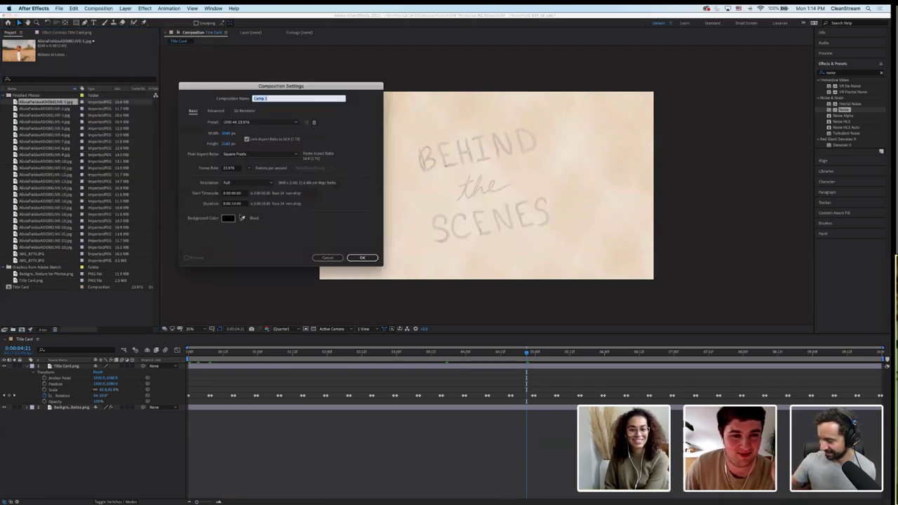
pyautogui.click(242, 204)
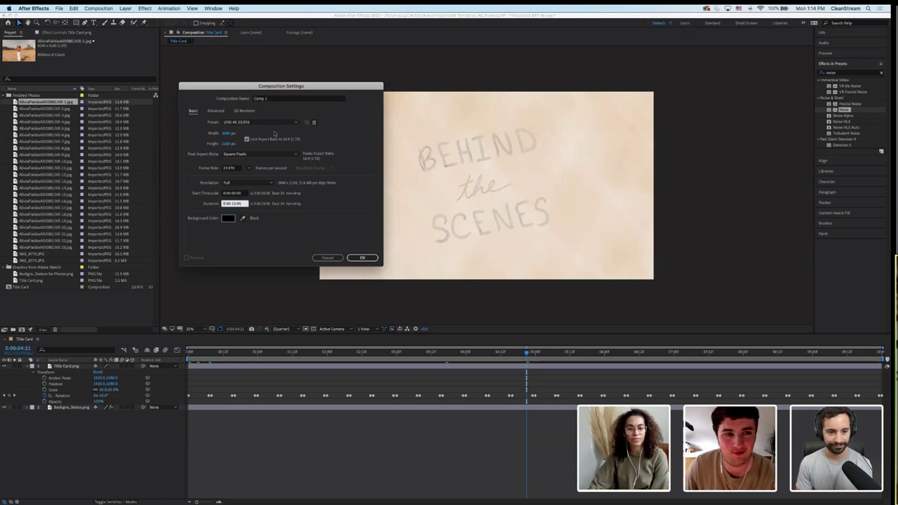
pyautogui.click(266, 100)
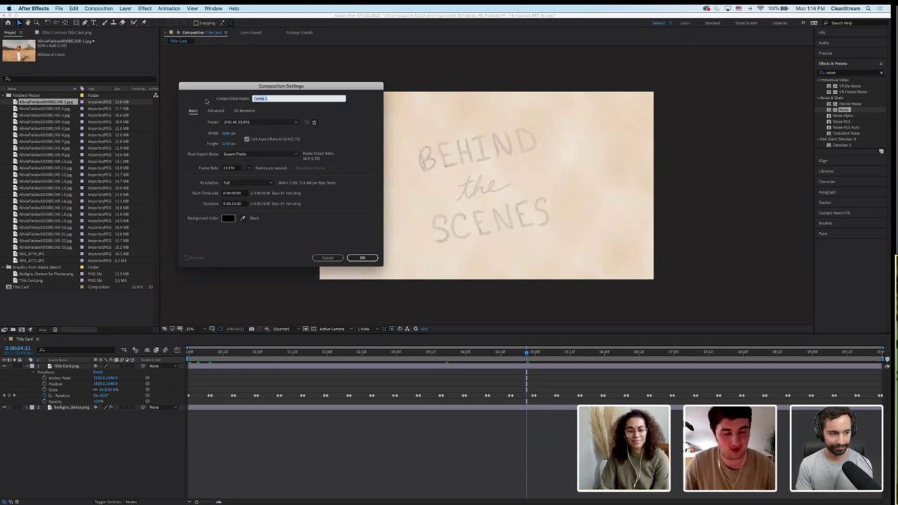
pyautogui.write('Ti')
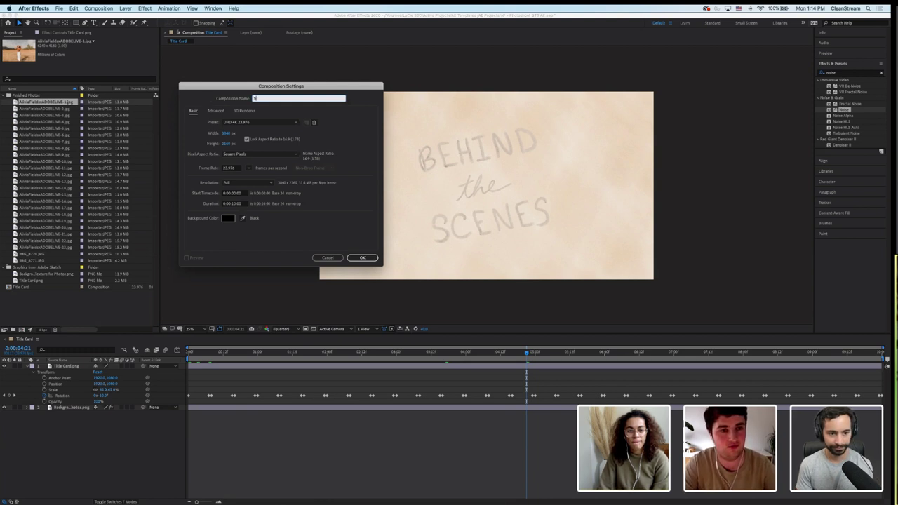
pyautogui.write('nished')
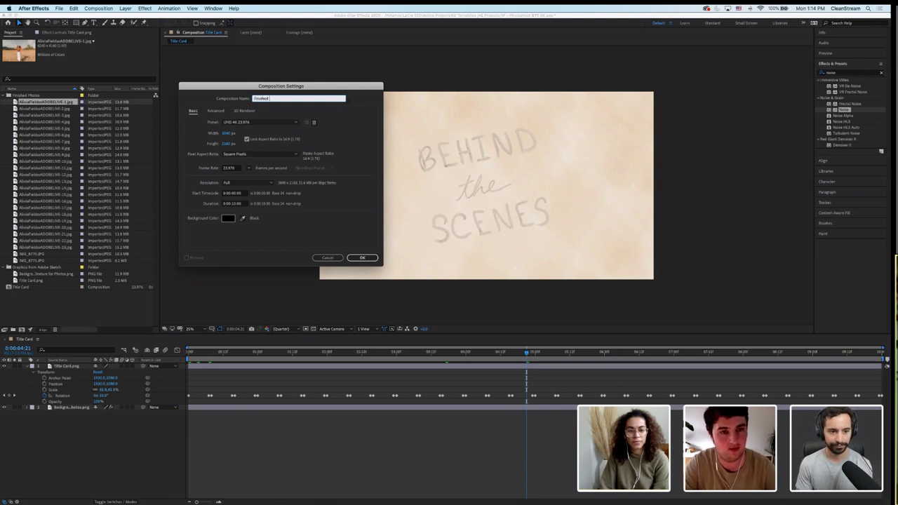
pyautogui.write(' Photos 1.1')
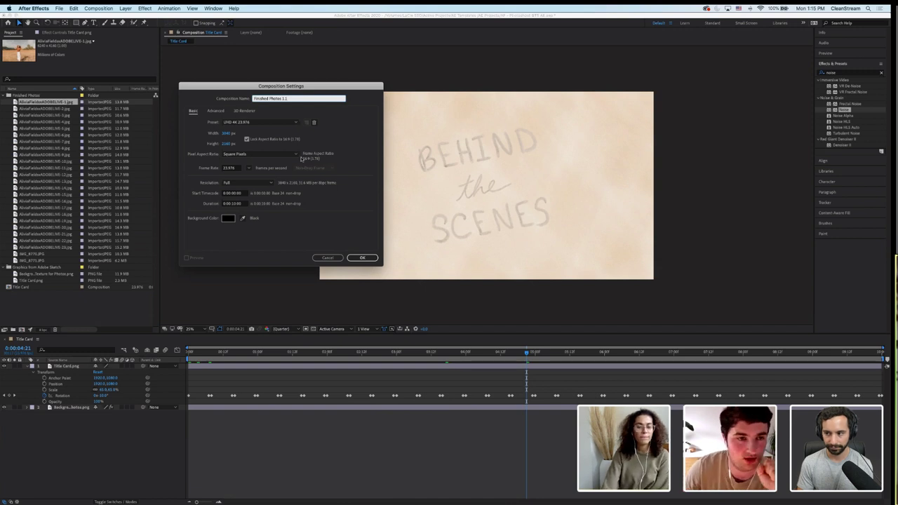
# Confirm the new comp and move it into a new Finished Photos Comps folder
pyautogui.click(363, 258)
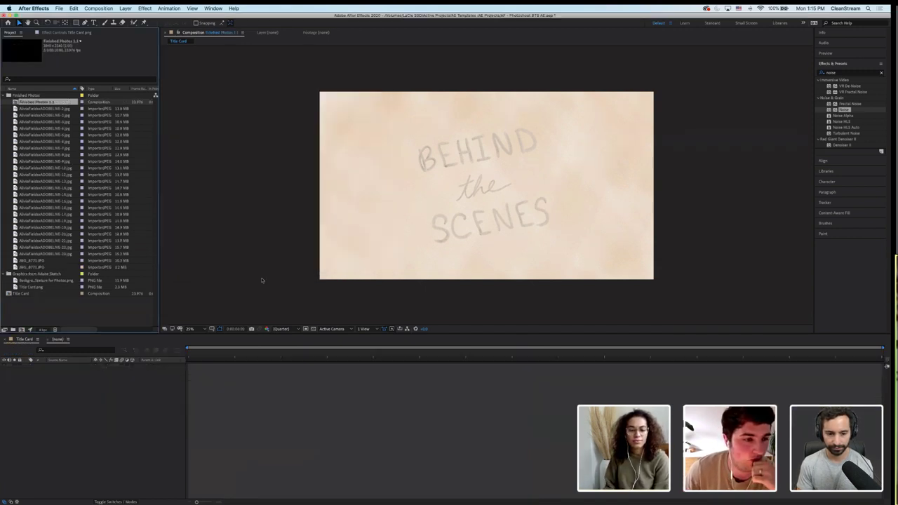
pyautogui.click(14, 329)
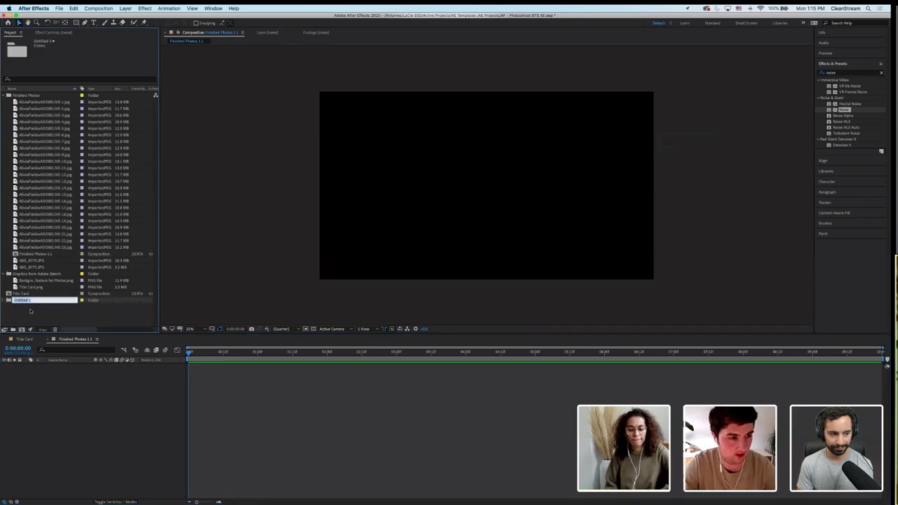
pyautogui.write('Finished Photos')
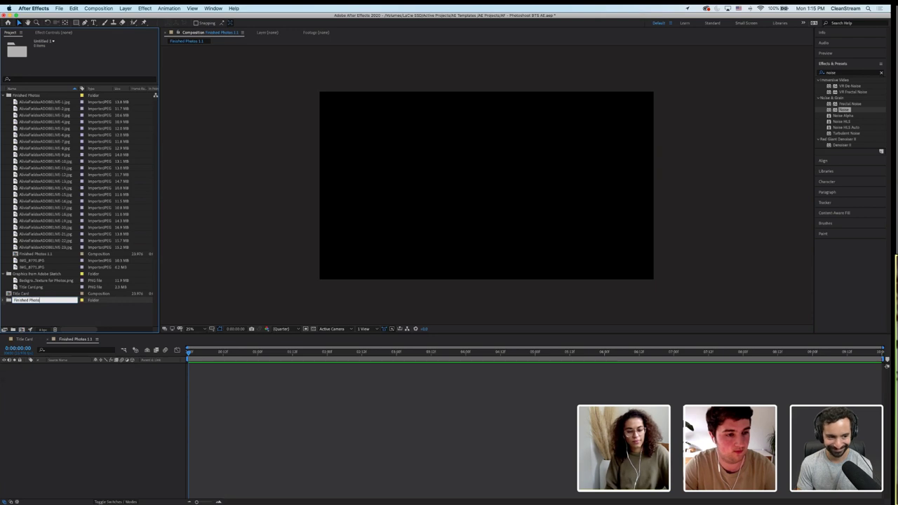
pyautogui.write(' Comps')
pyautogui.press('Return')
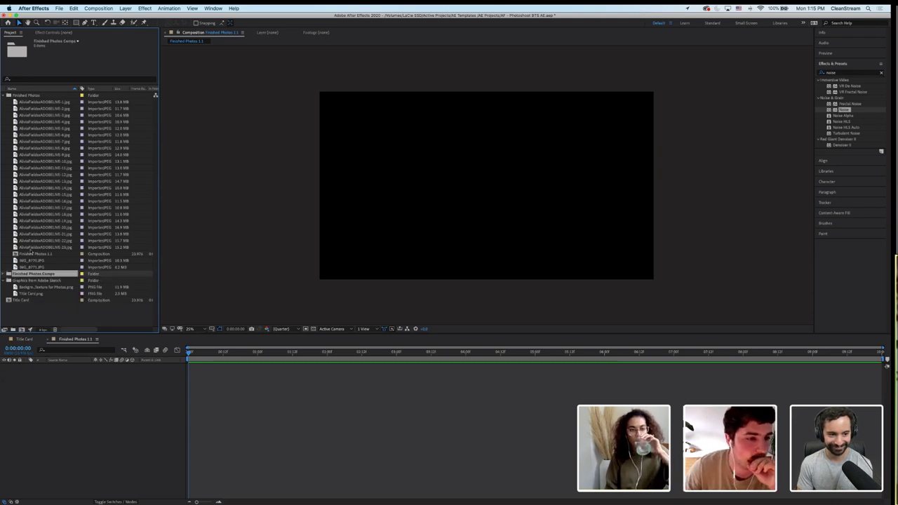
pyautogui.moveTo(31, 253); pyautogui.dragTo(33, 274)
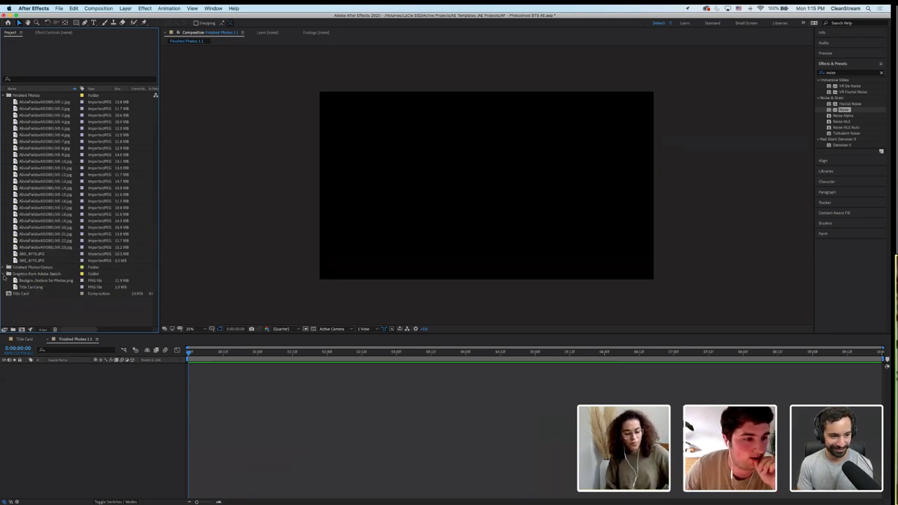
# Add the Adobe Sketch paper-texture background as a layer in Finished Photos 1.1
pyautogui.click(8, 274)
pyautogui.click(14, 269)
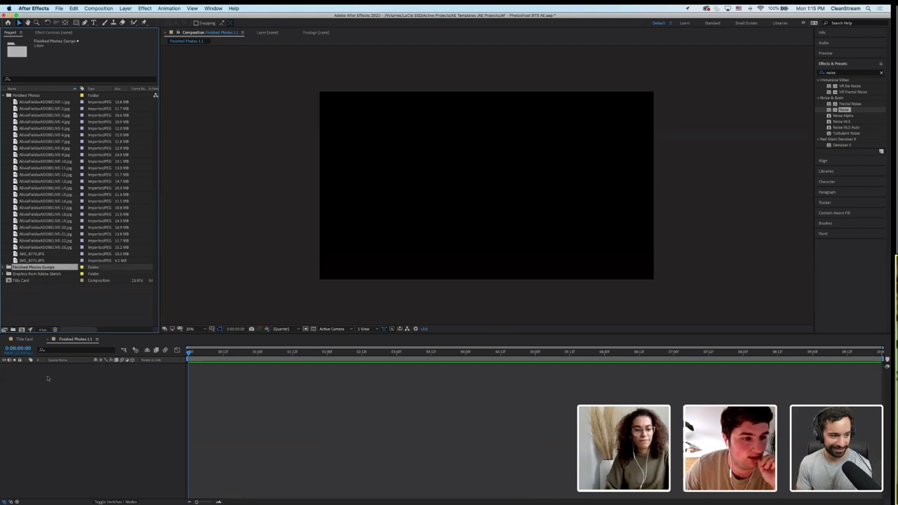
pyautogui.click(7, 275)
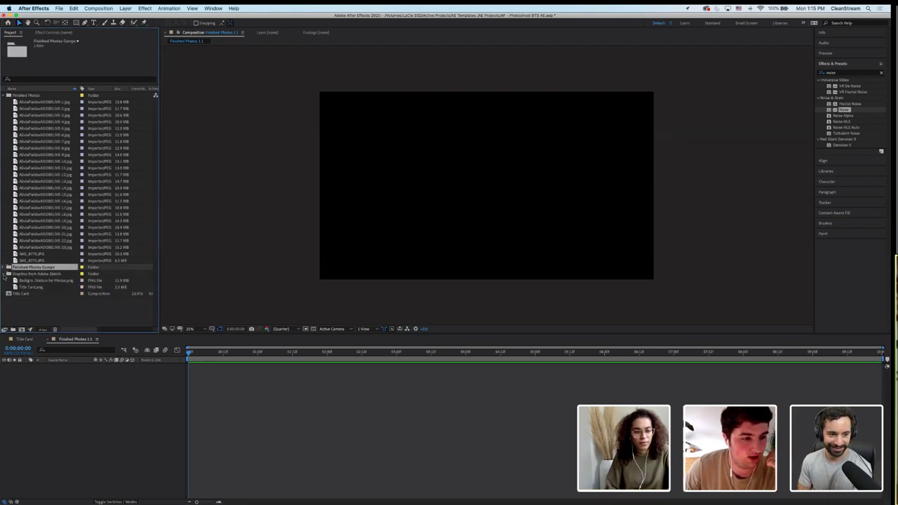
pyautogui.moveTo(43, 280); pyautogui.dragTo(105, 421)
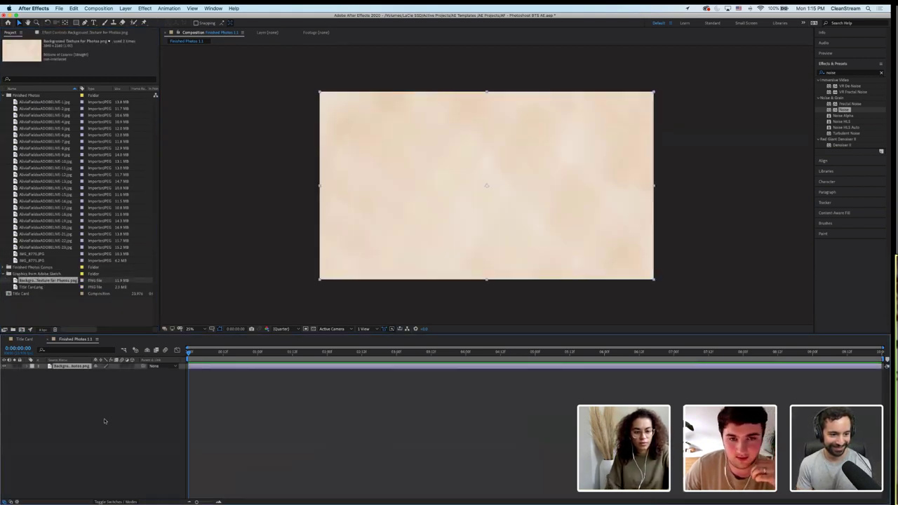
pyautogui.click(541, 400)
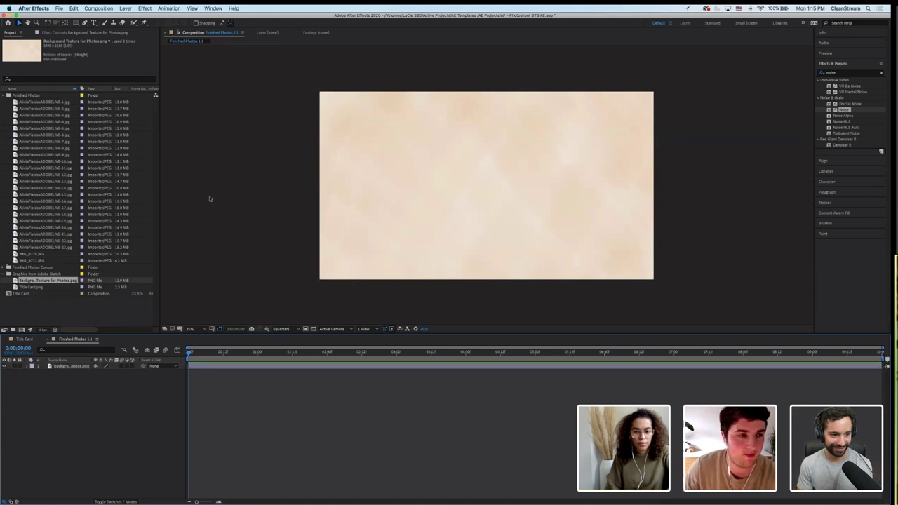
# Place the field portrait above the background texture and scale it to 26%
pyautogui.click(52, 103)
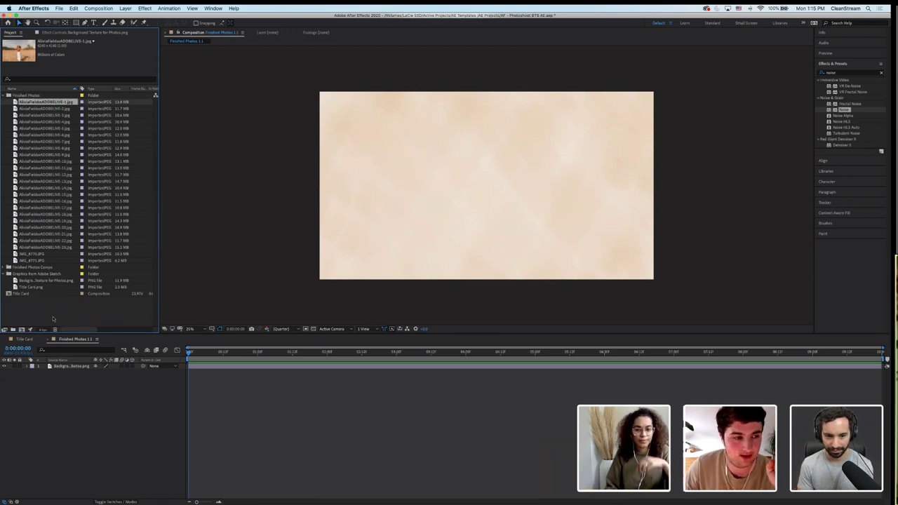
pyautogui.click(23, 340)
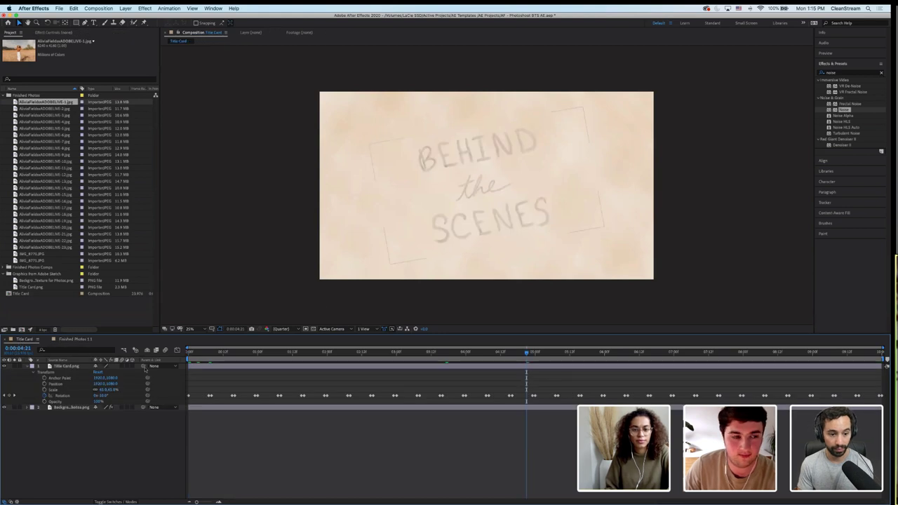
pyautogui.click(76, 340)
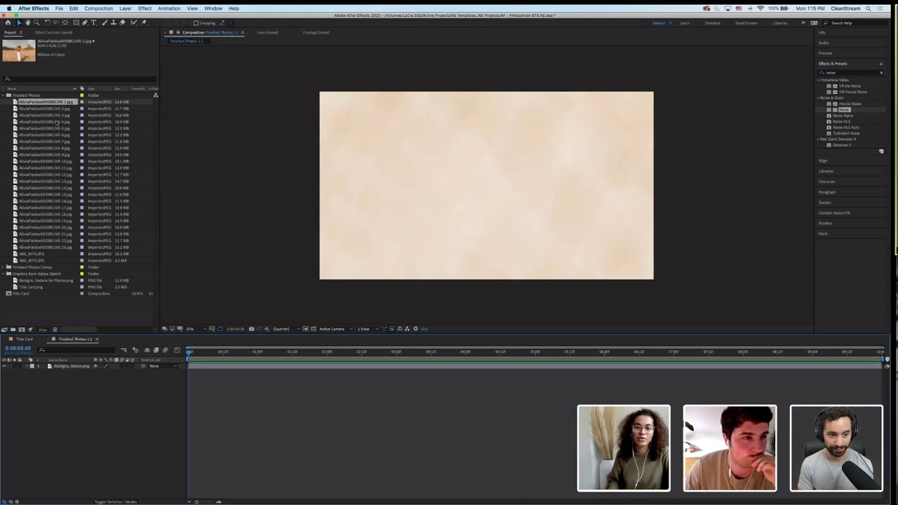
pyautogui.moveTo(55, 104); pyautogui.dragTo(78, 366)
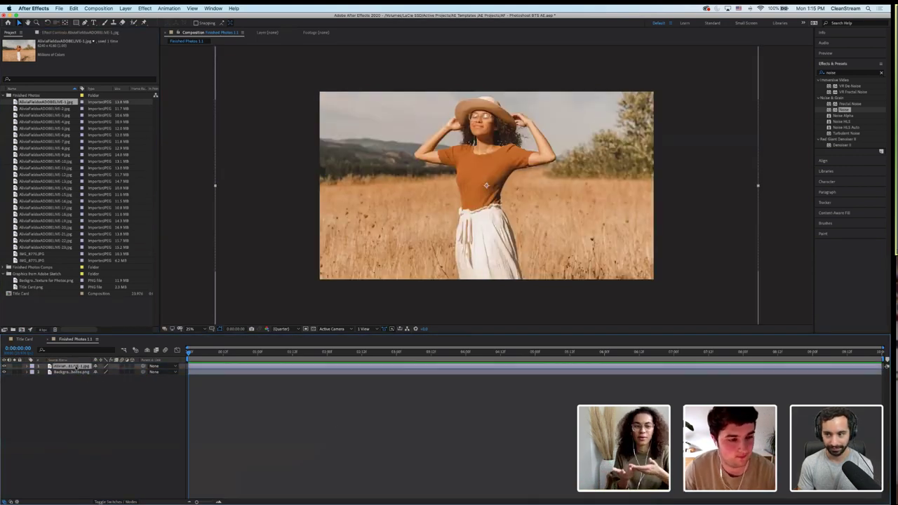
pyautogui.press('s')
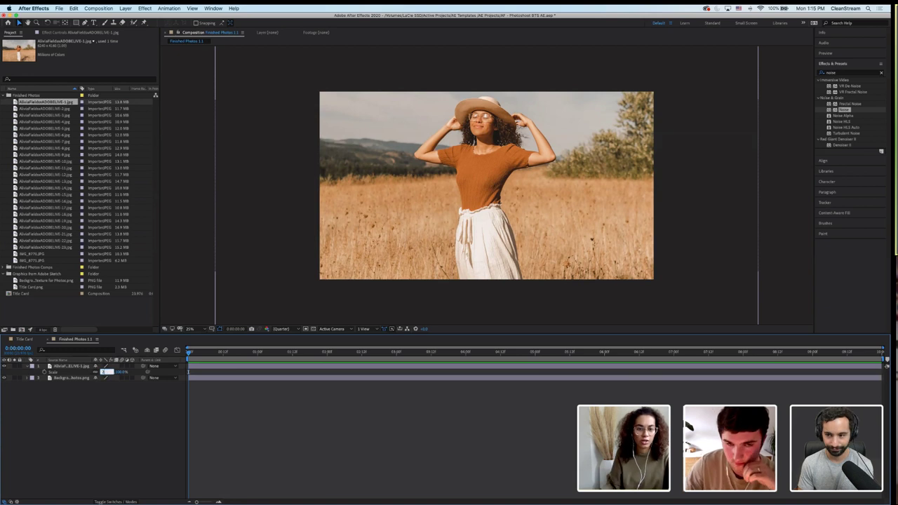
pyautogui.write('20')
pyautogui.press('Return')
pyautogui.click(106, 372)
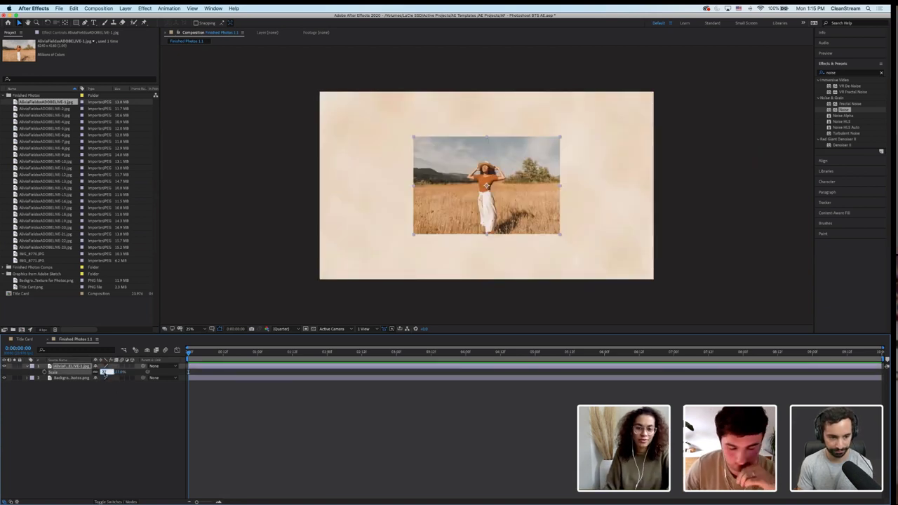
pyautogui.write('26')
pyautogui.press('Return')
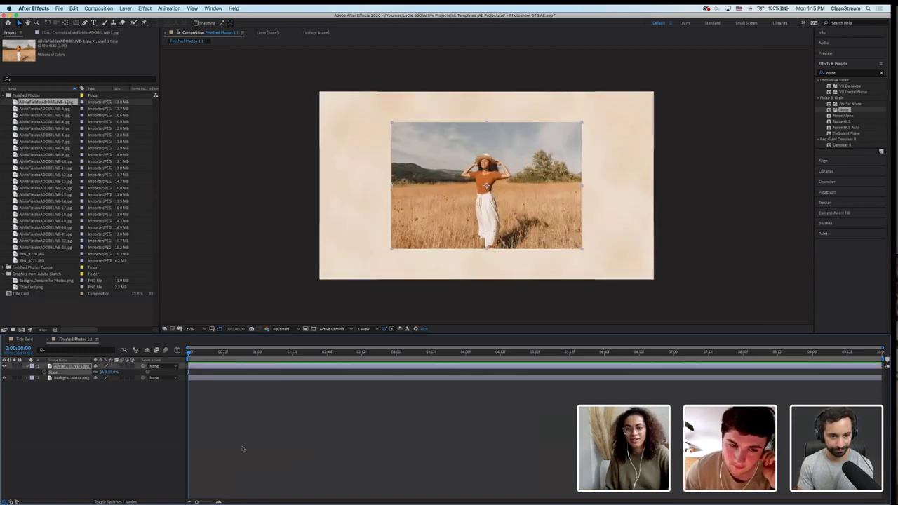
pyautogui.click(398, 432)
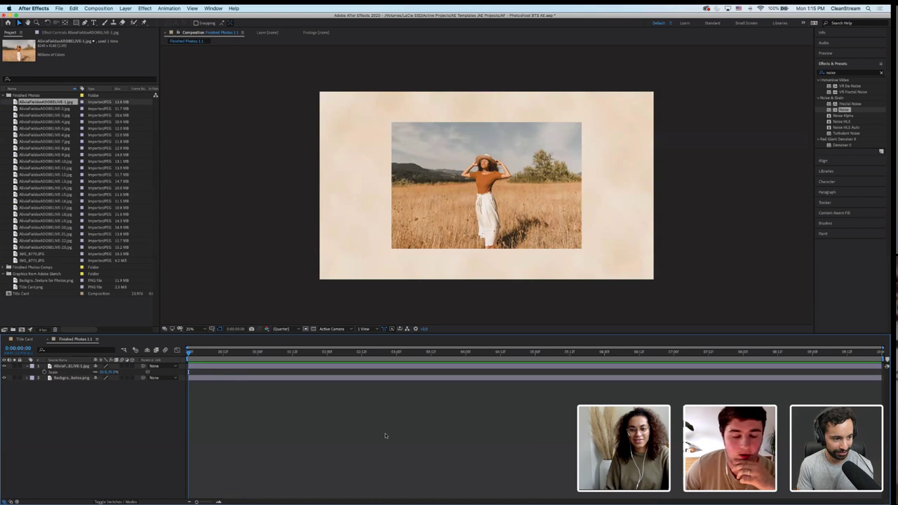
pyautogui.click(28, 366)
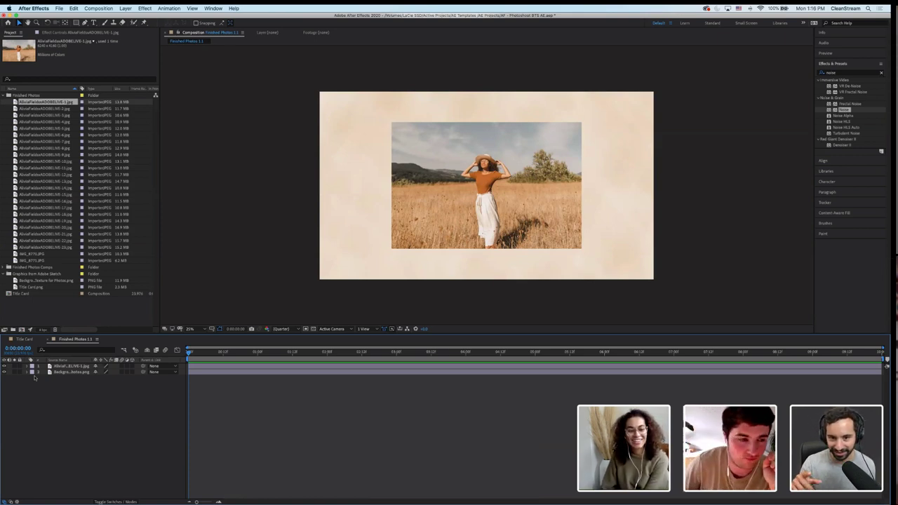
# Reduce the field portrait's scale to 17.5% so it sits small and centred
pyautogui.click(76, 22)
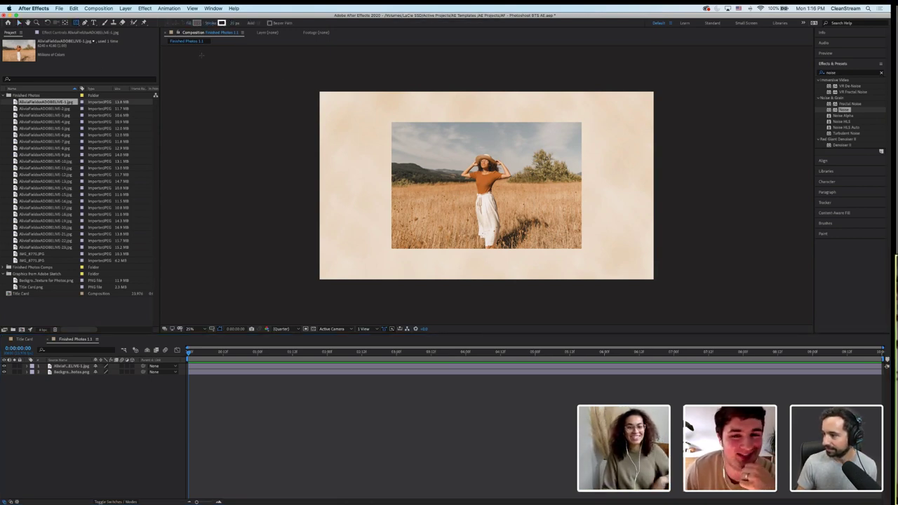
pyautogui.press('v')
pyautogui.click(72, 367)
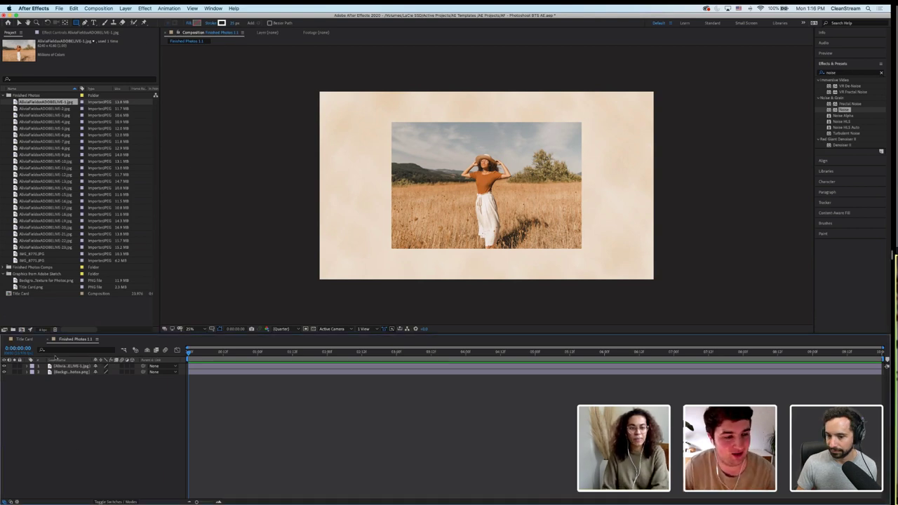
pyautogui.press('s')
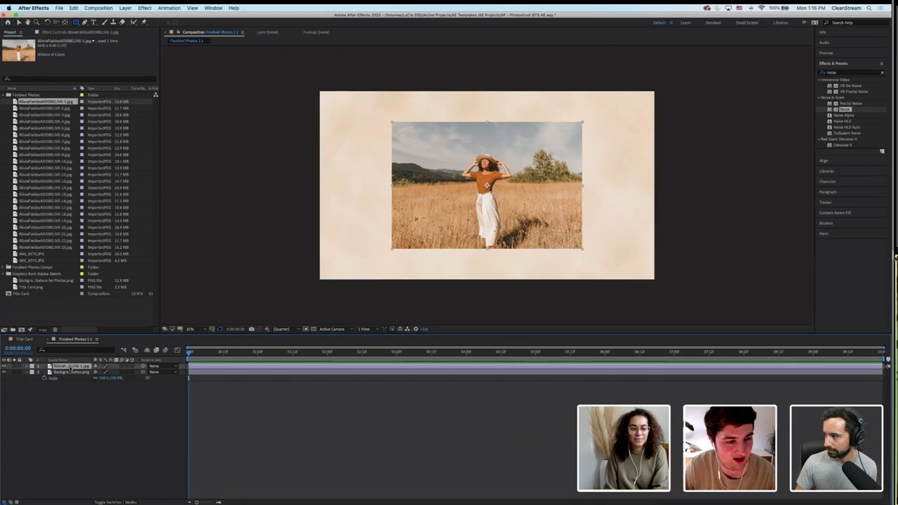
pyautogui.moveTo(100, 372); pyautogui.dragTo(106, 373)
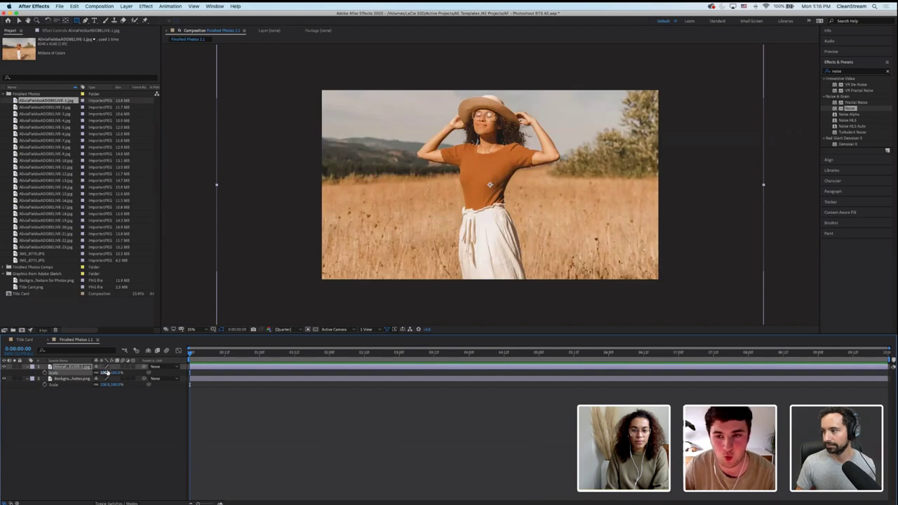
pyautogui.press('v')
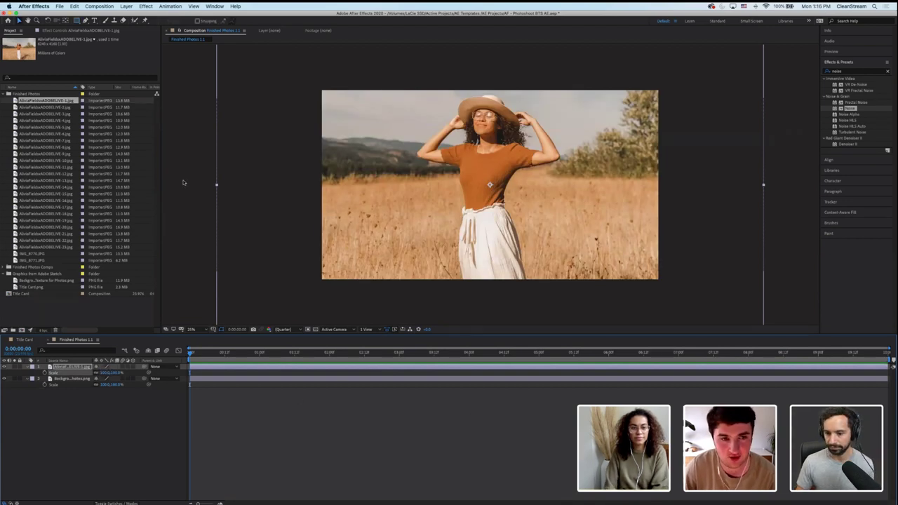
pyautogui.click(106, 373)
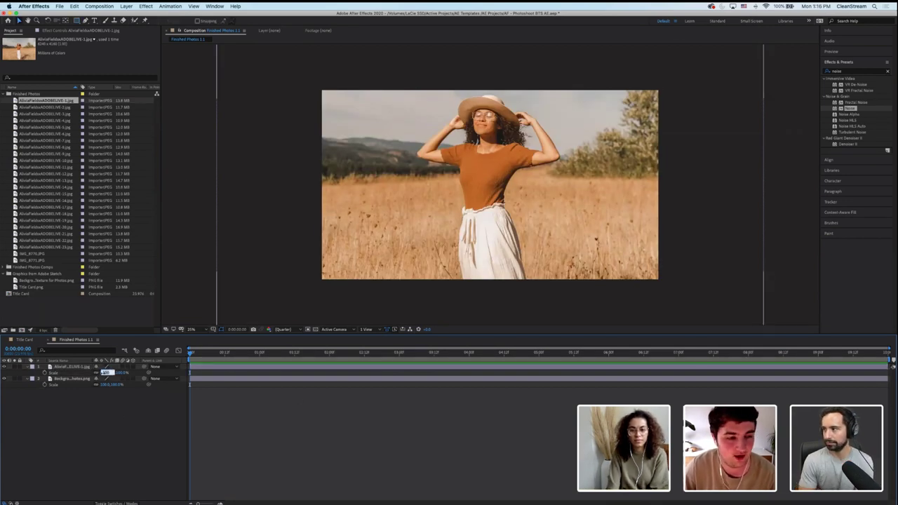
pyautogui.write('17.5')
pyautogui.press('Return')
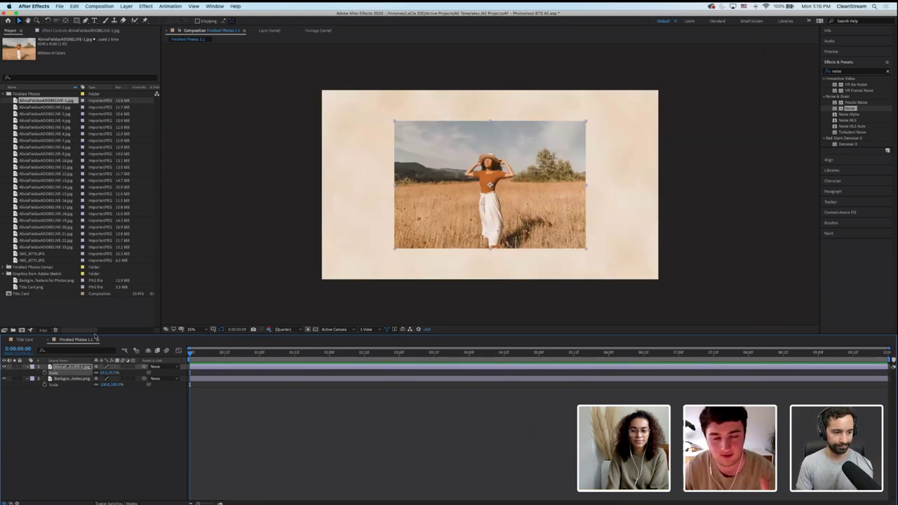
pyautogui.click(121, 390)
pyautogui.press('q')
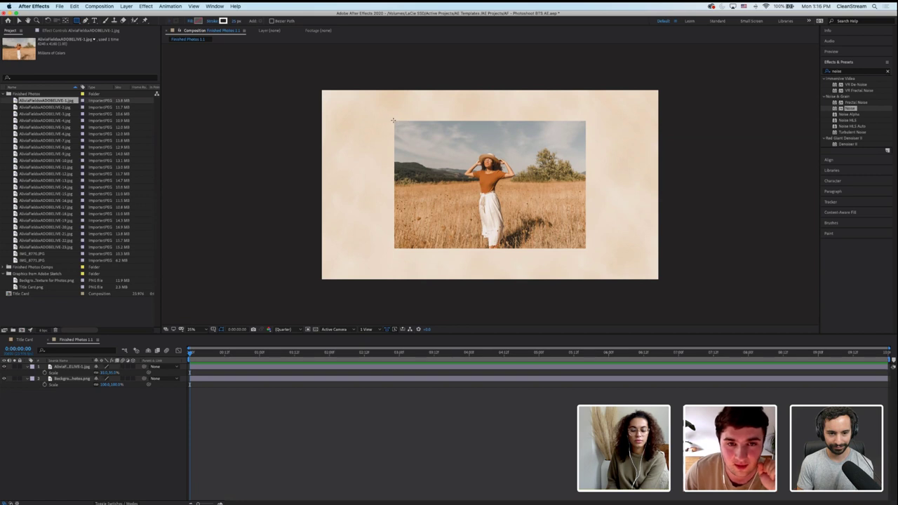
# Draw a rectangle around the photo with no fill and a thicker white stroke
pyautogui.moveTo(395, 121); pyautogui.dragTo(586, 248)
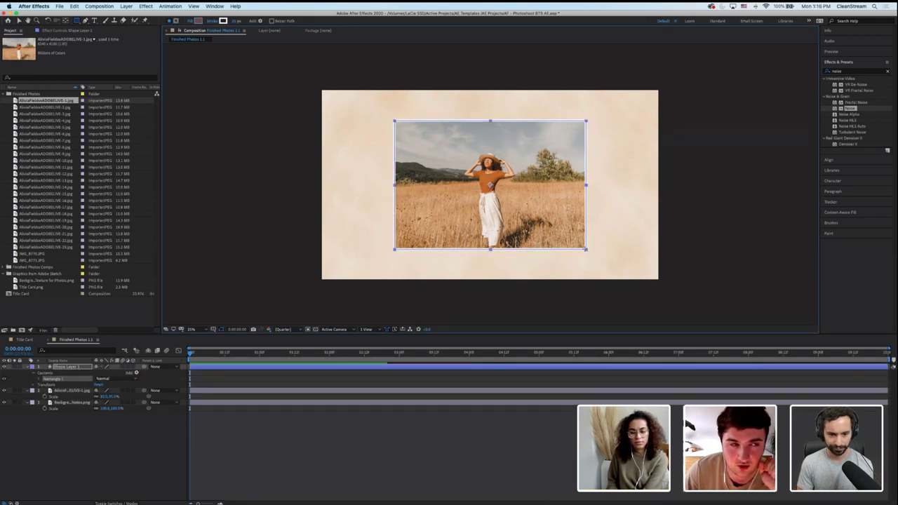
pyautogui.click(79, 21)
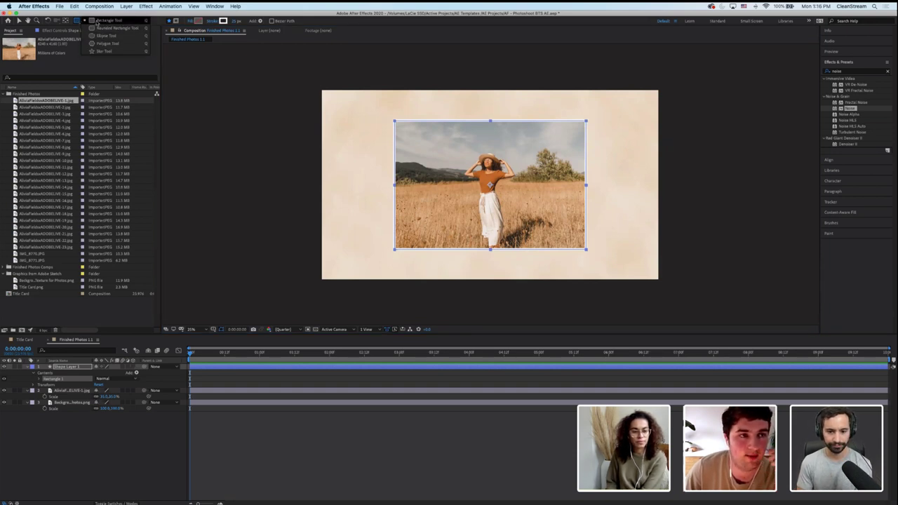
pyautogui.click(98, 21)
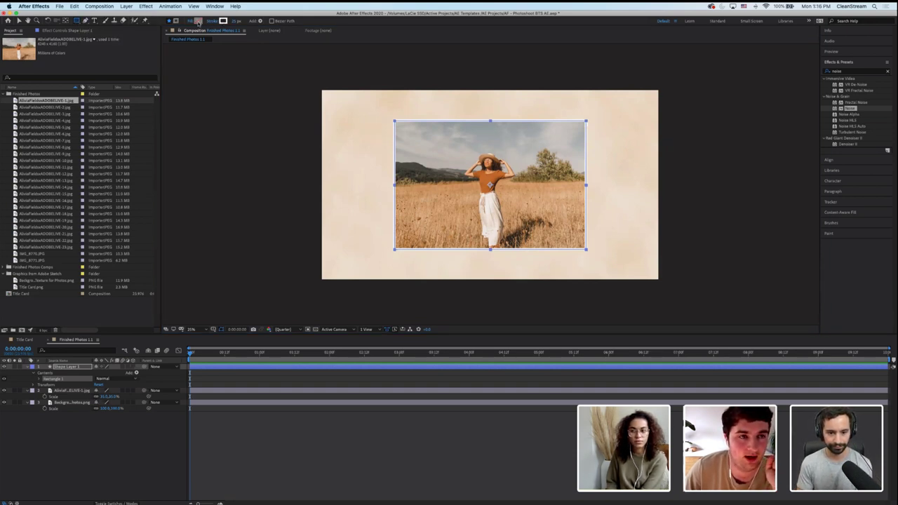
pyautogui.click(198, 22)
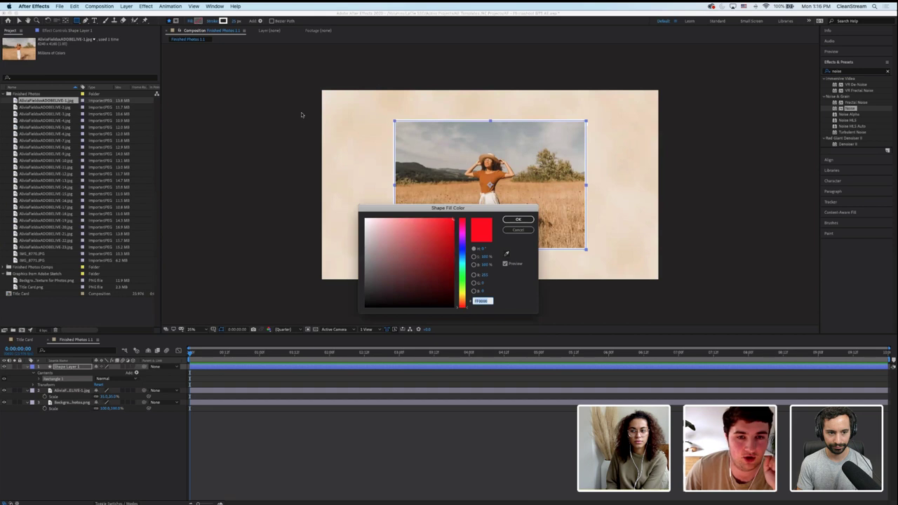
pyautogui.click(518, 219)
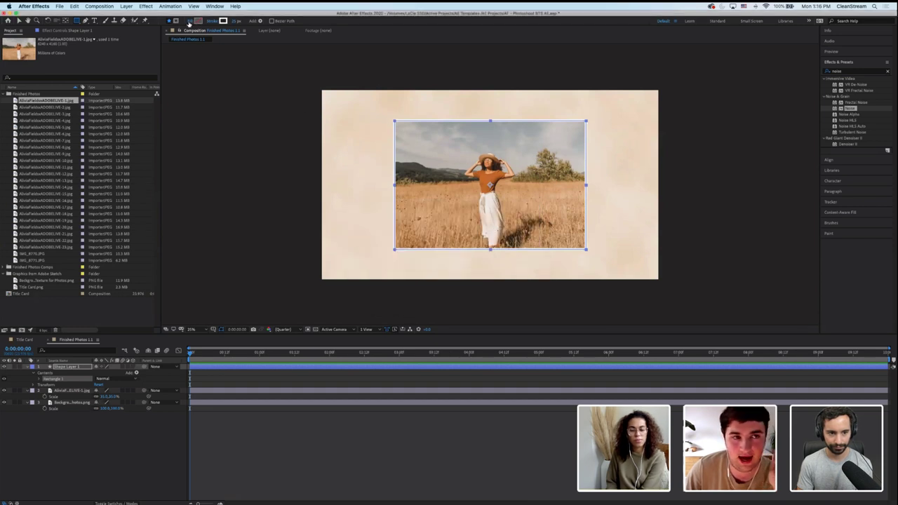
pyautogui.click(189, 21)
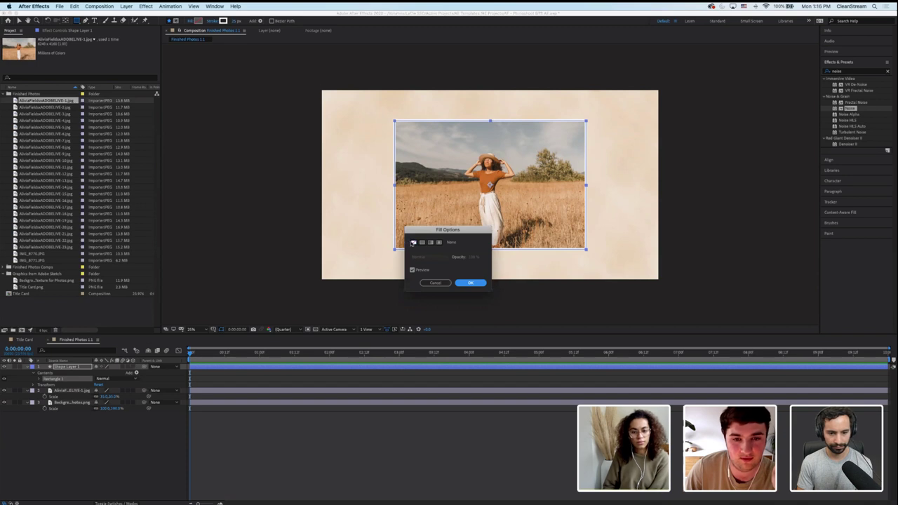
pyautogui.click(471, 283)
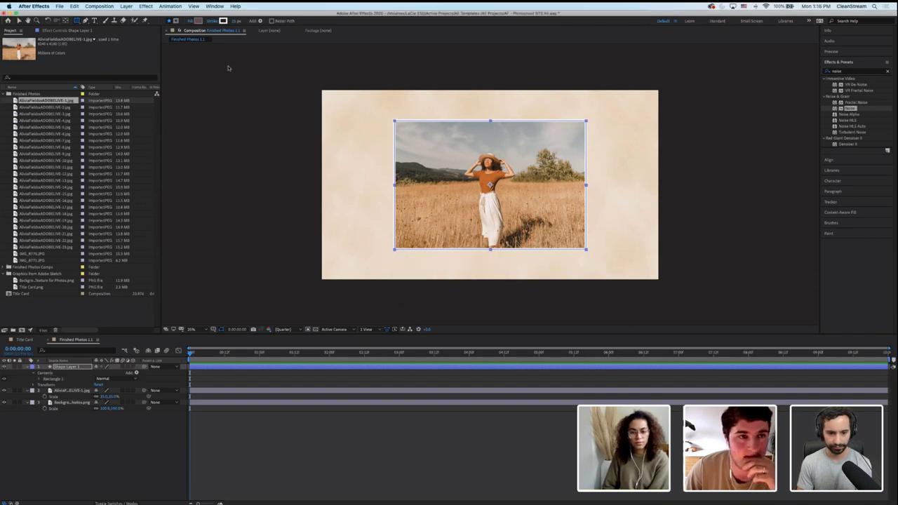
pyautogui.click(223, 22)
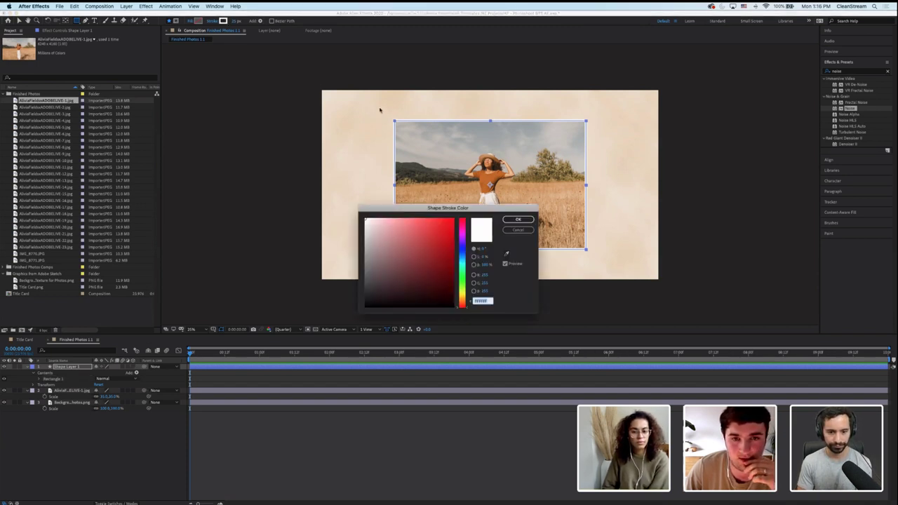
pyautogui.click(518, 219)
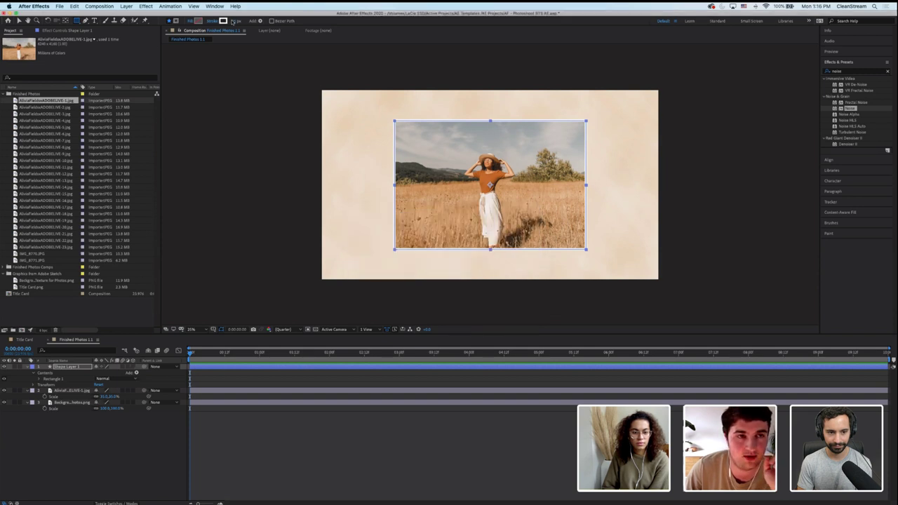
pyautogui.moveTo(235, 22); pyautogui.dragTo(237, 23)
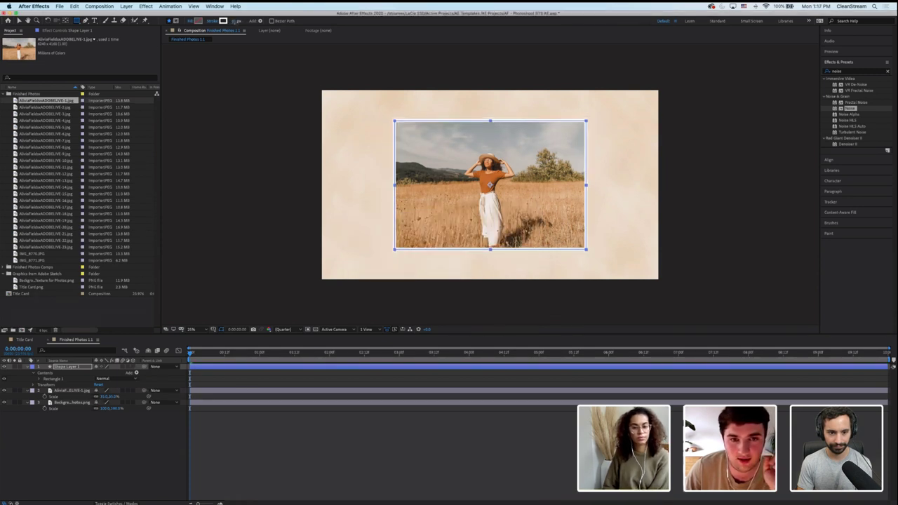
pyautogui.click(238, 21)
pyautogui.press('Return')
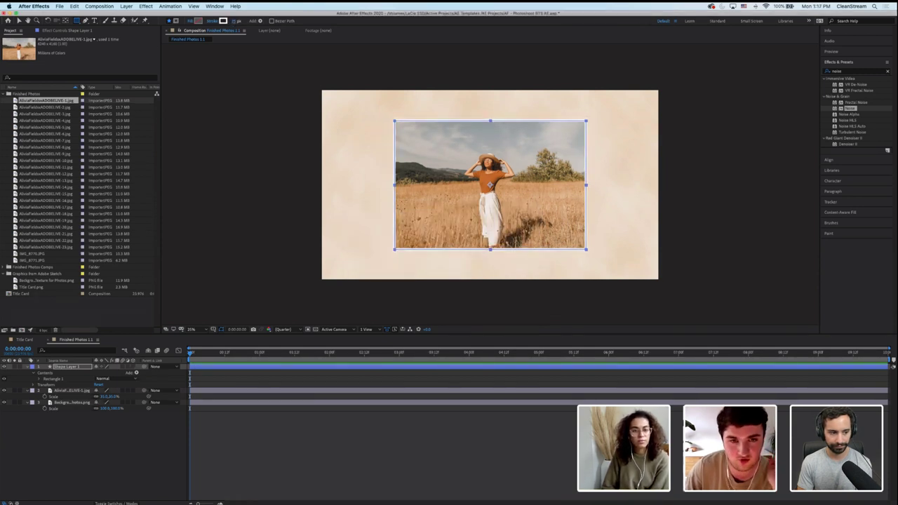
pyautogui.click(262, 440)
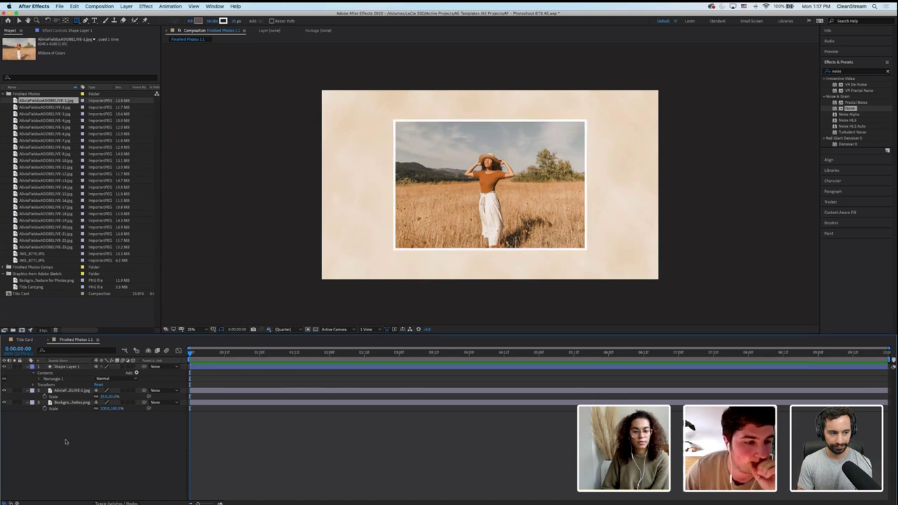
# Check the rectangle's Transform Position, then collapse and select the frame shape layer
pyautogui.click(30, 403)
pyautogui.click(29, 390)
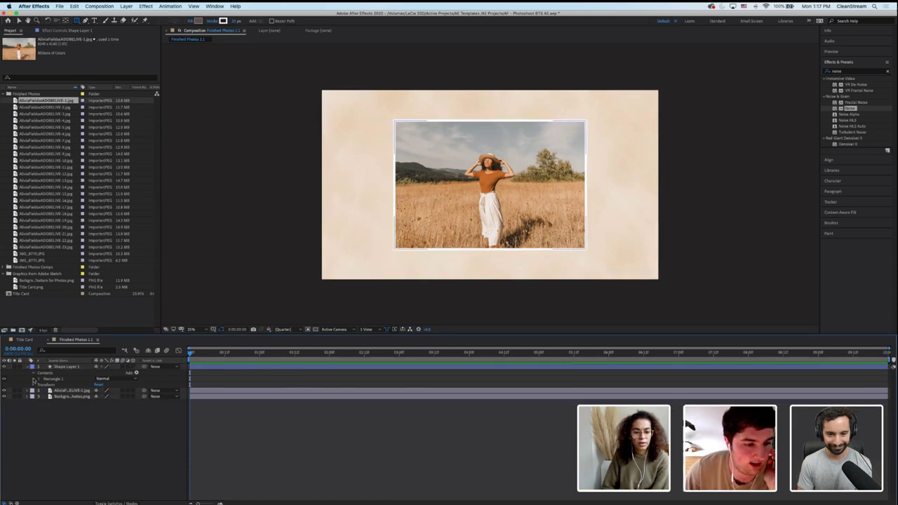
pyautogui.click(39, 379)
pyautogui.click(46, 403)
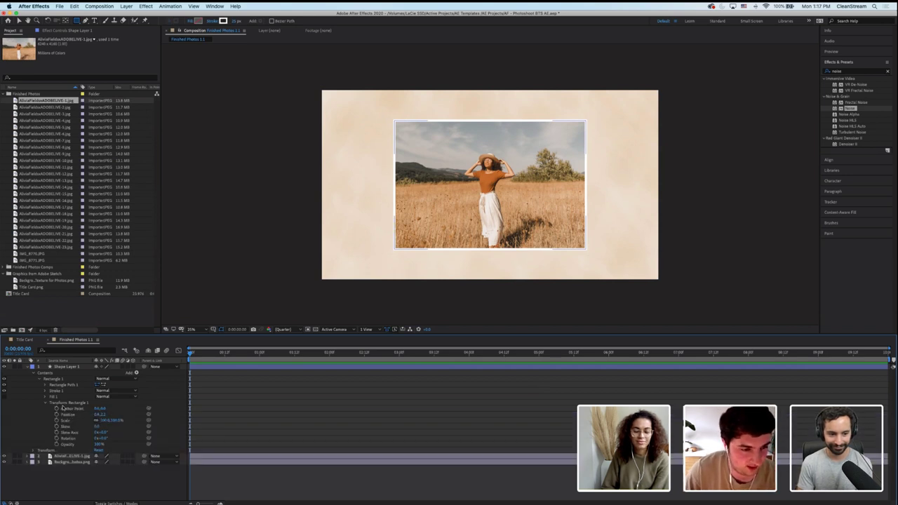
pyautogui.click(71, 404)
pyautogui.click(68, 414)
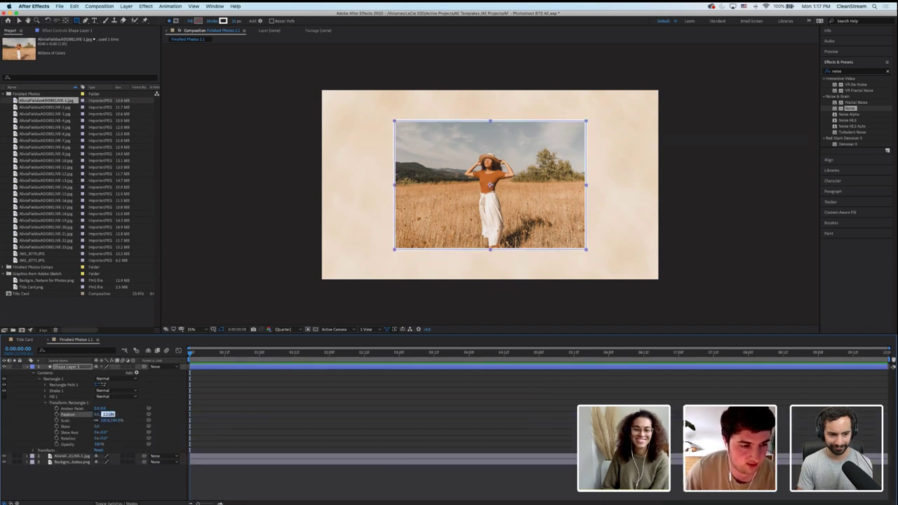
pyautogui.click(282, 425)
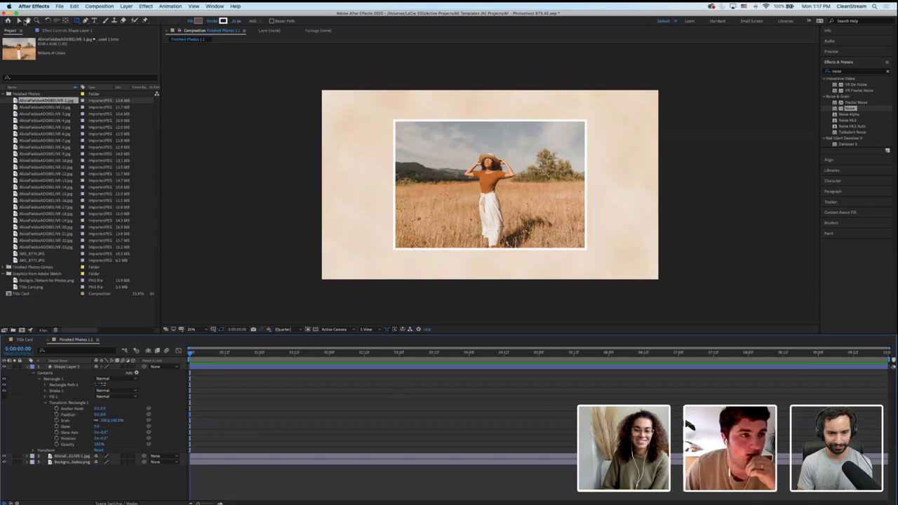
pyautogui.click(19, 20)
pyautogui.click(28, 369)
pyautogui.click(28, 368)
pyautogui.click(77, 367)
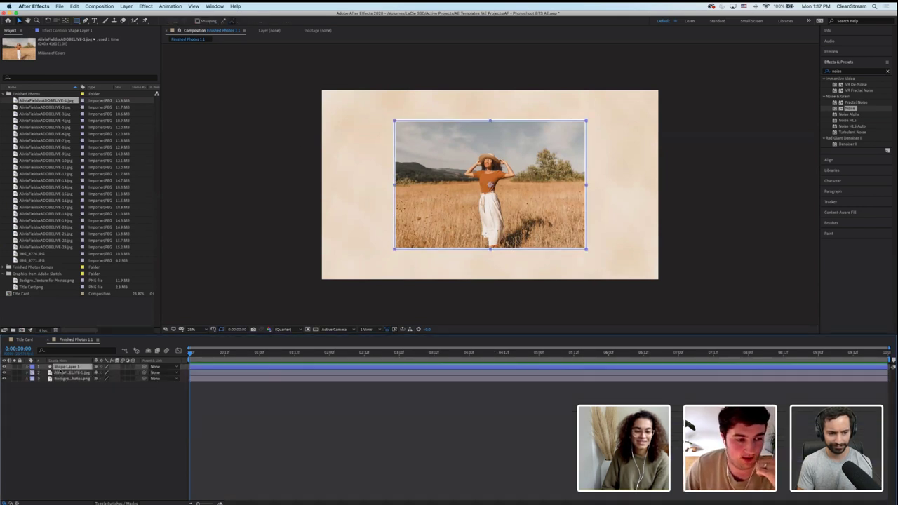
# Pre-compose the white frame shape layer into a new comp named Horizontal Frame
pyautogui.rightClick(83, 372)
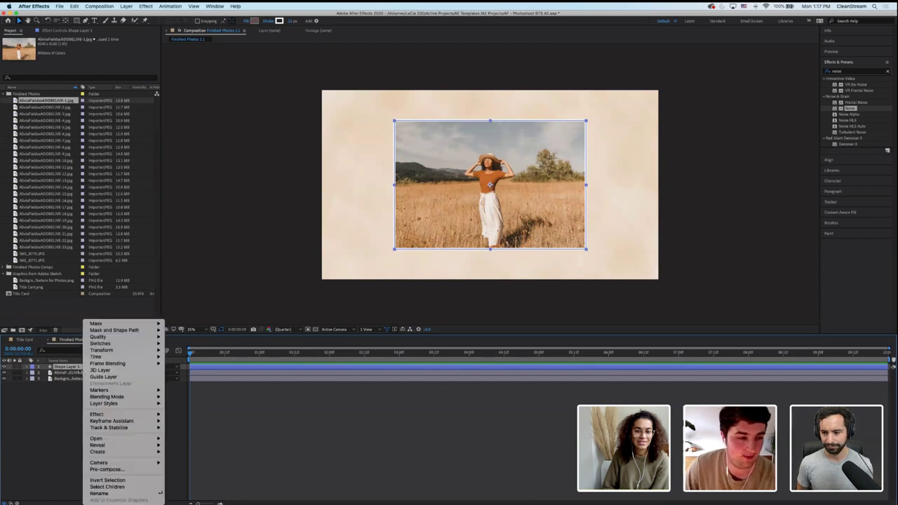
pyautogui.moveTo(133, 354)
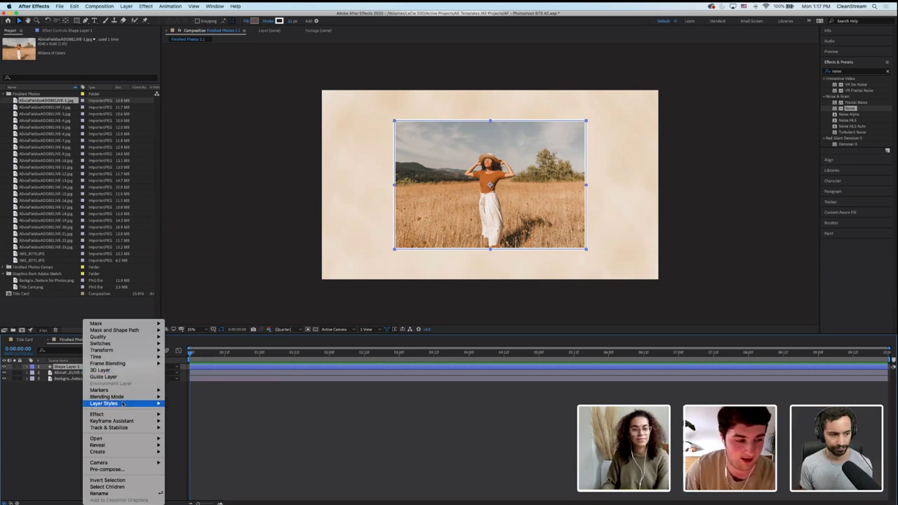
pyautogui.click(111, 473)
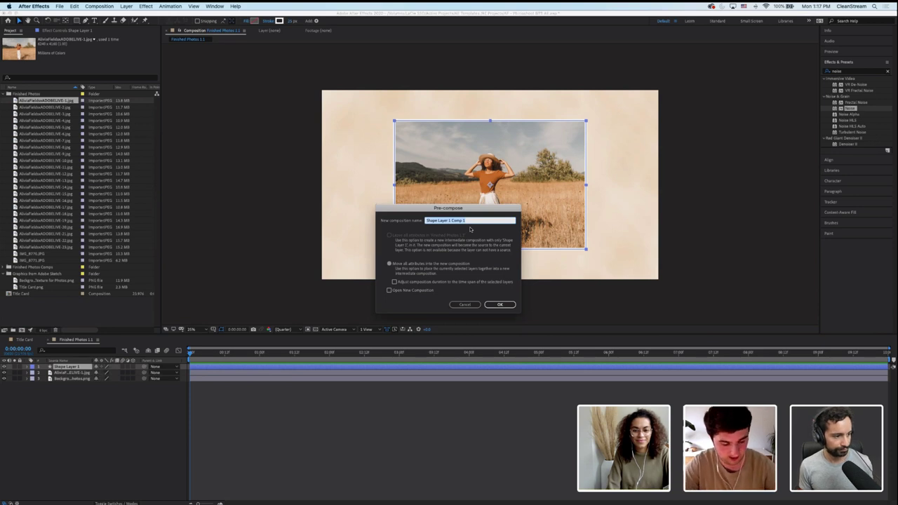
pyautogui.write('Vertical')
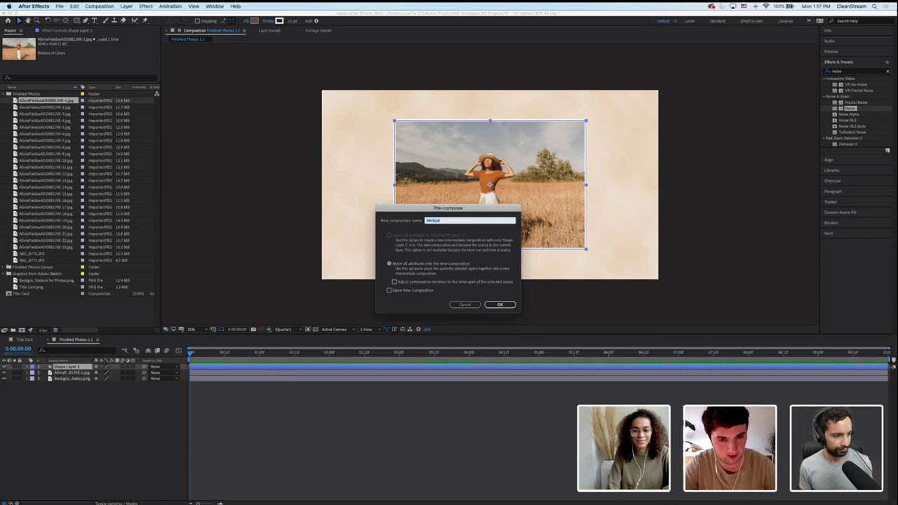
pyautogui.write('Horizo')
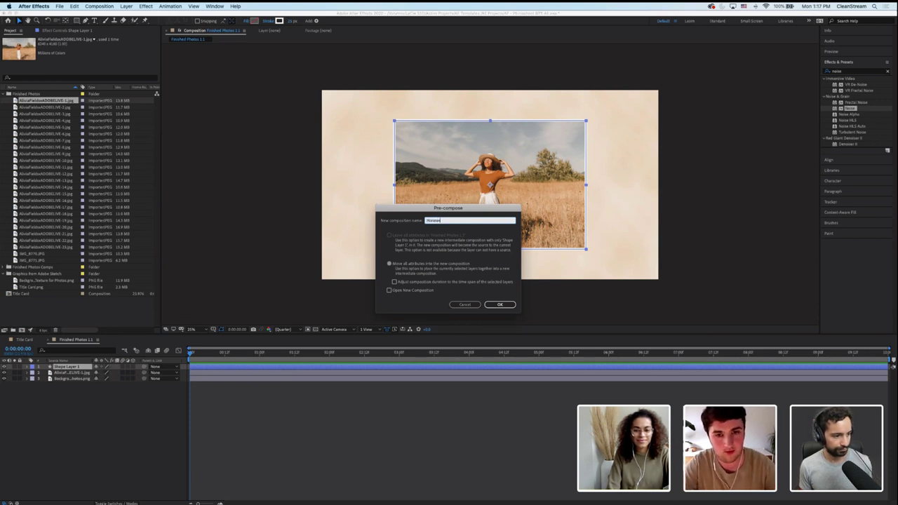
pyautogui.write('ntal Frame')
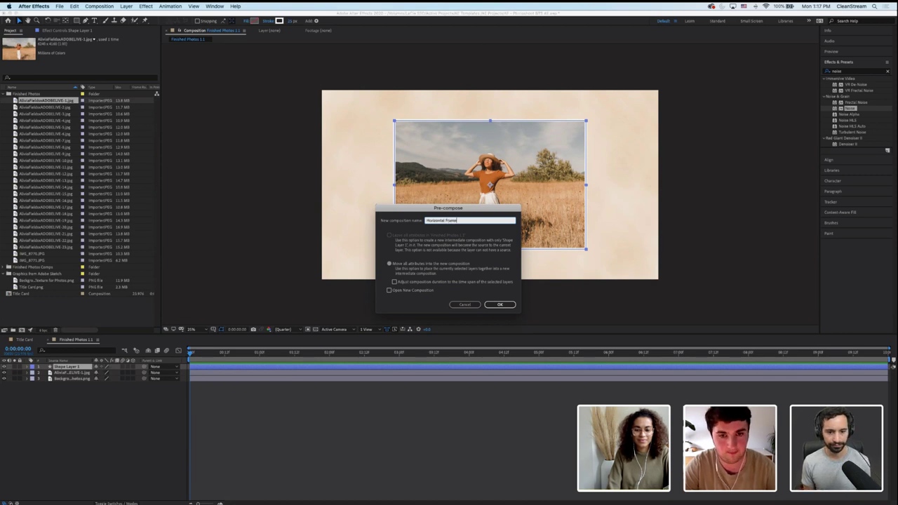
pyautogui.press('Return')
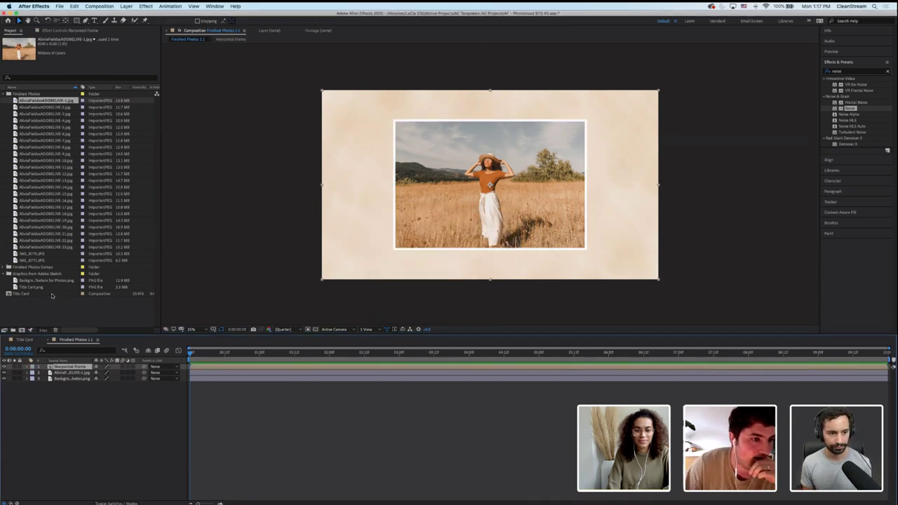
# Open the Horizontal Frame comp and move it out of Finished Photos Comps to the top level
pyautogui.doubleClick(346, 102)
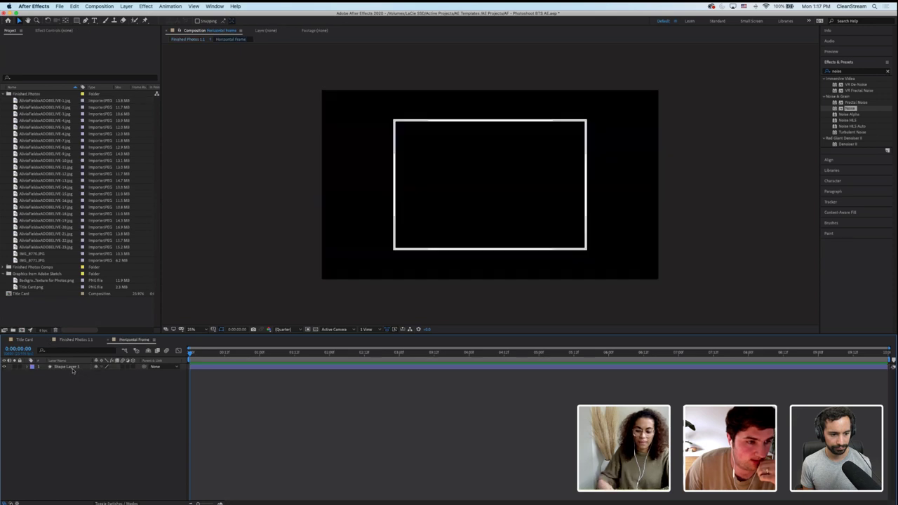
pyautogui.click(8, 268)
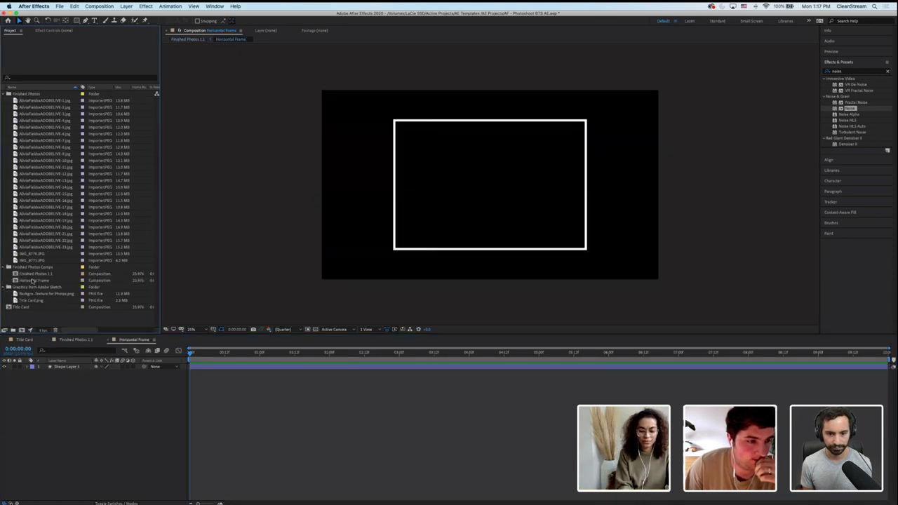
pyautogui.moveTo(31, 281); pyautogui.dragTo(37, 320)
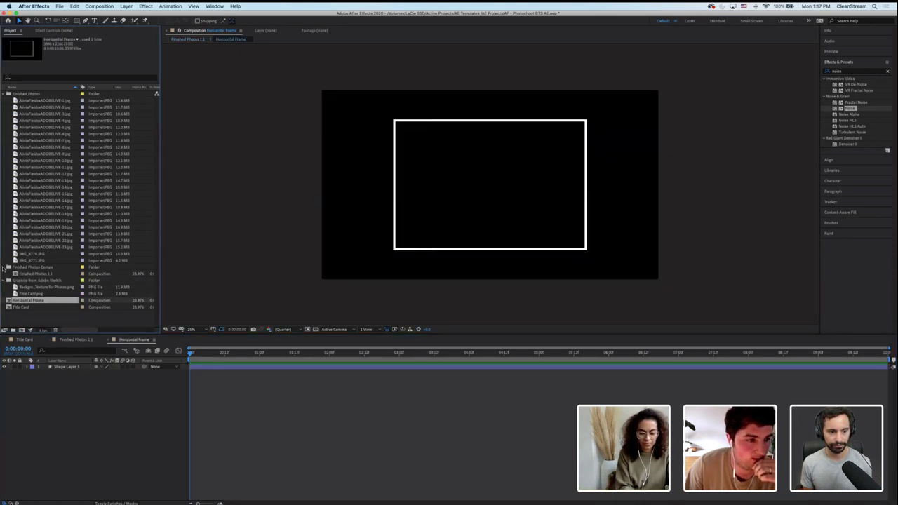
pyautogui.click(7, 267)
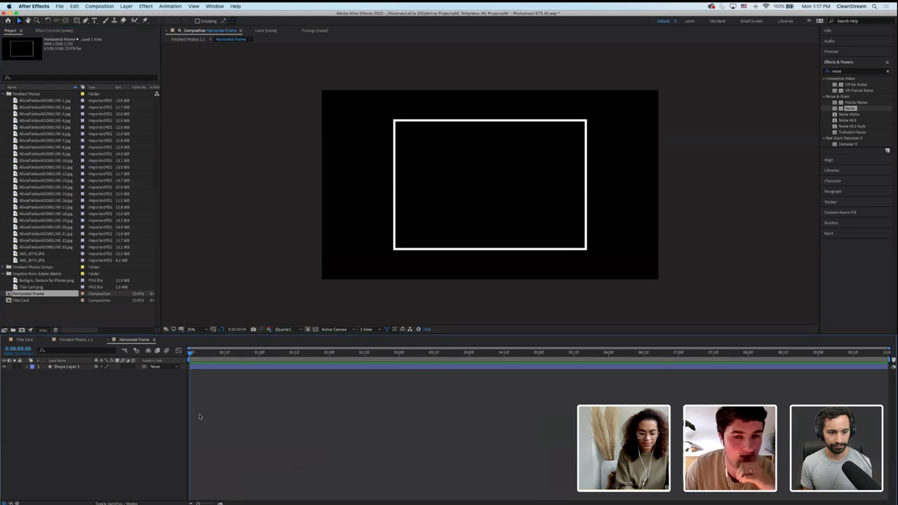
pyautogui.moveTo(190, 356); pyautogui.dragTo(471, 353)
pyautogui.press('Home')
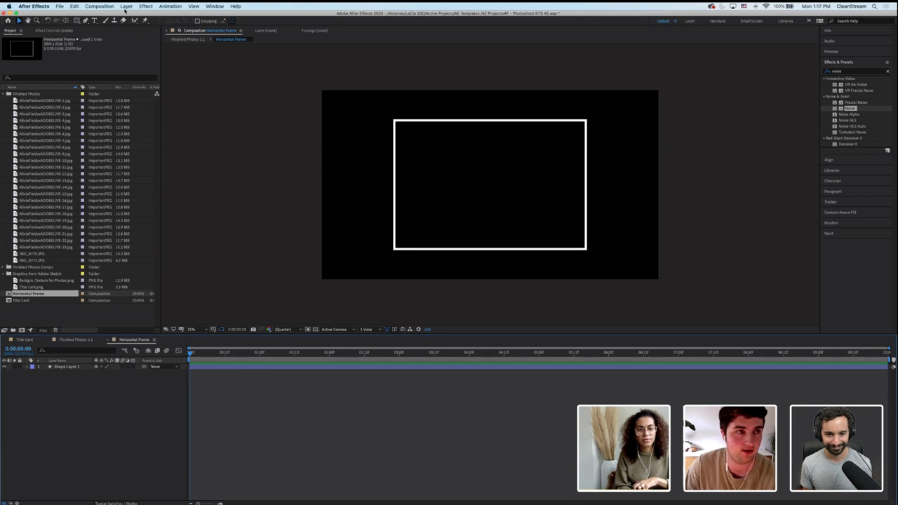
# Bring up Horizontal Frame's Composition Settings with the Frame Rate value selected
pyautogui.click(100, 7)
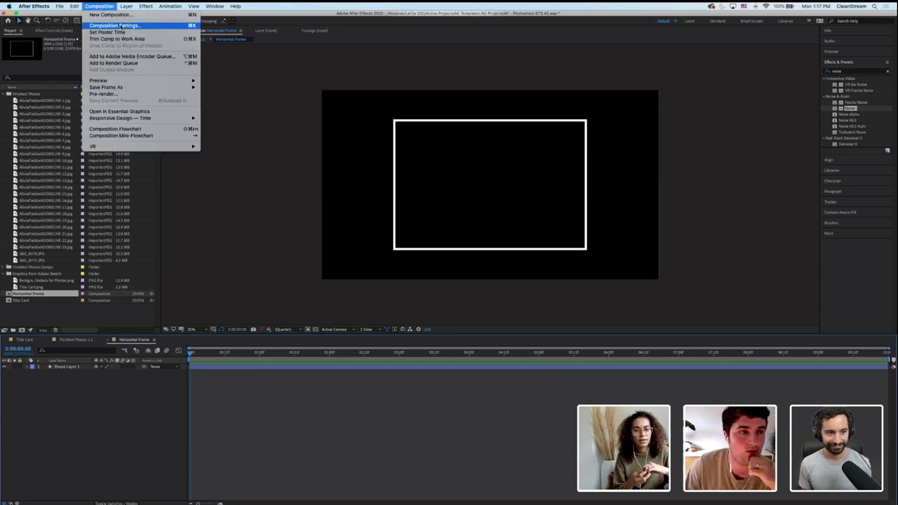
pyautogui.click(116, 26)
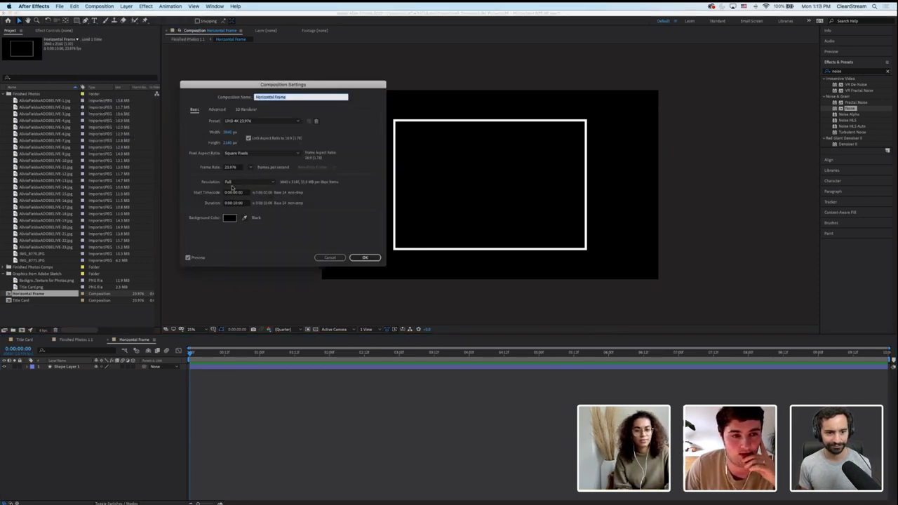
pyautogui.doubleClick(233, 167)
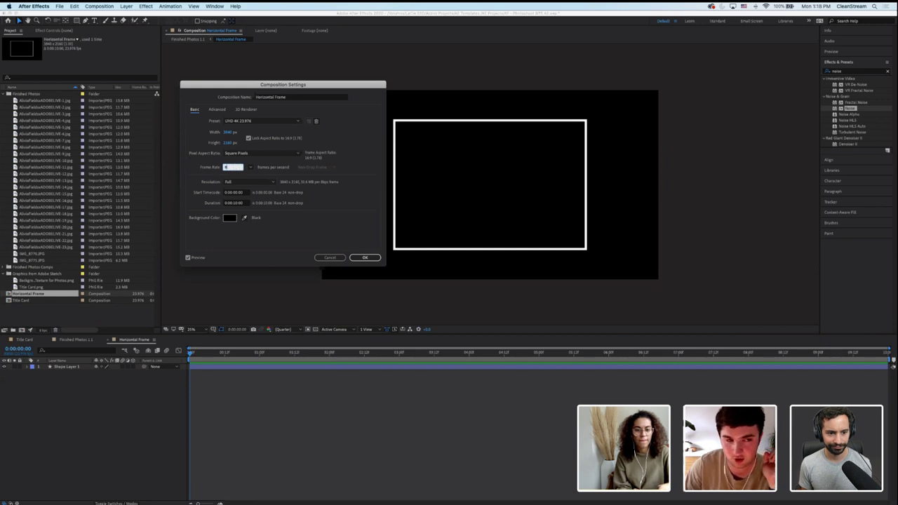
# Set Horizontal Frame's frame rate to 8 fps, then return to Finished Photos 1.1
pyautogui.write('8')
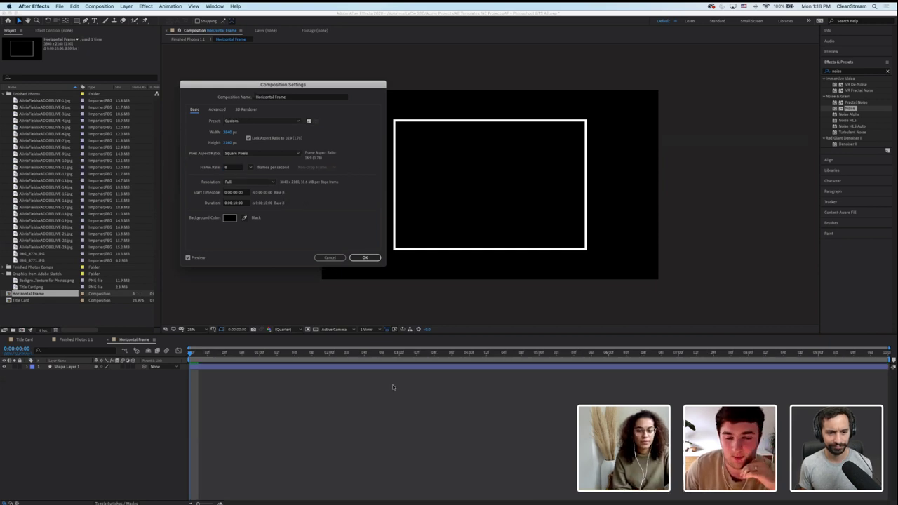
pyautogui.click(366, 258)
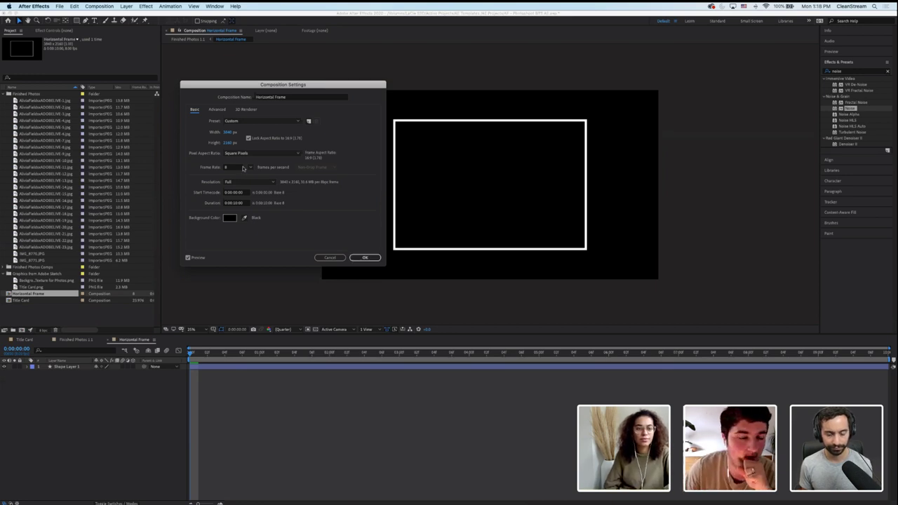
pyautogui.click(218, 110)
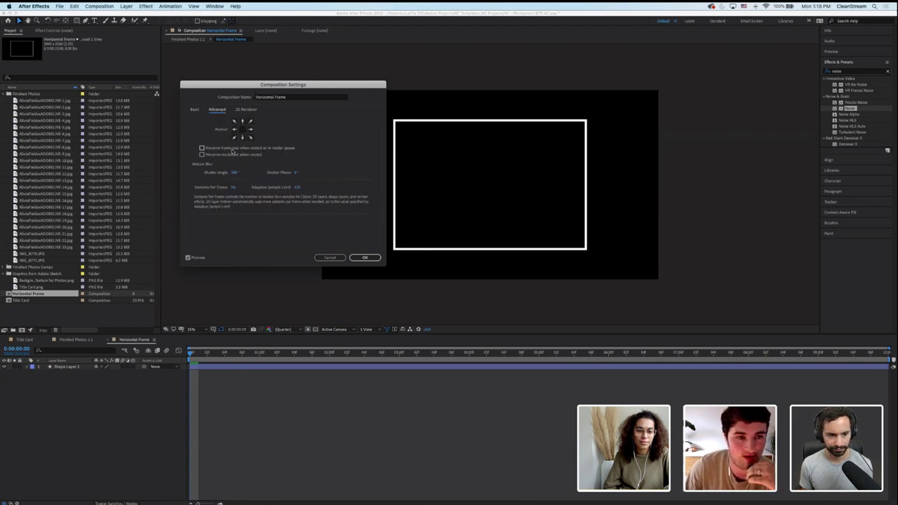
pyautogui.click(365, 257)
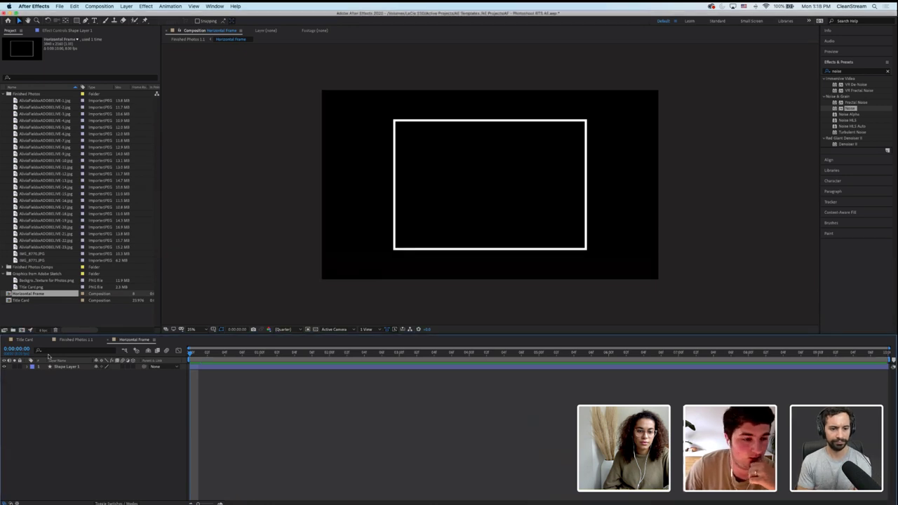
pyautogui.click(75, 339)
# Deselect the frame layer and go back to the Horizontal Frame composition
pyautogui.click(115, 422)
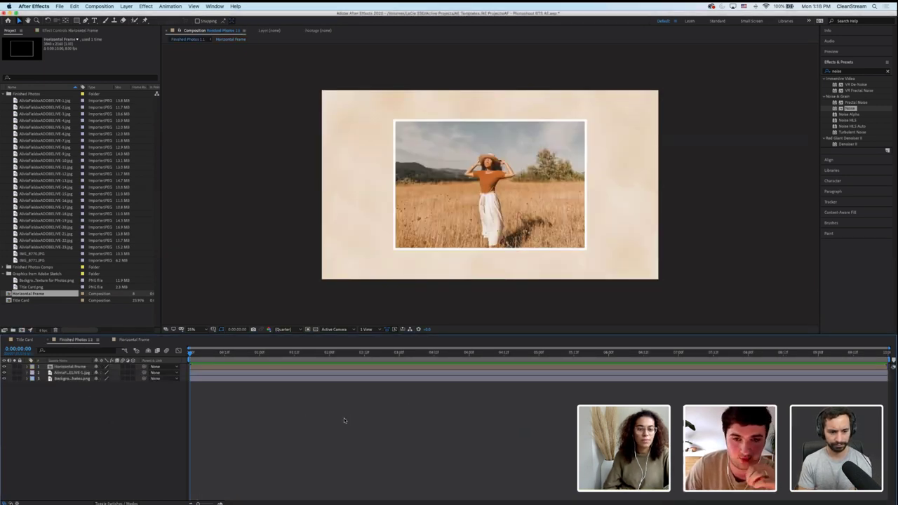
pyautogui.click(140, 341)
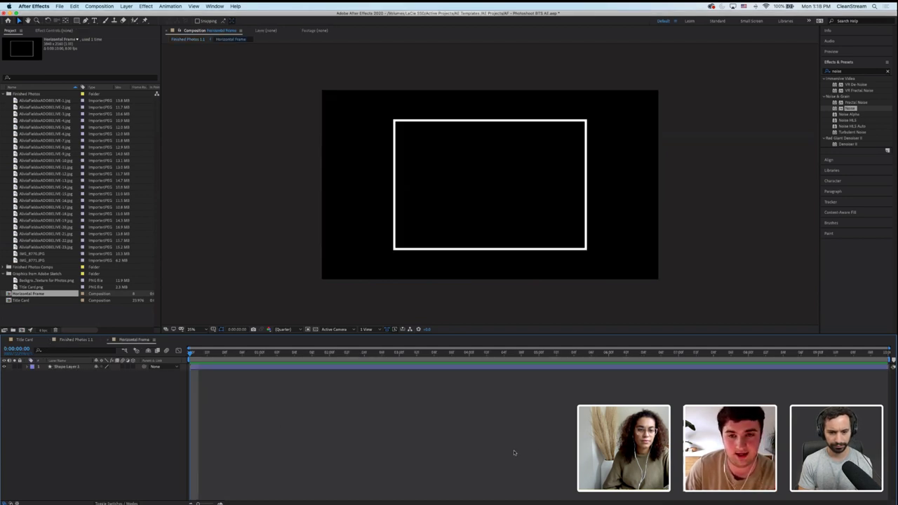
# Apply Turbulent Displace to Shape Layer 1 and start an Evolution keyframe
pyautogui.click(72, 367)
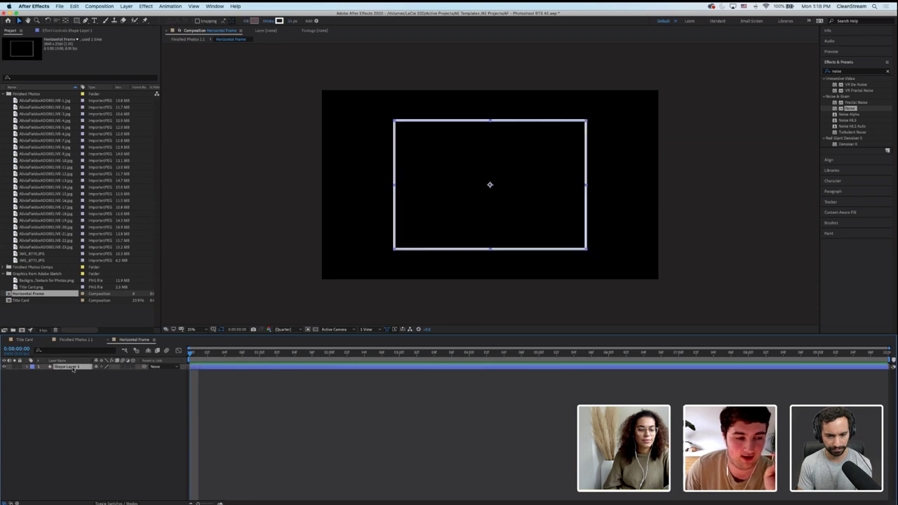
pyautogui.click(855, 73)
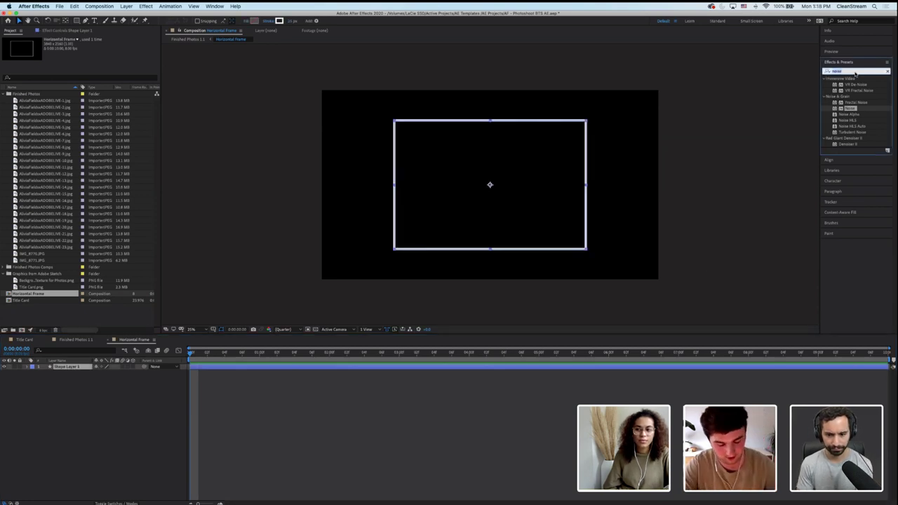
pyautogui.write('turbu')
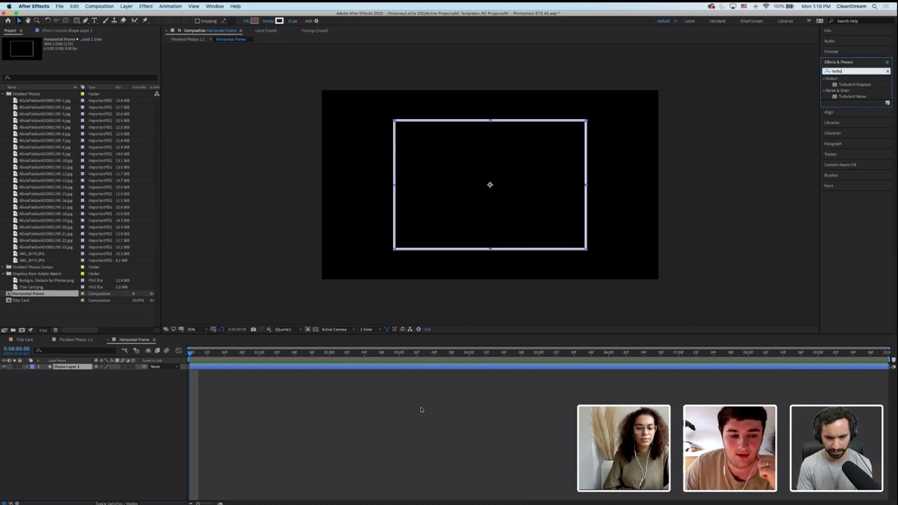
pyautogui.click(351, 407)
pyautogui.click(863, 86)
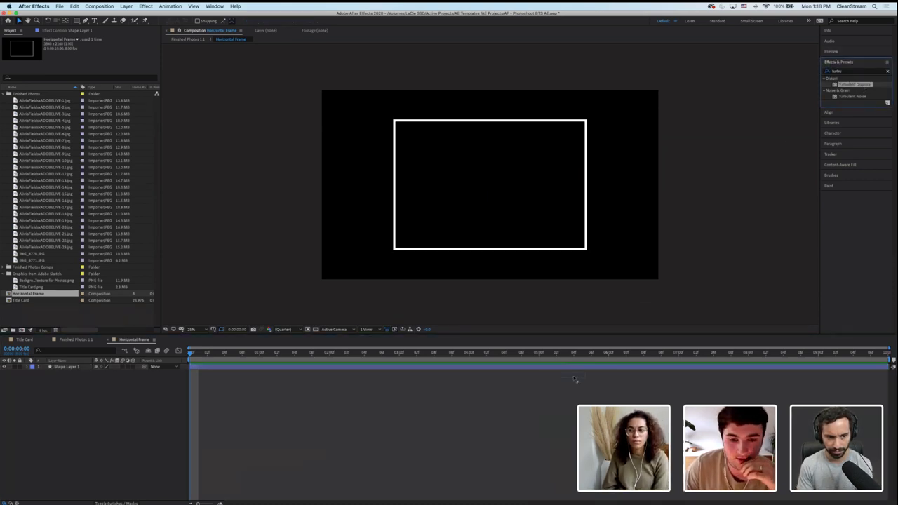
pyautogui.moveTo(575, 379); pyautogui.dragTo(571, 372)
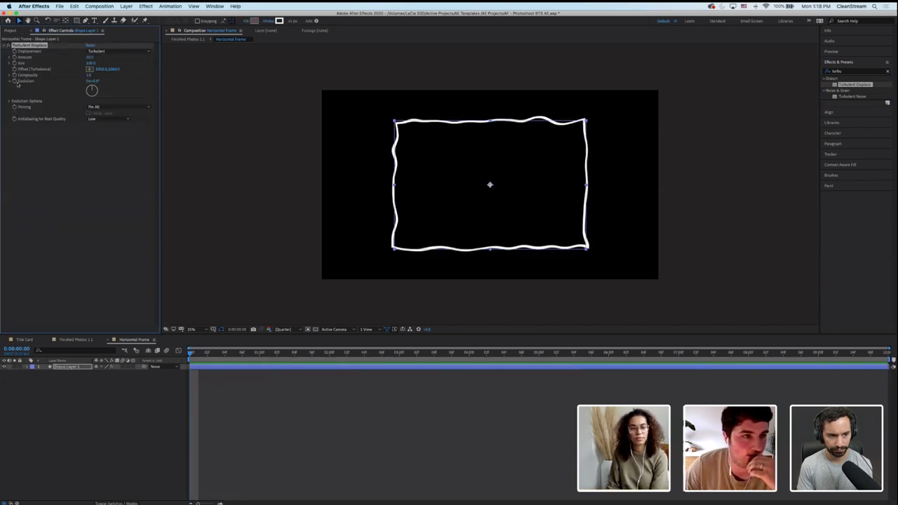
pyautogui.click(15, 82)
# Keyframe a new Evolution value at 0:00:02:04 and preview the wobbling frame from the start
pyautogui.press('u')
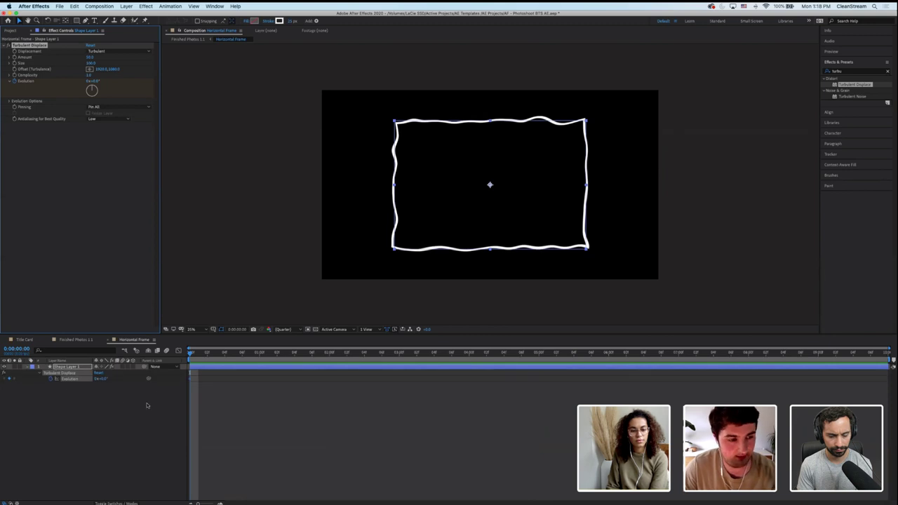
pyautogui.click(365, 354)
pyautogui.moveTo(96, 380); pyautogui.dragTo(309, 381)
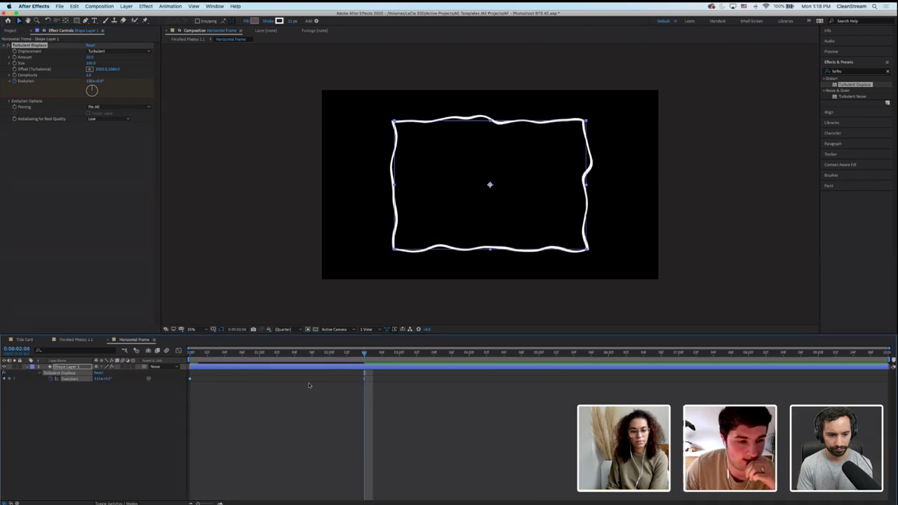
pyautogui.press('Home')
pyautogui.press('space')
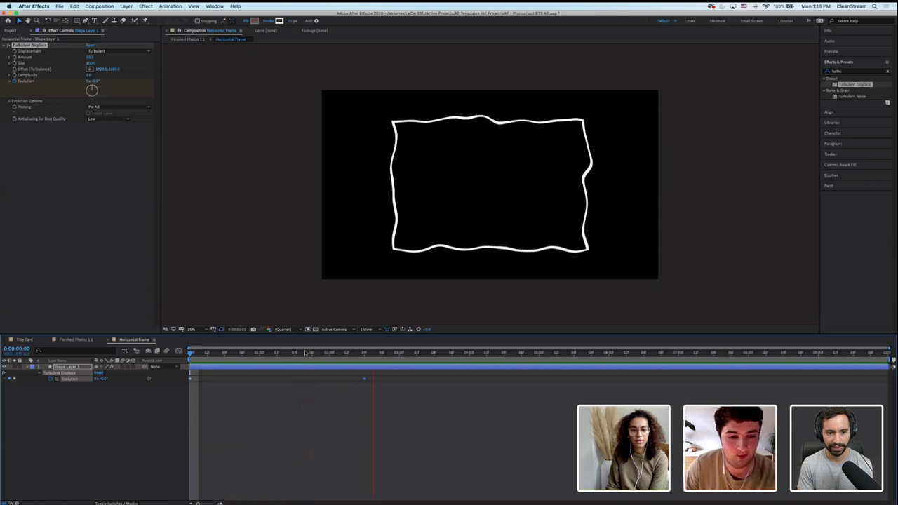
pyautogui.press('space')
# Move the second Evolution keyframe to the 0:00:10:00 end of the timeline
pyautogui.click(338, 353)
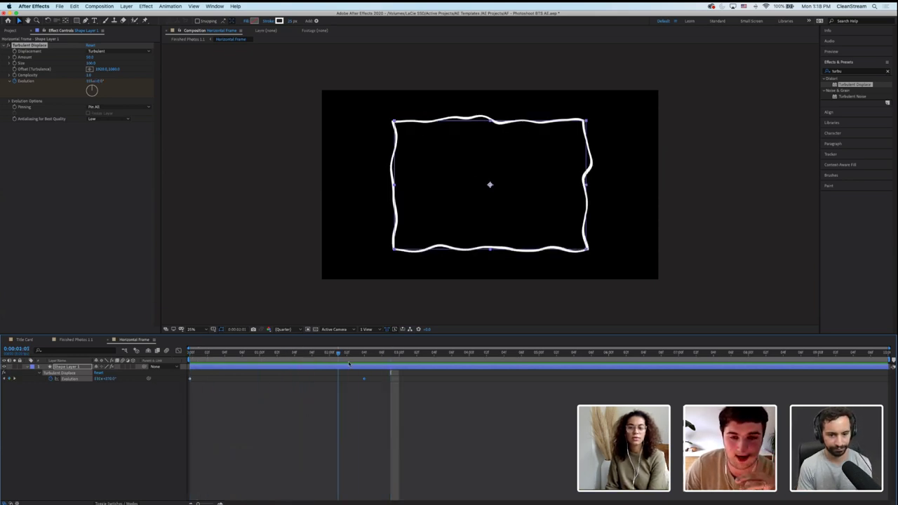
pyautogui.moveTo(349, 363)
pyautogui.mouseDown()
pyautogui.moveTo(381, 364)
pyautogui.moveTo(137, 369)
pyautogui.mouseUp()
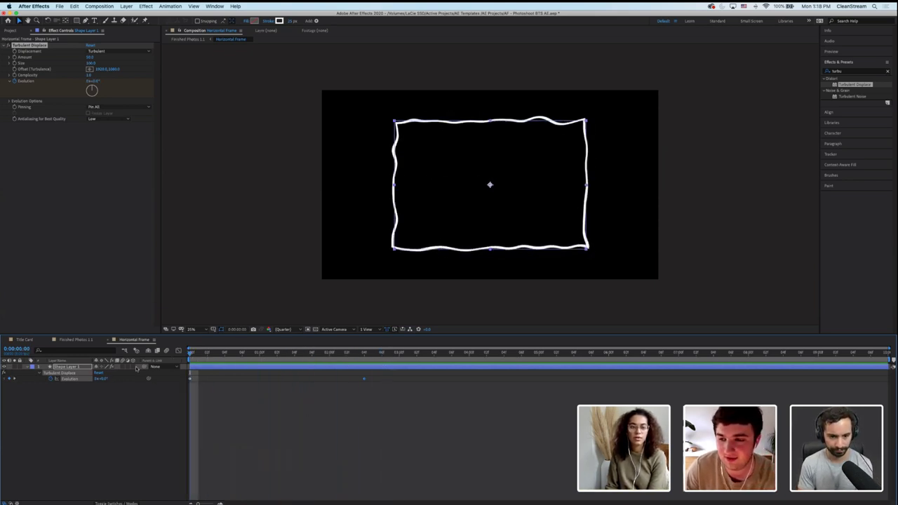
pyautogui.click(242, 413)
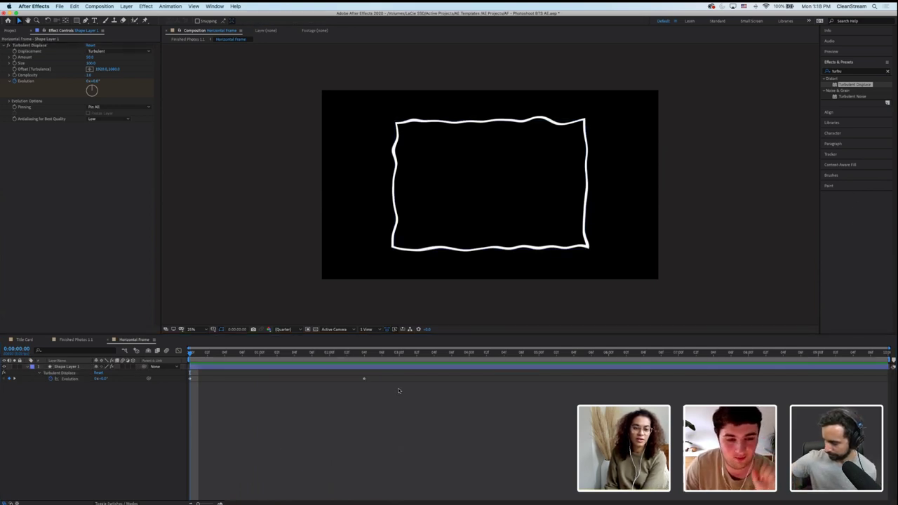
pyautogui.click(364, 381)
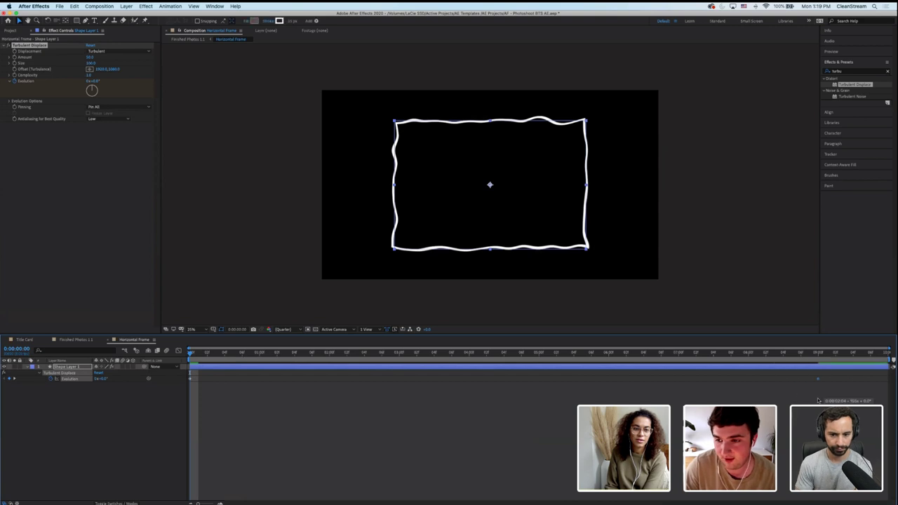
pyautogui.moveTo(875, 385); pyautogui.dragTo(888, 383)
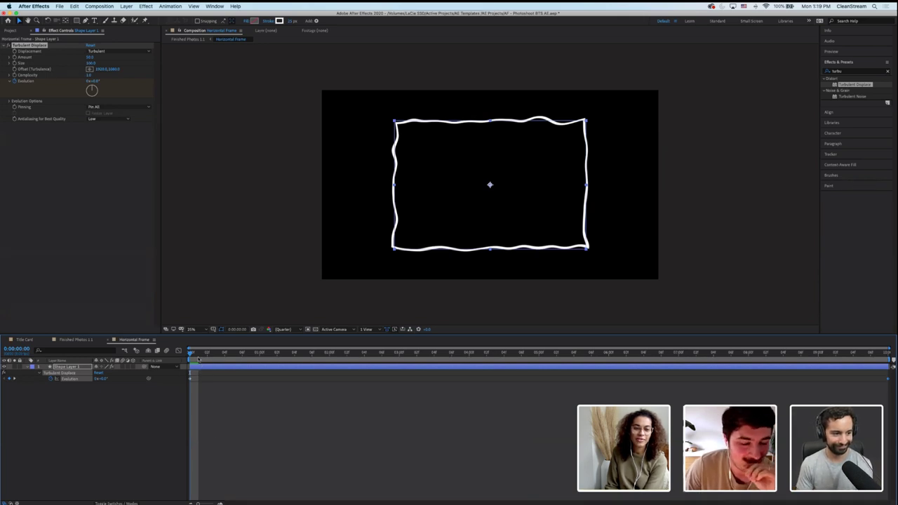
# Enter a higher Evolution value on the 10:00 keyframe
pyautogui.click(18, 380)
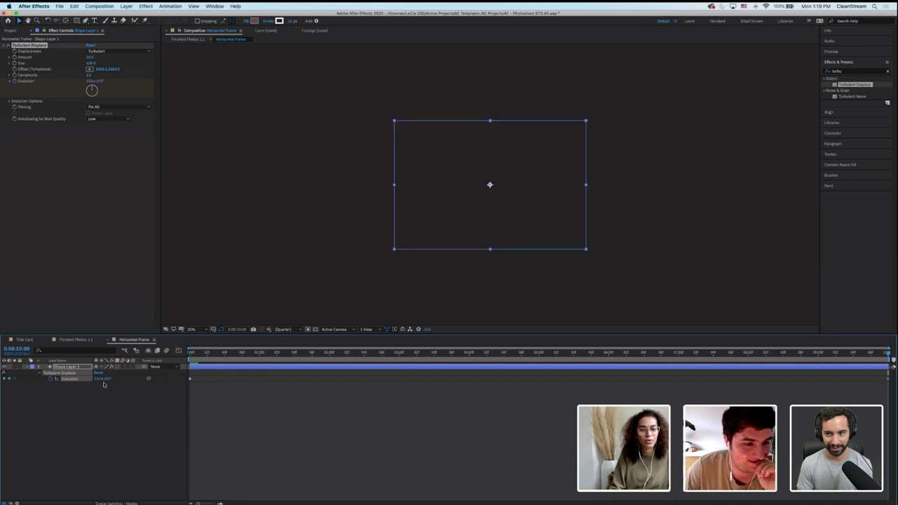
pyautogui.click(99, 379)
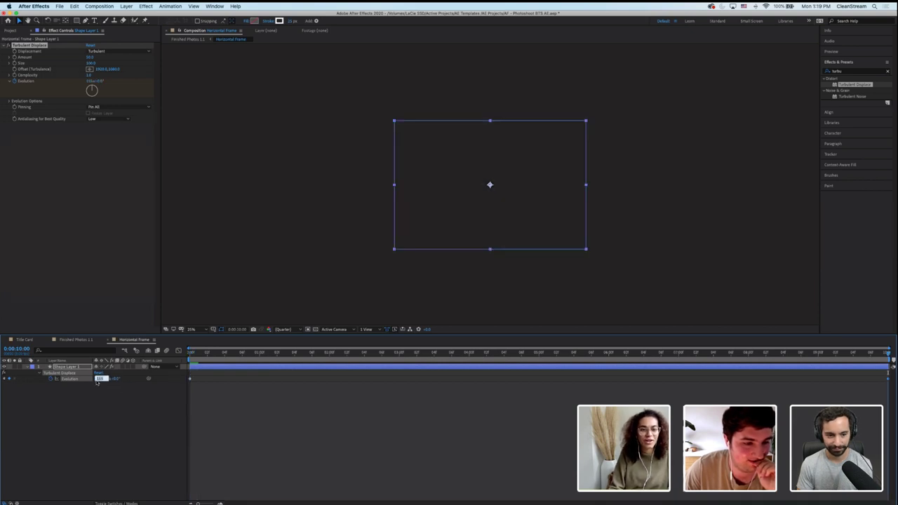
pyautogui.press('Return')
pyautogui.click(487, 408)
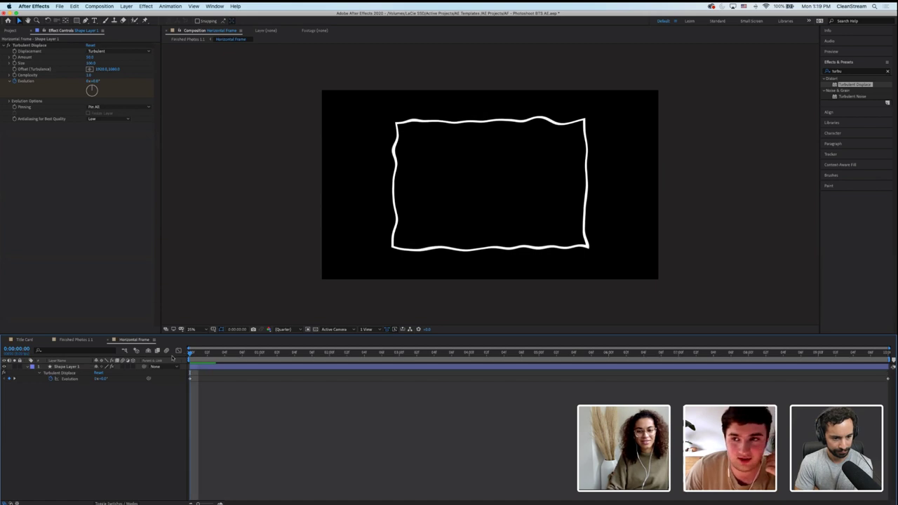
pyautogui.click(80, 149)
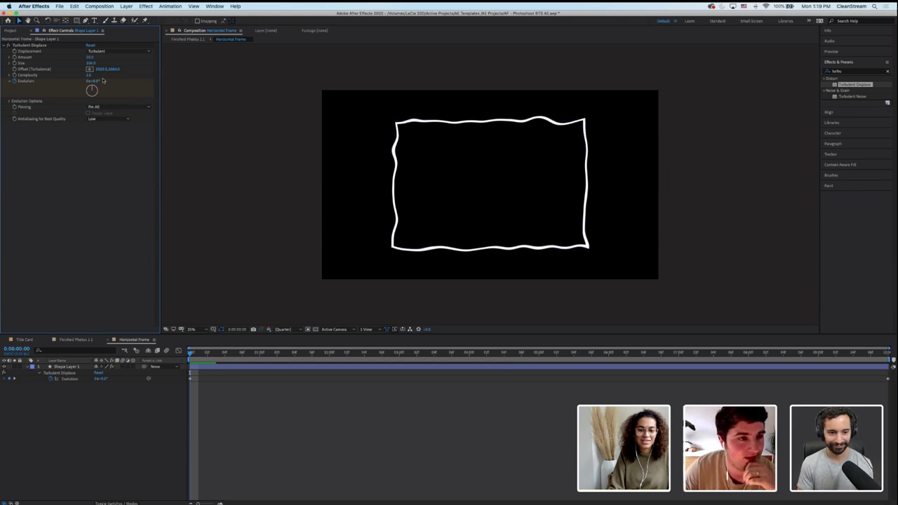
# Try Bulge and Twist displacement types, then return to Turbulent displacement
pyautogui.click(109, 55)
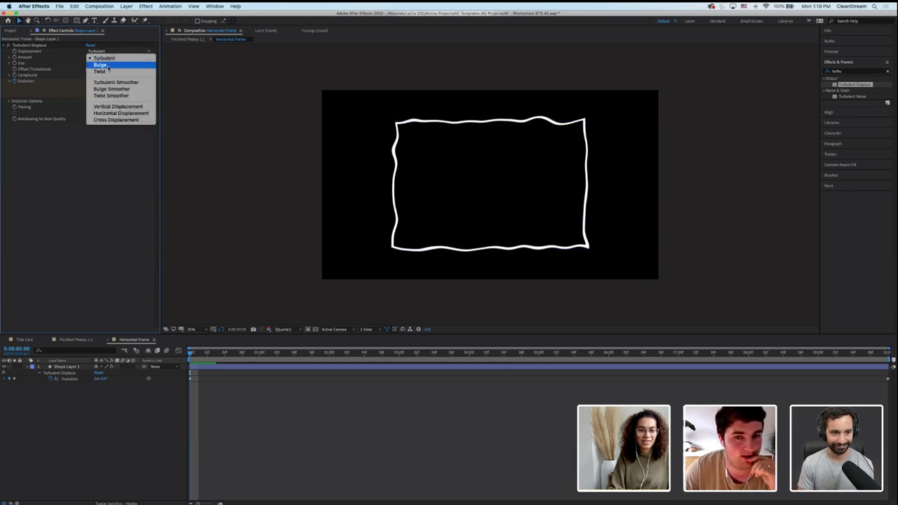
pyautogui.click(100, 64)
pyautogui.click(119, 53)
pyautogui.click(114, 70)
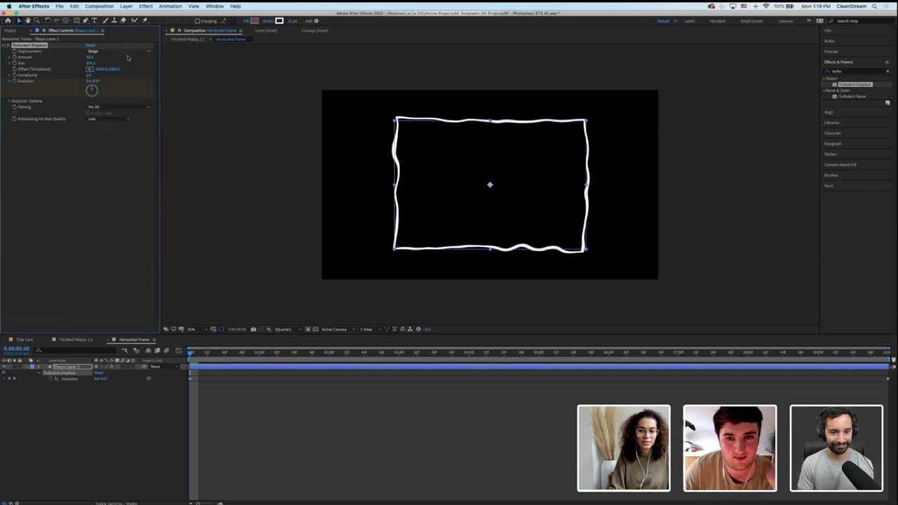
pyautogui.click(119, 53)
pyautogui.click(120, 58)
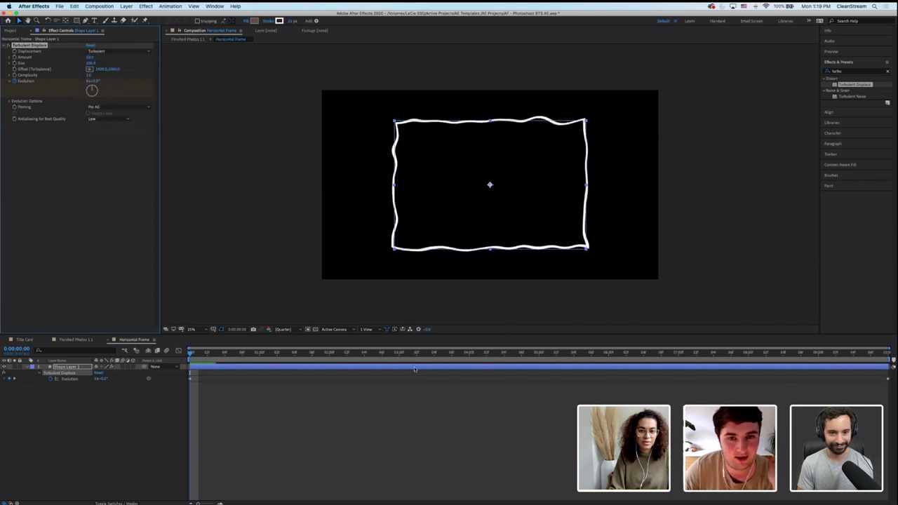
# Set the Turbulent Displace Amount to 20
pyautogui.click(93, 57)
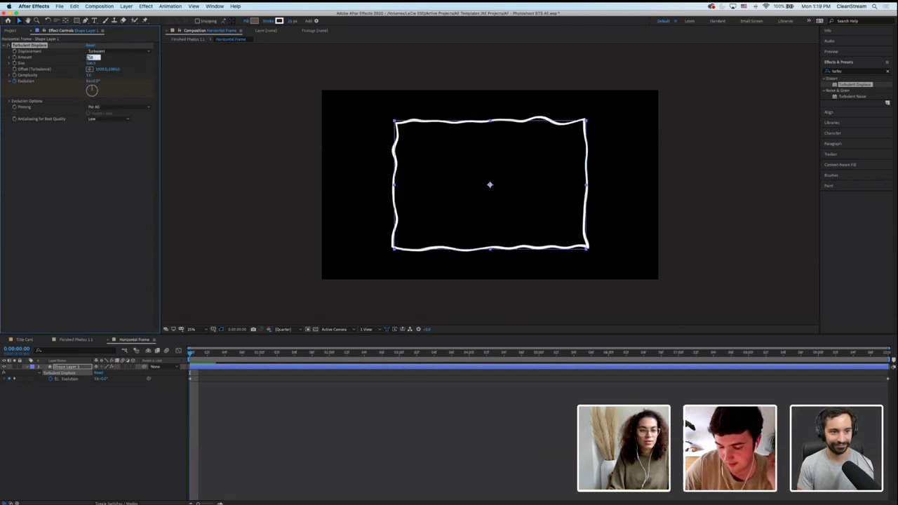
pyautogui.write('20')
pyautogui.press('Return')
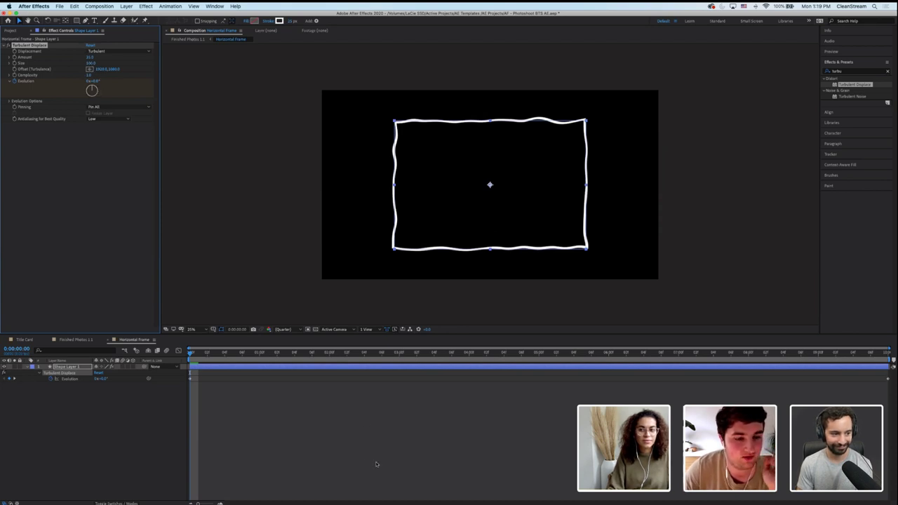
pyautogui.click(257, 458)
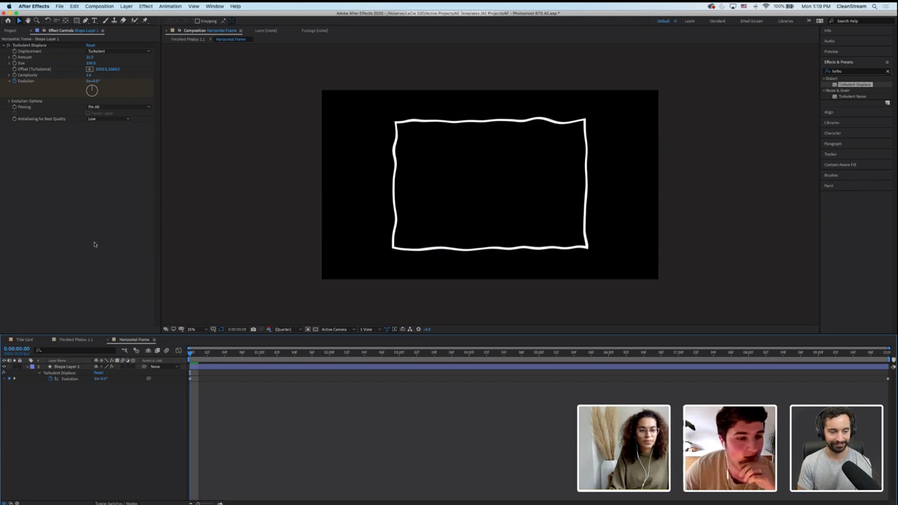
pyautogui.moveTo(190, 353); pyautogui.dragTo(418, 364)
pyautogui.press('space')
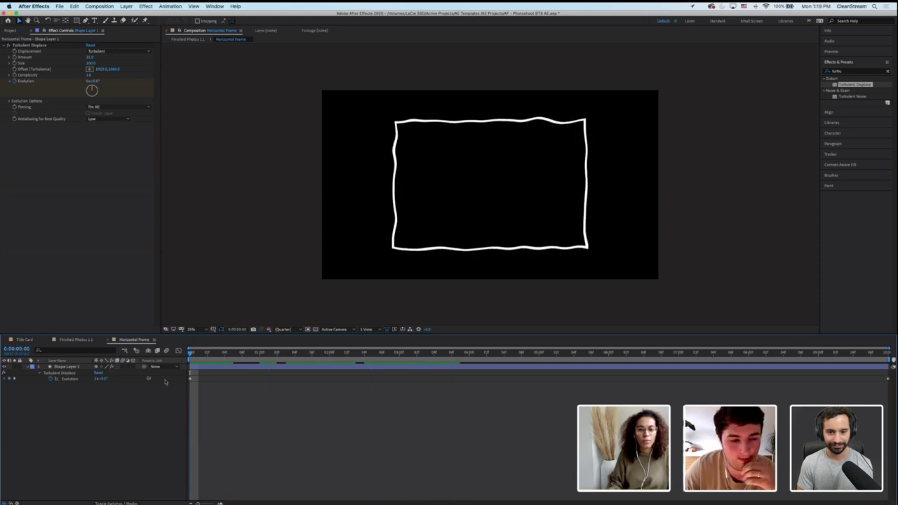
pyautogui.click(98, 380)
pyautogui.click(185, 393)
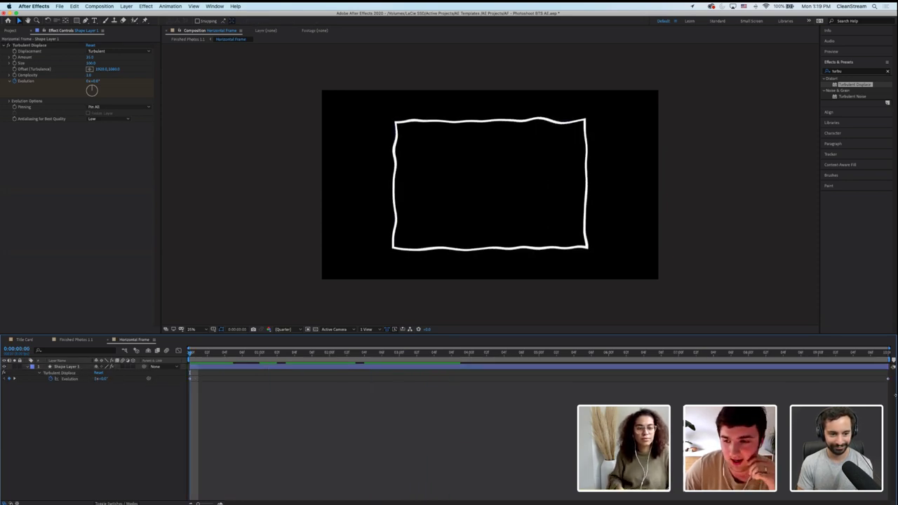
pyautogui.click(879, 353)
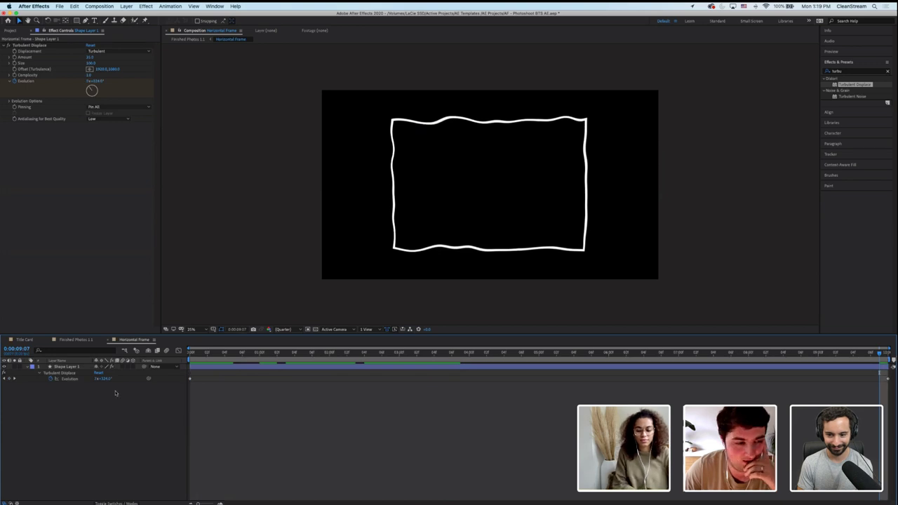
pyautogui.press('End')
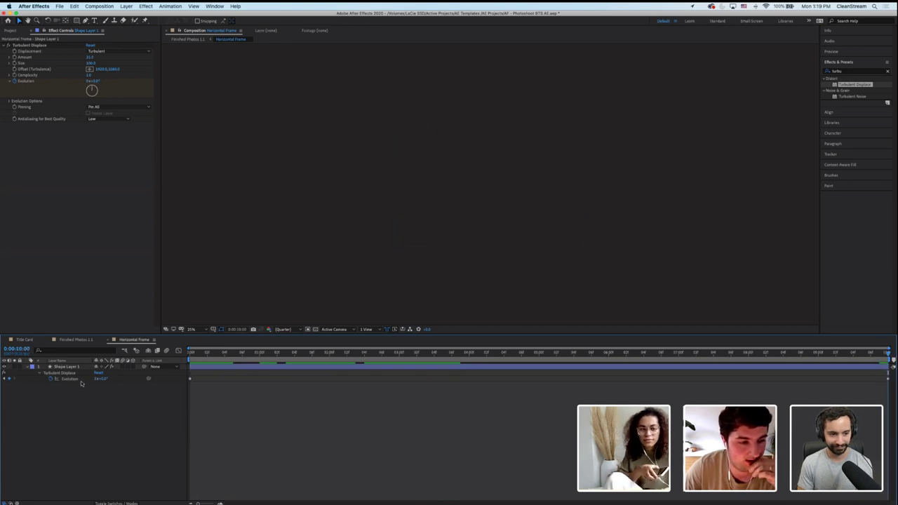
pyautogui.press('space')
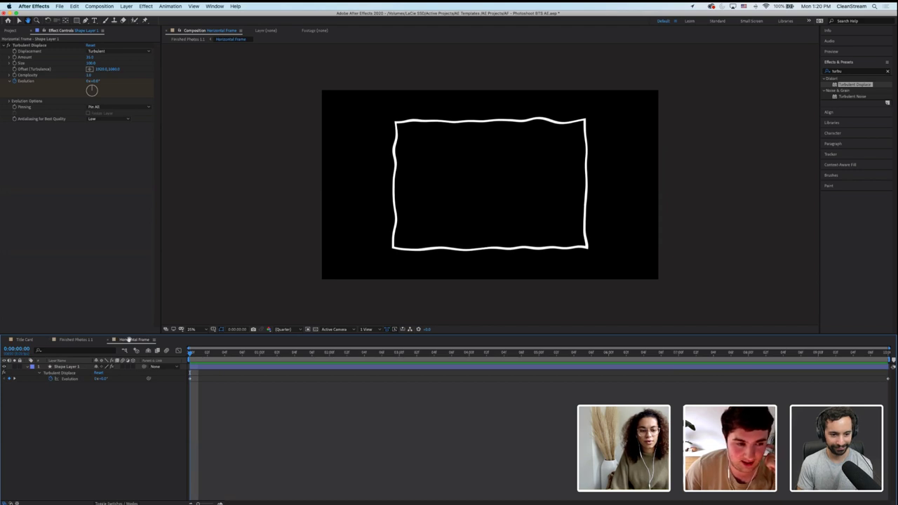
pyautogui.press('space')
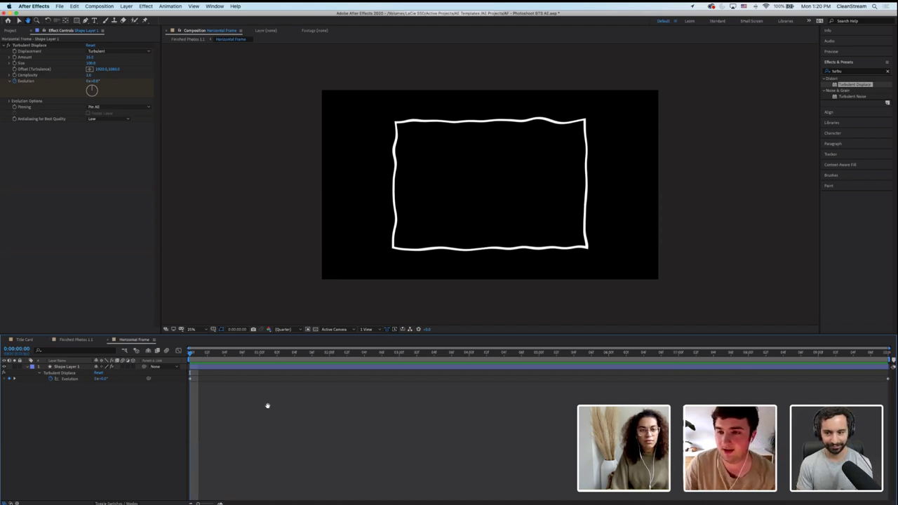
# Switch to the Finished Photos 1.1 composition and inspect the Horizontal Frame layer
pyautogui.click(79, 340)
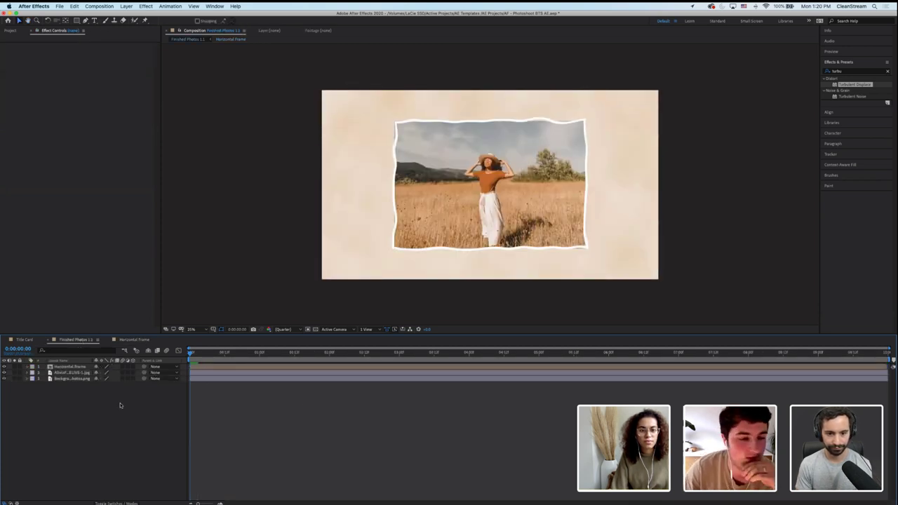
pyautogui.click(71, 368)
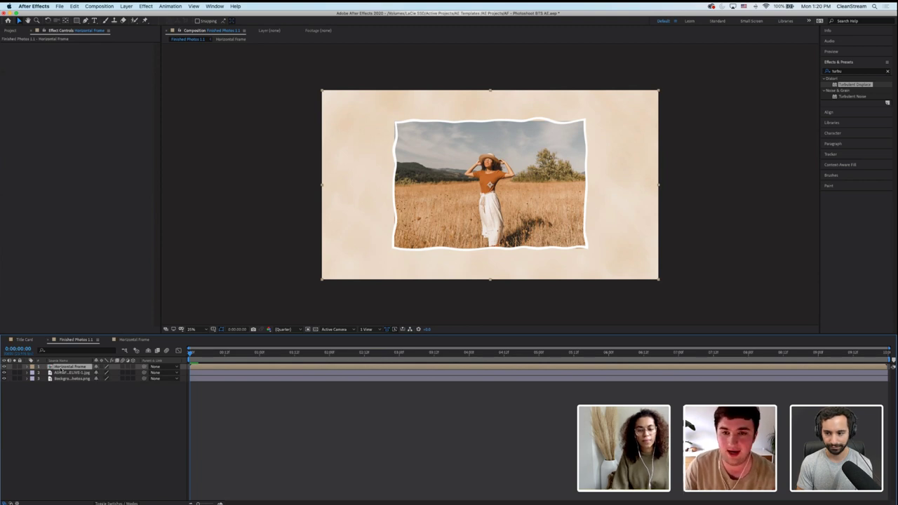
pyautogui.click(306, 410)
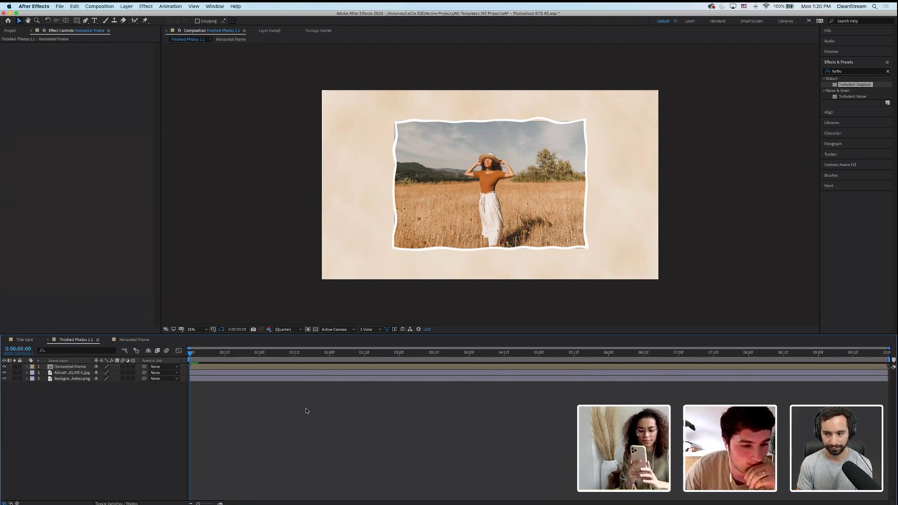
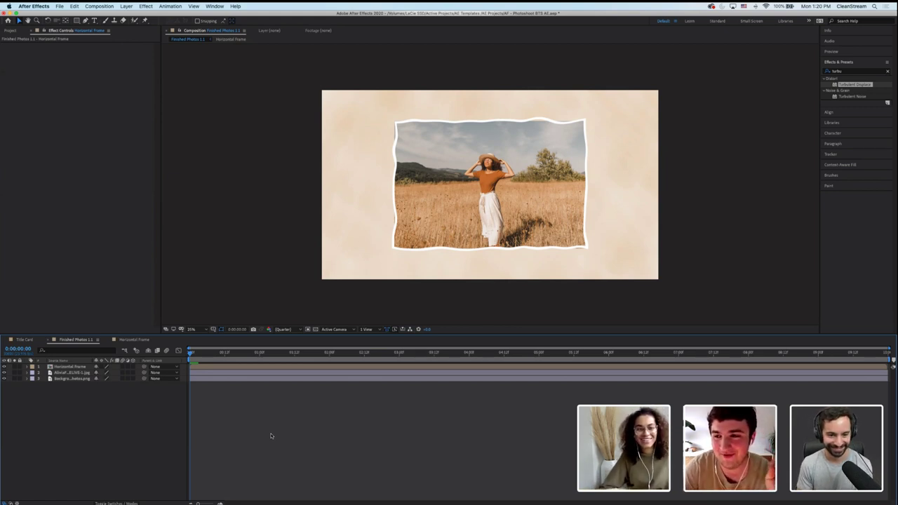
# Scale the field photo layer to 95% and scrub to check it inside the wavy frame
pyautogui.press('space')
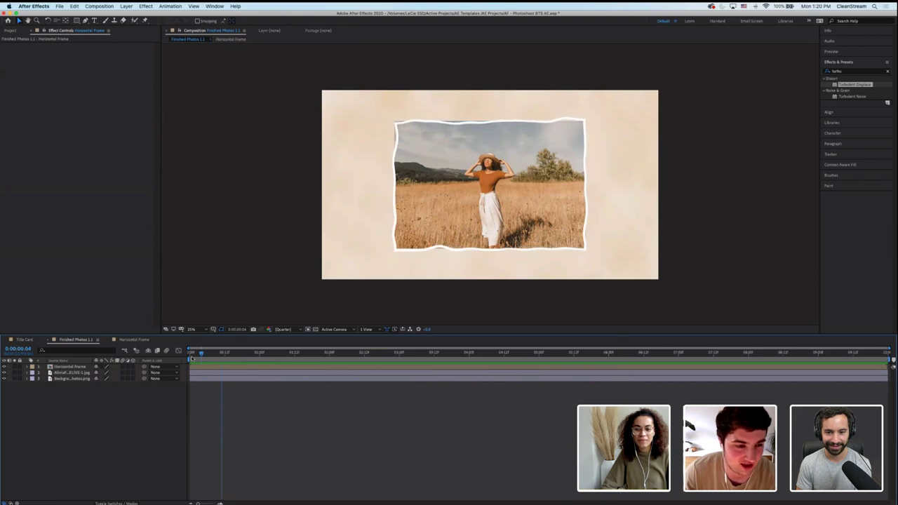
pyautogui.click(82, 374)
pyautogui.press('s')
pyautogui.click(105, 379)
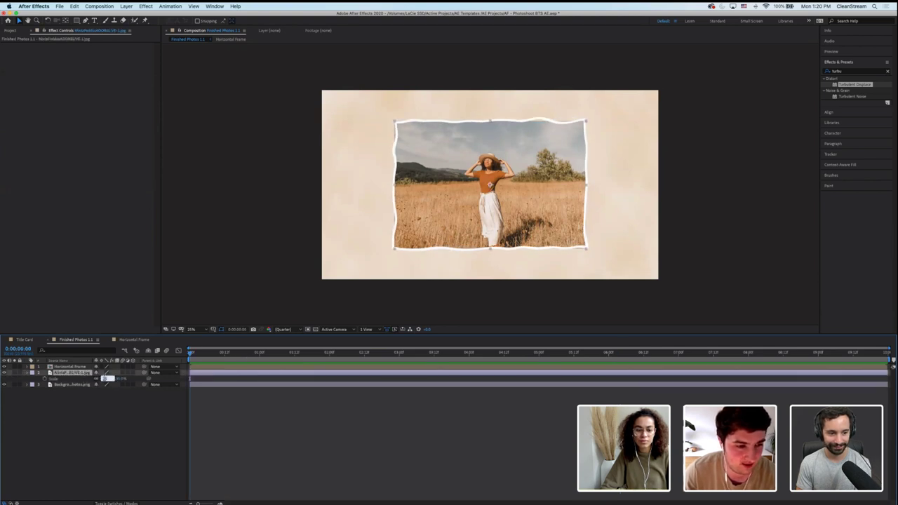
pyautogui.write('95')
pyautogui.press('Return')
pyautogui.click(318, 467)
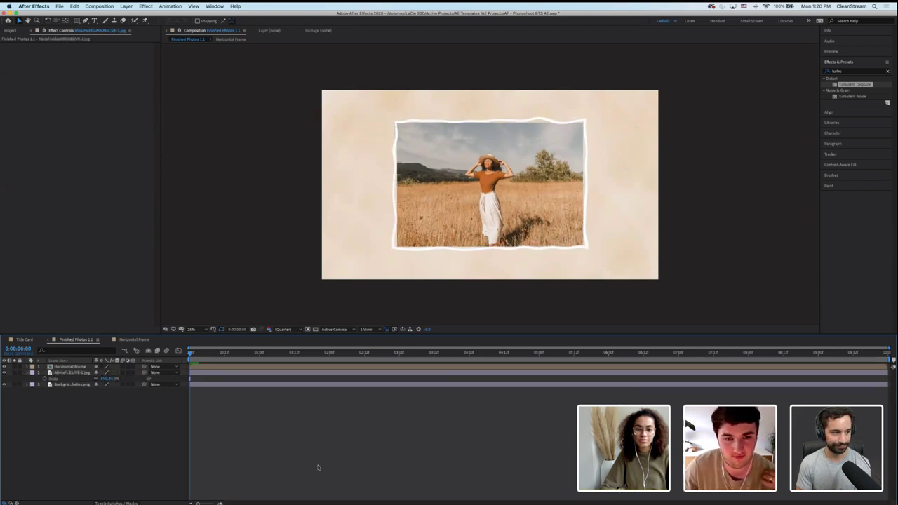
pyautogui.moveTo(191, 353)
pyautogui.mouseDown()
pyautogui.moveTo(394, 368)
pyautogui.moveTo(635, 365)
pyautogui.moveTo(189, 362)
pyautogui.mouseUp()
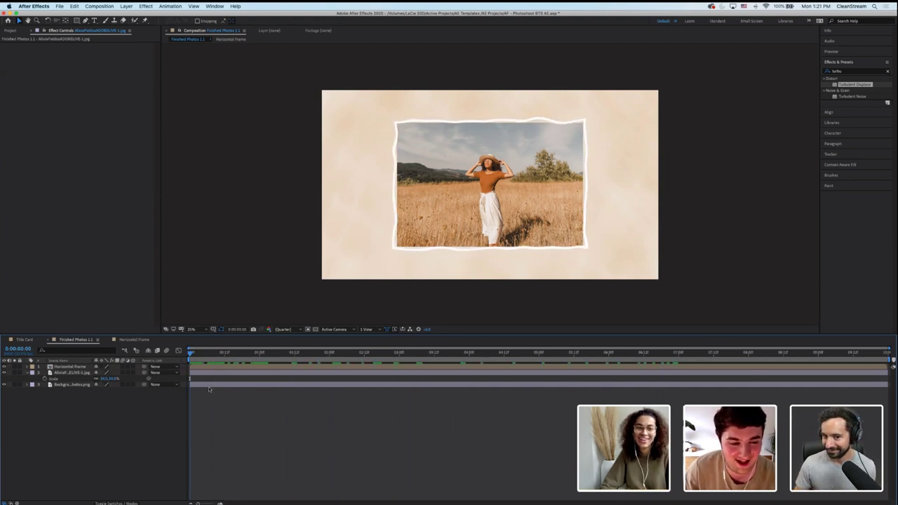
# In the Project panel, expand Finished Photos Comps and select the Finished Photos 1.1 comp
pyautogui.click(15, 31)
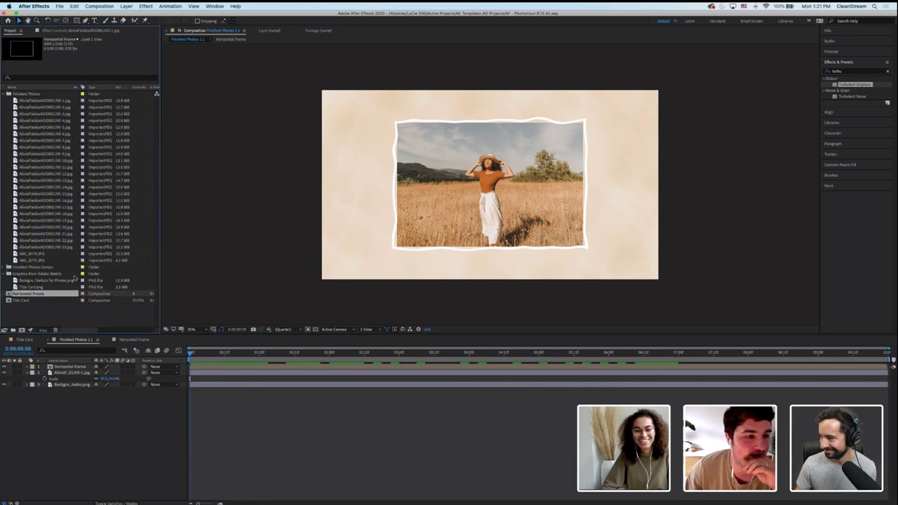
pyautogui.click(33, 301)
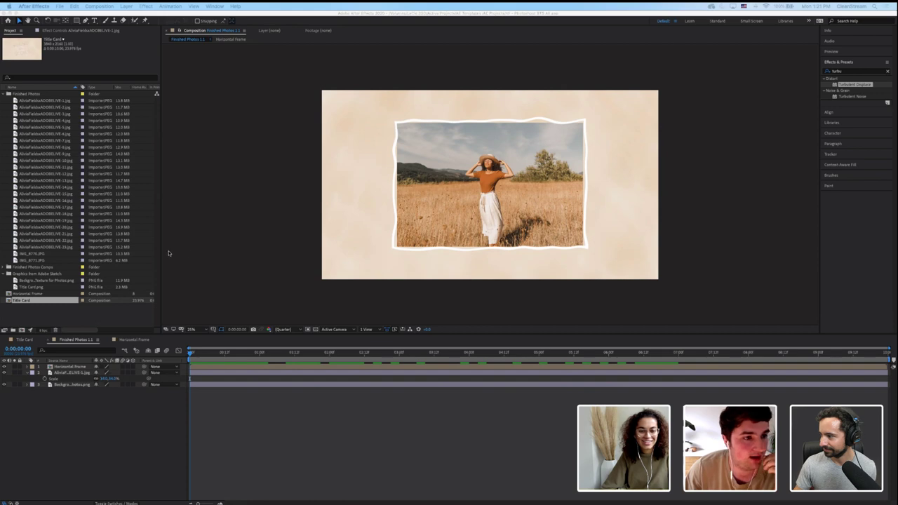
pyautogui.click(8, 267)
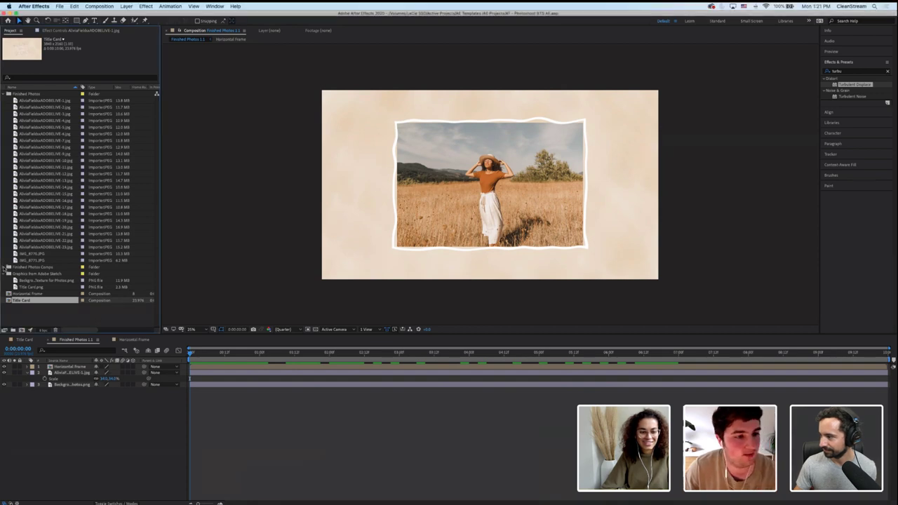
pyautogui.click(33, 274)
# In Premiere Pro, paste the Finished Photos 1.1 comp into the project
pyautogui.press('super+Tab')
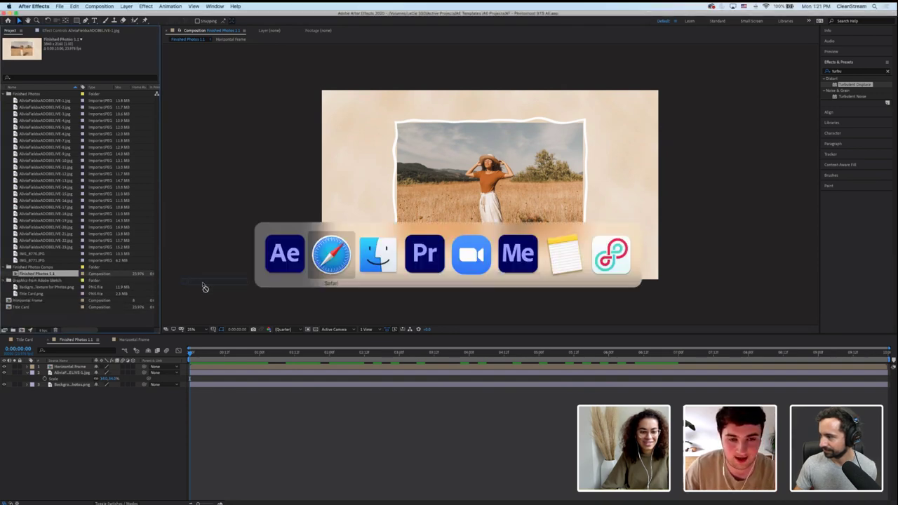
pyautogui.press('super+Tab')
pyautogui.press('super+Tab')
pyautogui.press('super+v')
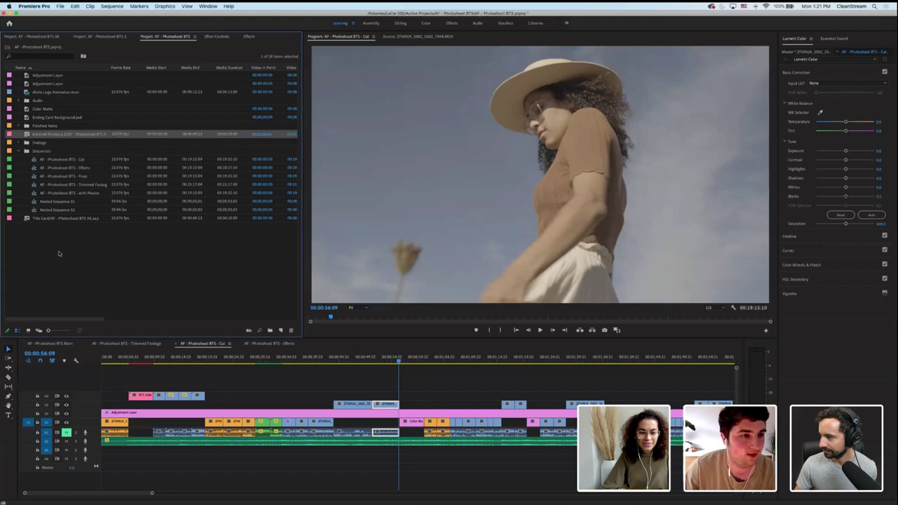
pyautogui.click(61, 240)
# Create a bin named 'Finished Photo Comps' and move the Finished Photos 1.1 comp into it
pyautogui.press('super+b')
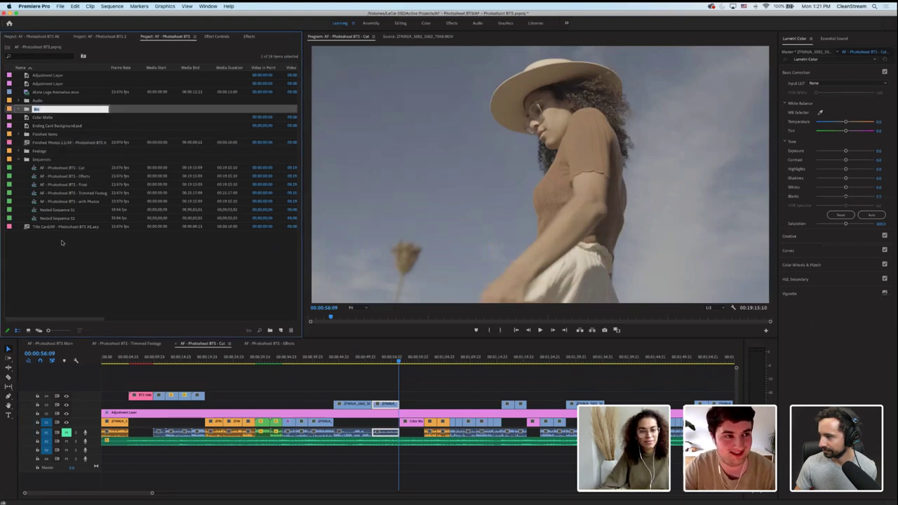
pyautogui.write('Fini')
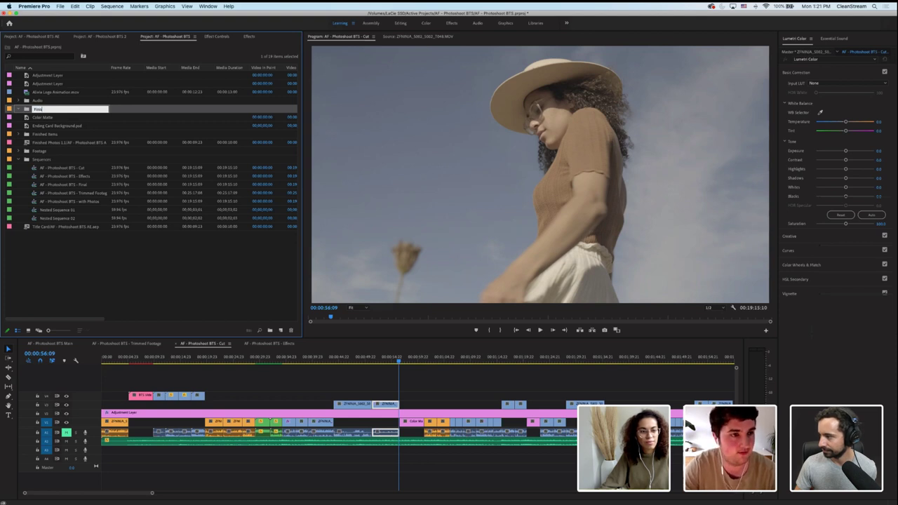
pyautogui.write('shed Photo Comps')
pyautogui.press('Tab')
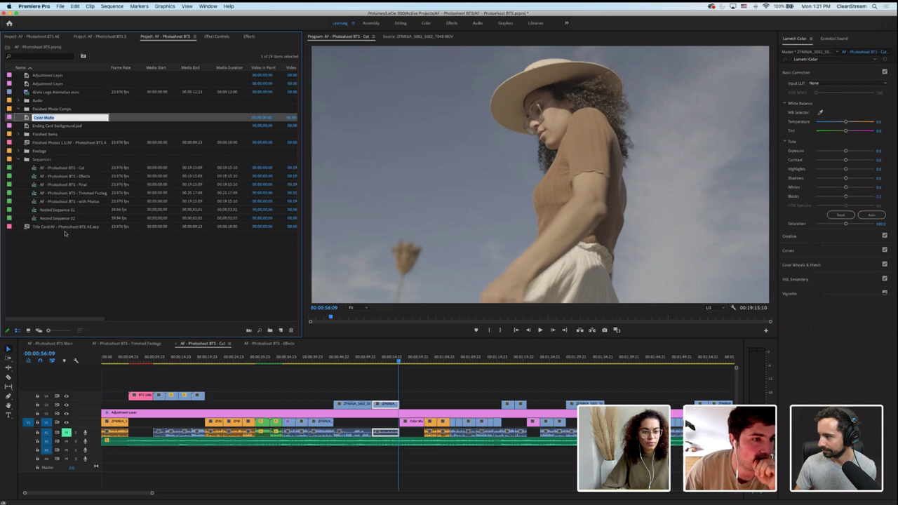
pyautogui.click(59, 142)
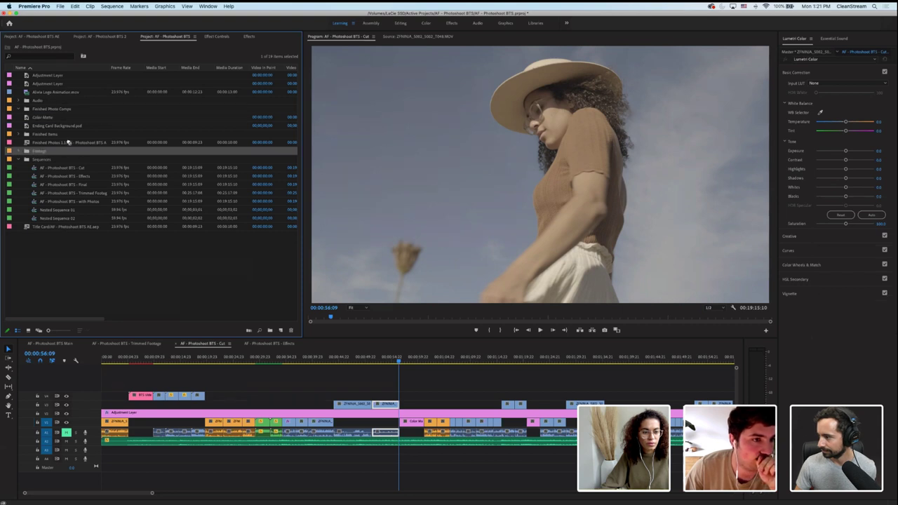
pyautogui.moveTo(59, 142); pyautogui.dragTo(406, 412)
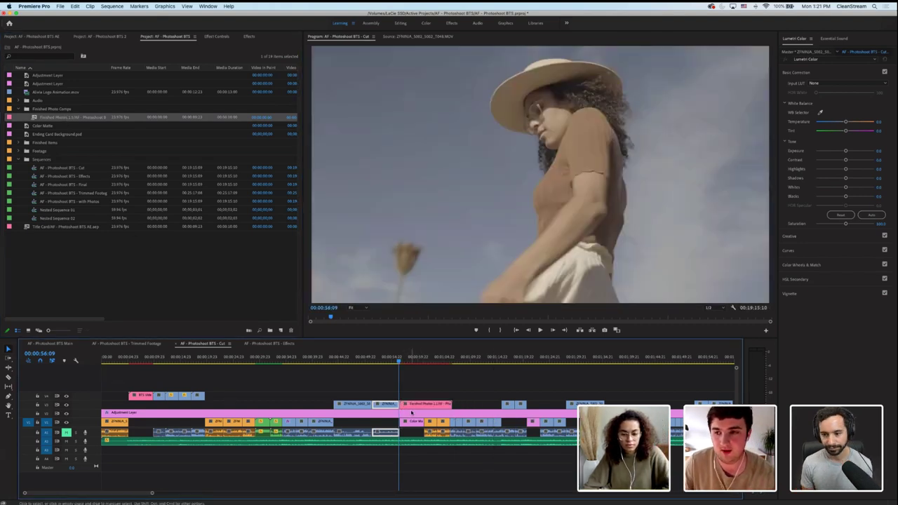
# Scrub the framed photo clip in the sequence, then return to After Effects
pyautogui.click(415, 360)
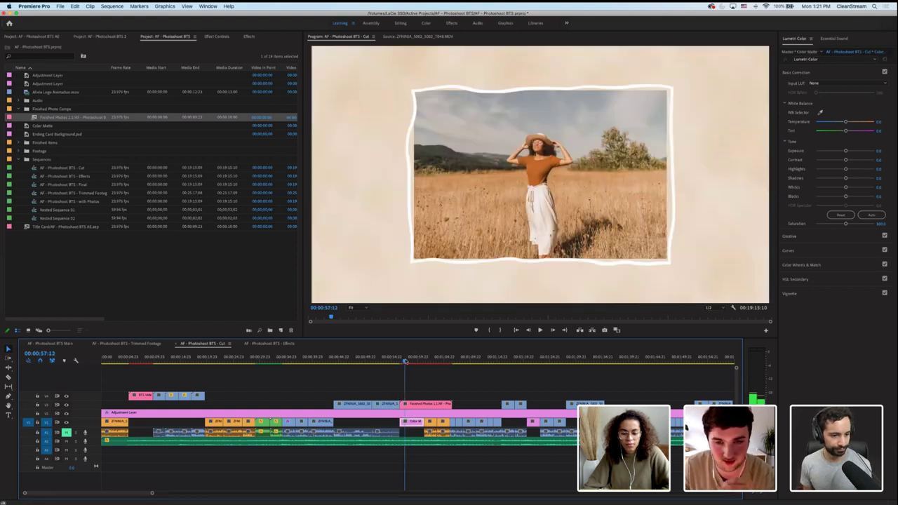
pyautogui.moveTo(415, 360); pyautogui.dragTo(417, 361)
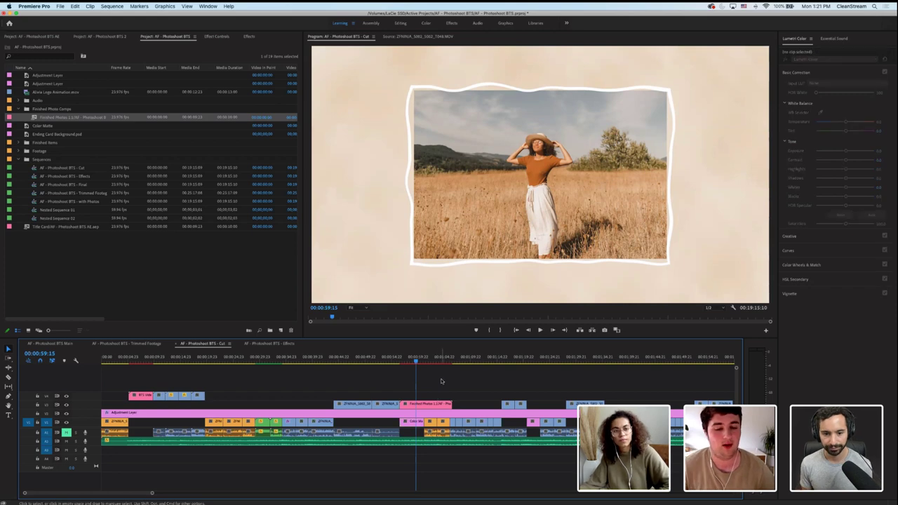
pyautogui.press('super+Tab')
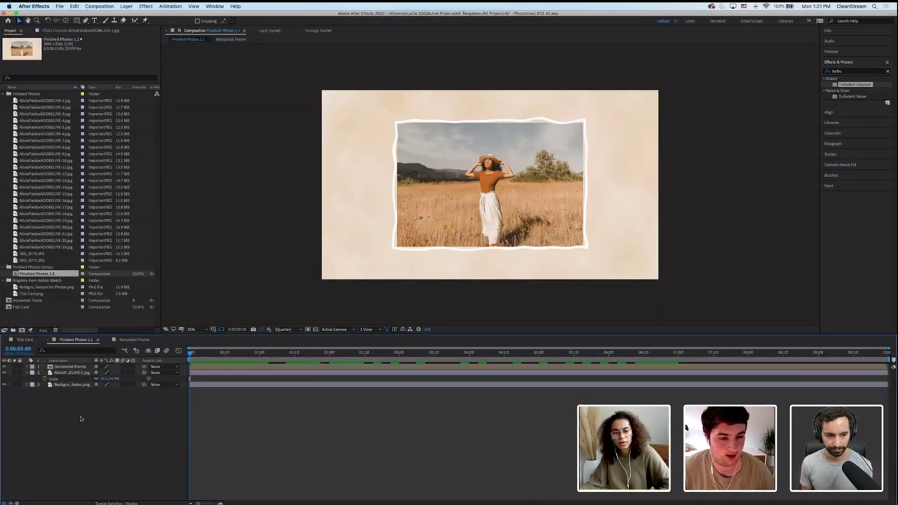
# Duplicate Finished Photos 1.1 as Finished Photos 1.2 and open it
pyautogui.doubleClick(57, 107)
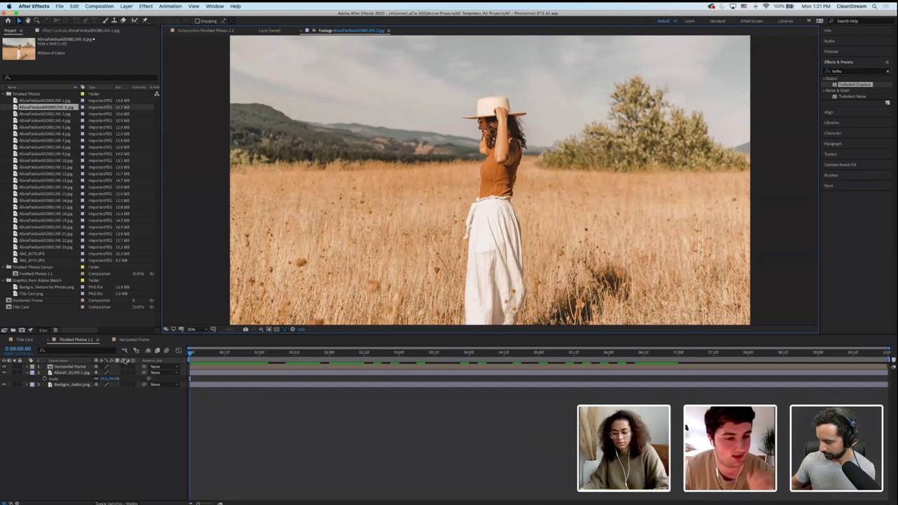
pyautogui.click(36, 274)
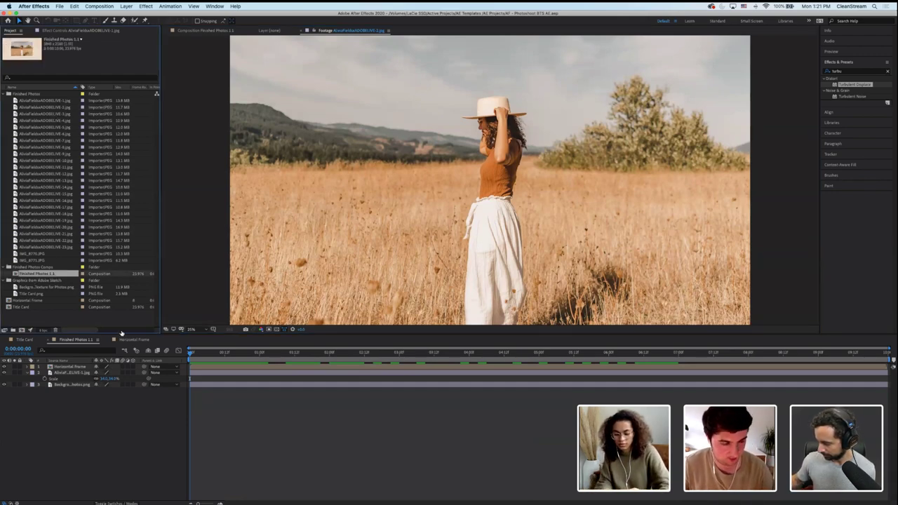
pyautogui.press('super+d')
pyautogui.doubleClick(16, 280)
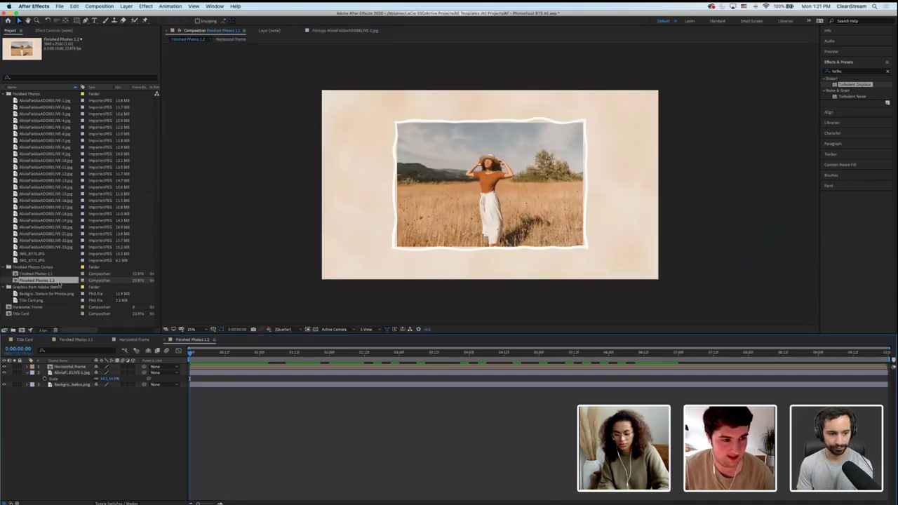
# Replace the old photo layer with the second field photo
pyautogui.moveTo(55, 107); pyautogui.dragTo(76, 379)
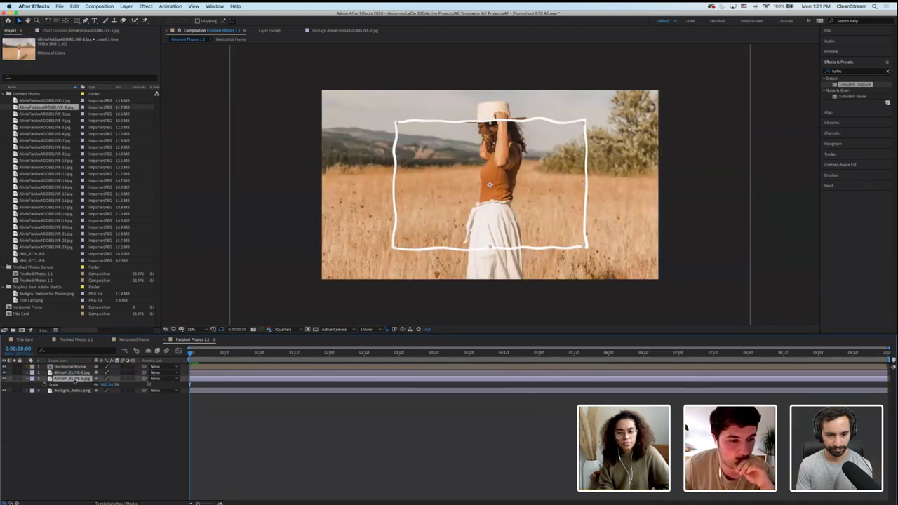
pyautogui.click(70, 373)
pyautogui.press('Delete')
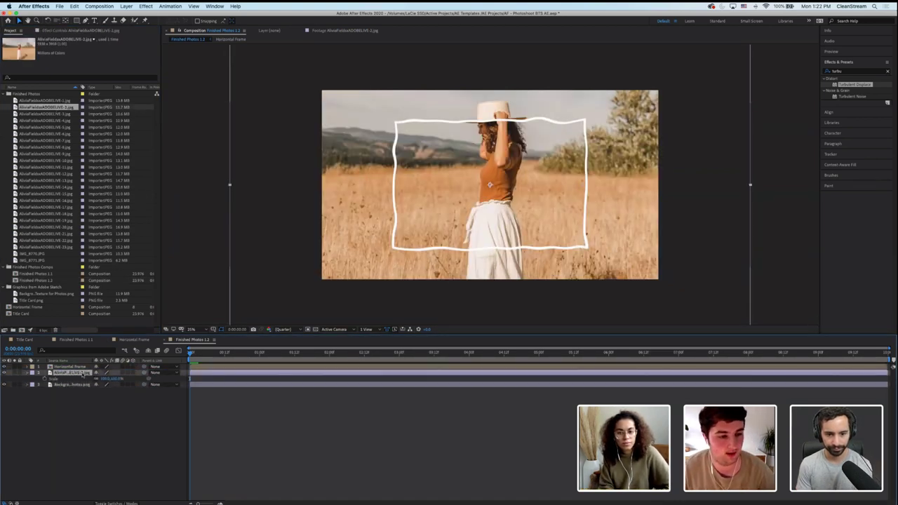
# Scale the new photo to 36%, after trying 34% and 35%, and preview it
pyautogui.click(106, 379)
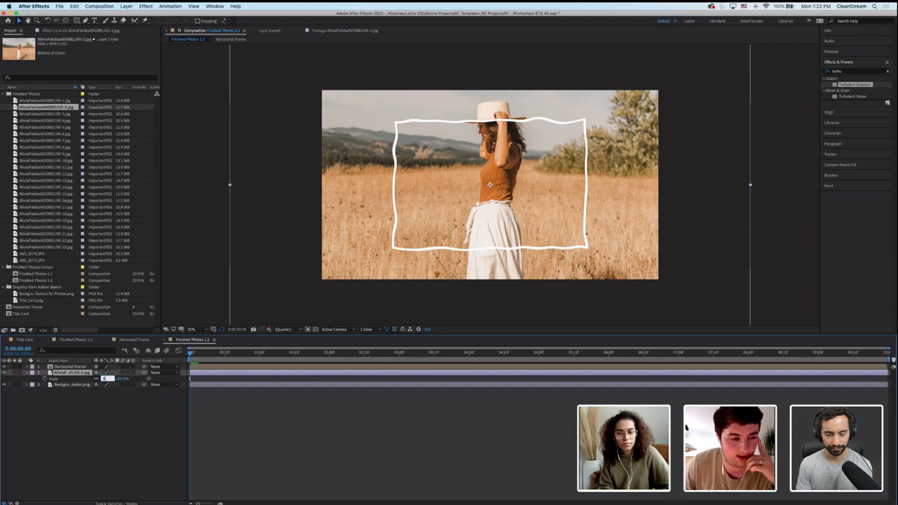
pyautogui.write('34')
pyautogui.press('Return')
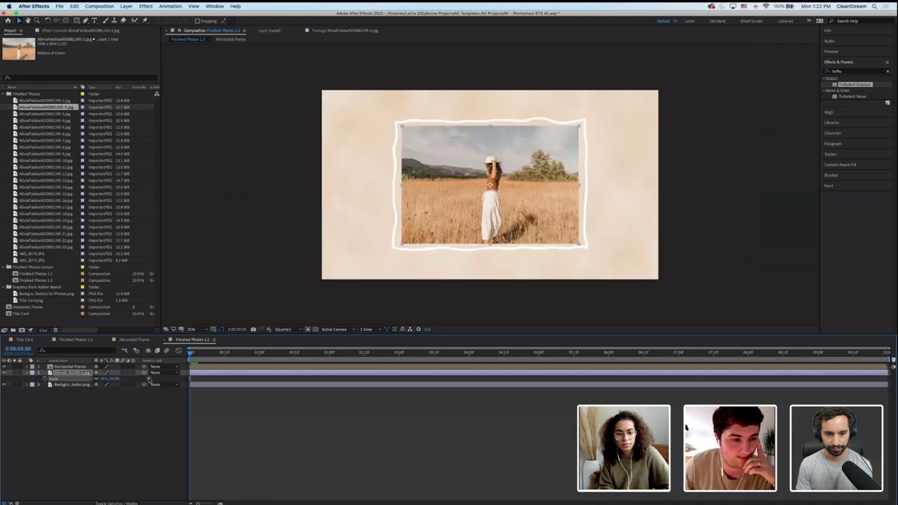
pyautogui.click(106, 379)
pyautogui.write('35')
pyautogui.press('Return')
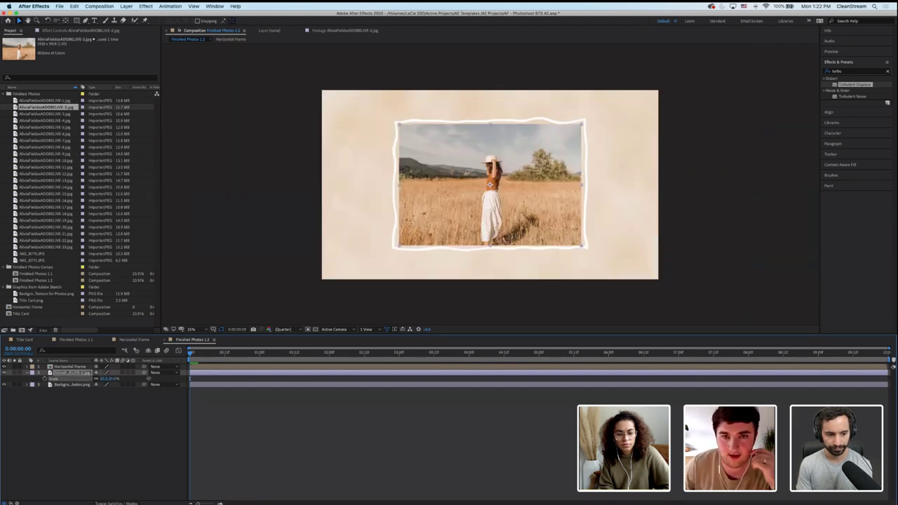
pyautogui.click(304, 430)
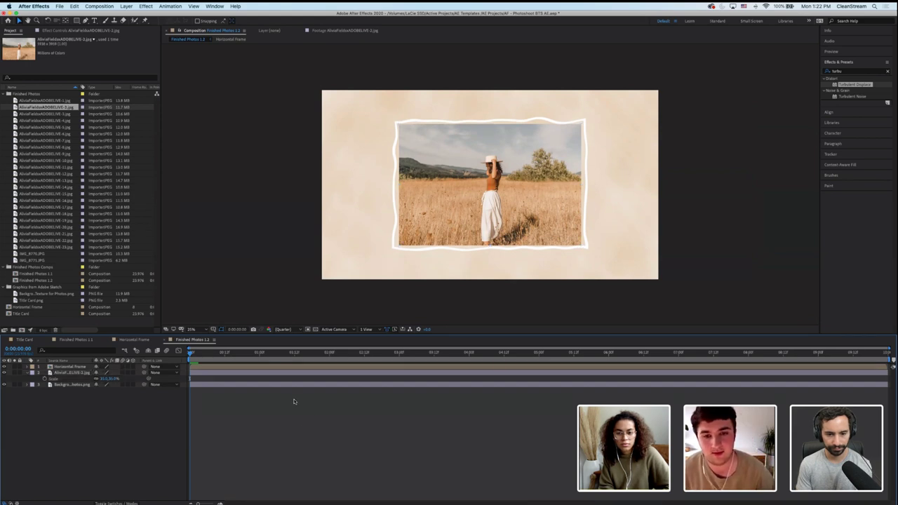
pyautogui.press('space')
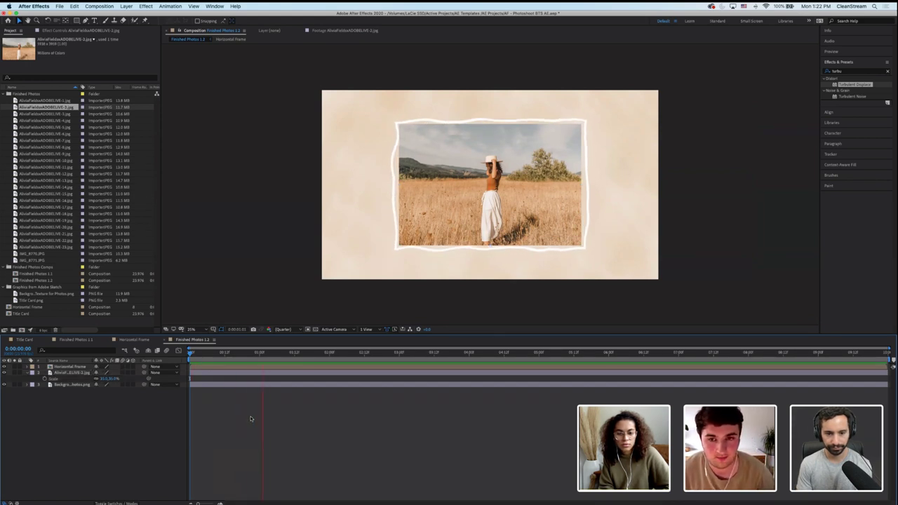
pyautogui.click(105, 379)
pyautogui.write('36')
pyautogui.press('Return')
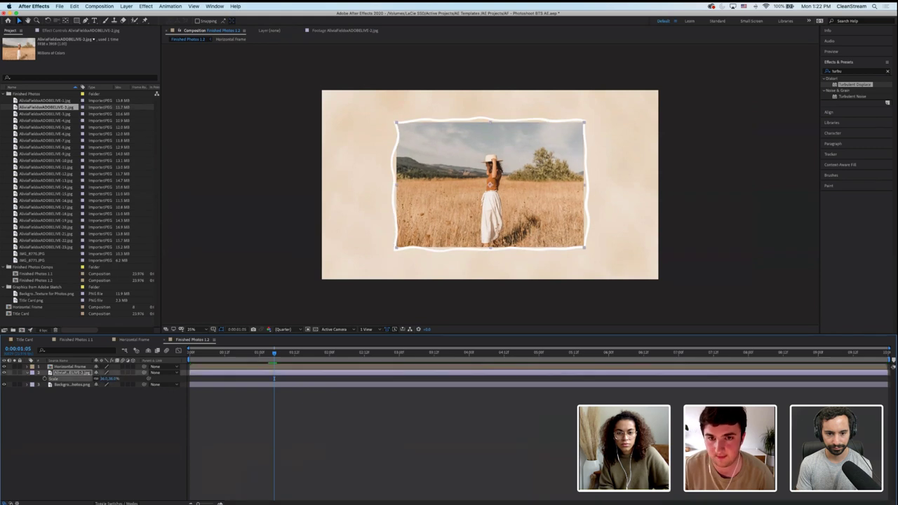
pyautogui.press('Home')
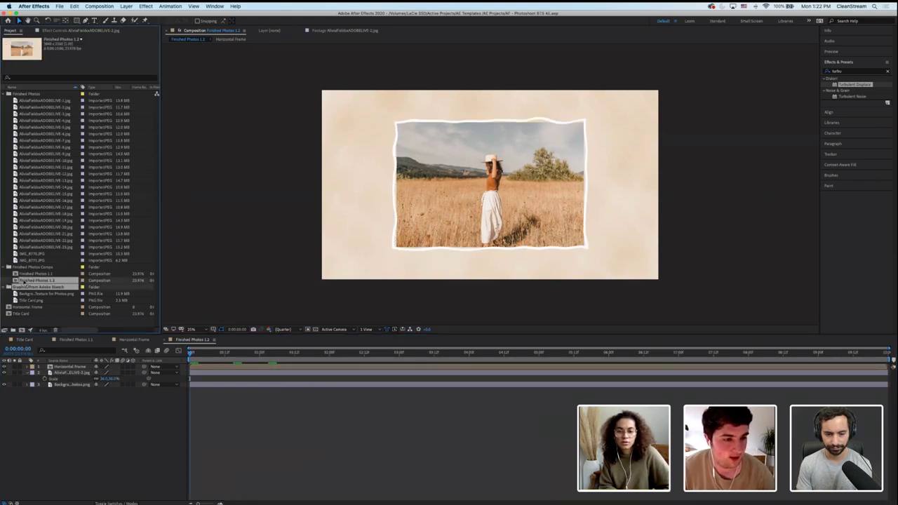
pyautogui.press('super+Tab')
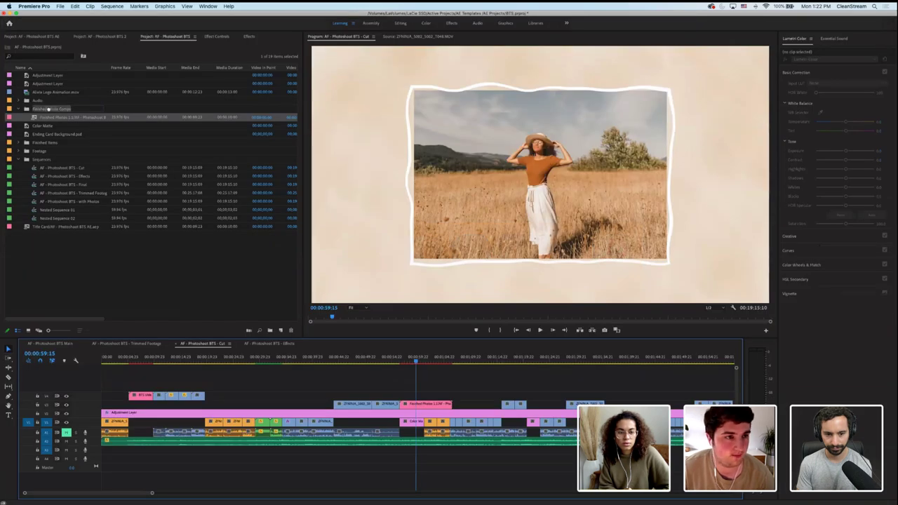
# Preview the field photos, including the hat and seated-woman photos, in the footage viewer
pyautogui.press('super+Tab')
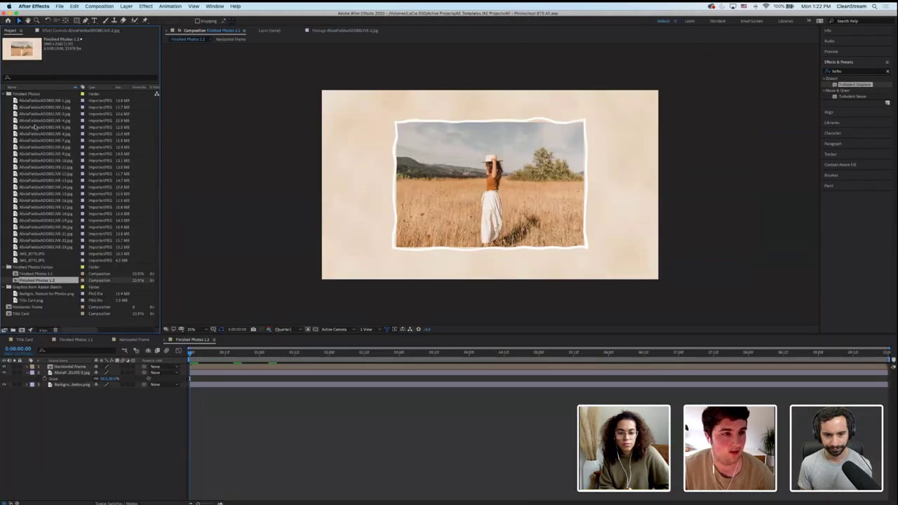
pyautogui.doubleClick(44, 115)
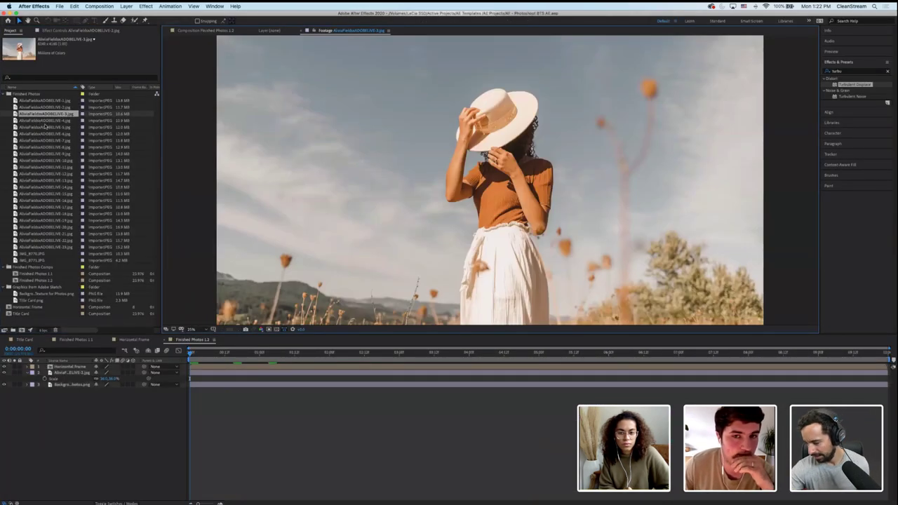
pyautogui.click(44, 281)
pyautogui.click(36, 121)
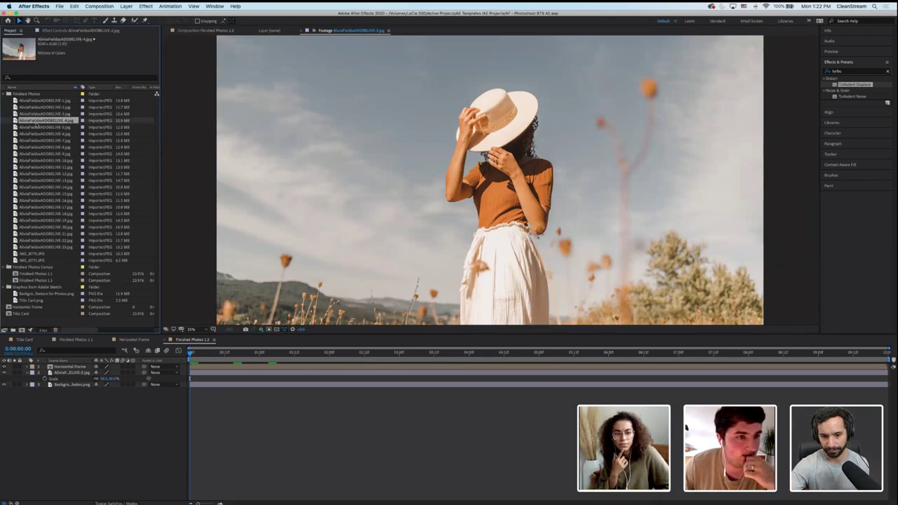
pyautogui.doubleClick(35, 127)
pyautogui.doubleClick(39, 134)
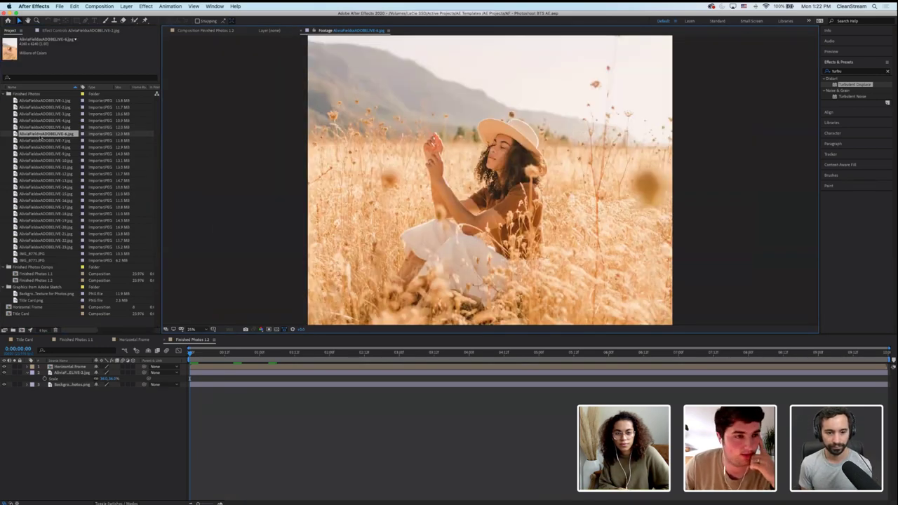
# Duplicate Finished Photos 1.2 and rename the copy 'Finished Photos 2.1'
pyautogui.click(48, 281)
pyautogui.press('super+d')
pyautogui.rightClick(49, 287)
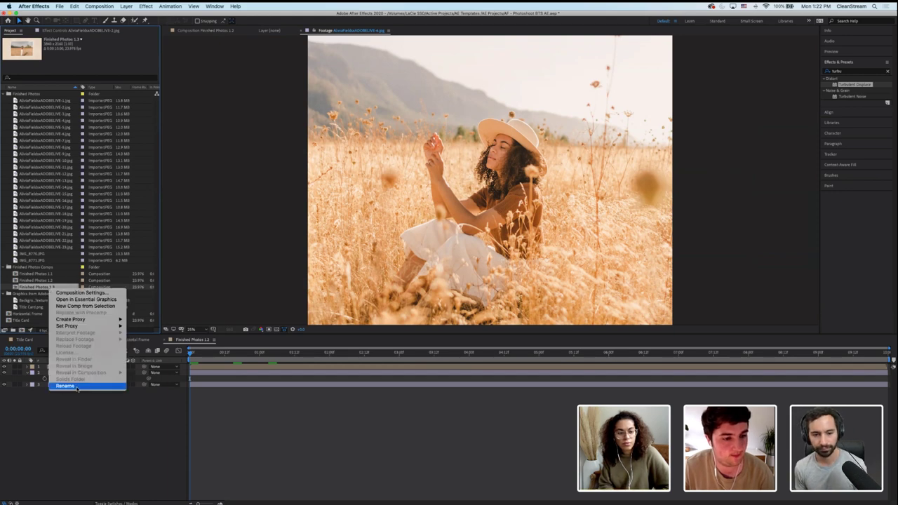
pyautogui.click(77, 387)
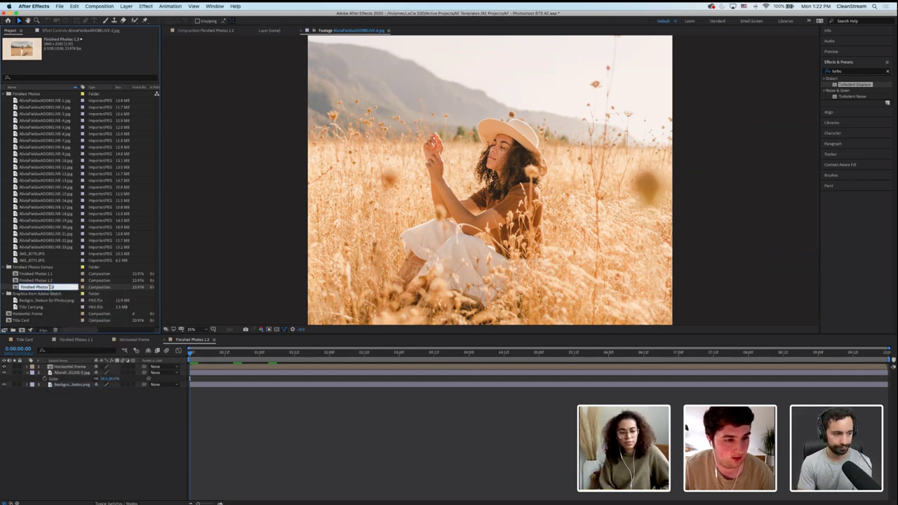
pyautogui.press('Return')
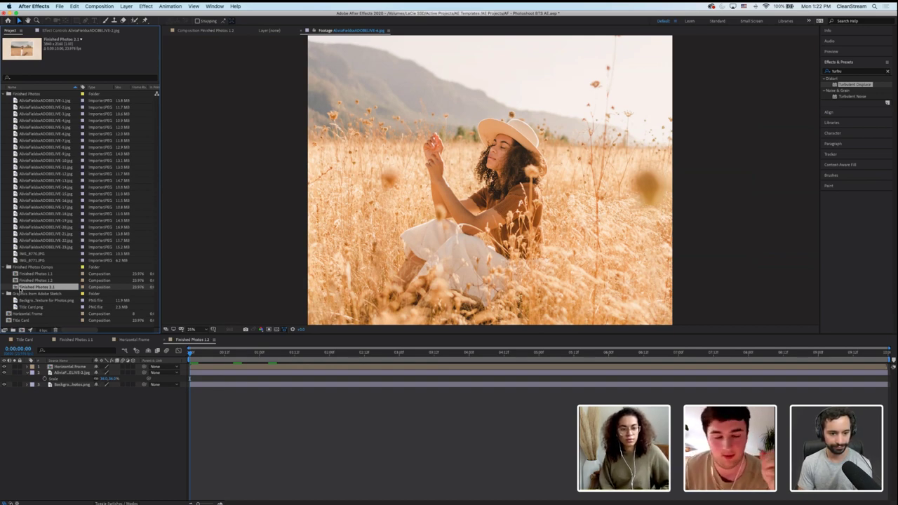
# In Finished Photos 2.1, swap in the seated-woman photo and scale it down
pyautogui.doubleClick(15, 288)
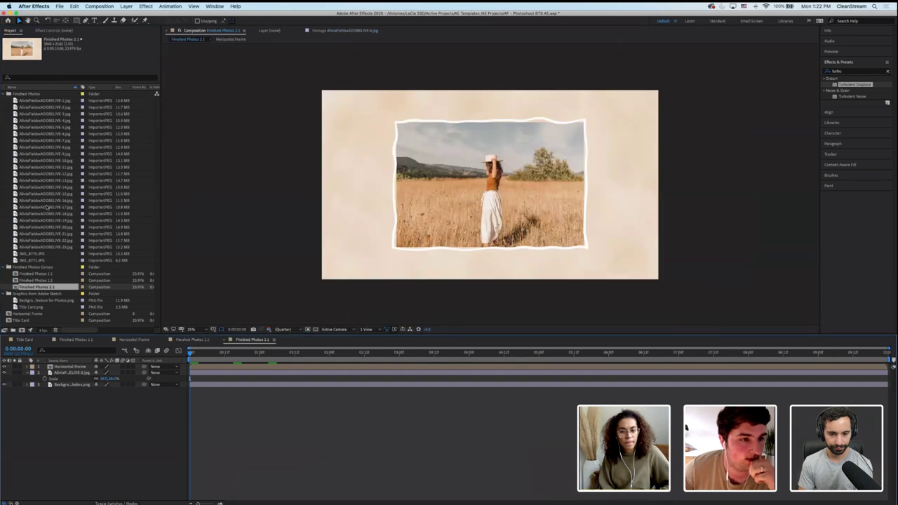
pyautogui.moveTo(67, 134); pyautogui.dragTo(77, 379)
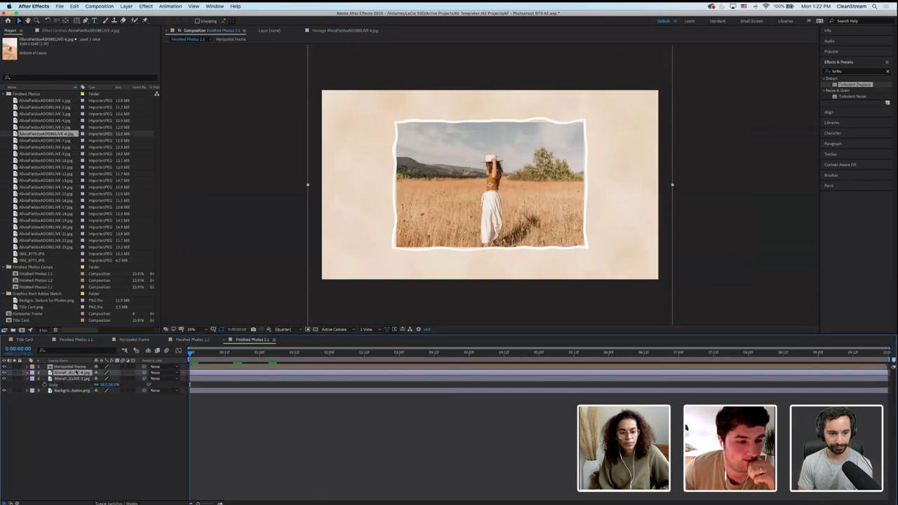
pyautogui.press('Delete')
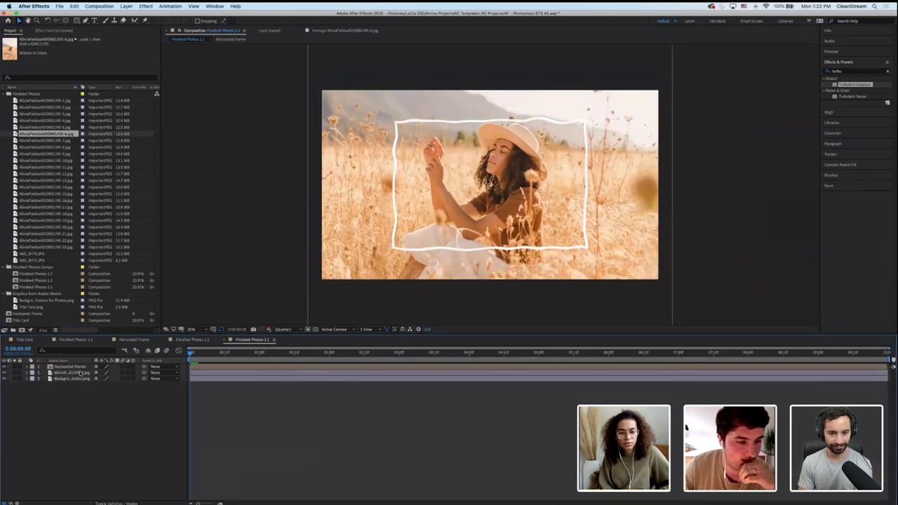
pyautogui.click(80, 374)
pyautogui.press('s')
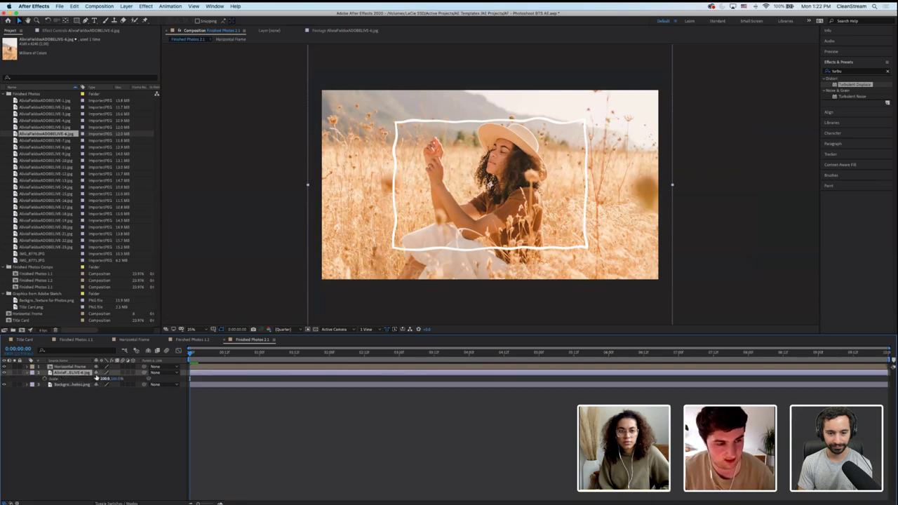
pyautogui.press('Return')
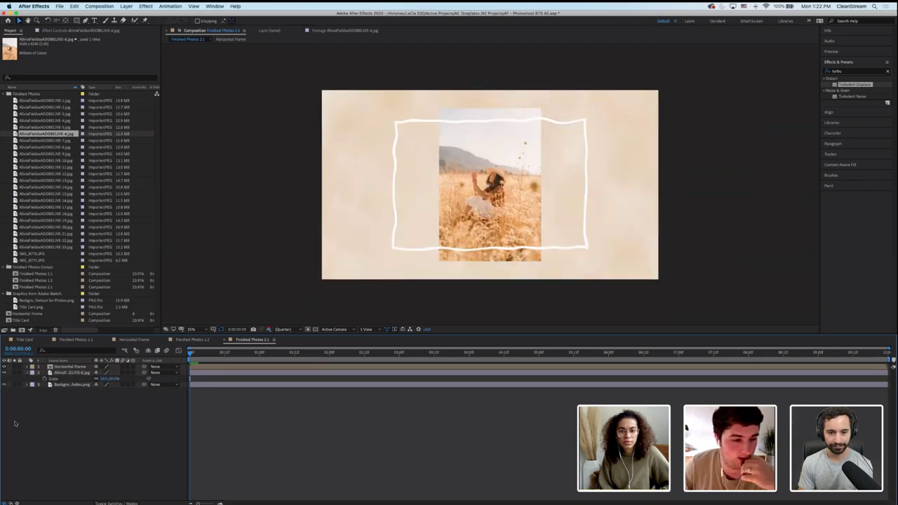
# Try rotating the Horizontal Frame layer about 90°, then delete it
pyautogui.click(77, 366)
pyautogui.press('r')
pyautogui.moveTo(102, 373); pyautogui.dragTo(172, 373)
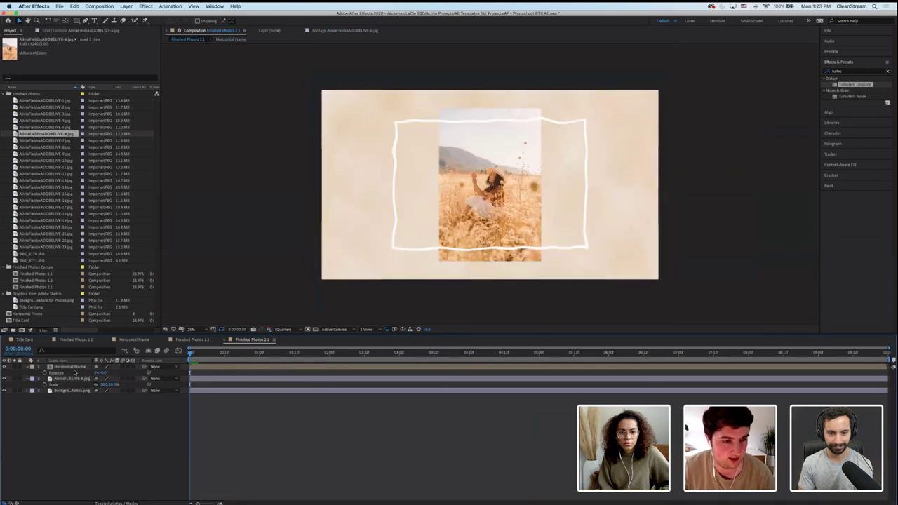
pyautogui.click(74, 367)
pyautogui.press('Delete')
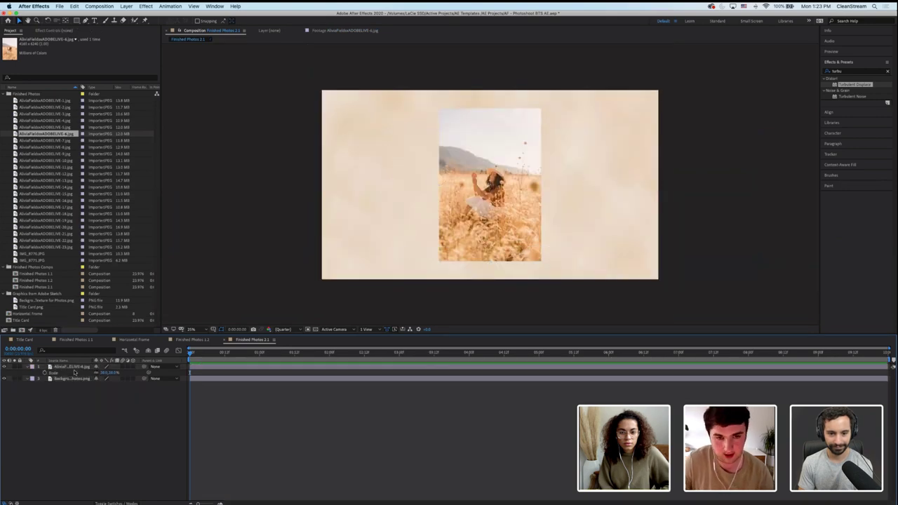
# Draw a rectangle shape around the small photo with the Rectangle tool
pyautogui.click(126, 6)
pyautogui.press('Escape')
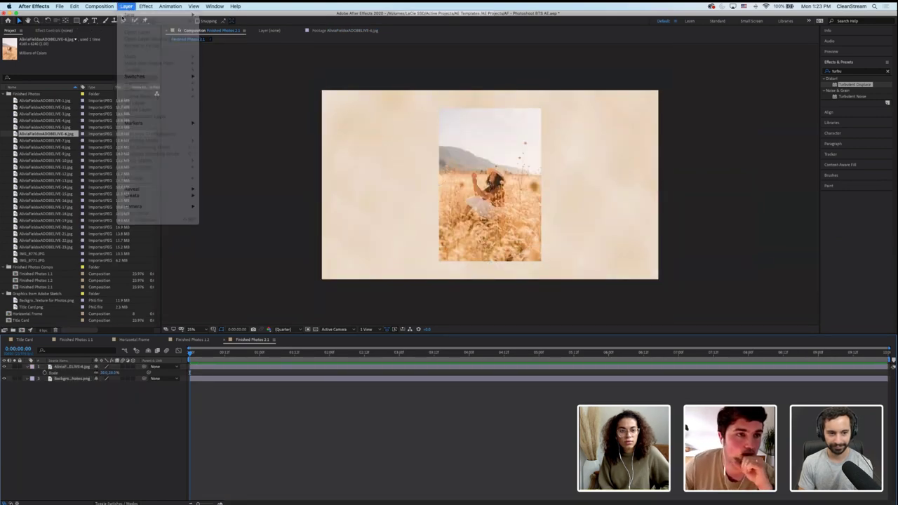
pyautogui.press('q')
pyautogui.moveTo(438, 107); pyautogui.dragTo(539, 260)
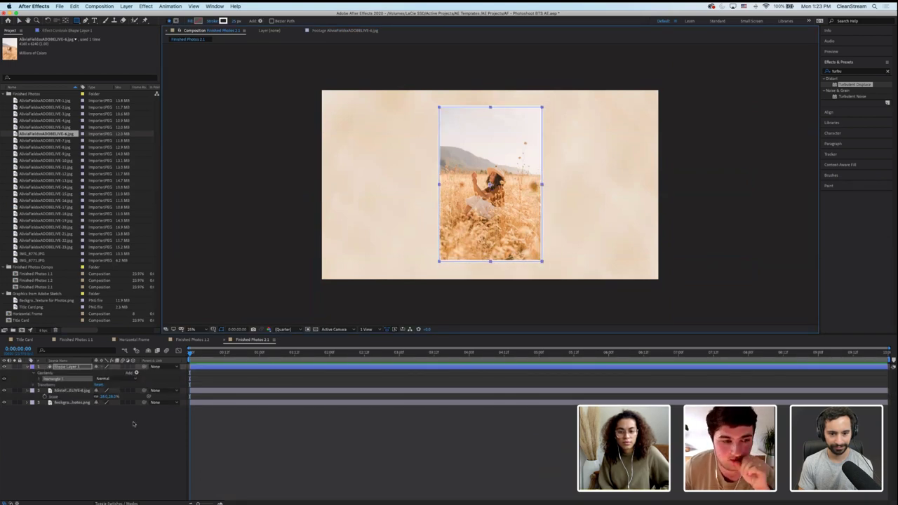
pyautogui.click(39, 379)
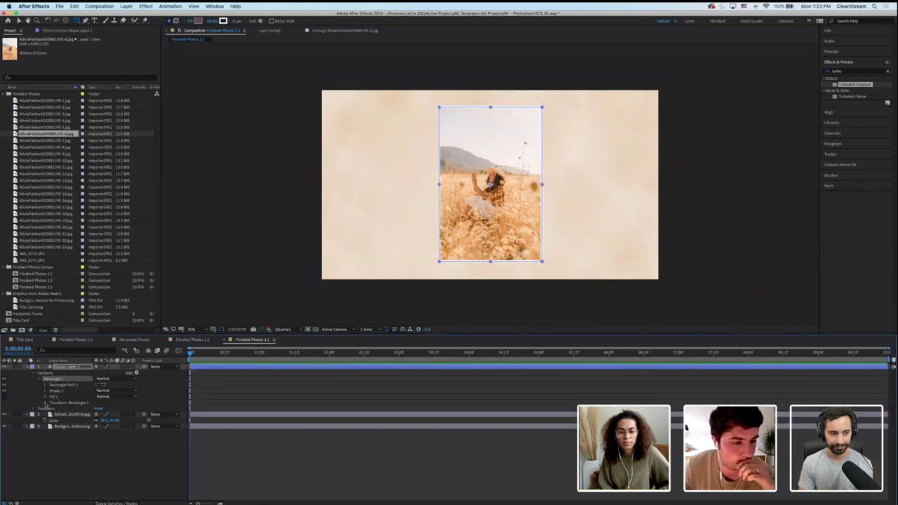
# Inspect the rectangle's transform properties and pre-compose Shape Layer 1
pyautogui.click(45, 404)
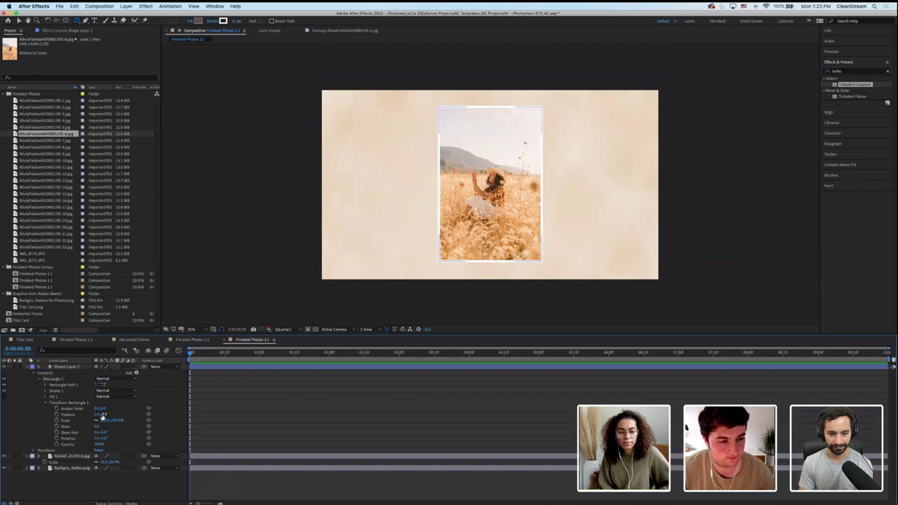
pyautogui.click(98, 415)
pyautogui.click(350, 420)
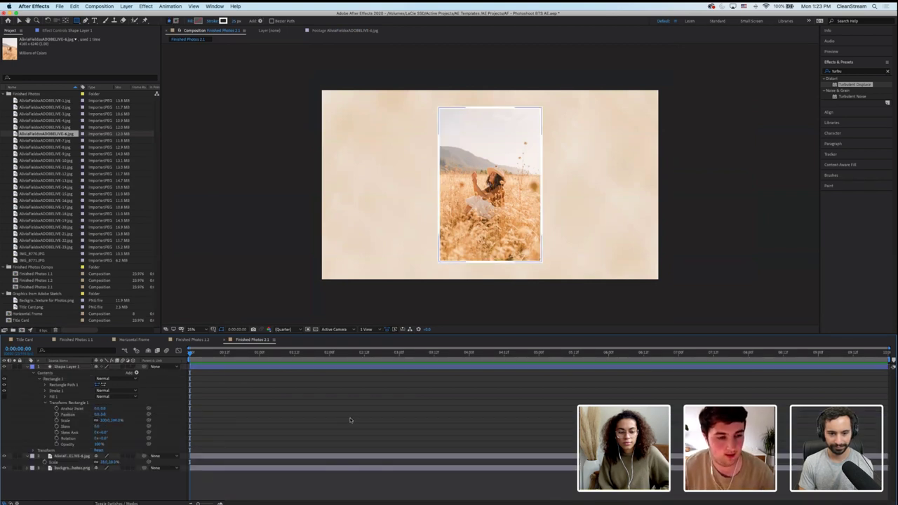
pyautogui.rightClick(70, 368)
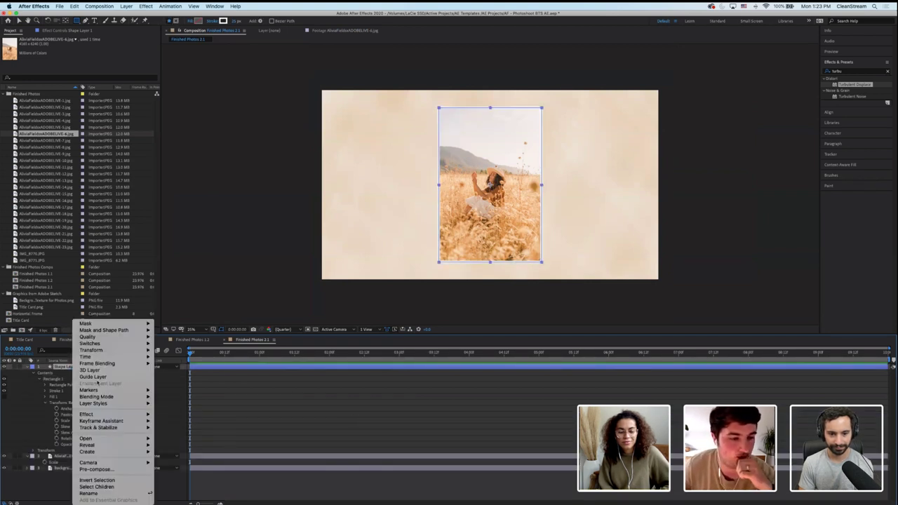
pyautogui.click(95, 469)
pyautogui.press('Return')
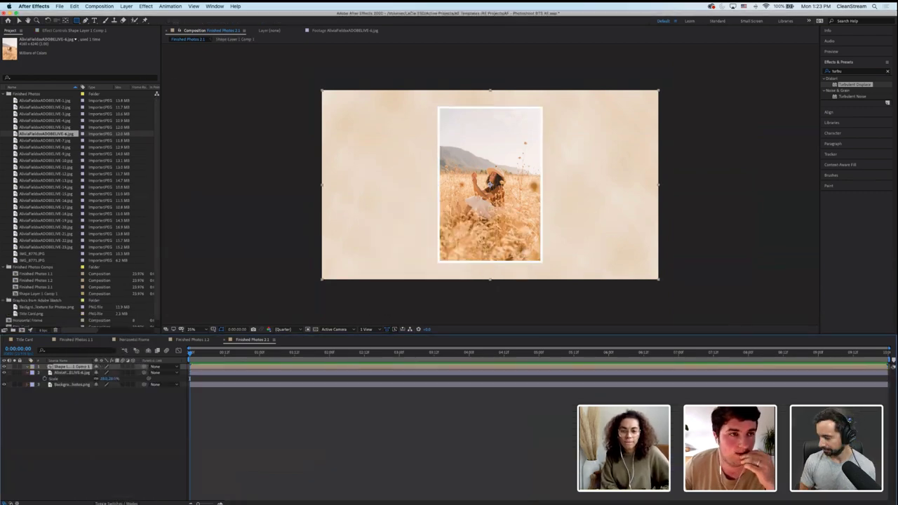
# Set the composition frame rate to 8 and open the Shape Layer 1 Comp 1 precomp
pyautogui.click(99, 5)
pyautogui.click(105, 23)
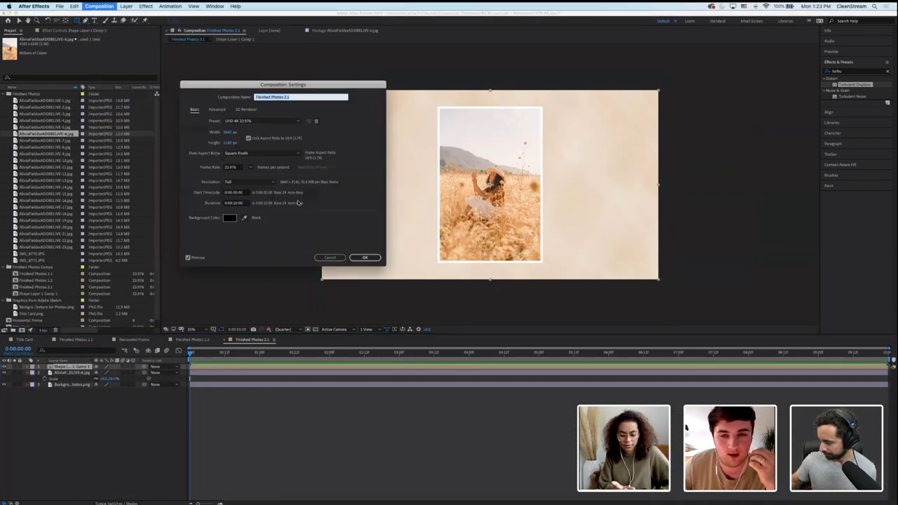
pyautogui.click(233, 168)
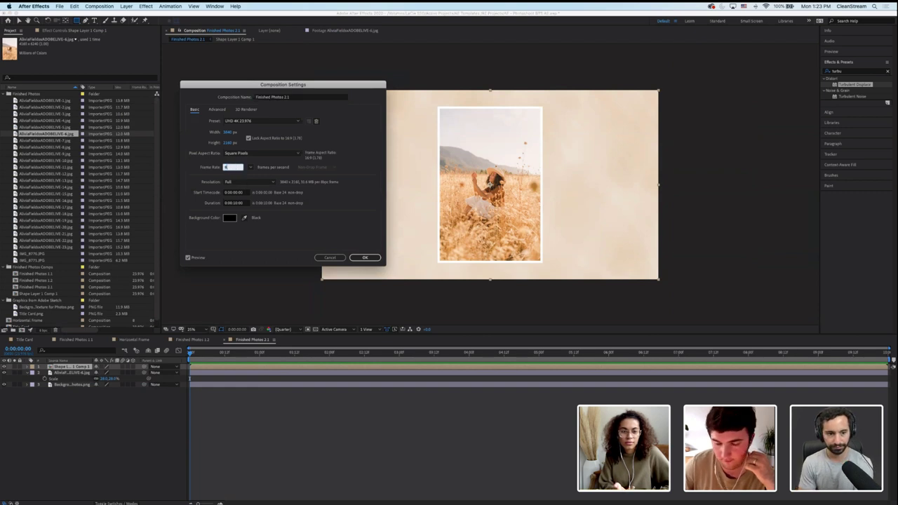
pyautogui.write('8')
pyautogui.press('Tab')
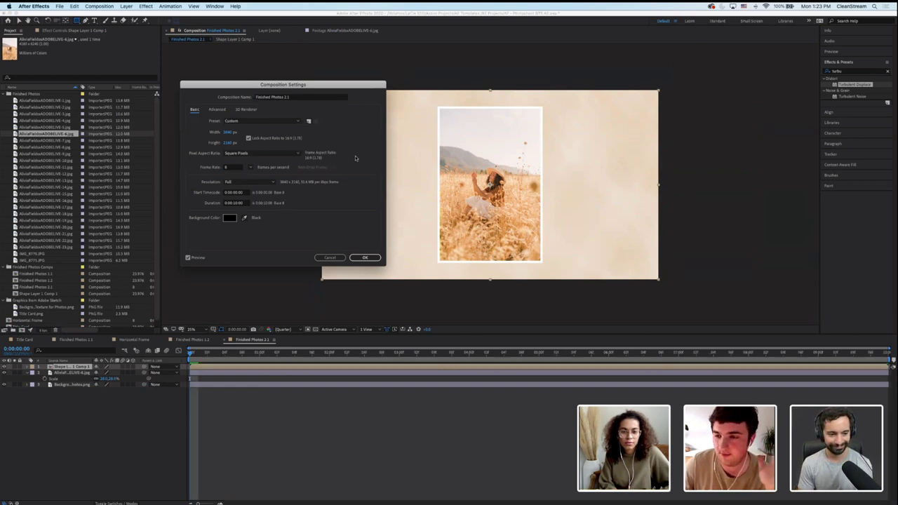
pyautogui.click(217, 110)
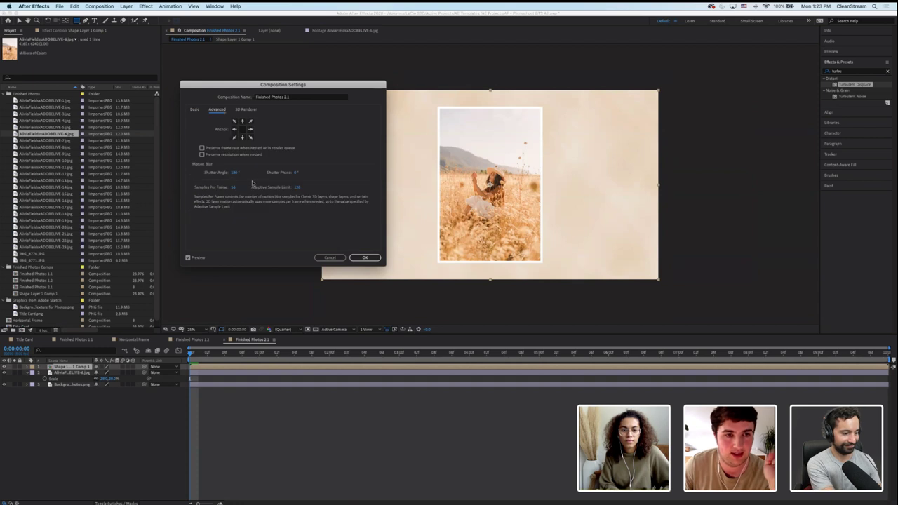
pyautogui.click(195, 110)
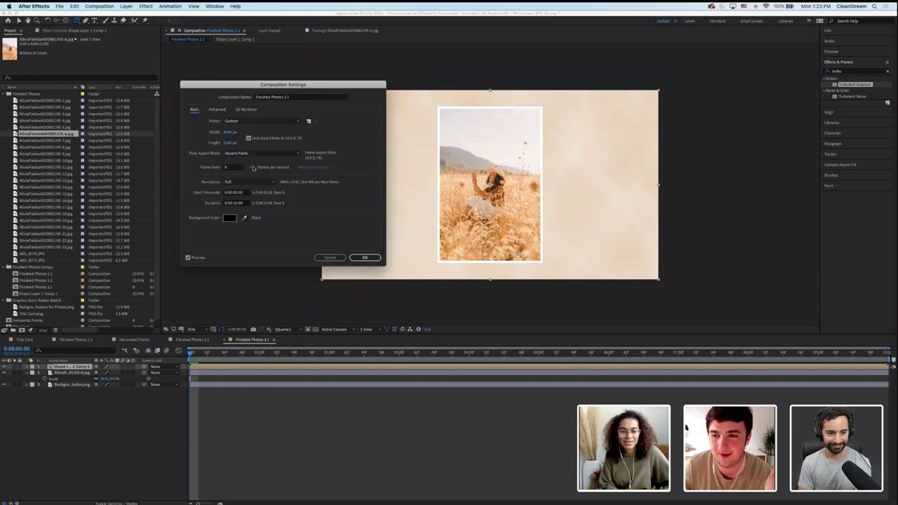
pyautogui.click(364, 258)
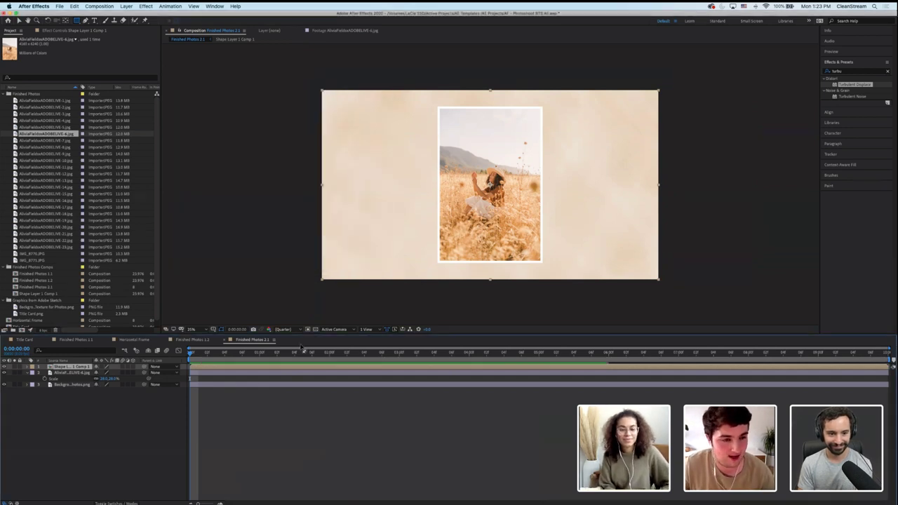
pyautogui.click(208, 412)
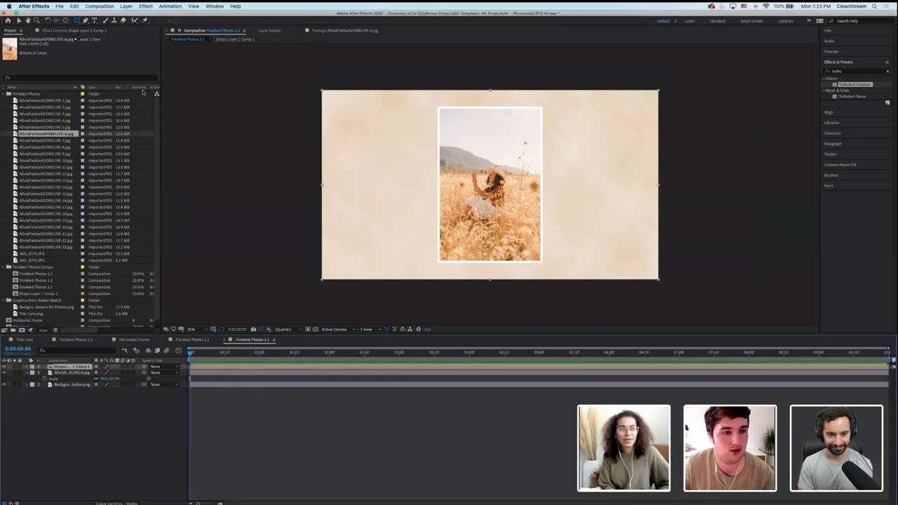
pyautogui.press('alt+KP_Enter')
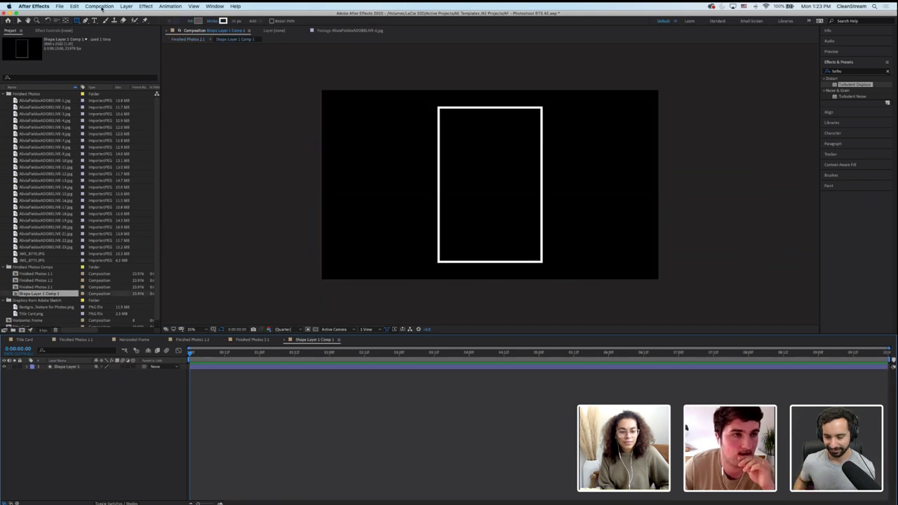
# Set the precomp to 8 fps and rename it 'Vertical Frame'
pyautogui.click(99, 6)
pyautogui.click(108, 27)
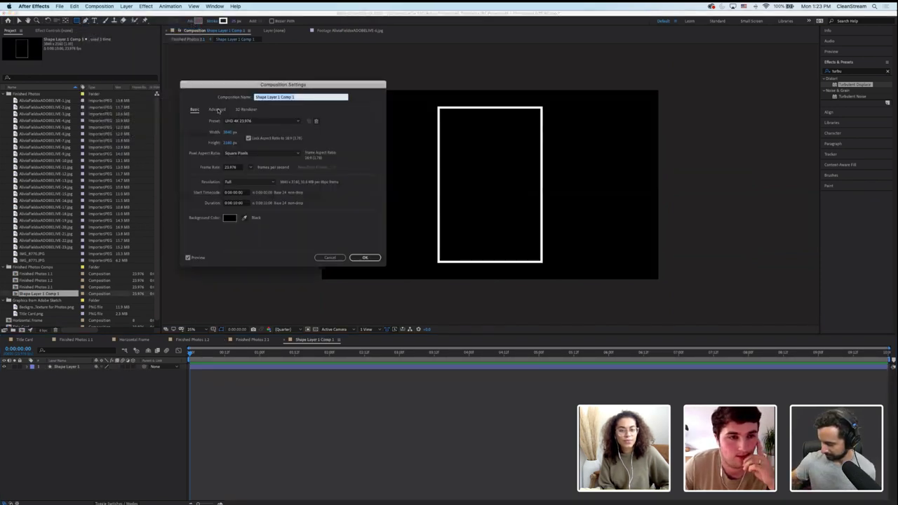
pyautogui.click(217, 110)
pyautogui.click(195, 110)
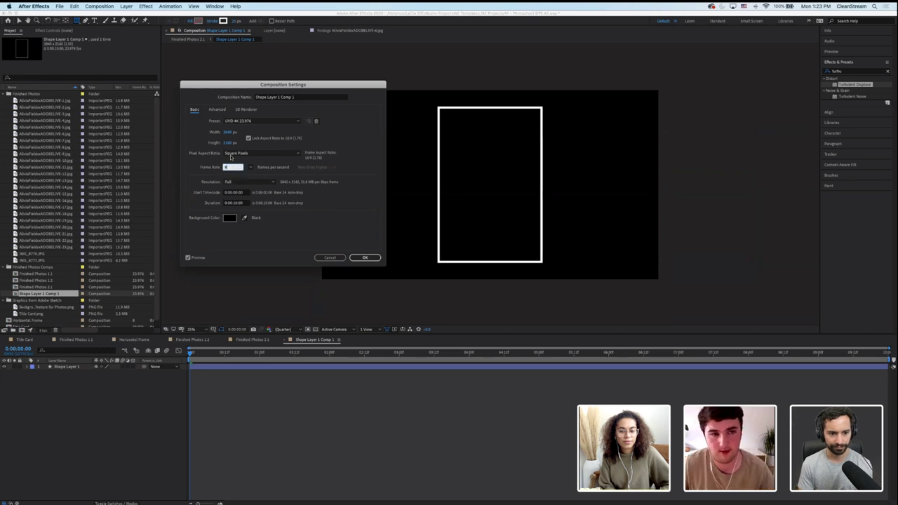
pyautogui.write('8')
pyautogui.press('Tab')
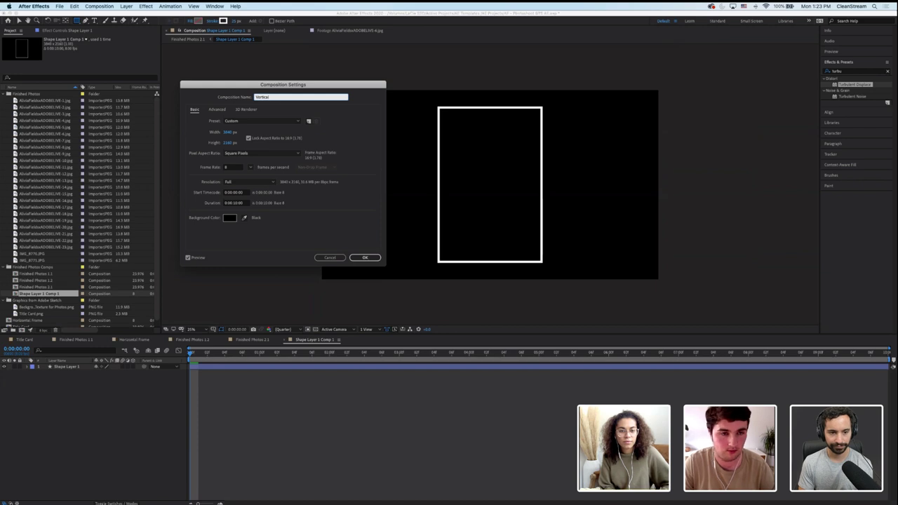
pyautogui.press('Return')
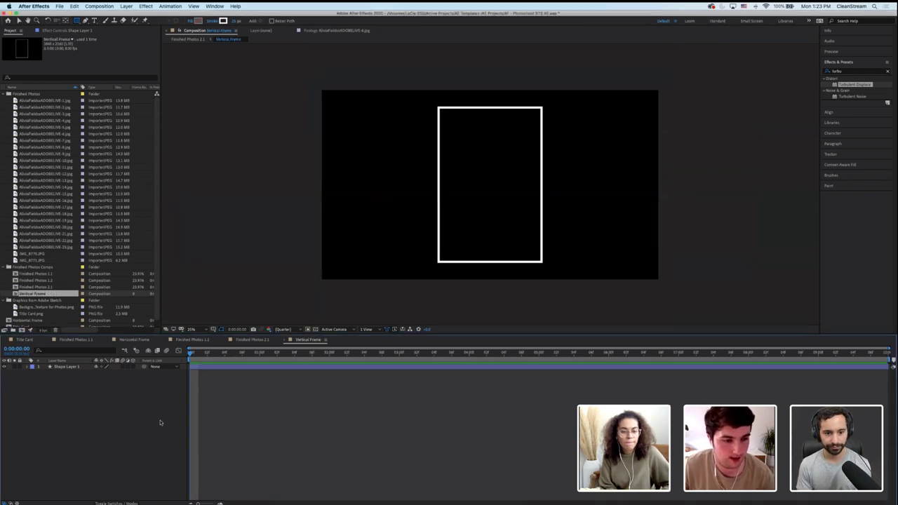
# Copy Turbulent Displace from the Horizontal Frame shape layer onto the Vertical Frame shape layer
pyautogui.click(133, 340)
pyautogui.click(64, 368)
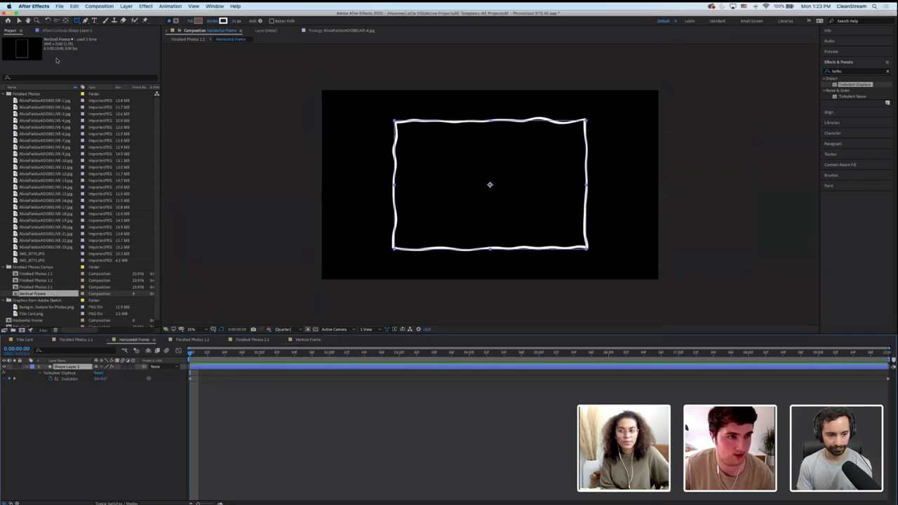
pyautogui.click(54, 32)
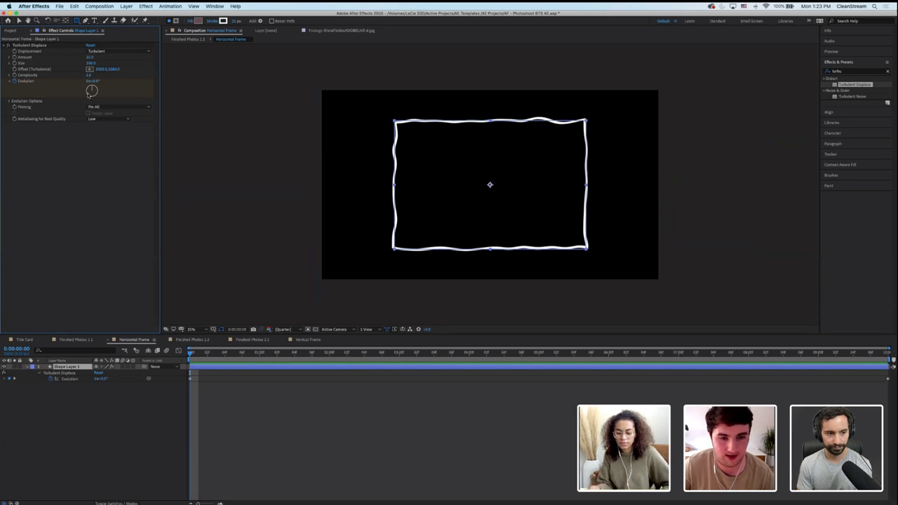
pyautogui.press('Return')
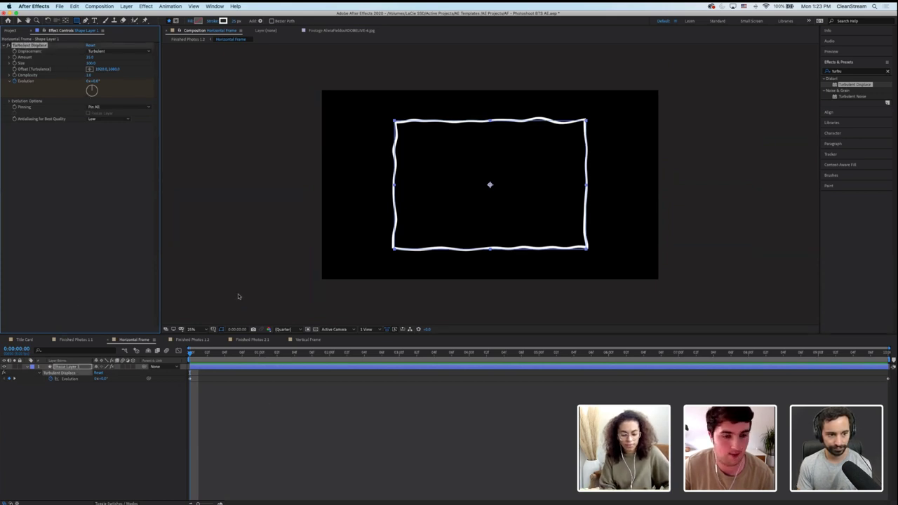
pyautogui.click(315, 340)
pyautogui.click(69, 367)
pyautogui.press('cmd+v')
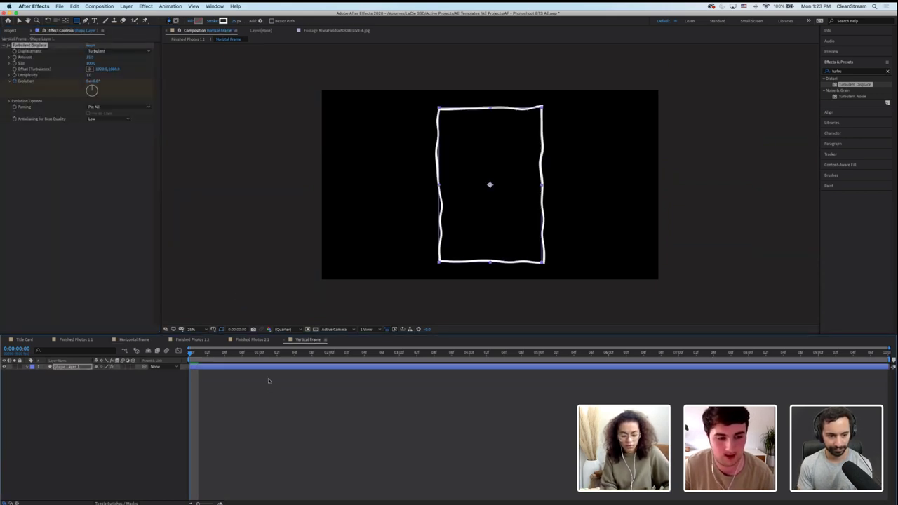
pyautogui.click(269, 386)
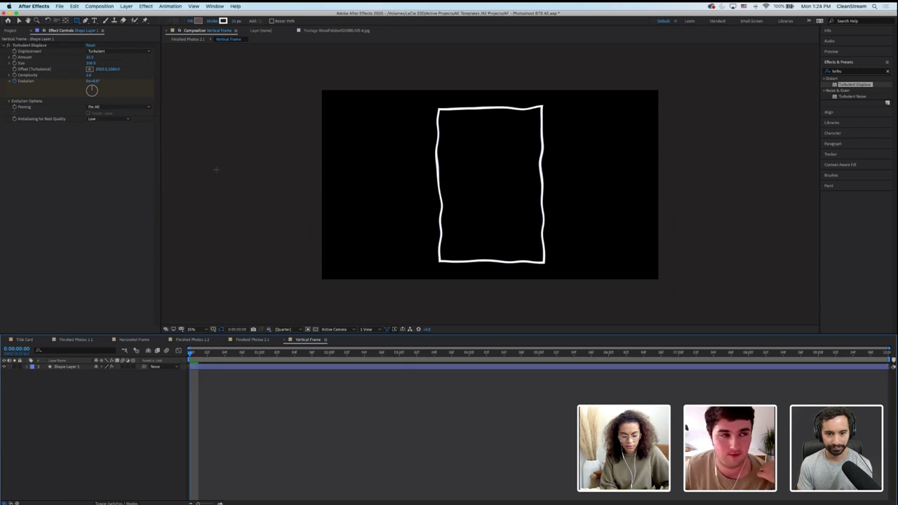
pyautogui.click(254, 340)
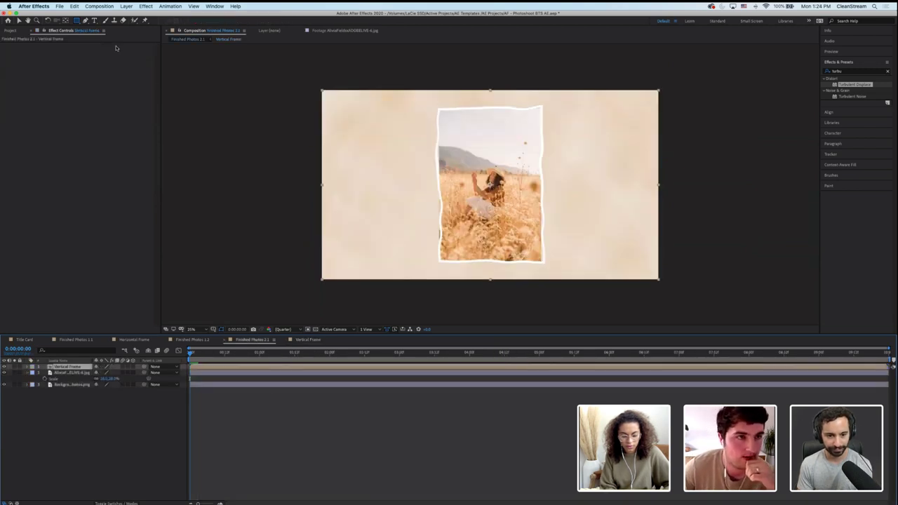
# Review the Finished Photos 2.1 composition settings unchanged and preview the wavy frame
pyautogui.click(99, 5)
pyautogui.click(119, 28)
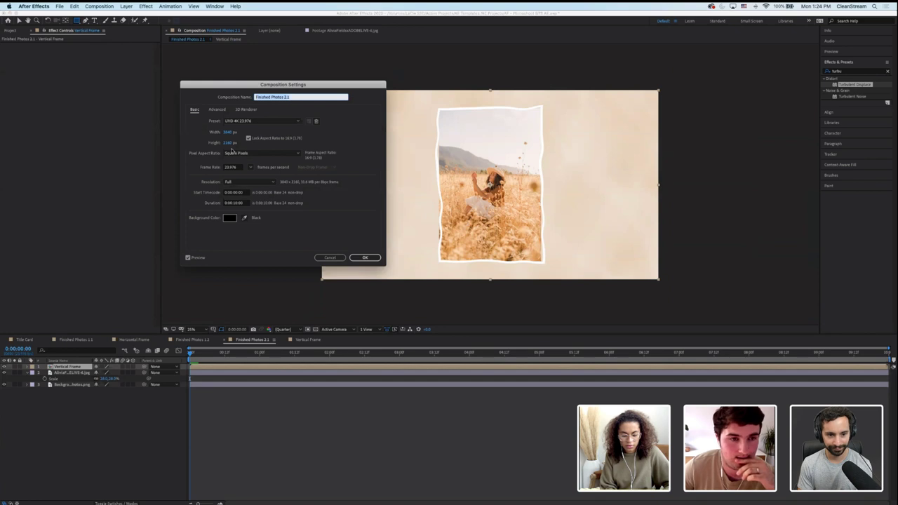
pyautogui.click(330, 258)
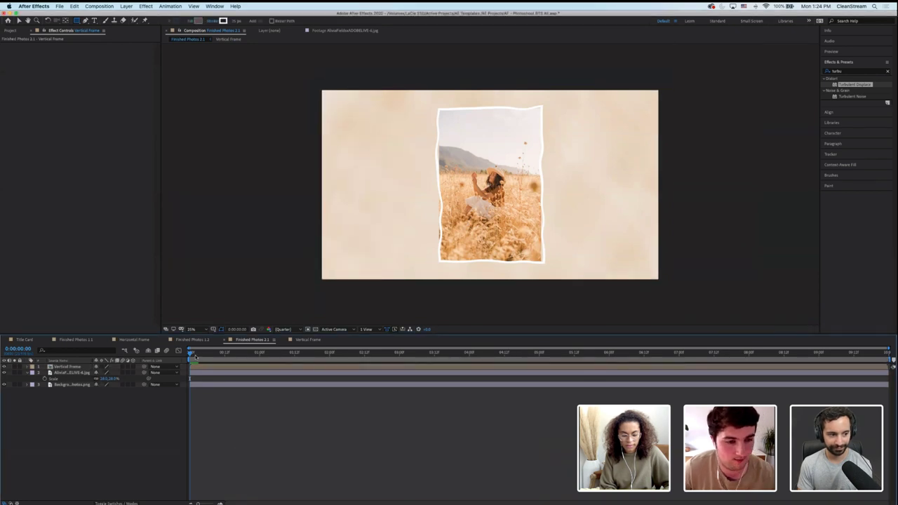
pyautogui.press('space')
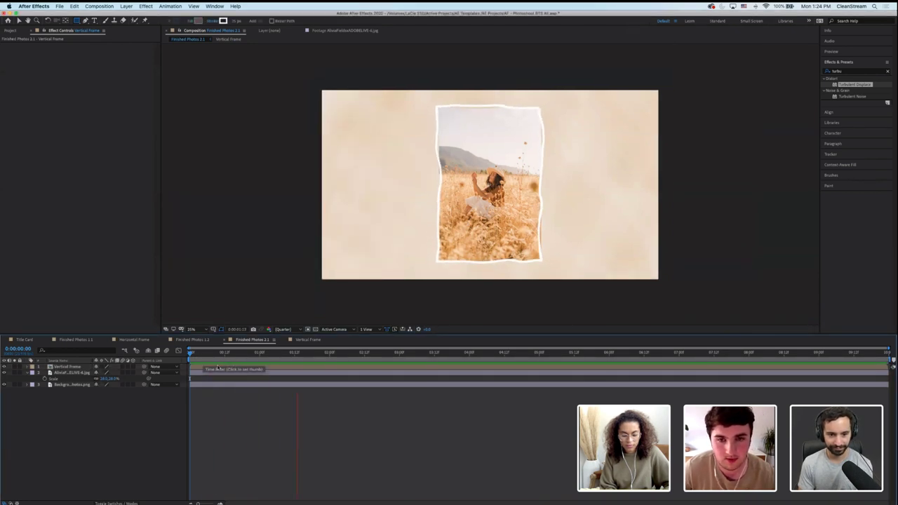
pyautogui.press('space')
# Set the photo layer's scale to 27%
pyautogui.click(74, 373)
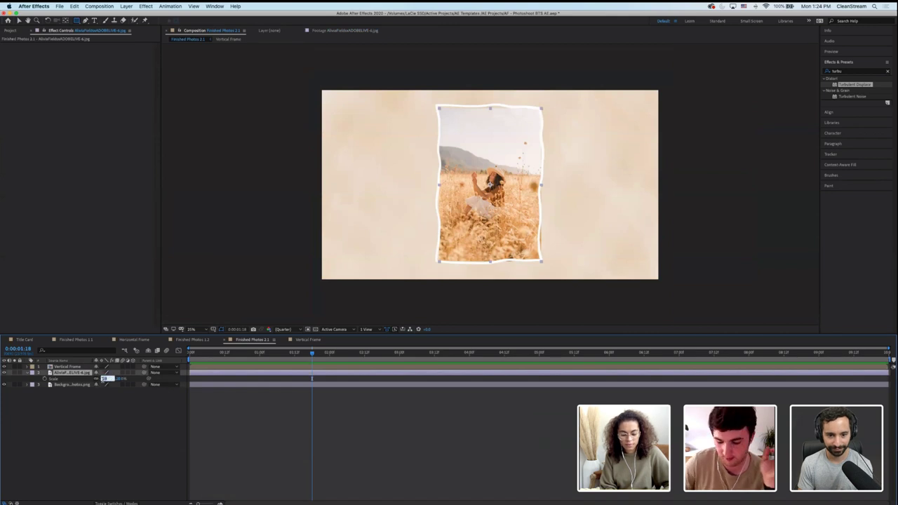
pyautogui.press('Return')
pyautogui.click(393, 437)
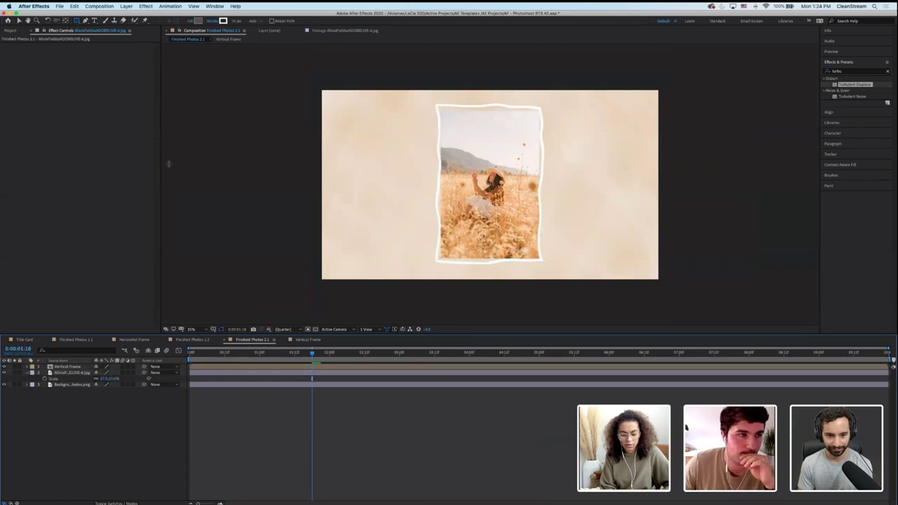
# Move the Vertical Frame comp into place in the Project panel
pyautogui.click(10, 30)
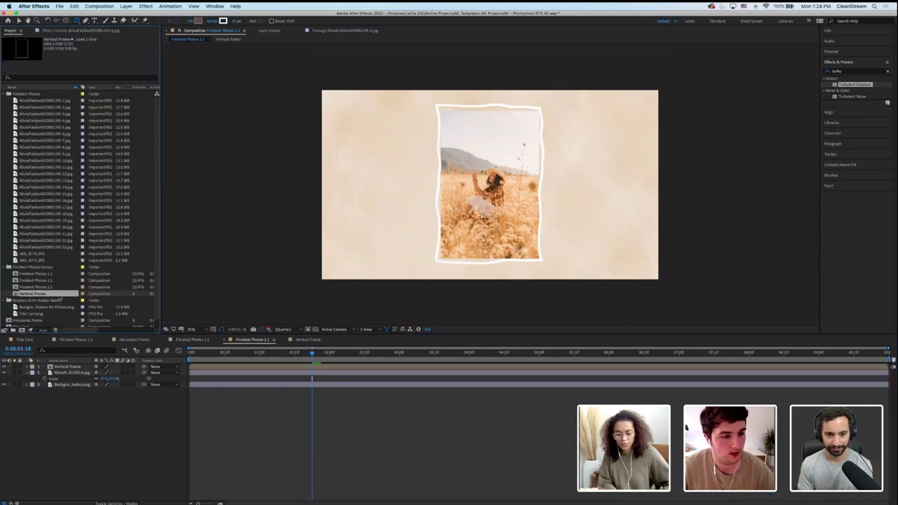
pyautogui.moveTo(60, 298); pyautogui.dragTo(42, 321)
pyautogui.click(43, 280)
# In Premiere Pro, place Finished Photos 1.2 on track V3 and Finished Photos 2.1 on V4
pyautogui.press('super+Tab')
pyautogui.moveTo(25, 280); pyautogui.dragTo(58, 110)
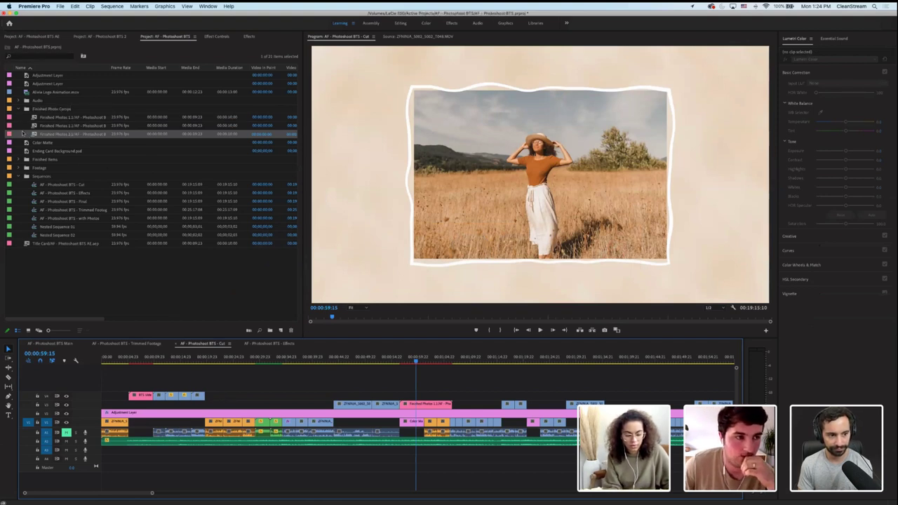
pyautogui.click(38, 118)
pyautogui.keyDown('shift'); pyautogui.click(78, 134); pyautogui.keyUp('shift')
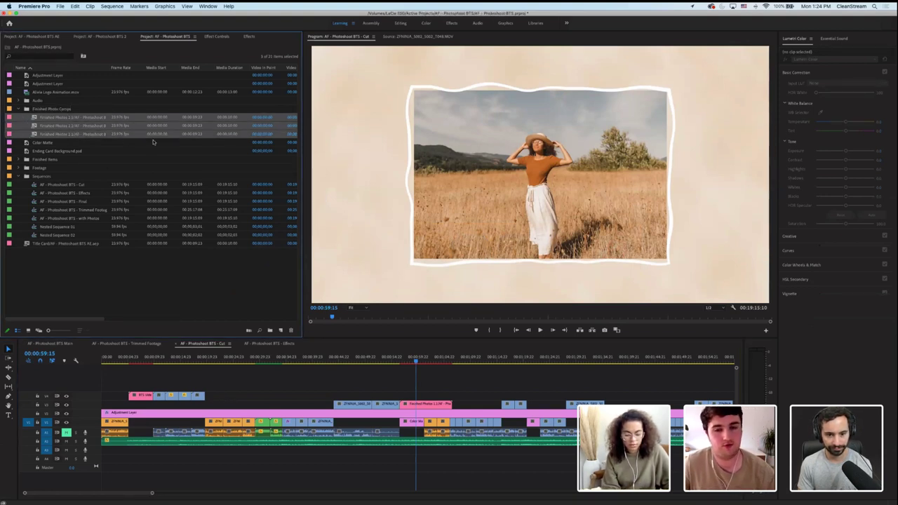
pyautogui.click(77, 126)
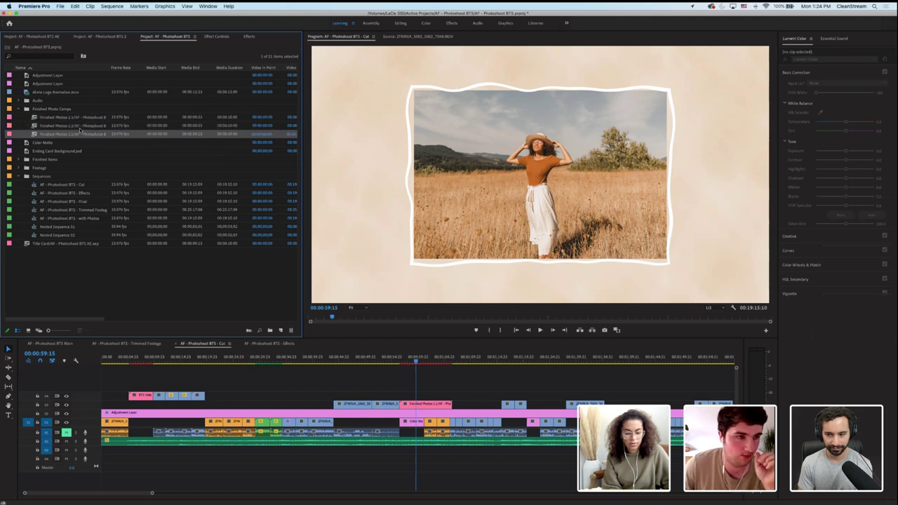
pyautogui.moveTo(573, 378); pyautogui.dragTo(404, 402)
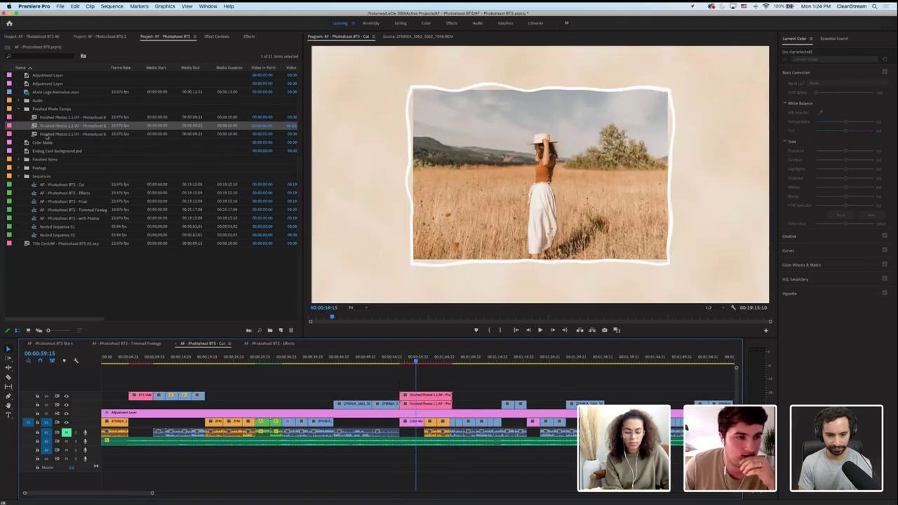
pyautogui.moveTo(46, 137); pyautogui.dragTo(405, 362)
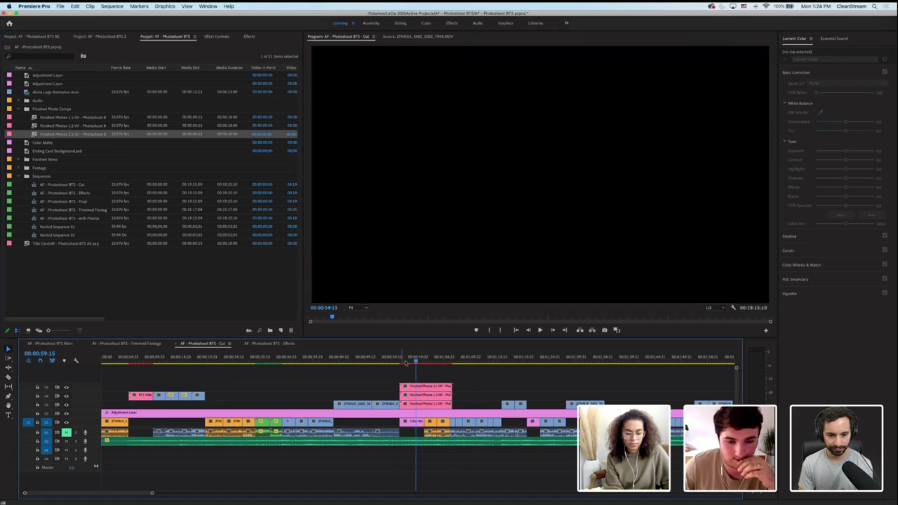
# Review the stacked clips, move to 00:00:57:14, and trim the V2 clip to start later
pyautogui.click(399, 362)
pyautogui.press('=')
pyautogui.press('=')
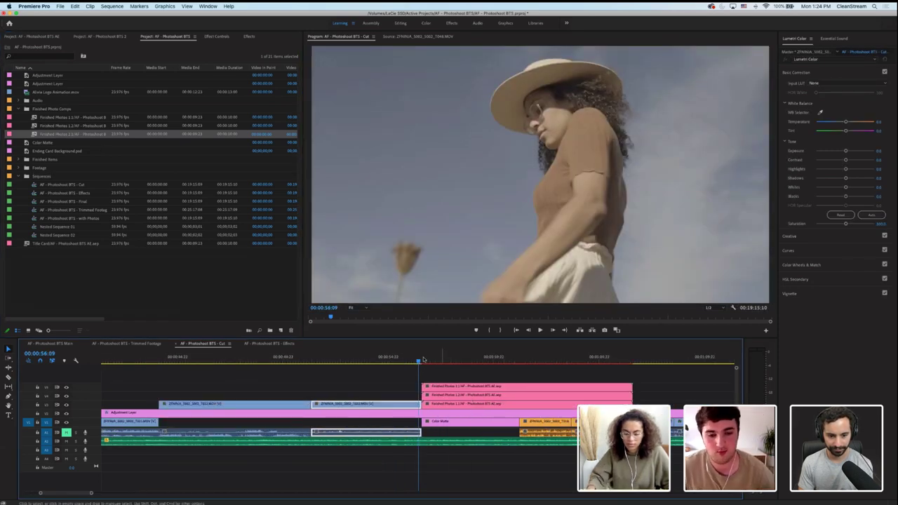
pyautogui.click(423, 361)
pyautogui.press('space')
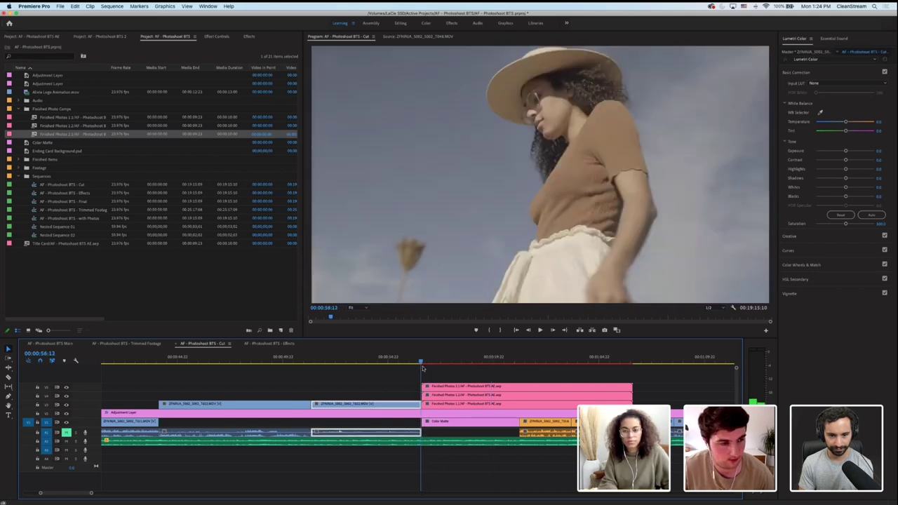
pyautogui.moveTo(422, 368)
pyautogui.mouseDown()
pyautogui.moveTo(518, 370)
pyautogui.moveTo(423, 383)
pyautogui.mouseUp()
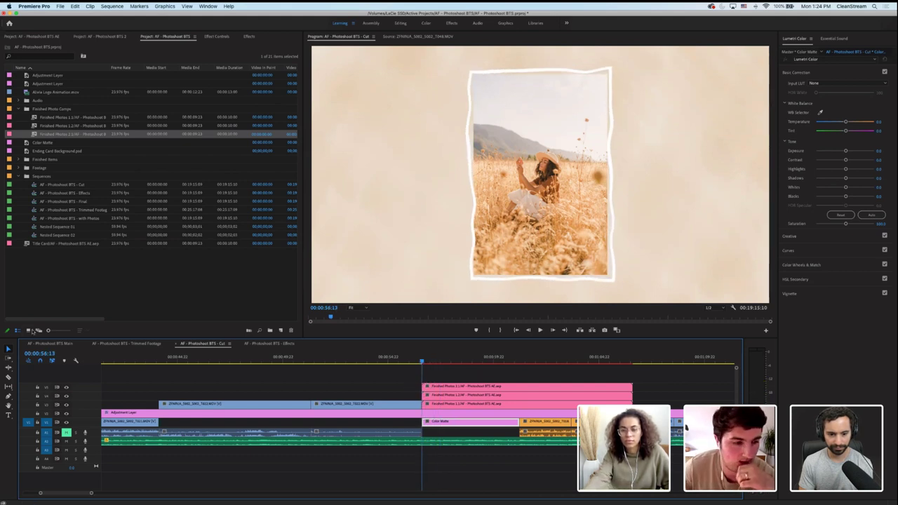
pyautogui.press('Right')
pyautogui.click(48, 352)
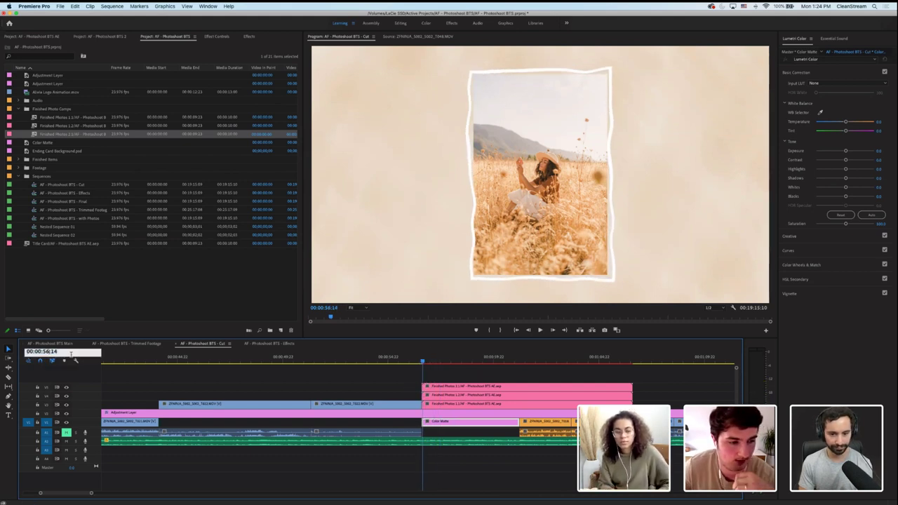
pyautogui.press('Return')
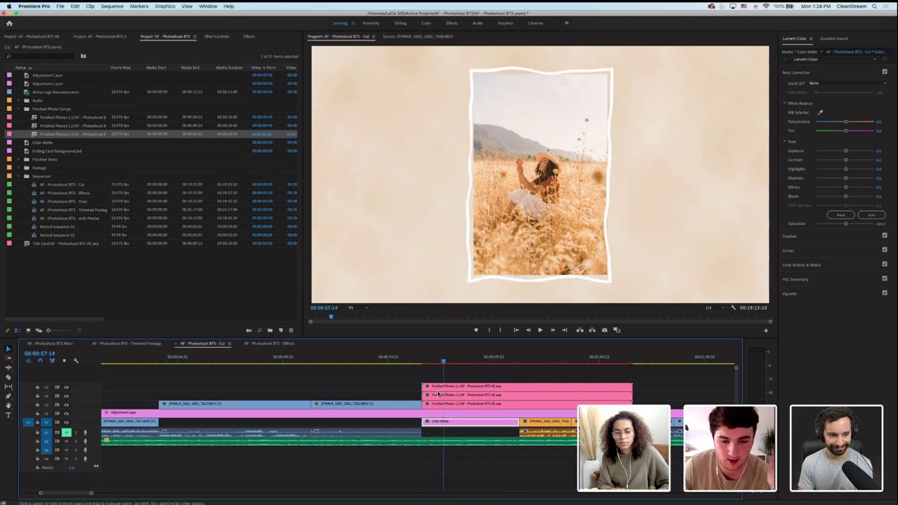
pyautogui.moveTo(426, 396); pyautogui.dragTo(466, 387)
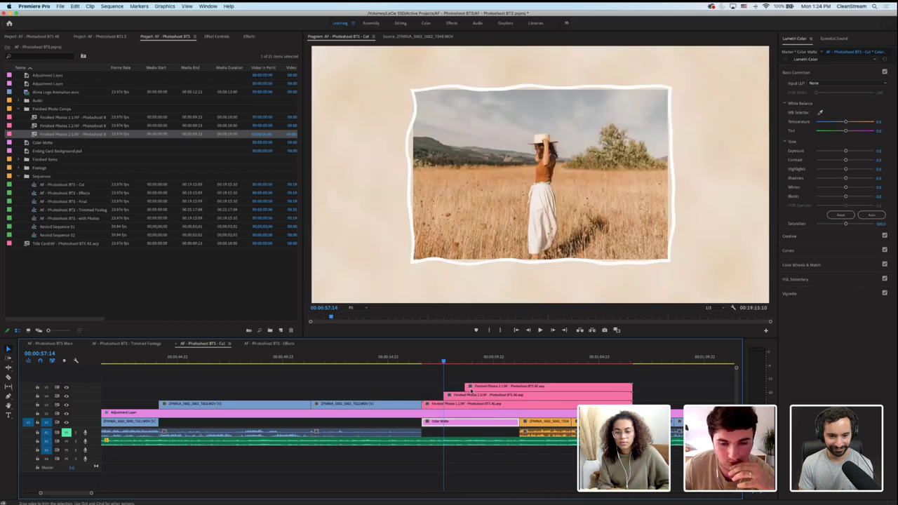
# Play the staggered photos, then trim the stacked Finished Photos comp clips shorter
pyautogui.click(421, 361)
pyautogui.press('space')
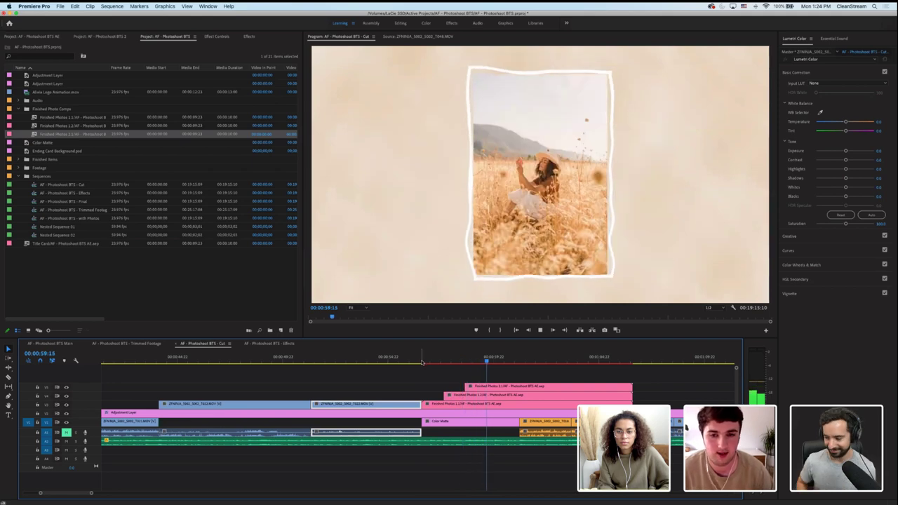
pyautogui.moveTo(609, 372); pyautogui.dragTo(460, 395)
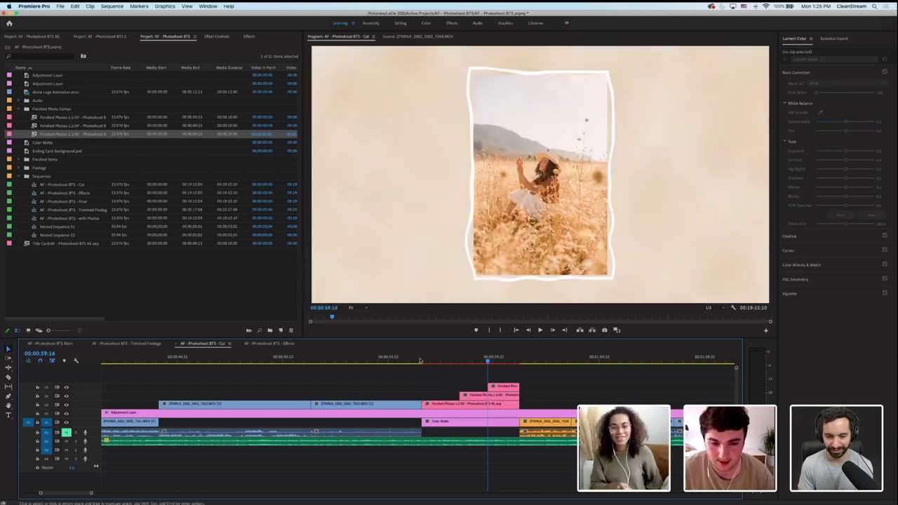
pyautogui.press('Up')
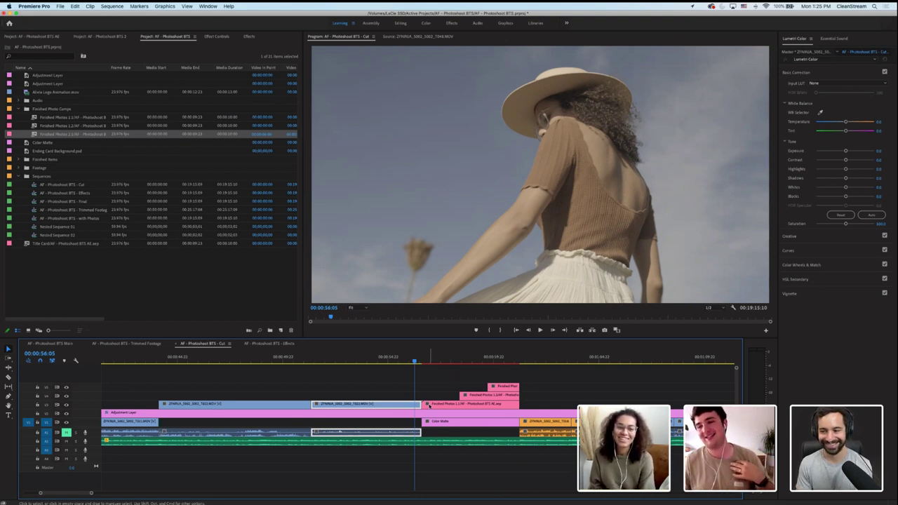
pyautogui.click(437, 381)
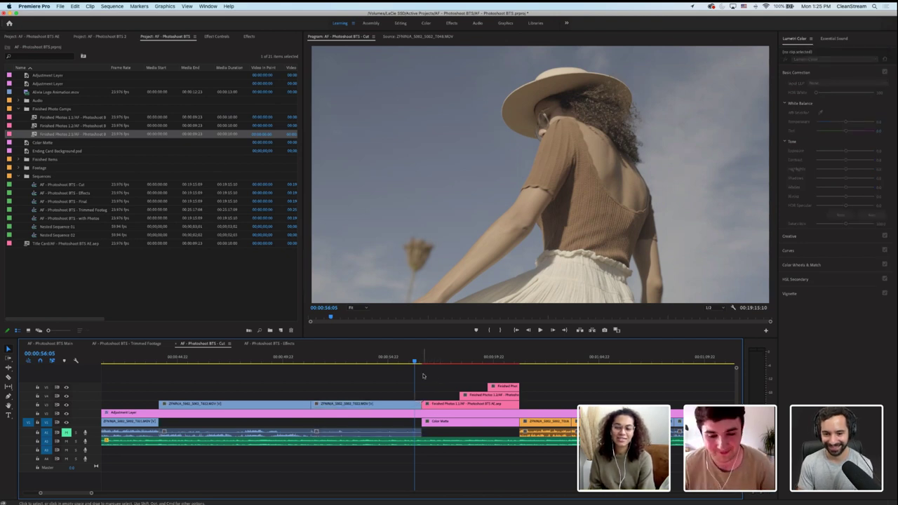
# Zoom out to the whole sequence and play it back from about 00:00:31
pyautogui.press('space')
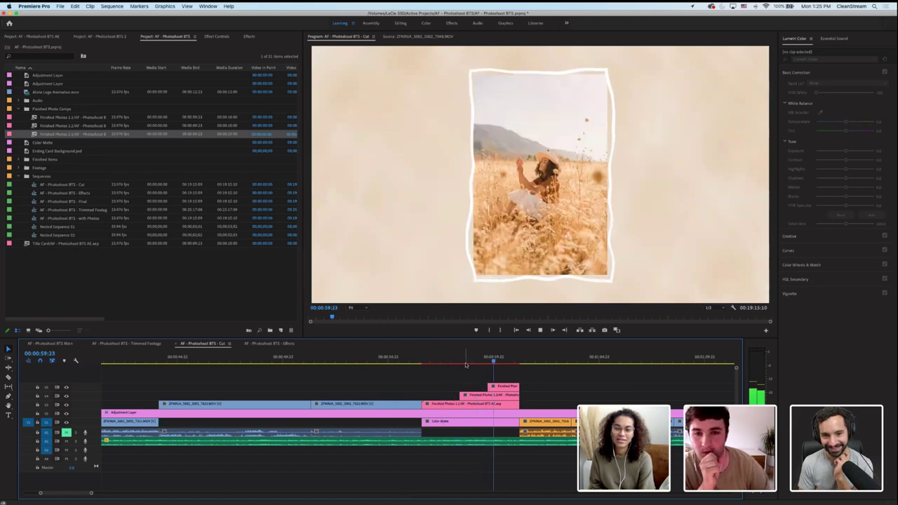
pyautogui.press('space')
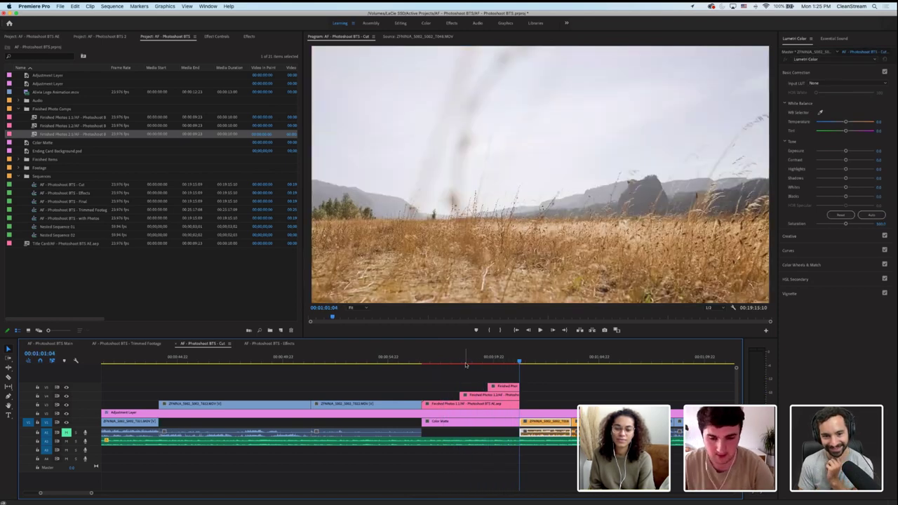
pyautogui.press('-')
pyautogui.press('-')
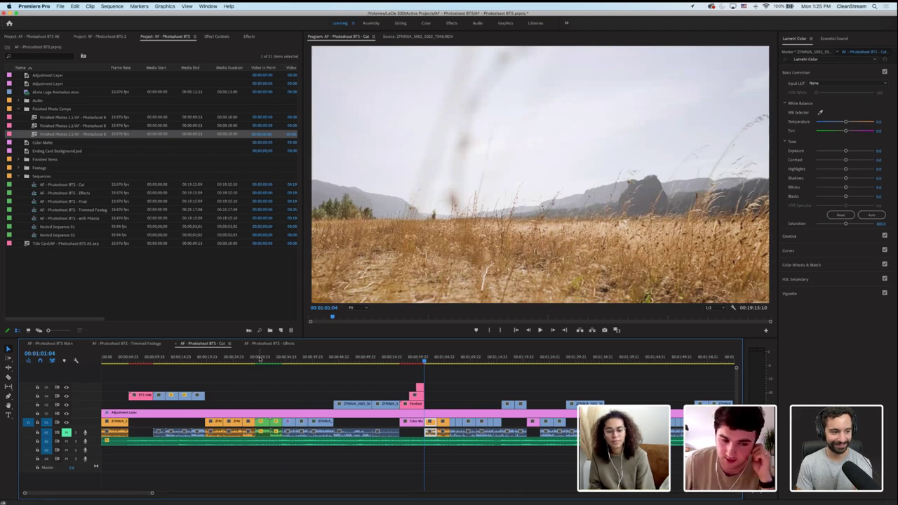
pyautogui.moveTo(260, 358); pyautogui.dragTo(268, 359)
pyautogui.press('space')
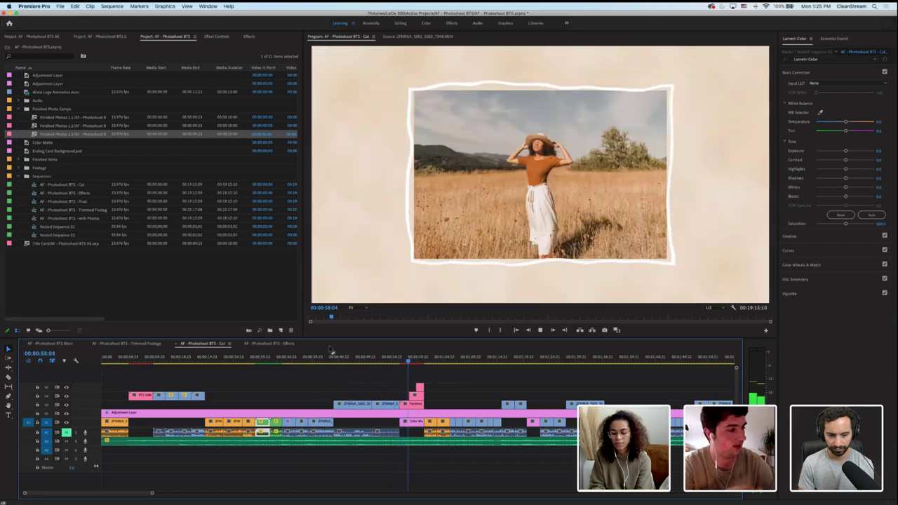
pyautogui.press('super+Tab')
pyautogui.press('super+Tab')
pyautogui.press('super+Tab')
pyautogui.press('super+Tab')
pyautogui.press('super+Tab')
pyautogui.press('super+Tab')
pyautogui.press('super+Tab')
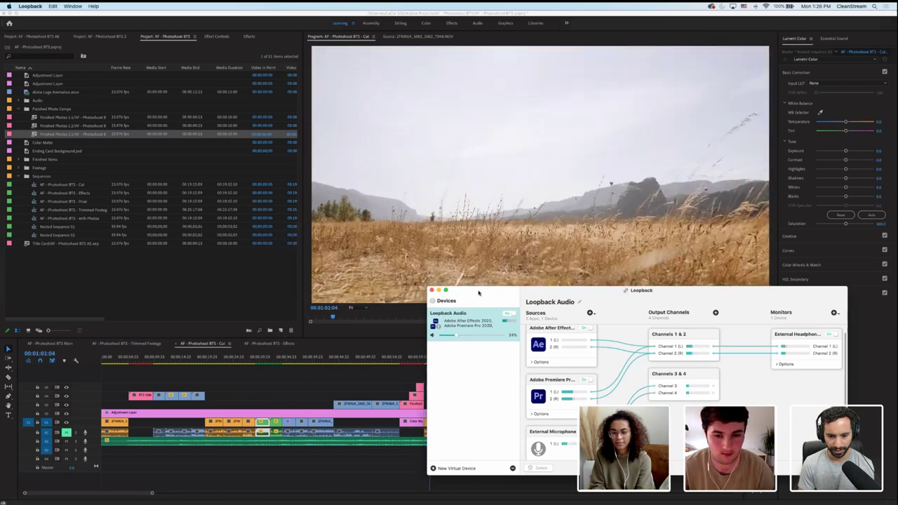
pyautogui.moveTo(702, 290); pyautogui.dragTo(28, 243)
pyautogui.press('super+h')
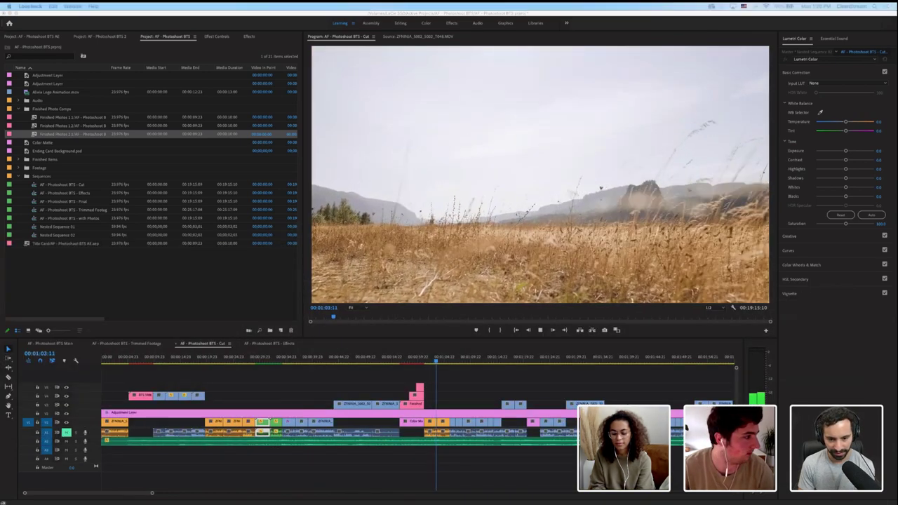
pyautogui.click(453, 381)
pyautogui.press('space')
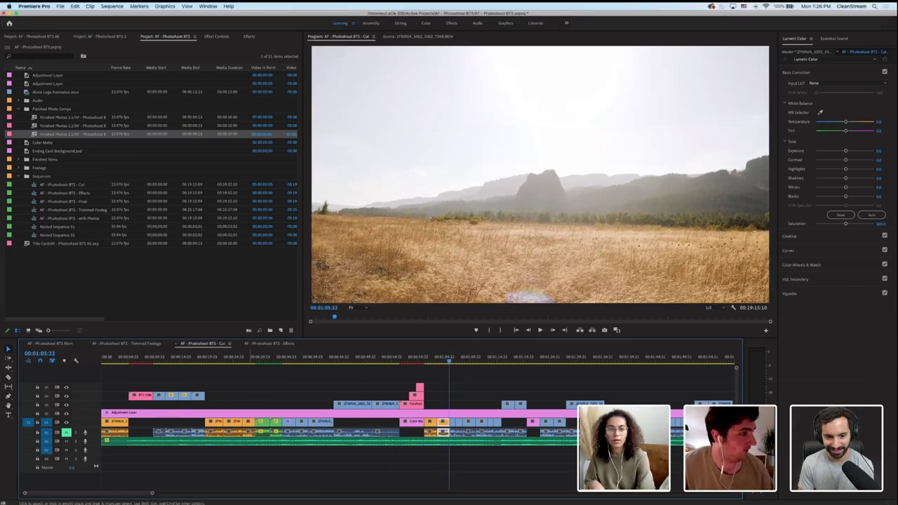
pyautogui.press('super+Tab')
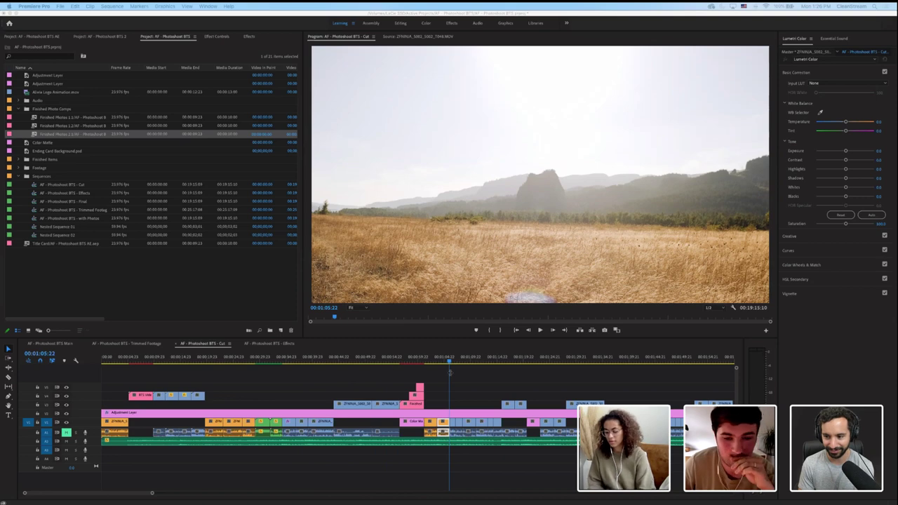
pyautogui.click(450, 373)
pyautogui.click(415, 360)
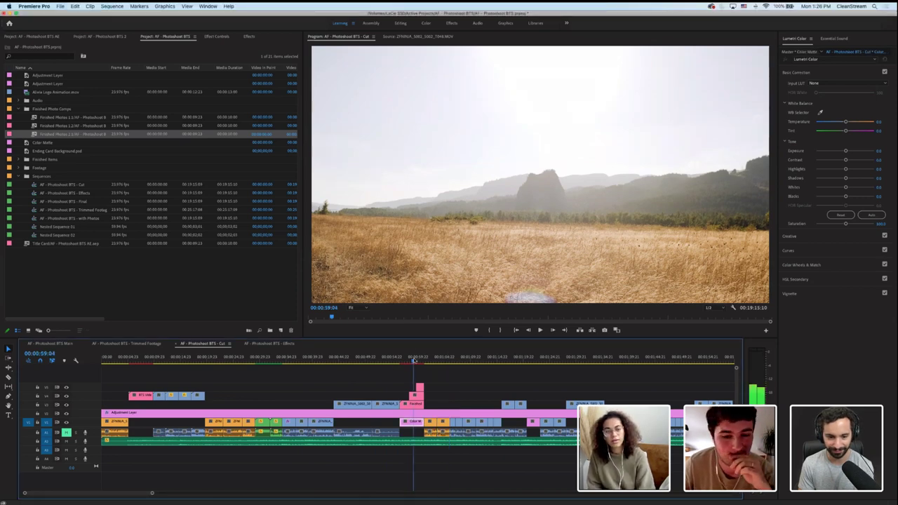
pyautogui.click(401, 360)
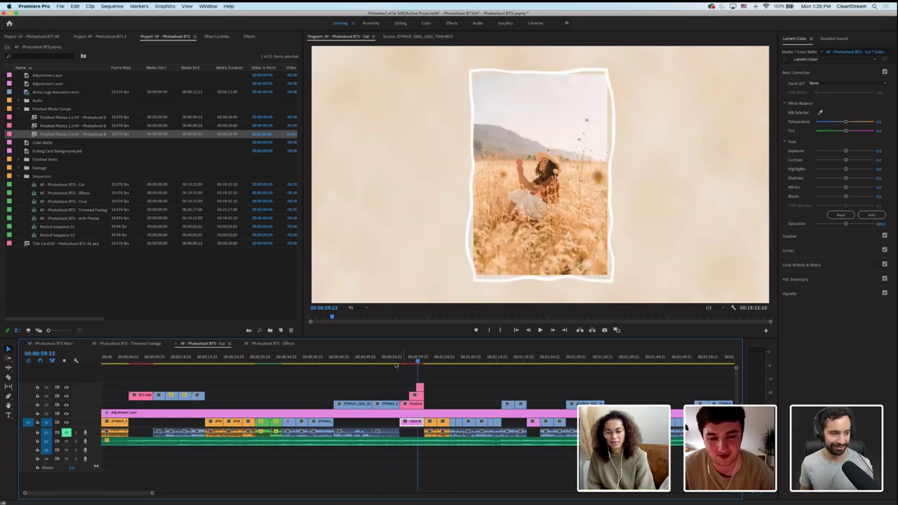
pyautogui.click(362, 360)
pyautogui.click(404, 376)
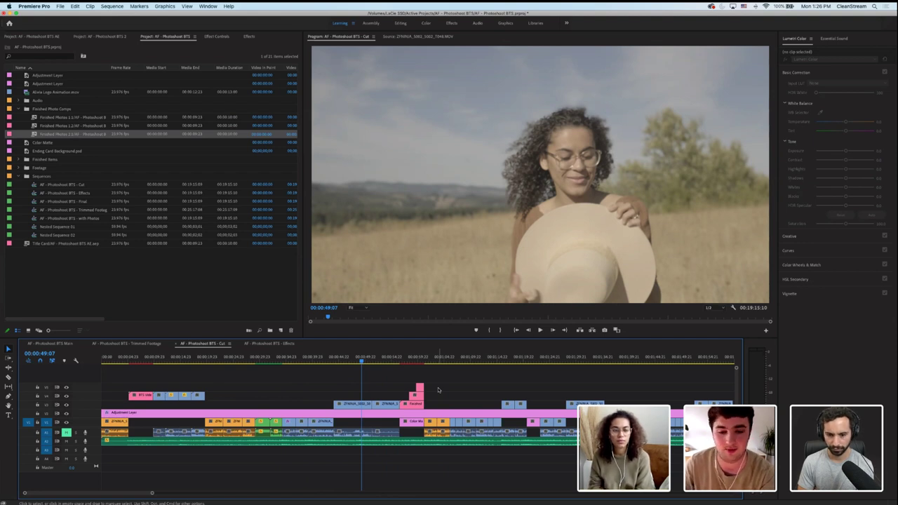
# Replace the ZFNINA_5002_T023 clip on V2 with a linked After Effects composition
pyautogui.press('=')
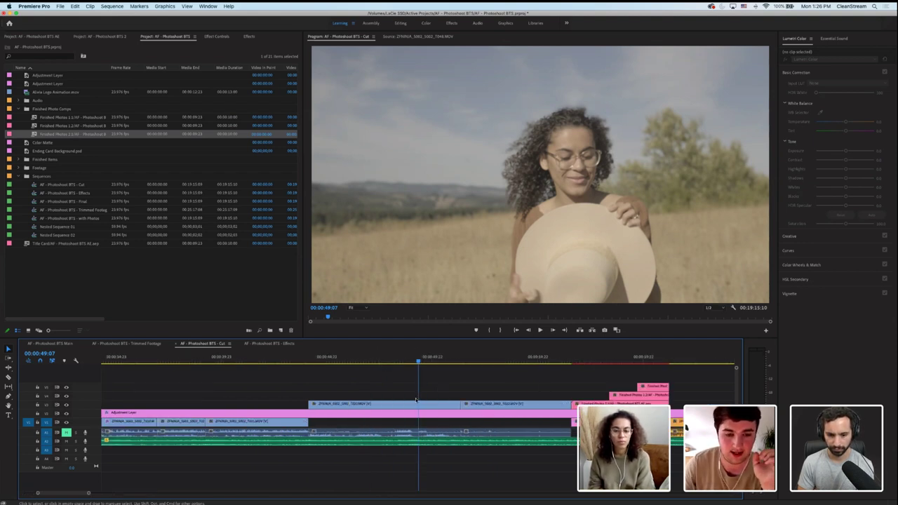
pyautogui.click(393, 405)
pyautogui.rightClick(394, 408)
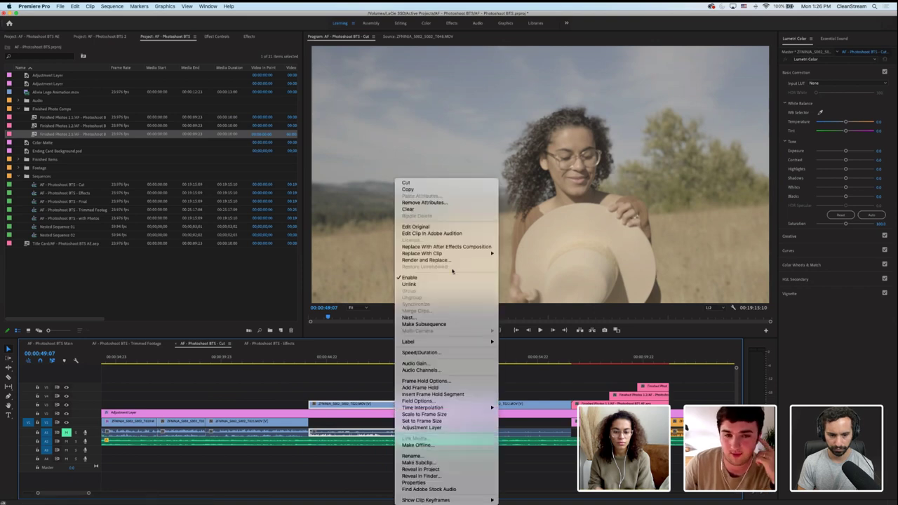
pyautogui.click(447, 246)
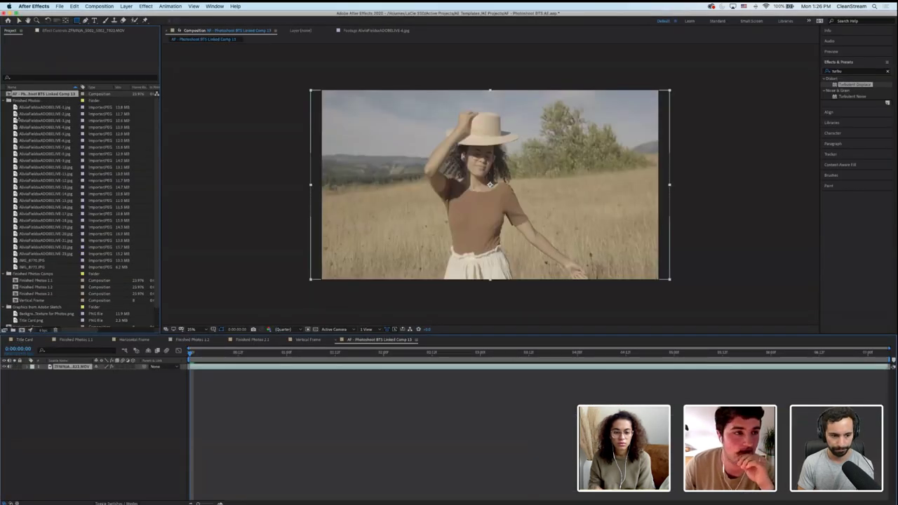
# Collapse the Finished Photos folder and preview the linked comp in After Effects
pyautogui.click(7, 100)
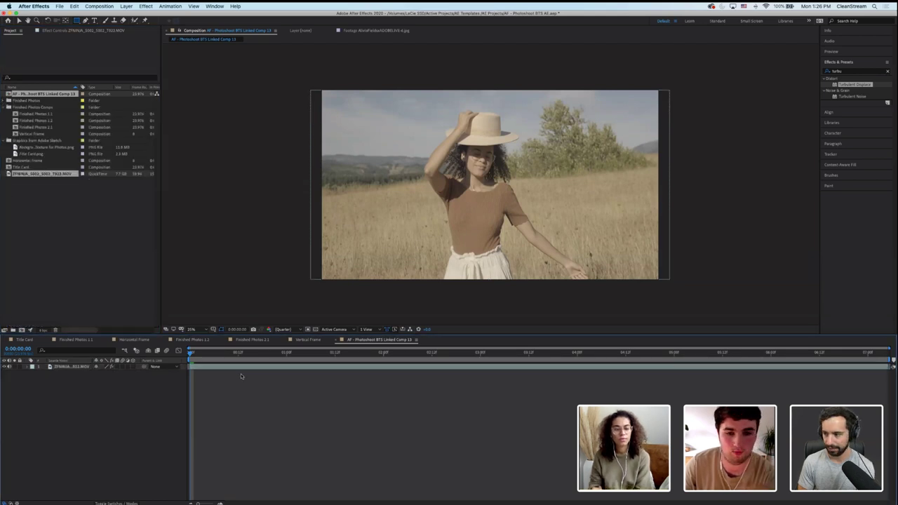
pyautogui.press('q')
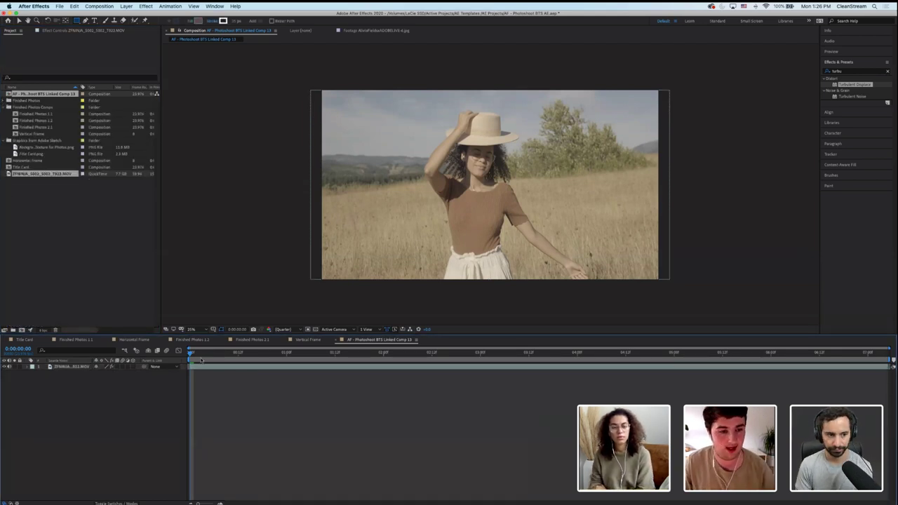
pyautogui.press('space')
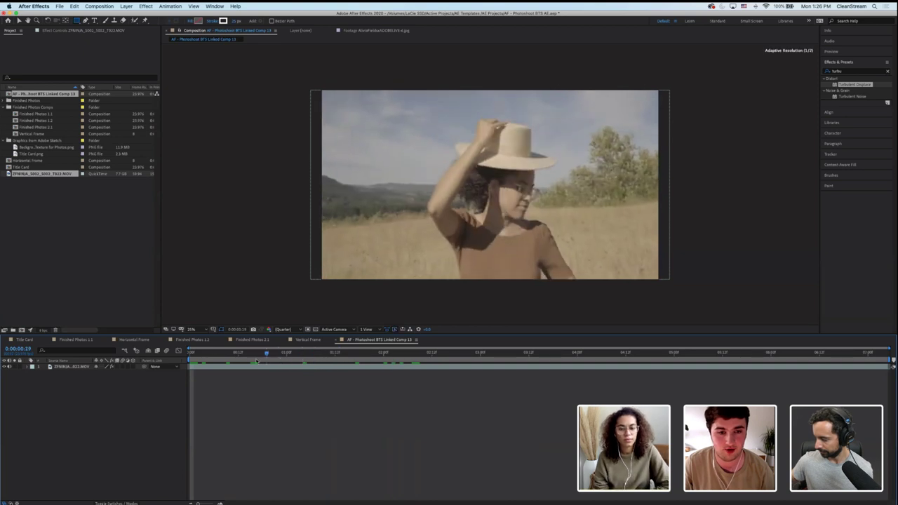
pyautogui.press('space')
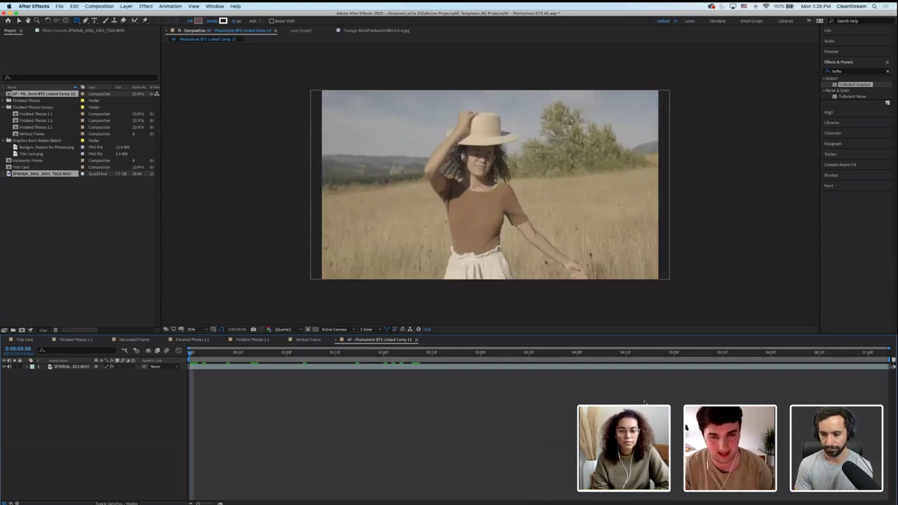
# Create a ViewFinder folder, move AF - Photoshoot BTS Linked Comp 13 into it, and return to Premiere Pro
pyautogui.click(67, 229)
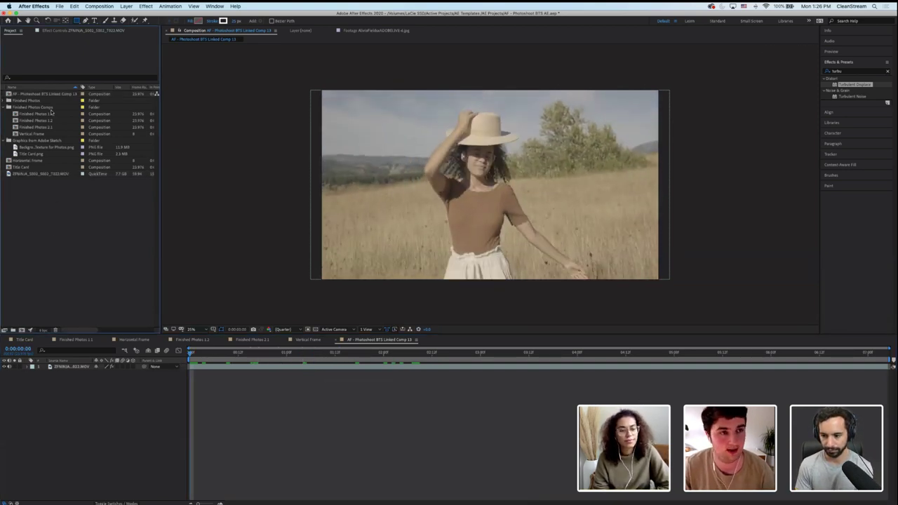
pyautogui.click(12, 330)
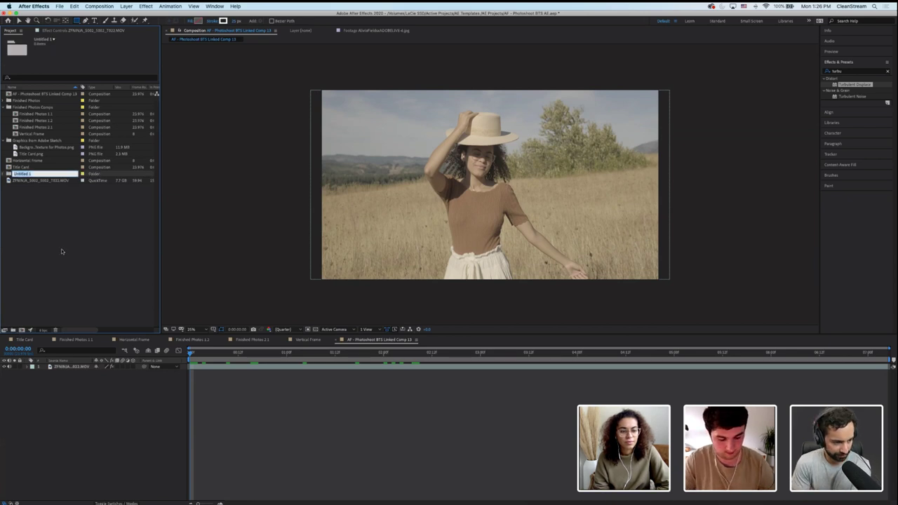
pyautogui.write('Visual')
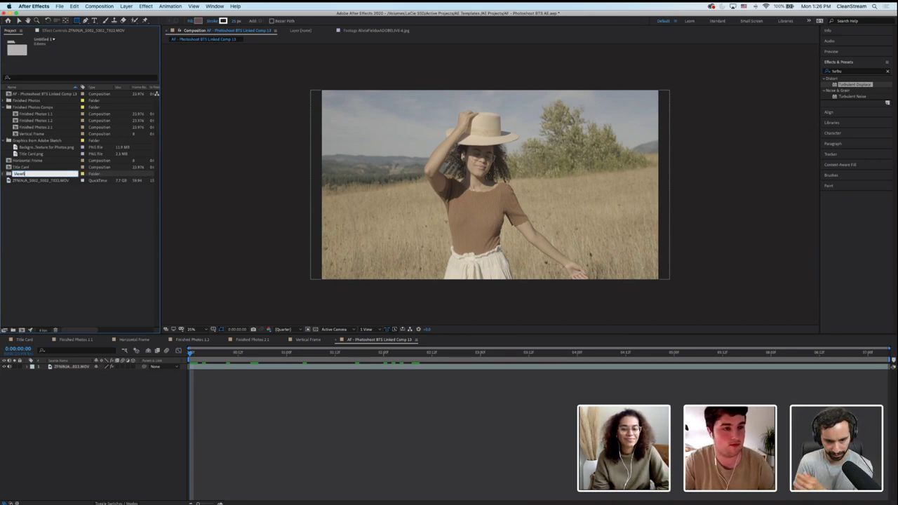
pyautogui.write('nder')
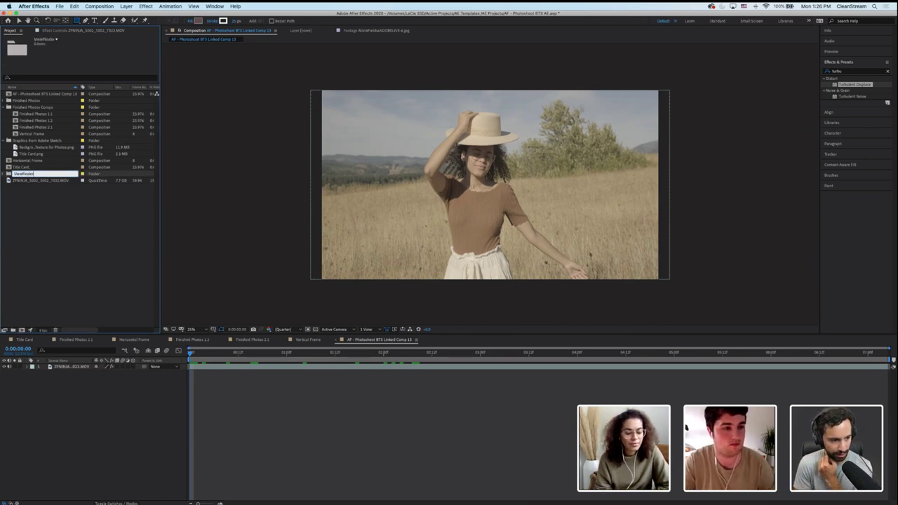
pyautogui.press('Return')
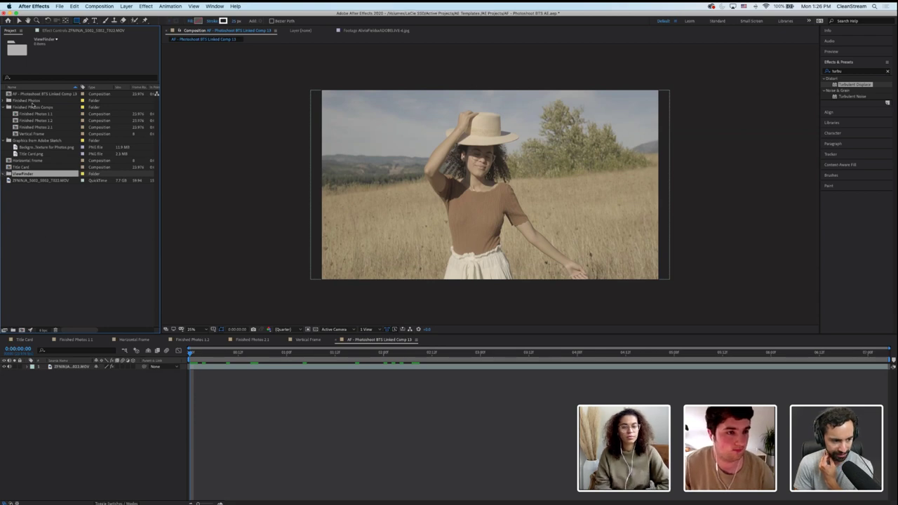
pyautogui.click(41, 95)
pyautogui.moveTo(40, 98); pyautogui.dragTo(28, 174)
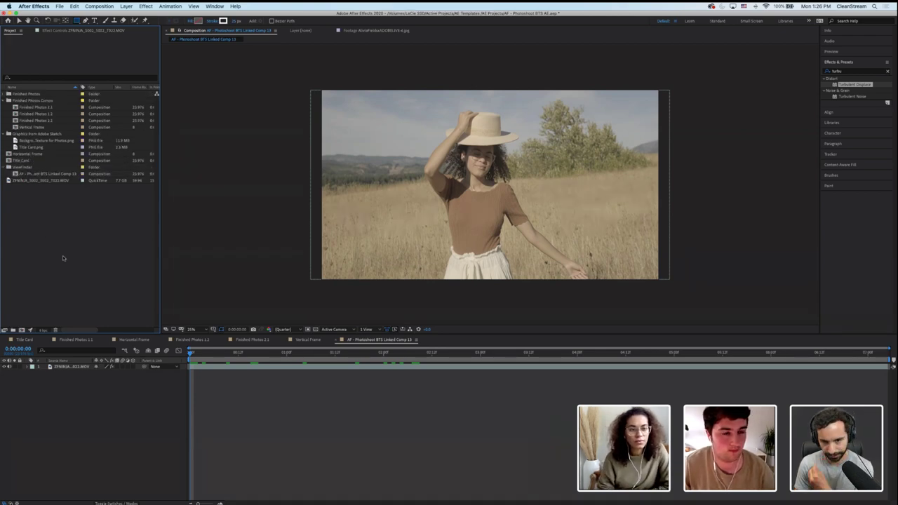
pyautogui.click(62, 256)
pyautogui.press('super+Tab')
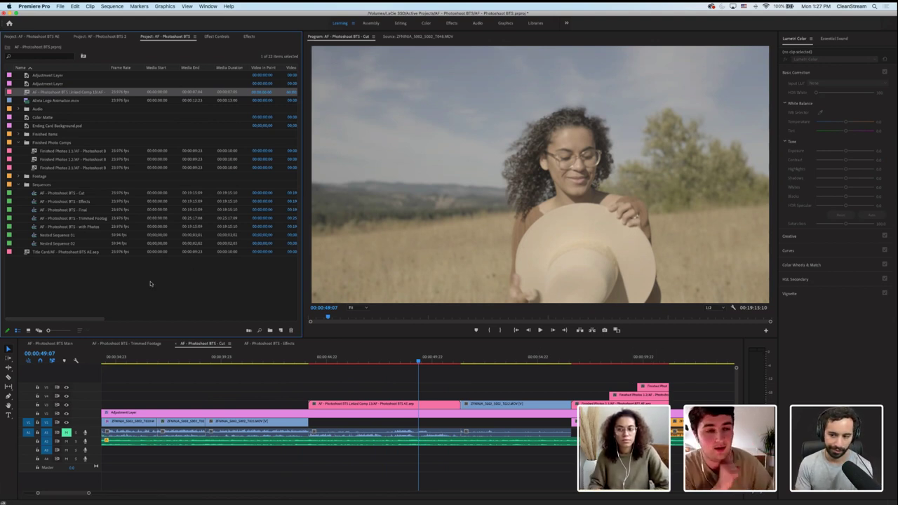
# Check the linked comp clip on V2 in Premiere Pro, then return to After Effects
pyautogui.press('super+Tab')
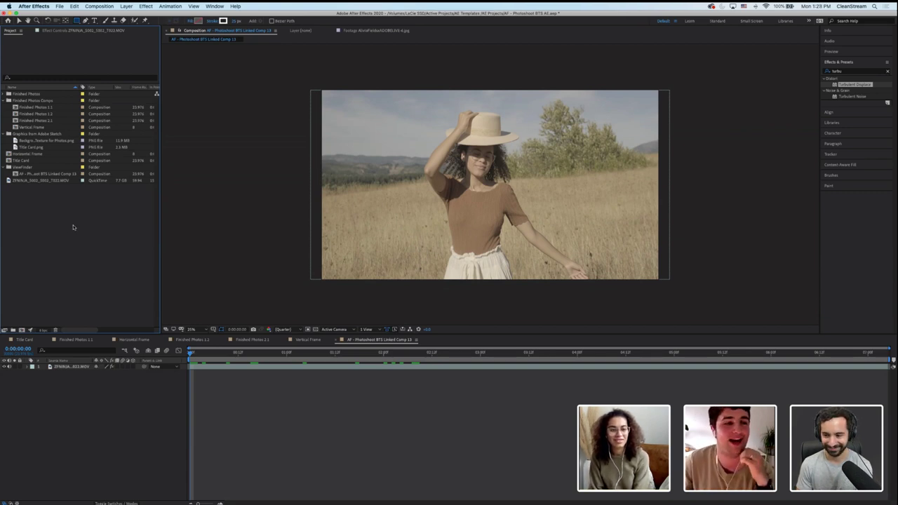
# Collapse the Finished Photos Comps, Graphics from Adobe Sketch and ViewFinder folders in the Project panel
pyautogui.click(8, 101)
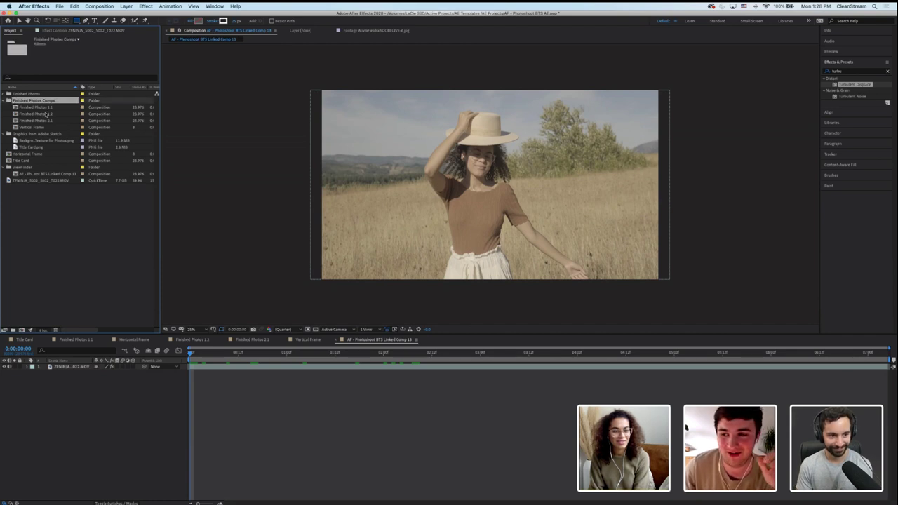
pyautogui.click(55, 219)
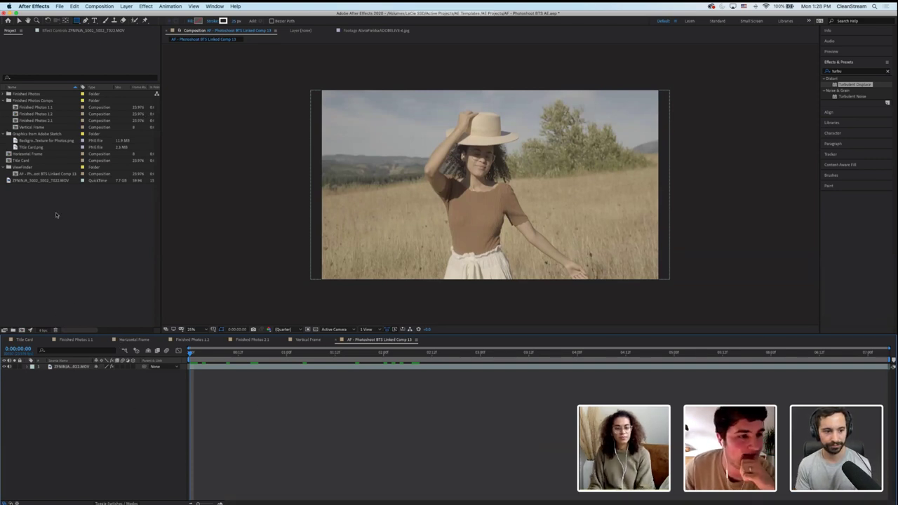
pyautogui.click(91, 284)
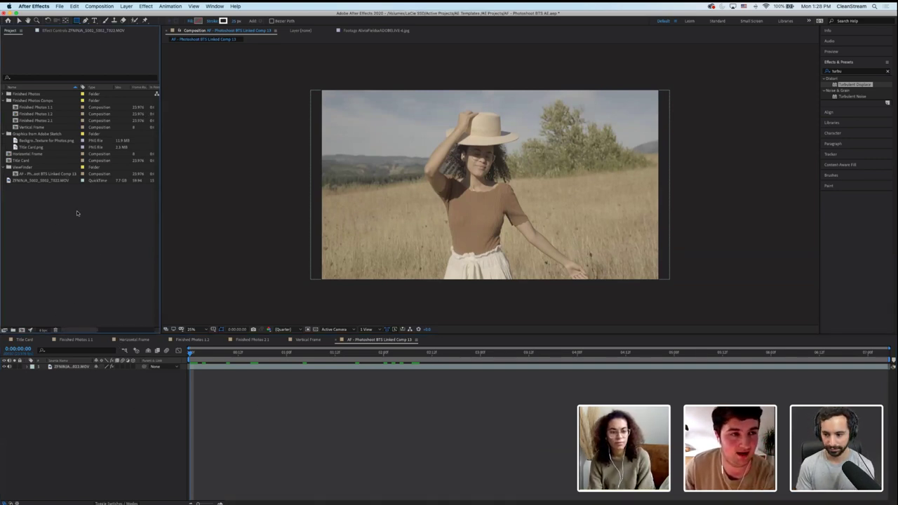
pyautogui.click(5, 101)
pyautogui.click(5, 107)
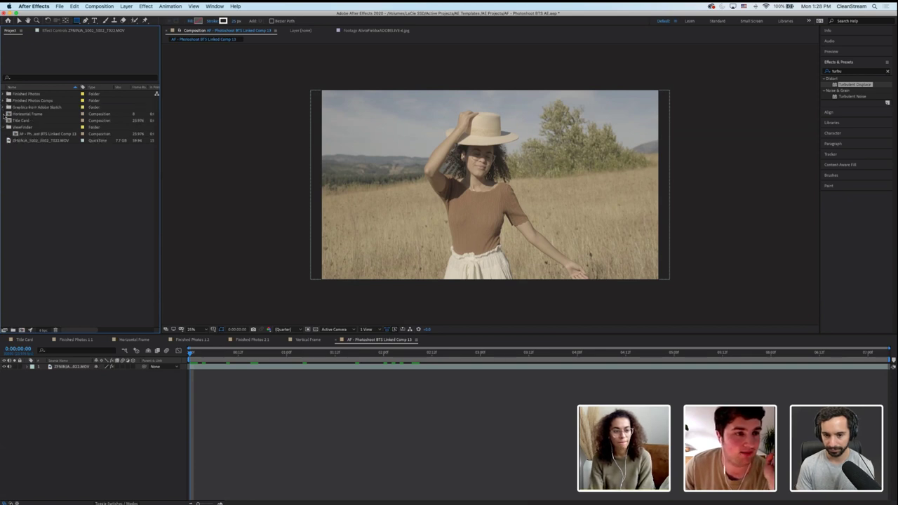
pyautogui.click(5, 127)
# Import Film Templates.aep from AE Templates > AE Projects and expand its folder
pyautogui.click(60, 6)
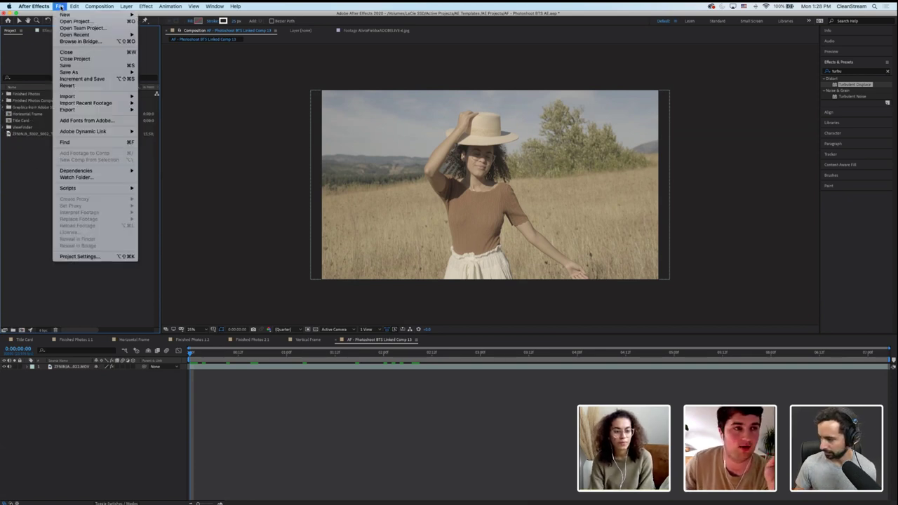
pyautogui.moveTo(70, 14)
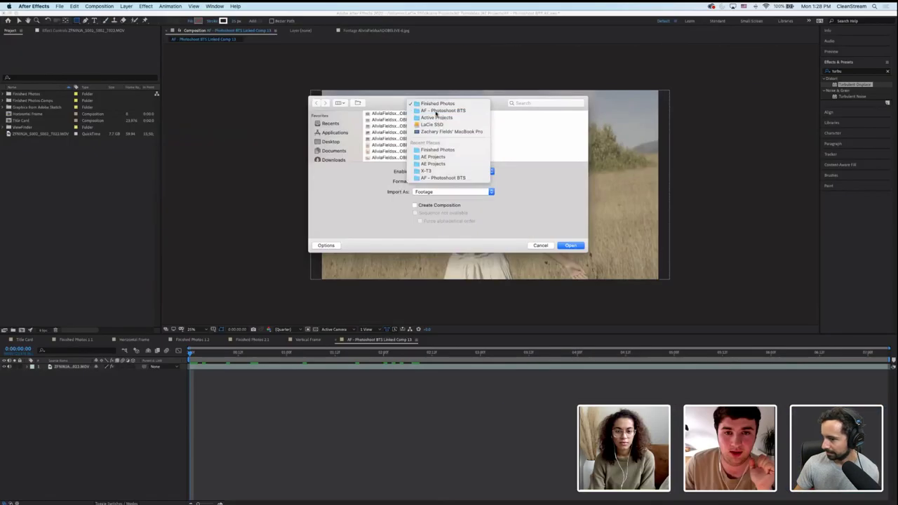
pyautogui.click(464, 158)
pyautogui.click(468, 126)
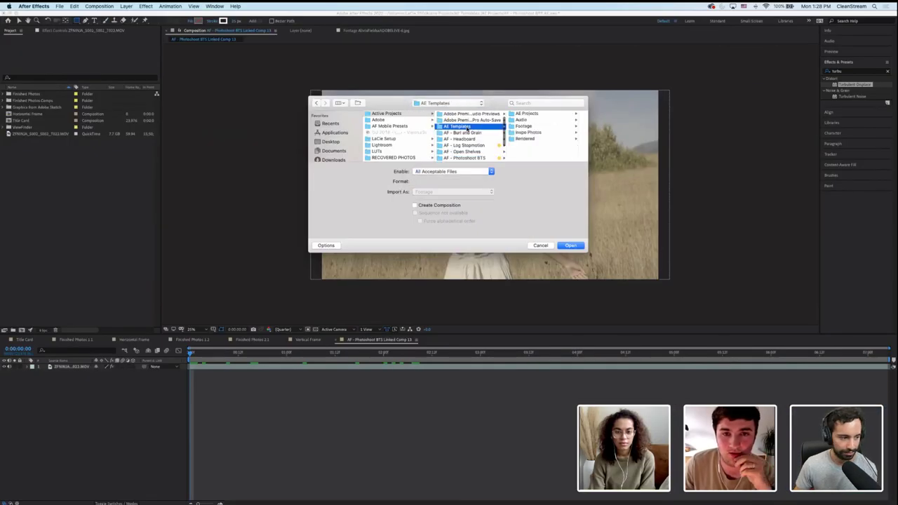
pyautogui.click(527, 114)
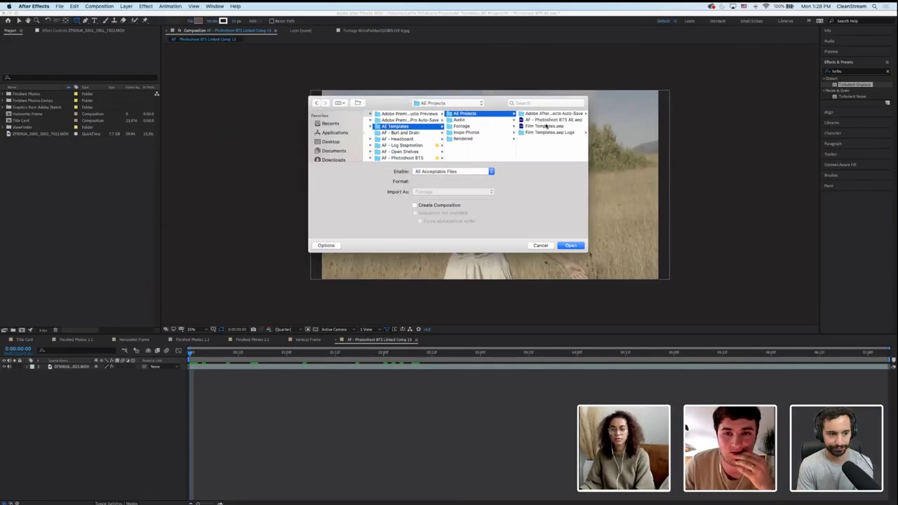
pyautogui.click(471, 127)
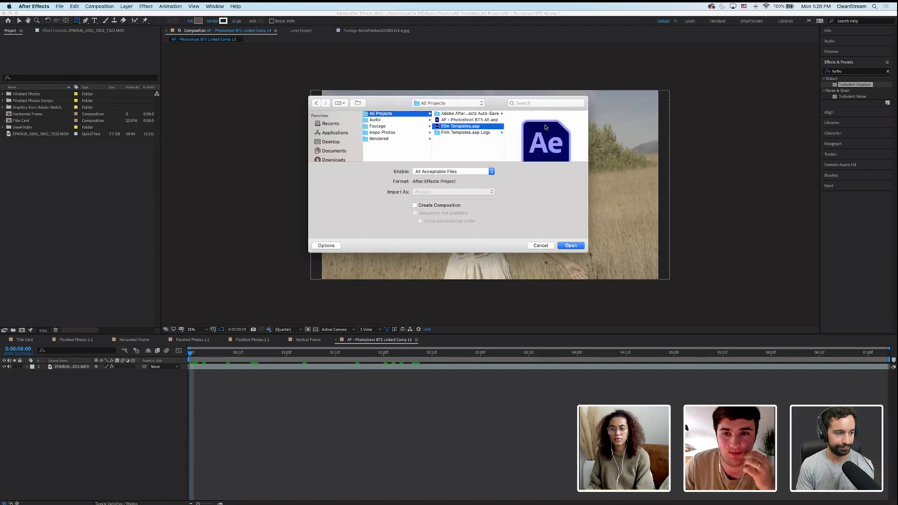
pyautogui.click(578, 246)
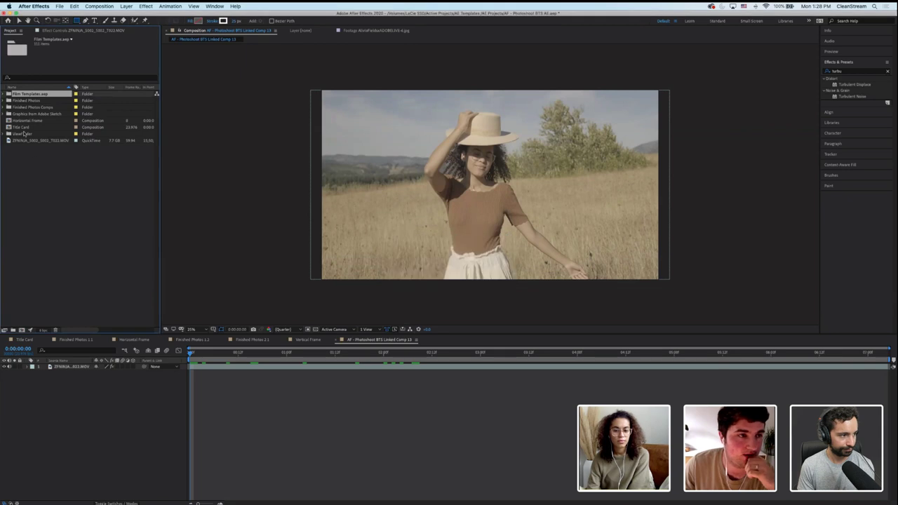
pyautogui.click(4, 93)
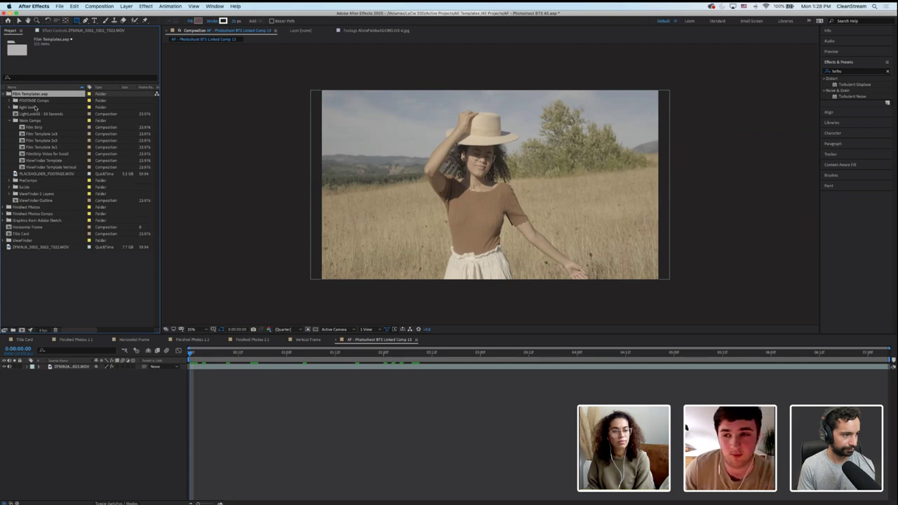
# Open the ViewFinder Outline and ViewFinder Template comps and play the camera move from the start
pyautogui.click(28, 200)
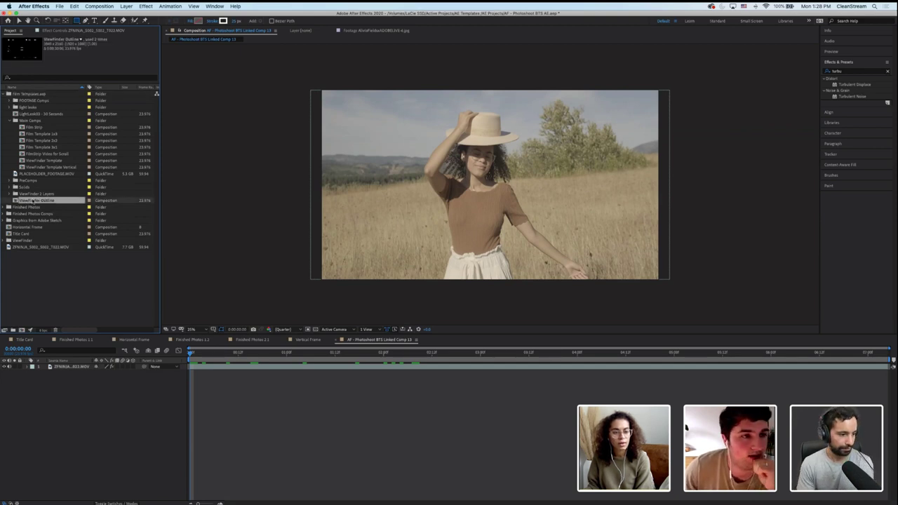
pyautogui.doubleClick(33, 201)
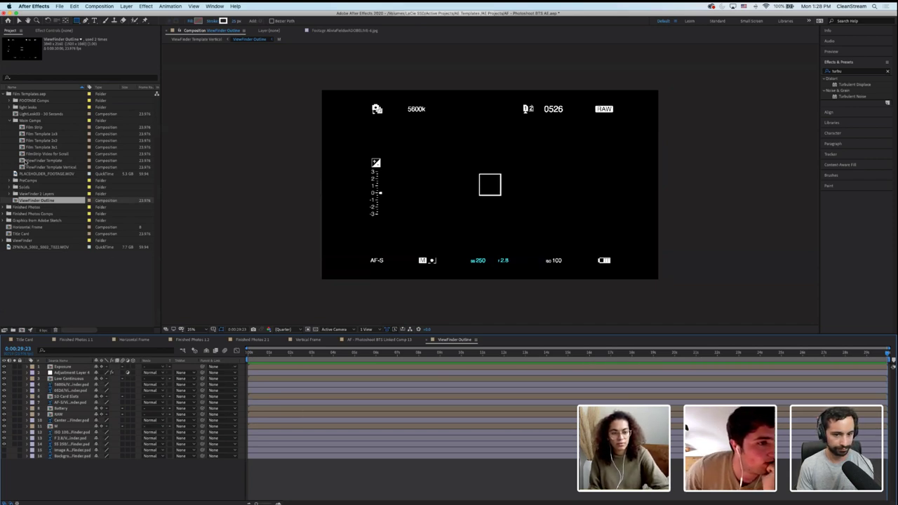
pyautogui.doubleClick(28, 160)
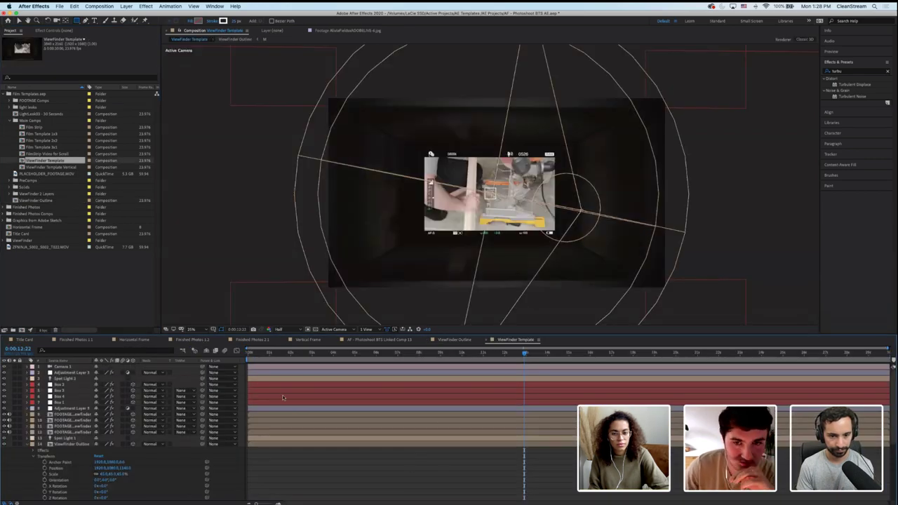
pyautogui.click(246, 354)
pyautogui.press('space')
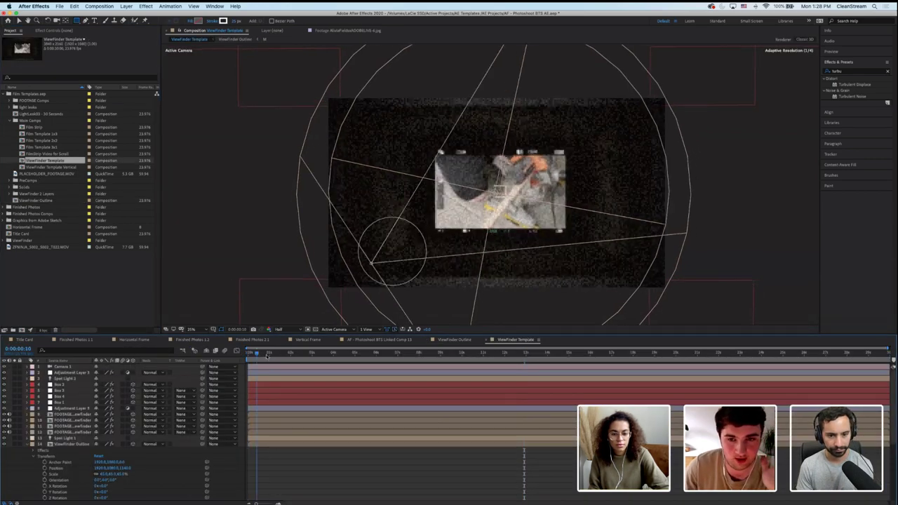
pyautogui.click(27, 447)
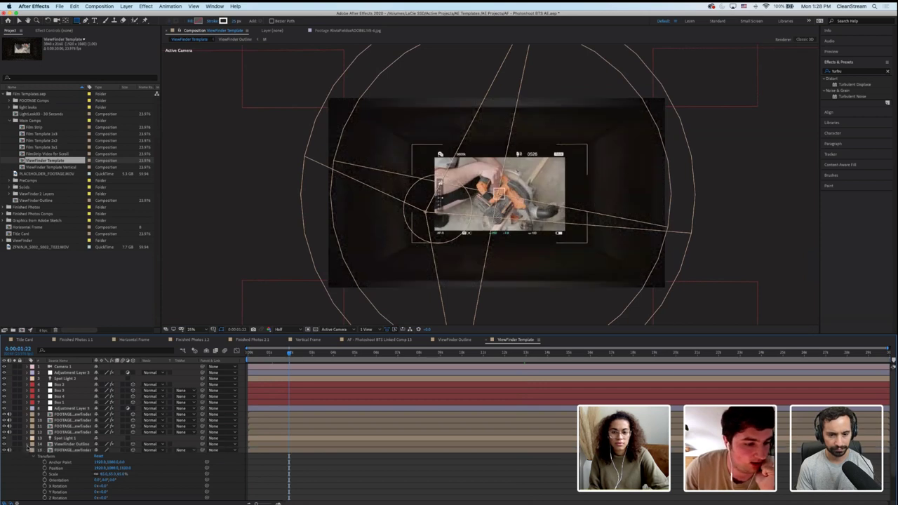
pyautogui.click(27, 450)
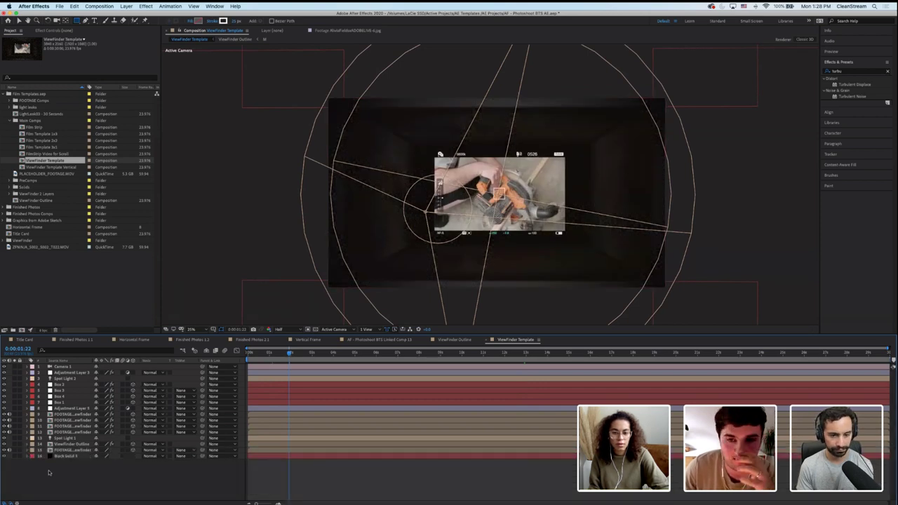
# Add a comp-sized rectangle shape layer, then delete it again
pyautogui.doubleClick(76, 20)
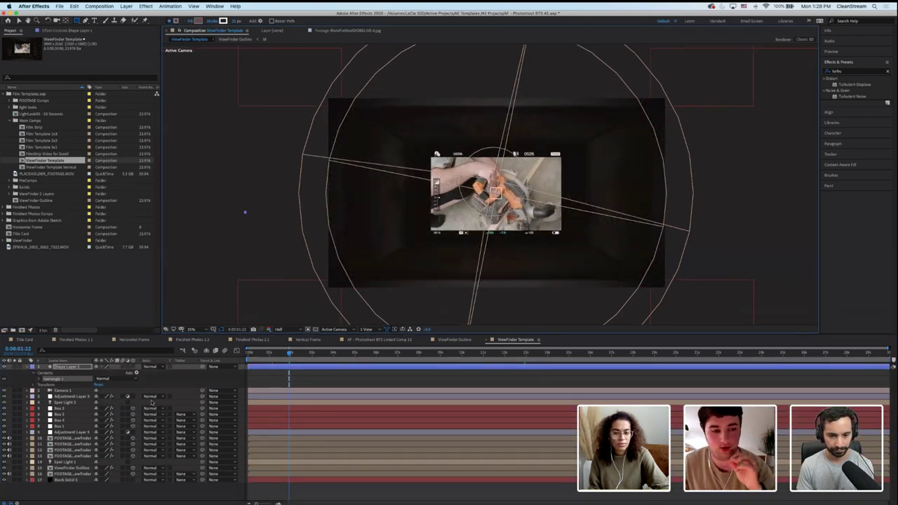
pyautogui.press('v')
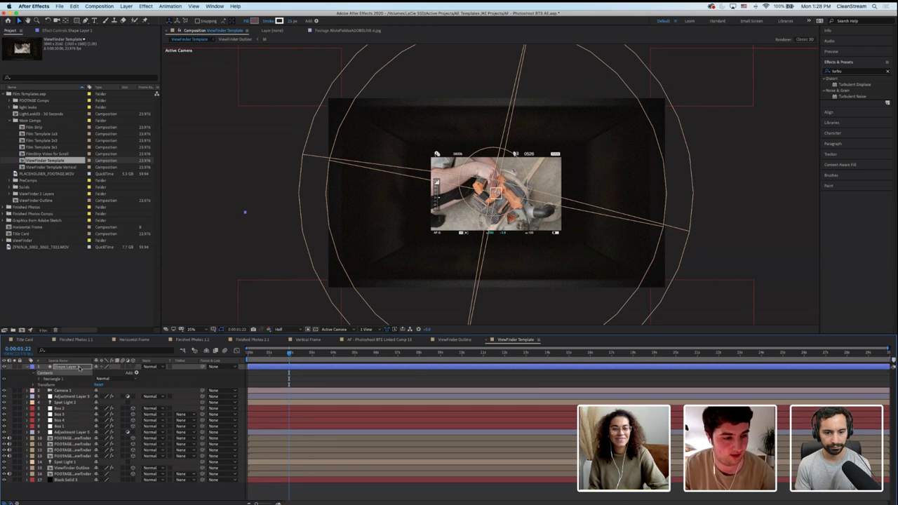
pyautogui.press('Delete')
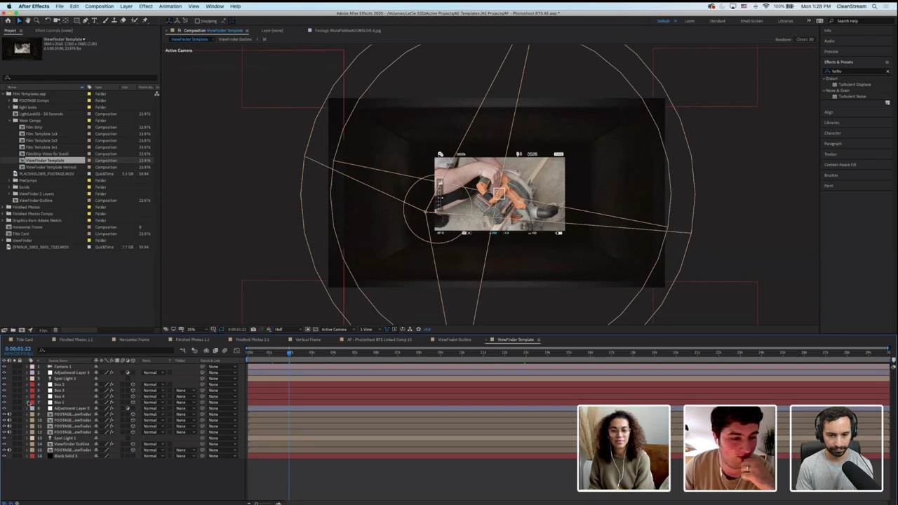
pyautogui.moveTo(164, 502)
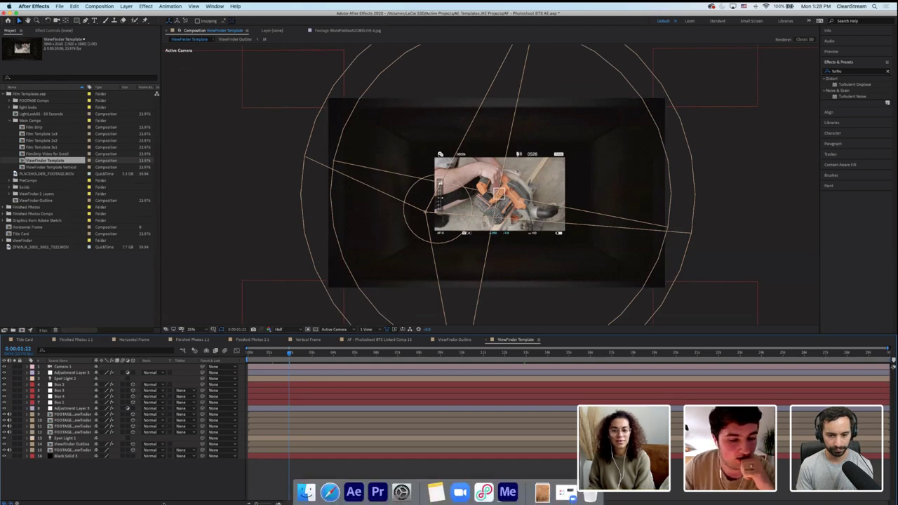
pyautogui.click(305, 493)
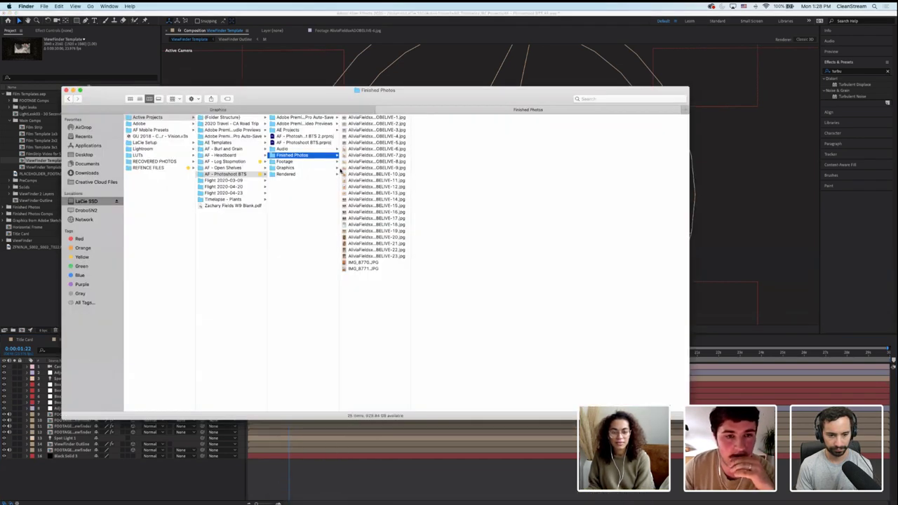
pyautogui.click(219, 143)
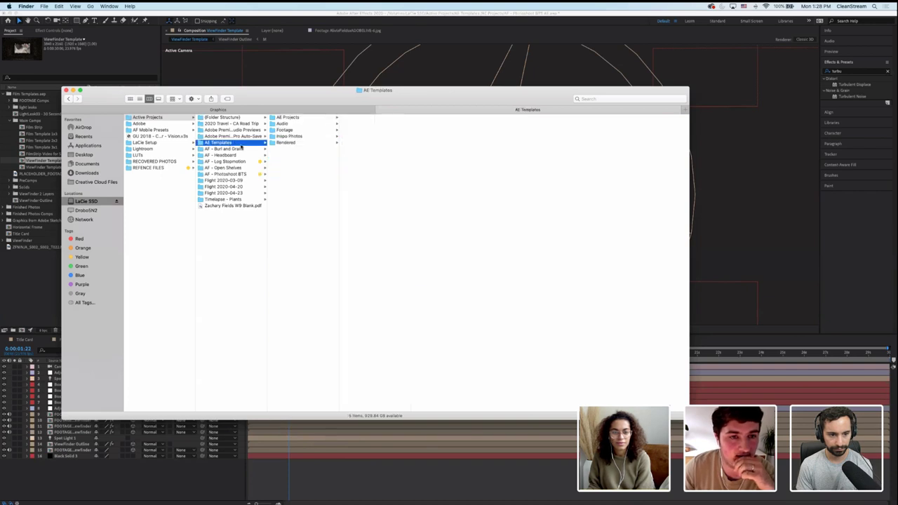
pyautogui.click(292, 137)
pyautogui.click(372, 118)
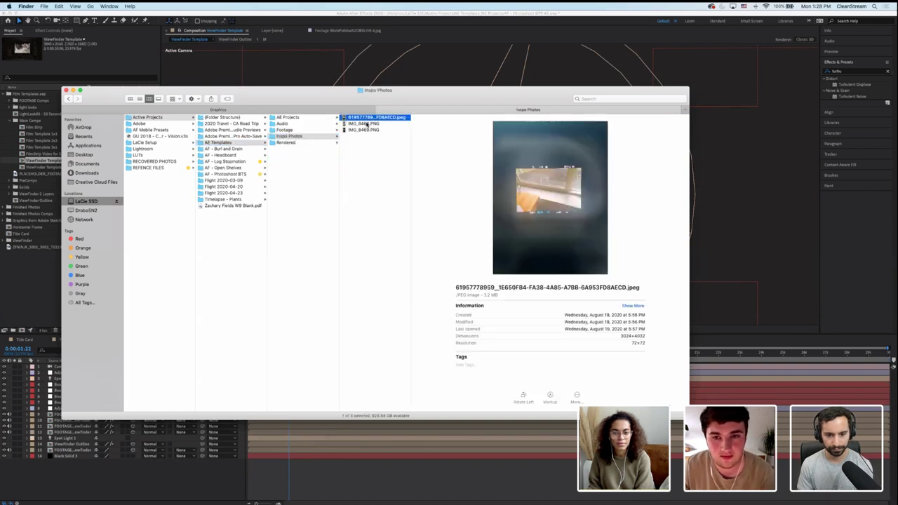
pyautogui.press('space')
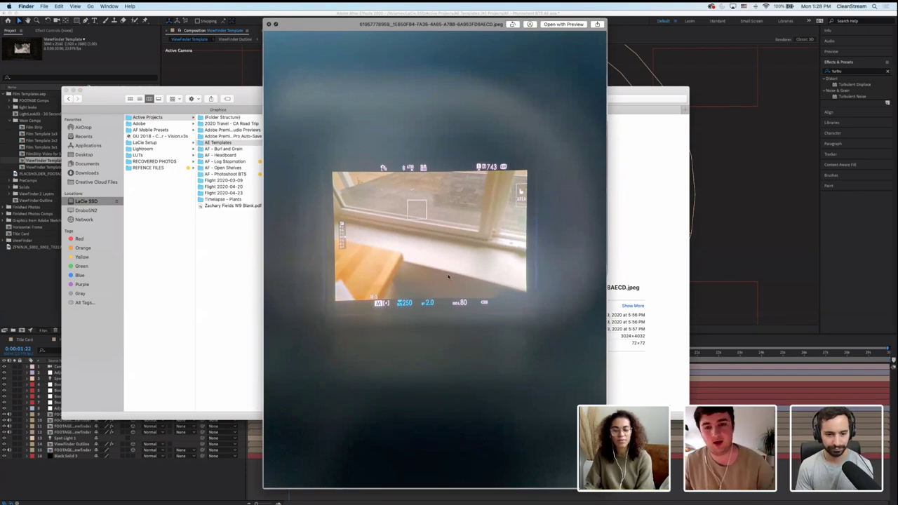
pyautogui.press('super+Tab')
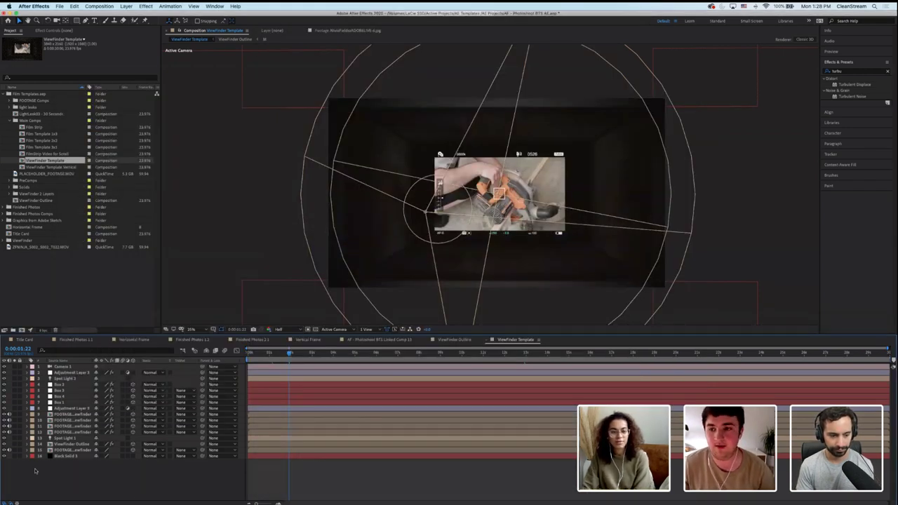
# Open the ViewFinder Outline precomp and step through its layers: ISO 100, Center focus box, AF-S, Exposure scale
pyautogui.doubleClick(74, 445)
pyautogui.press('Home')
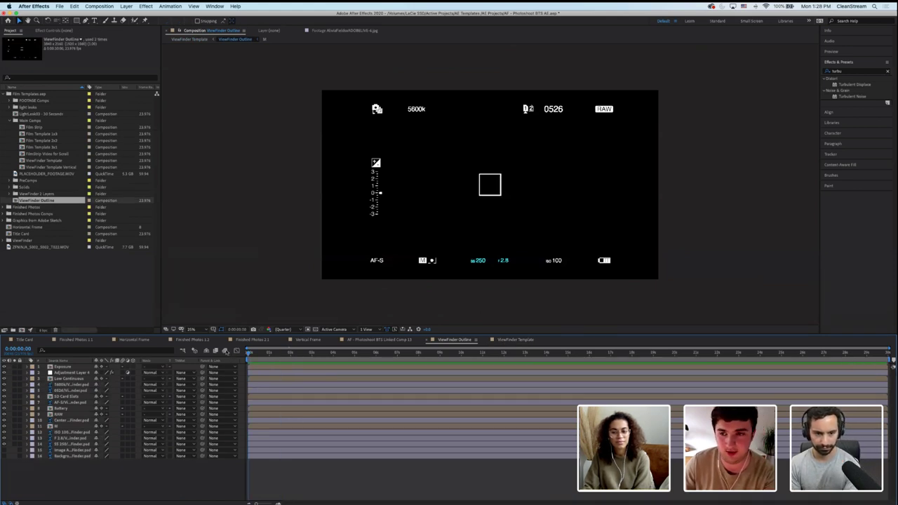
pyautogui.click(72, 456)
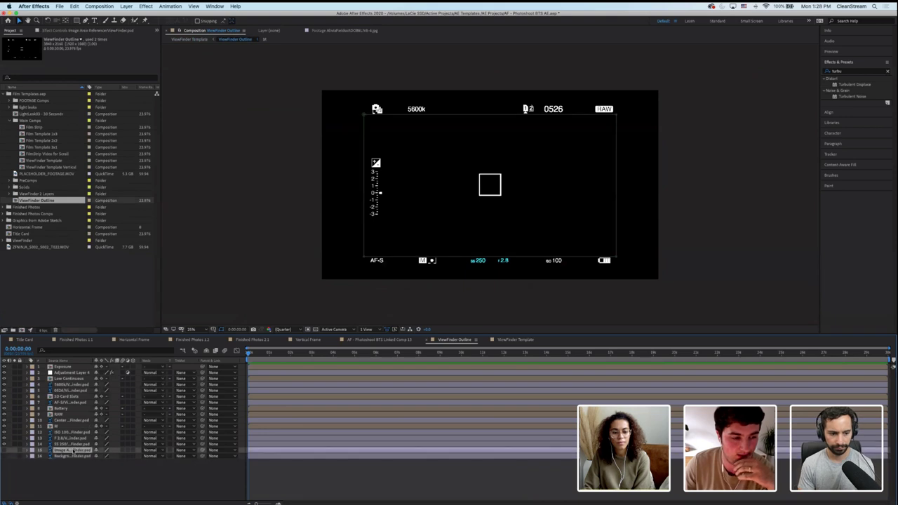
pyautogui.click(73, 445)
pyautogui.click(73, 438)
pyautogui.click(74, 433)
pyautogui.click(73, 420)
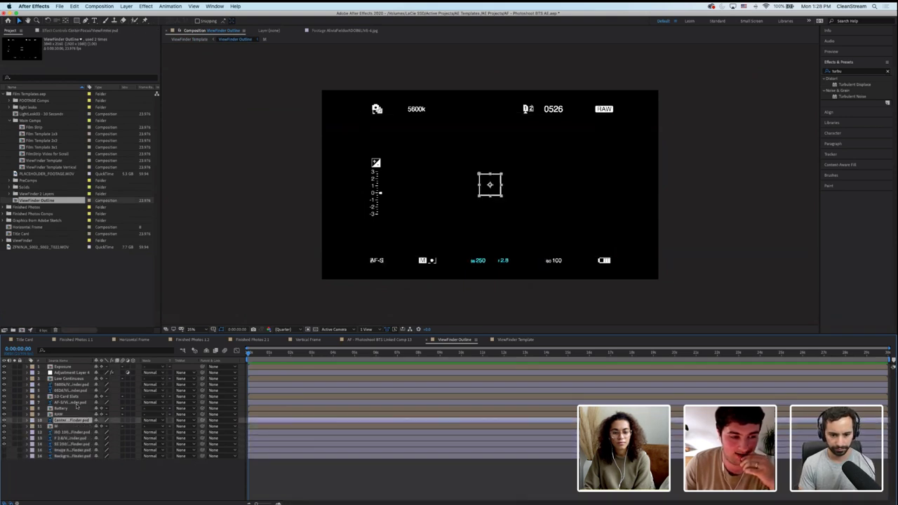
pyautogui.click(73, 402)
pyautogui.click(67, 366)
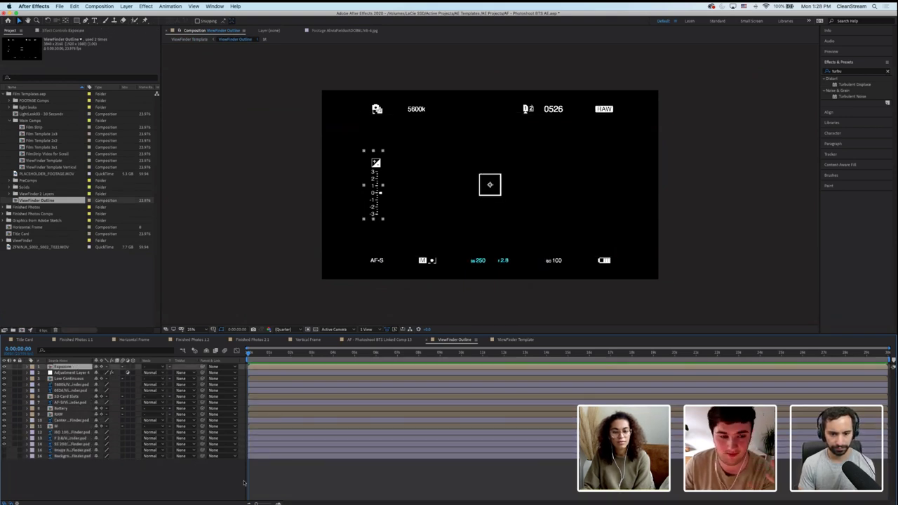
pyautogui.click(196, 475)
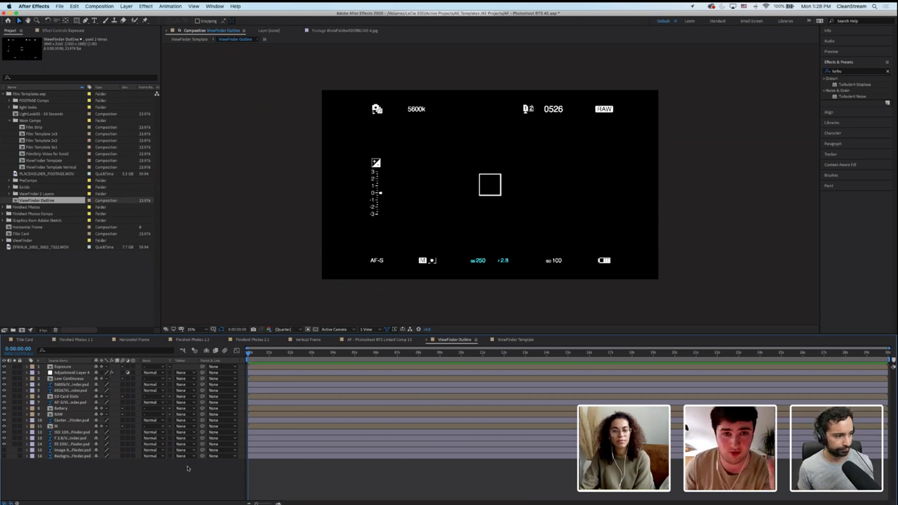
# Switch to ViewFinder Template and toggle the vignette and footage visibility to compare with the outline
pyautogui.click(516, 339)
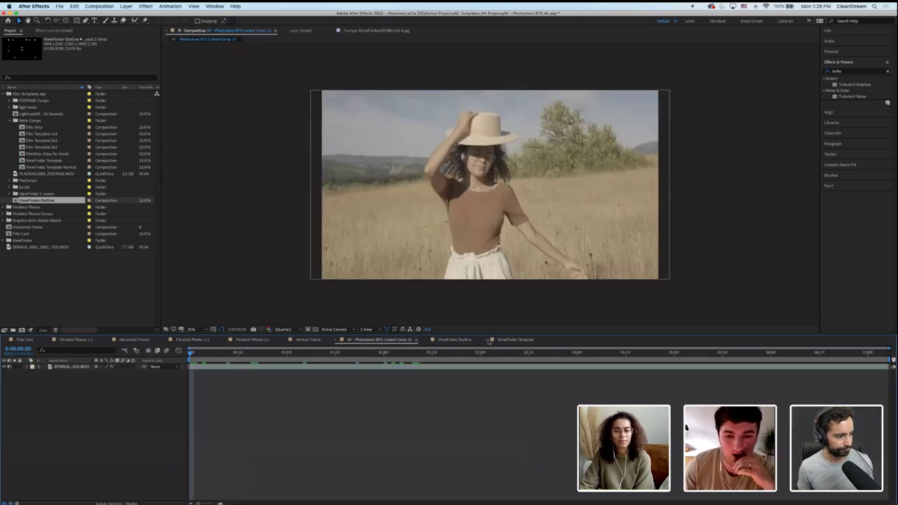
pyautogui.click(78, 471)
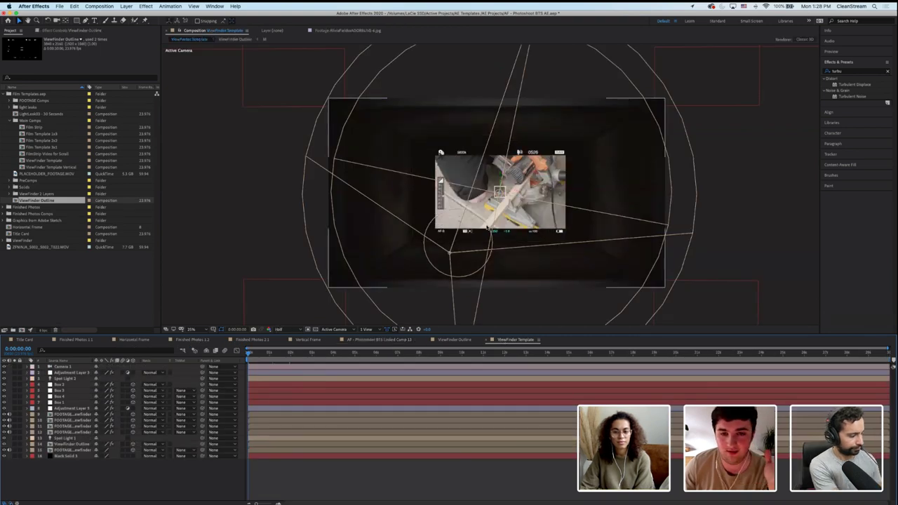
pyautogui.click(21, 451)
pyautogui.click(17, 450)
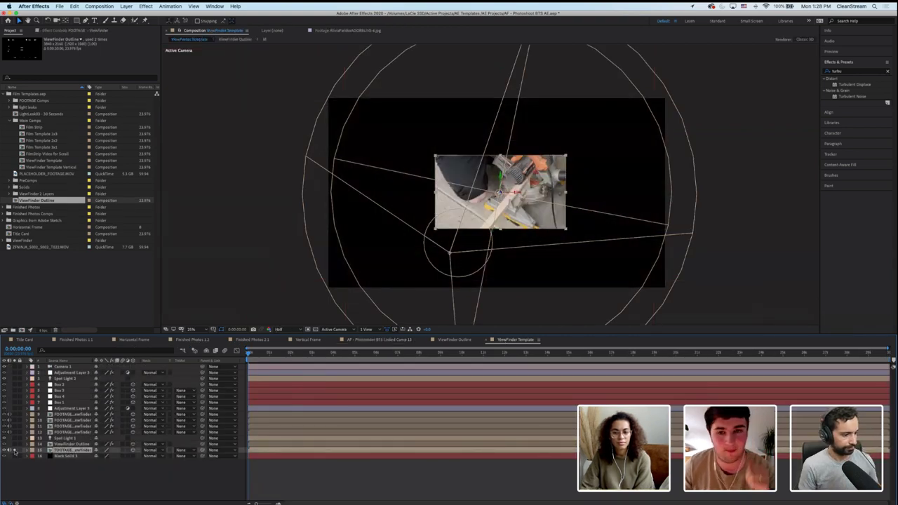
pyautogui.click(16, 450)
pyautogui.click(15, 447)
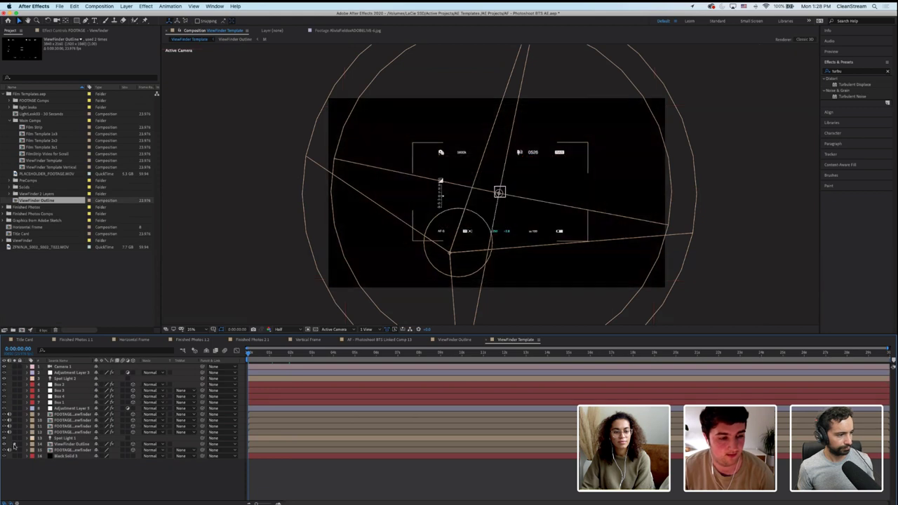
pyautogui.click(16, 449)
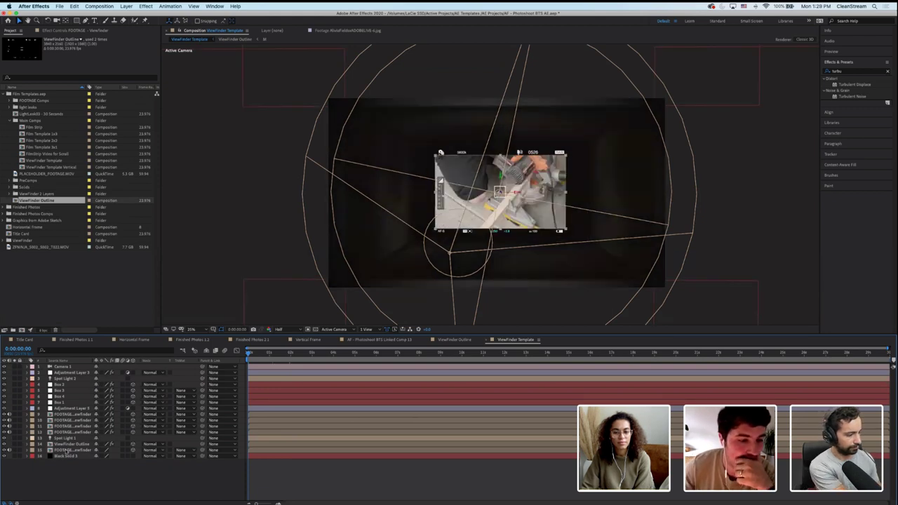
# Select the FOOTAGE layers and toggle the vignette off and on again to compare
pyautogui.click(25, 452)
pyautogui.click(14, 450)
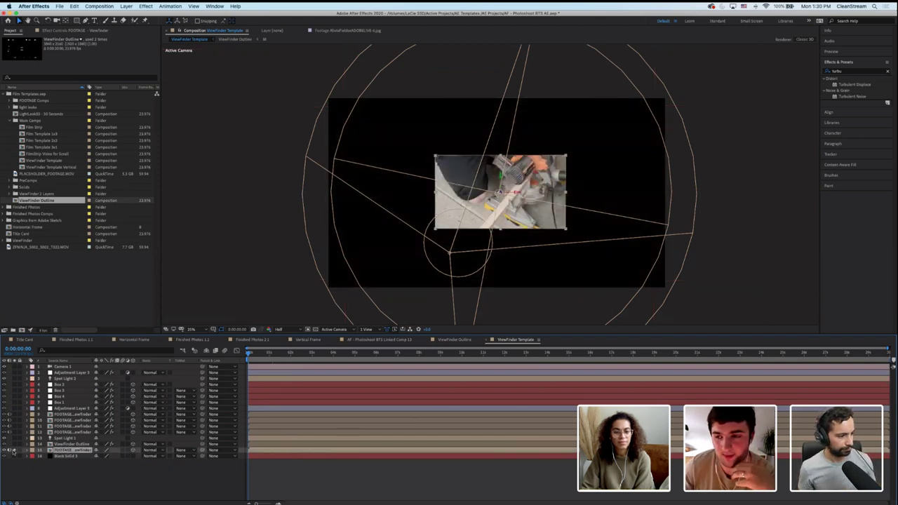
pyautogui.click(14, 451)
pyautogui.click(54, 450)
pyautogui.click(66, 450)
pyautogui.click(68, 444)
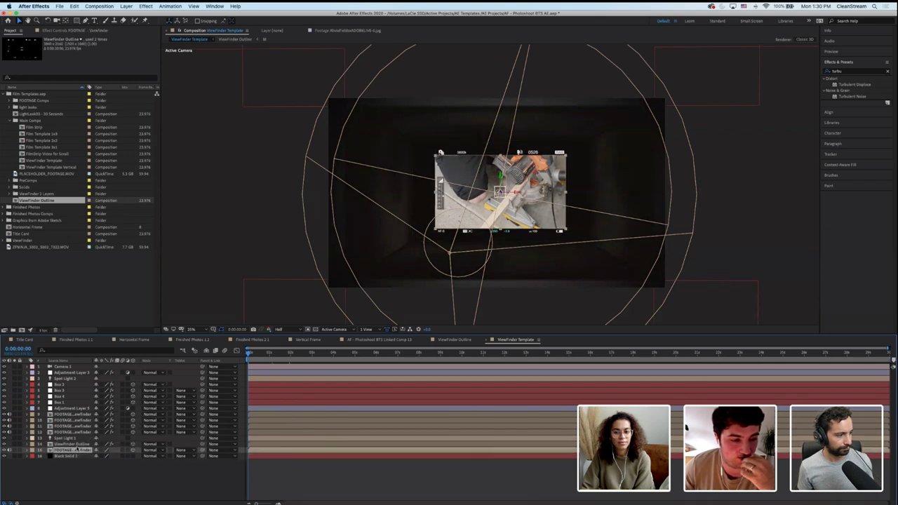
pyautogui.click(71, 450)
pyautogui.click(77, 451)
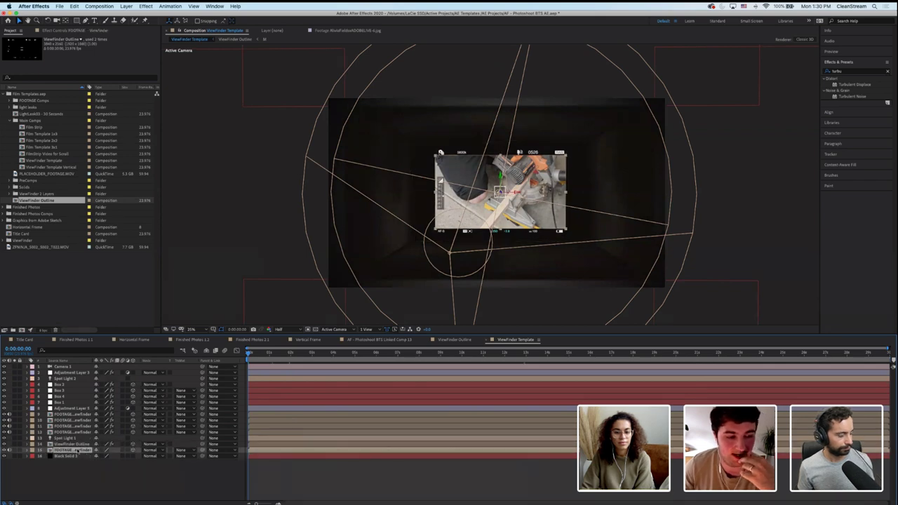
pyautogui.click(16, 451)
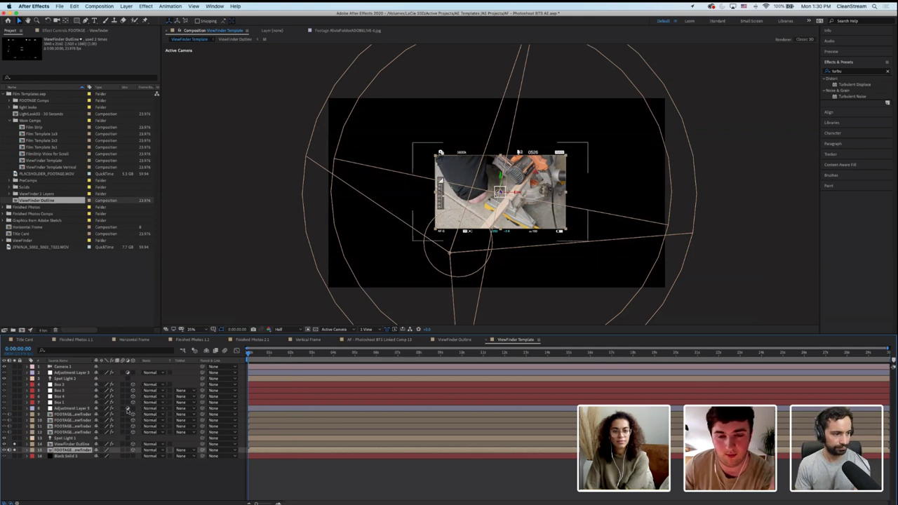
pyautogui.click(15, 450)
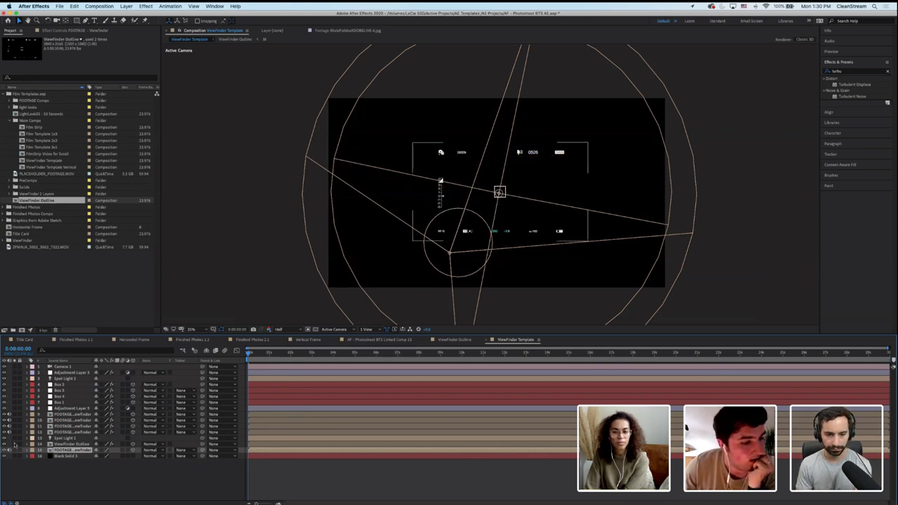
pyautogui.click(71, 432)
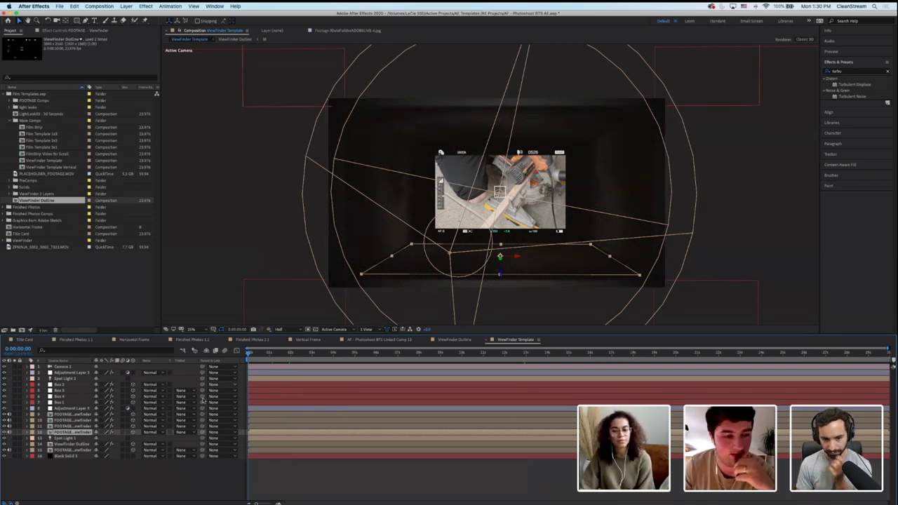
# Select the three FOOTAGE layers, Adjustment Layer 5, then Camera 1, and reveal its property groups
pyautogui.keyDown('shift'); pyautogui.click(83, 415); pyautogui.keyUp('shift')
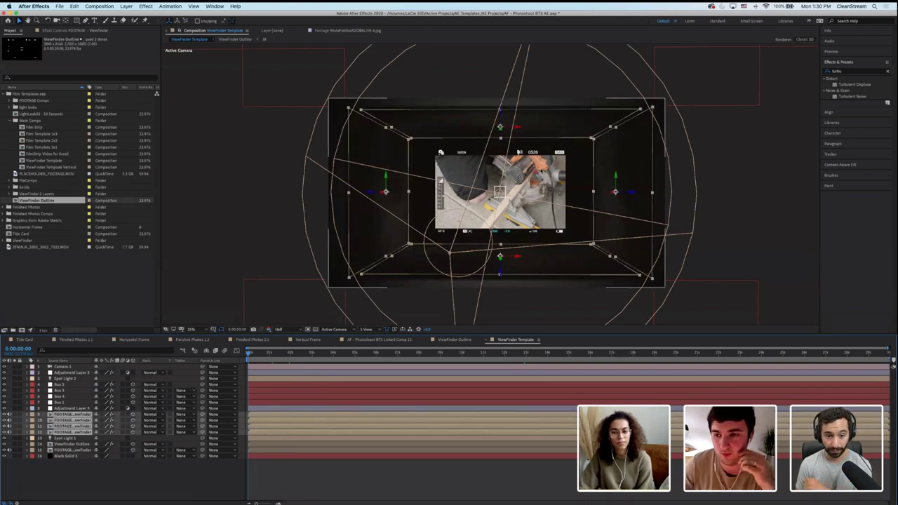
pyautogui.click(82, 408)
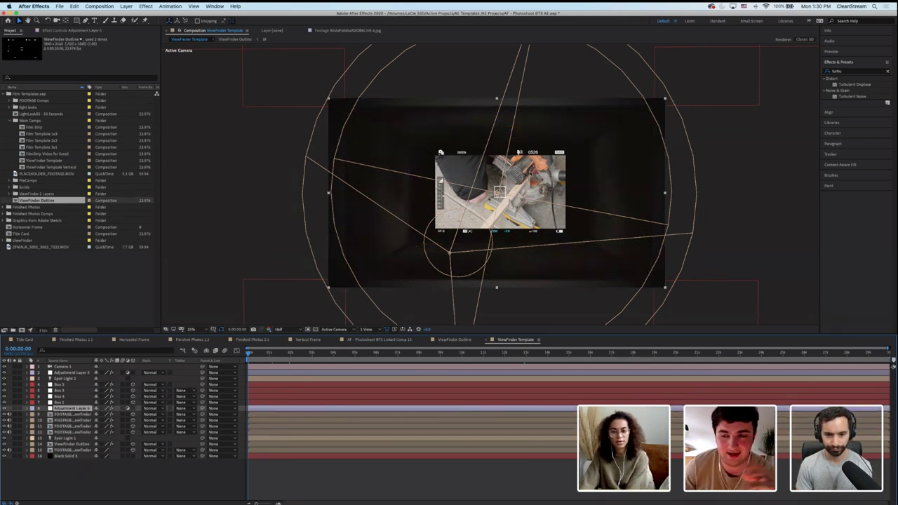
pyautogui.click(62, 367)
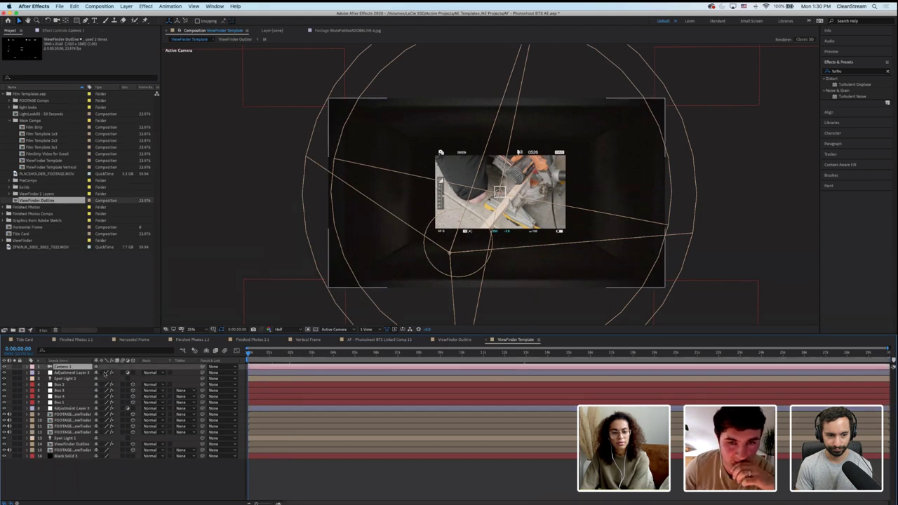
pyautogui.click(26, 368)
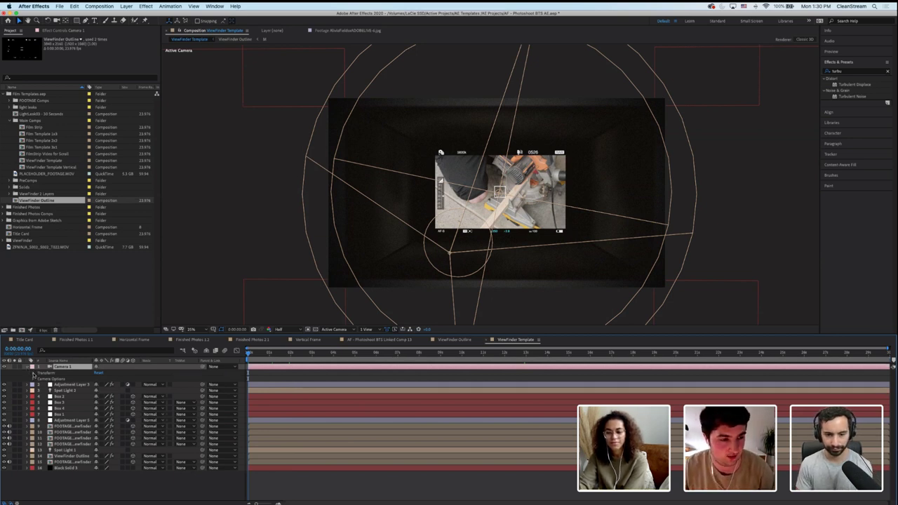
# Reveal Camera 1's Transform properties and preview the camera animation
pyautogui.click(33, 374)
pyautogui.click(39, 367)
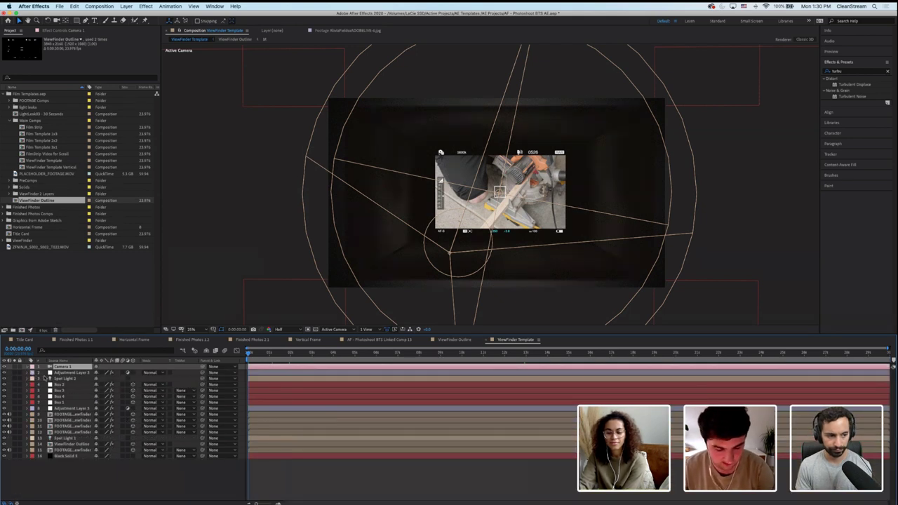
pyautogui.click(38, 368)
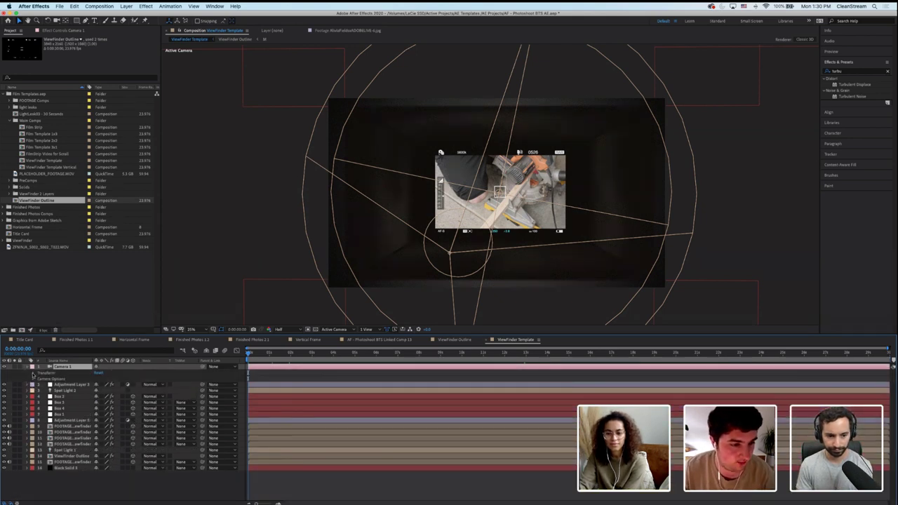
pyautogui.click(33, 374)
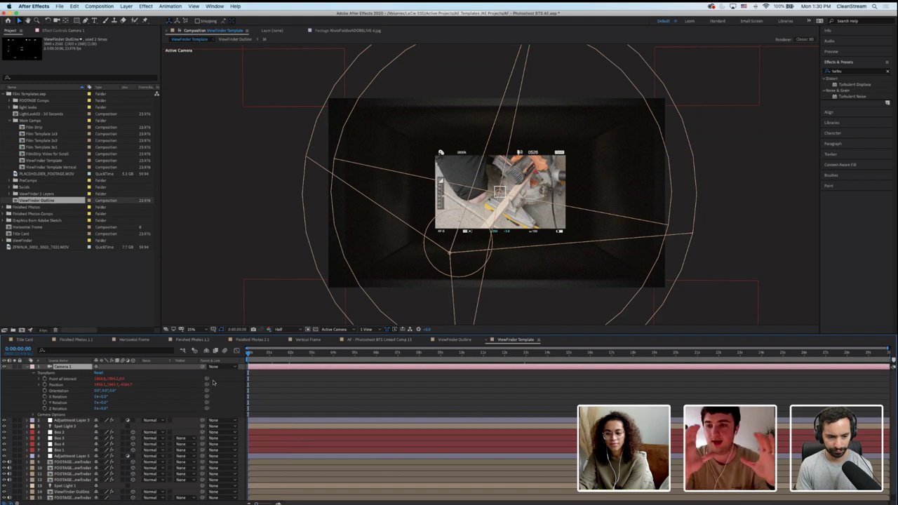
pyautogui.click(257, 383)
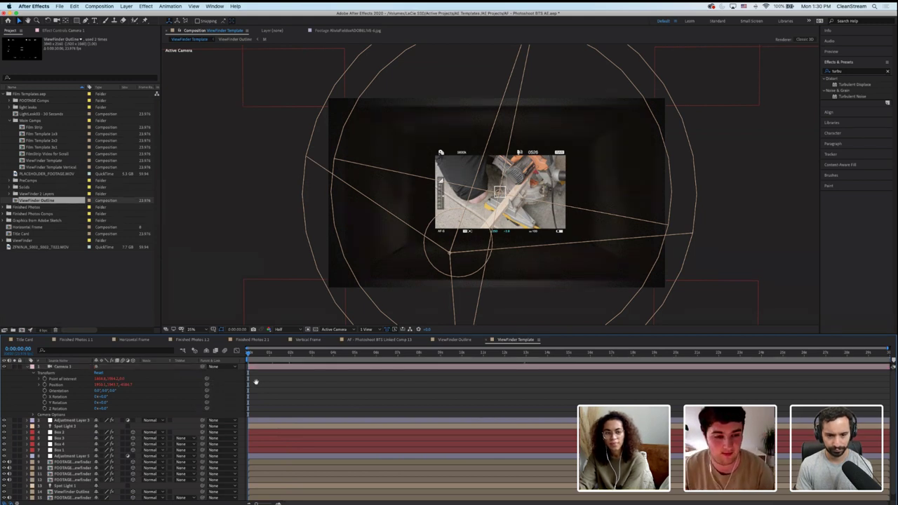
pyautogui.press('space')
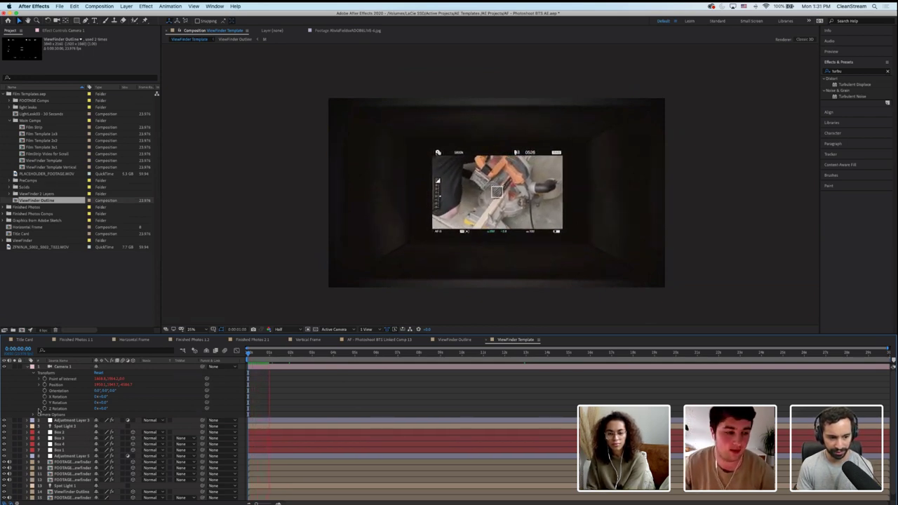
# Edit the Position expression to wiggle x by 200 and y by 75 while keeping z
pyautogui.click(40, 385)
pyautogui.click(40, 379)
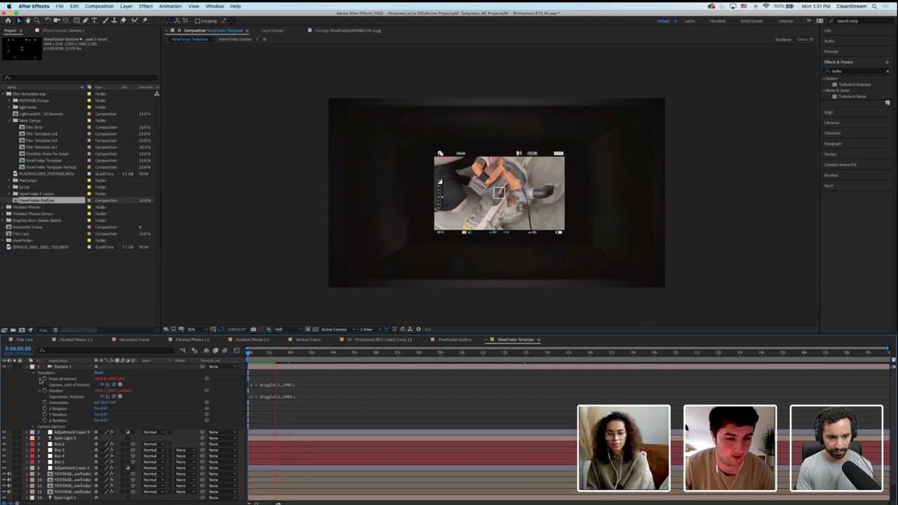
pyautogui.click(266, 396)
pyautogui.click(309, 387)
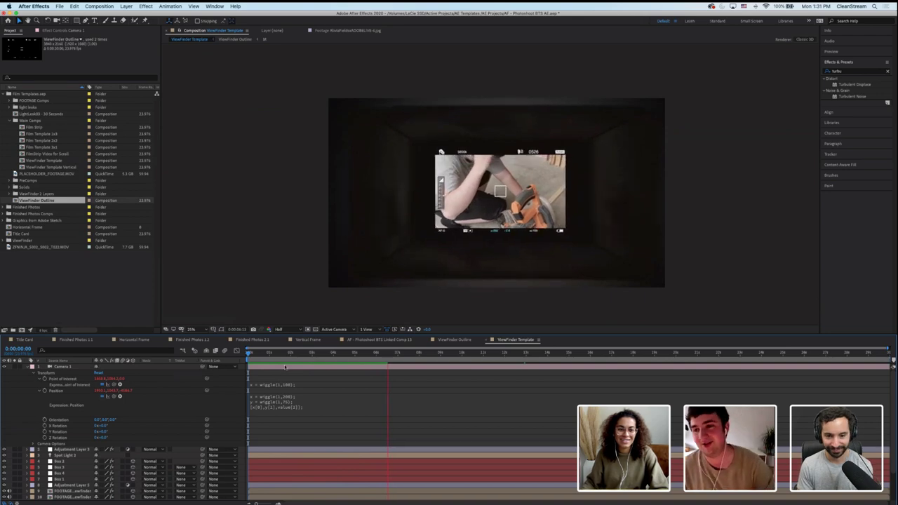
pyautogui.press('space')
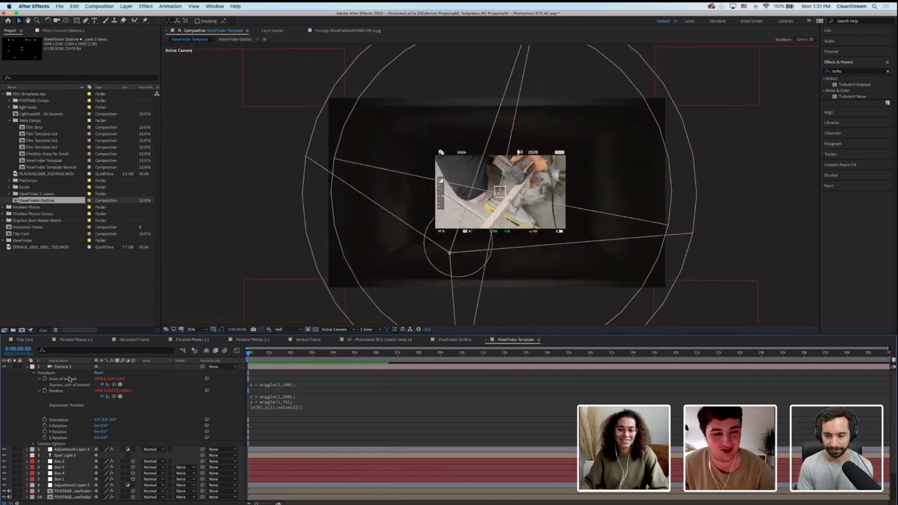
pyautogui.click(30, 367)
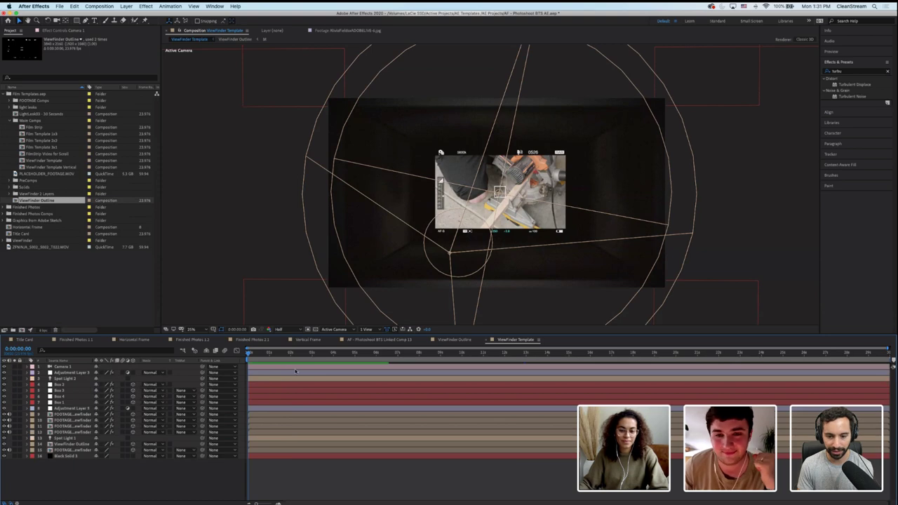
pyautogui.press('space')
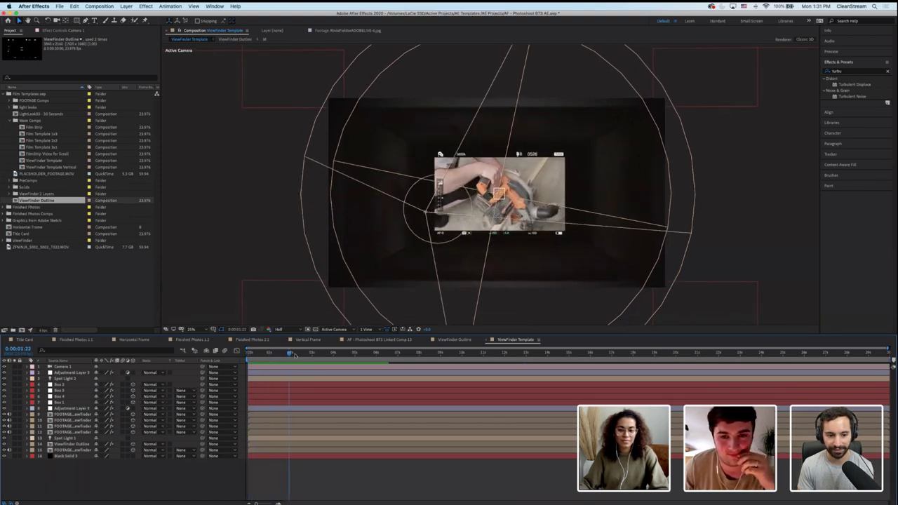
pyautogui.press('space')
pyautogui.press('space')
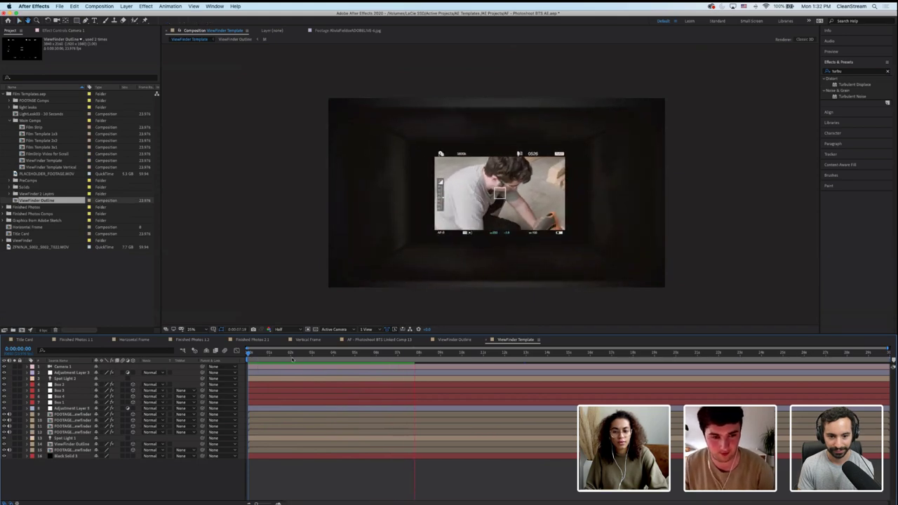
pyautogui.press('space')
pyautogui.press('space')
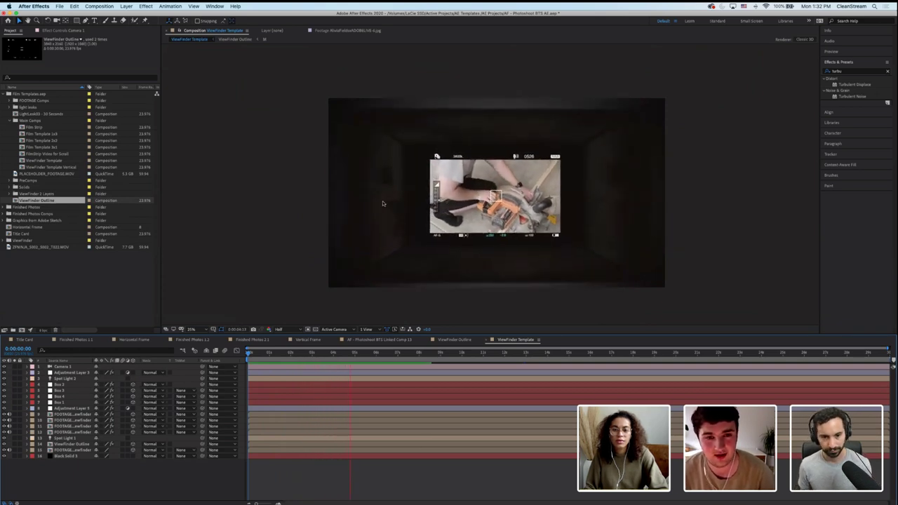
# Stop the preview, inspect the FOOTAGE layer's Directional Blur effect, then bring up ViewFinder Outline
pyautogui.press('space')
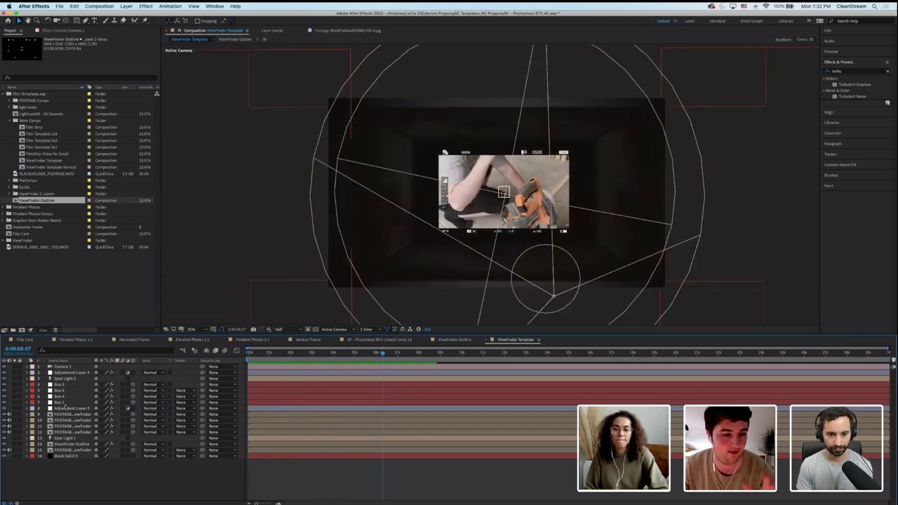
pyautogui.click(56, 415)
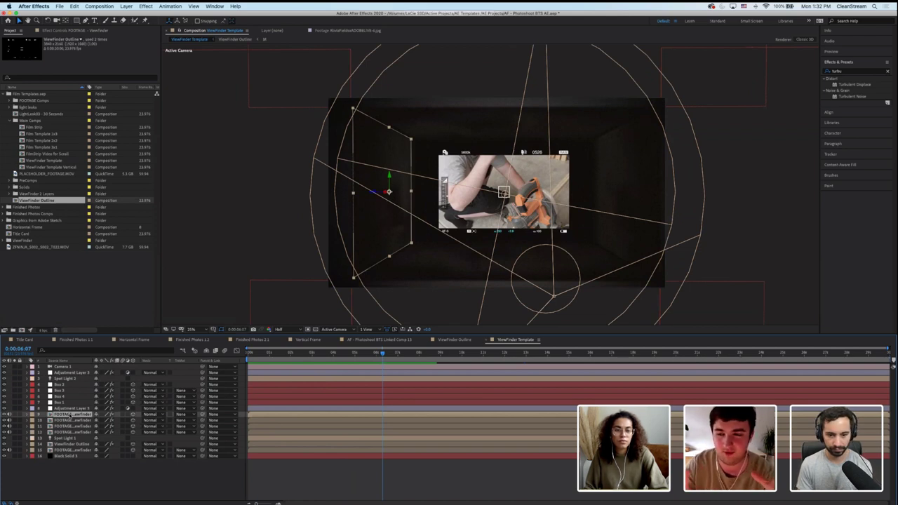
pyautogui.click(70, 30)
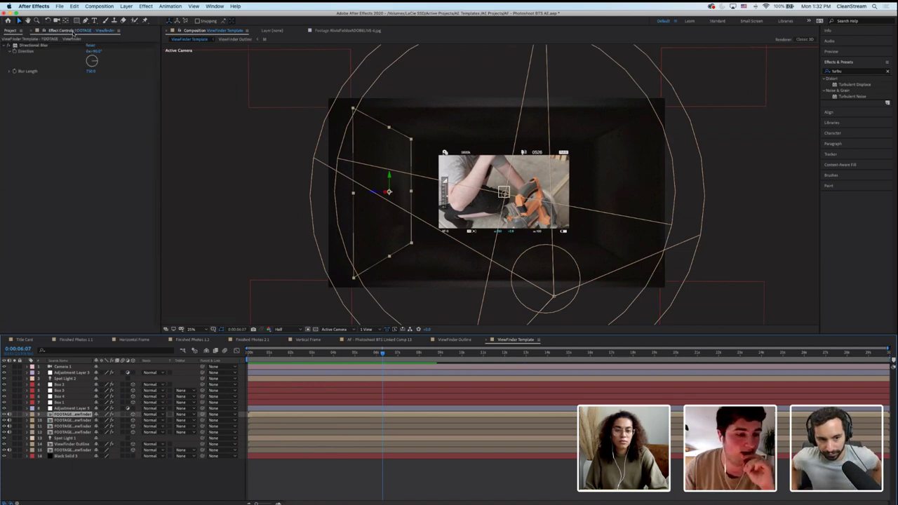
pyautogui.click(41, 46)
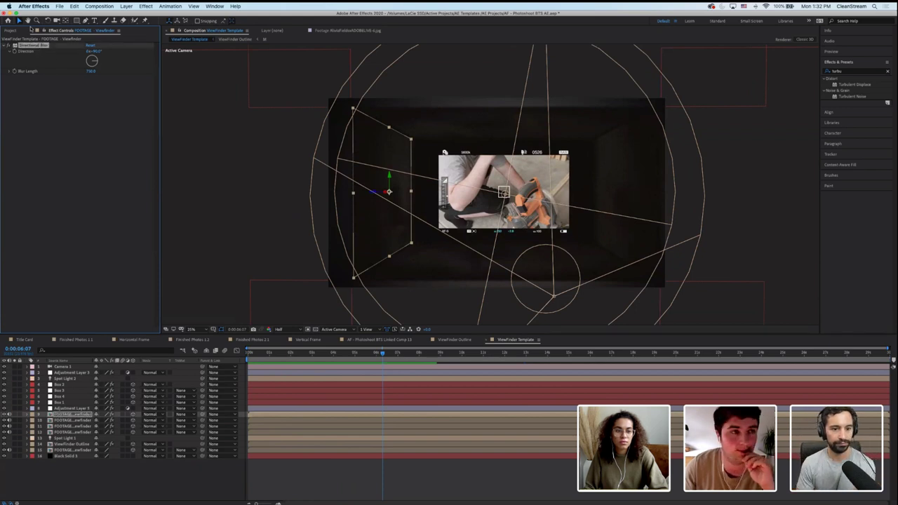
pyautogui.click(13, 31)
pyautogui.click(443, 476)
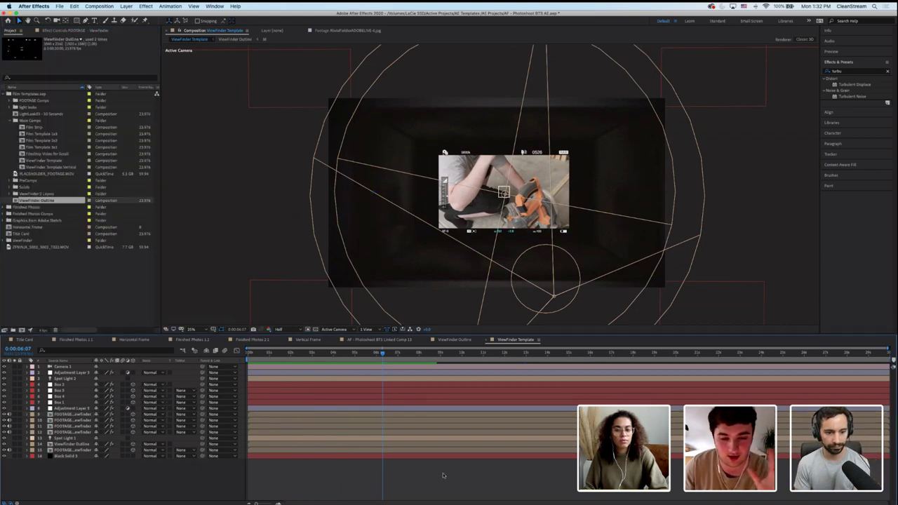
pyautogui.click(324, 361)
# Compare the ViewFinder Outline and ViewFinder Template comps by switching between them
pyautogui.click(456, 339)
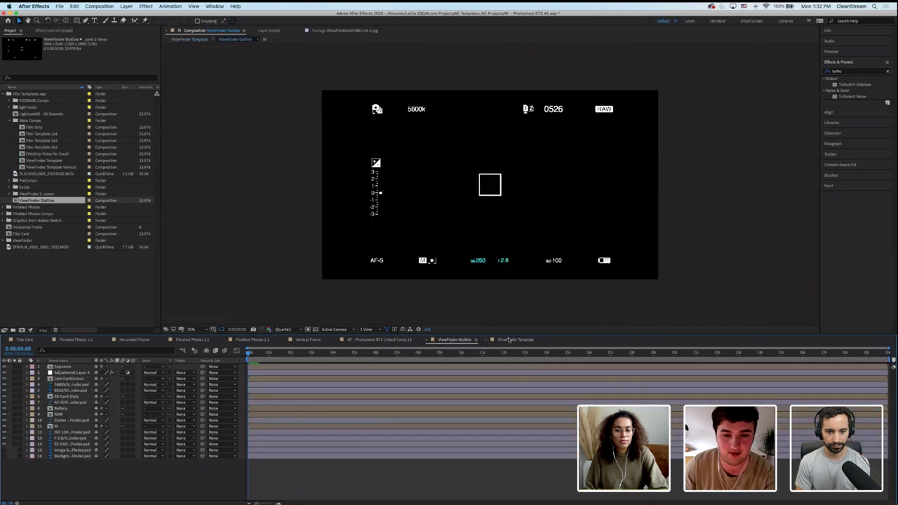
pyautogui.click(511, 340)
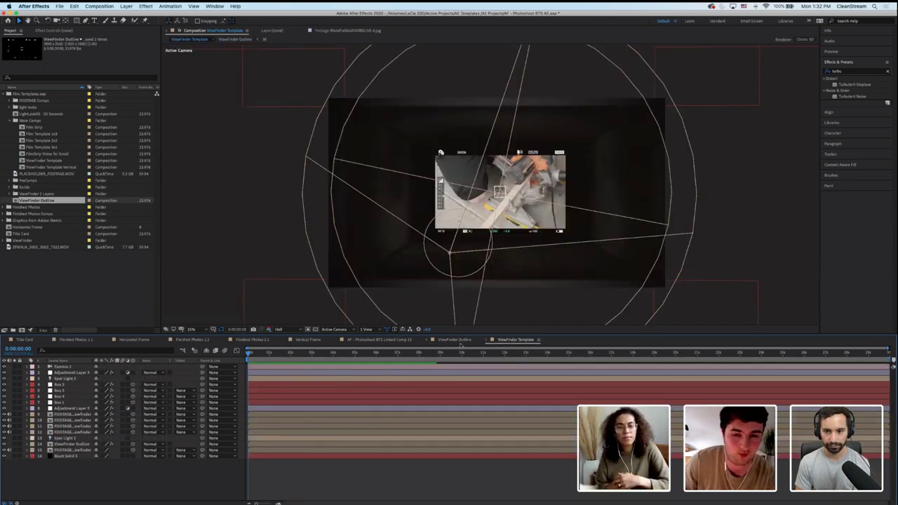
pyautogui.click(460, 341)
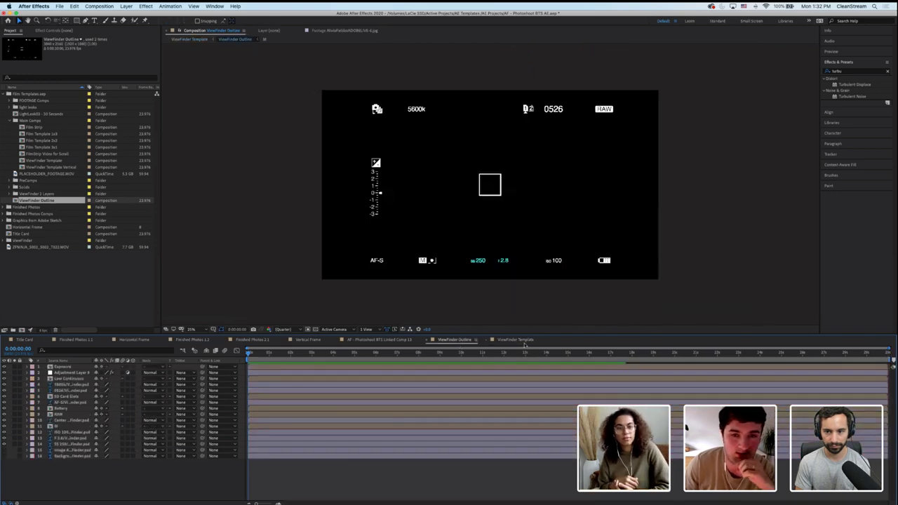
pyautogui.click(524, 342)
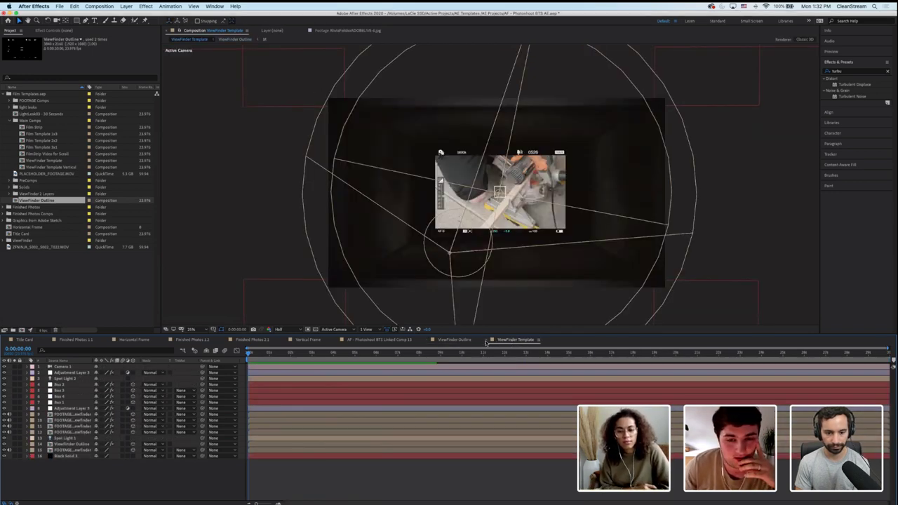
# Close both comps, reopen ViewFinder Template and marquee-select all its layers
pyautogui.press('super+w')
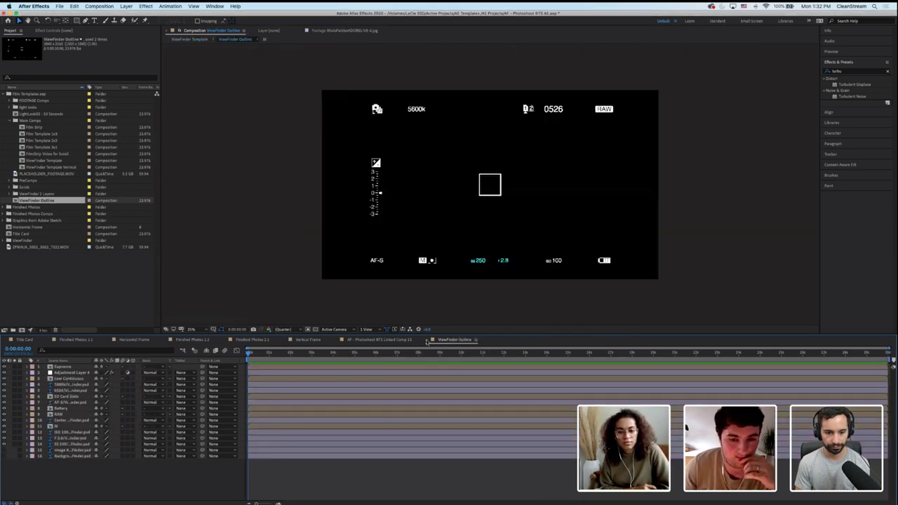
pyautogui.press('super+w')
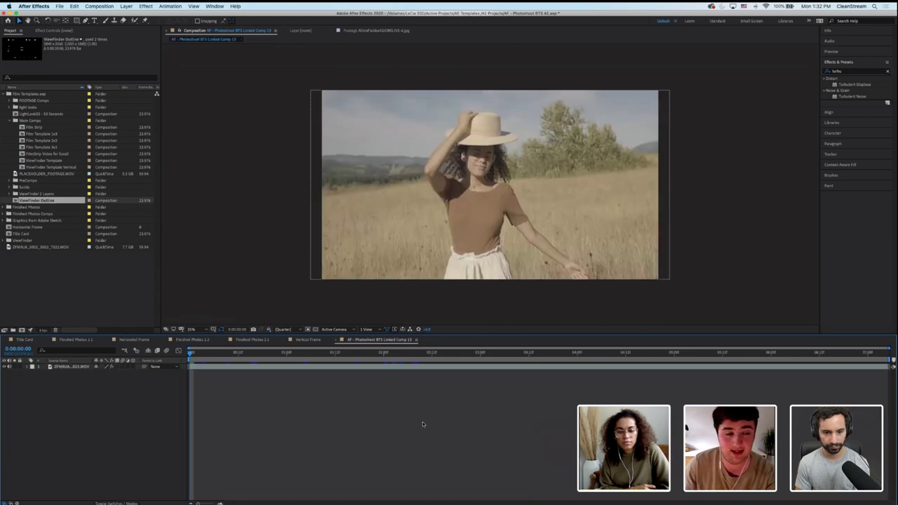
pyautogui.click(35, 270)
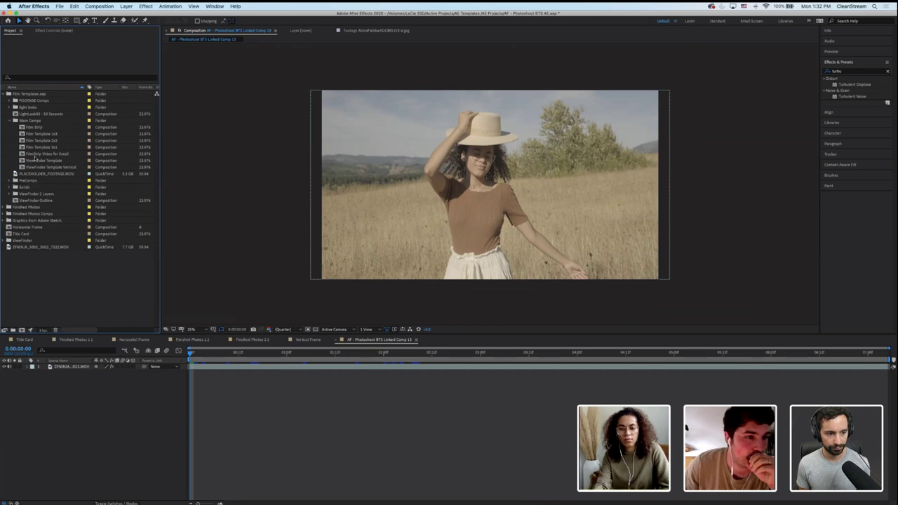
pyautogui.doubleClick(23, 161)
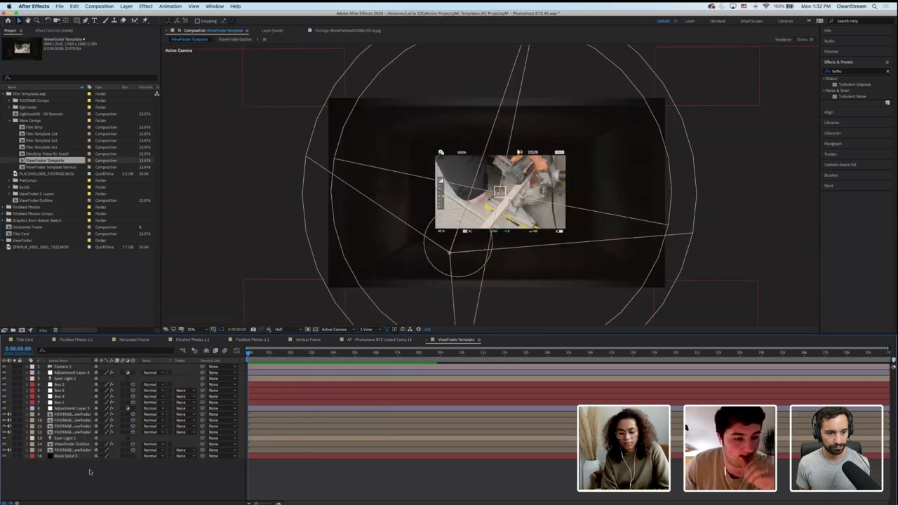
pyautogui.moveTo(90, 472); pyautogui.dragTo(70, 363)
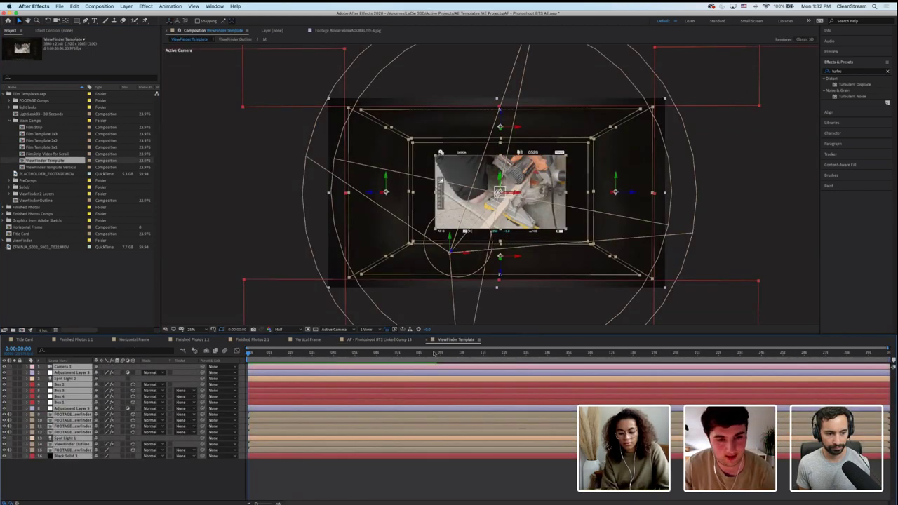
# Paste the template layers into the AF - Photoshoot BTS Linked Comp 13
pyautogui.click(400, 342)
pyautogui.press('super+v')
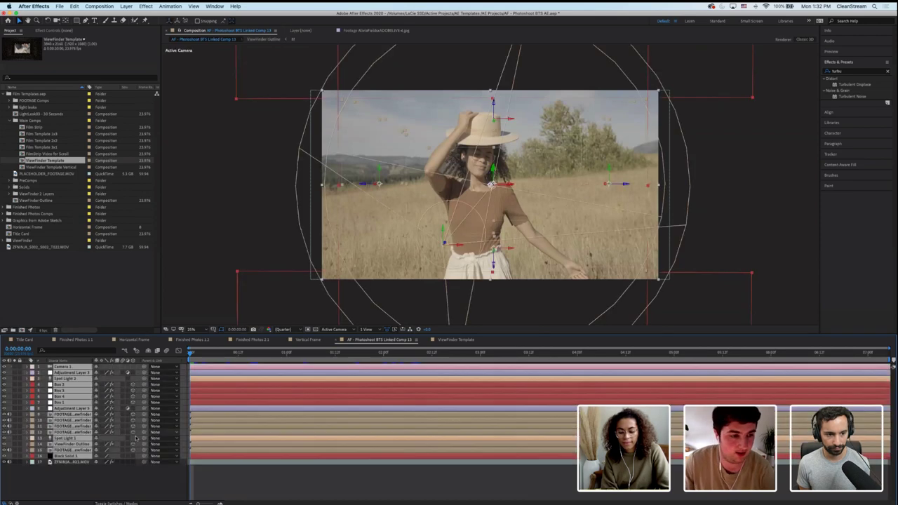
pyautogui.click(71, 472)
# Move the ZFNINJA clip above Black Solid, reorder the FOOTAGE layers and delete one placeholder
pyautogui.moveTo(71, 462); pyautogui.dragTo(72, 452)
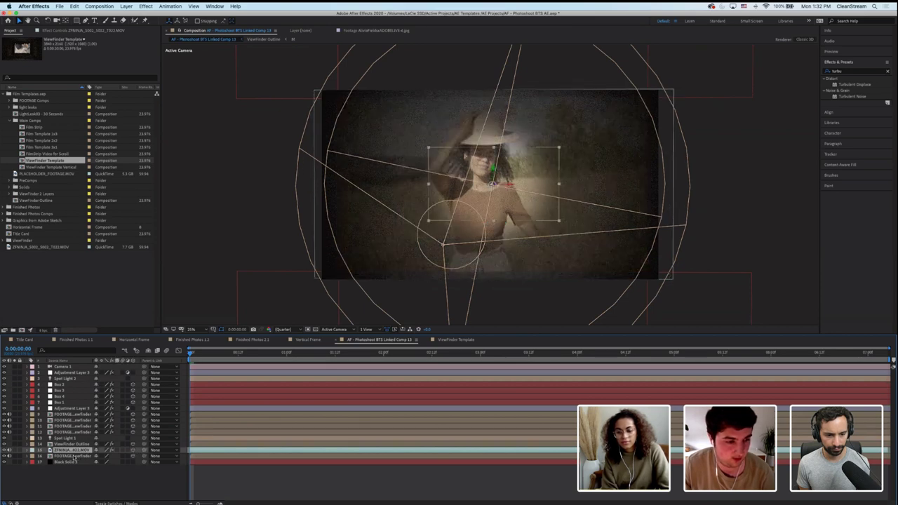
pyautogui.moveTo(74, 456); pyautogui.dragTo(74, 418)
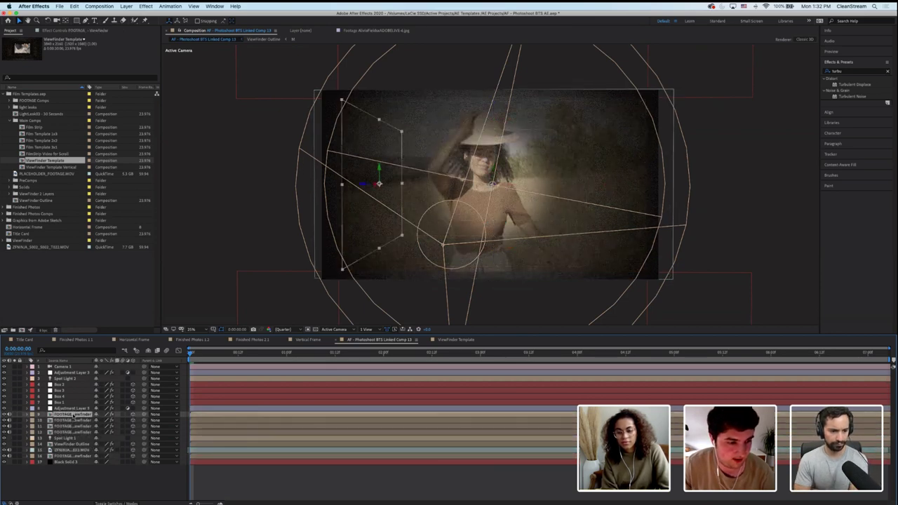
pyautogui.click(70, 450)
pyautogui.click(66, 456)
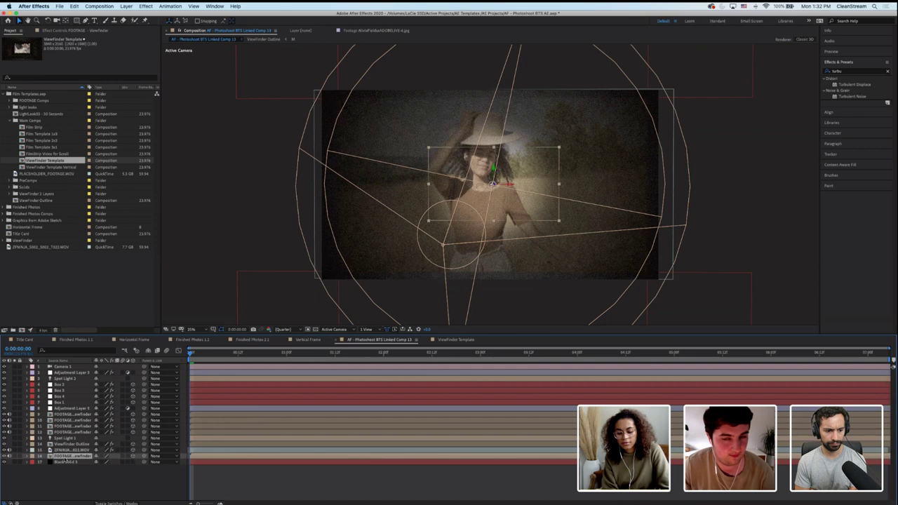
pyautogui.click(29, 457)
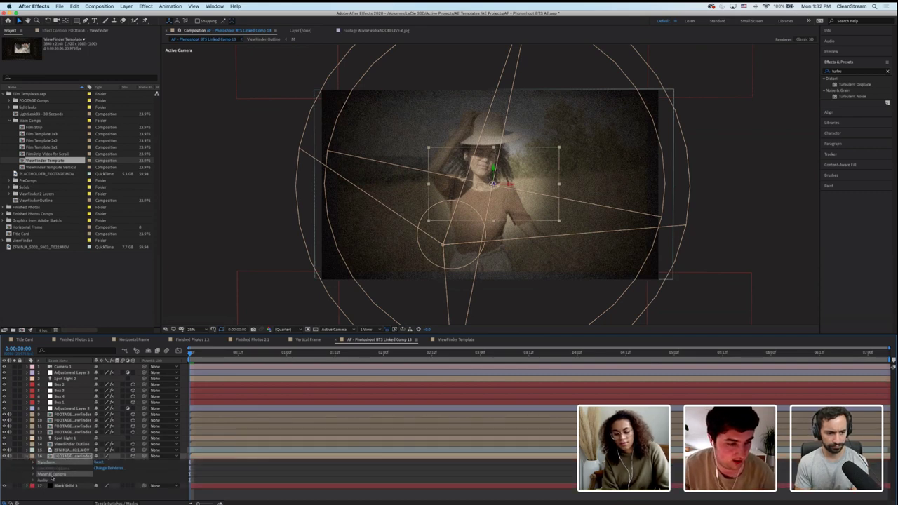
pyautogui.click(69, 451)
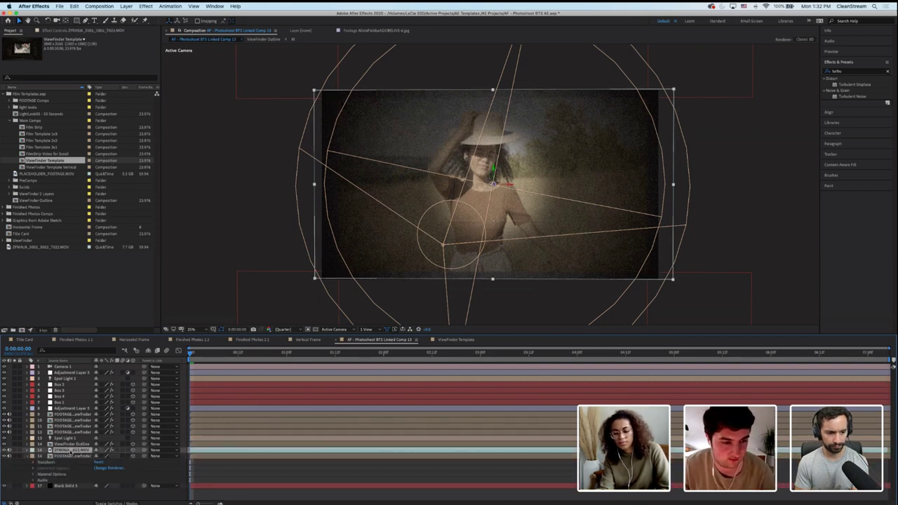
pyautogui.click(70, 456)
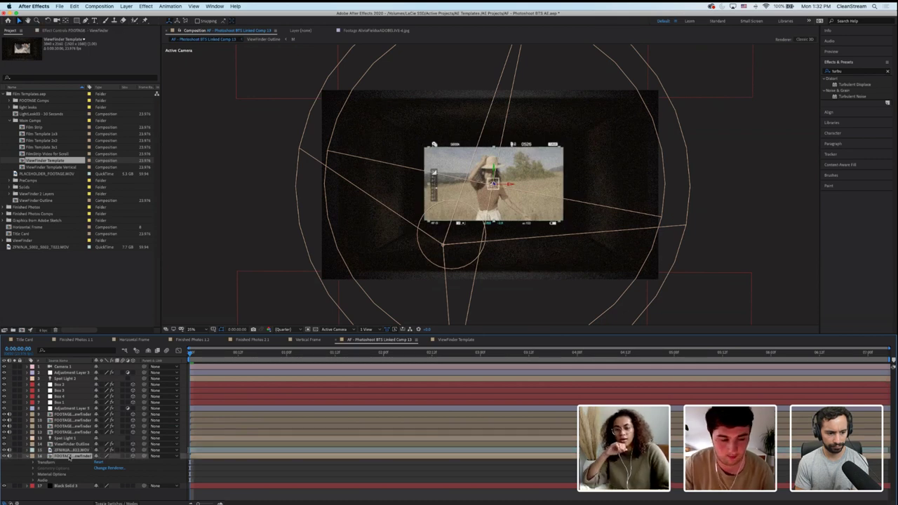
pyautogui.press('Delete')
pyautogui.click(73, 450)
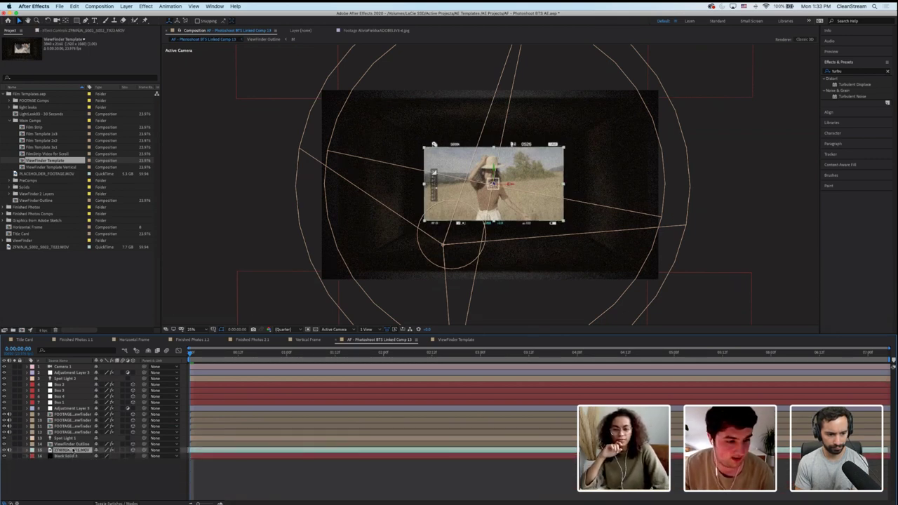
# Raise the ZFNINJA clip in the stack and inspect the FOOTAGE layers on the right box
pyautogui.moveTo(72, 450); pyautogui.dragTo(73, 414)
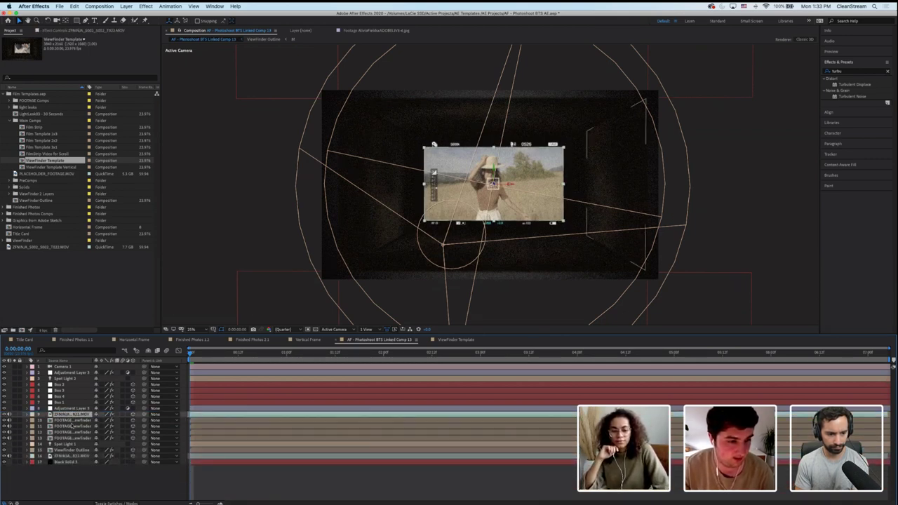
pyautogui.click(71, 420)
pyautogui.click(27, 420)
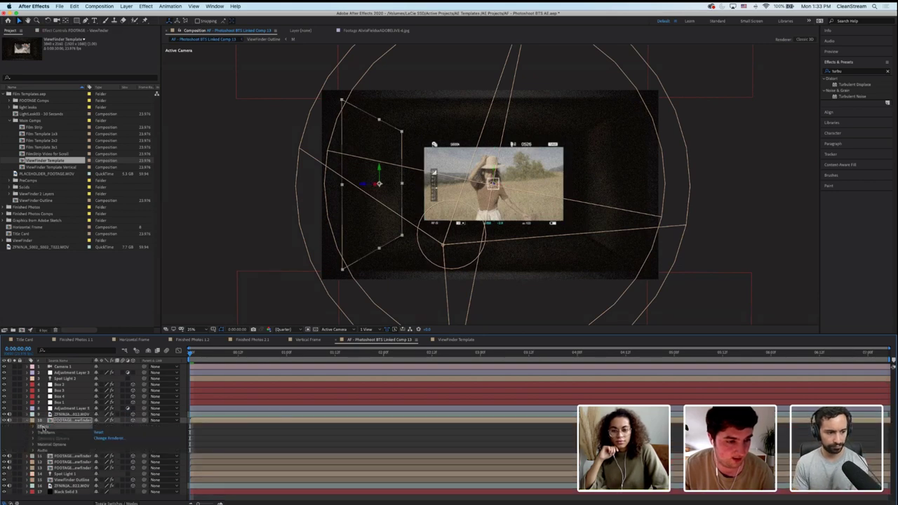
pyautogui.click(68, 415)
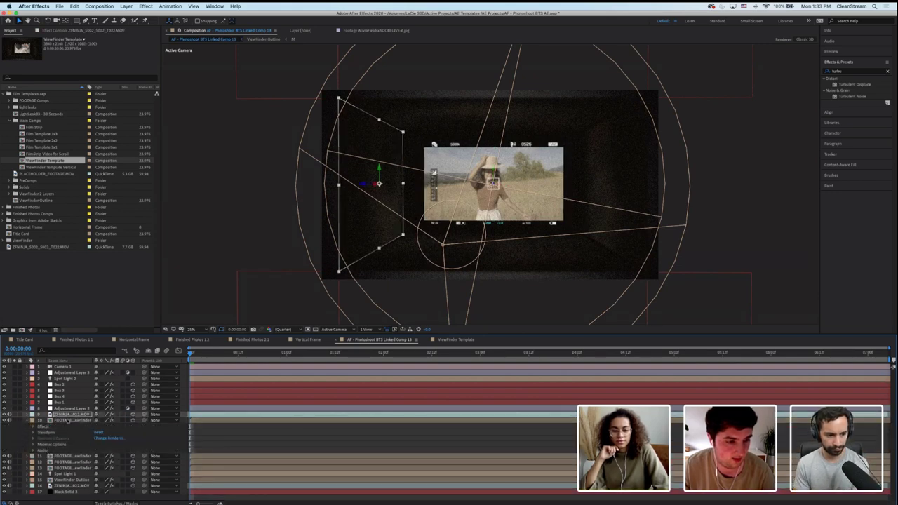
pyautogui.click(68, 421)
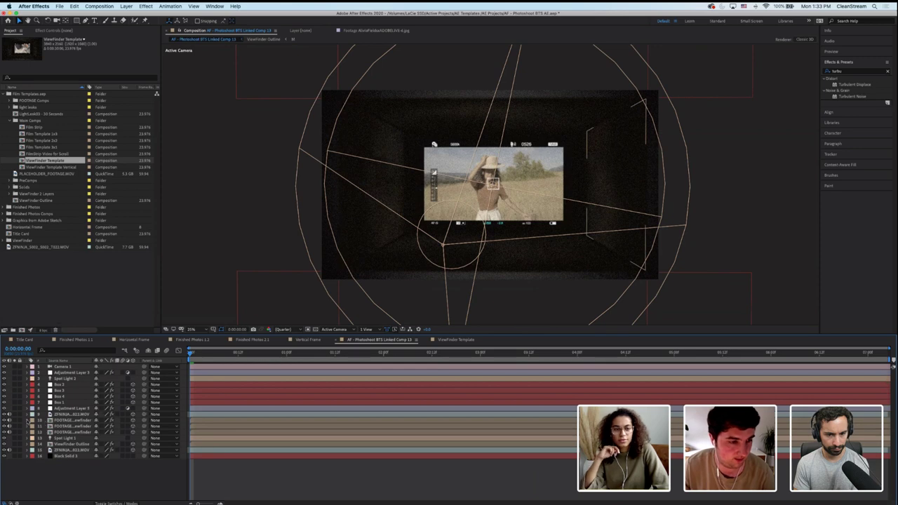
pyautogui.click(39, 421)
pyautogui.click(40, 429)
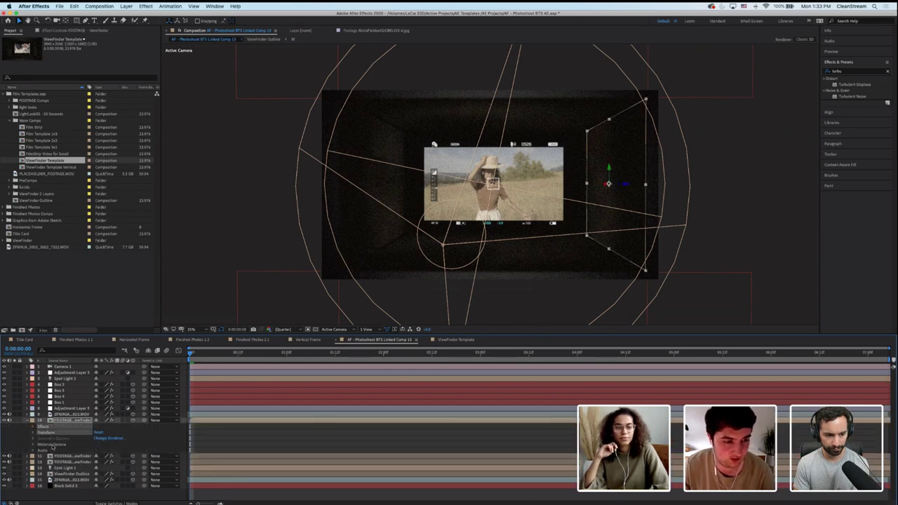
pyautogui.click(63, 421)
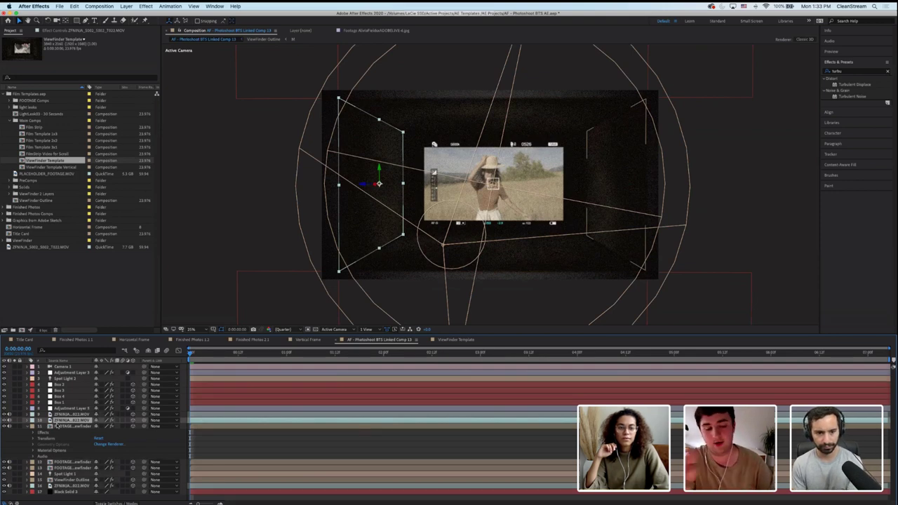
pyautogui.click(29, 428)
pyautogui.click(28, 428)
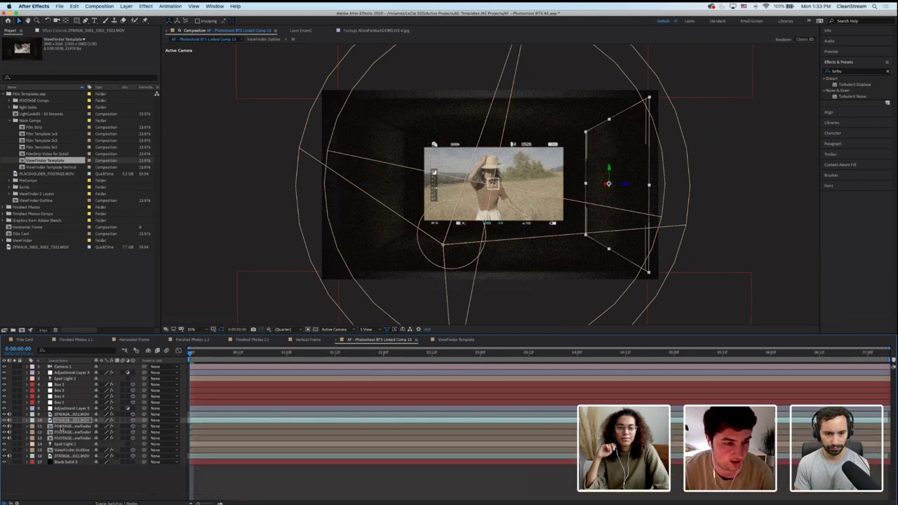
pyautogui.click(61, 426)
pyautogui.click(30, 433)
pyautogui.click(29, 426)
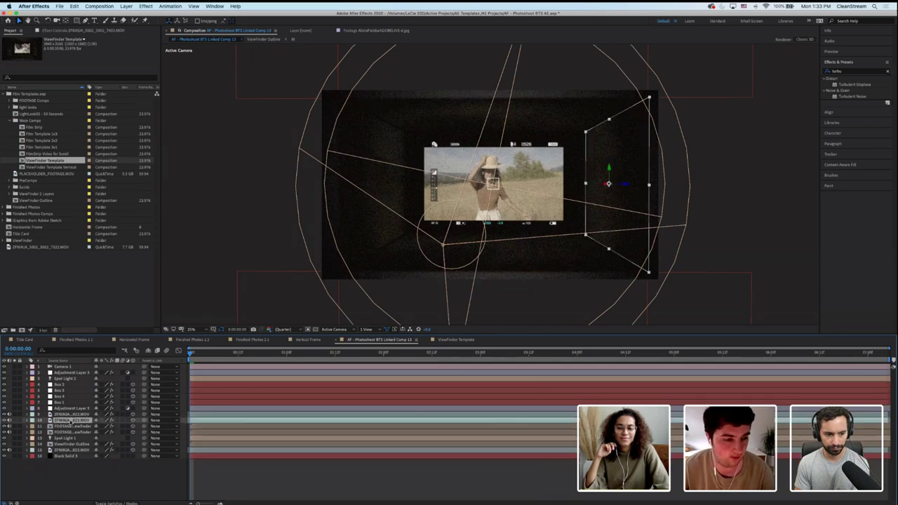
# Check the top-box layer 12, then delete duplicate FOOTAGE layer 13 on the bottom box
pyautogui.click(30, 434)
pyautogui.click(28, 434)
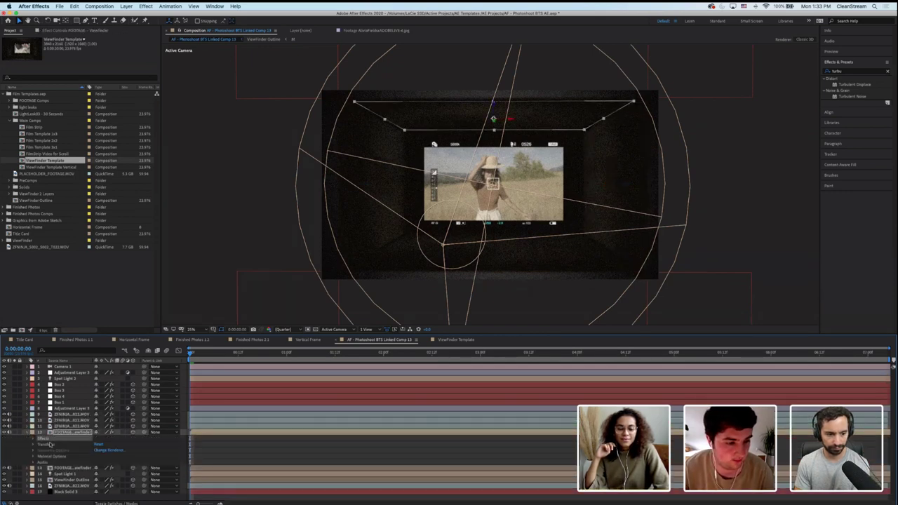
pyautogui.click(67, 427)
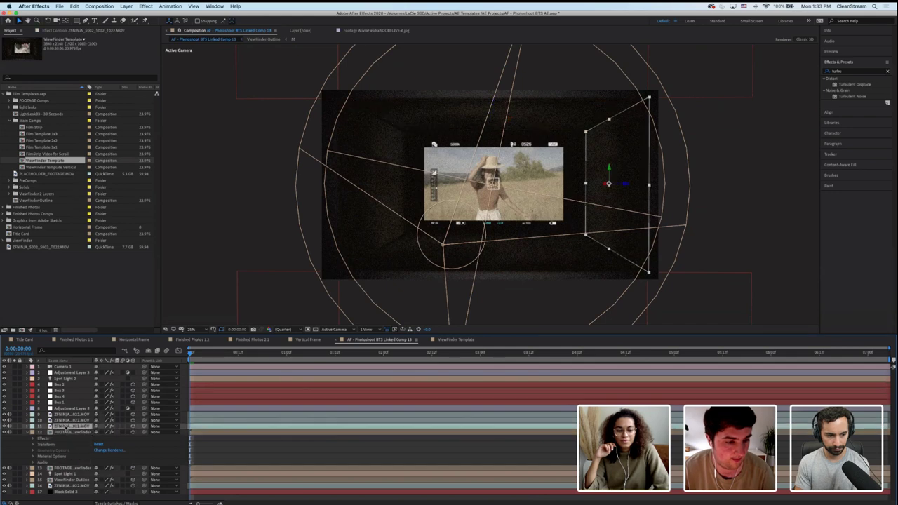
pyautogui.click(67, 433)
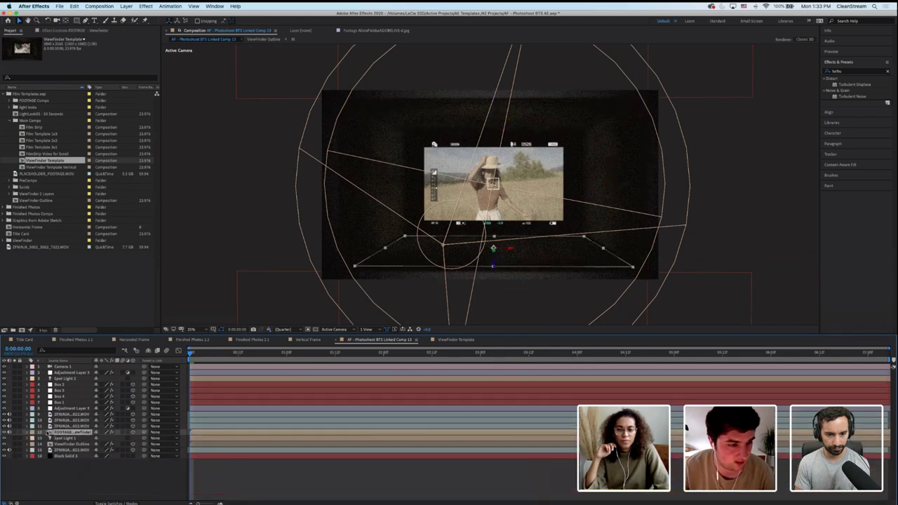
pyautogui.click(27, 430)
pyautogui.click(44, 434)
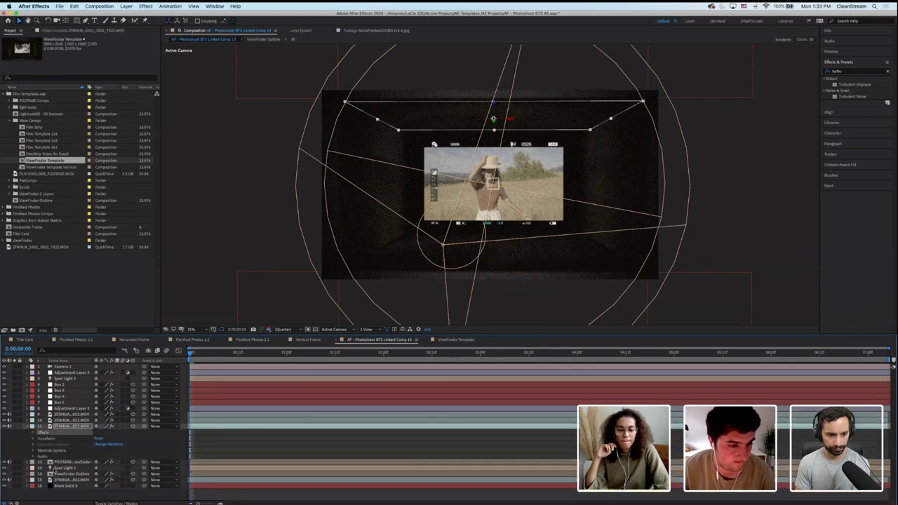
pyautogui.click(61, 427)
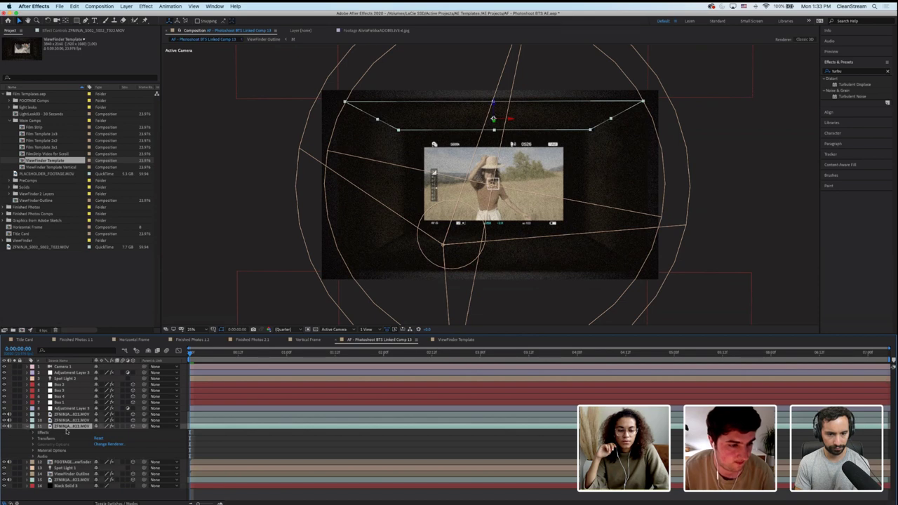
pyautogui.click(31, 426)
pyautogui.click(68, 438)
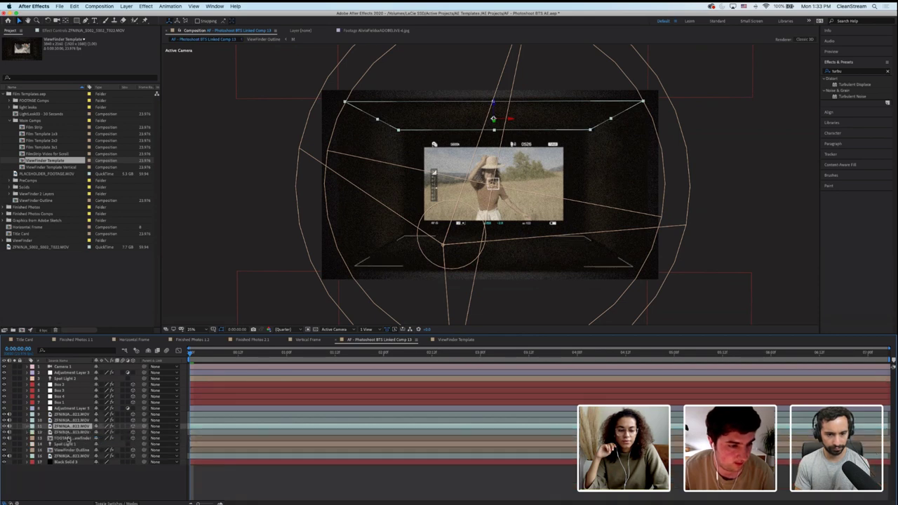
pyautogui.click(34, 438)
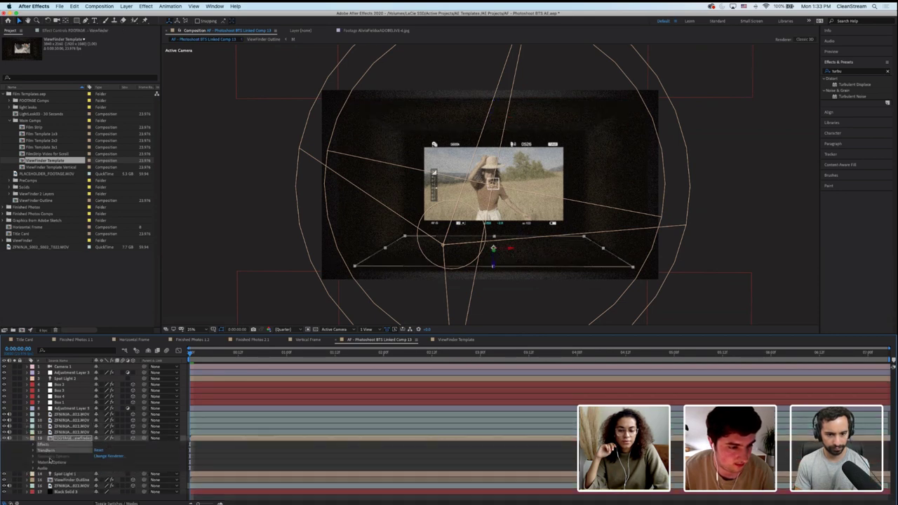
pyautogui.click(72, 433)
pyautogui.click(75, 438)
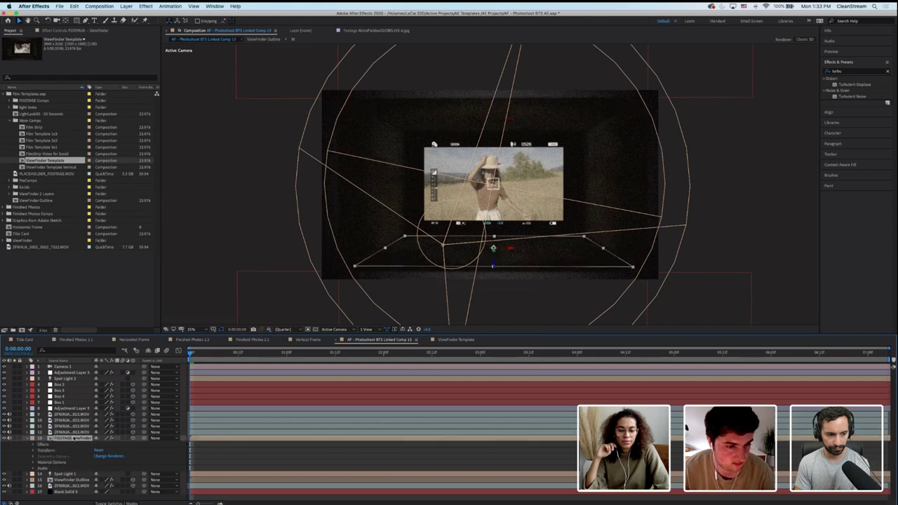
pyautogui.press('Delete')
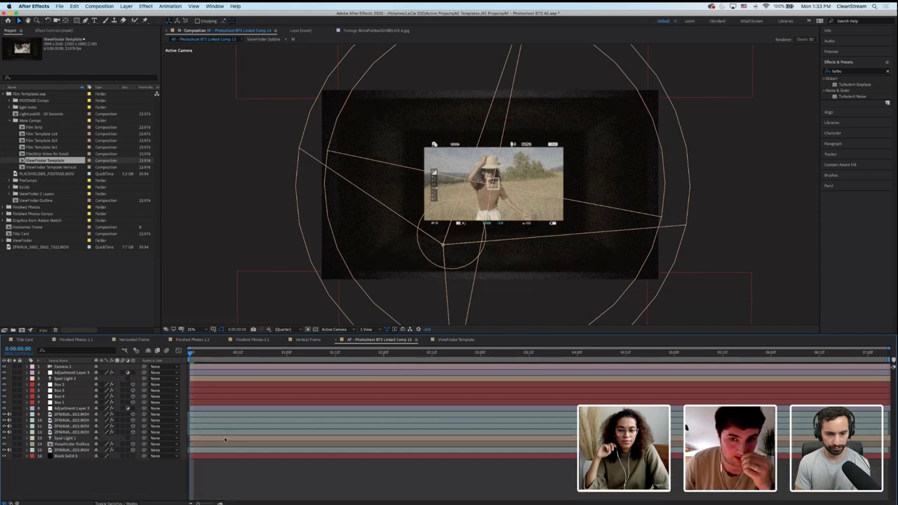
# Preview the viewfinder composition twice, the second time from the start, then bring Premiere Pro forward
pyautogui.press('space')
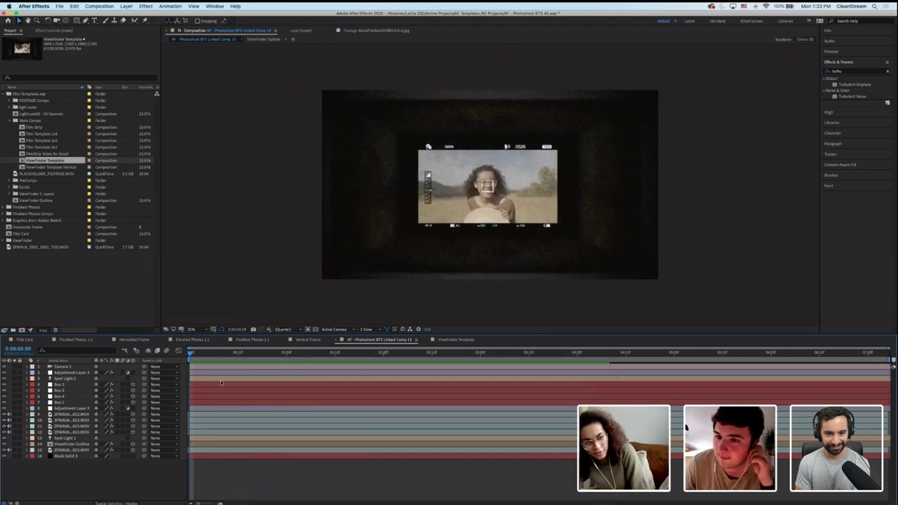
pyautogui.press('space')
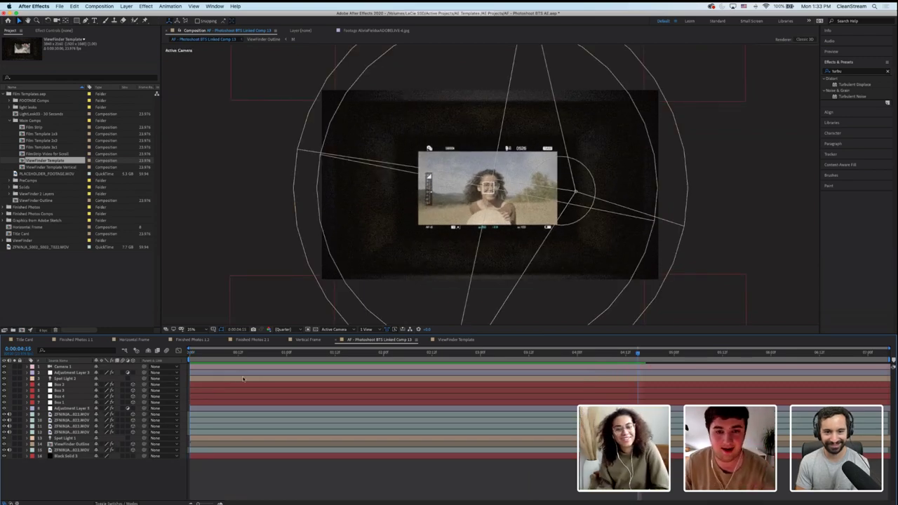
pyautogui.press('Home')
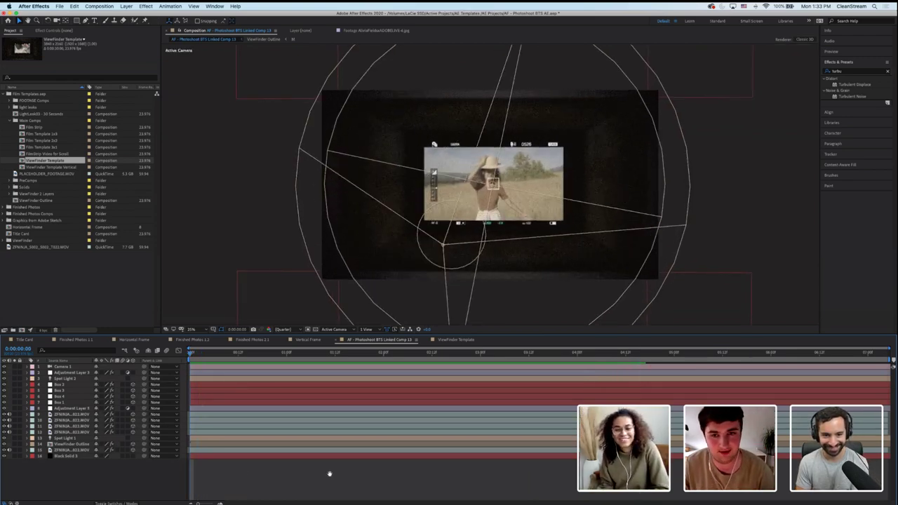
pyautogui.press('space')
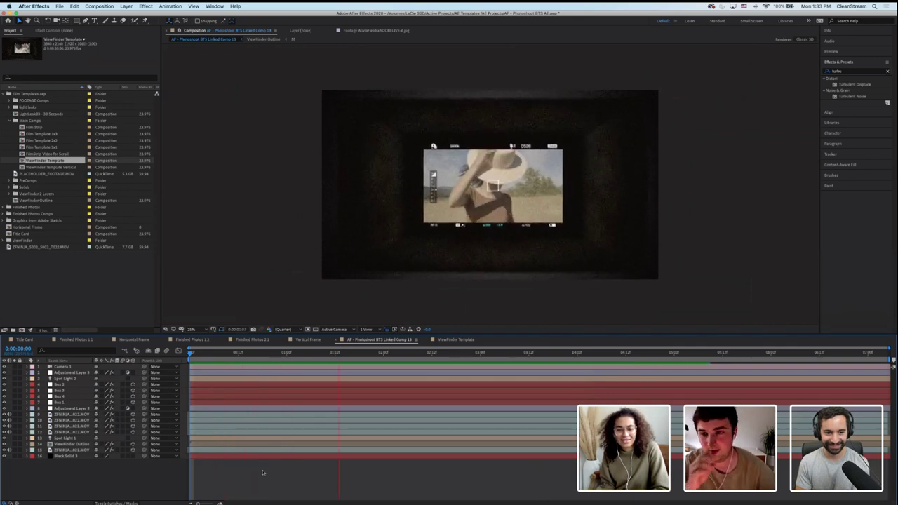
pyautogui.press('space')
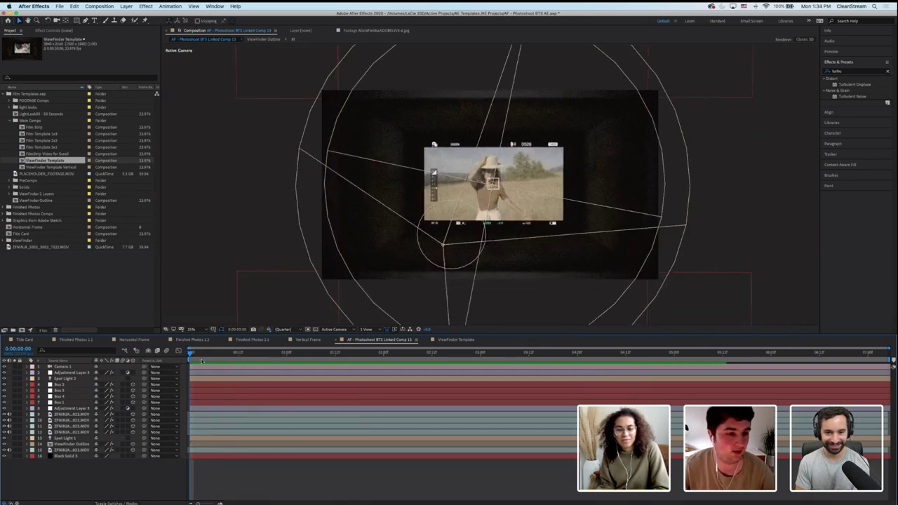
pyautogui.press('super+Tab')
pyautogui.press('super+Tab')
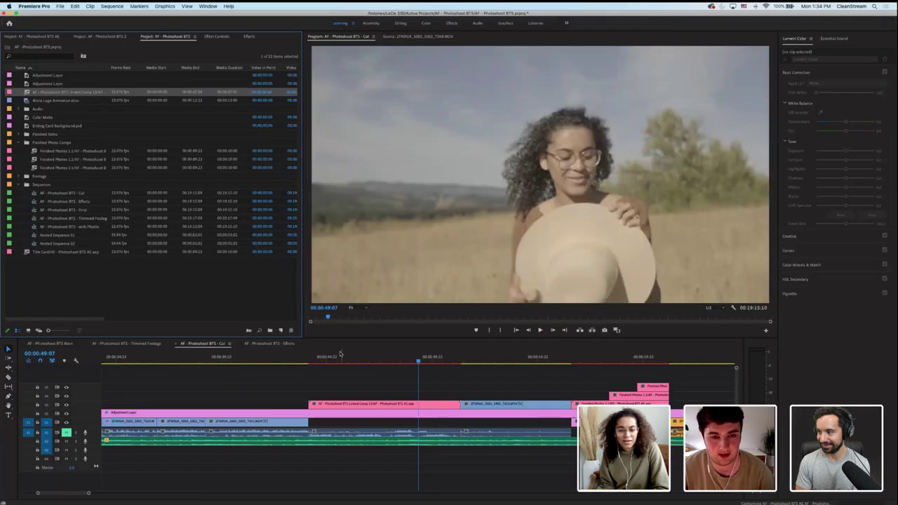
# Scrub the Cut sequence through the linked viewfinder clip near 00:00:47:04, then zoom the timeline out
pyautogui.click(341, 356)
pyautogui.press('super+Tab')
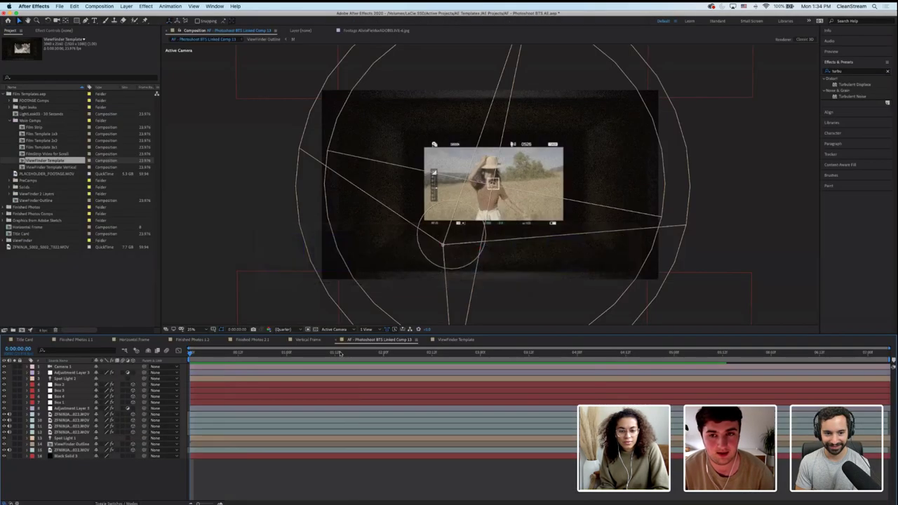
pyautogui.press('super+Tab')
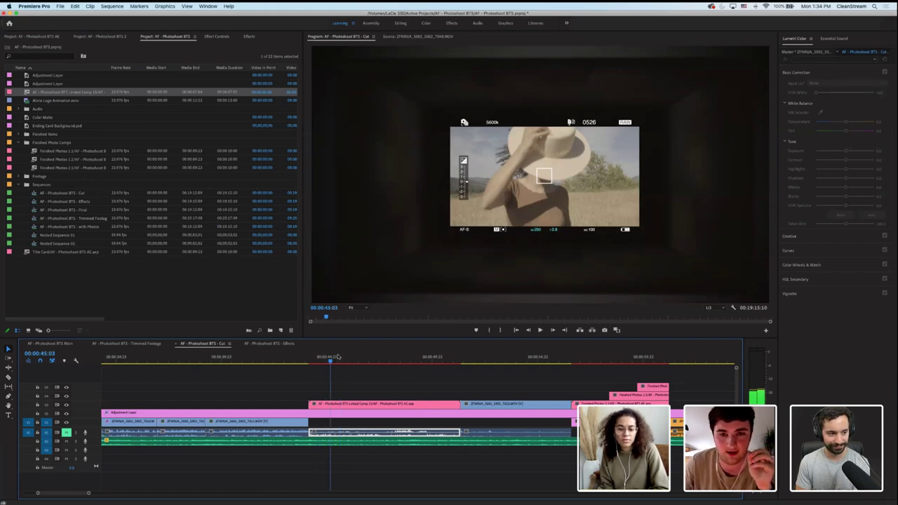
pyautogui.click(379, 358)
pyautogui.moveTo(385, 358); pyautogui.dragTo(344, 361)
pyautogui.press('-')
pyautogui.press('-')
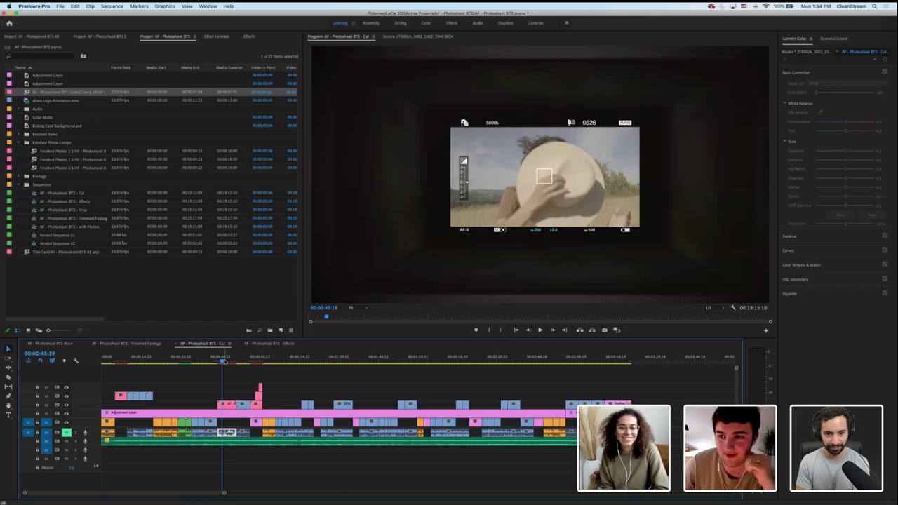
# Scrub through the later mountain and grass-field shots, then save the Photoshoot BTS project
pyautogui.moveTo(223, 361); pyautogui.dragTo(232, 361)
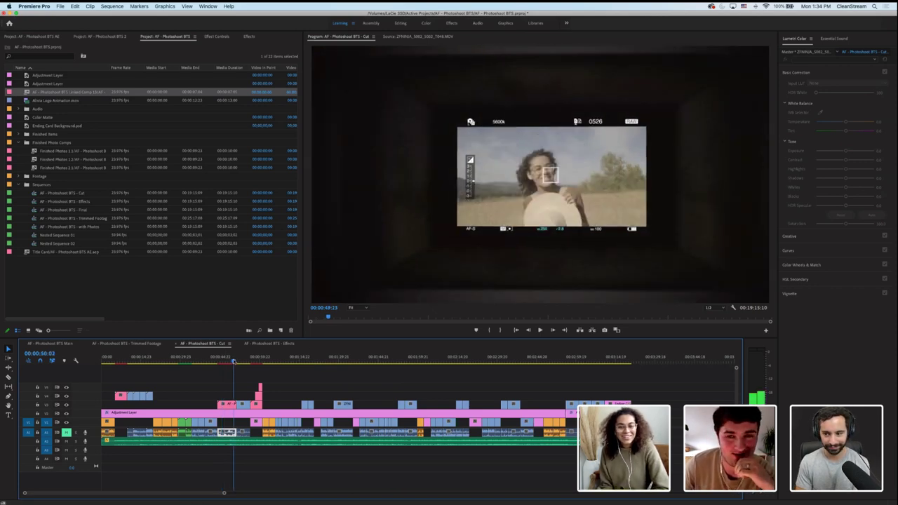
pyautogui.moveTo(476, 361); pyautogui.dragTo(554, 361)
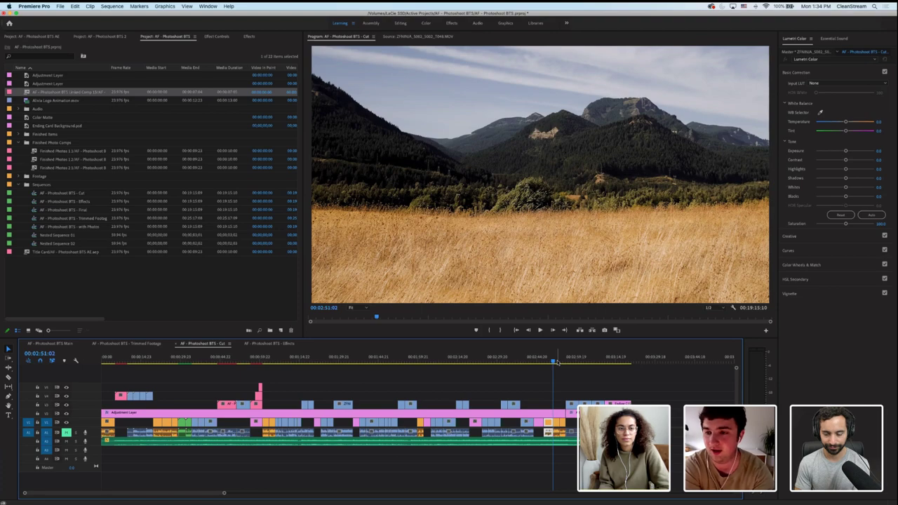
pyautogui.moveTo(555, 361); pyautogui.dragTo(563, 361)
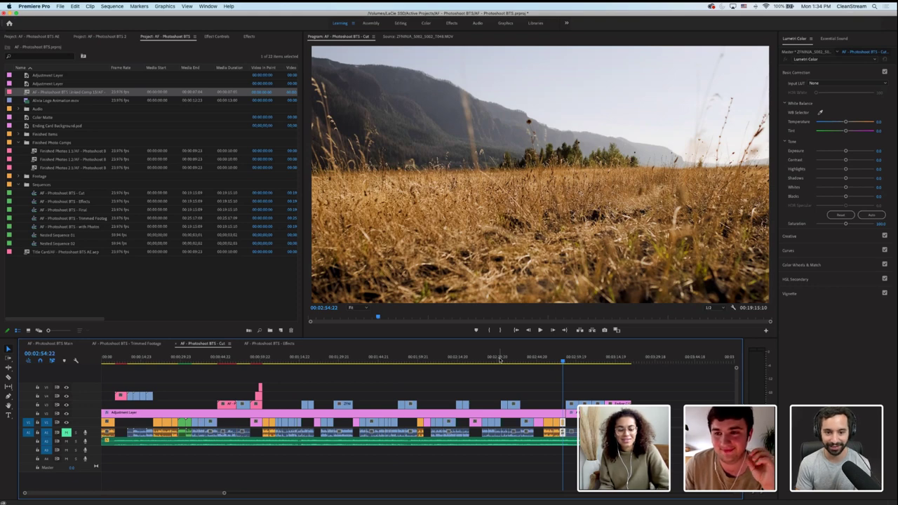
pyautogui.press('super+s')
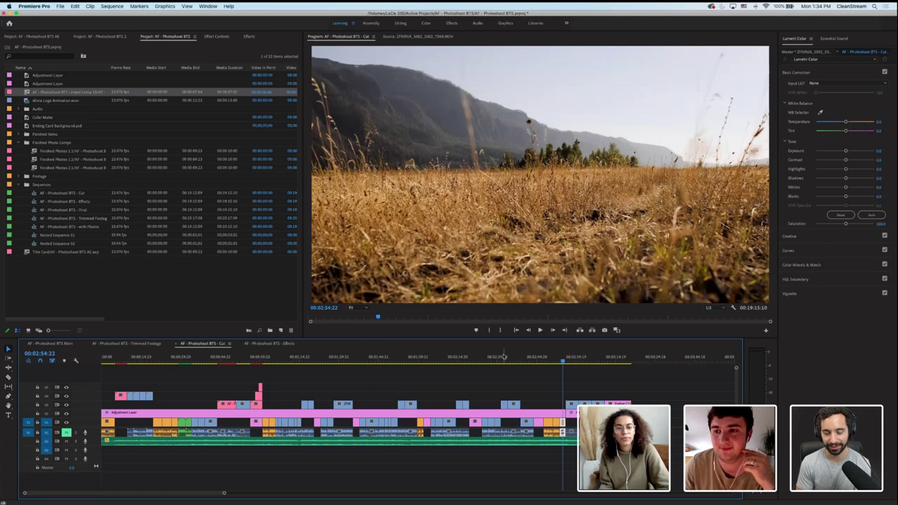
pyautogui.click(572, 375)
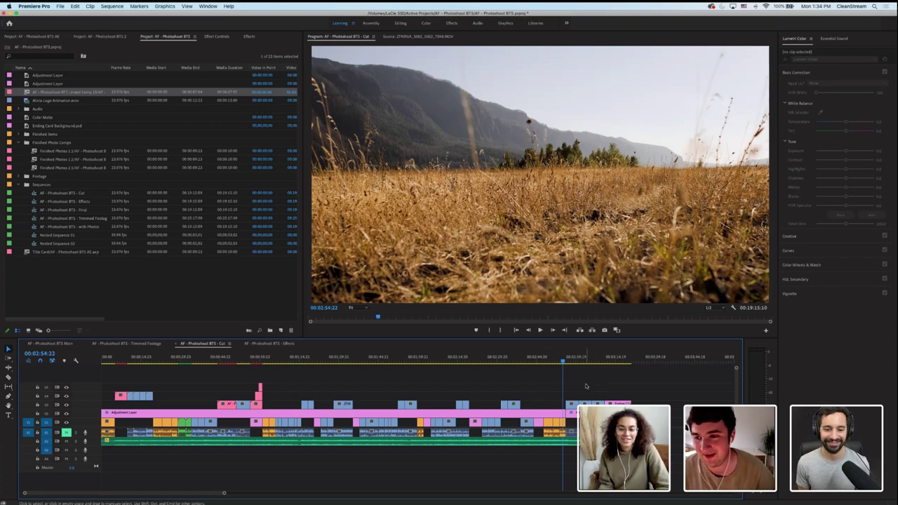
# Play the Cut sequence from the low grass shot at 00:02:55:00 into the phone-story clips
pyautogui.moveTo(551, 361)
pyautogui.mouseDown()
pyautogui.moveTo(516, 361)
pyautogui.moveTo(565, 361)
pyautogui.moveTo(546, 362)
pyautogui.mouseUp()
pyautogui.click(574, 360)
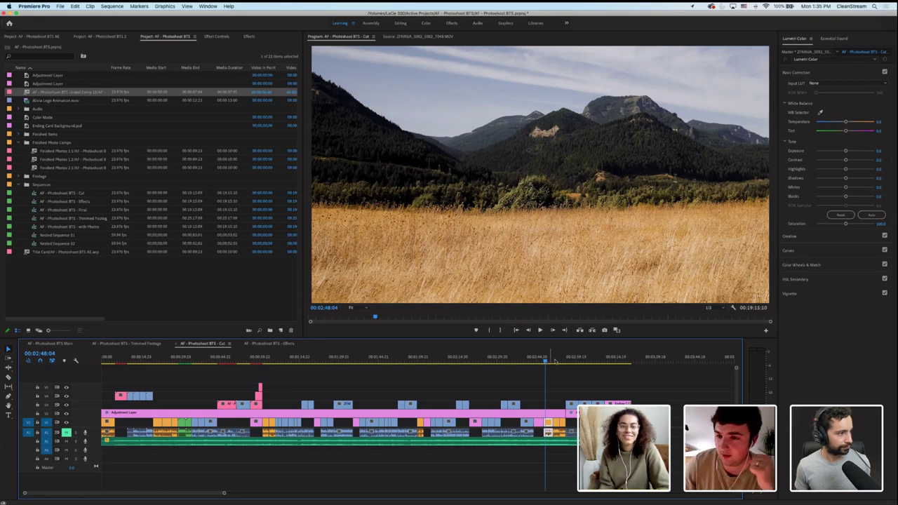
pyautogui.moveTo(555, 360); pyautogui.dragTo(567, 359)
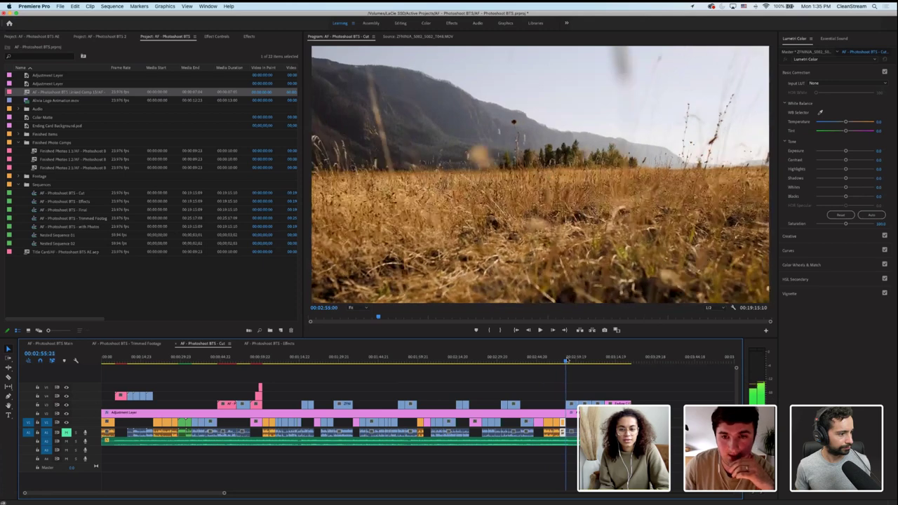
pyautogui.press('space')
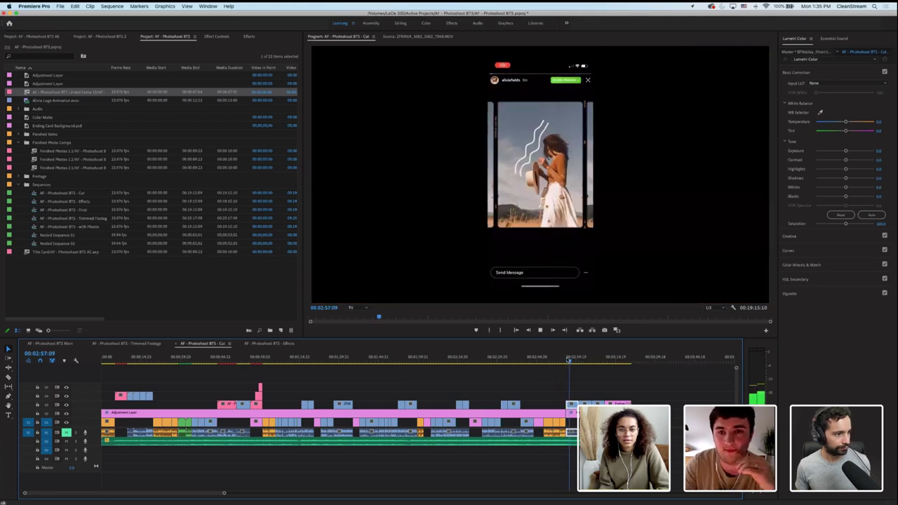
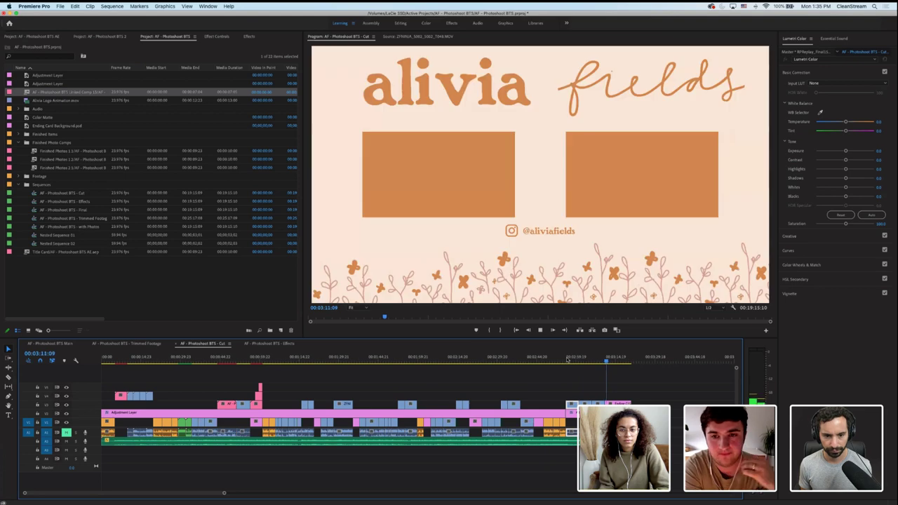
# Replace the three phone screen-recording clips near 02:56 with a linked After Effects composition
pyautogui.press('space')
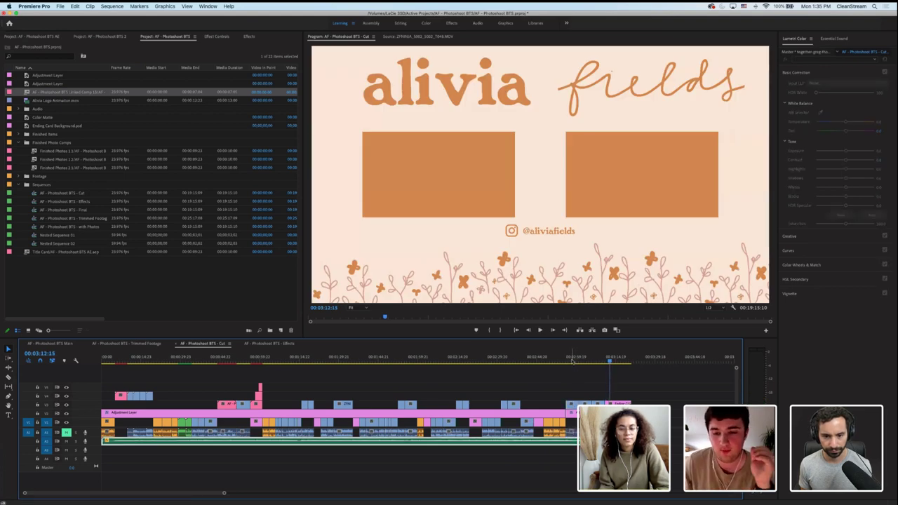
pyautogui.click(568, 363)
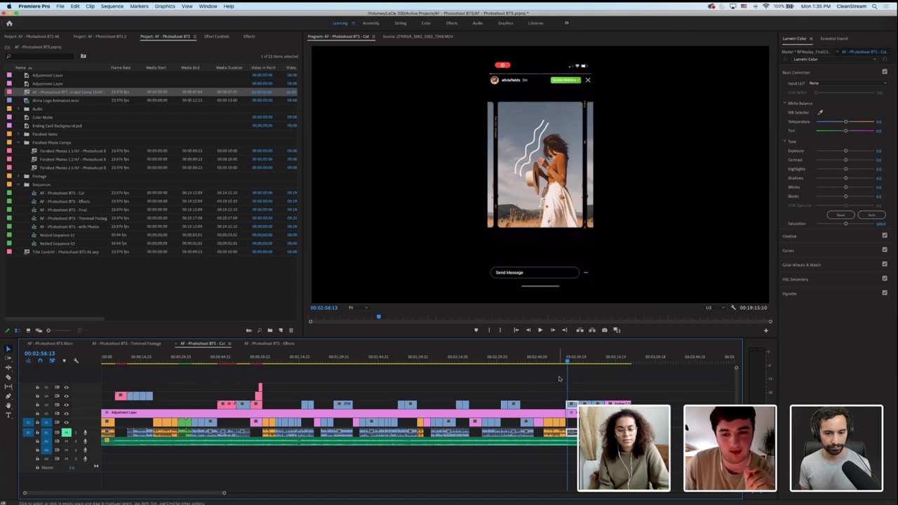
pyautogui.moveTo(561, 377); pyautogui.dragTo(605, 410)
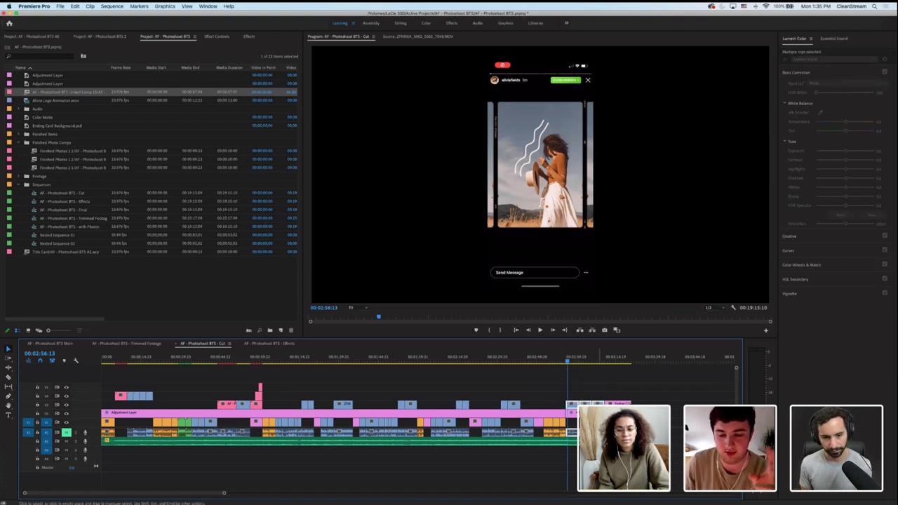
pyautogui.press('=')
pyautogui.press('=')
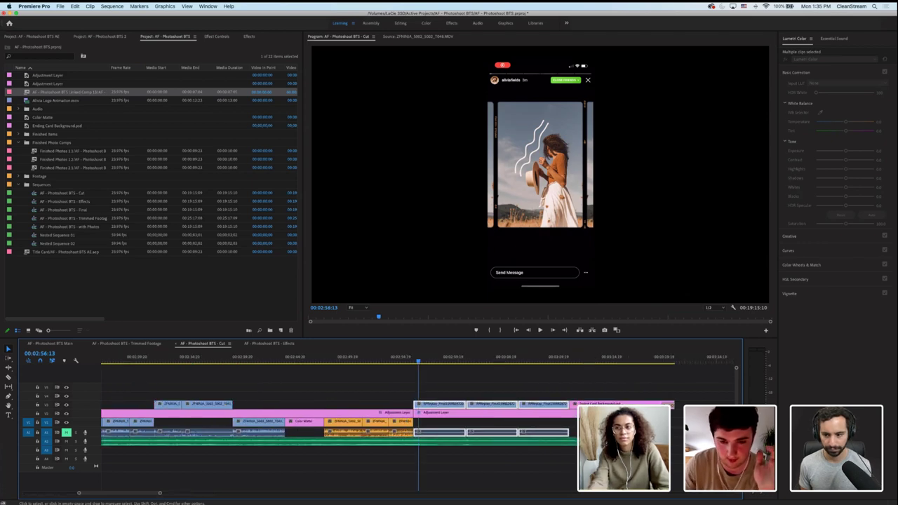
pyautogui.rightClick(505, 407)
pyautogui.click(551, 257)
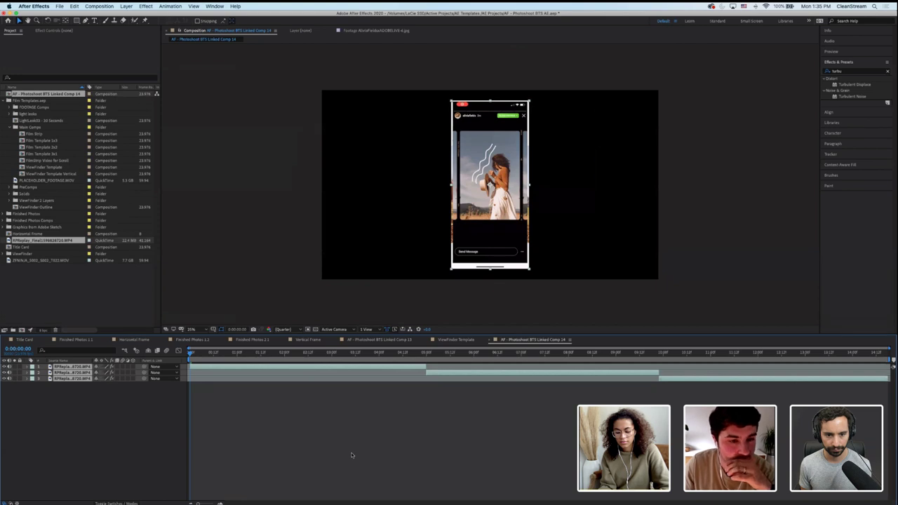
pyautogui.click(351, 455)
pyautogui.press('space')
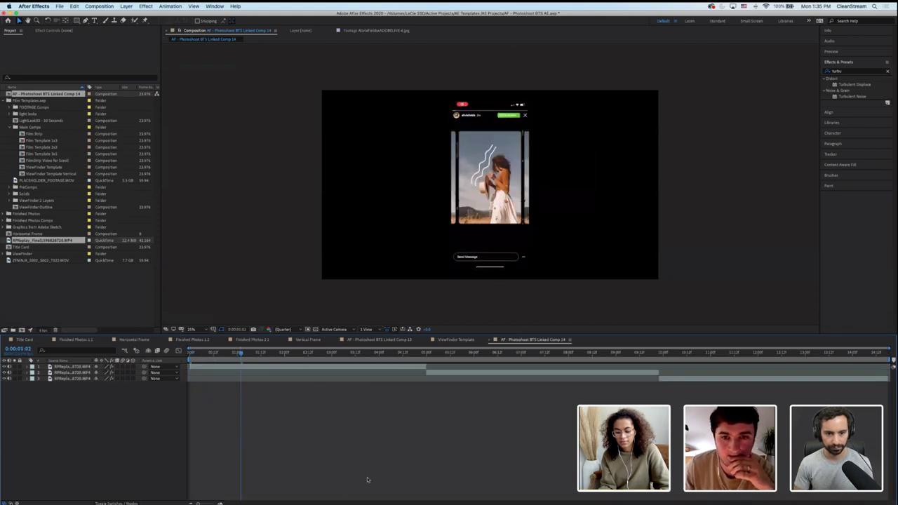
pyautogui.click(287, 367)
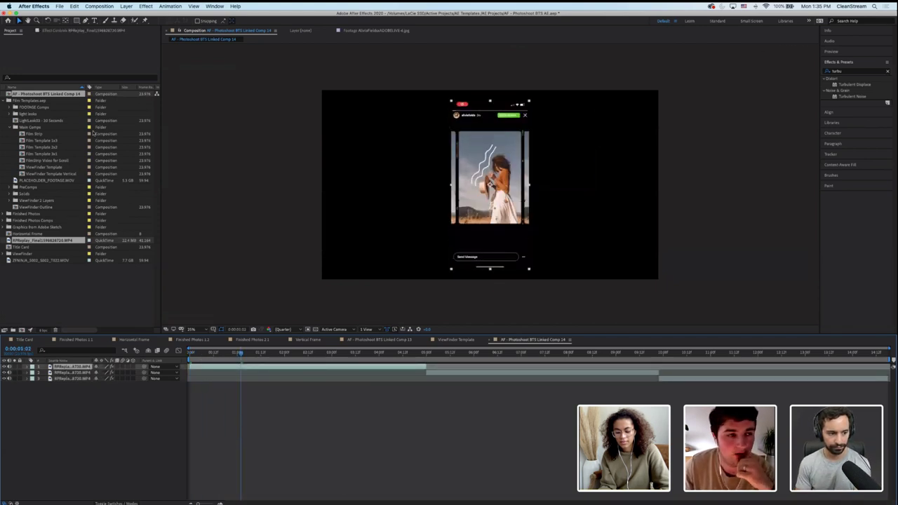
pyautogui.click(503, 429)
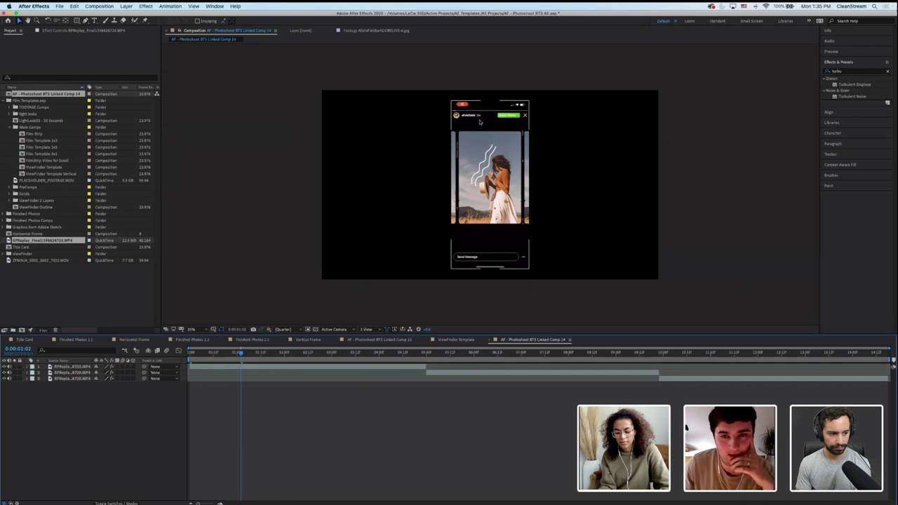
pyautogui.scroll(2, 480, 122)
pyautogui.scroll(-2, 480, 122)
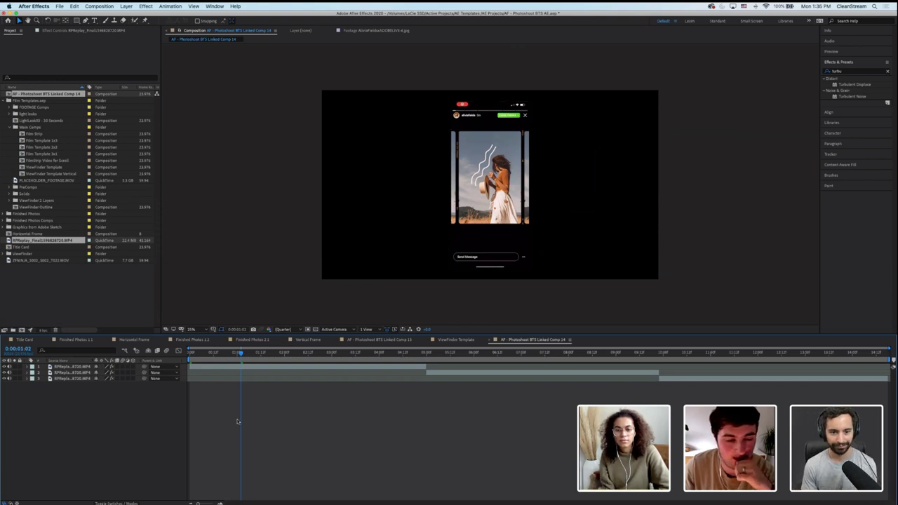
pyautogui.click(266, 367)
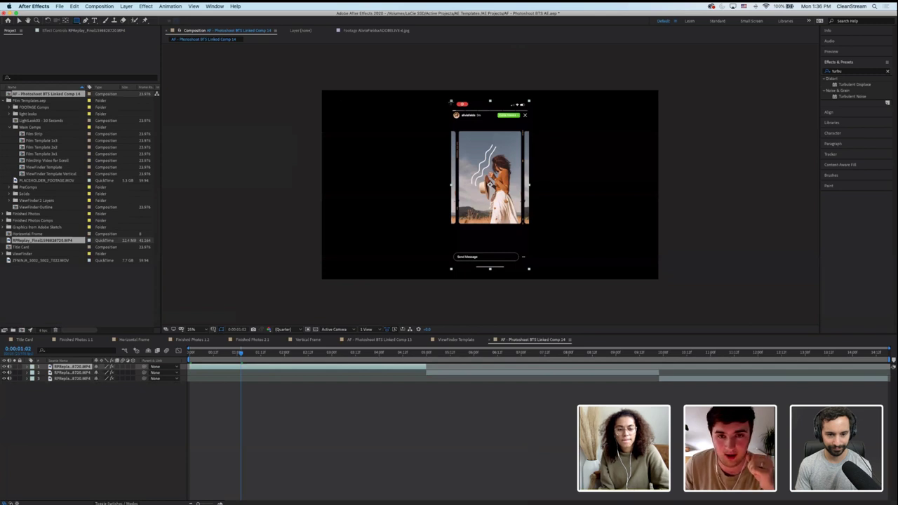
# Draw a rectangular mask around the phone on layer 1 and nudge it slightly down
pyautogui.moveTo(450, 102); pyautogui.dragTo(539, 262)
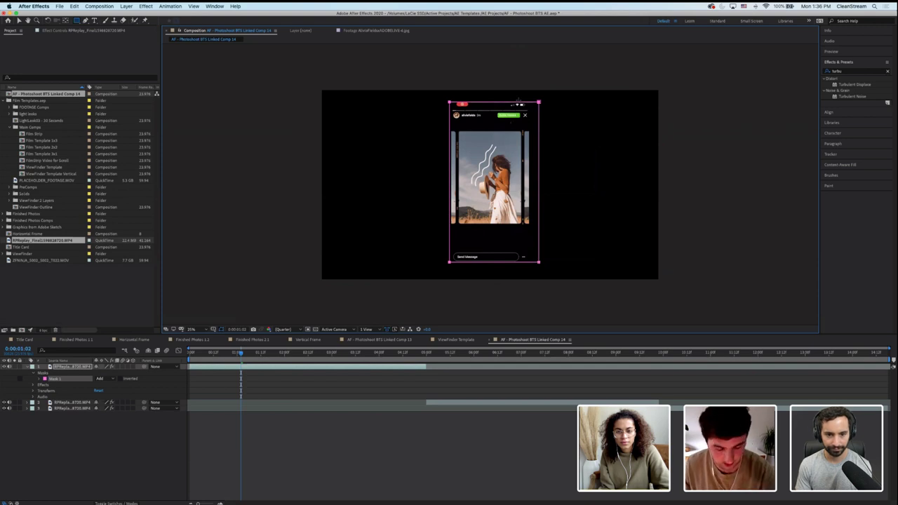
pyautogui.press('v')
pyautogui.moveTo(516, 104); pyautogui.dragTo(513, 108)
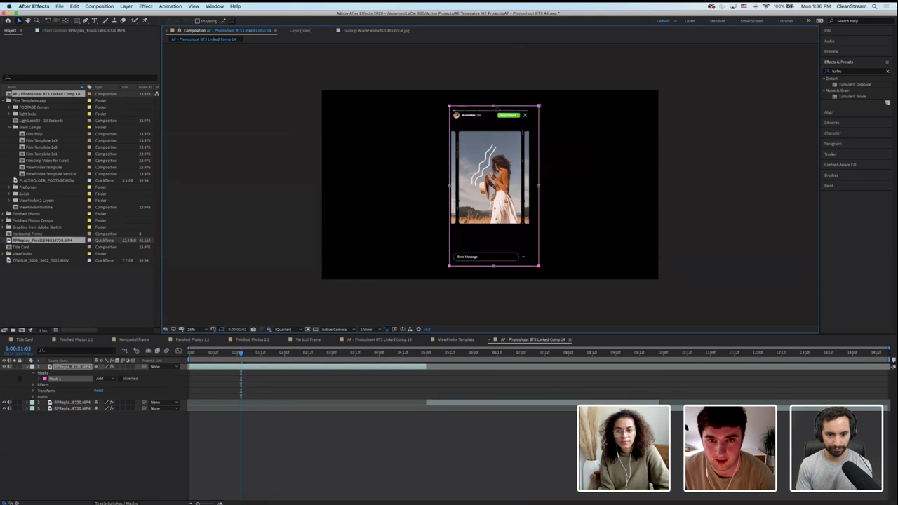
pyautogui.click(485, 430)
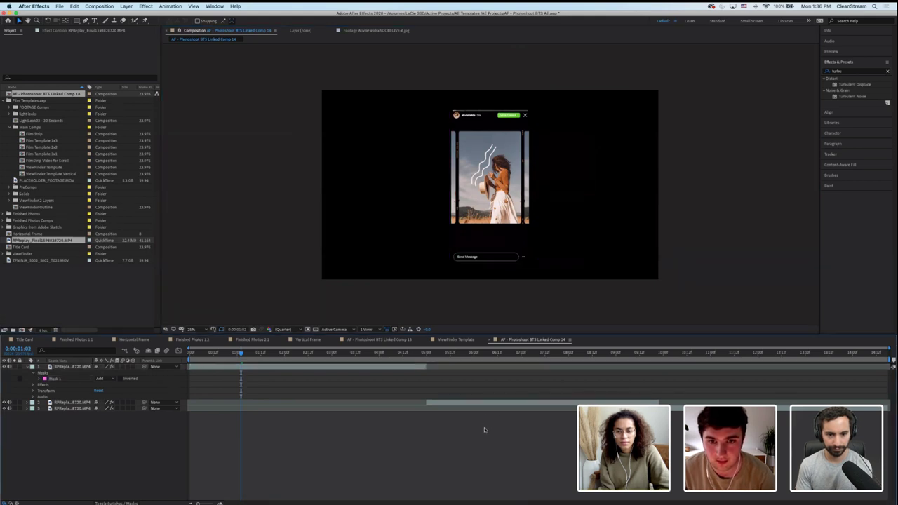
# Collapse the Project panel folders to top level and clear the selection
pyautogui.click(56, 271)
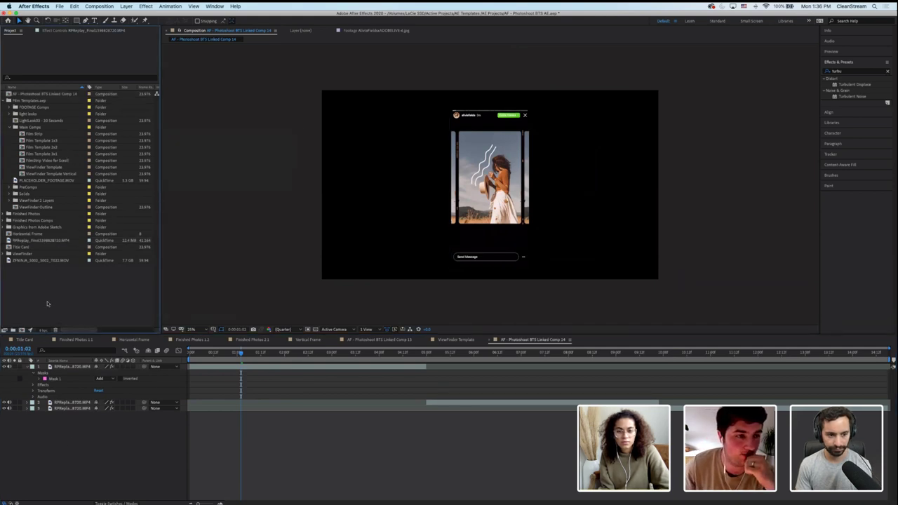
pyautogui.click(27, 235)
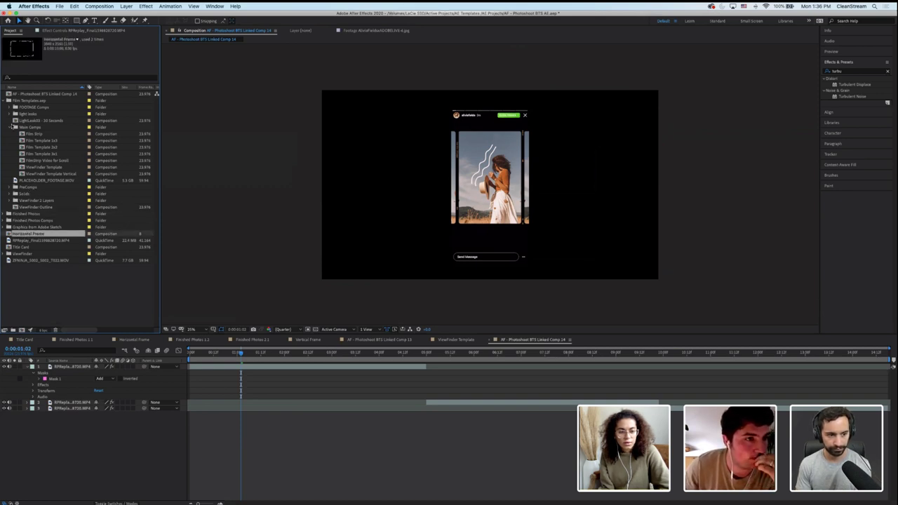
pyautogui.click(15, 127)
pyautogui.click(9, 100)
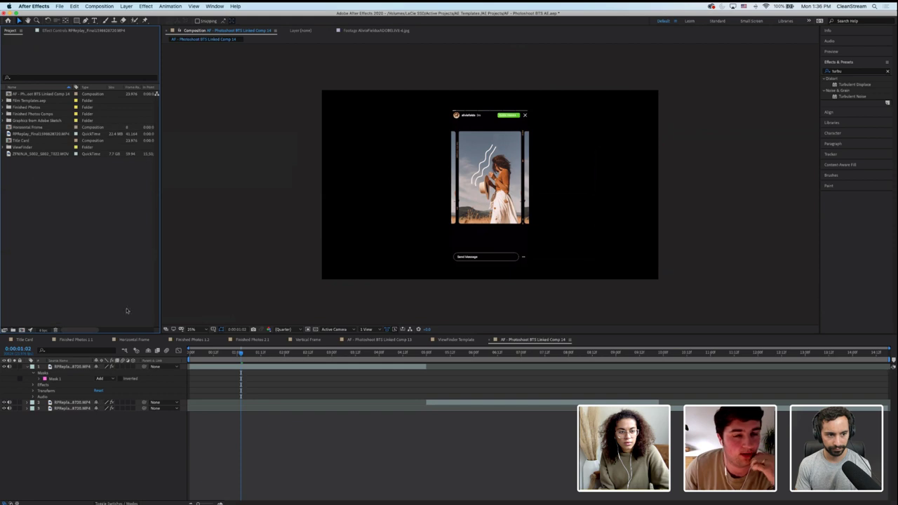
pyautogui.moveTo(460, 483)
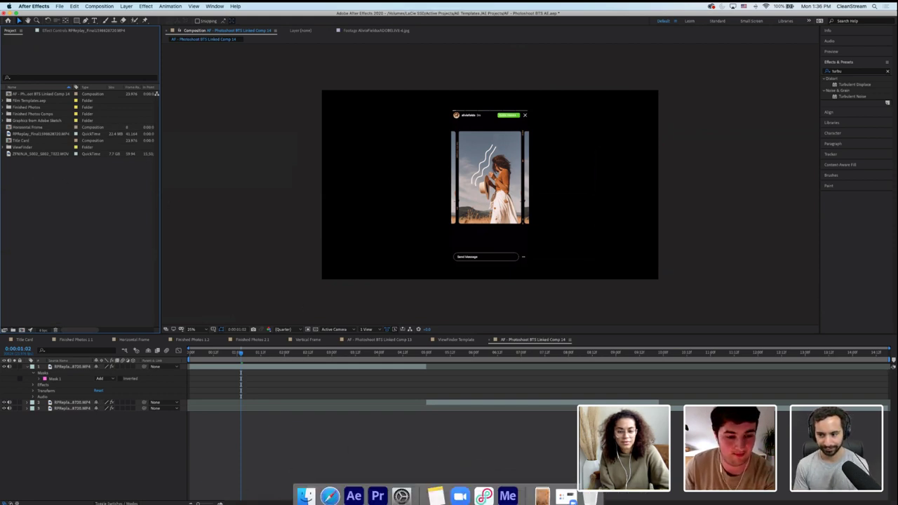
# Back in Premiere Pro, scrub the playhead through the opening wheat-field shot
pyautogui.click(378, 484)
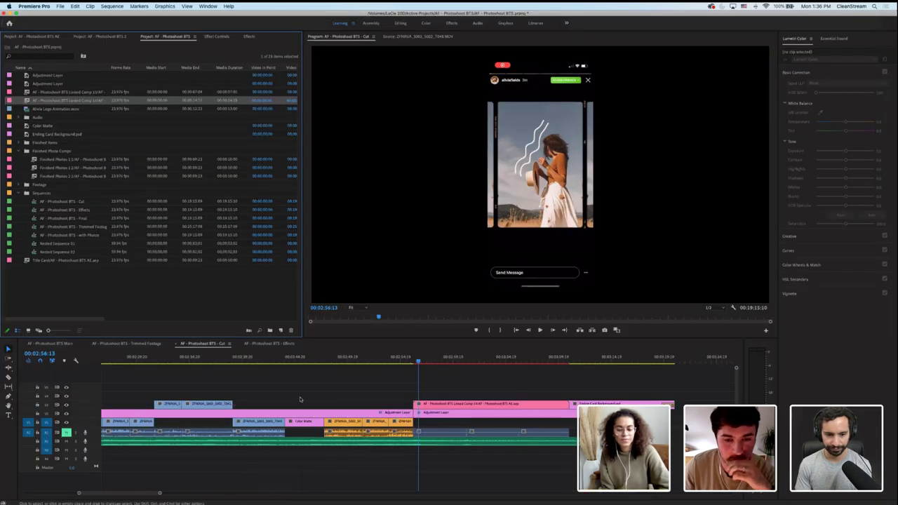
pyautogui.click(125, 354)
pyautogui.moveTo(125, 354); pyautogui.dragTo(142, 355)
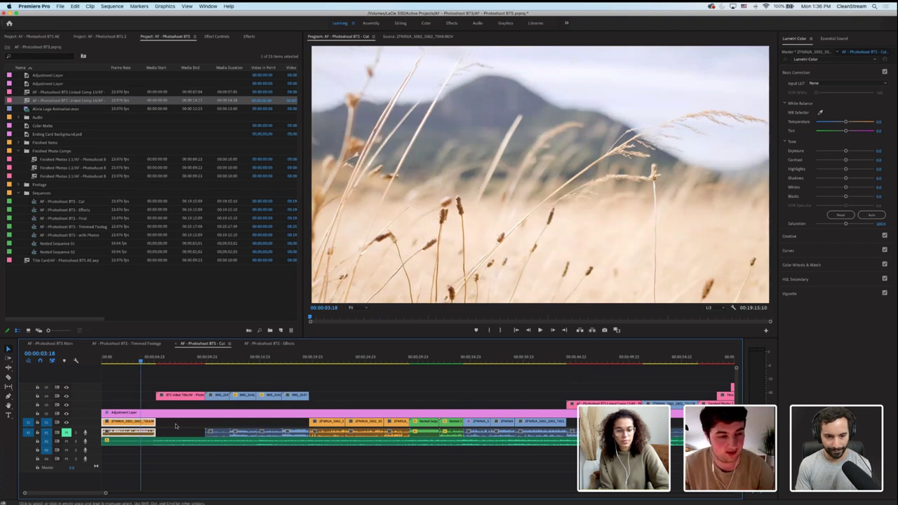
pyautogui.press('super+Tab')
pyautogui.press('super+Tab')
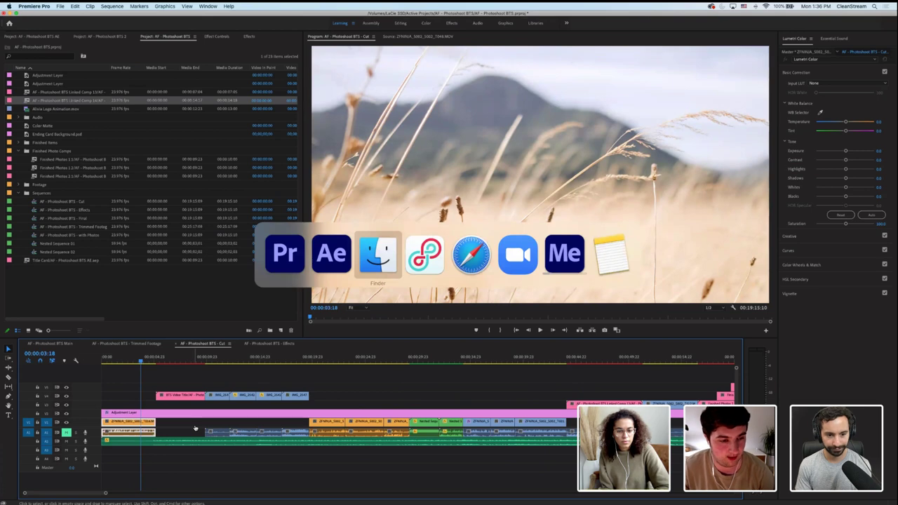
# Import the T016 clip from AF - Photoshoot BTS > Footage > Ninja into the After Effects project
pyautogui.press('space')
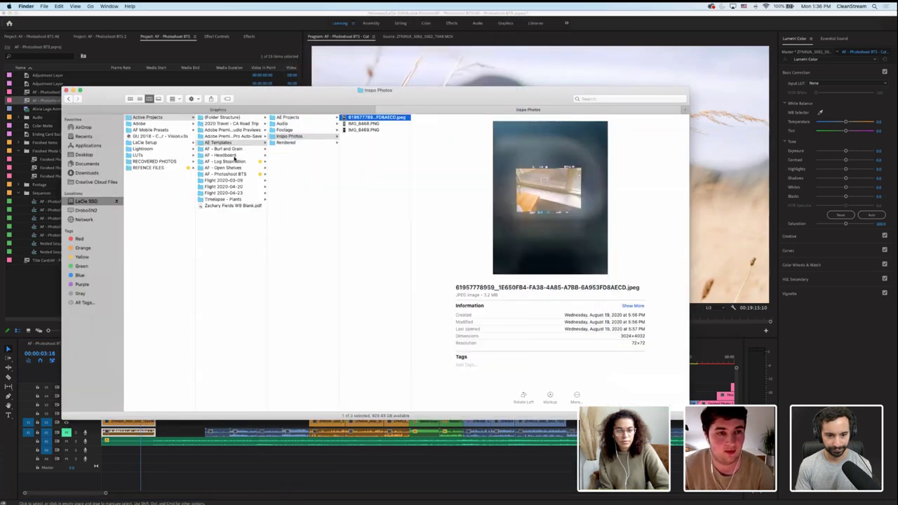
pyautogui.click(225, 173)
pyautogui.click(289, 163)
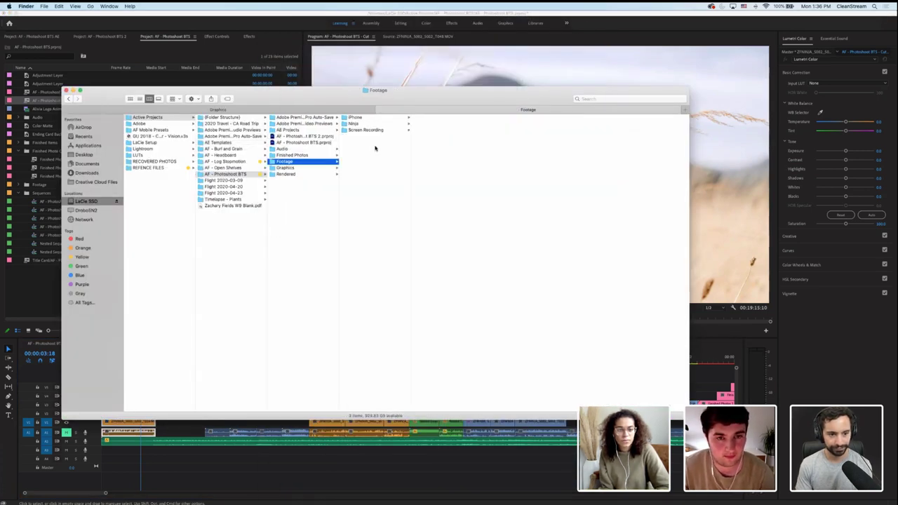
pyautogui.click(366, 124)
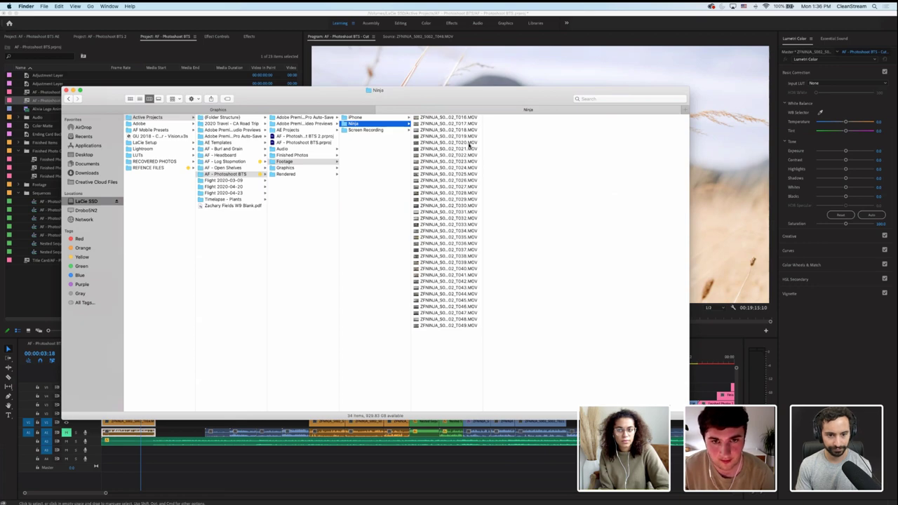
pyautogui.press('Right')
pyautogui.press('super+Tab')
pyautogui.press('super+Tab')
pyautogui.moveTo(443, 121); pyautogui.dragTo(103, 214)
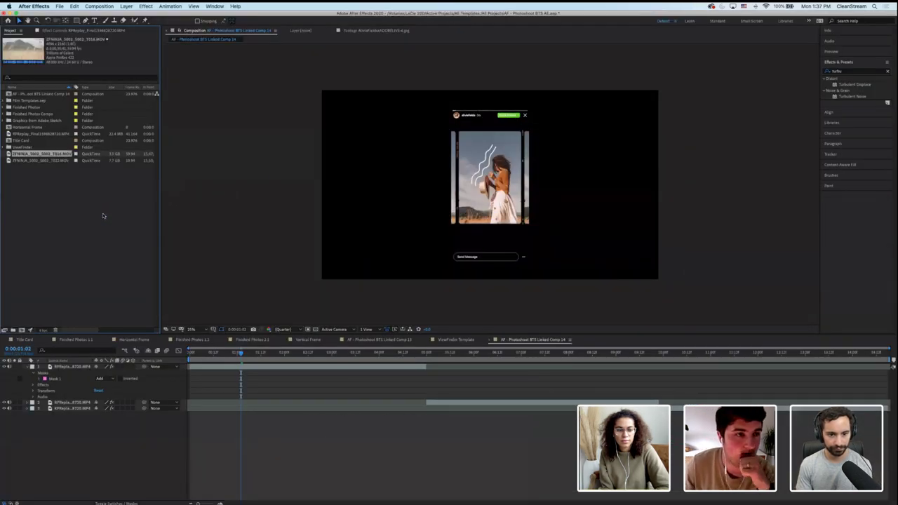
# Add the T016 footage to Linked Comp 14 as bottom layer 4 and select it
pyautogui.moveTo(47, 154); pyautogui.dragTo(92, 467)
pyautogui.click(391, 461)
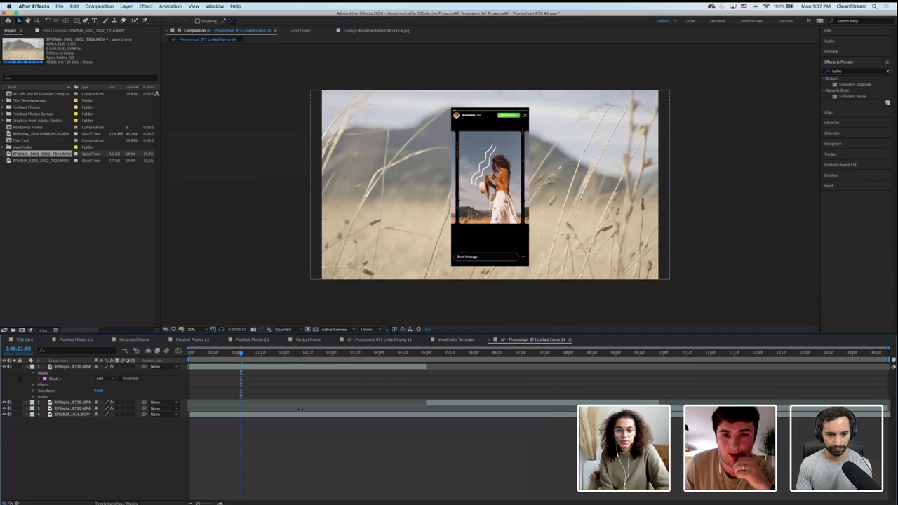
pyautogui.click(76, 415)
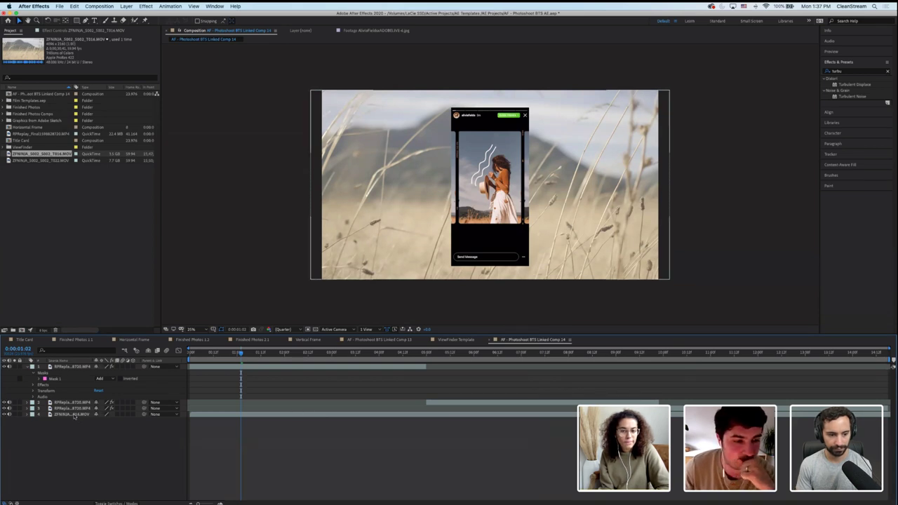
pyautogui.click(400, 482)
pyautogui.click(85, 415)
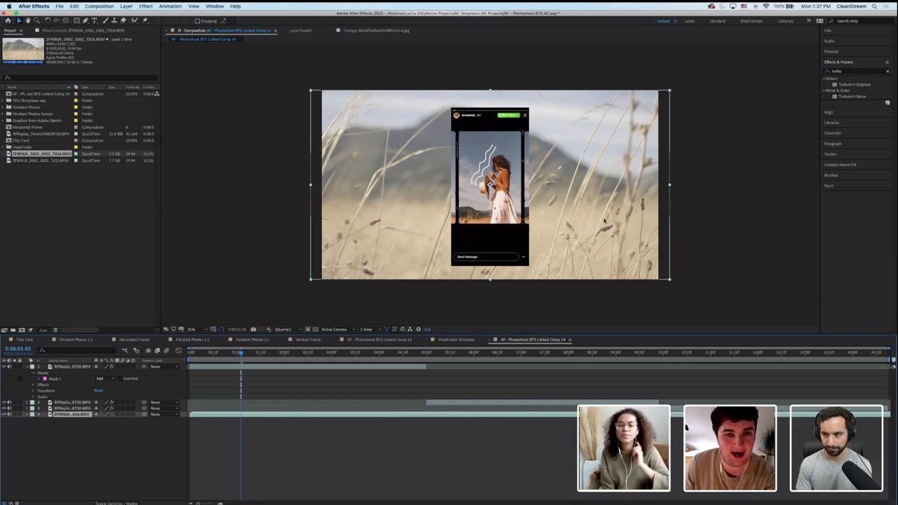
pyautogui.click(845, 71)
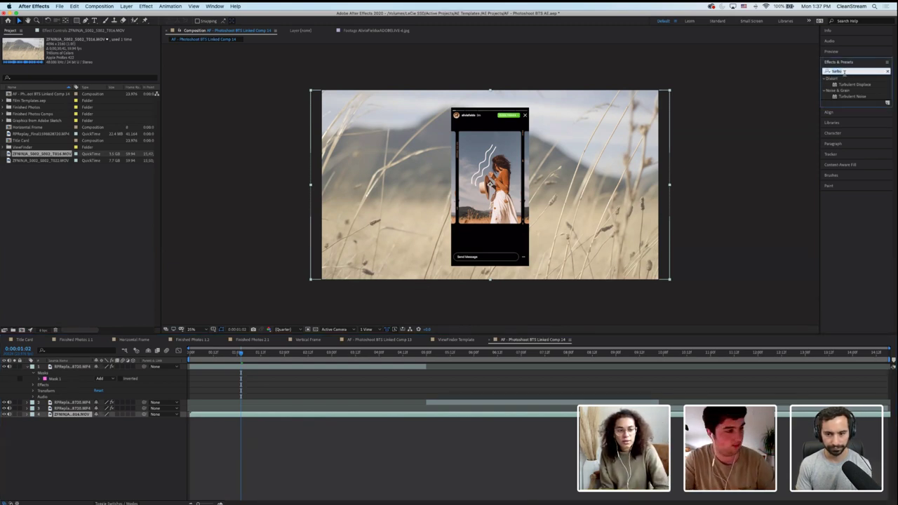
# Apply Noise and Fast Box Blur to the background clip, with Fast Box Blur above Noise
pyautogui.write('noise')
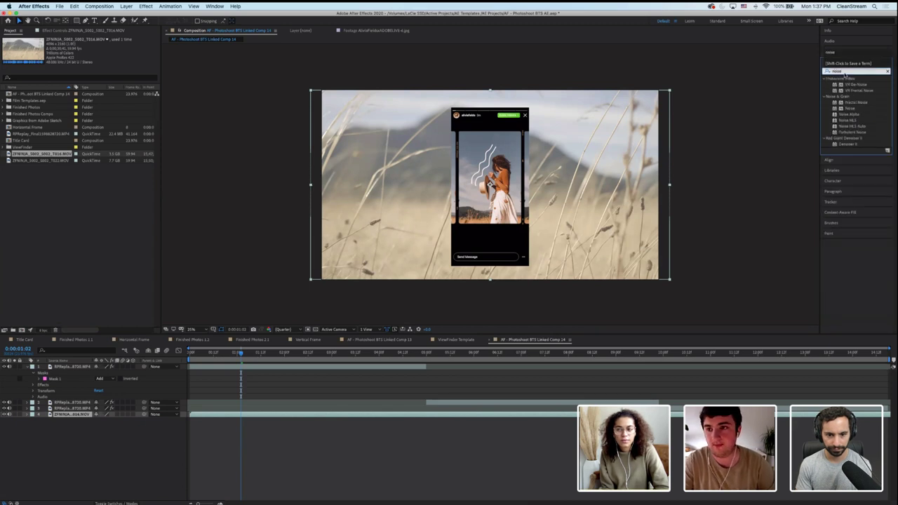
pyautogui.moveTo(850, 109); pyautogui.dragTo(484, 416)
pyautogui.click(888, 71)
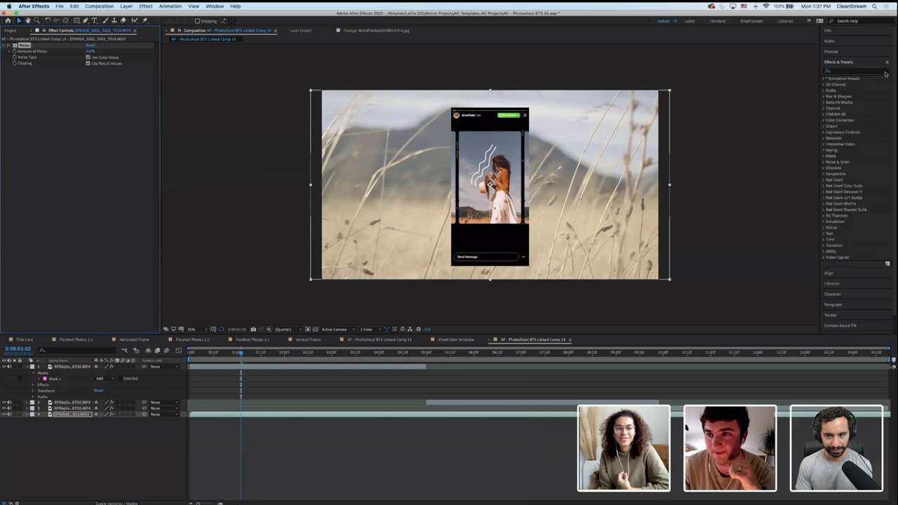
pyautogui.write('fast')
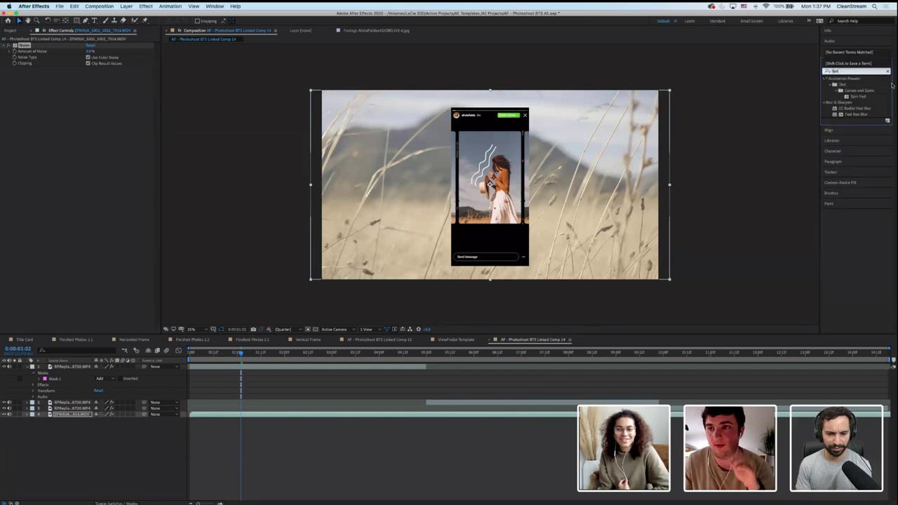
pyautogui.click(858, 114)
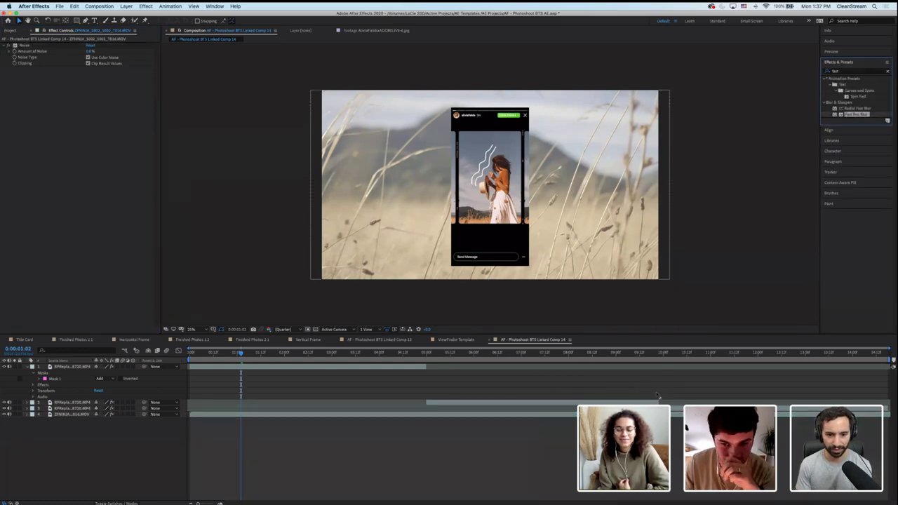
pyautogui.moveTo(858, 114); pyautogui.dragTo(490, 184)
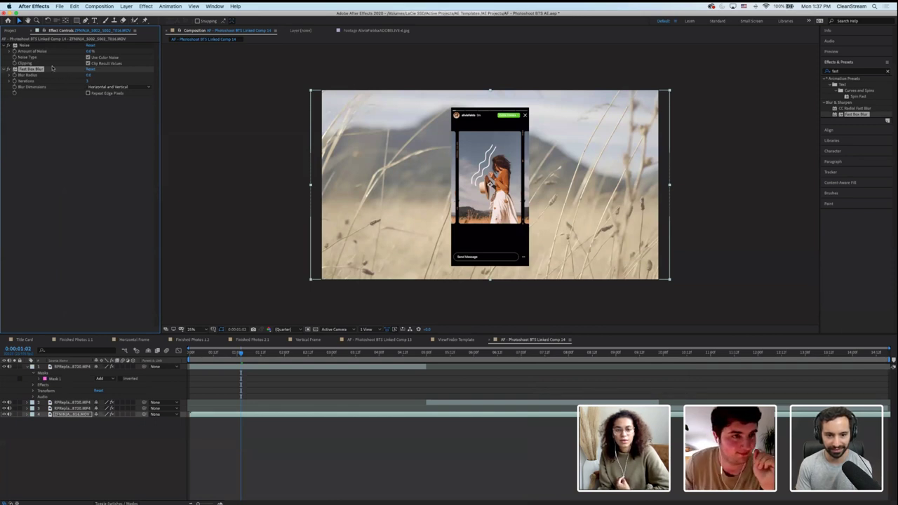
pyautogui.moveTo(50, 71); pyautogui.dragTo(30, 45)
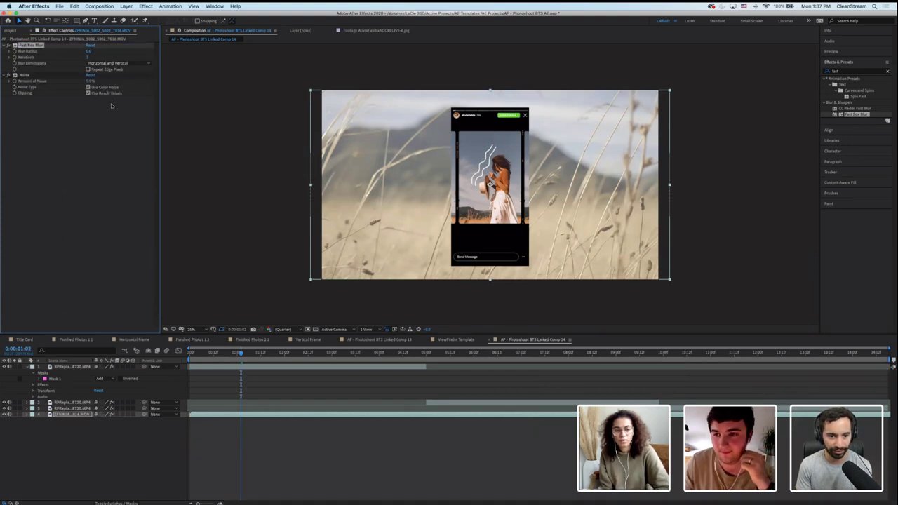
# Set Blur Radius to 25 with Repeat Edge Pixels, and Amount of Noise to 1%
pyautogui.click(89, 51)
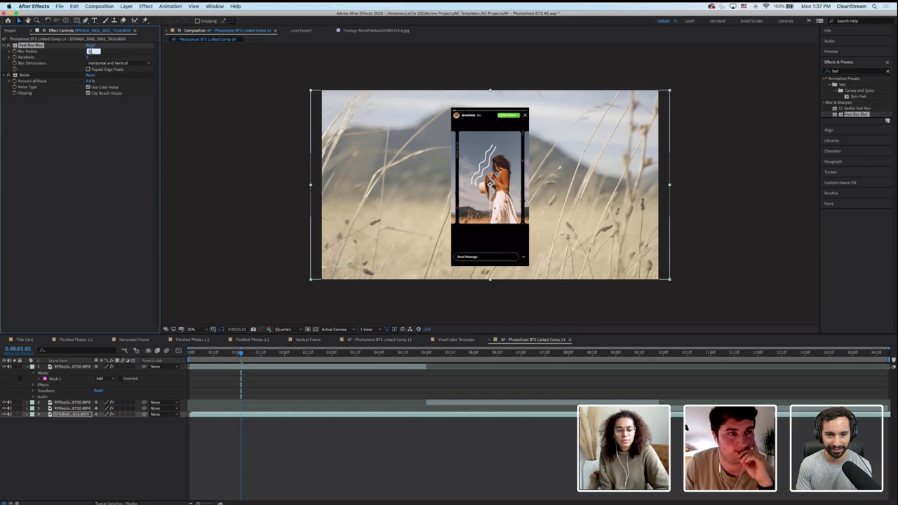
pyautogui.write('25')
pyautogui.press('Return')
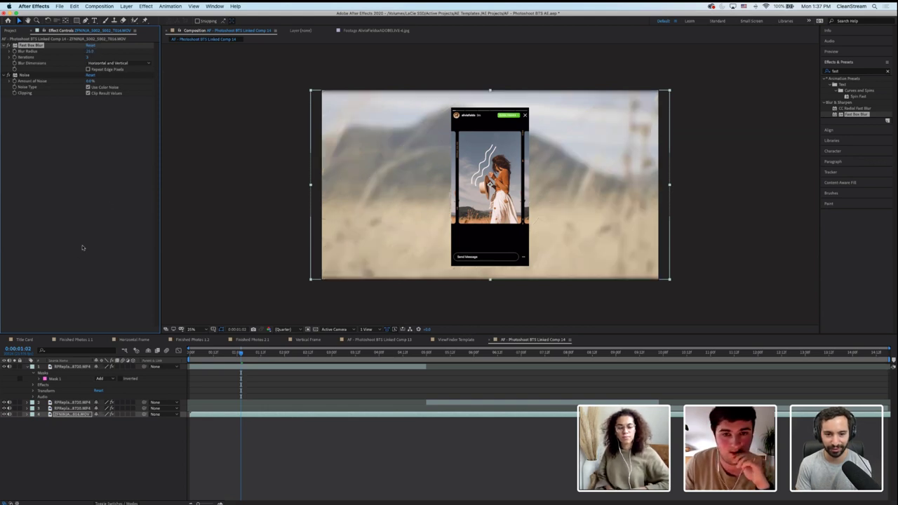
pyautogui.click(109, 183)
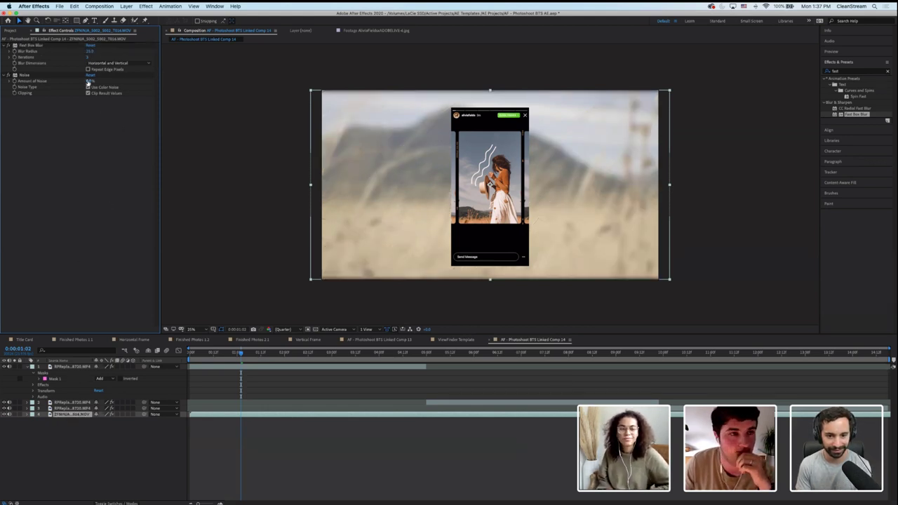
pyautogui.click(33, 47)
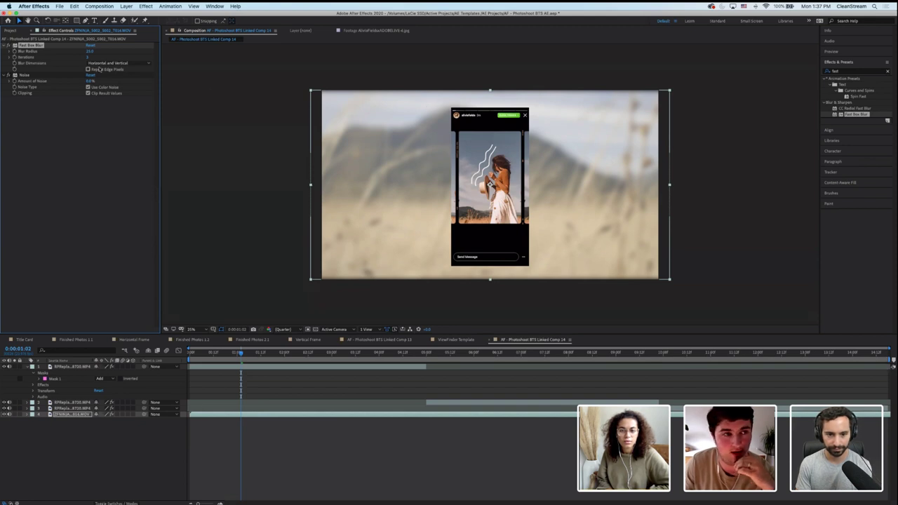
pyautogui.click(88, 70)
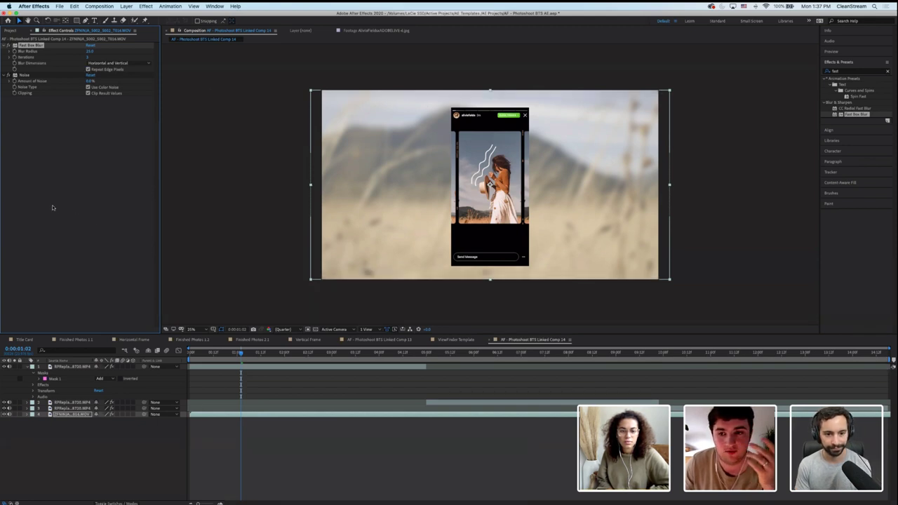
pyautogui.click(18, 88)
pyautogui.click(91, 81)
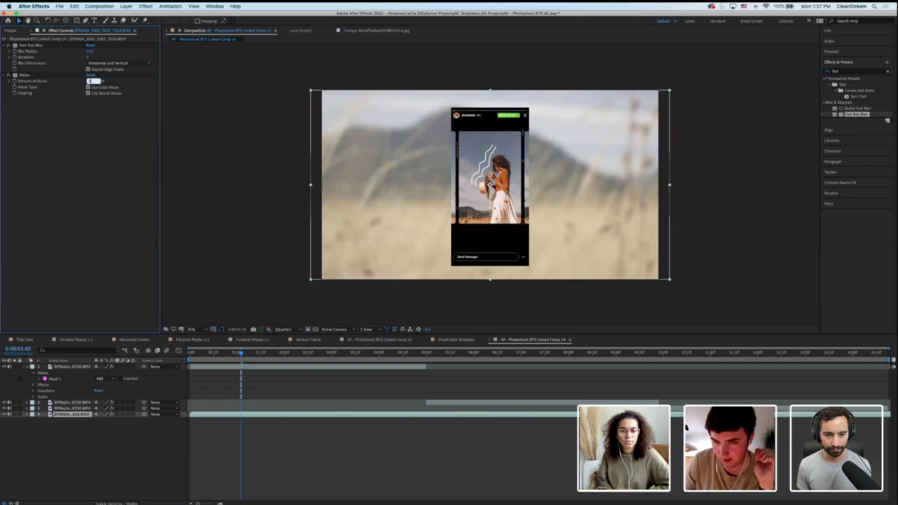
pyautogui.write('1')
pyautogui.press('Return')
pyautogui.click(366, 433)
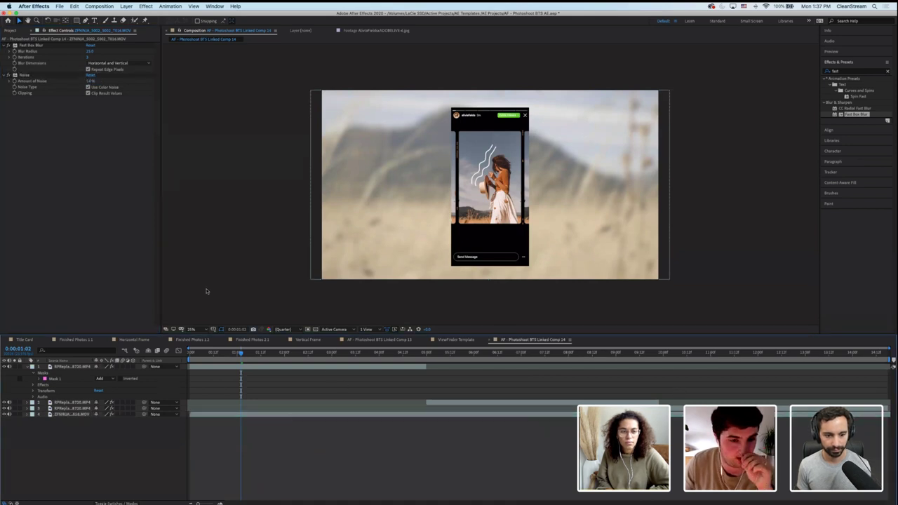
# Lower the background layer 4's opacity to about 61%
pyautogui.click(230, 354)
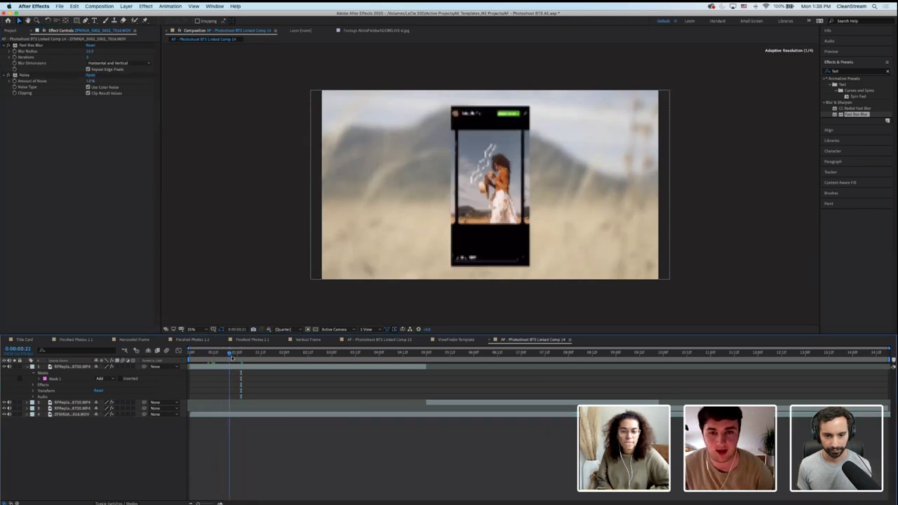
pyautogui.moveTo(232, 358); pyautogui.dragTo(235, 358)
pyautogui.click(70, 414)
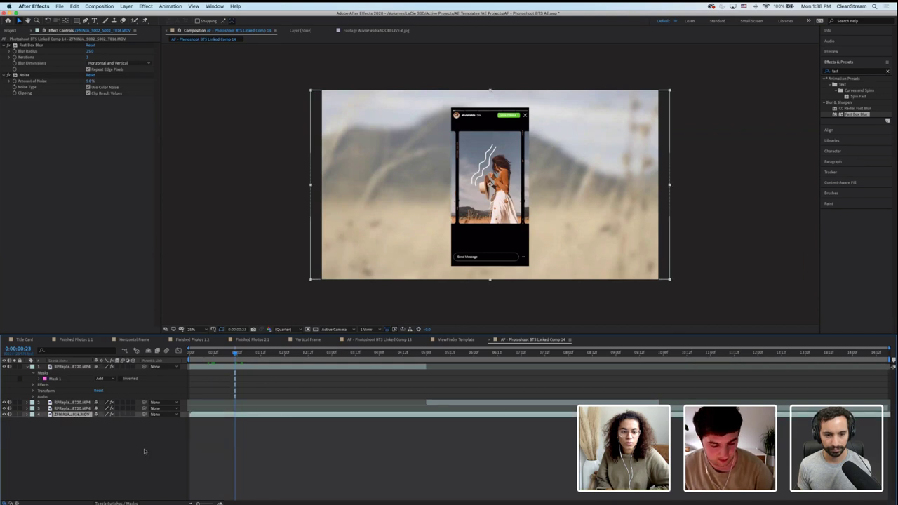
pyautogui.press('t')
pyautogui.click(101, 420)
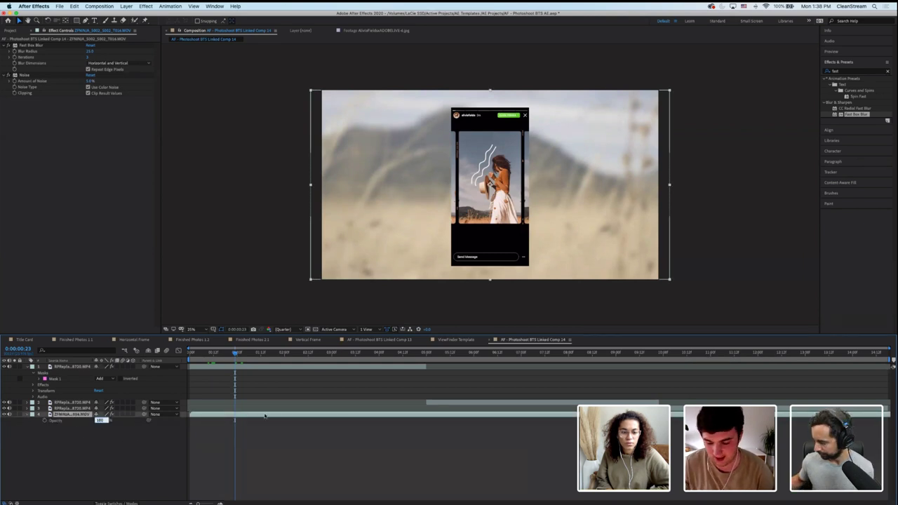
pyautogui.write('0')
pyautogui.press('Return')
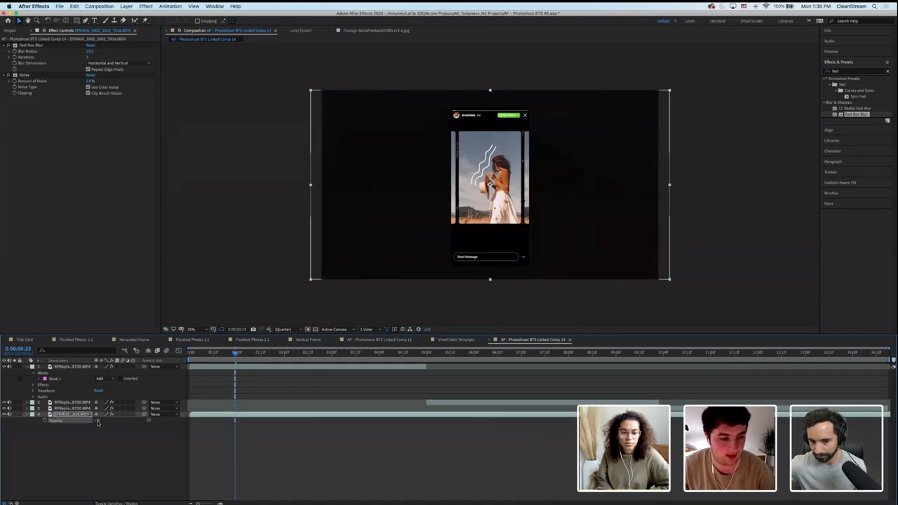
pyautogui.press('super+z')
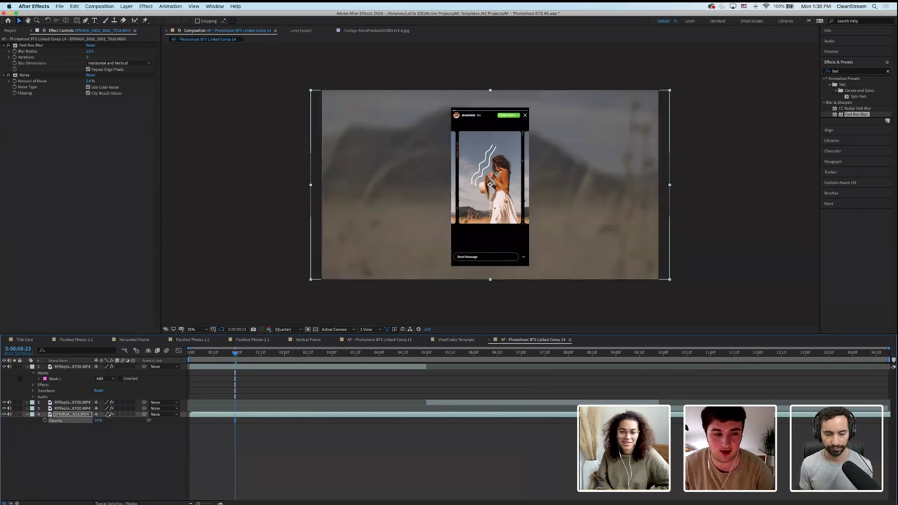
pyautogui.moveTo(98, 422)
pyautogui.mouseDown()
pyautogui.moveTo(84, 422)
pyautogui.moveTo(99, 421)
pyautogui.mouseUp()
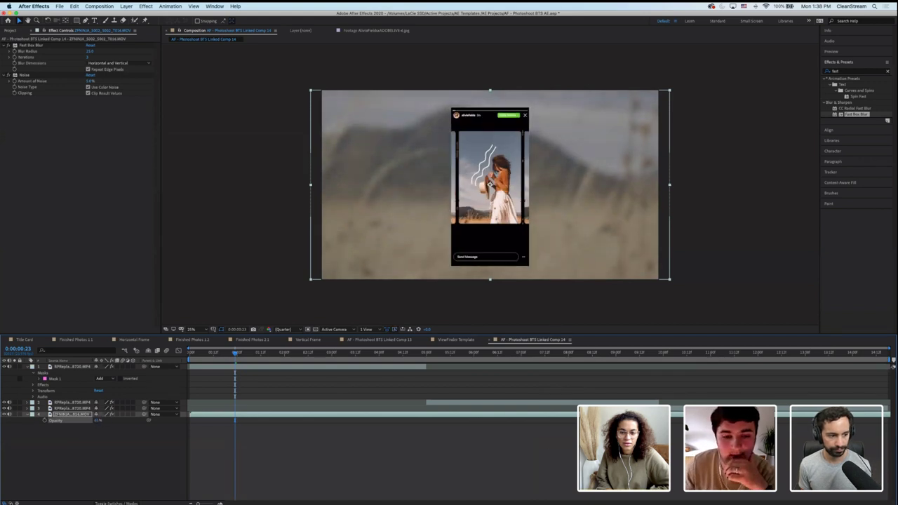
pyautogui.press('super+shift+a')
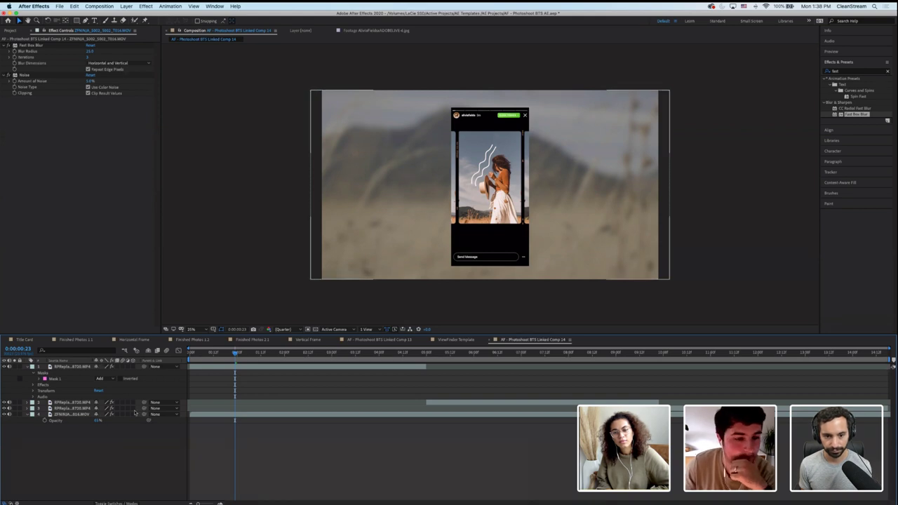
pyautogui.click(77, 367)
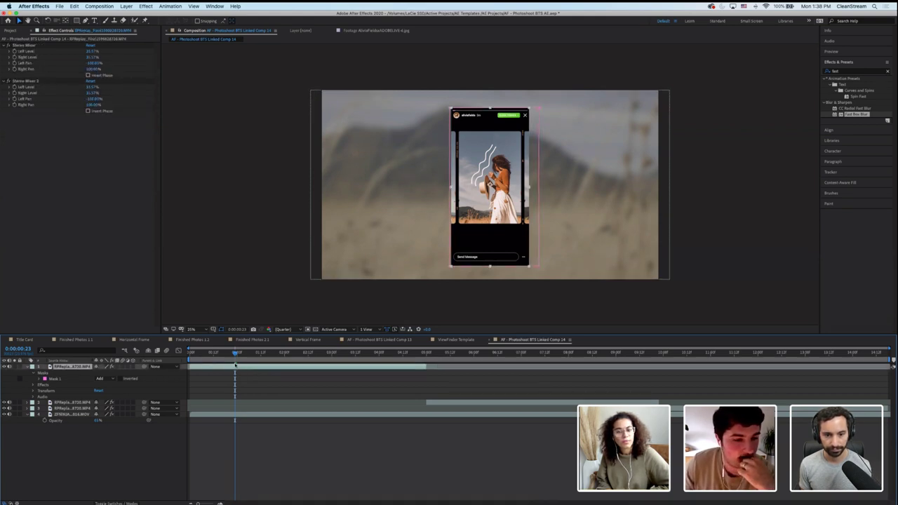
# Search the project for 'vertical' and place the Vertical Frame composition as the top layer
pyautogui.click(28, 367)
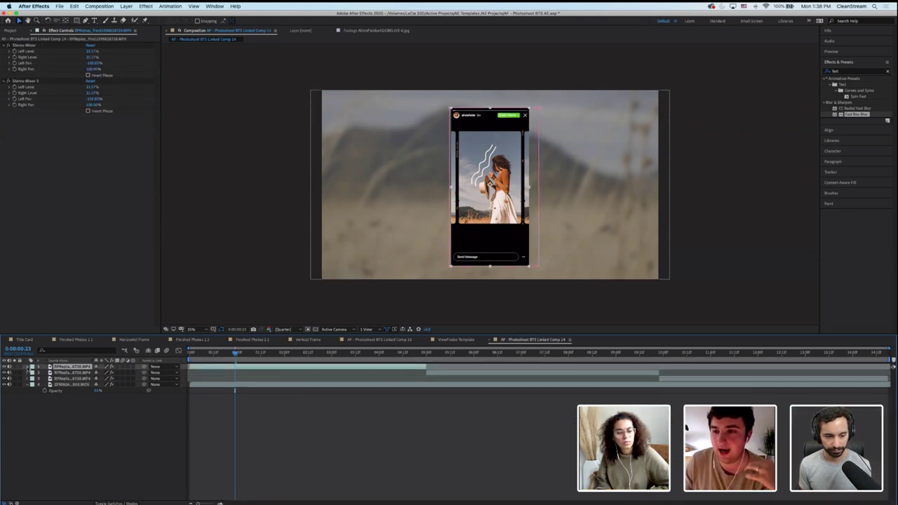
pyautogui.click(200, 341)
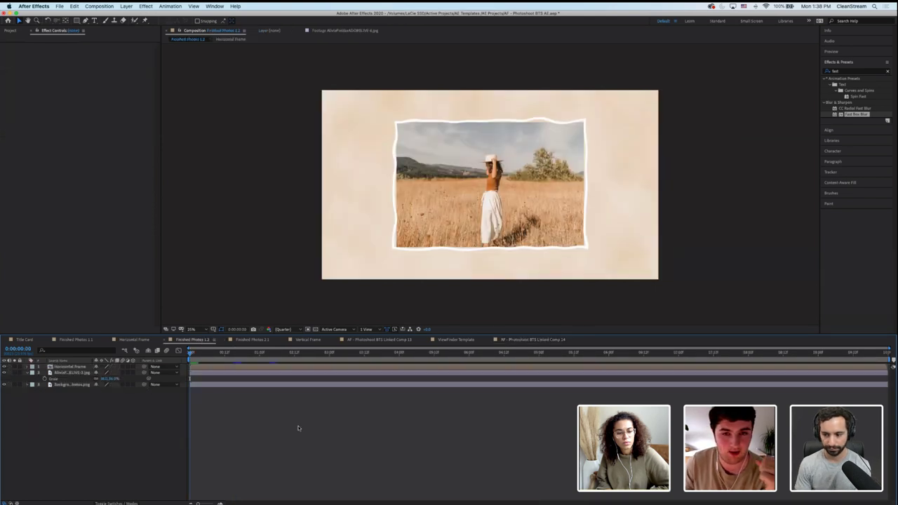
pyautogui.click(550, 343)
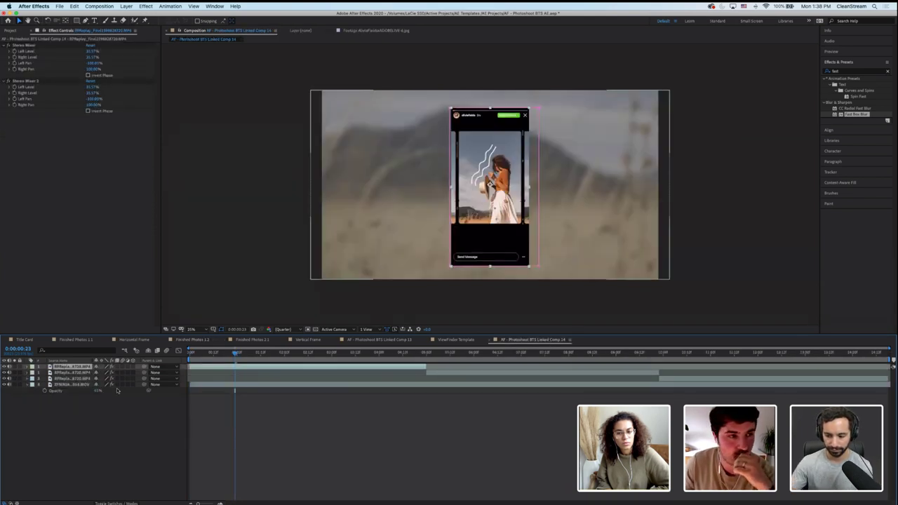
pyautogui.click(12, 31)
pyautogui.click(17, 70)
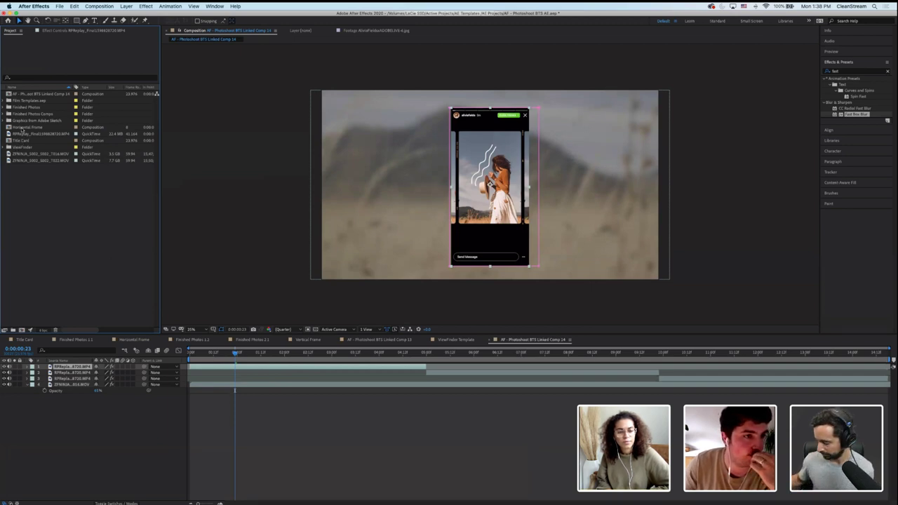
pyautogui.click(26, 128)
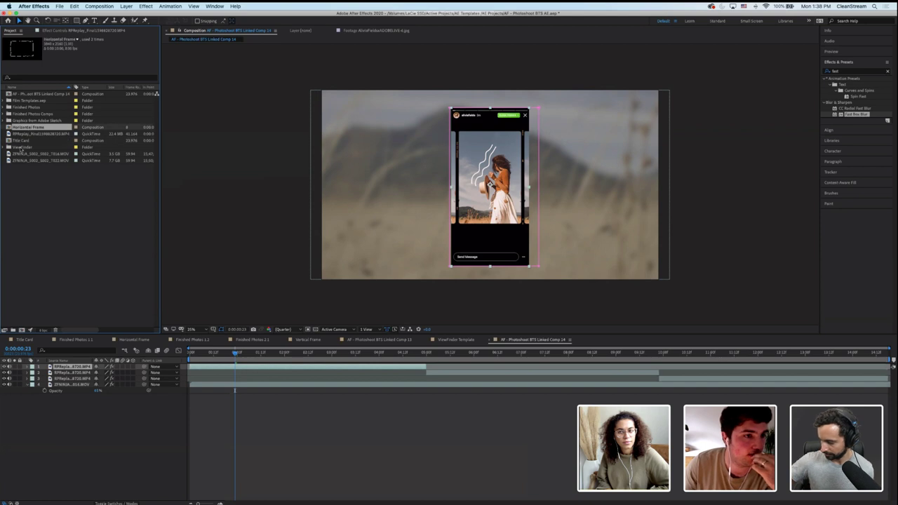
pyautogui.click(28, 78)
pyautogui.write('vertical')
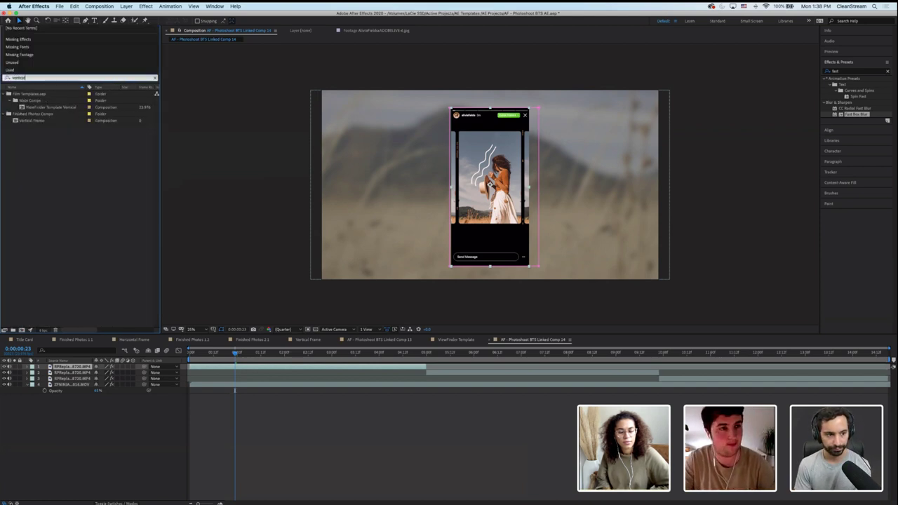
pyautogui.press('Return')
pyautogui.click(32, 120)
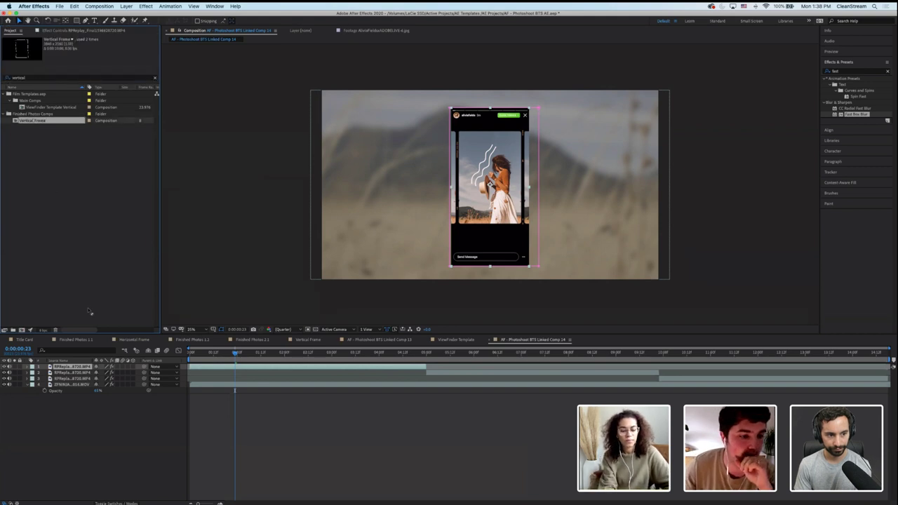
pyautogui.moveTo(89, 313); pyautogui.dragTo(80, 370)
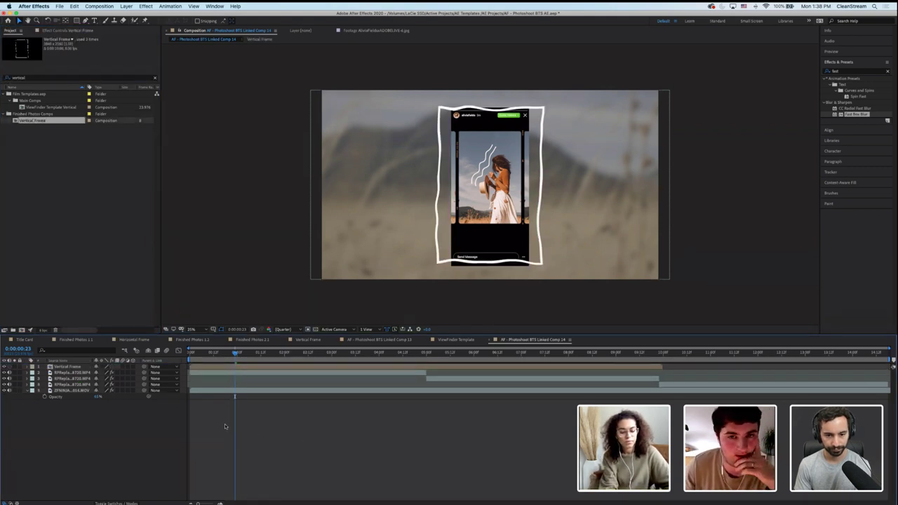
# Scale the Vertical Frame layer non-uniformly to about 85 × 110% so it hugs the phone
pyautogui.click(68, 368)
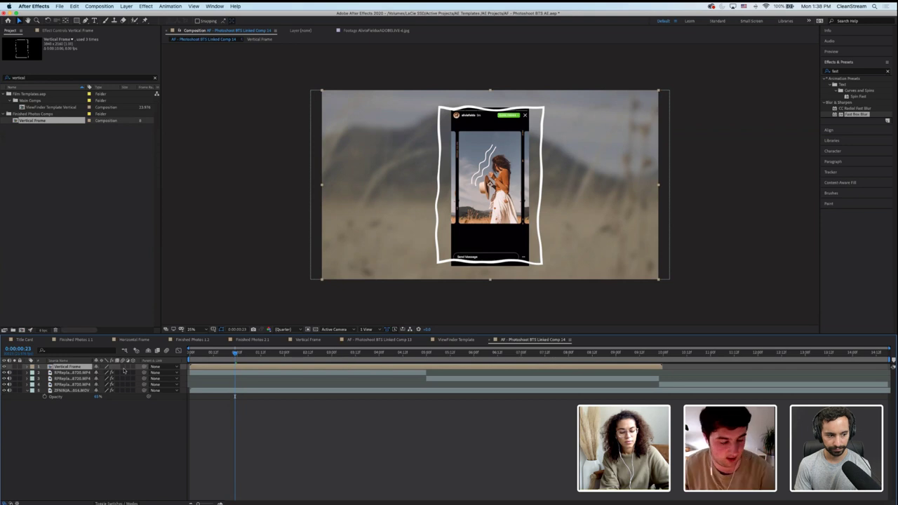
pyautogui.hotkey('shift', 's')
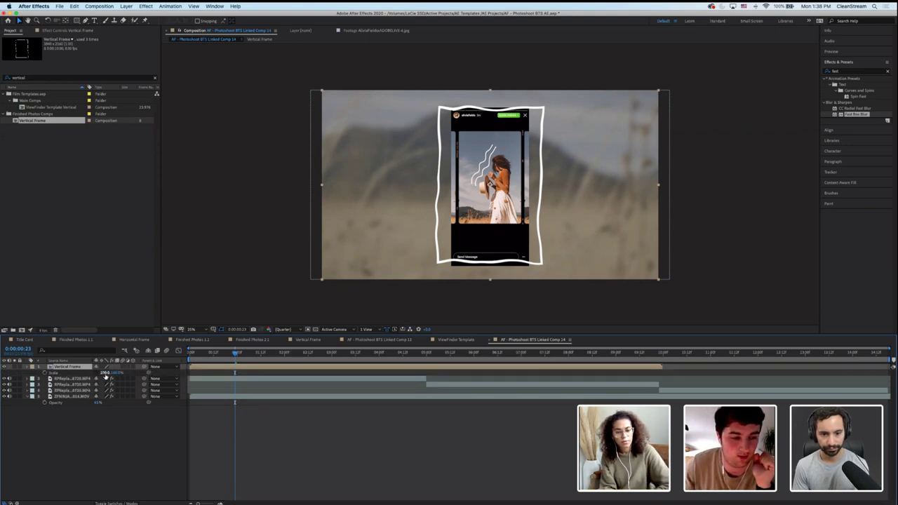
pyautogui.moveTo(107, 372); pyautogui.dragTo(92, 373)
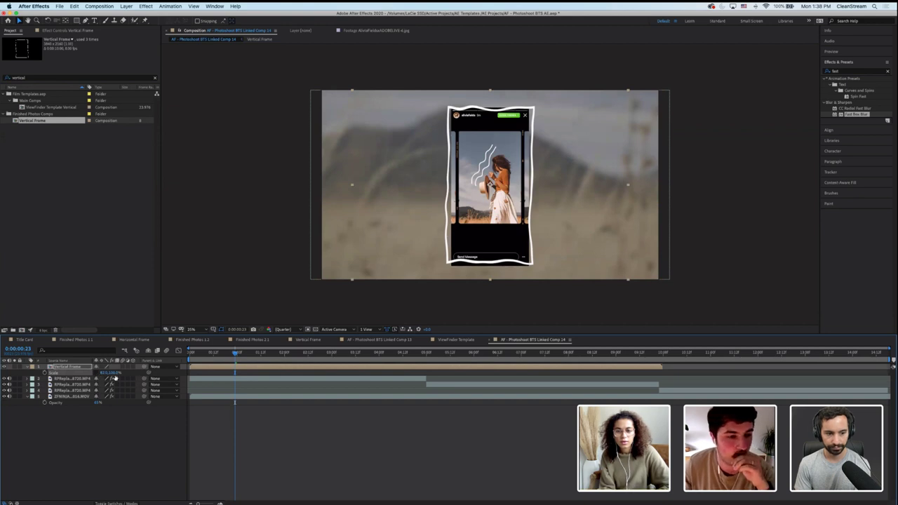
pyautogui.click(67, 379)
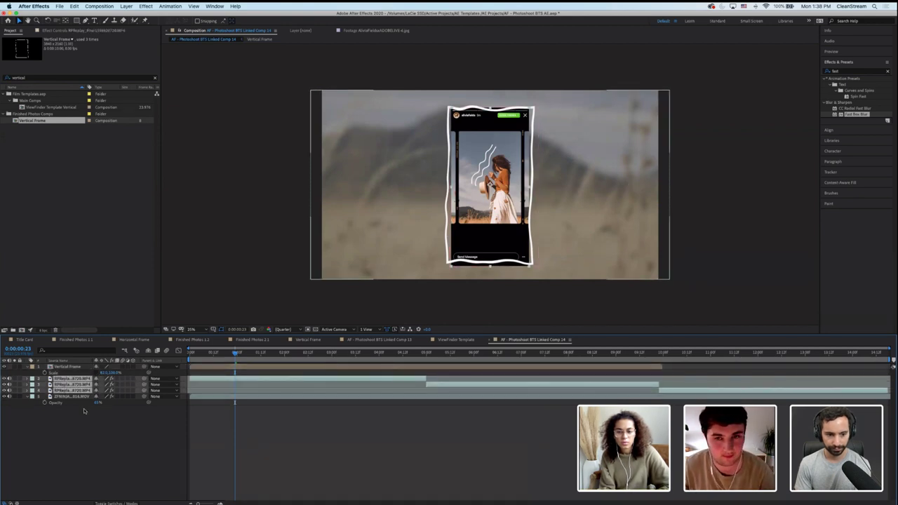
pyautogui.click(111, 372)
pyautogui.moveTo(114, 373); pyautogui.dragTo(125, 373)
pyautogui.click(110, 372)
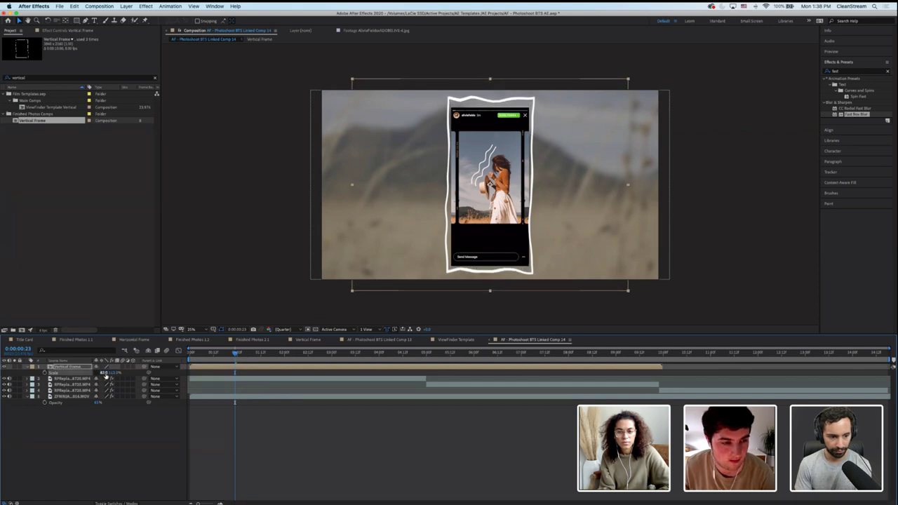
pyautogui.write('110')
pyautogui.press('Return')
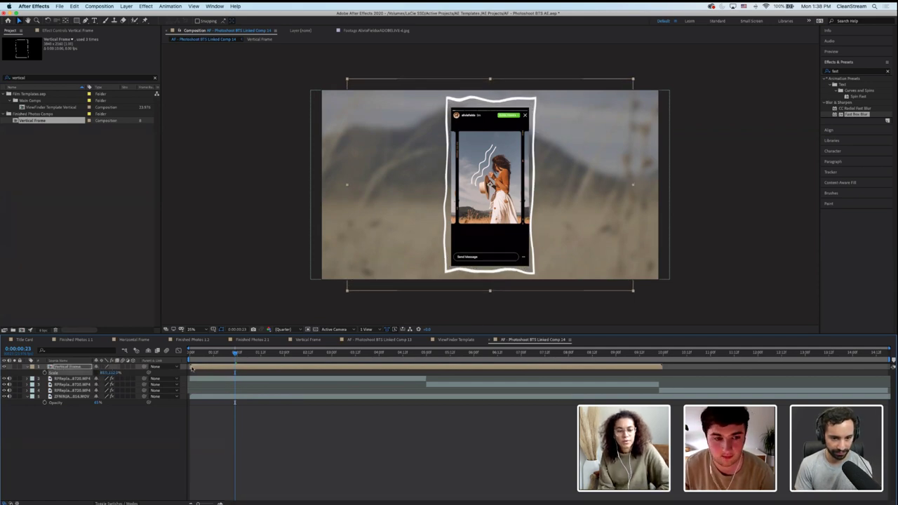
pyautogui.click(118, 372)
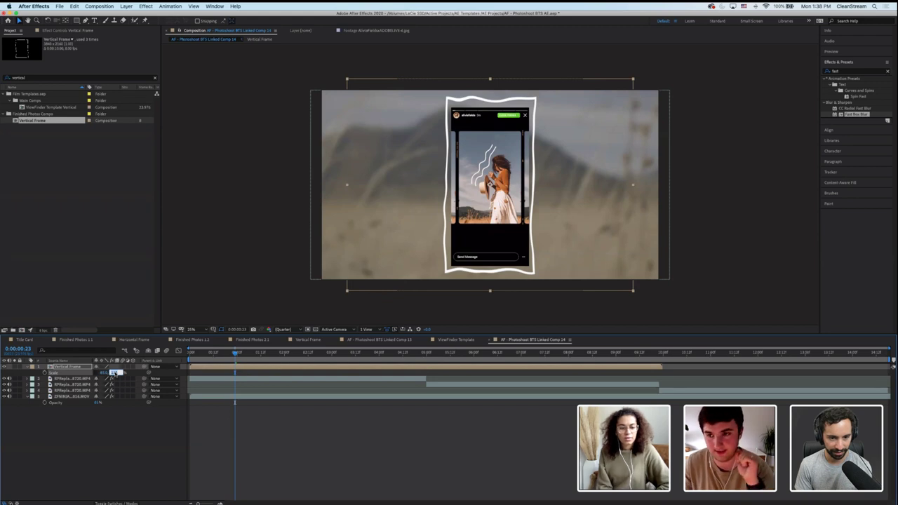
pyautogui.press('Return')
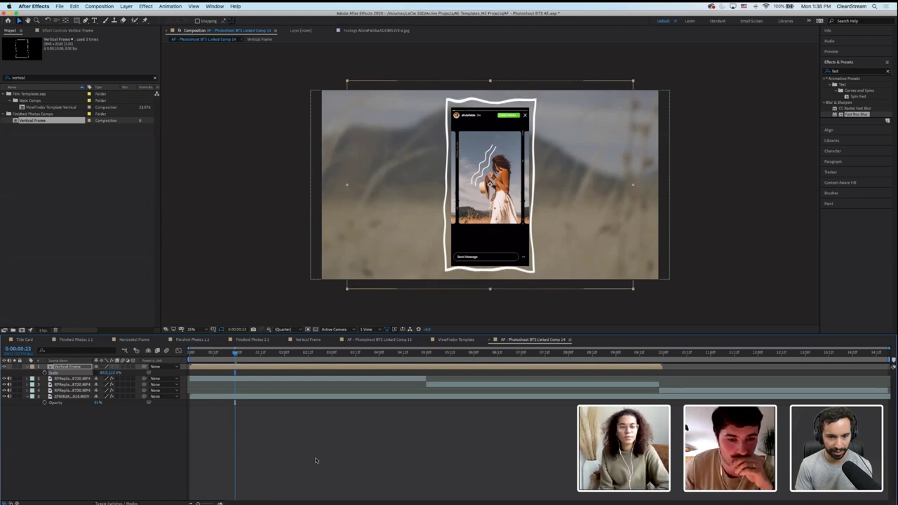
pyautogui.click(316, 461)
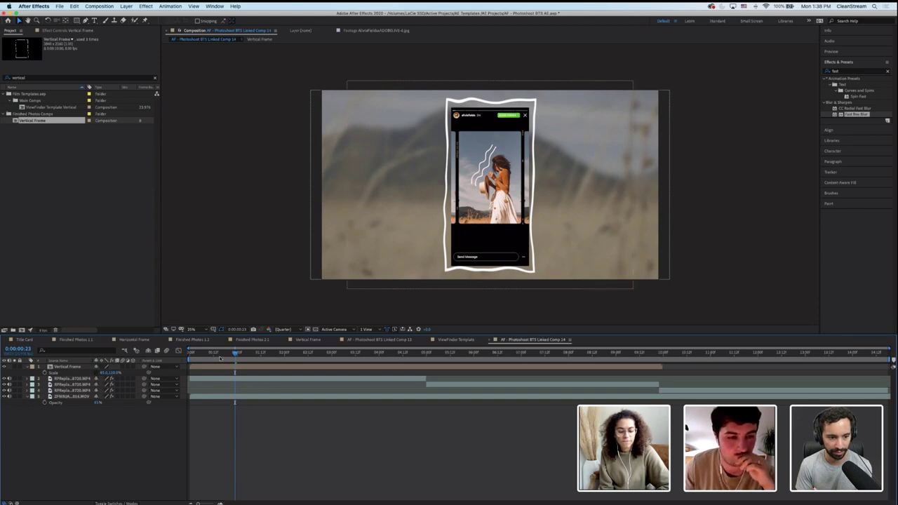
# Preview the comp from the start and toggle Solo on the background footage layer
pyautogui.click(189, 353)
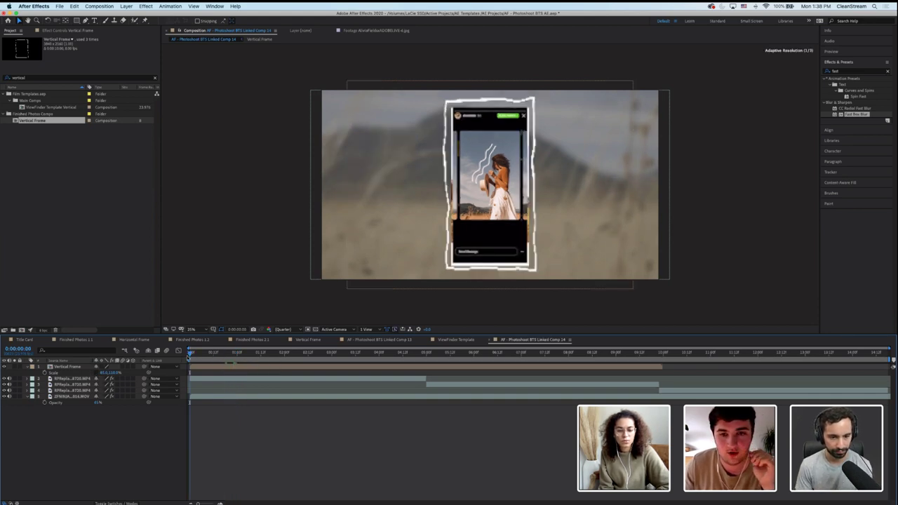
pyautogui.press('space')
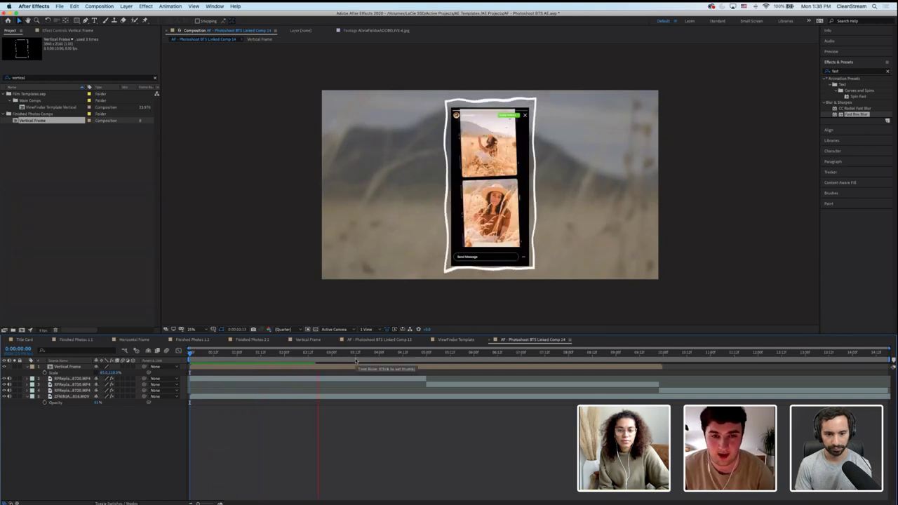
pyautogui.click(73, 396)
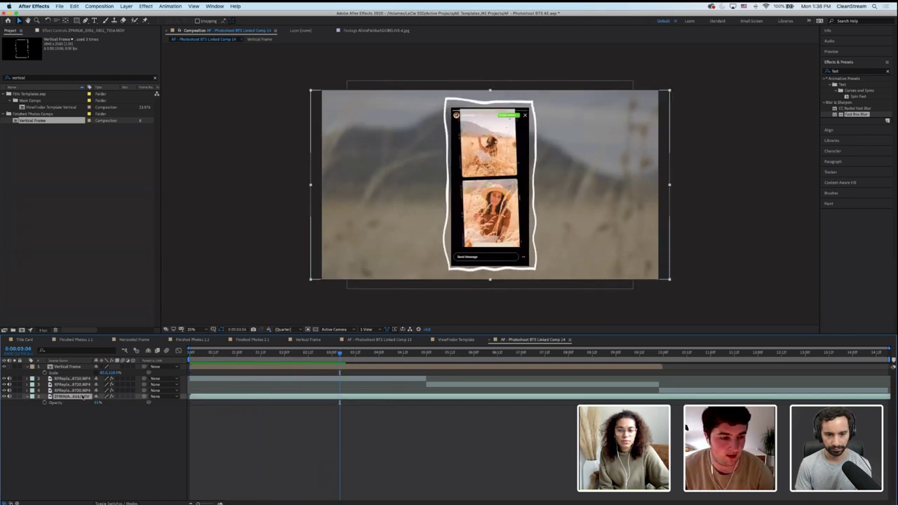
pyautogui.click(15, 397)
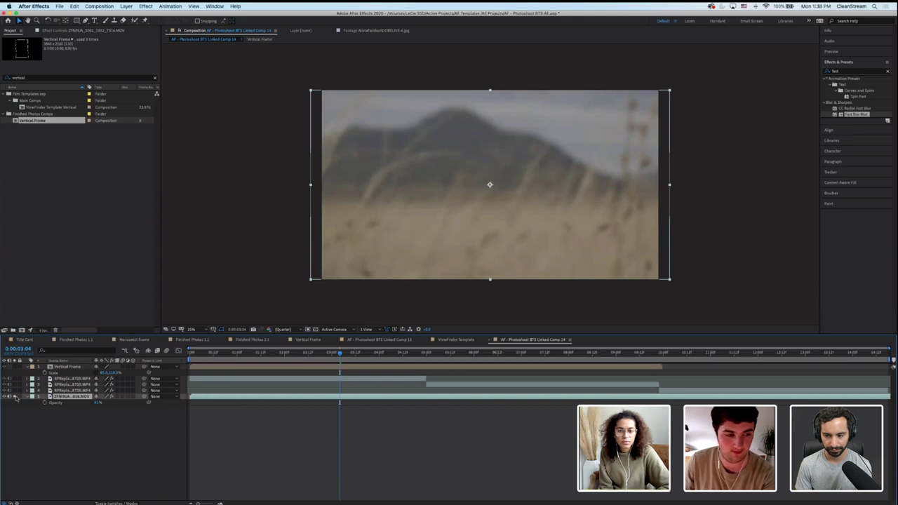
pyautogui.click(15, 398)
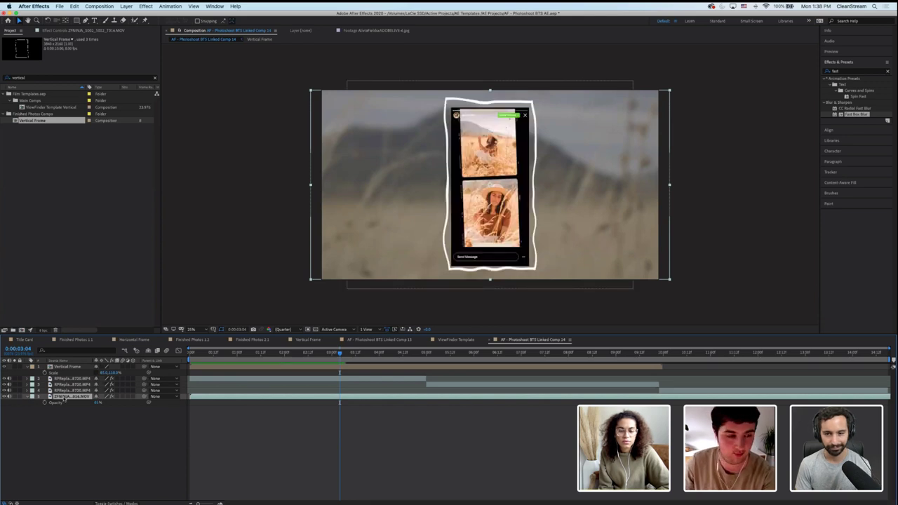
# Apply Color LUT to the background footage using the X-T3 F-Log .cube file
pyautogui.click(887, 72)
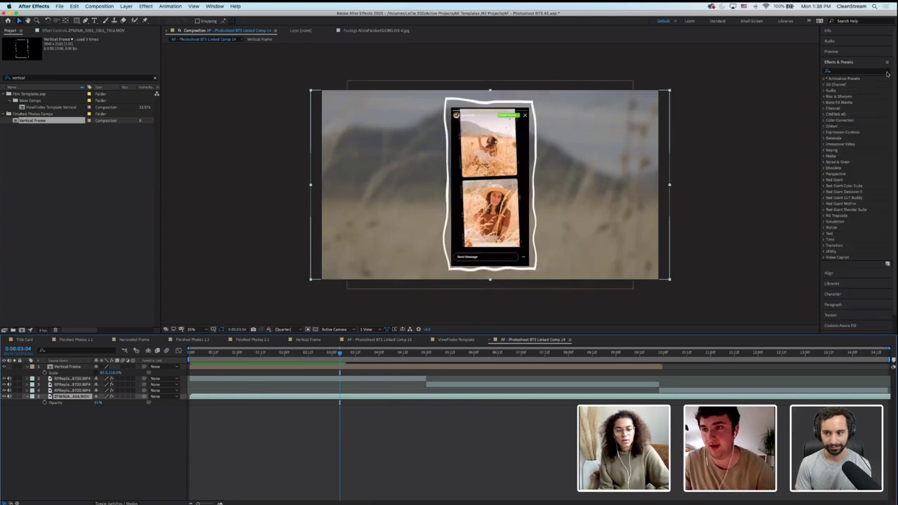
pyautogui.write('bl')
pyautogui.write('lut')
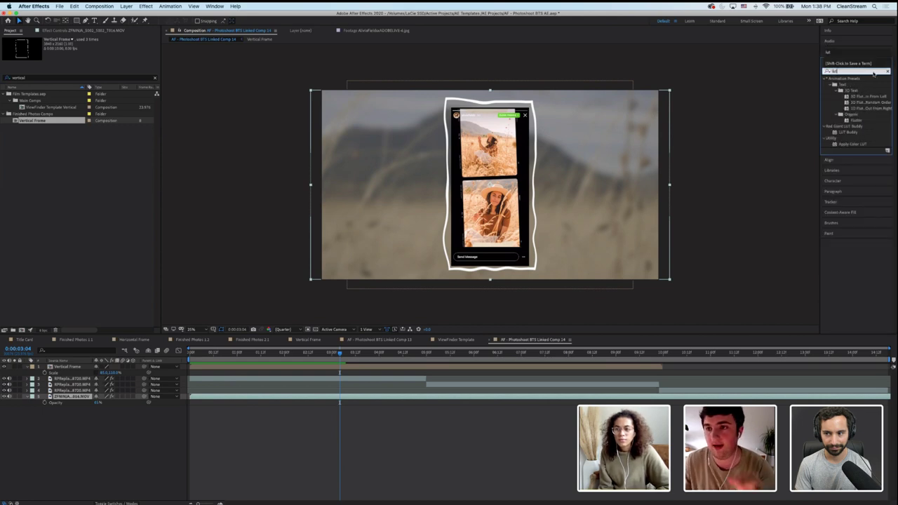
pyautogui.click(853, 144)
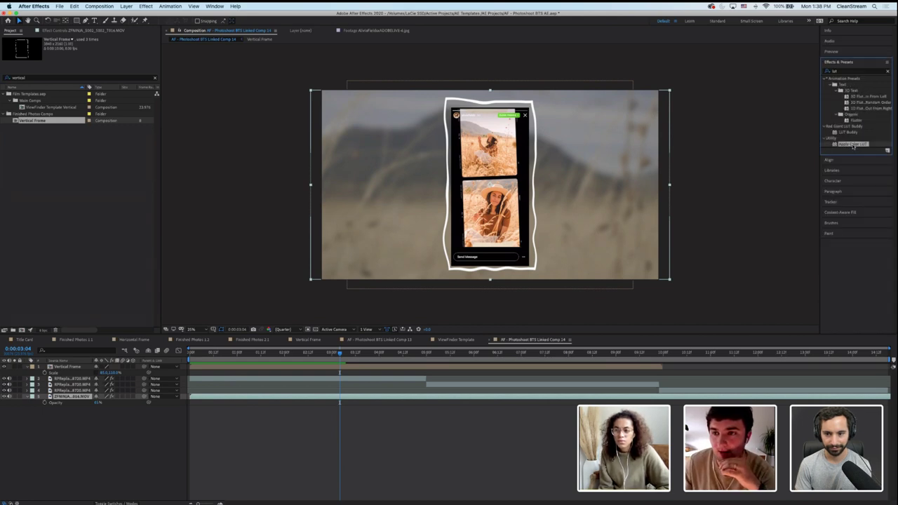
pyautogui.moveTo(853, 144); pyautogui.dragTo(640, 226)
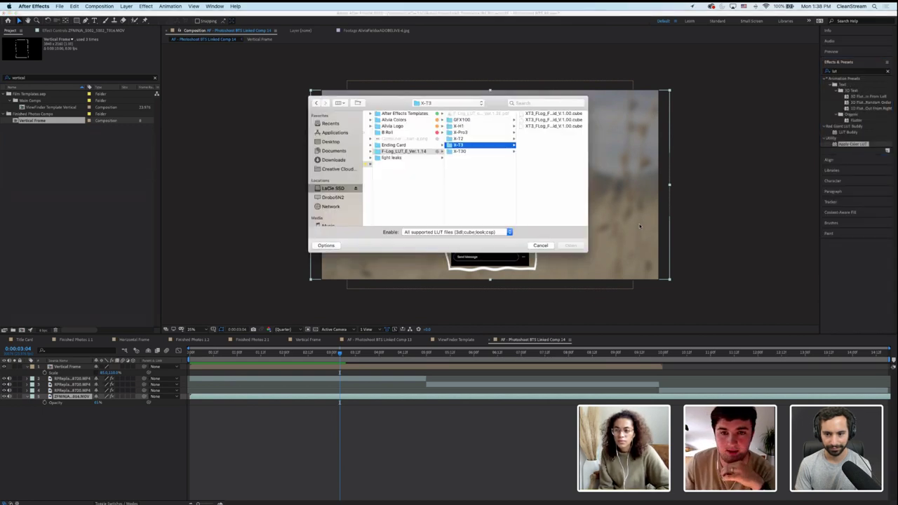
pyautogui.click(555, 126)
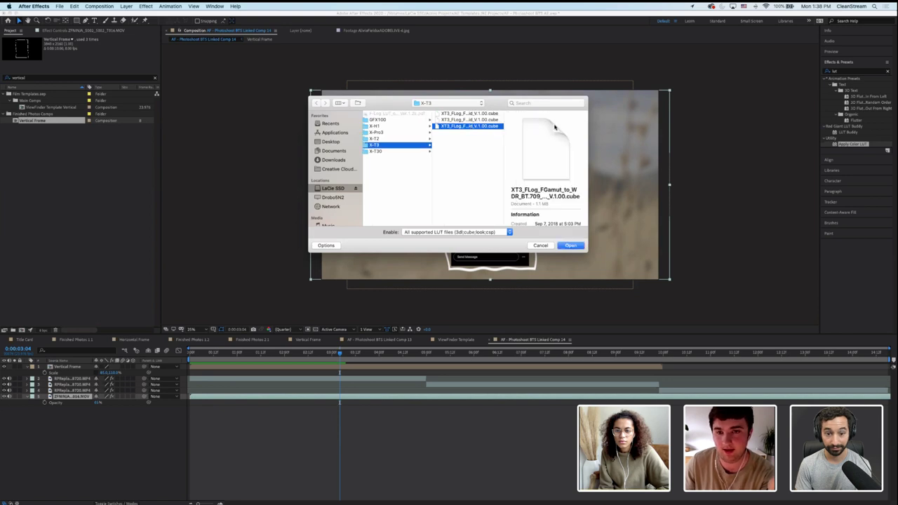
pyautogui.click(571, 245)
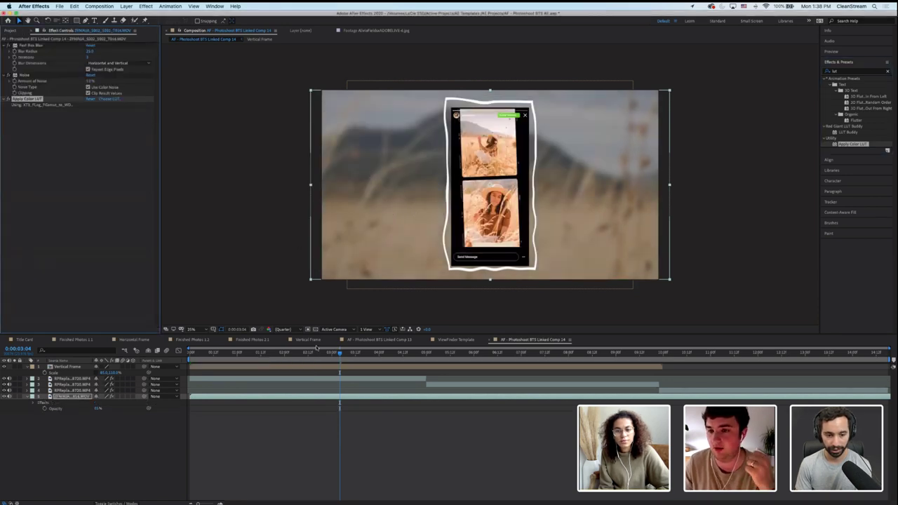
# Preview the comp to check the LUT, then return to Premiere Pro
pyautogui.click(296, 428)
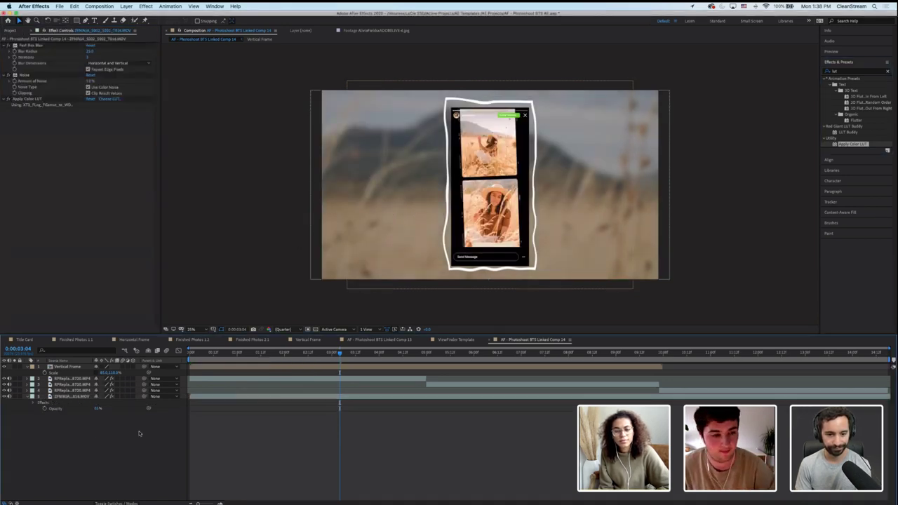
pyautogui.click(29, 397)
pyautogui.press('space')
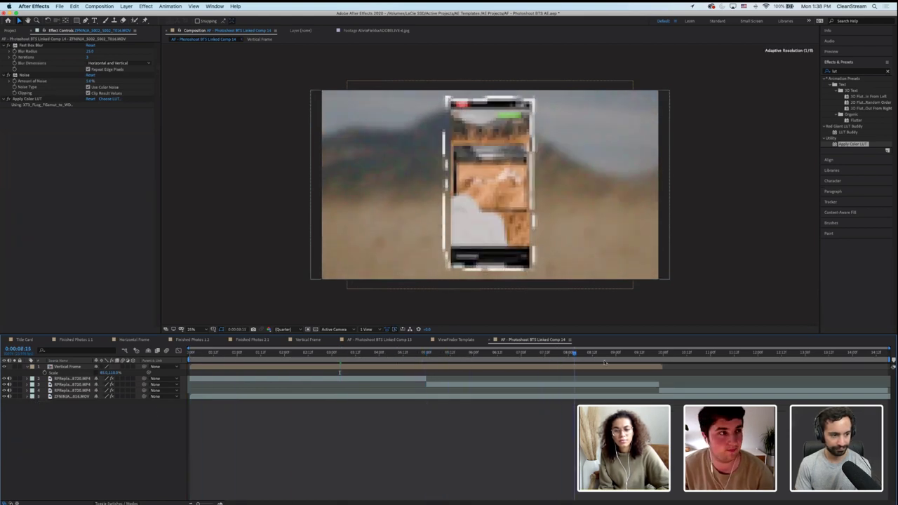
pyautogui.click(702, 360)
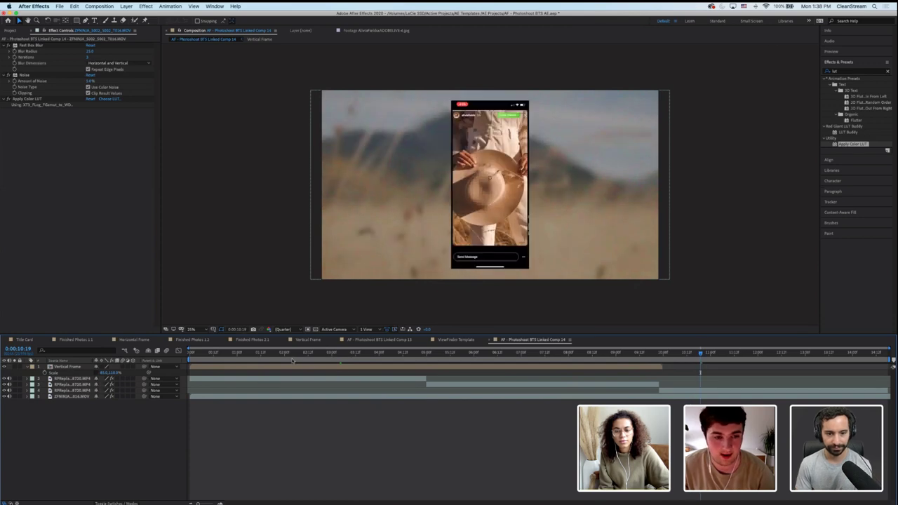
pyautogui.press('Home')
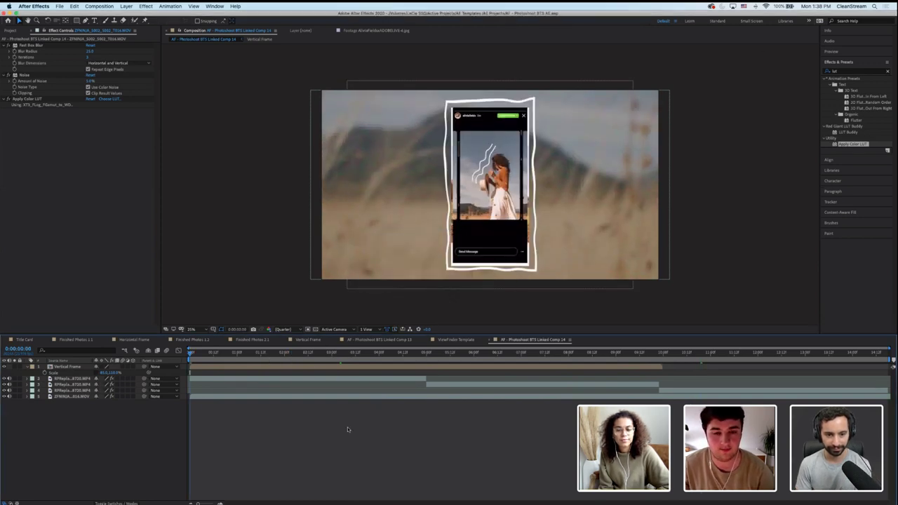
pyautogui.press('super+Tab')
pyautogui.press('super+Tab')
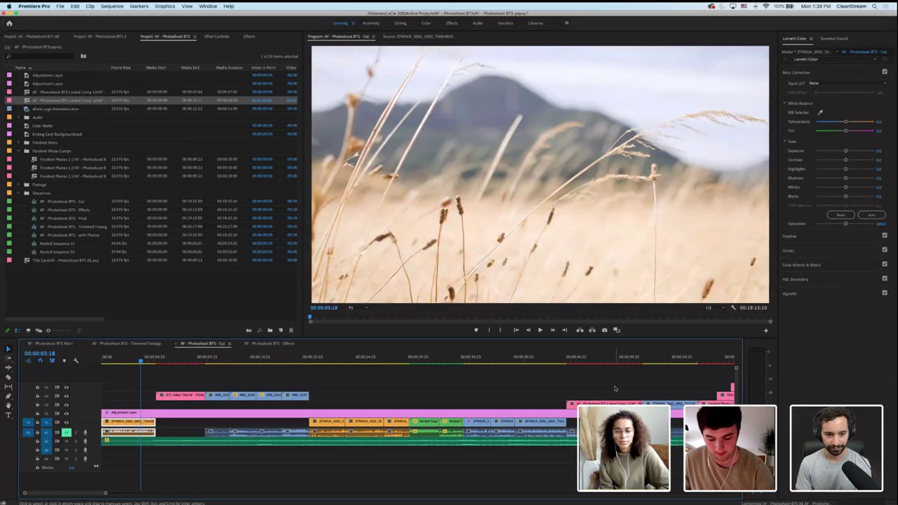
pyautogui.press('-')
pyautogui.press('-')
pyautogui.click(574, 359)
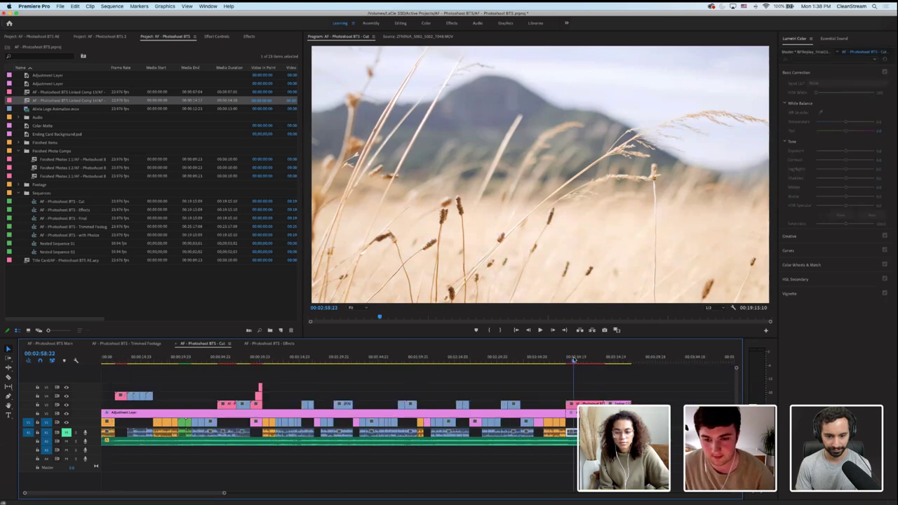
pyautogui.moveTo(575, 359); pyautogui.dragTo(564, 360)
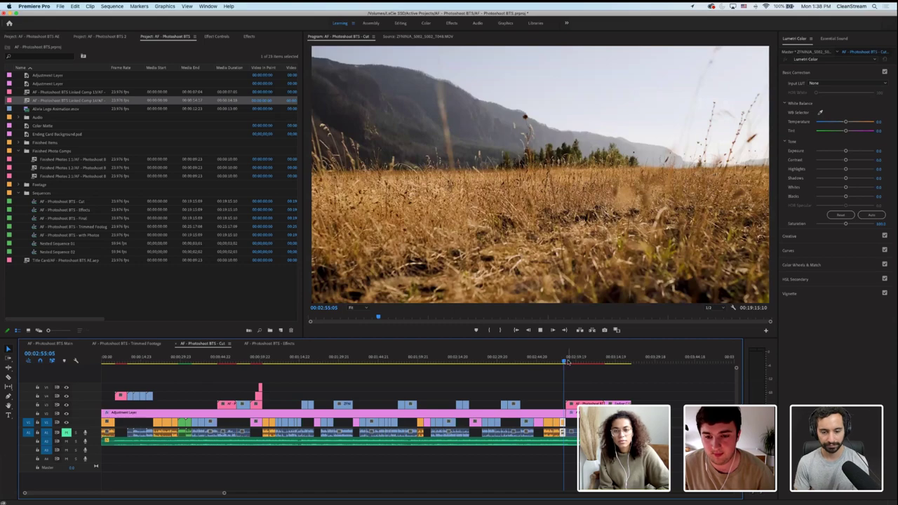
pyautogui.press('space')
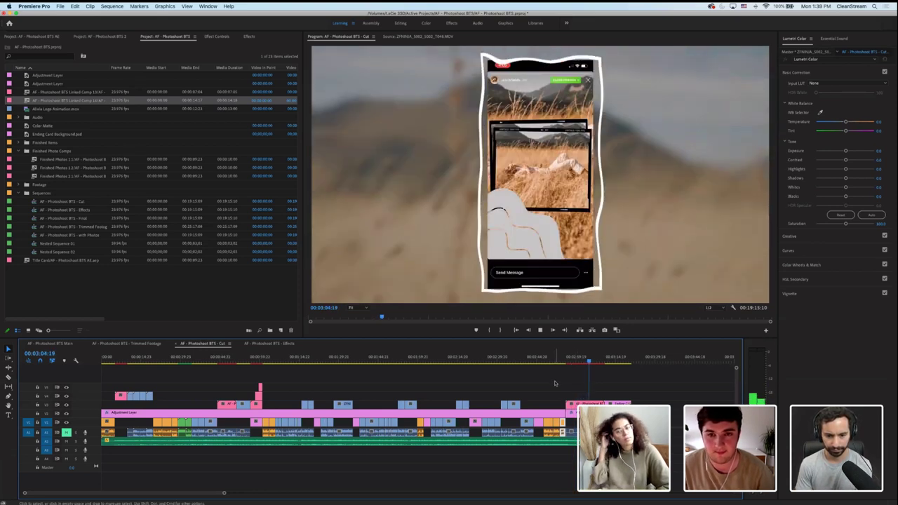
pyautogui.press('super+s')
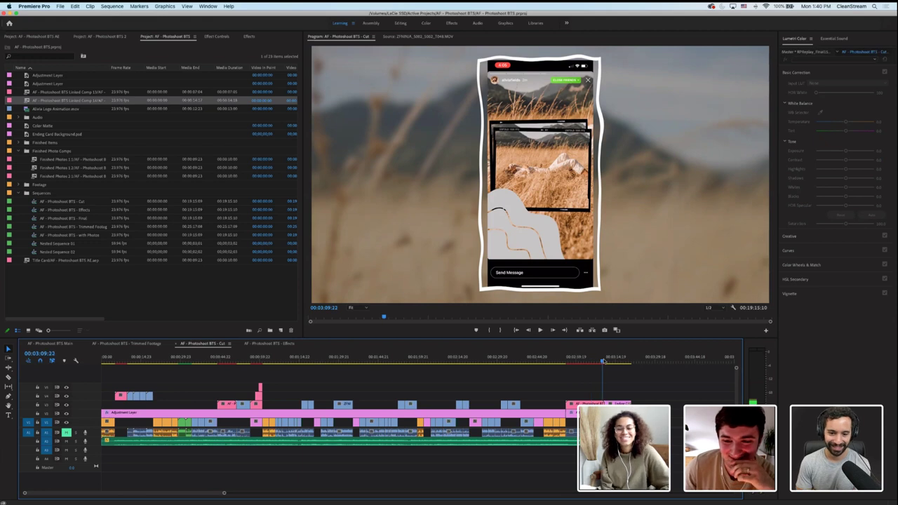
pyautogui.moveTo(605, 361); pyautogui.dragTo(598, 362)
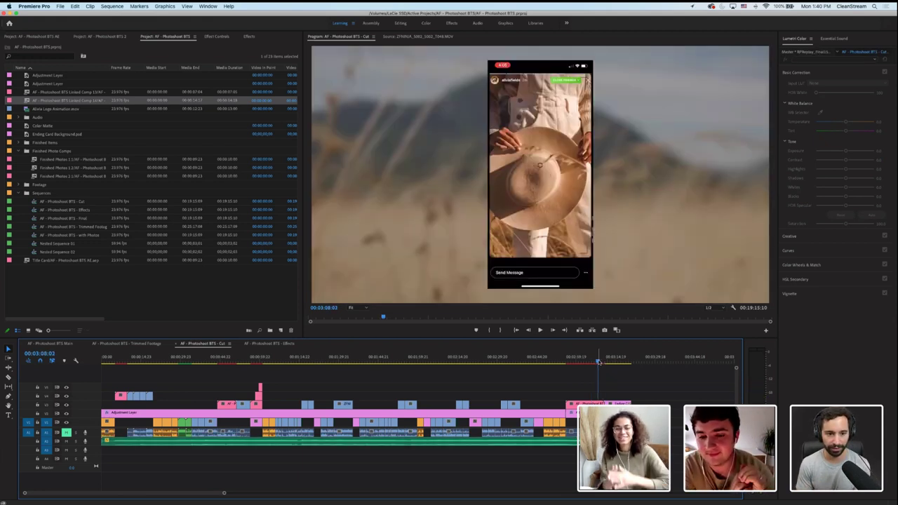
pyautogui.moveTo(599, 362); pyautogui.dragTo(584, 362)
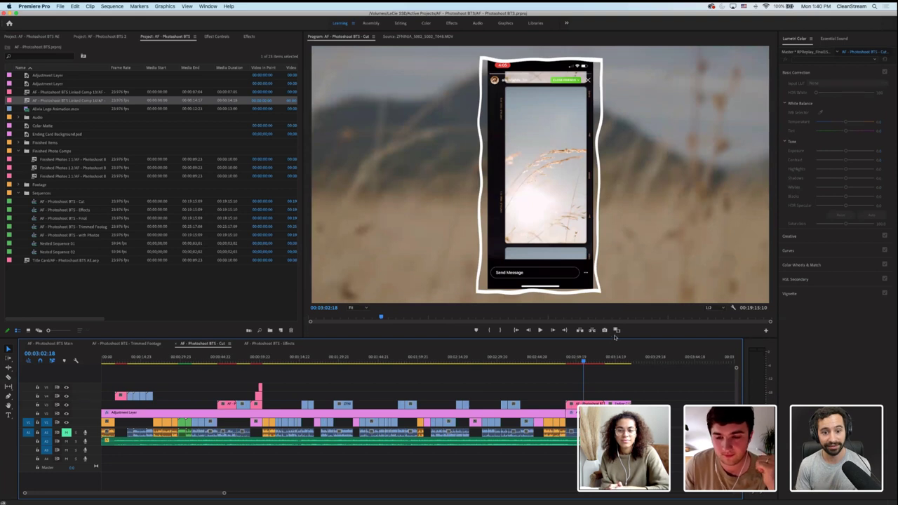
pyautogui.click(608, 386)
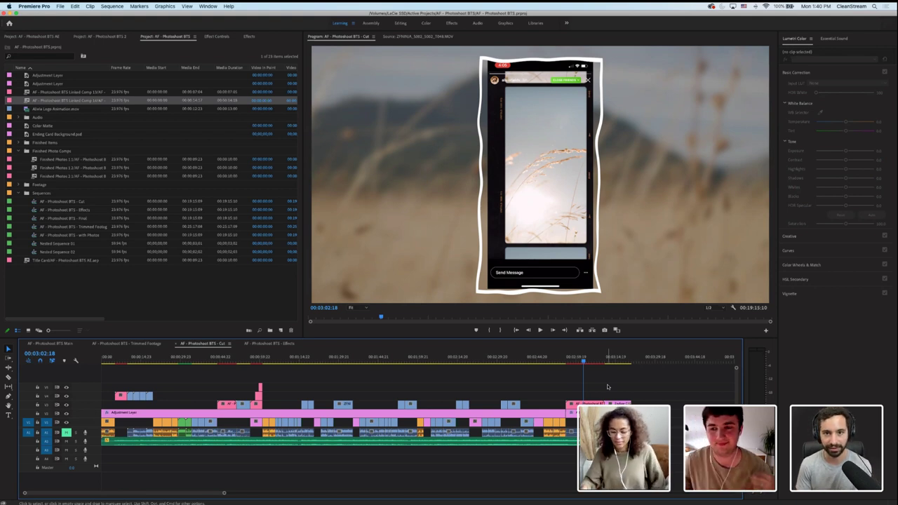
pyautogui.press('super+s')
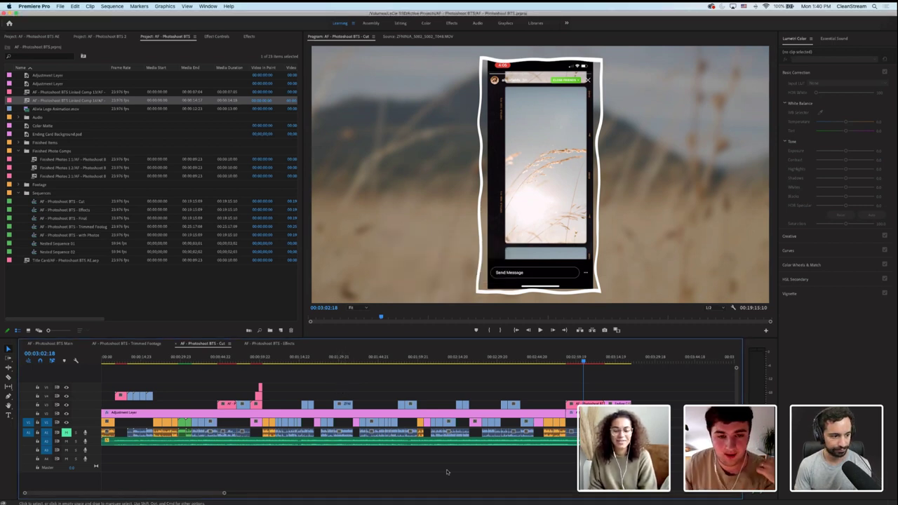
pyautogui.click(227, 358)
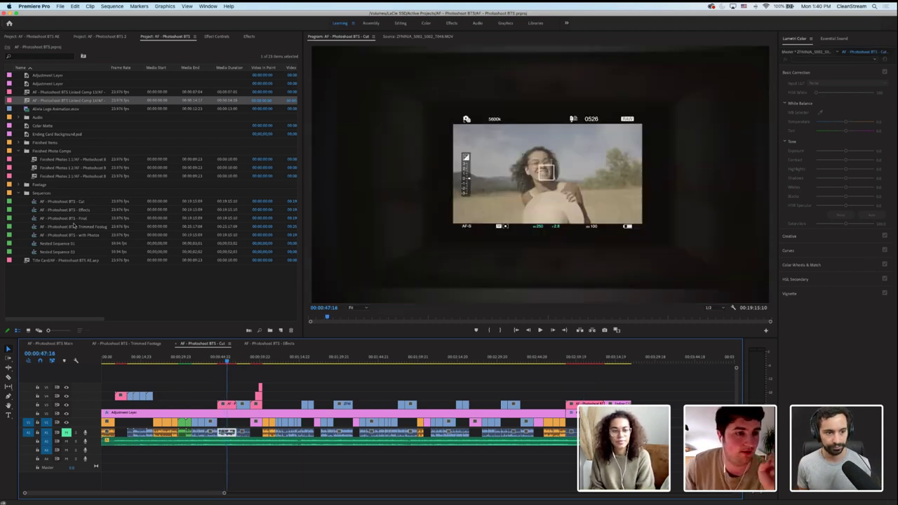
pyautogui.doubleClick(52, 219)
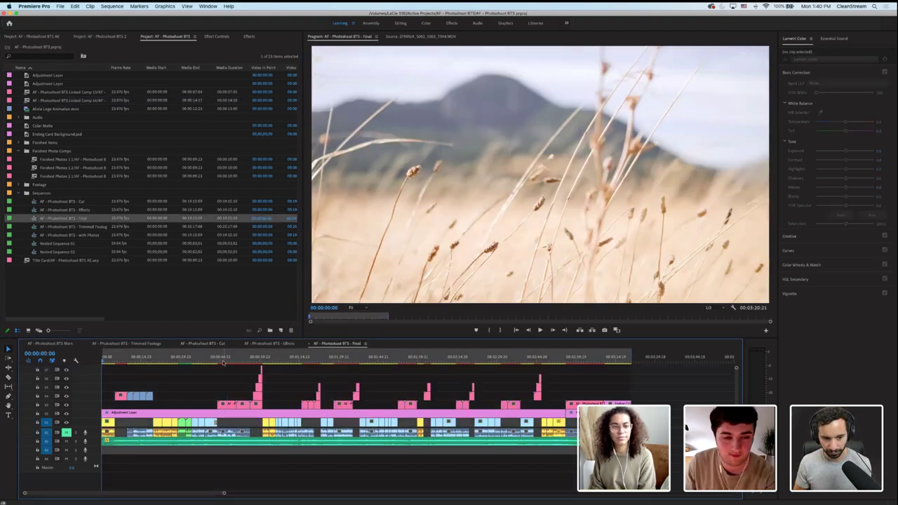
pyautogui.moveTo(224, 360); pyautogui.dragTo(240, 361)
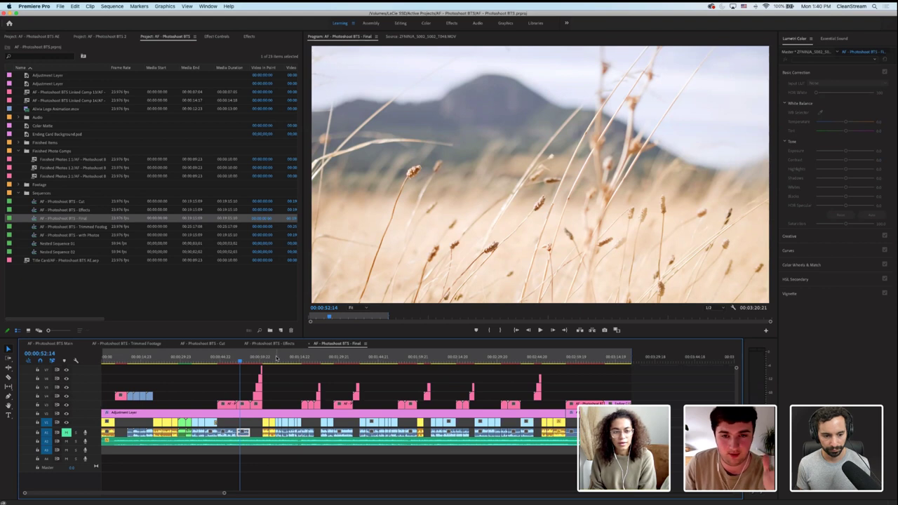
pyautogui.click(292, 378)
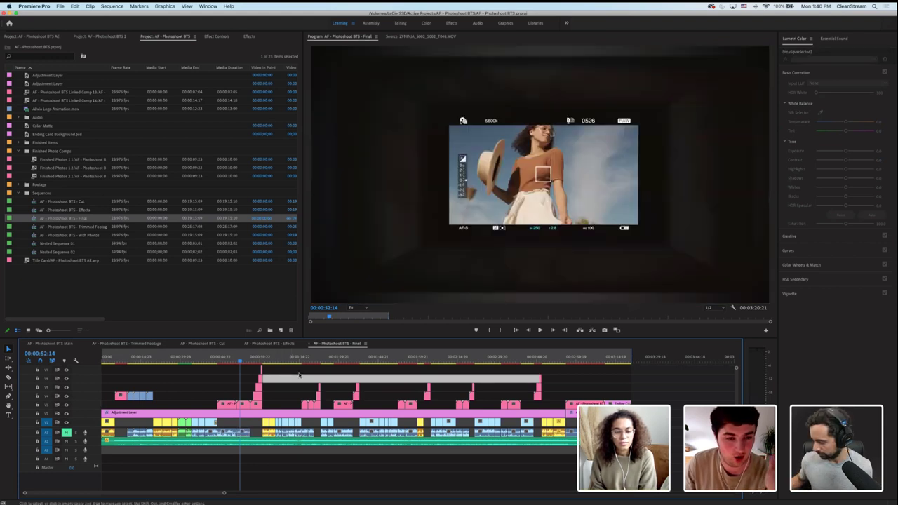
pyautogui.click(304, 360)
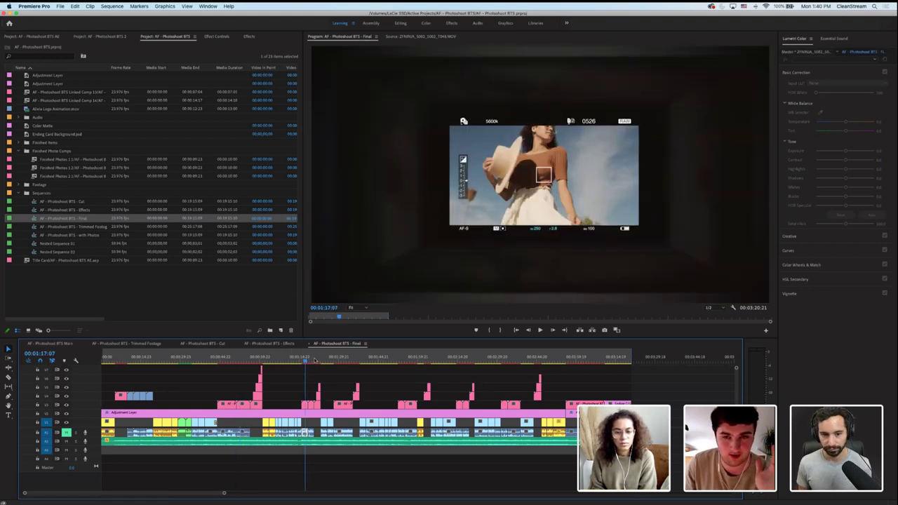
pyautogui.click(337, 359)
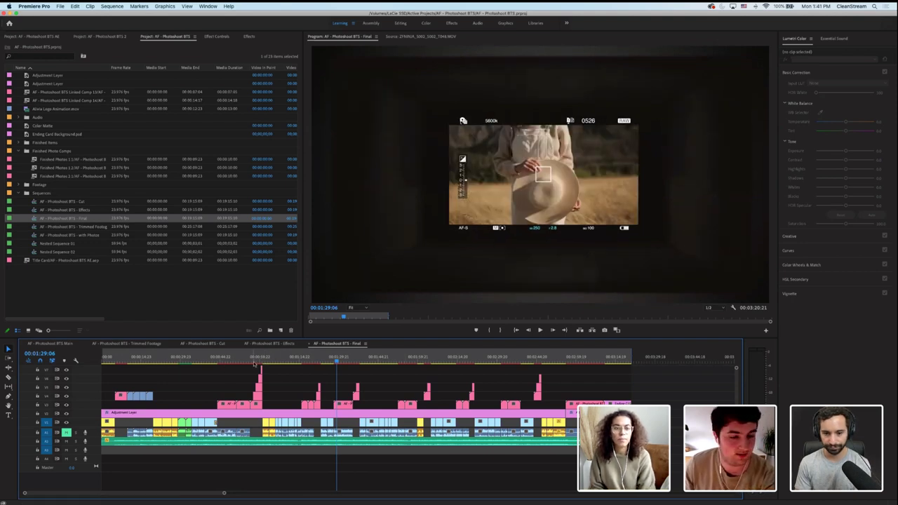
pyautogui.click(209, 377)
pyautogui.click(211, 372)
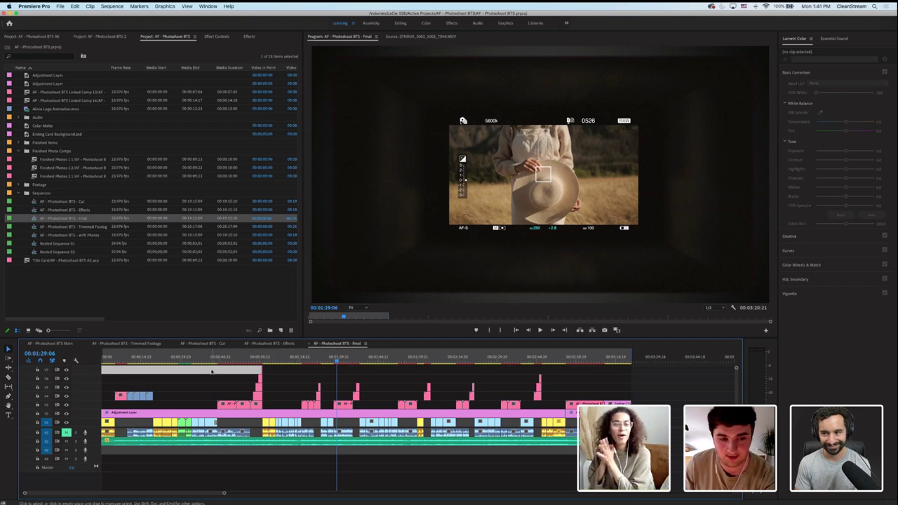
pyautogui.scroll(1, 254, 370)
pyautogui.click(249, 366)
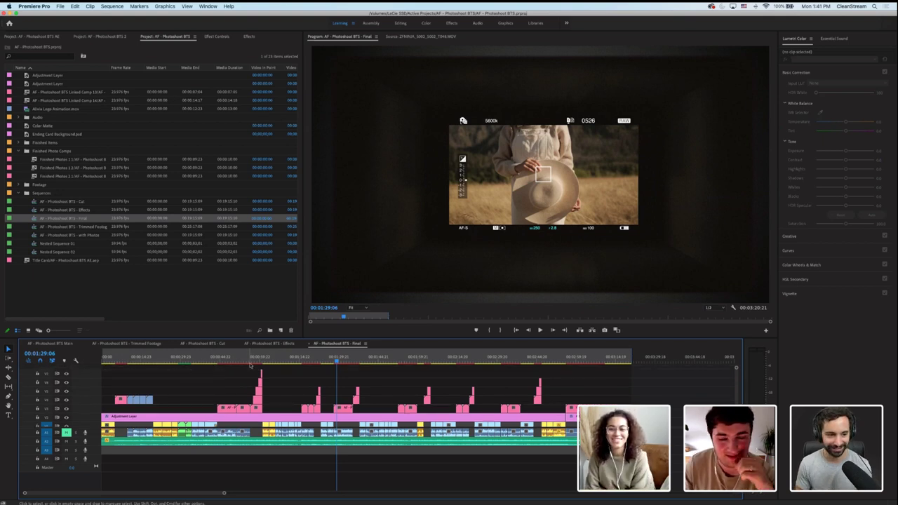
pyautogui.scroll(-1, 242, 353)
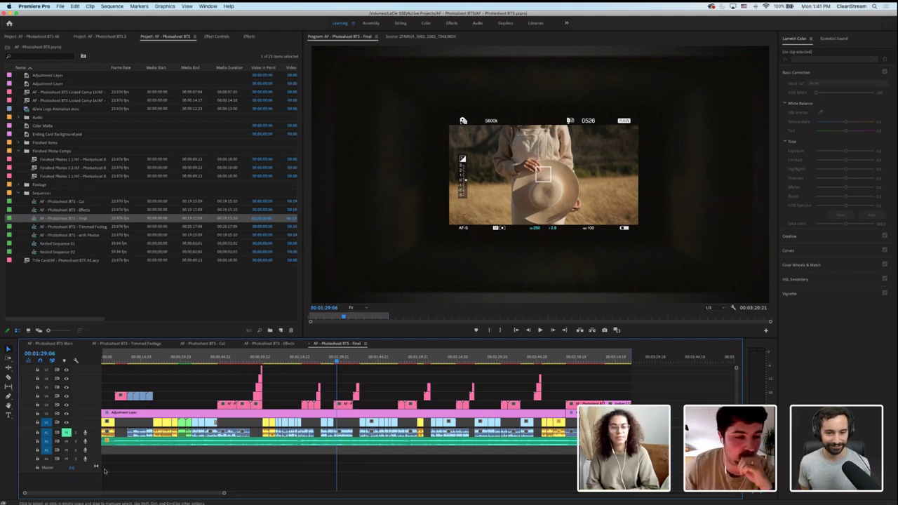
# Reset and delete the old Lumetri Color effect on the pink adjustment layer
pyautogui.click(169, 413)
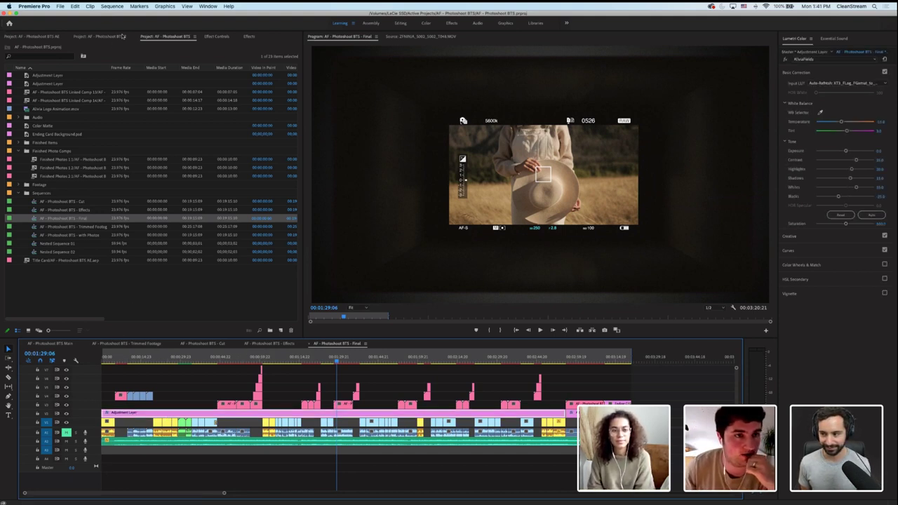
pyautogui.click(212, 37)
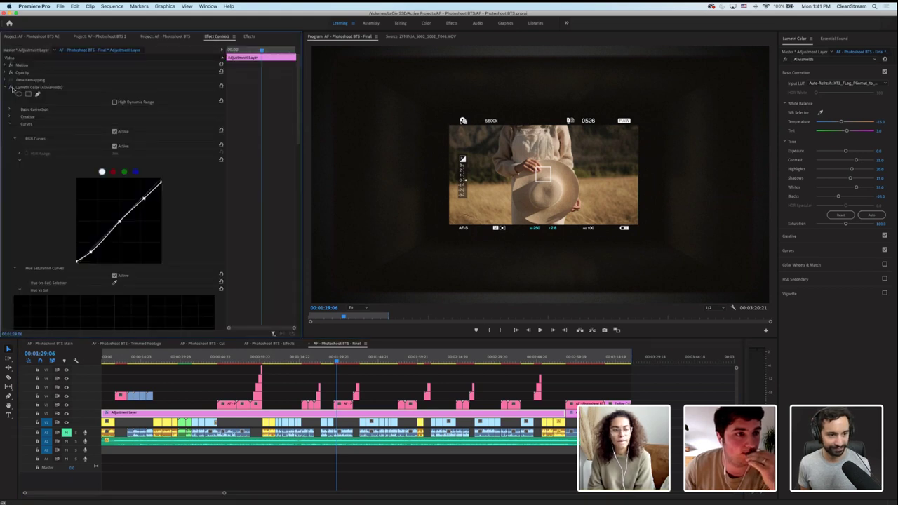
pyautogui.click(11, 88)
pyautogui.click(168, 370)
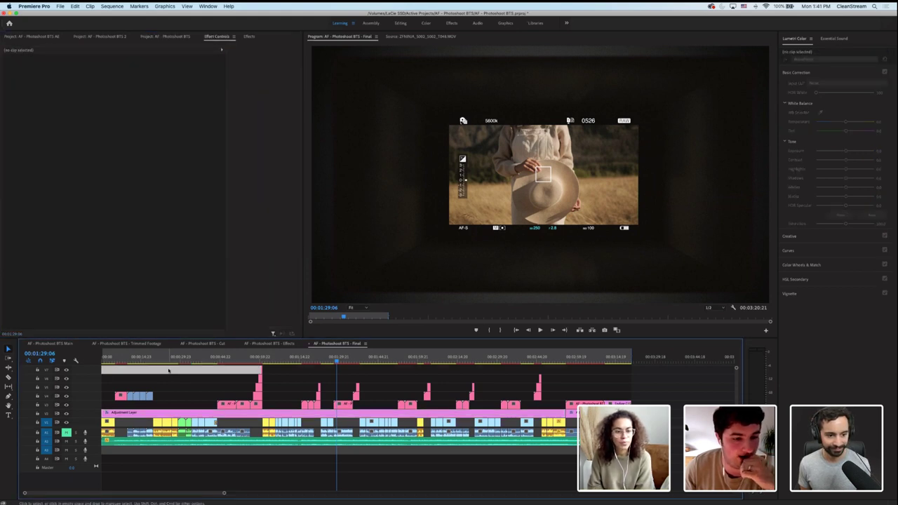
pyautogui.click(178, 412)
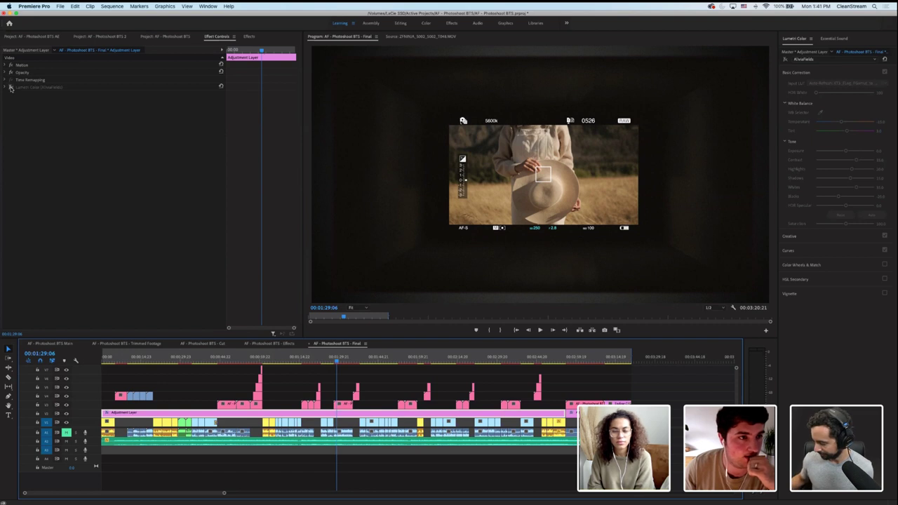
pyautogui.click(34, 87)
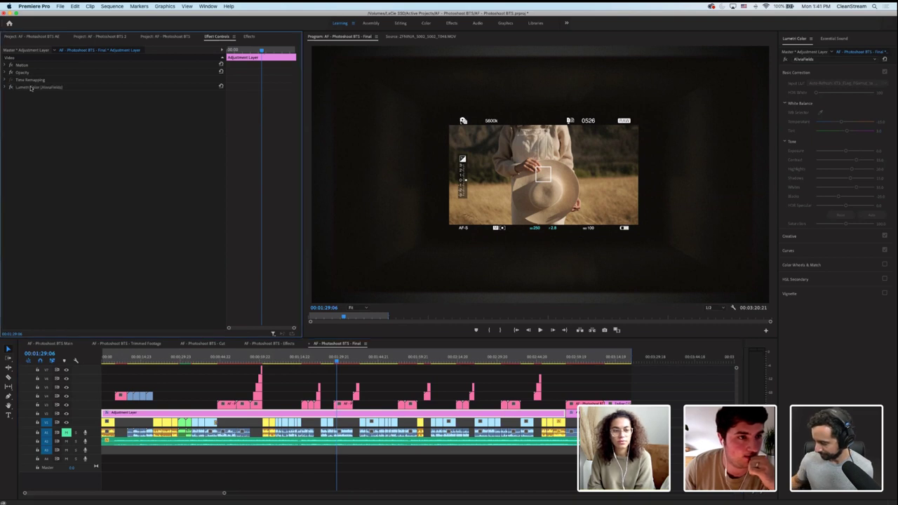
pyautogui.click(885, 59)
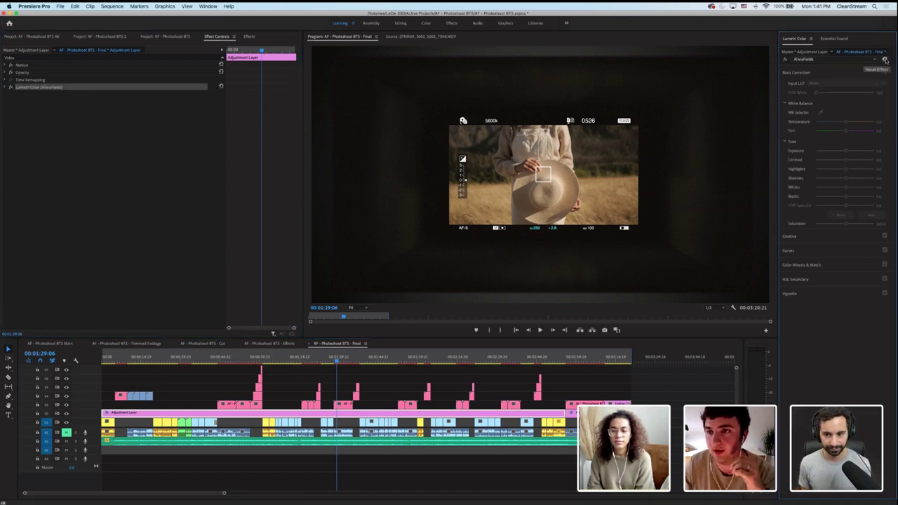
pyautogui.click(50, 90)
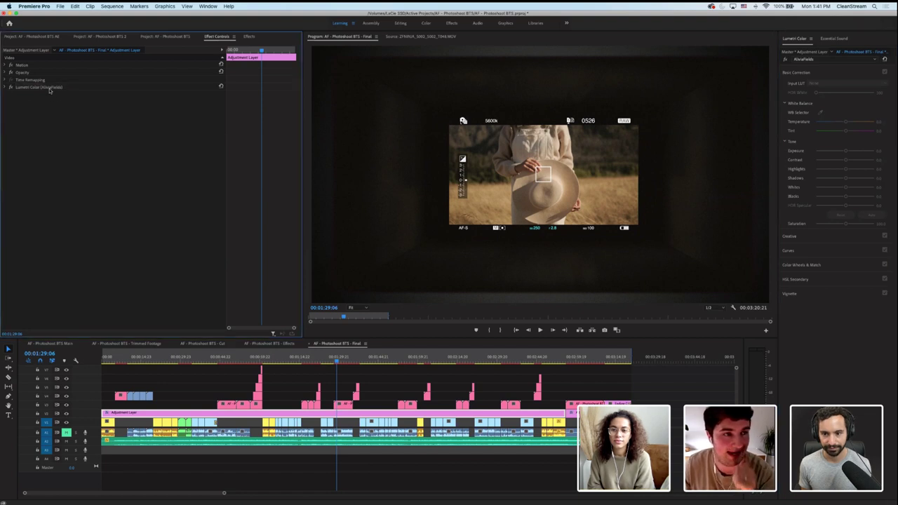
pyautogui.click(41, 88)
pyautogui.press('Delete')
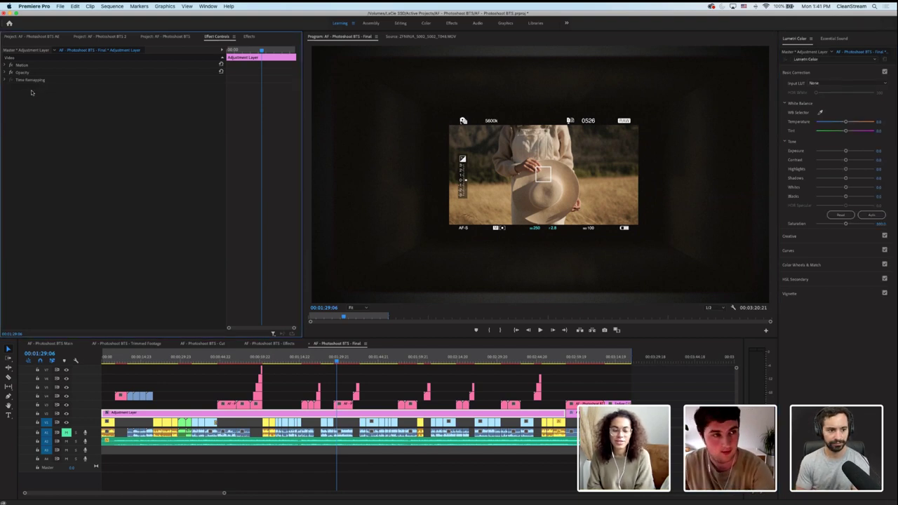
# Set Lumetri's Input LUT to the X-T3 F-Log conversion .cube, viewing 00:00:09:20
pyautogui.click(854, 84)
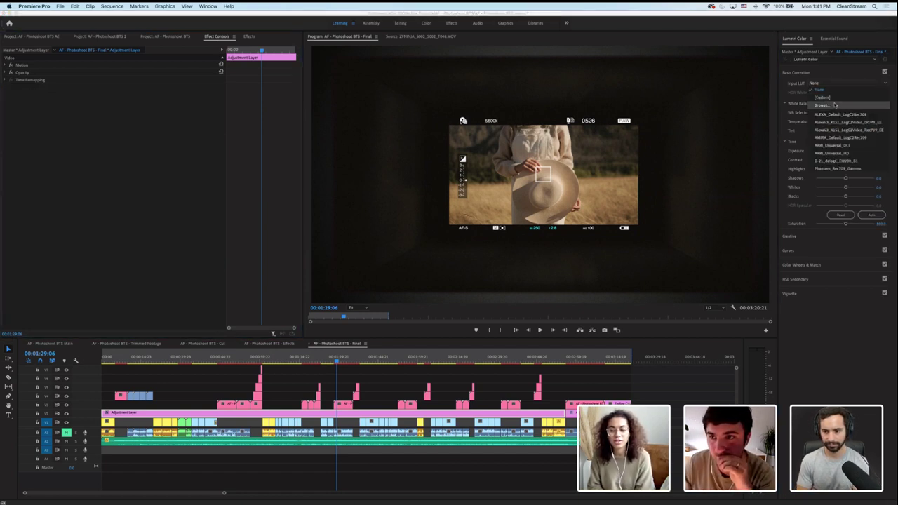
pyautogui.click(834, 106)
pyautogui.doubleClick(544, 131)
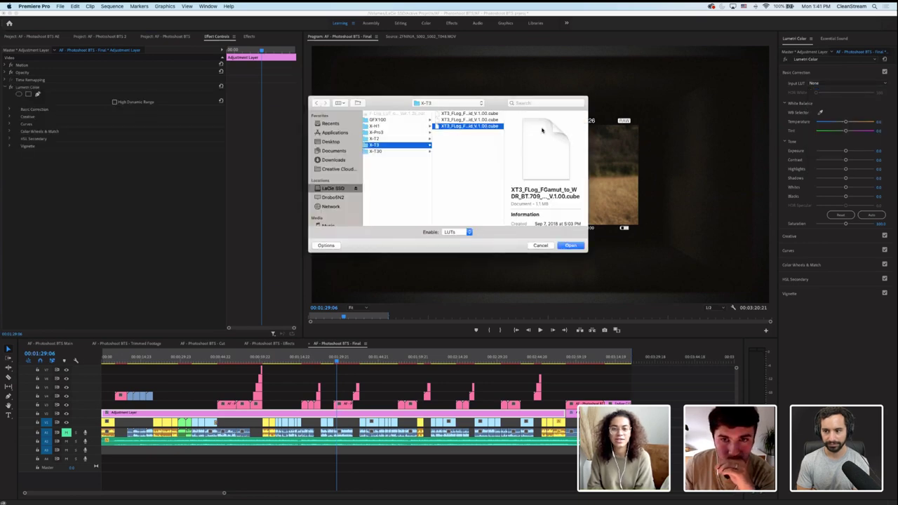
pyautogui.click(127, 360)
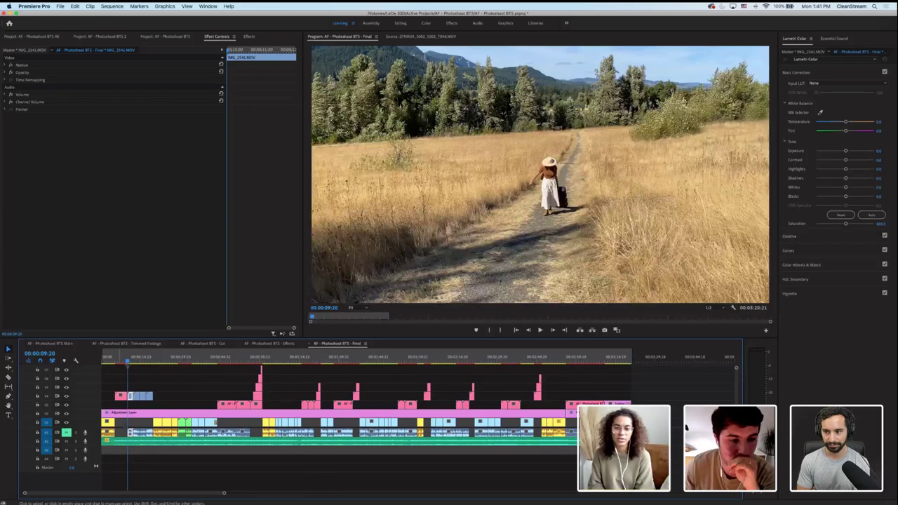
pyautogui.click(119, 359)
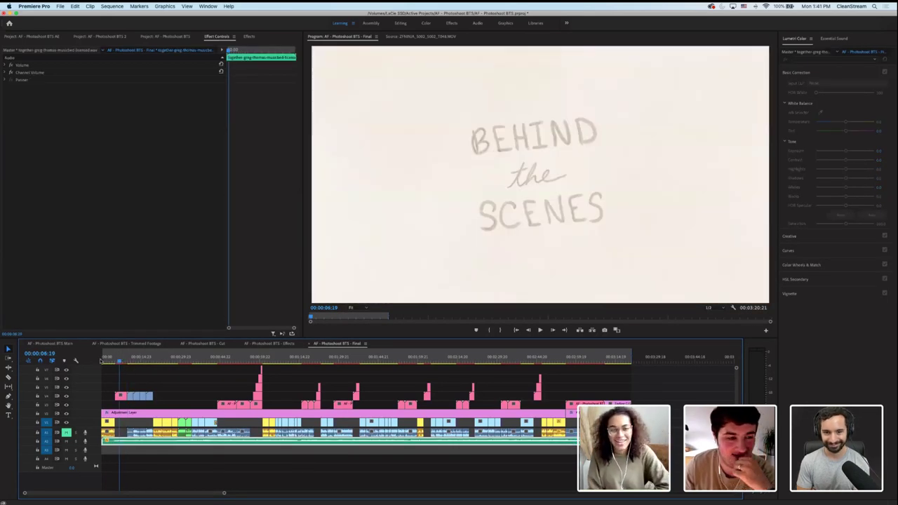
pyautogui.click(105, 360)
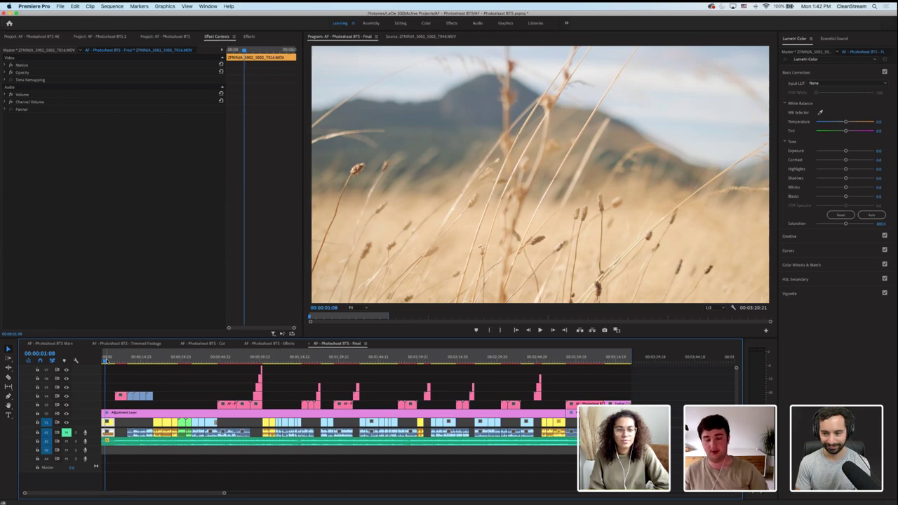
pyautogui.click(154, 359)
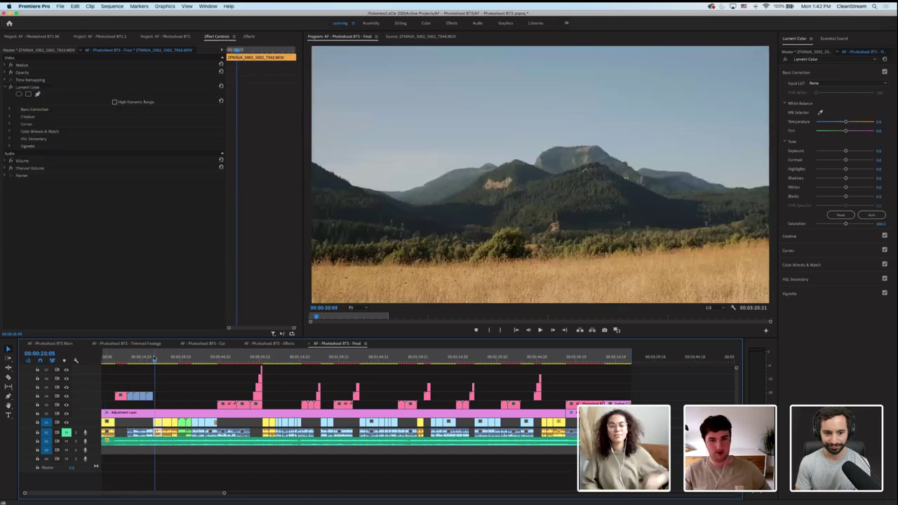
pyautogui.moveTo(154, 359)
pyautogui.mouseDown()
pyautogui.moveTo(181, 360)
pyautogui.moveTo(162, 362)
pyautogui.mouseUp()
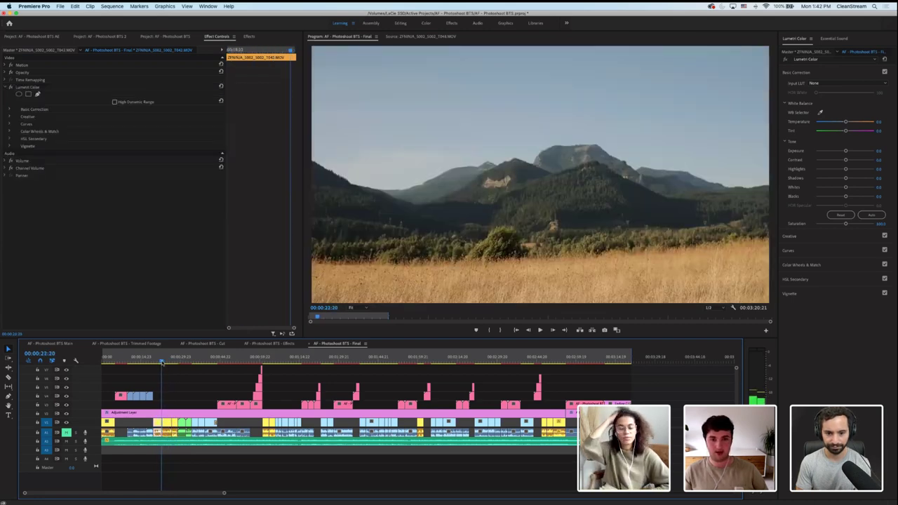
# Brighten the Shadows of the mountain clip at 00:00:22:17
pyautogui.moveTo(151, 408); pyautogui.dragTo(160, 362)
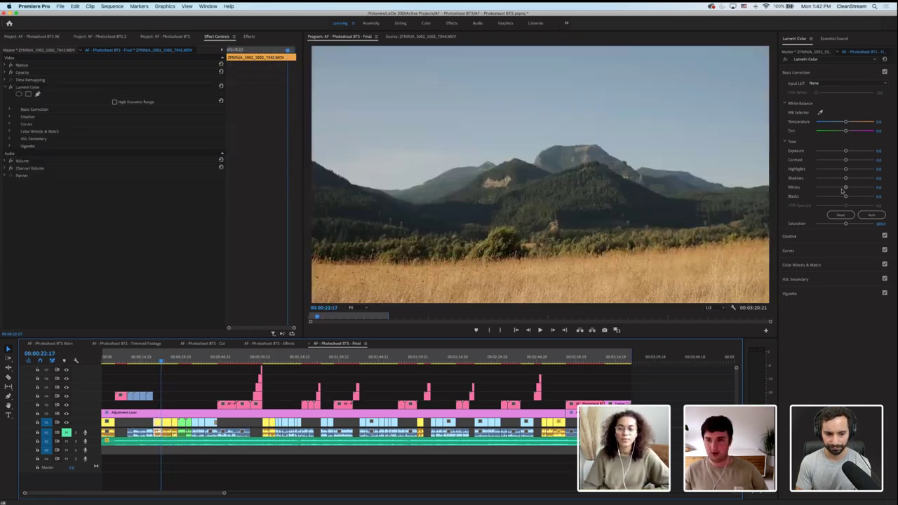
pyautogui.moveTo(846, 180); pyautogui.dragTo(857, 180)
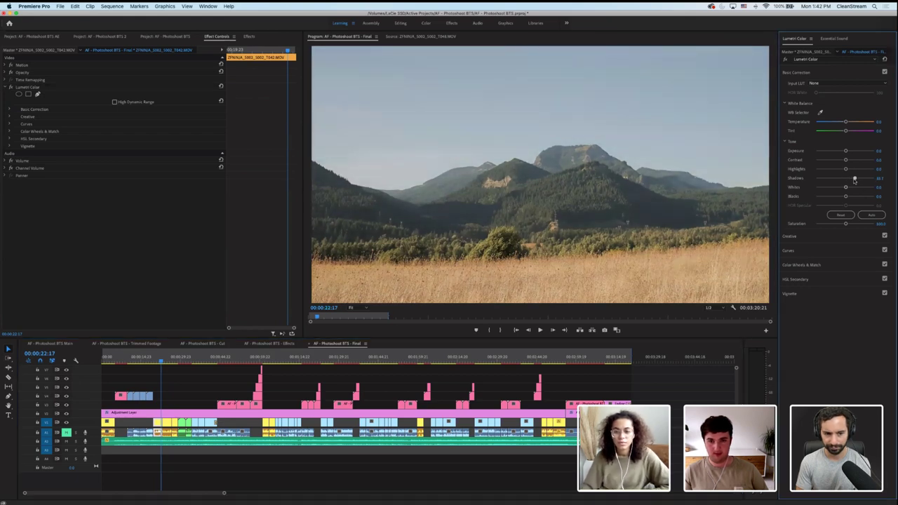
pyautogui.click(879, 179)
pyautogui.press('Return')
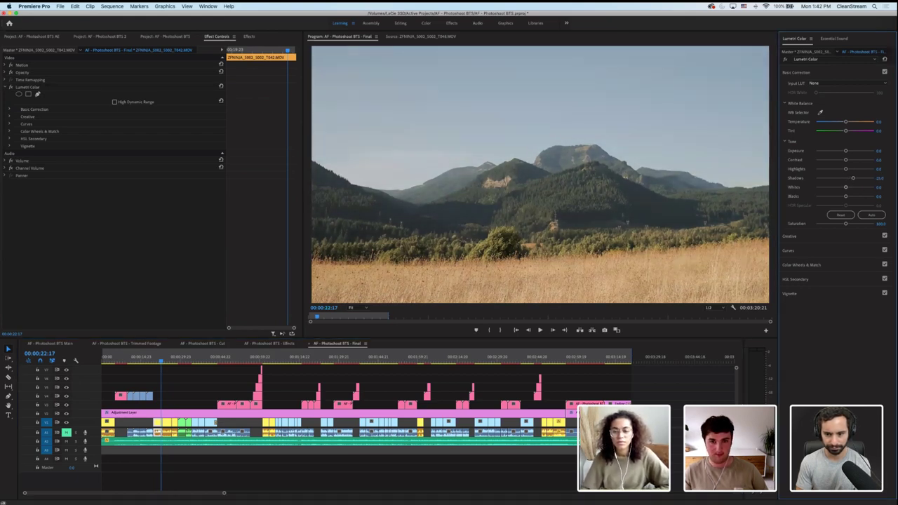
# Set Highlights to 10 on the next grass clip
pyautogui.moveTo(164, 362); pyautogui.dragTo(170, 362)
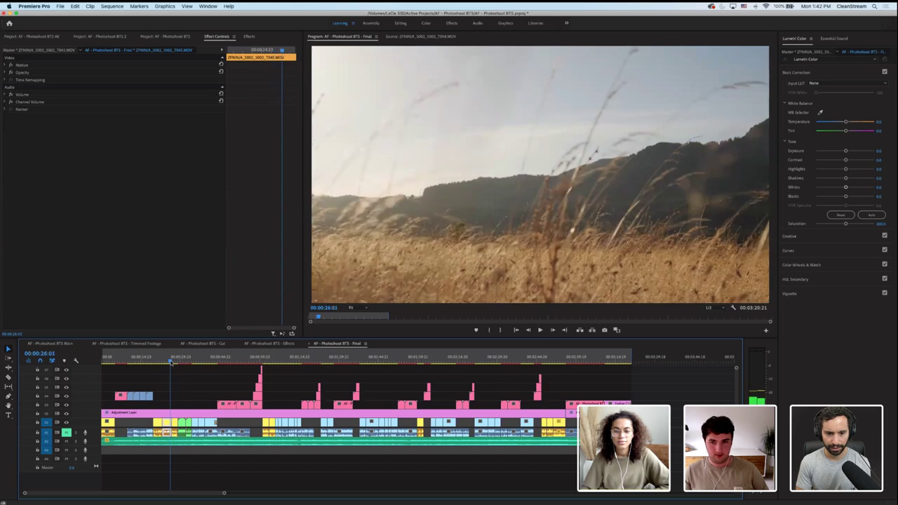
pyautogui.click(882, 169)
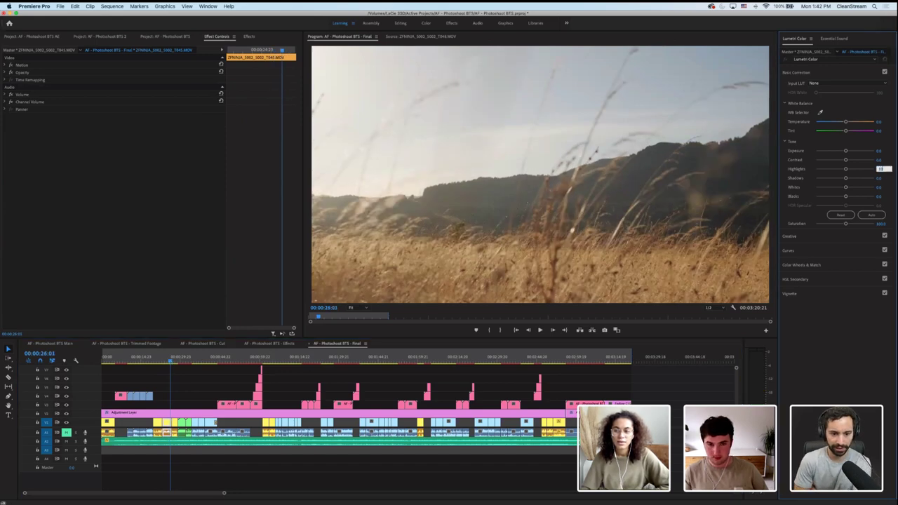
pyautogui.write('10')
pyautogui.press('Return')
# Set the mountain clip's Temperature to 5, lower Saturation to about 96.8, and raise Exposure slightly
pyautogui.moveTo(163, 358); pyautogui.dragTo(175, 358)
pyautogui.click(880, 121)
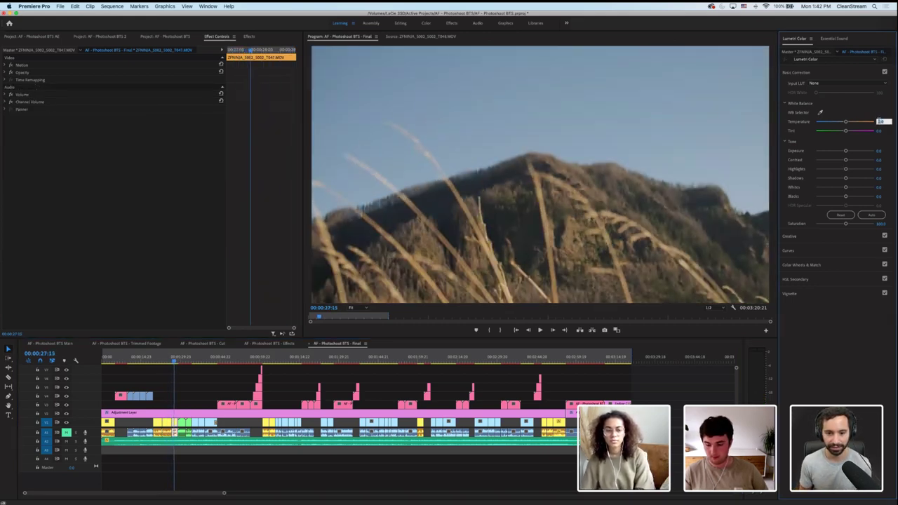
pyautogui.write('5')
pyautogui.press('Return')
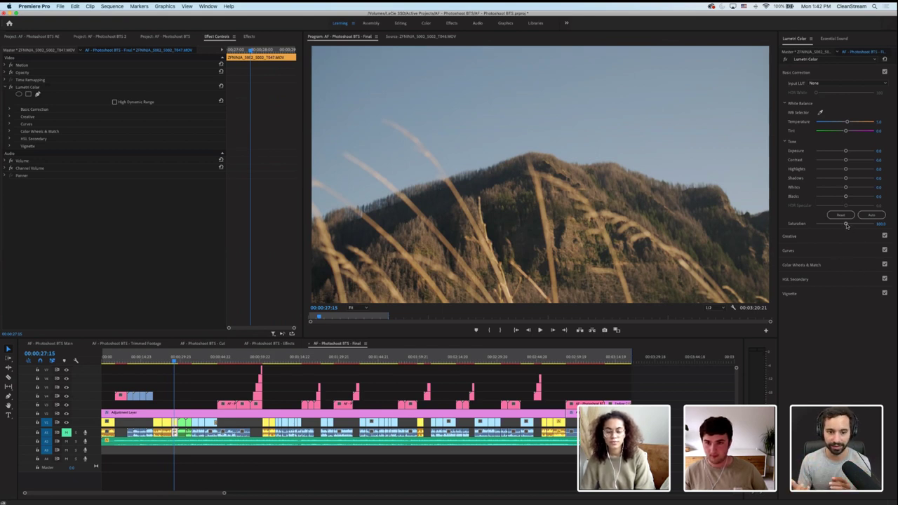
pyautogui.moveTo(849, 226); pyautogui.dragTo(847, 226)
pyautogui.moveTo(848, 152); pyautogui.dragTo(851, 153)
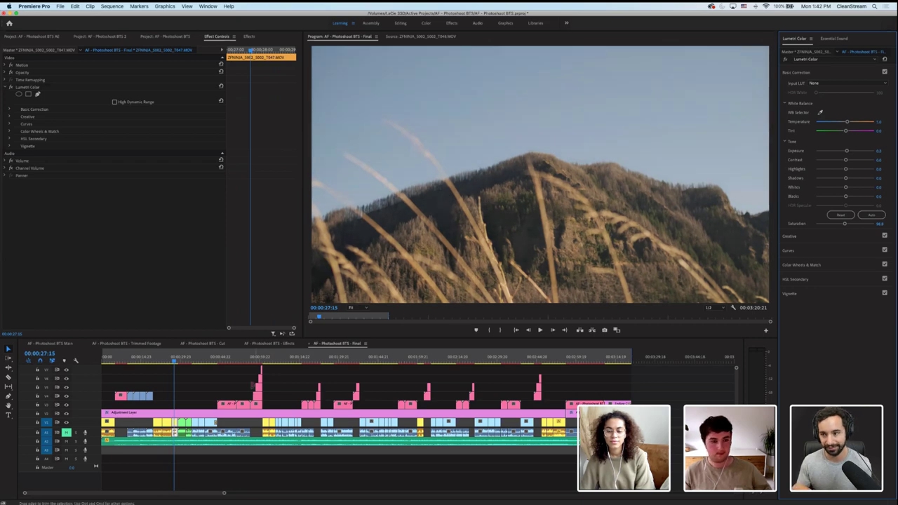
# Warm the mountain clip to Temperature 10 and drop its Saturation to 85
pyautogui.click(167, 363)
pyautogui.click(175, 361)
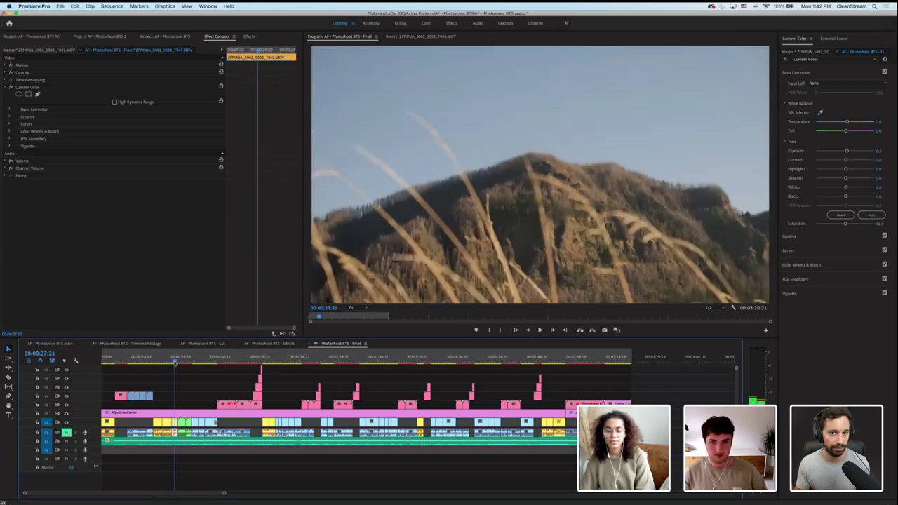
pyautogui.click(882, 122)
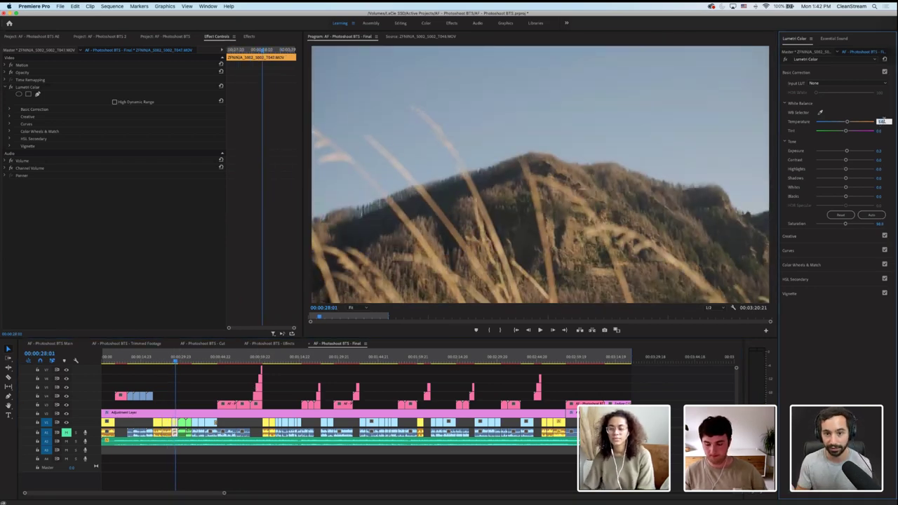
pyautogui.write('10')
pyautogui.press('Return')
pyautogui.click(880, 224)
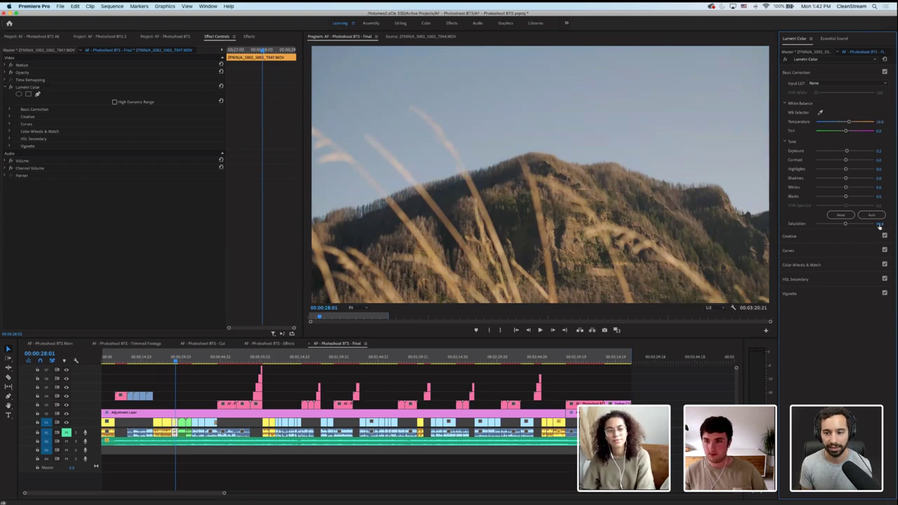
pyautogui.write('85')
pyautogui.press('Return')
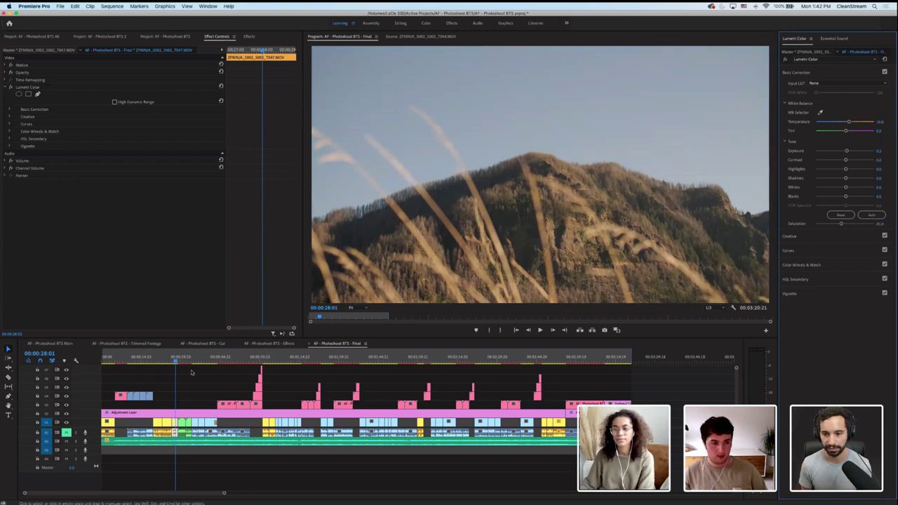
# Reset the clip's Highlights back to 0
pyautogui.click(174, 360)
pyautogui.moveTo(174, 360); pyautogui.dragTo(181, 359)
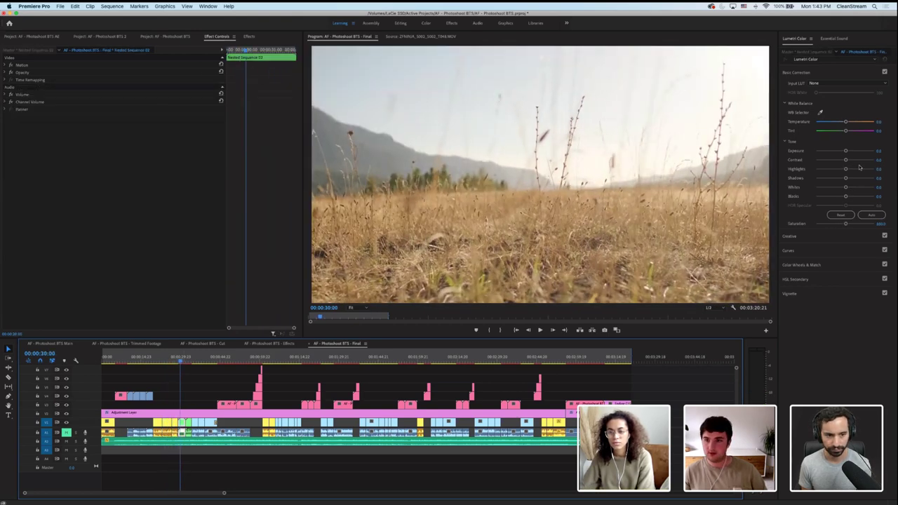
pyautogui.moveTo(847, 169); pyautogui.dragTo(842, 171)
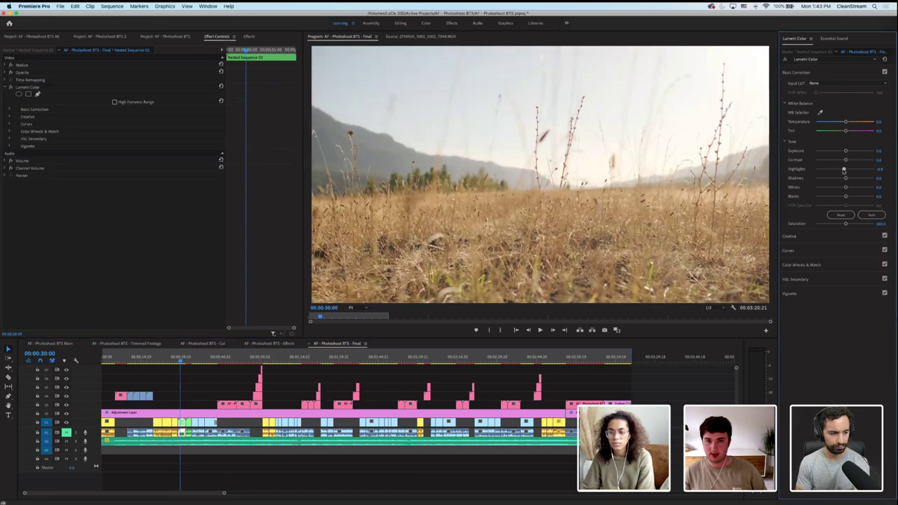
pyautogui.doubleClick(844, 171)
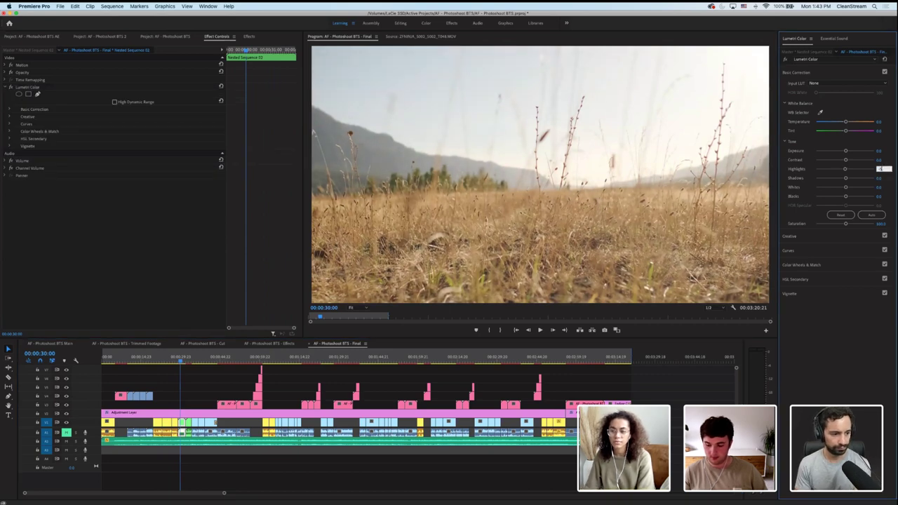
pyautogui.press('Return')
# Nudge Exposure up and fine-tune Saturation, then review the grass and mountain clips
pyautogui.moveTo(181, 361); pyautogui.dragTo(177, 362)
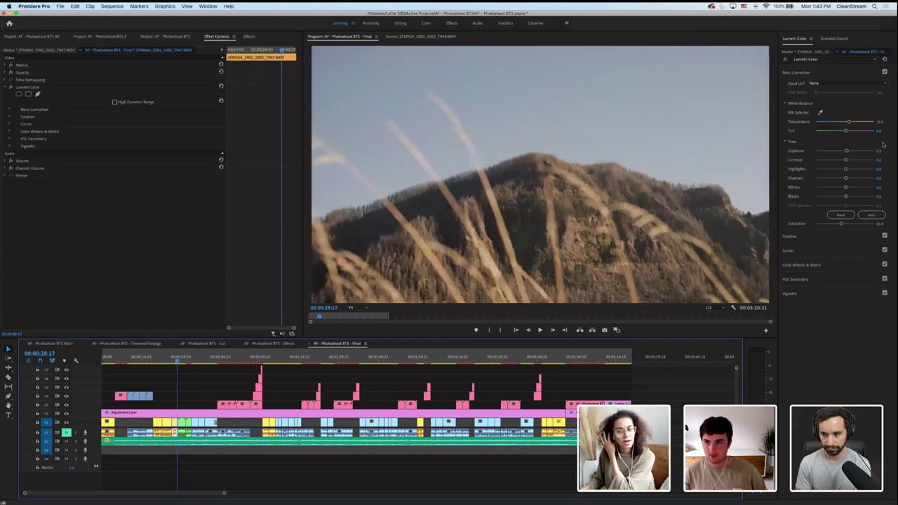
pyautogui.moveTo(881, 149); pyautogui.dragTo(886, 151)
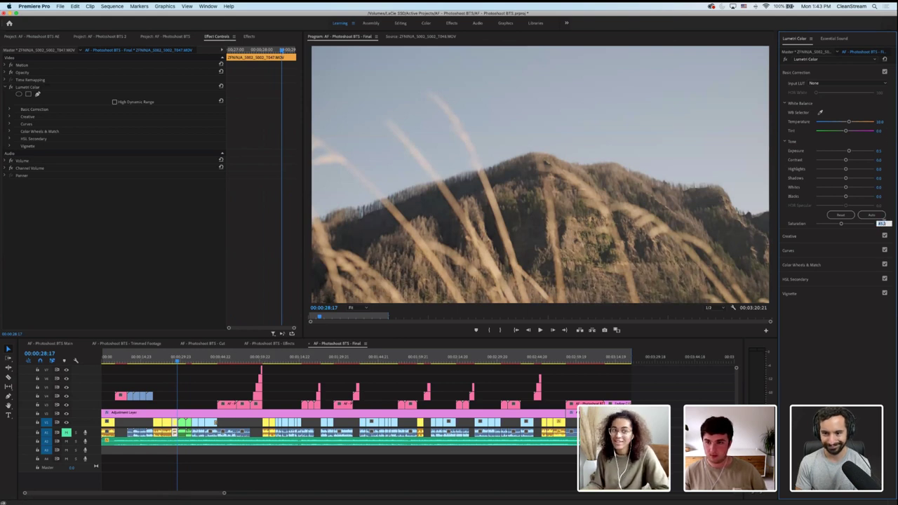
pyautogui.moveTo(880, 222); pyautogui.dragTo(883, 222)
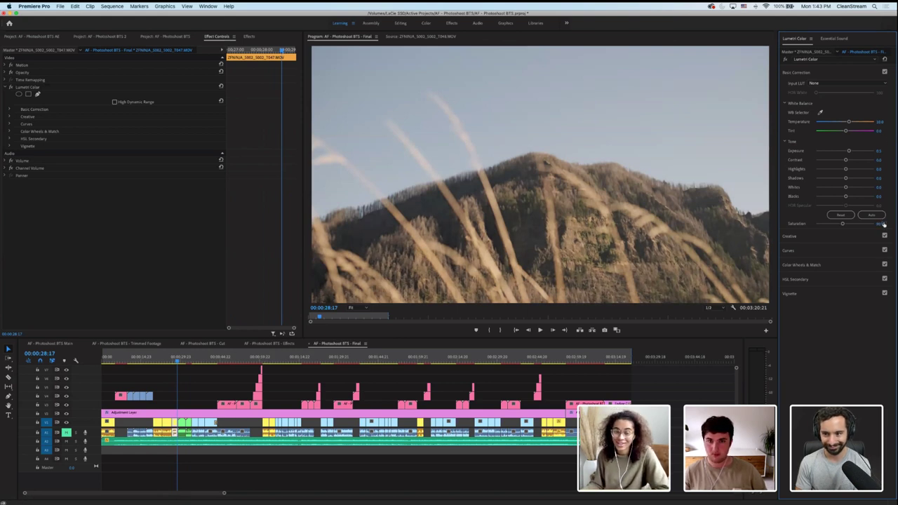
pyautogui.click(164, 362)
pyautogui.moveTo(164, 362); pyautogui.dragTo(200, 362)
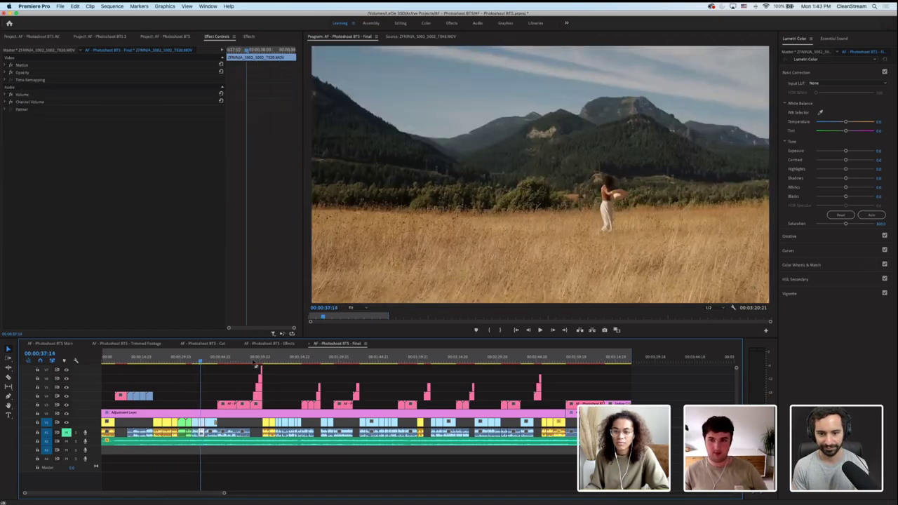
# Keep Contrast at 0 and set Exposure to 0.3 on the woman's clip
pyautogui.click(879, 160)
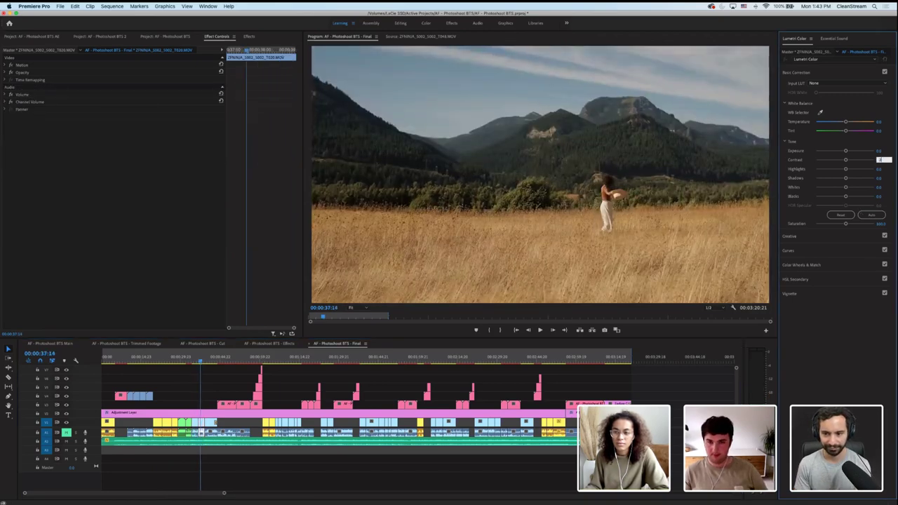
pyautogui.press('Return')
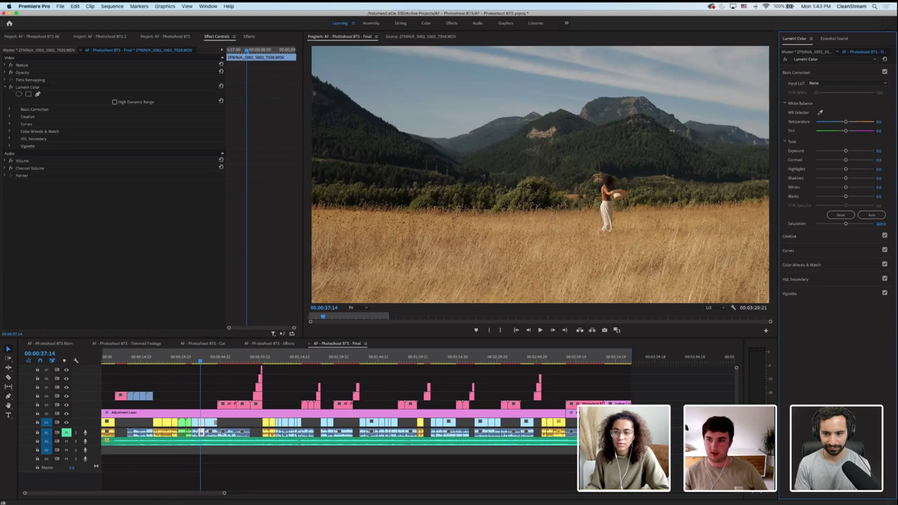
pyautogui.click(882, 151)
pyautogui.write('0.3')
pyautogui.press('Return')
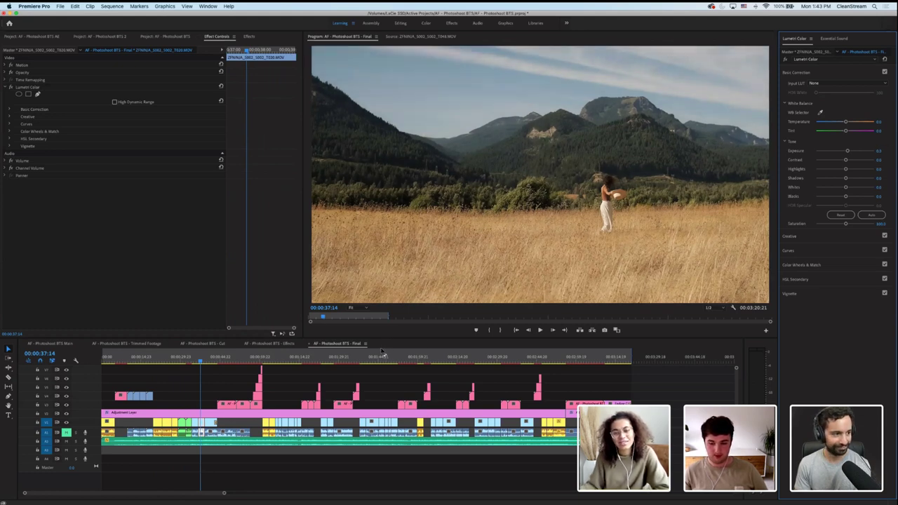
pyautogui.moveTo(200, 361); pyautogui.dragTo(199, 362)
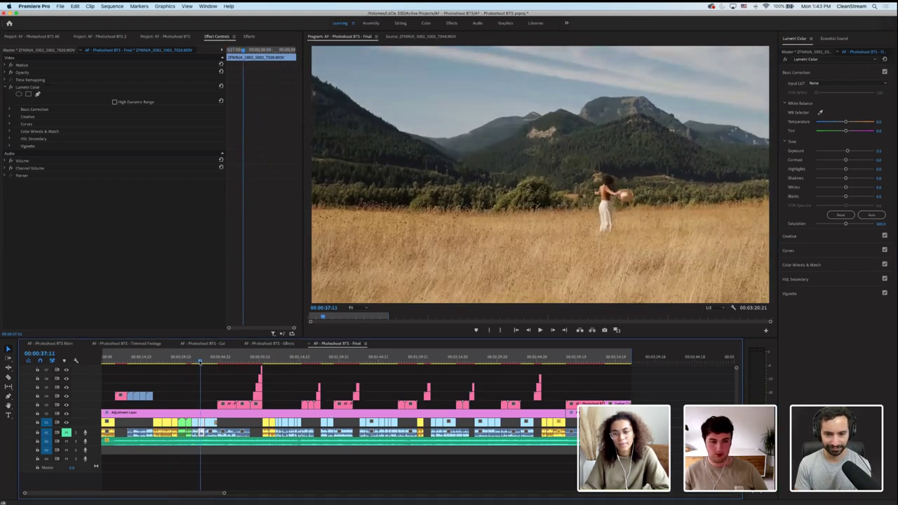
# Raise Exposure slightly on the following two-person clip, then review the woman's shots
pyautogui.click(883, 150)
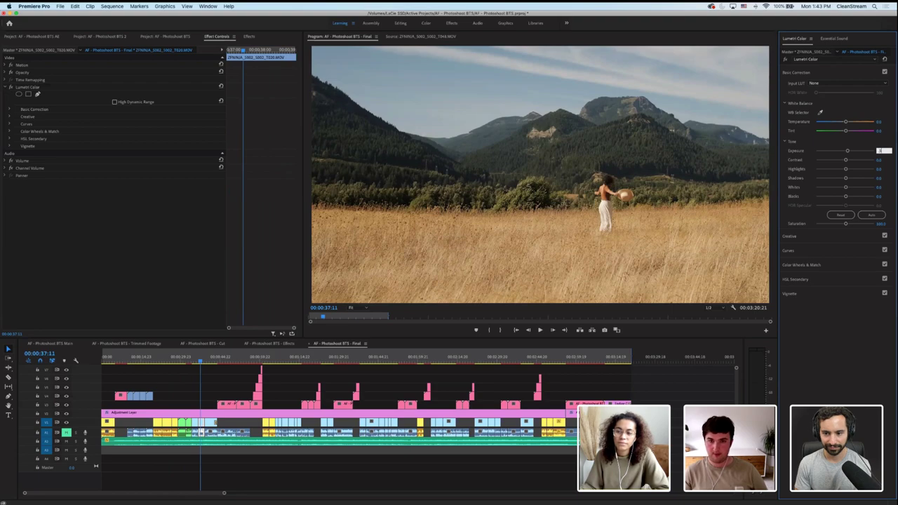
pyautogui.press('Return')
pyautogui.moveTo(188, 361); pyautogui.dragTo(209, 363)
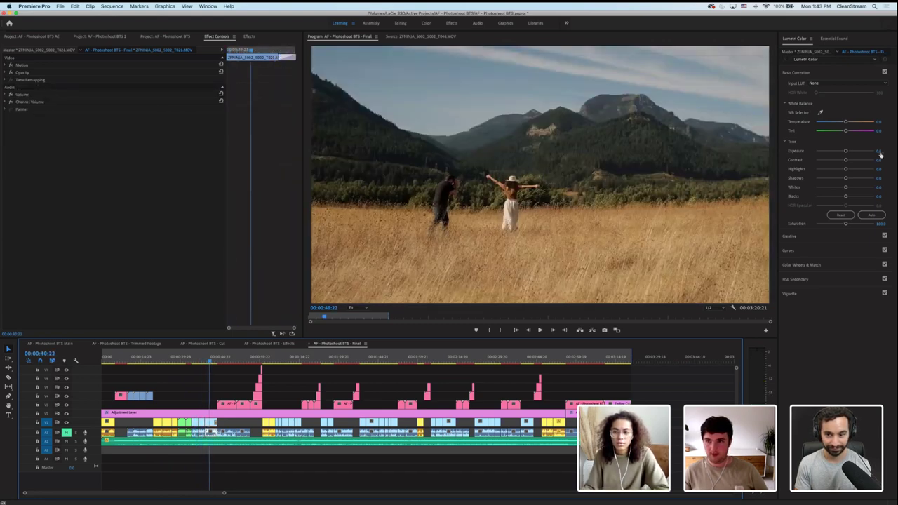
pyautogui.moveTo(880, 151); pyautogui.dragTo(885, 151)
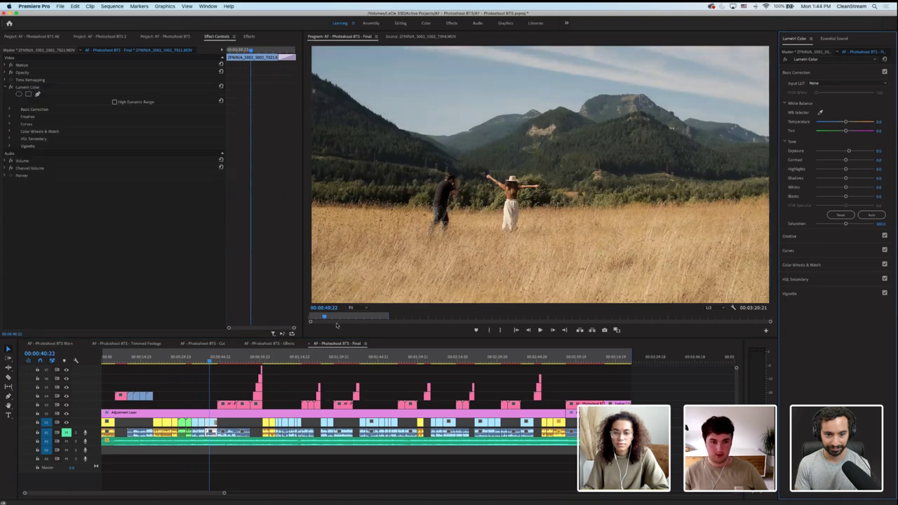
pyautogui.moveTo(210, 361); pyautogui.dragTo(209, 361)
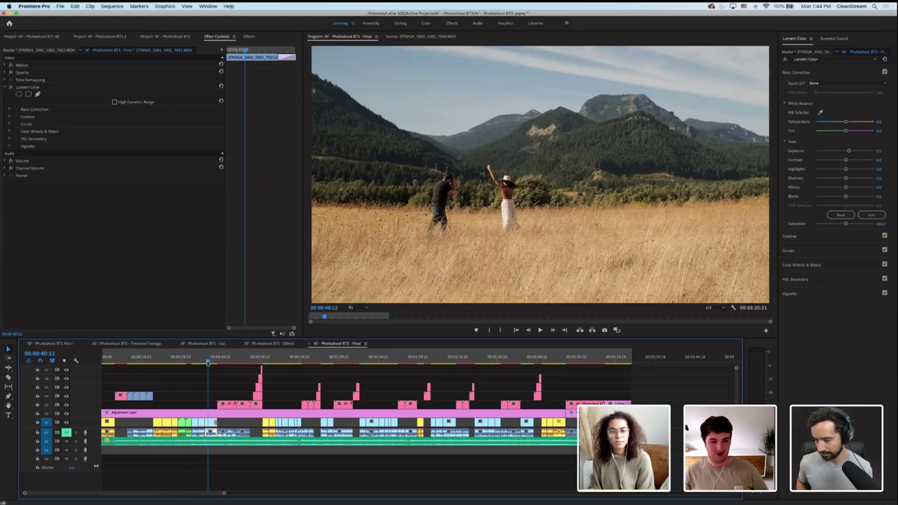
pyautogui.moveTo(208, 362); pyautogui.dragTo(189, 364)
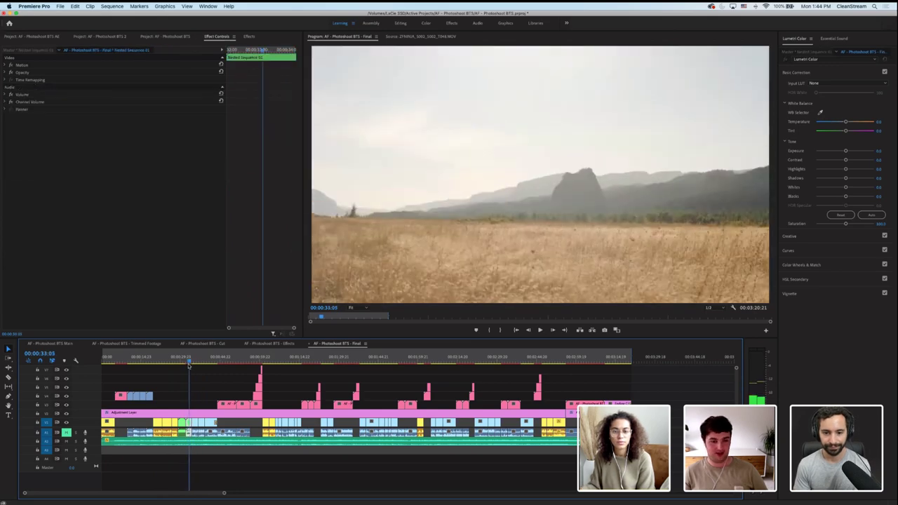
# Confirm the hazy field clip's Exposure and deselect clips while moving to the camera-screen shot
pyautogui.click(883, 150)
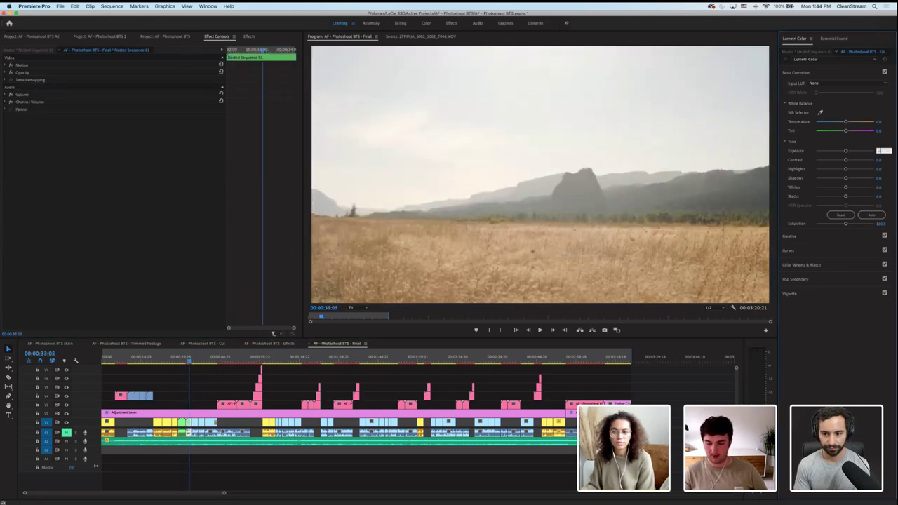
pyautogui.press('Return')
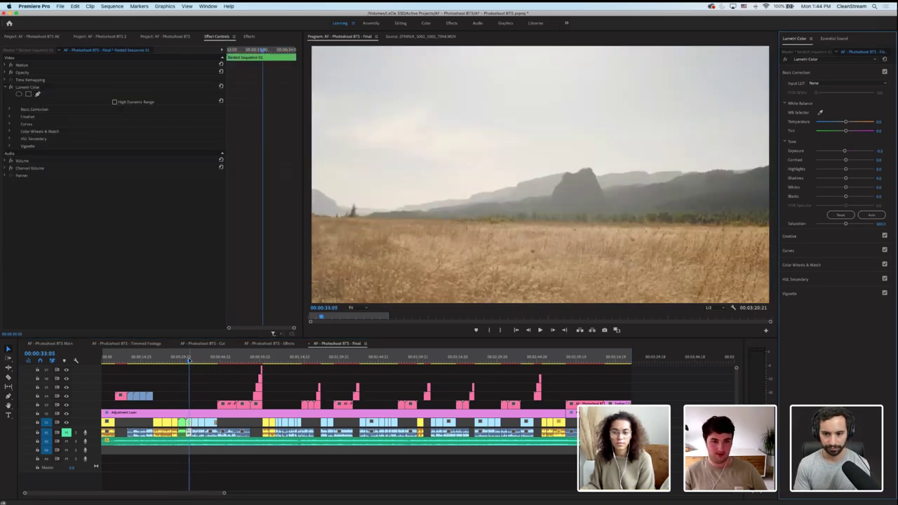
pyautogui.click(199, 361)
pyautogui.moveTo(199, 361); pyautogui.dragTo(221, 361)
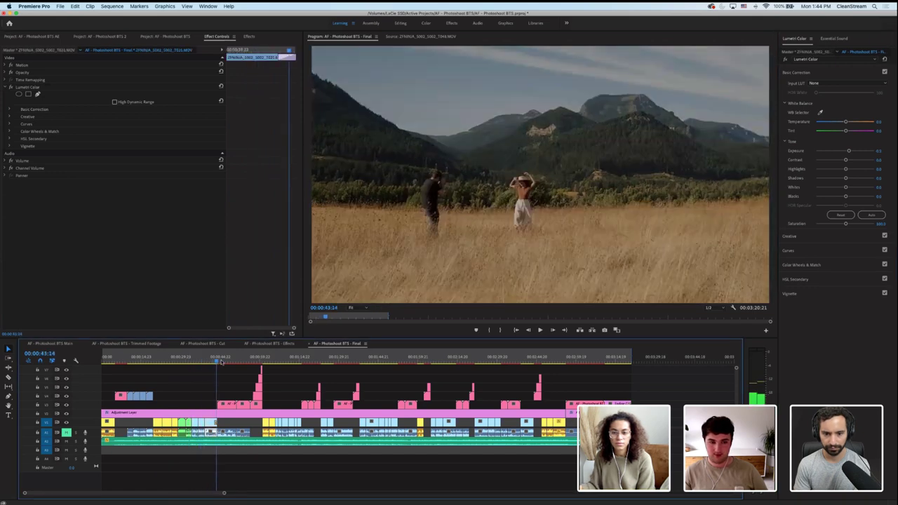
pyautogui.click(224, 432)
pyautogui.click(218, 427)
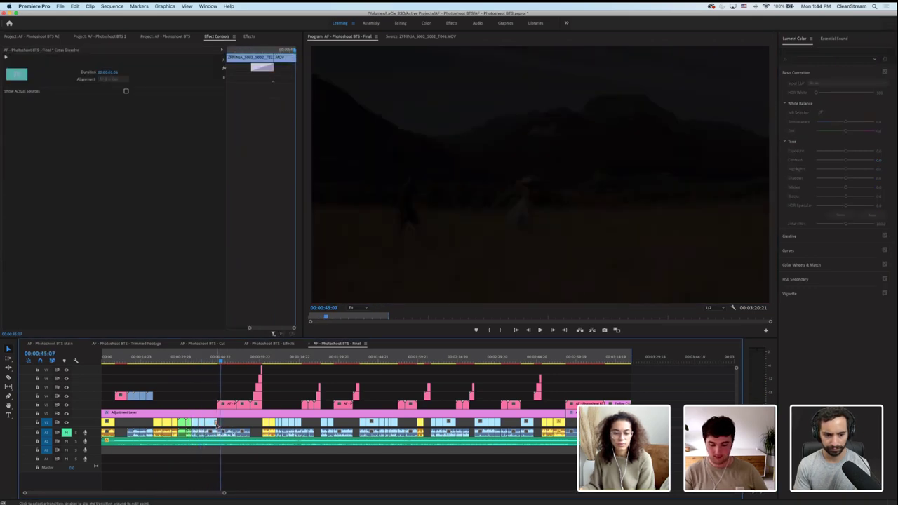
pyautogui.click(218, 430)
pyautogui.click(218, 430)
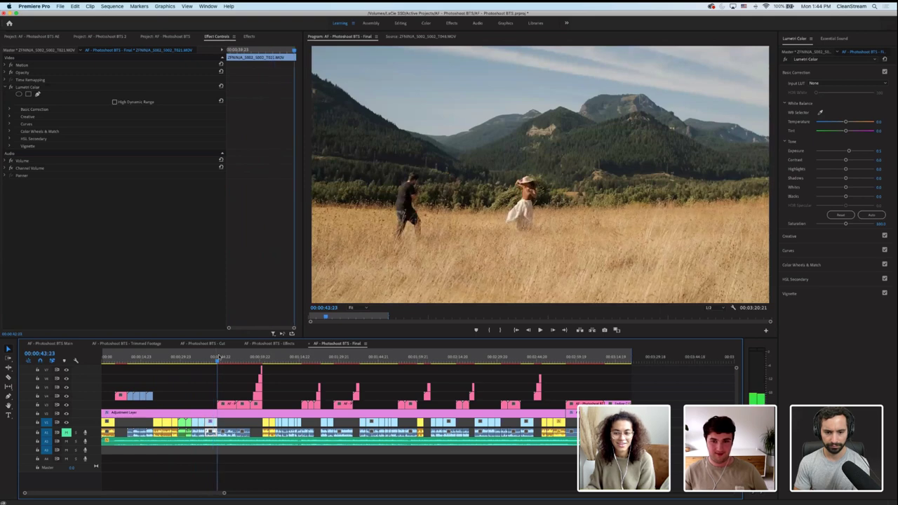
pyautogui.click(221, 358)
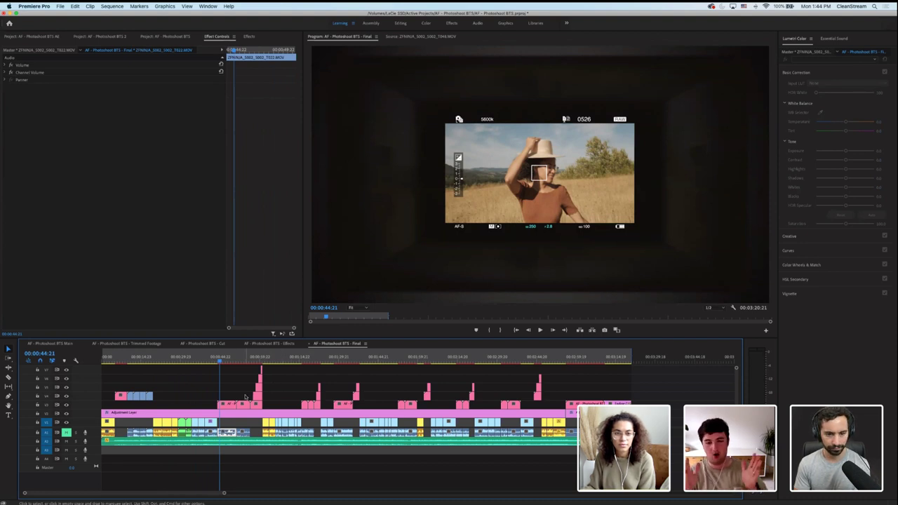
# Shift the Tint slightly on the sunlit grass-field clip near one minute
pyautogui.click(268, 357)
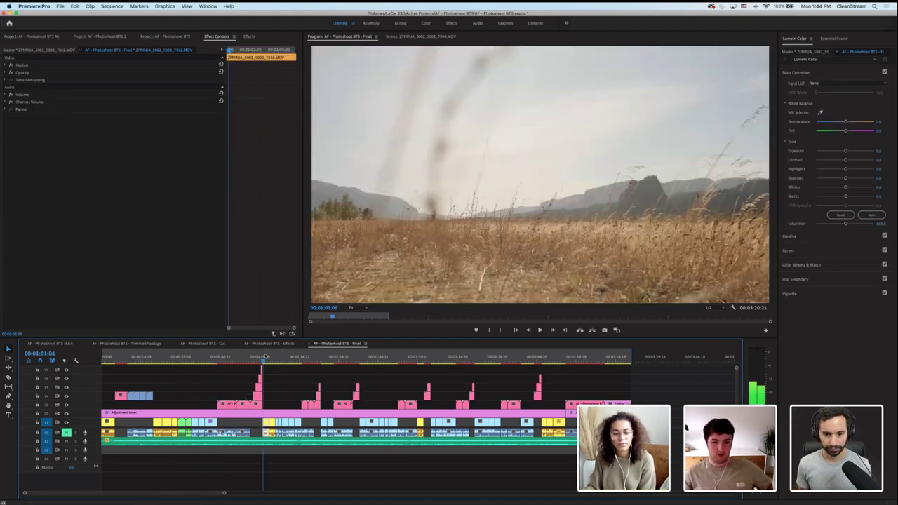
pyautogui.moveTo(268, 357); pyautogui.dragTo(270, 358)
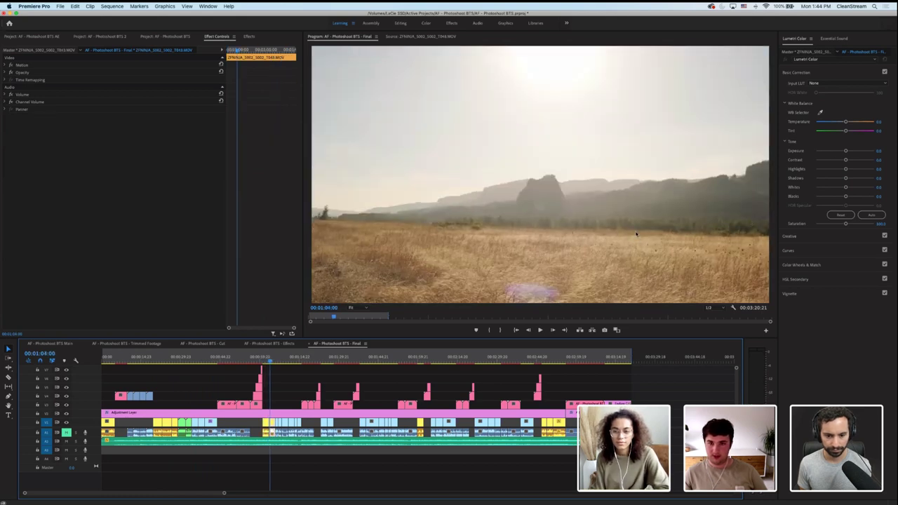
pyautogui.moveTo(881, 131); pyautogui.dragTo(885, 129)
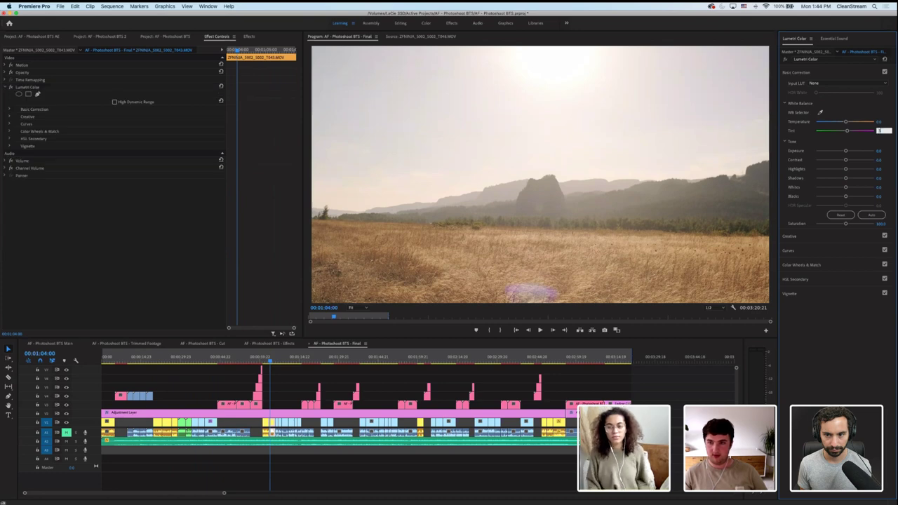
pyautogui.moveTo(282, 360); pyautogui.dragTo(267, 360)
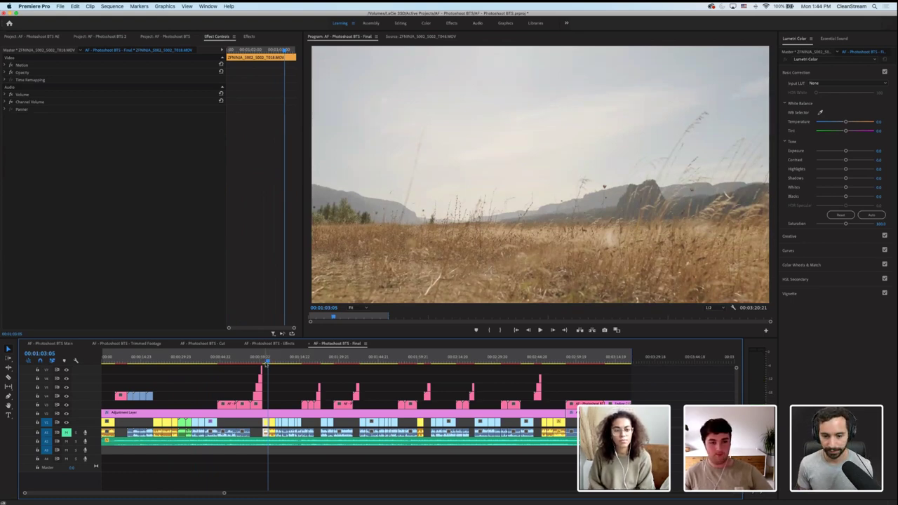
# Set Exposure to 0.2 on the close-up of the woman in the hat
pyautogui.click(275, 360)
pyautogui.moveTo(276, 360)
pyautogui.mouseDown()
pyautogui.moveTo(283, 360)
pyautogui.moveTo(276, 360)
pyautogui.mouseUp()
pyautogui.click(881, 150)
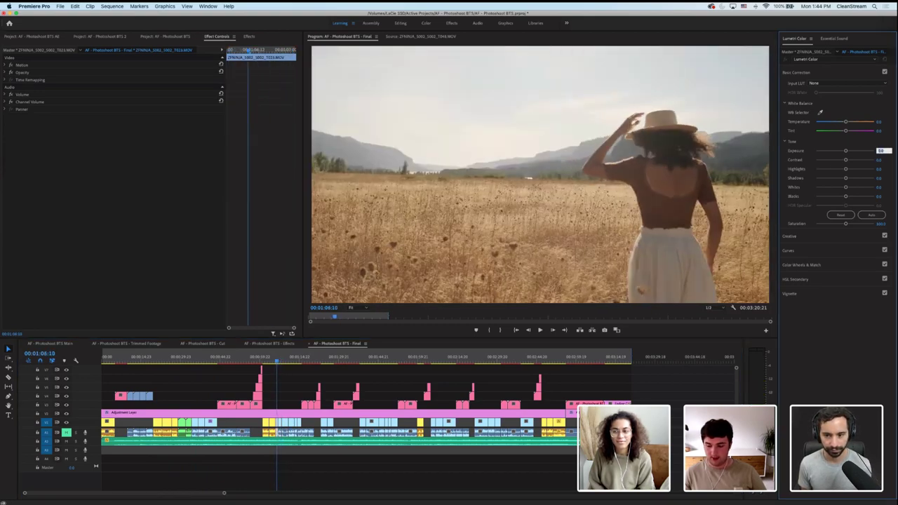
pyautogui.write('0.2')
pyautogui.press('Return')
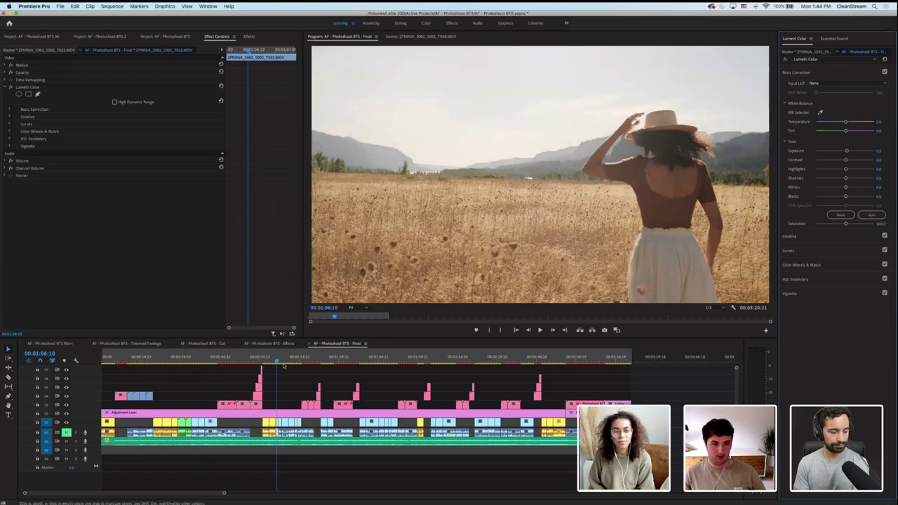
# Give the kneeling-woman clip Exposure 0.2 and play it back to review
pyautogui.click(278, 362)
pyautogui.click(280, 362)
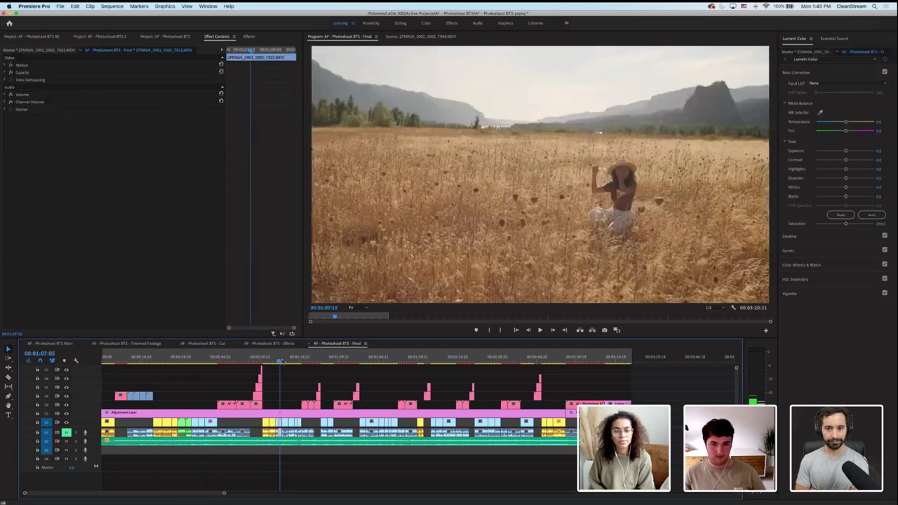
pyautogui.click(881, 150)
pyautogui.write('0.2')
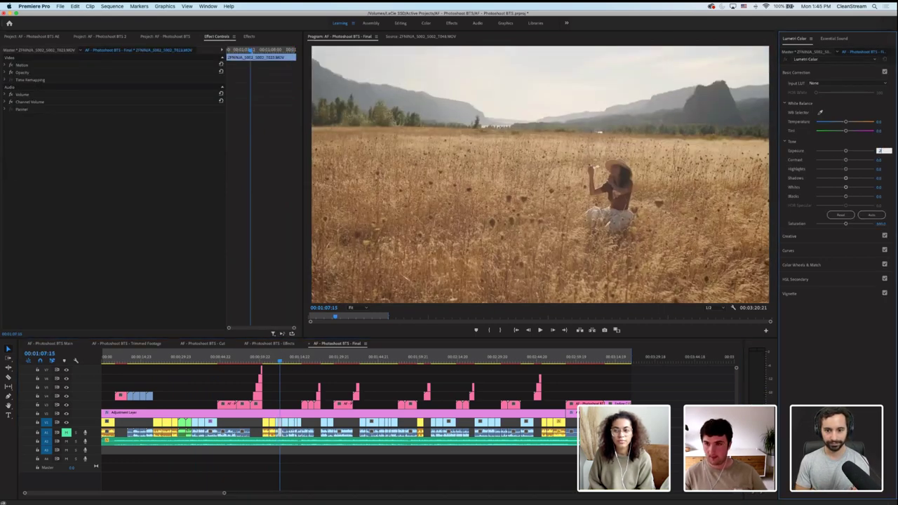
pyautogui.press('Return')
pyautogui.press('space')
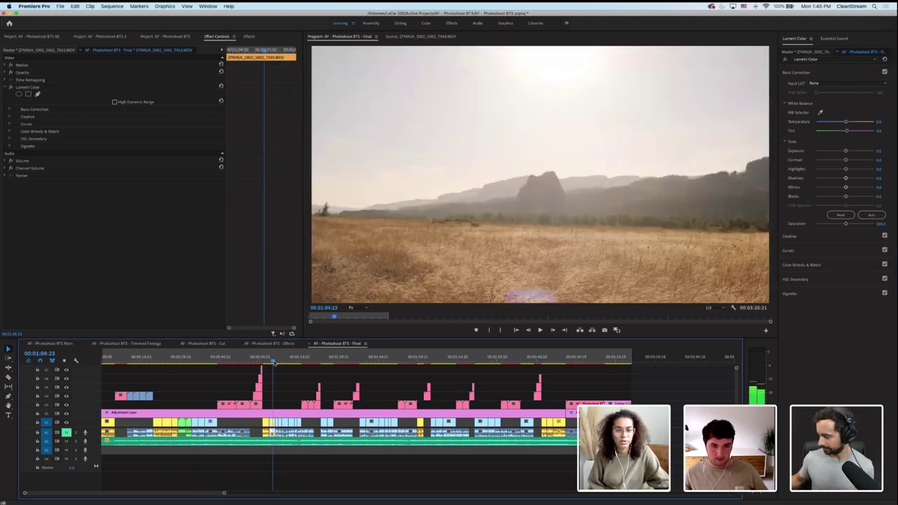
pyautogui.press('space')
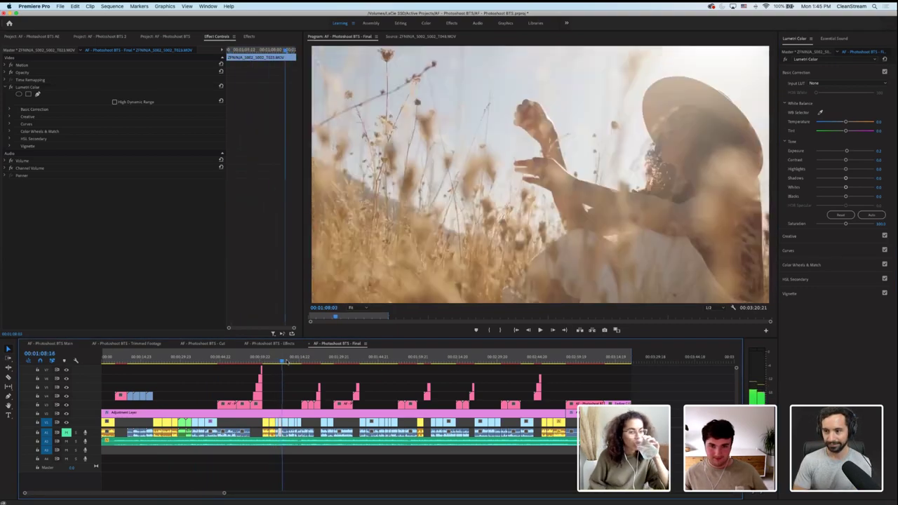
pyautogui.click(278, 362)
# Scrub and play through the graded shots from the timeline start to the boot-in-grass shot
pyautogui.moveTo(279, 362); pyautogui.dragTo(291, 362)
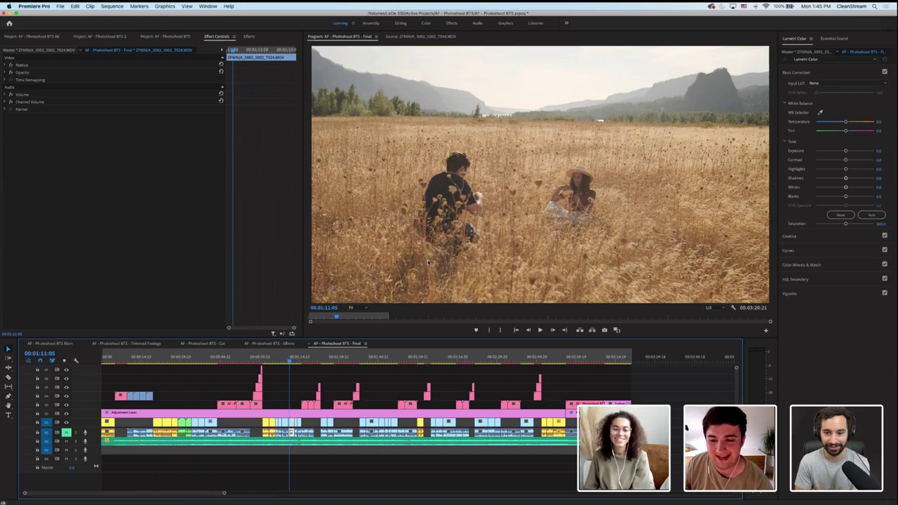
pyautogui.click(306, 377)
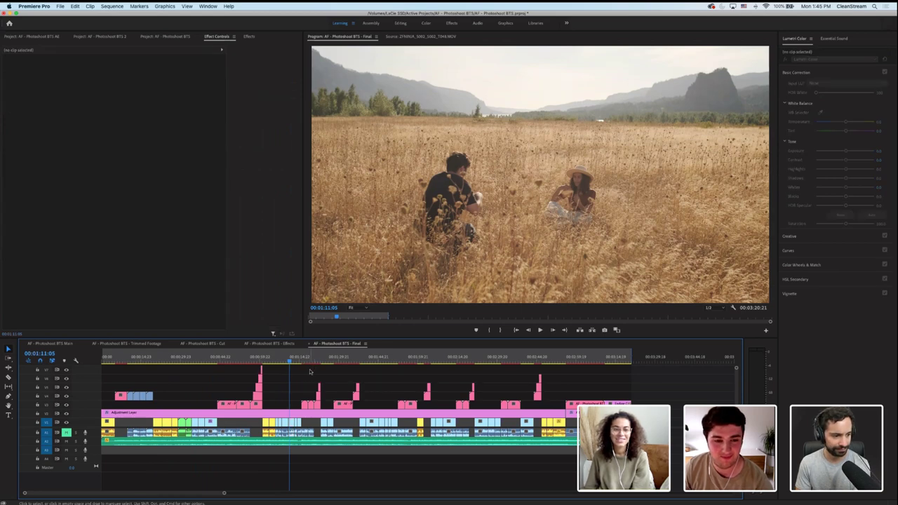
pyautogui.click(310, 372)
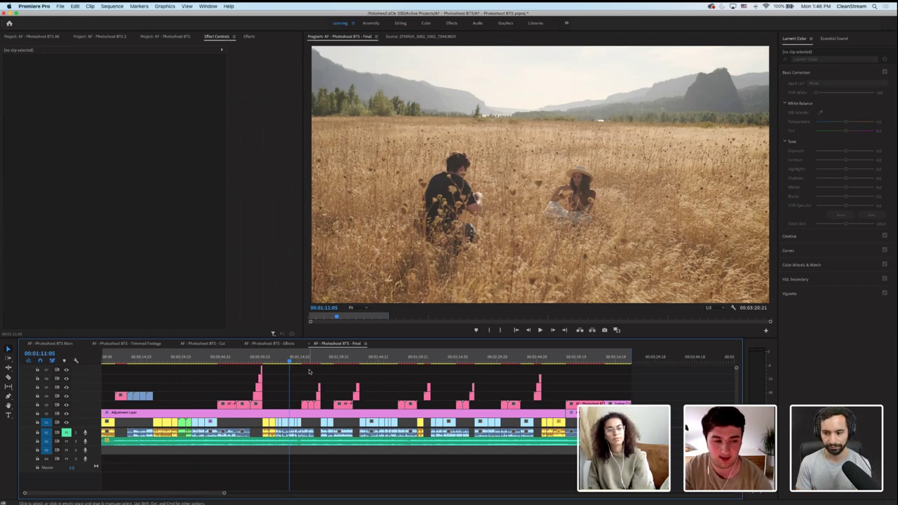
pyautogui.click(141, 359)
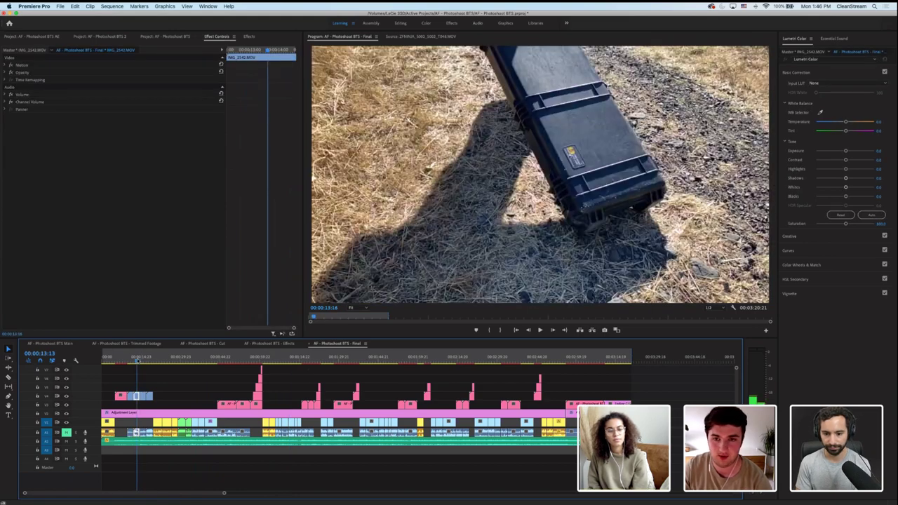
pyautogui.press('space')
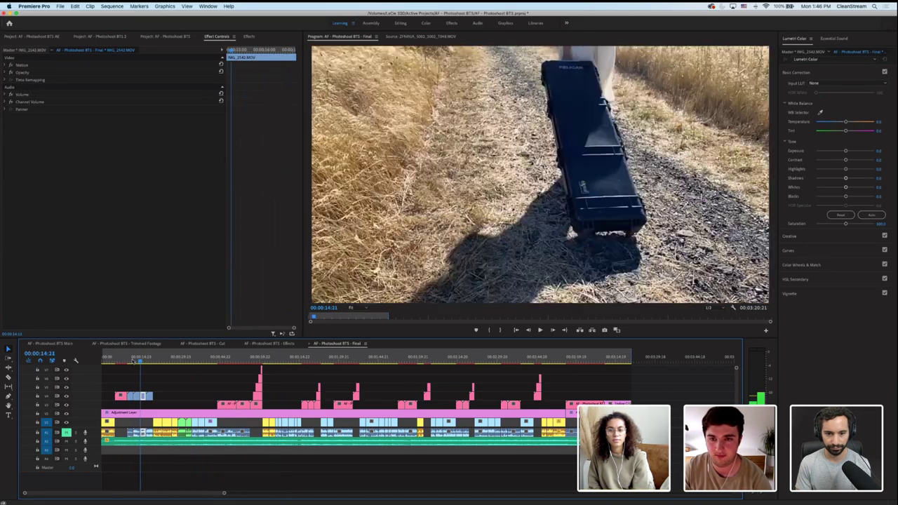
pyautogui.press('Up')
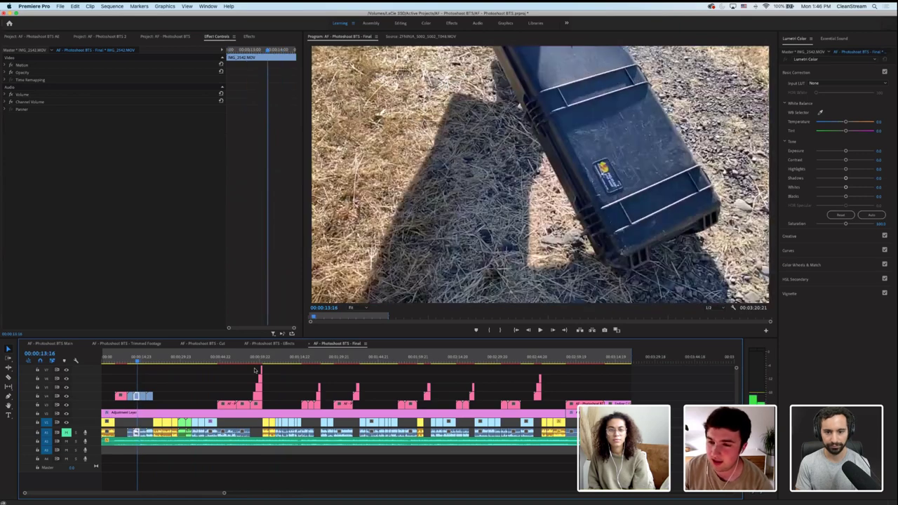
pyautogui.press('Down')
pyautogui.press('Down')
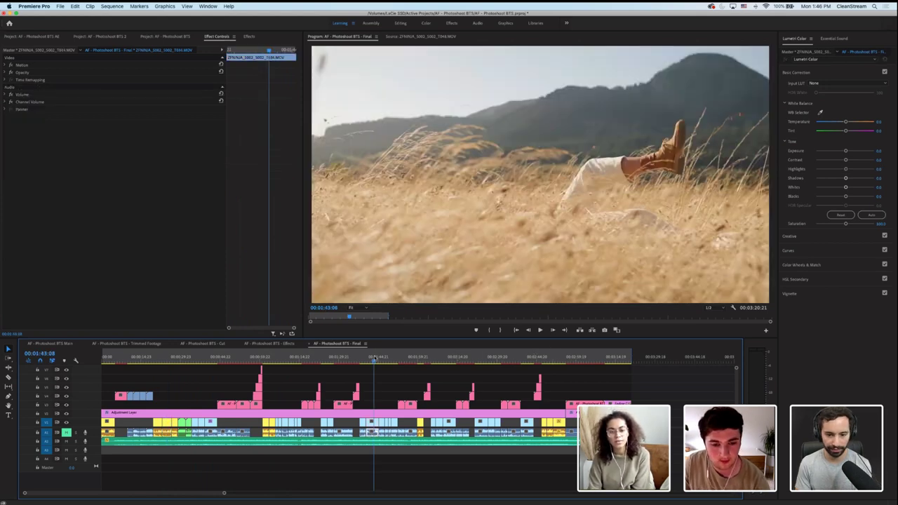
pyautogui.moveTo(377, 358); pyautogui.dragTo(354, 365)
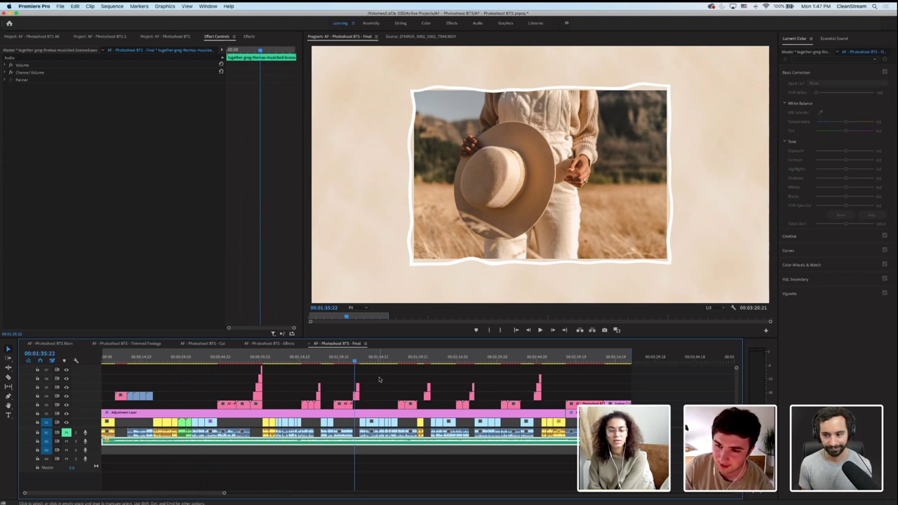
# Select the pink Adjustment Layer clip to load its Lumetri settings, then scrub back to 00:00:22:11
pyautogui.click(374, 414)
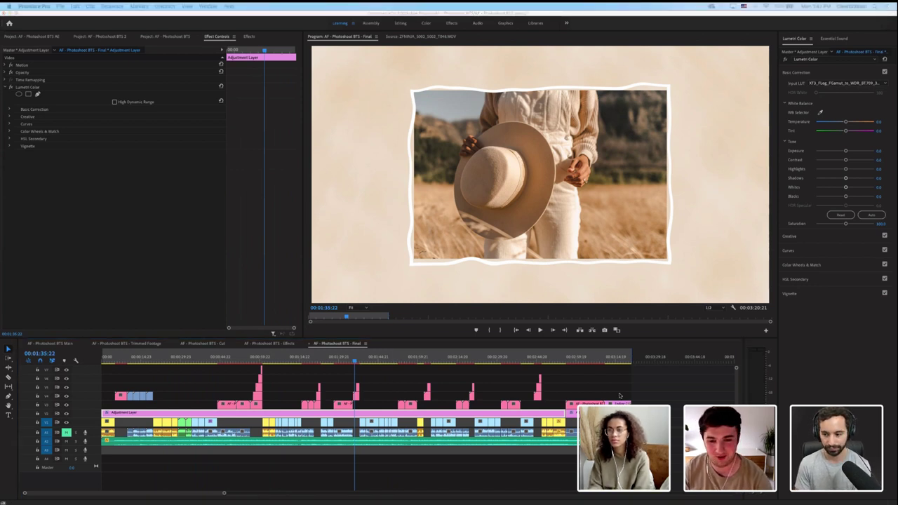
pyautogui.click(587, 382)
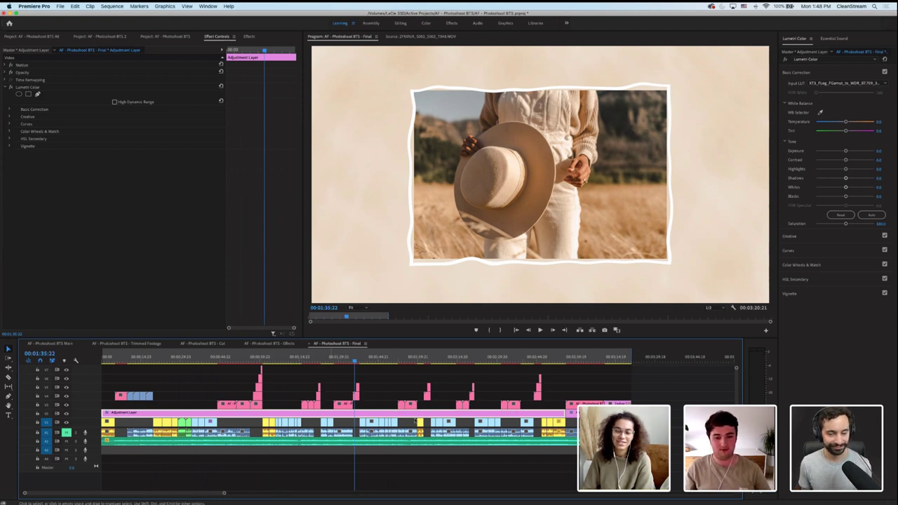
pyautogui.click(365, 414)
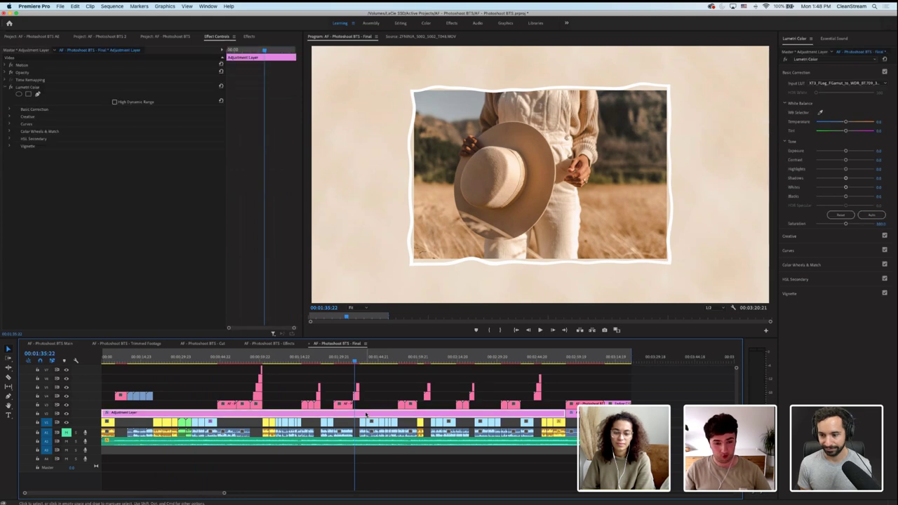
pyautogui.click(360, 360)
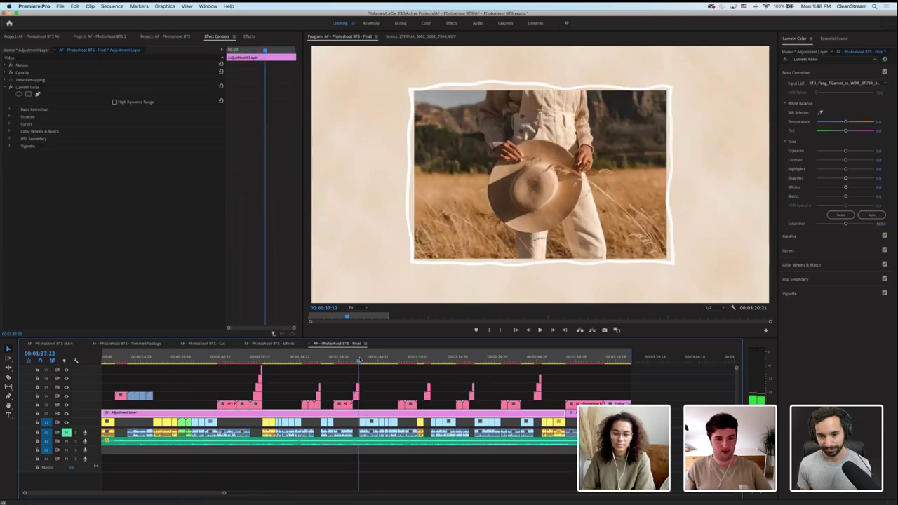
pyautogui.moveTo(359, 359); pyautogui.dragTo(163, 372)
# Inspect the grades of clips T042, T045 and T047, then reselect the Adjustment Layer clip
pyautogui.click(168, 425)
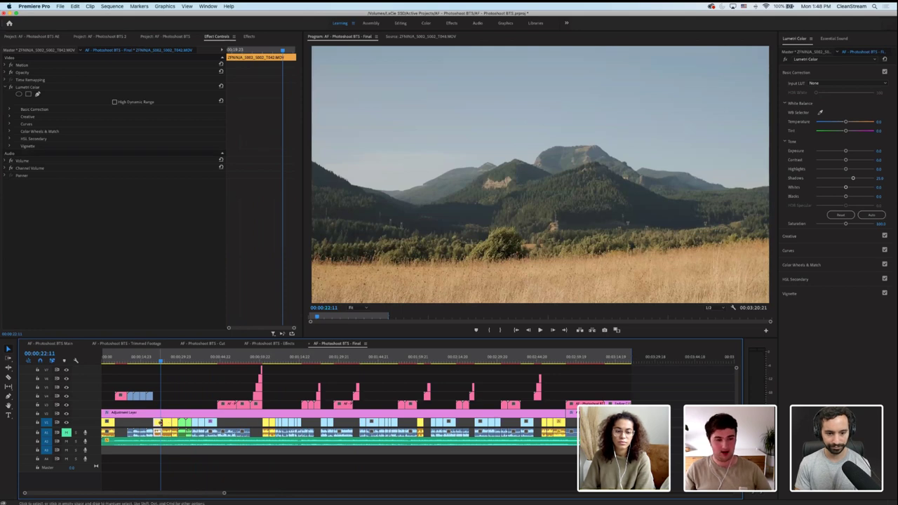
pyautogui.click(165, 424)
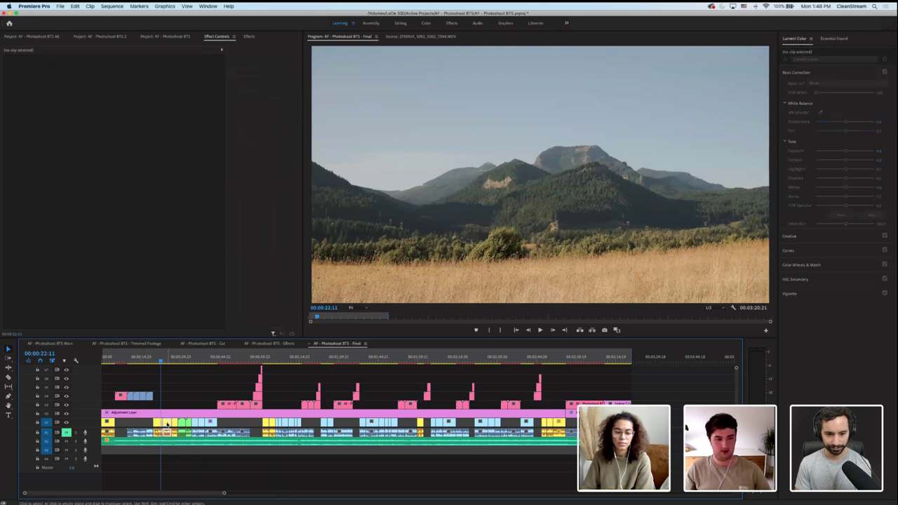
pyautogui.click(166, 359)
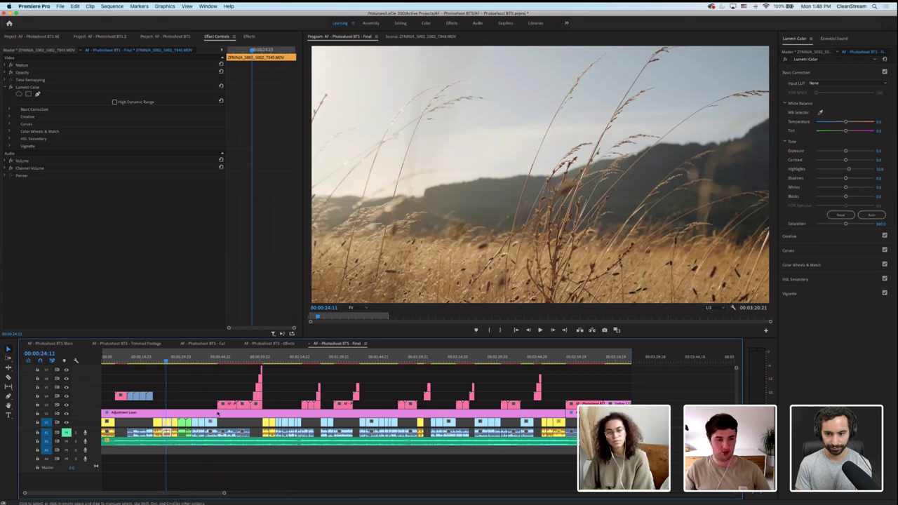
pyautogui.press('Down')
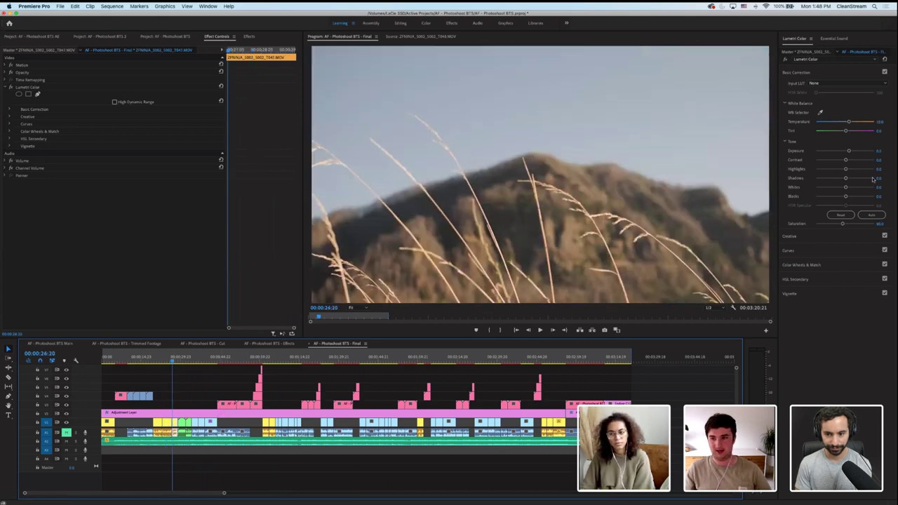
pyautogui.click(169, 398)
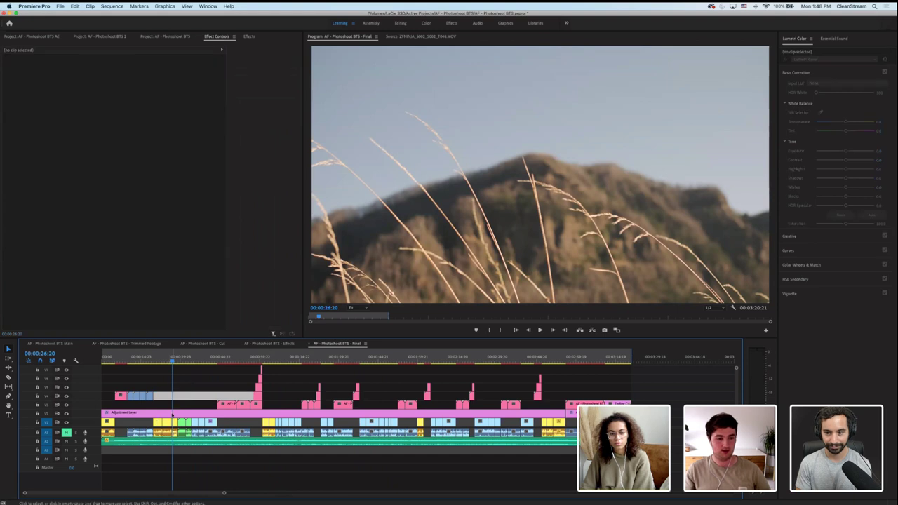
pyautogui.click(147, 415)
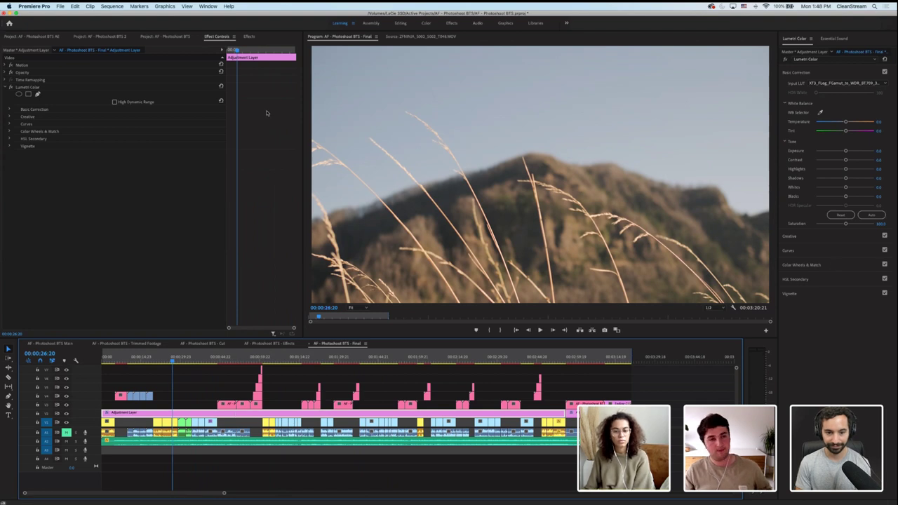
# Browse the project, effects and Lumetri sections before returning to Basic Correction
pyautogui.click(167, 37)
pyautogui.click(216, 36)
pyautogui.click(249, 37)
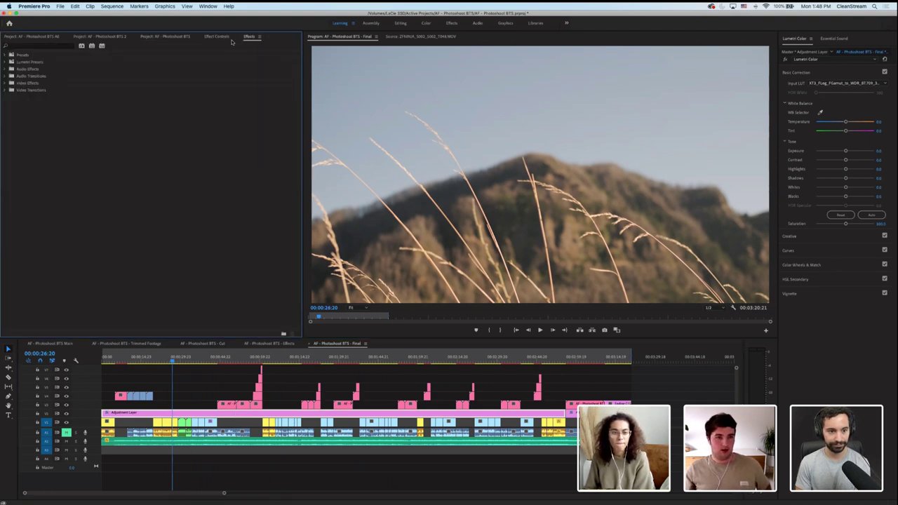
pyautogui.click(7, 55)
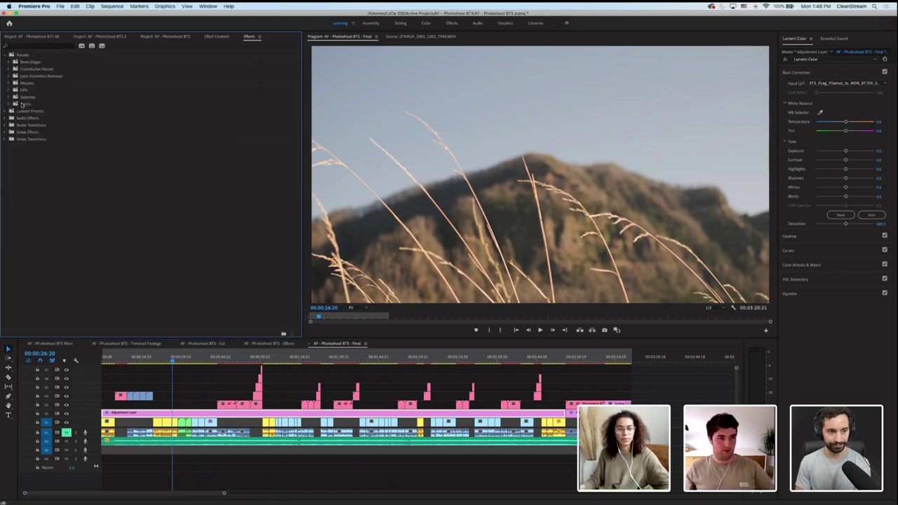
pyautogui.click(7, 56)
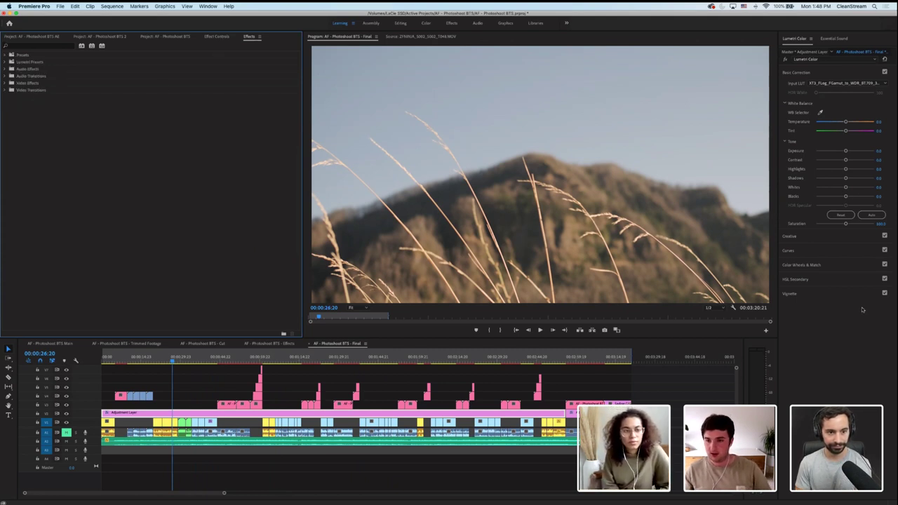
pyautogui.click(803, 257)
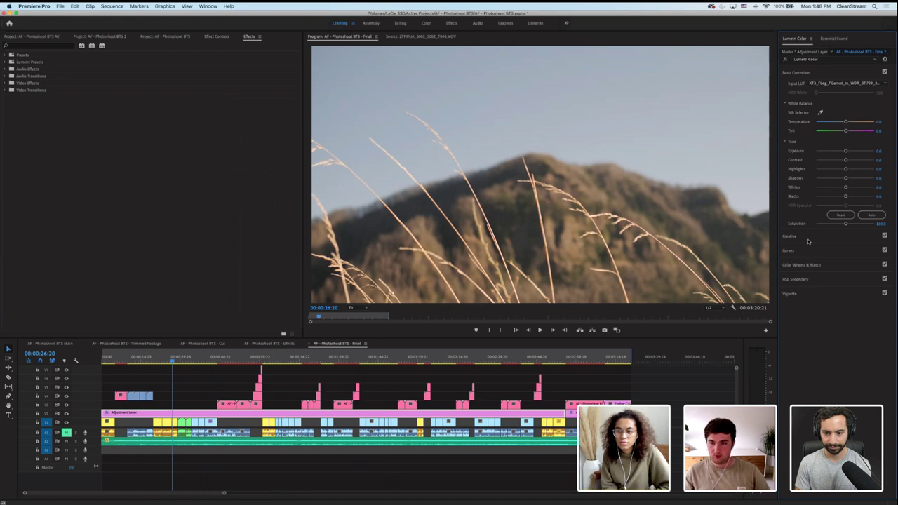
pyautogui.click(806, 264)
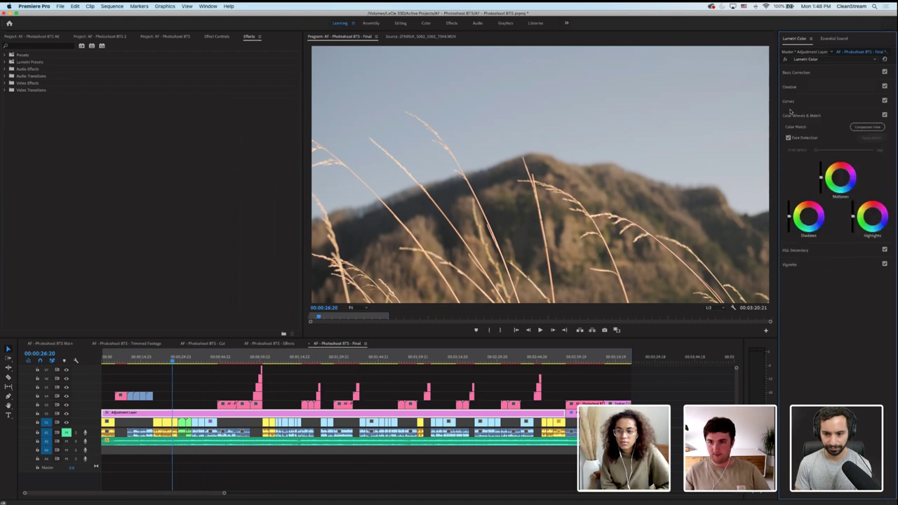
pyautogui.click(797, 101)
pyautogui.click(794, 88)
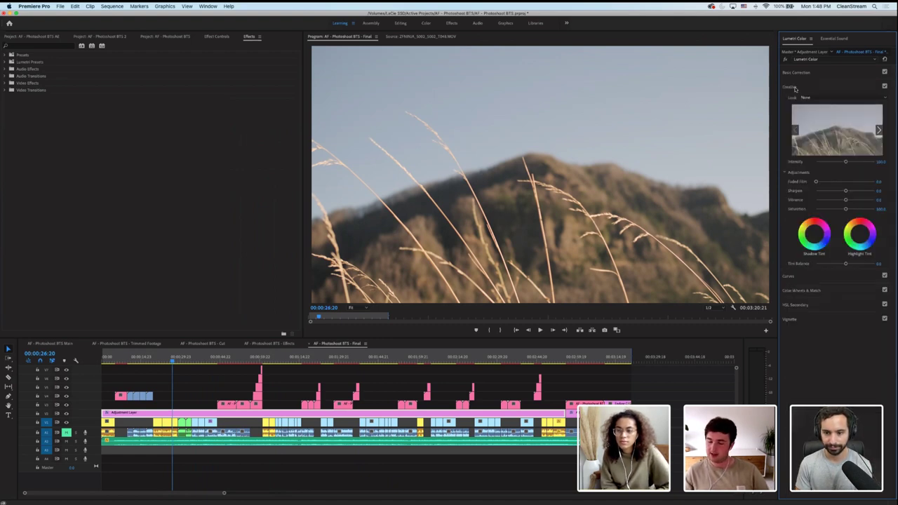
pyautogui.click(800, 73)
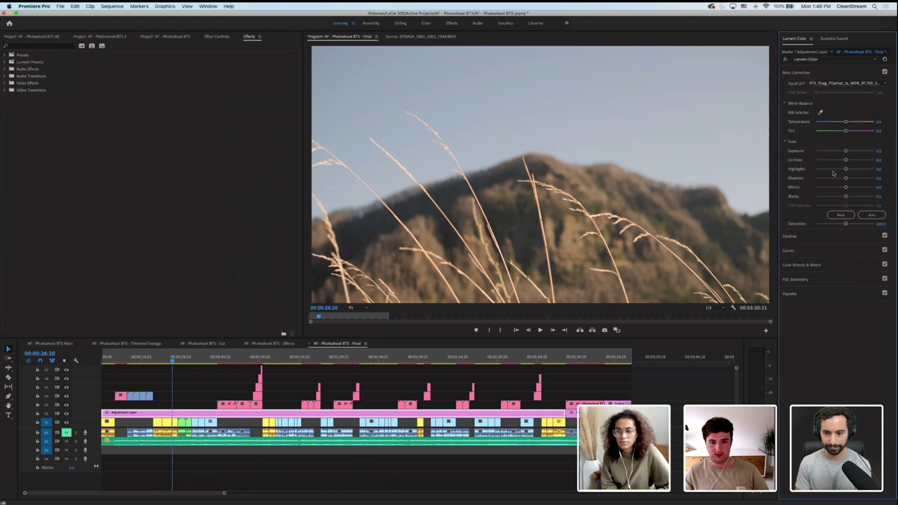
# Adjust the adjustment layer's Highlights and Exposure, raise Whites to 16.9 and set Temperature to 10
pyautogui.moveTo(846, 170); pyautogui.dragTo(851, 170)
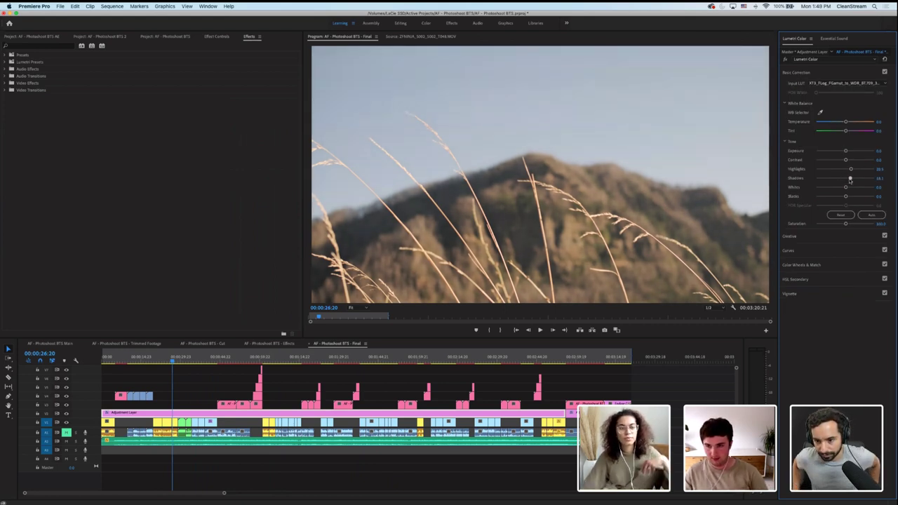
pyautogui.moveTo(852, 170)
pyautogui.mouseDown()
pyautogui.moveTo(833, 170)
pyautogui.moveTo(857, 179)
pyautogui.mouseUp()
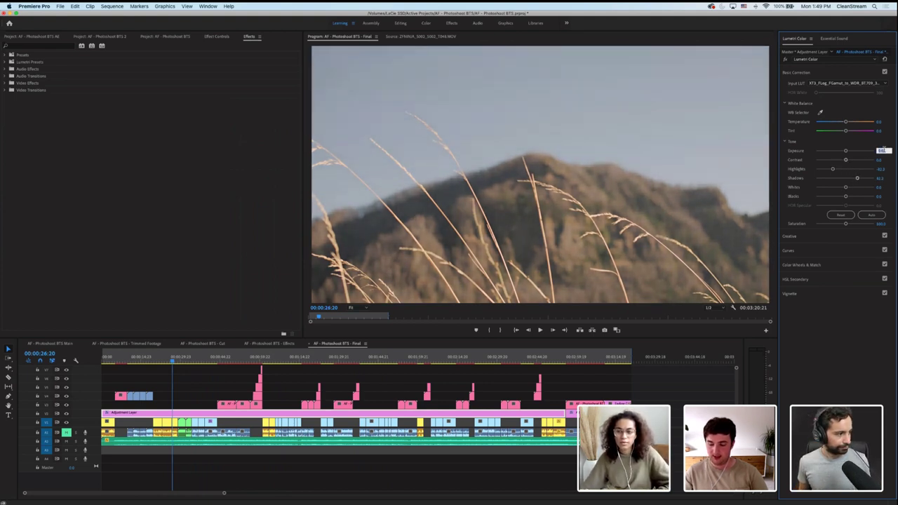
pyautogui.moveTo(880, 151); pyautogui.dragTo(883, 122)
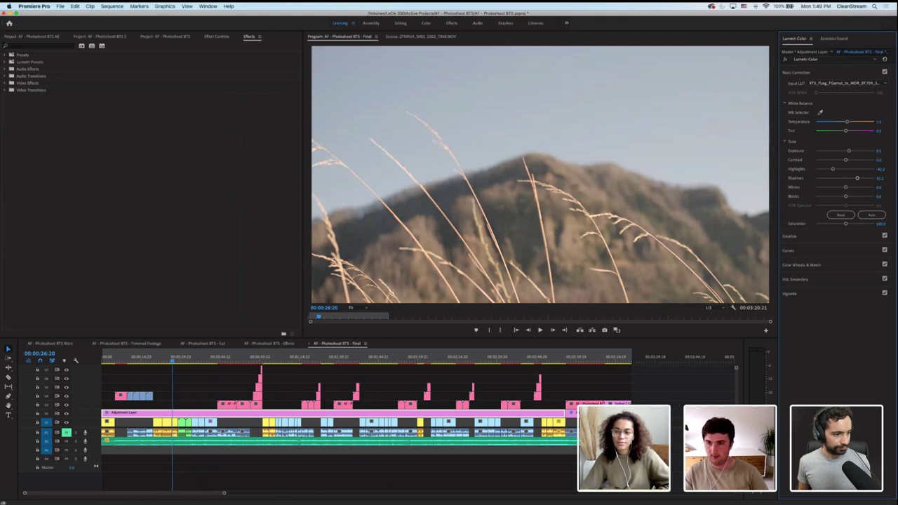
pyautogui.moveTo(846, 187); pyautogui.dragTo(842, 198)
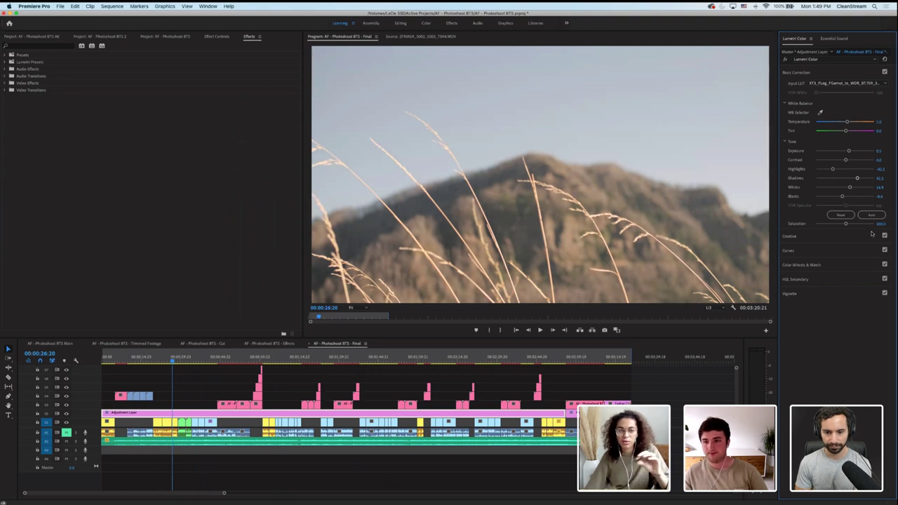
pyautogui.click(882, 122)
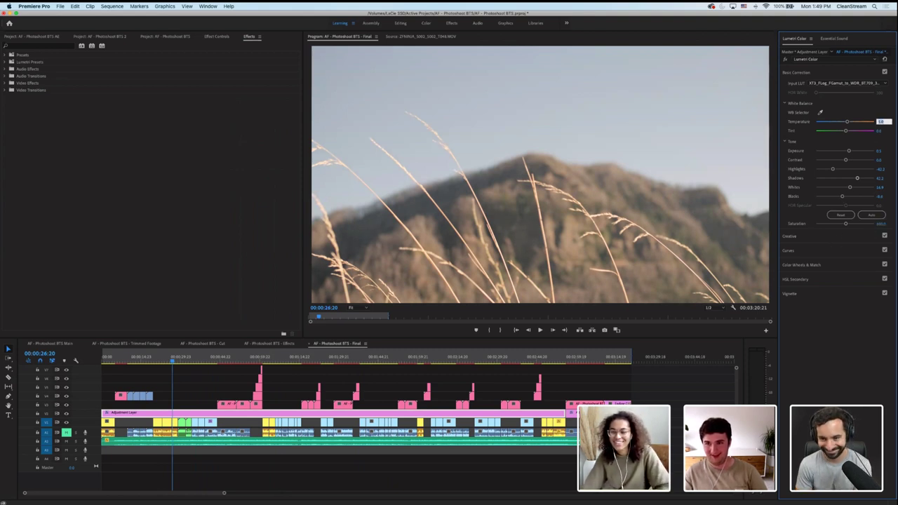
pyautogui.write('10')
pyautogui.press('Return')
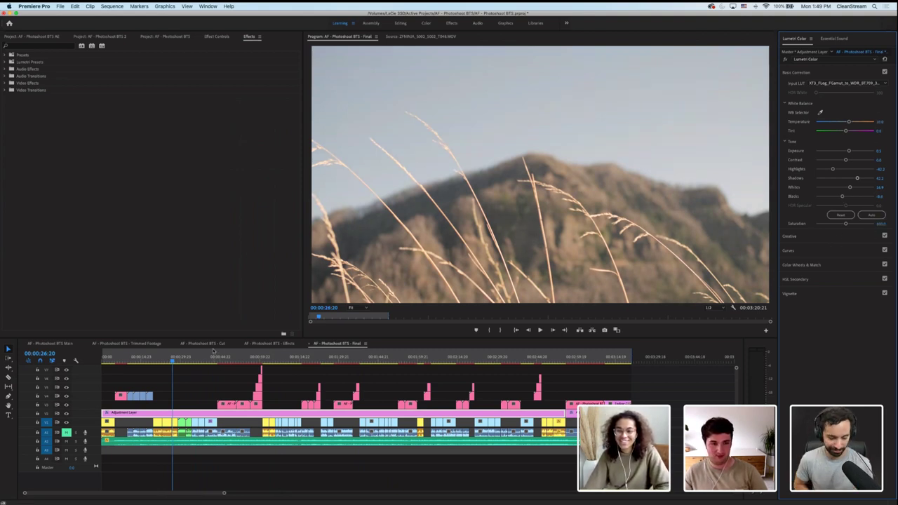
pyautogui.click(167, 360)
pyautogui.moveTo(167, 359); pyautogui.dragTo(169, 359)
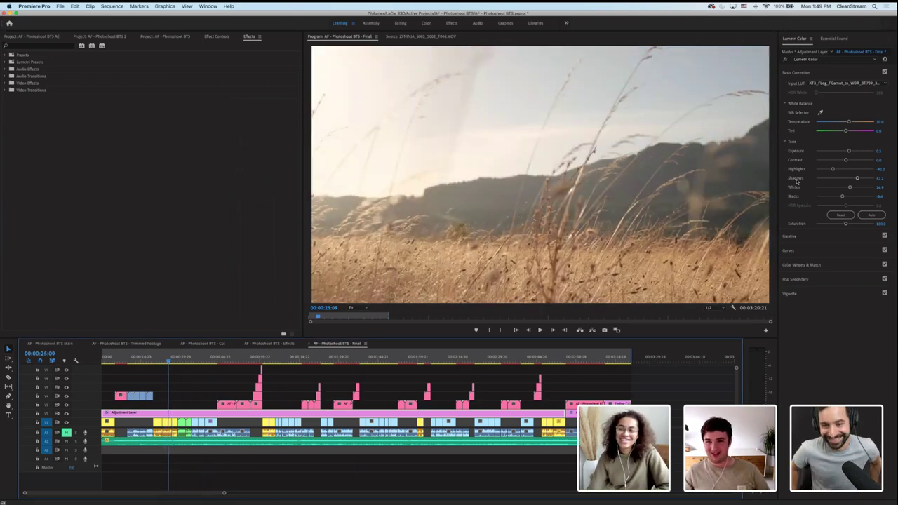
# Expand Creative and activate the Shadow and Highlight Tint wheels with a slight shadow tint
pyautogui.click(814, 74)
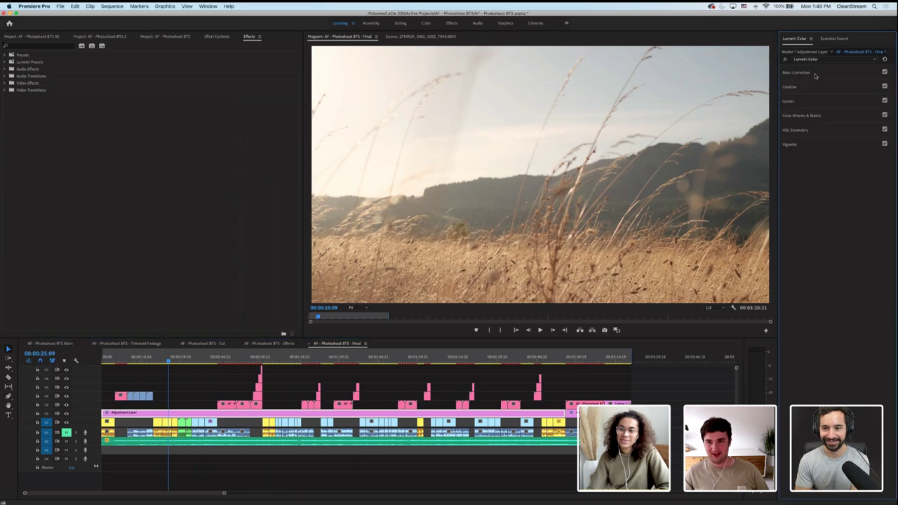
pyautogui.click(793, 88)
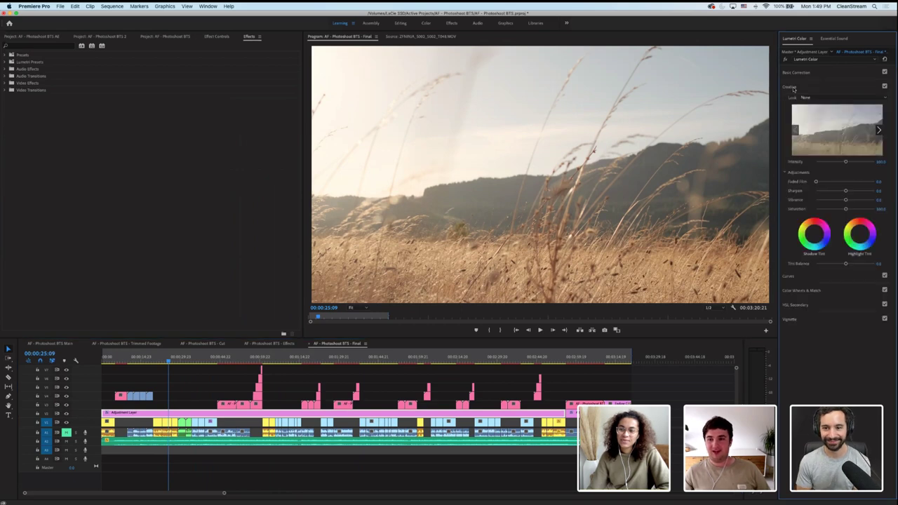
pyautogui.click(815, 239)
pyautogui.moveTo(815, 234); pyautogui.dragTo(816, 233)
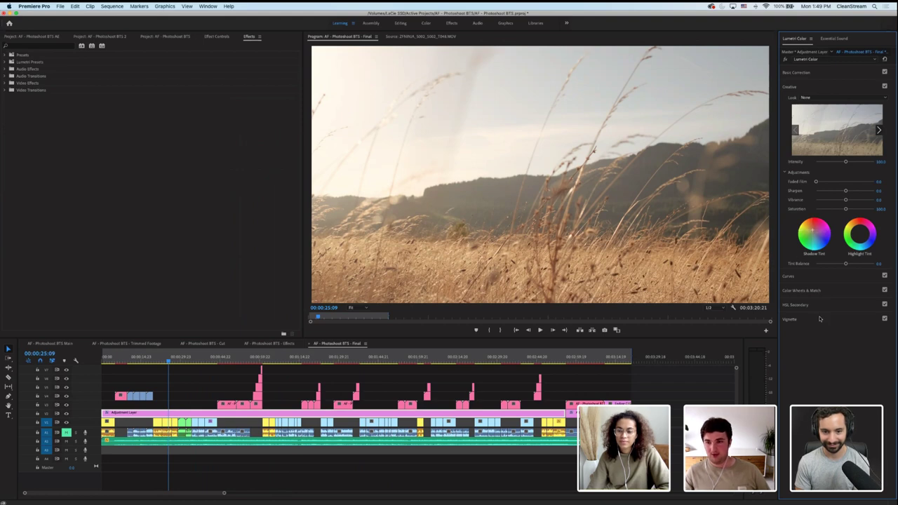
pyautogui.click(860, 235)
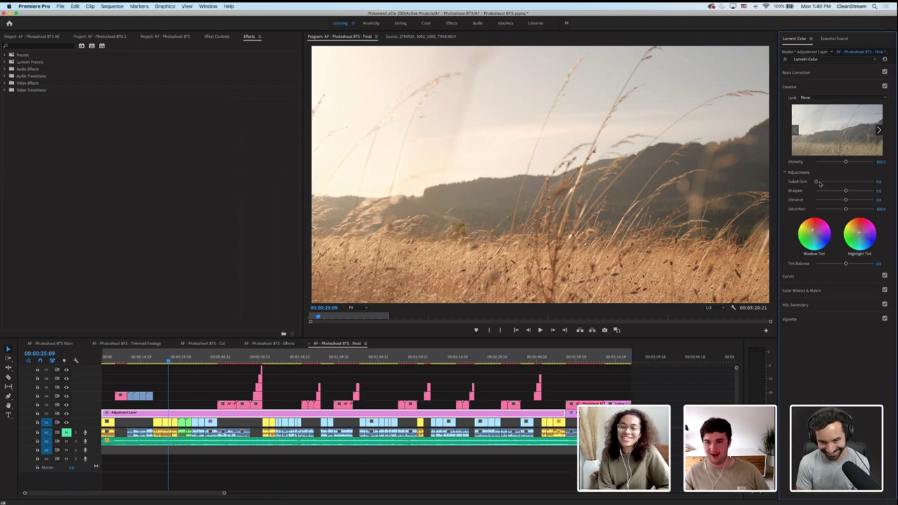
# Set Faded Film to 10 and Sharpen to 25, then collapse Creative
pyautogui.click(879, 182)
pyautogui.write('10')
pyautogui.press('Return')
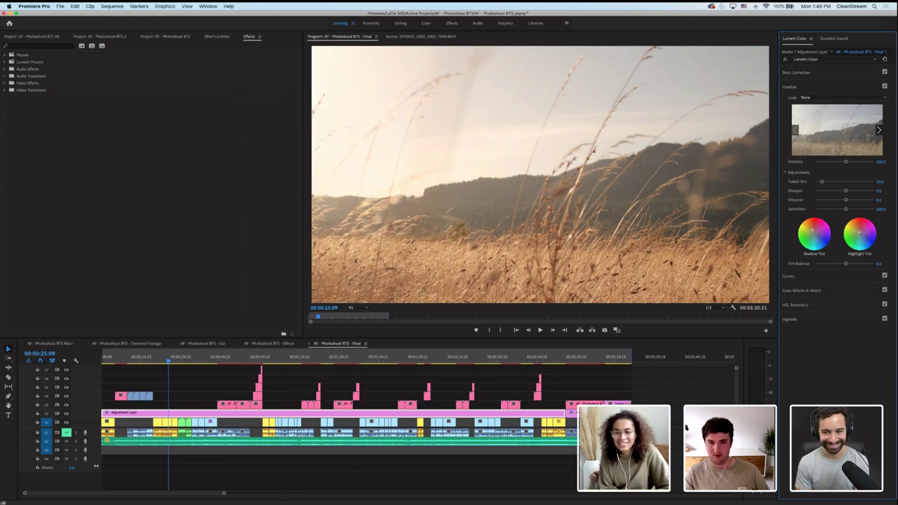
pyautogui.click(881, 191)
pyautogui.write('20')
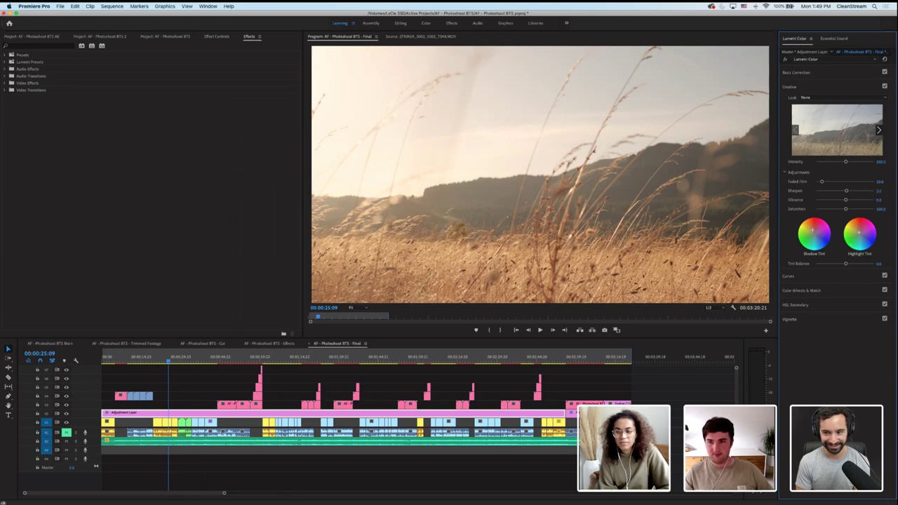
pyautogui.press('Return')
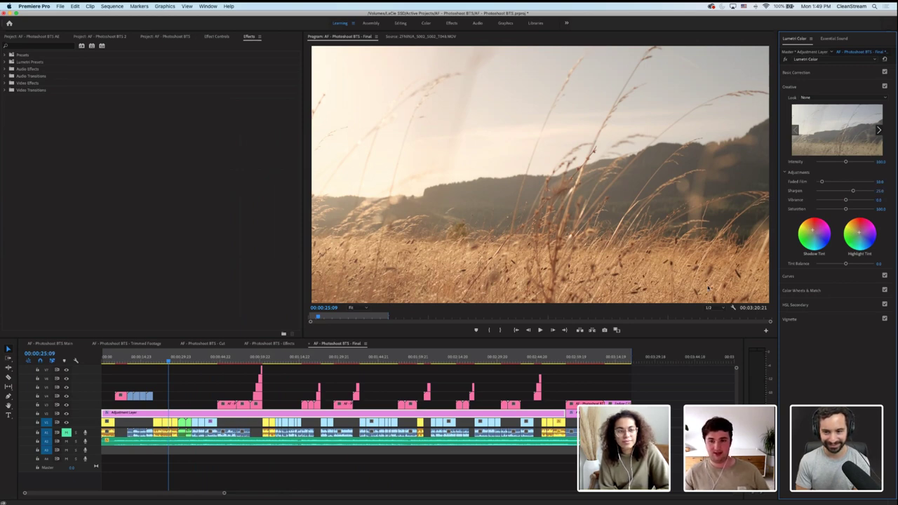
pyautogui.click(834, 87)
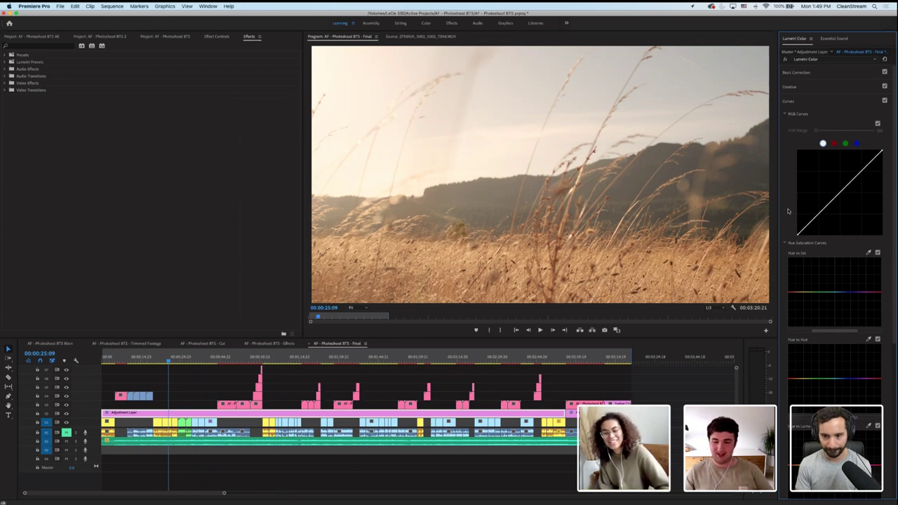
# Add points to the RGB curve, lift the black point and raise the midtone point slightly
pyautogui.scroll(-3, 788, 211)
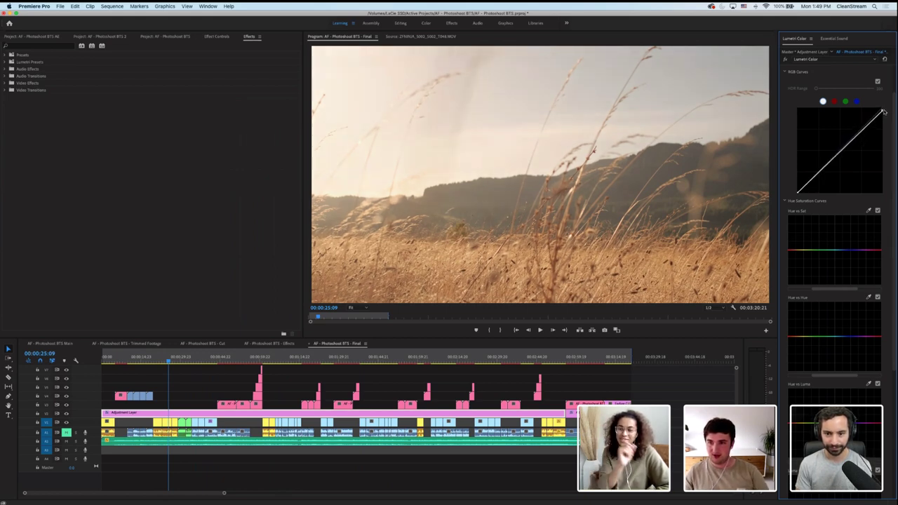
pyautogui.click(864, 129)
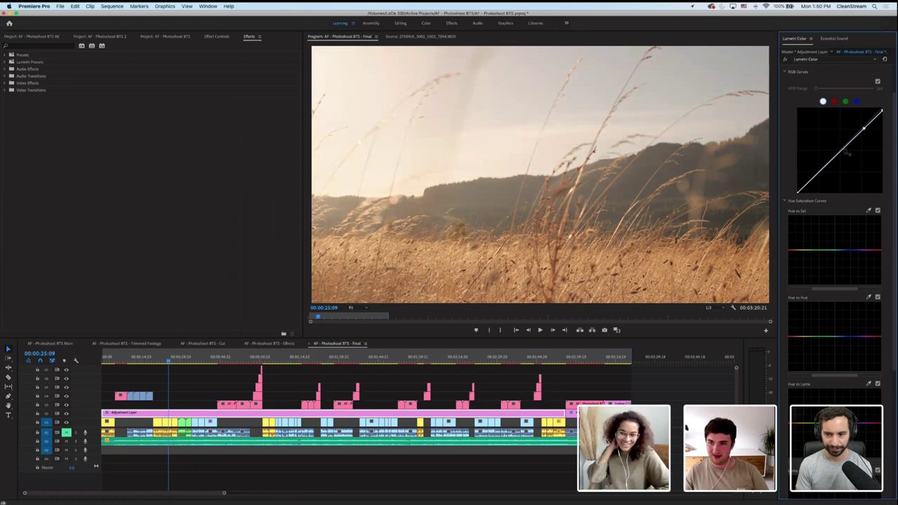
pyautogui.click(815, 177)
pyautogui.moveTo(798, 194); pyautogui.dragTo(818, 180)
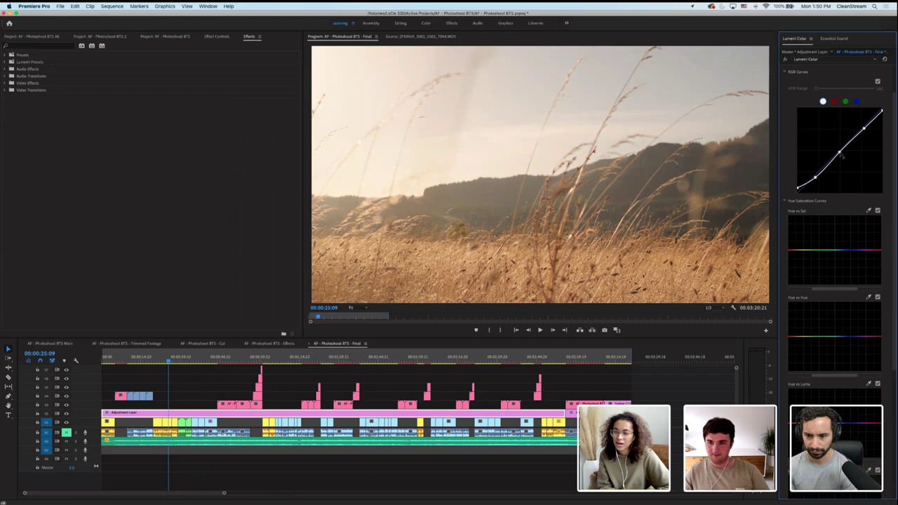
pyautogui.moveTo(841, 155); pyautogui.dragTo(839, 150)
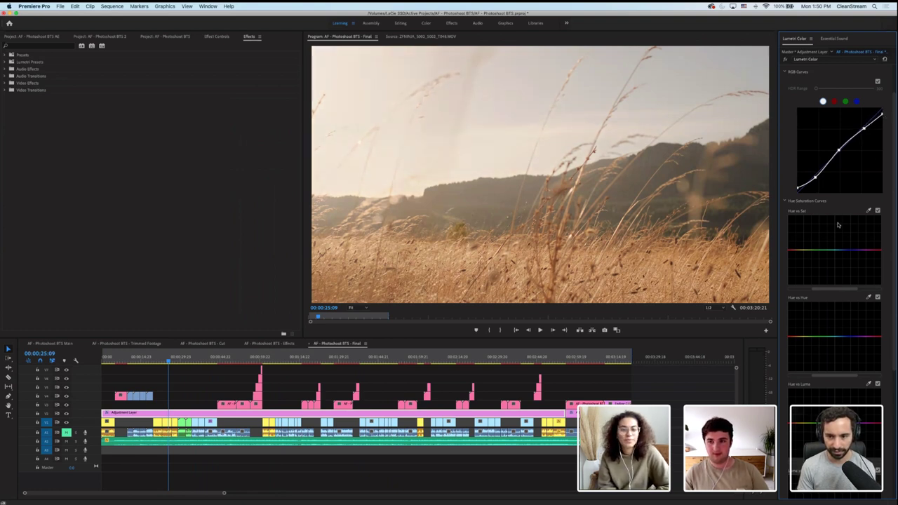
pyautogui.scroll(-1, 787, 213)
pyautogui.scroll(-1, 786, 213)
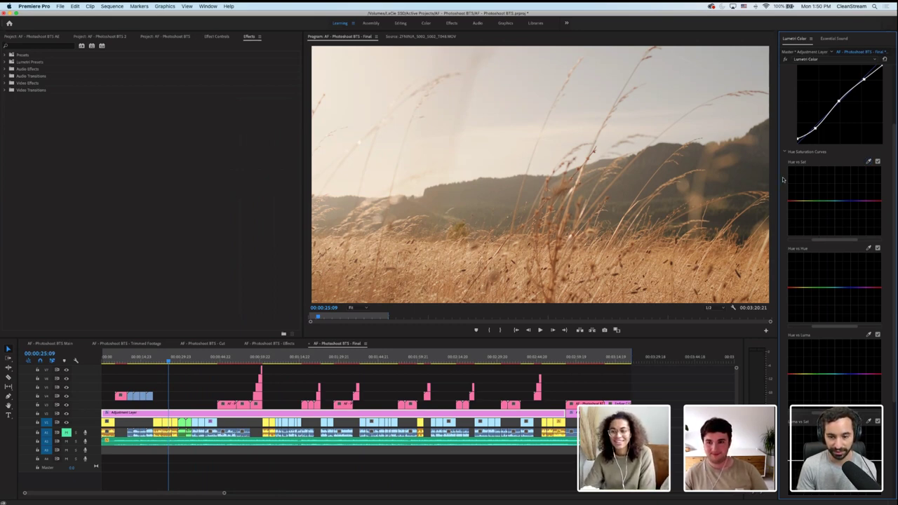
pyautogui.scroll(-2, 783, 180)
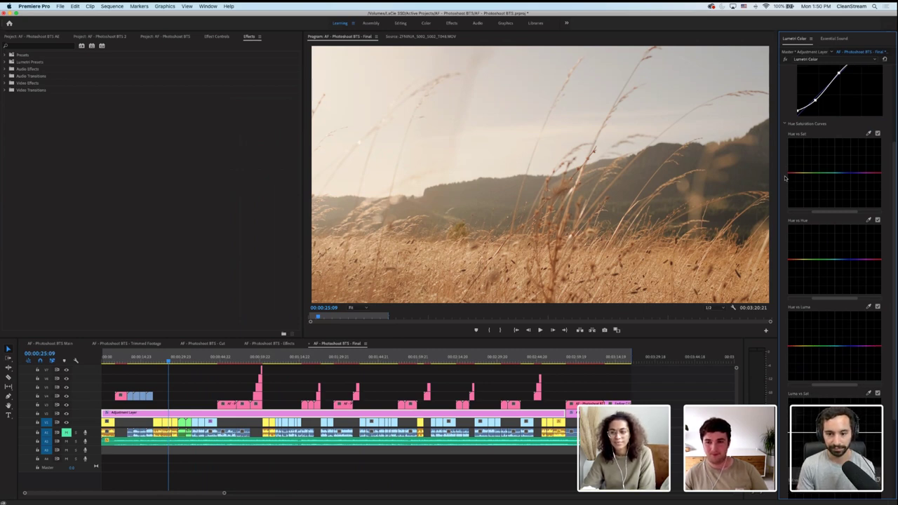
# Place several Hue vs Sat points, raise the red end slightly and pull the greens down
pyautogui.scroll(1, 786, 123)
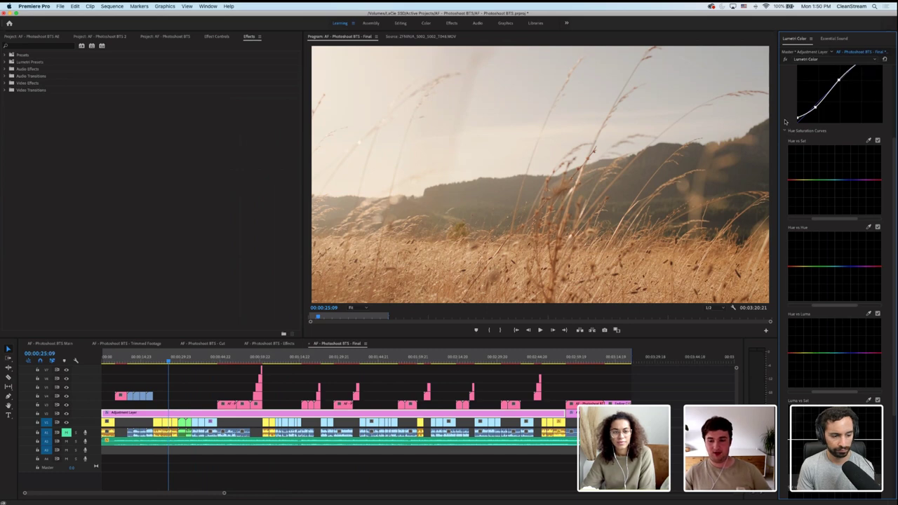
pyautogui.scroll(-1, 785, 121)
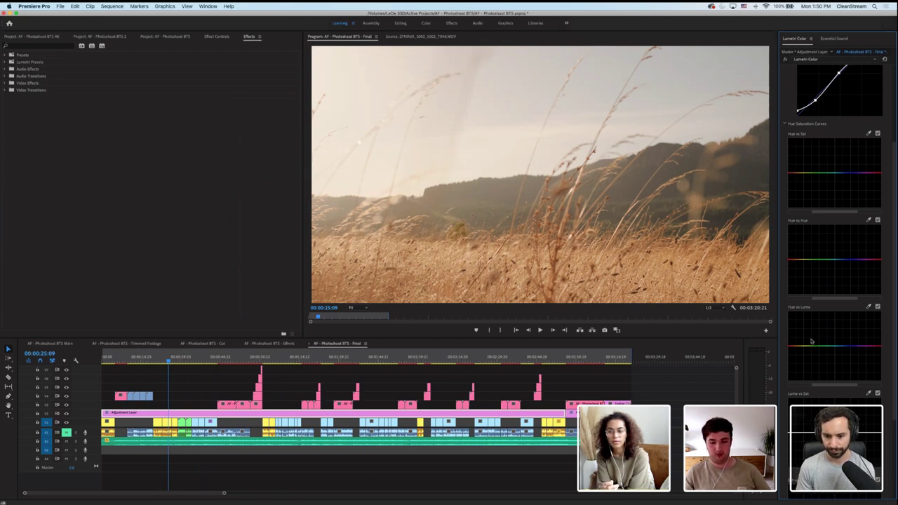
pyautogui.click(809, 172)
pyautogui.click(854, 172)
pyautogui.click(880, 173)
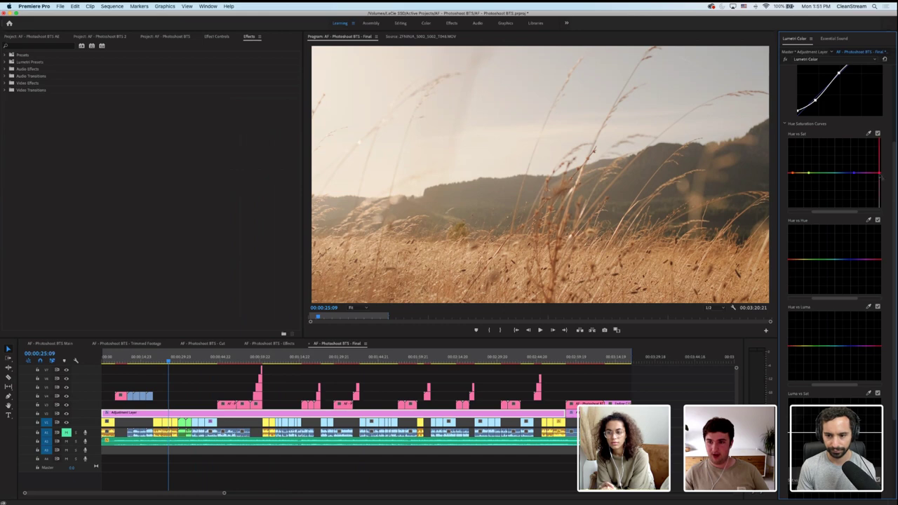
pyautogui.click(870, 173)
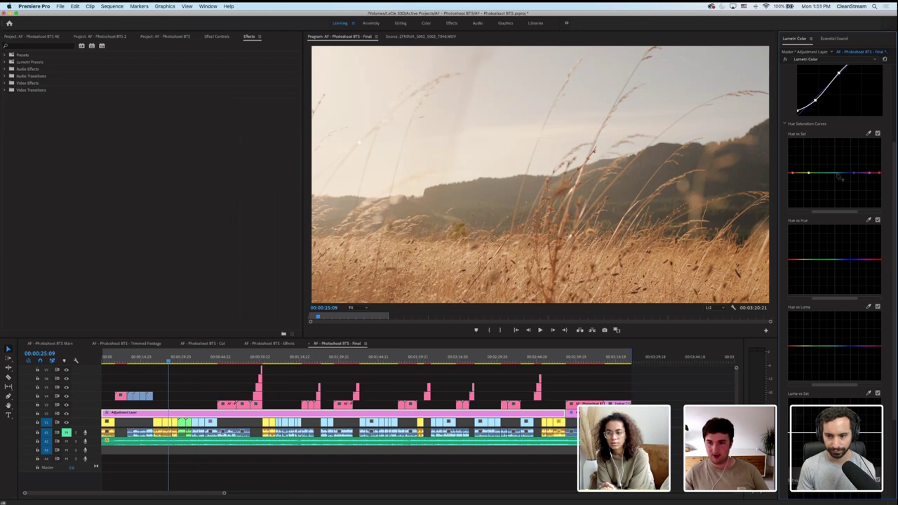
pyautogui.click(836, 173)
pyautogui.click(824, 173)
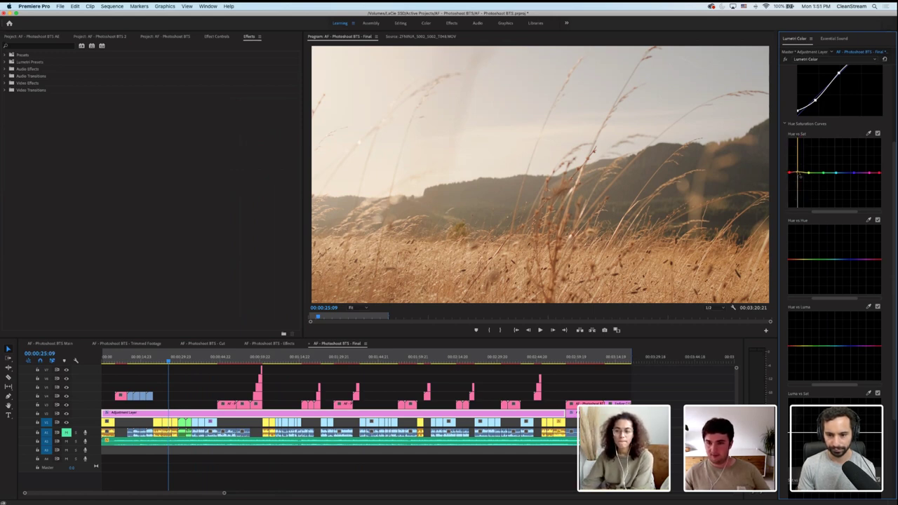
pyautogui.click(800, 174)
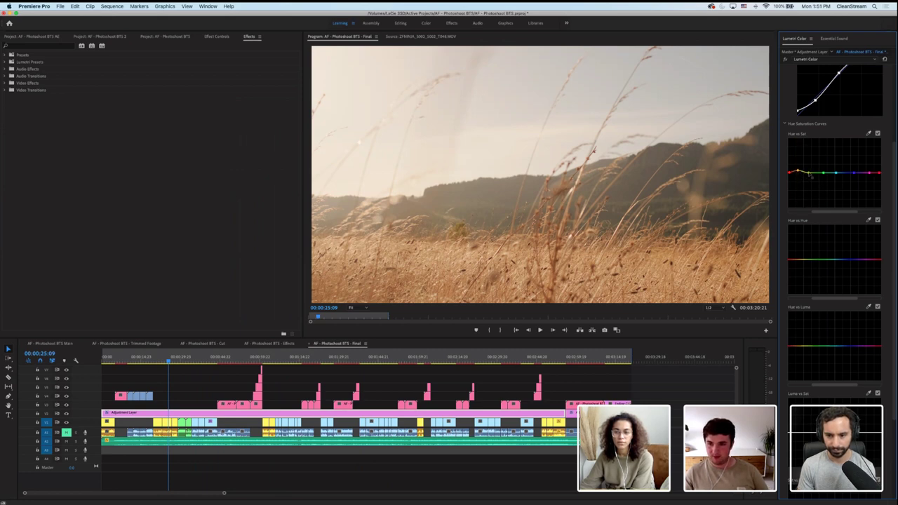
pyautogui.moveTo(810, 177)
pyautogui.mouseDown()
pyautogui.moveTo(824, 188)
pyautogui.moveTo(812, 188)
pyautogui.moveTo(805, 172)
pyautogui.moveTo(854, 183)
pyautogui.mouseUp()
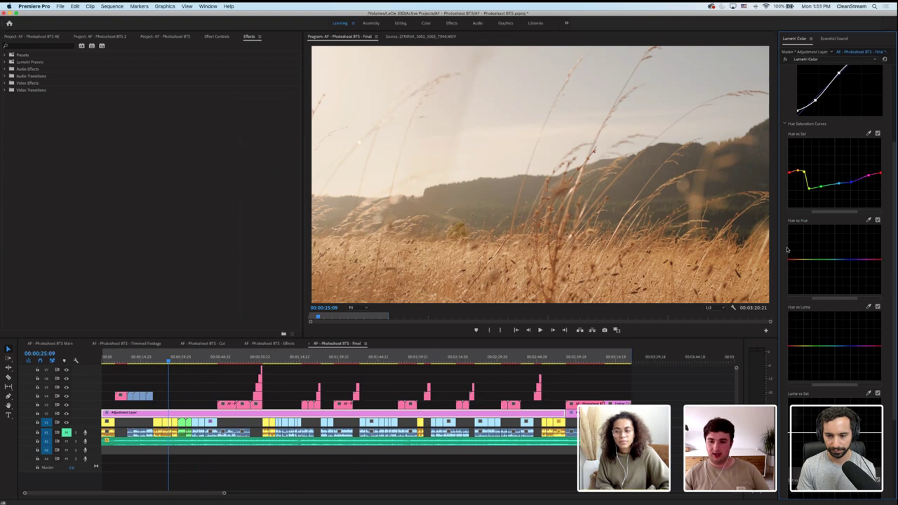
pyautogui.scroll(-2, 787, 249)
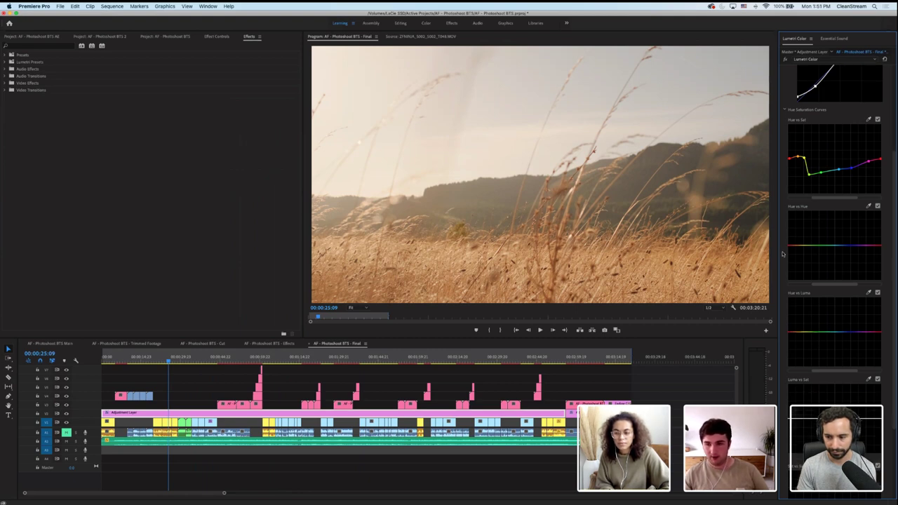
pyautogui.click(793, 233)
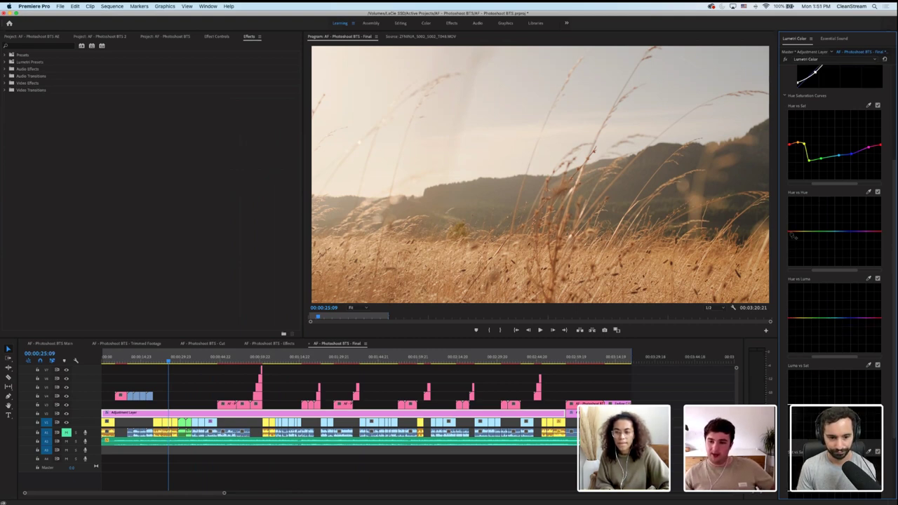
pyautogui.click(802, 232)
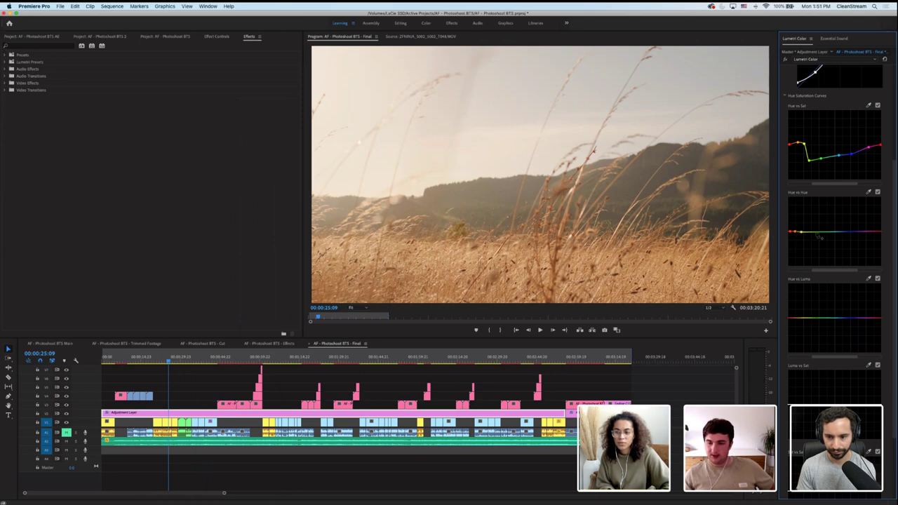
pyautogui.click(816, 232)
pyautogui.click(831, 233)
pyautogui.click(844, 232)
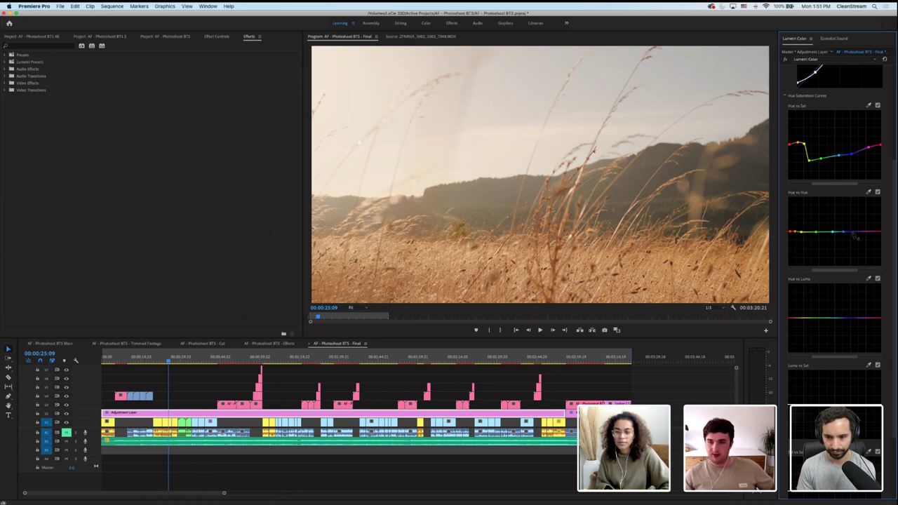
pyautogui.click(860, 232)
pyautogui.click(878, 232)
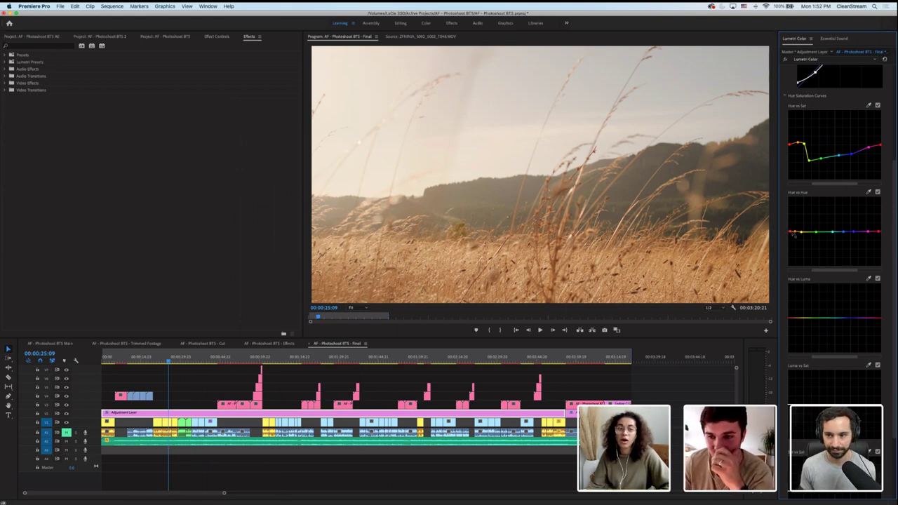
pyautogui.click(796, 233)
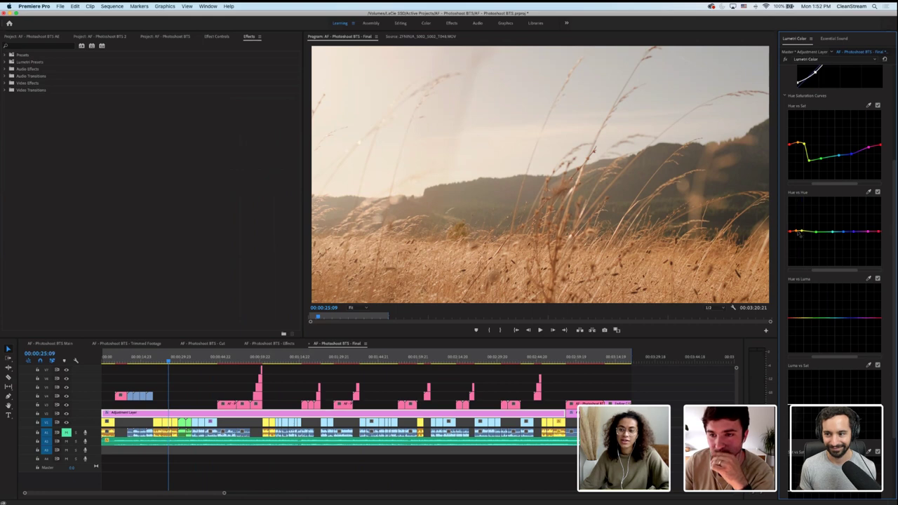
pyautogui.doubleClick(835, 238)
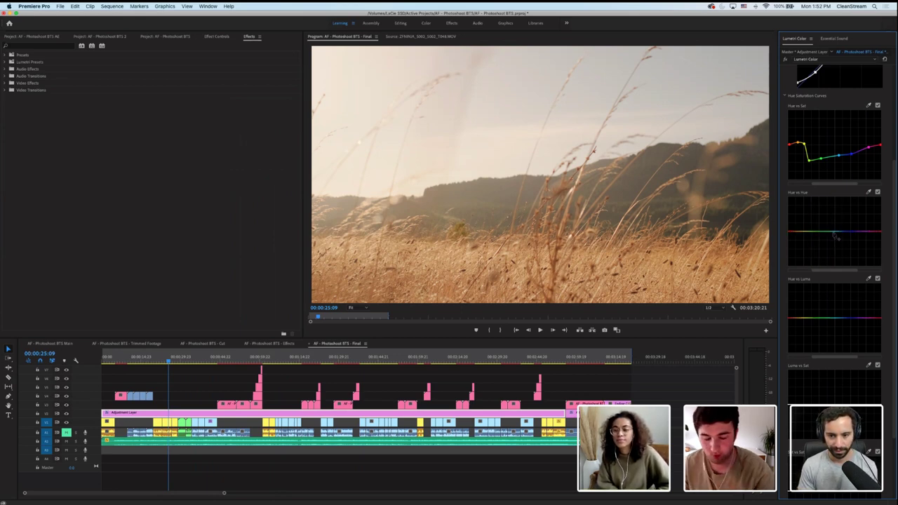
pyautogui.press('super+z')
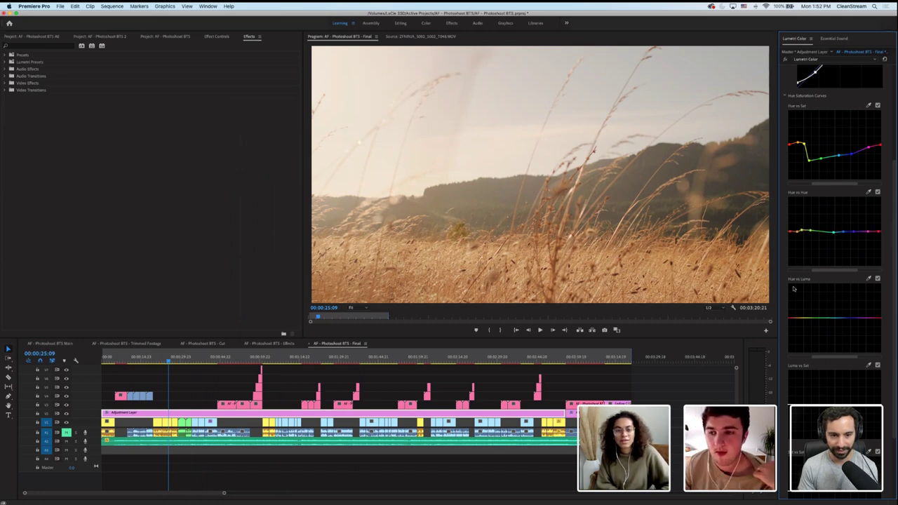
pyautogui.scroll(-2, 801, 287)
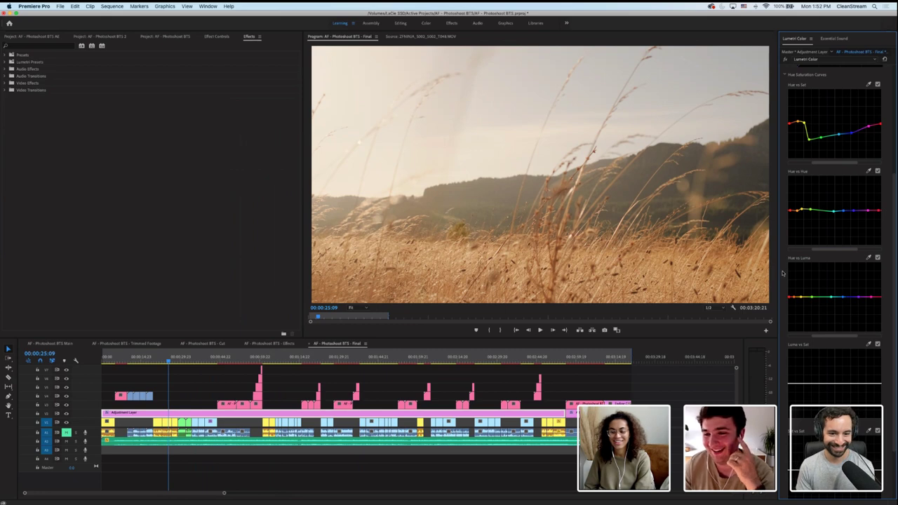
# Raise a blue-purple point on the Hue vs Hue curve, then pull it back to remove the pink cast
pyautogui.scroll(-2, 783, 274)
pyautogui.scroll(2, 783, 274)
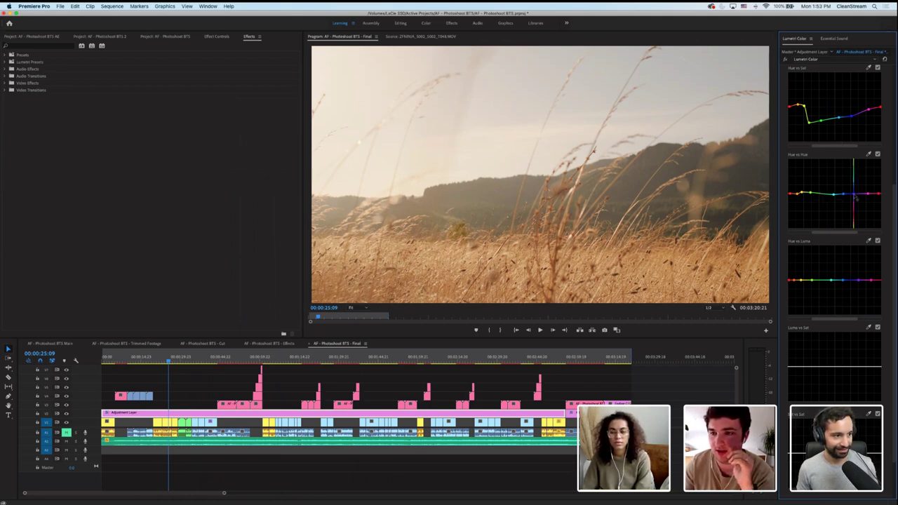
pyautogui.moveTo(855, 194)
pyautogui.mouseDown()
pyautogui.moveTo(854, 167)
pyautogui.moveTo(855, 195)
pyautogui.mouseUp()
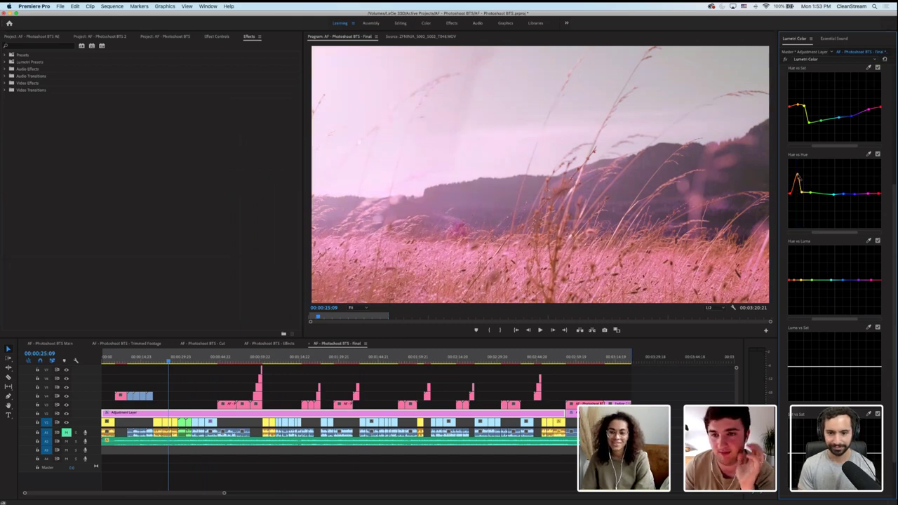
pyautogui.moveTo(798, 176); pyautogui.dragTo(805, 198)
pyautogui.click(798, 197)
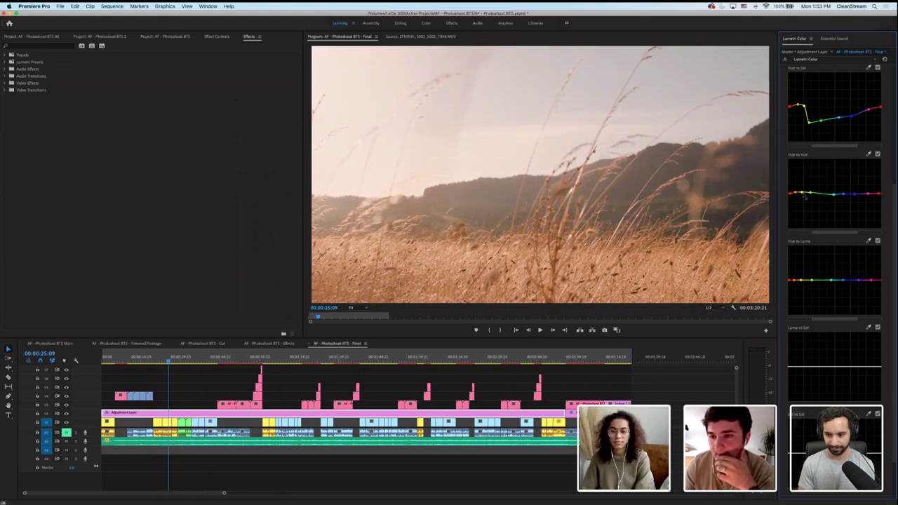
pyautogui.scroll(-2, 810, 279)
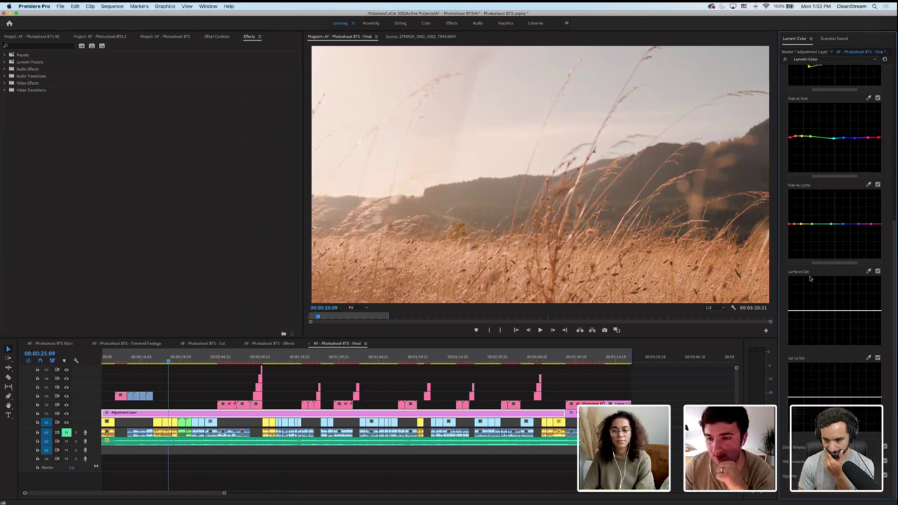
pyautogui.scroll(4, 810, 308)
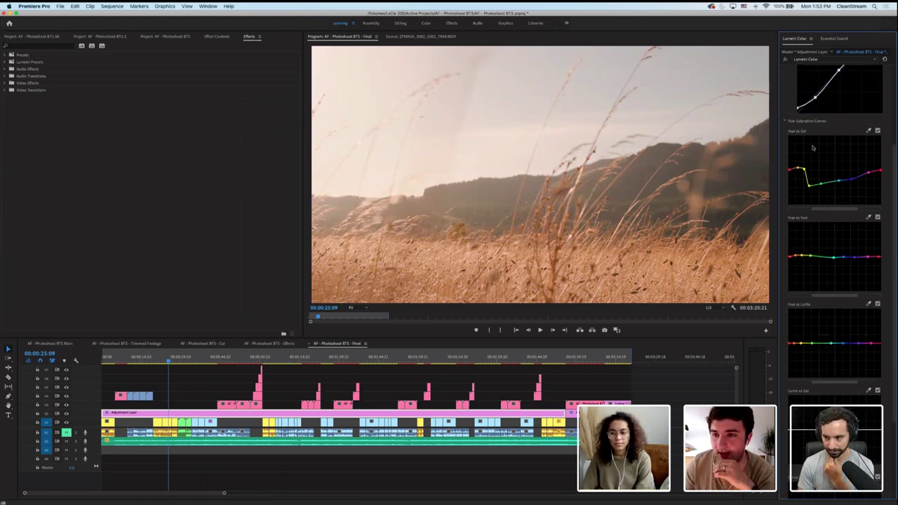
pyautogui.scroll(4, 811, 123)
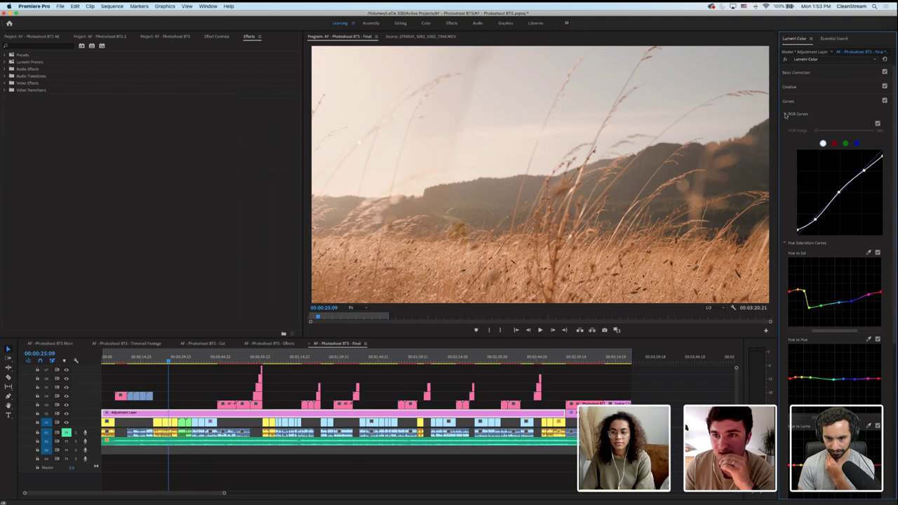
# Collapse the RGB Curves and Hue Saturation Curves sections and bring the Effects panel forward
pyautogui.click(786, 114)
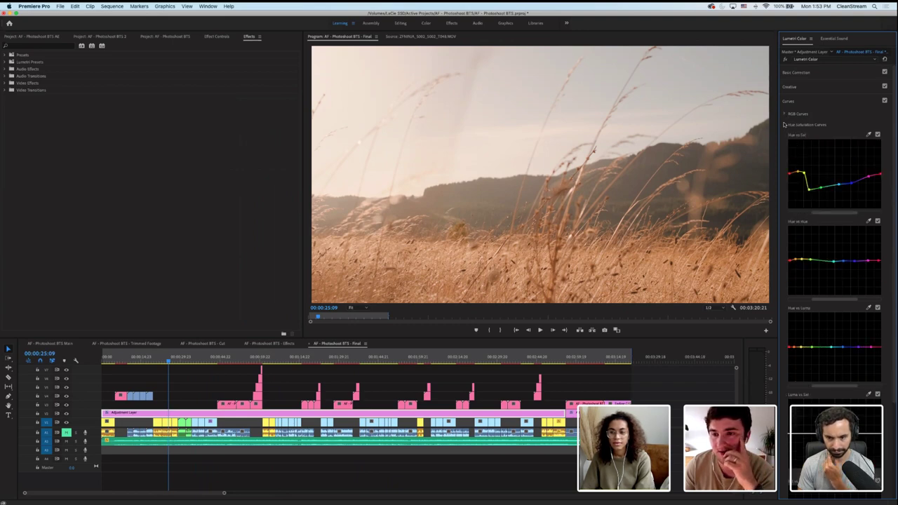
pyautogui.click(785, 124)
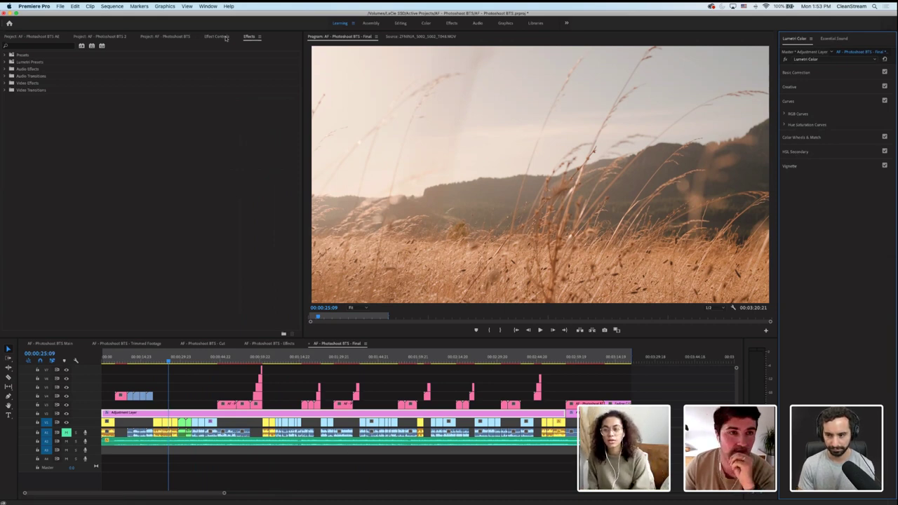
pyautogui.click(248, 36)
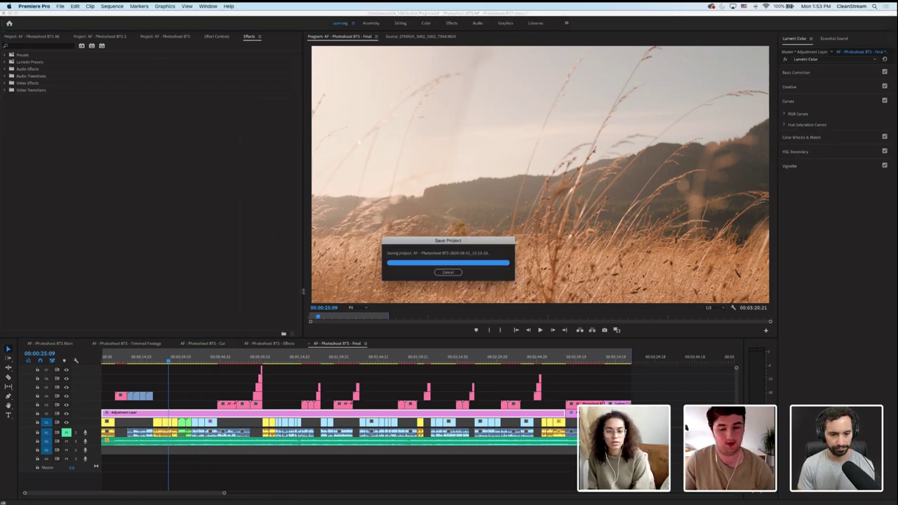
# Apply the Noise effect to the adjustment layer and check its Amount in Effect Controls
pyautogui.click(30, 47)
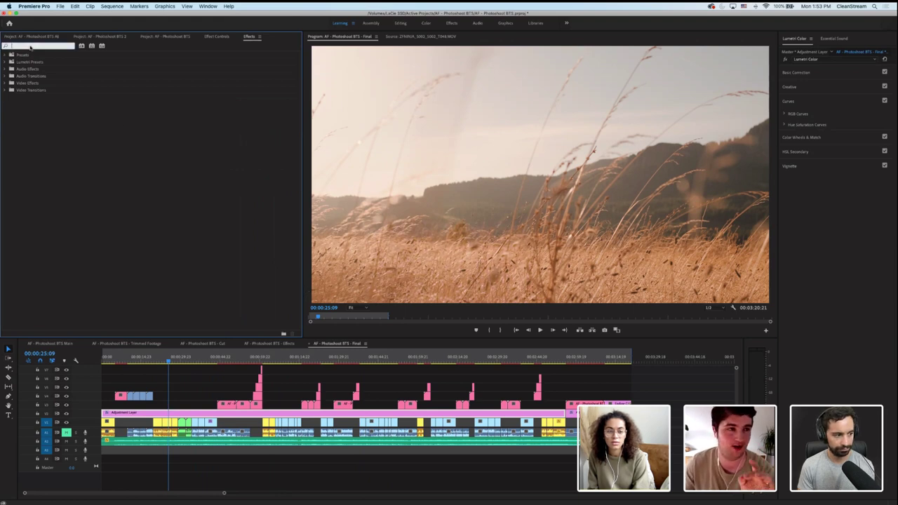
pyautogui.write('noise')
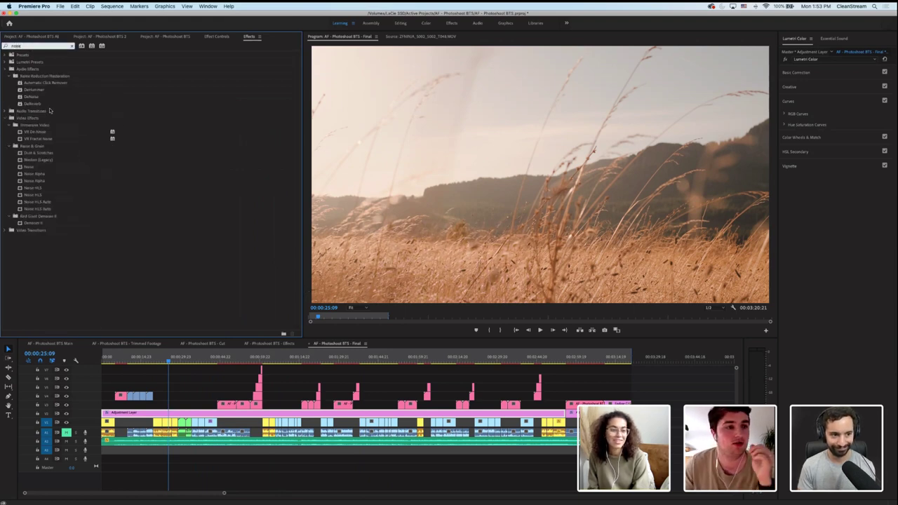
pyautogui.click(29, 168)
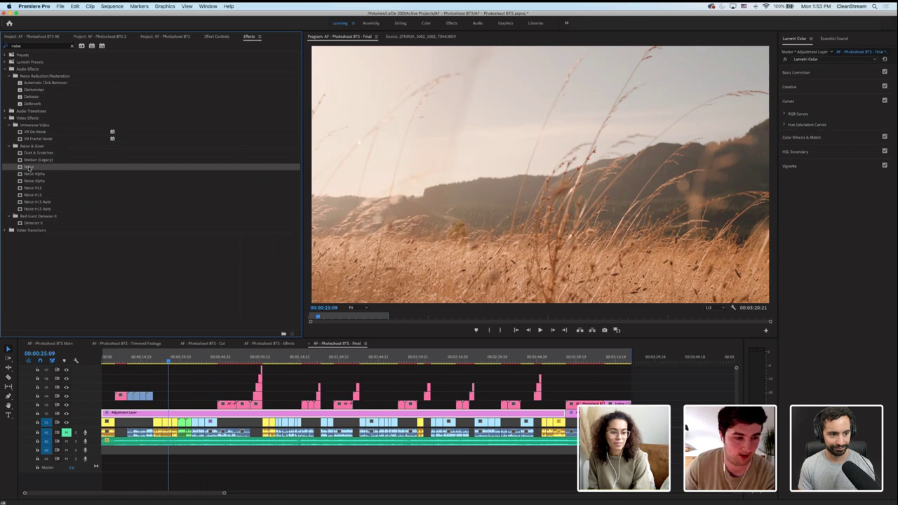
pyautogui.moveTo(97, 233); pyautogui.dragTo(170, 415)
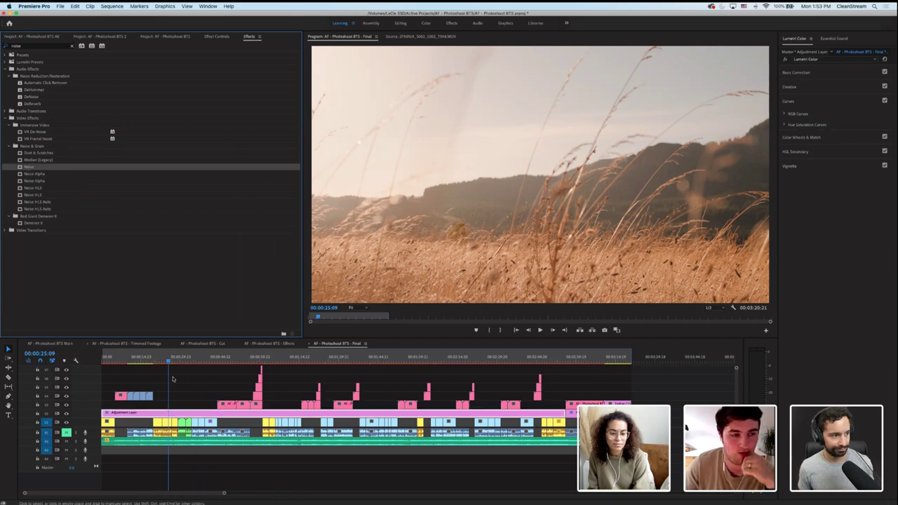
pyautogui.click(218, 37)
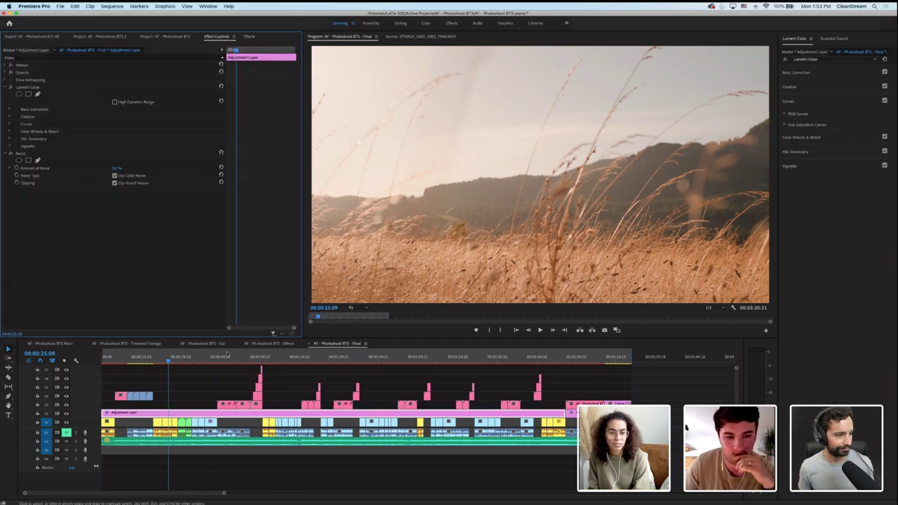
pyautogui.click(115, 169)
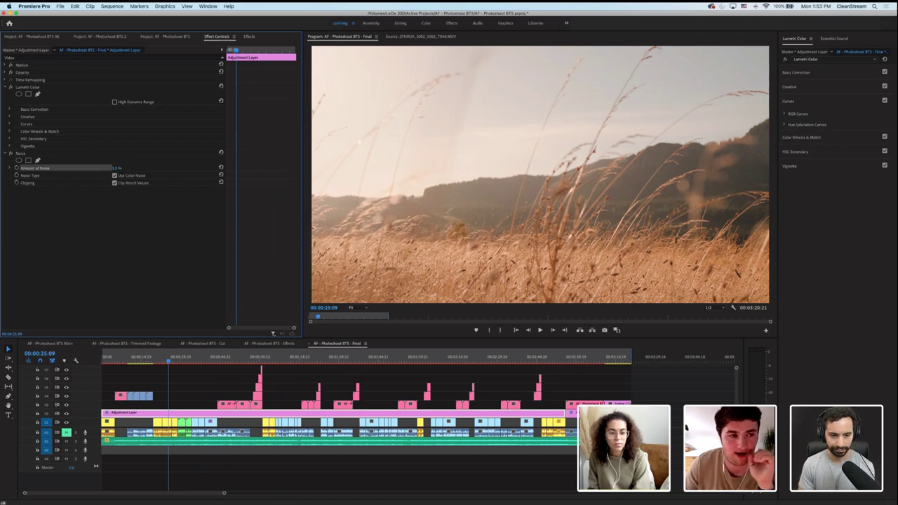
# Scrub the sequence back to 00:00:24:01, review the adjustment layer's effects, and play back
pyautogui.click(170, 362)
pyautogui.moveTo(170, 362); pyautogui.dragTo(175, 361)
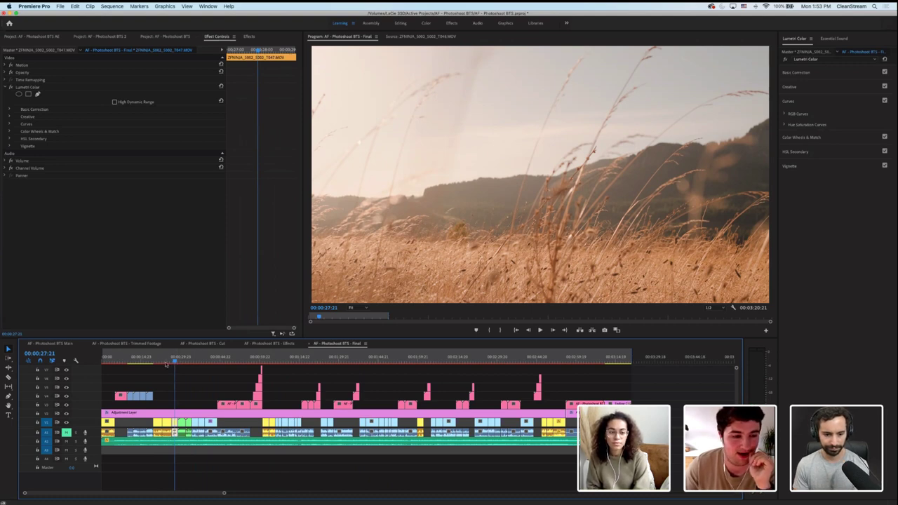
pyautogui.click(165, 362)
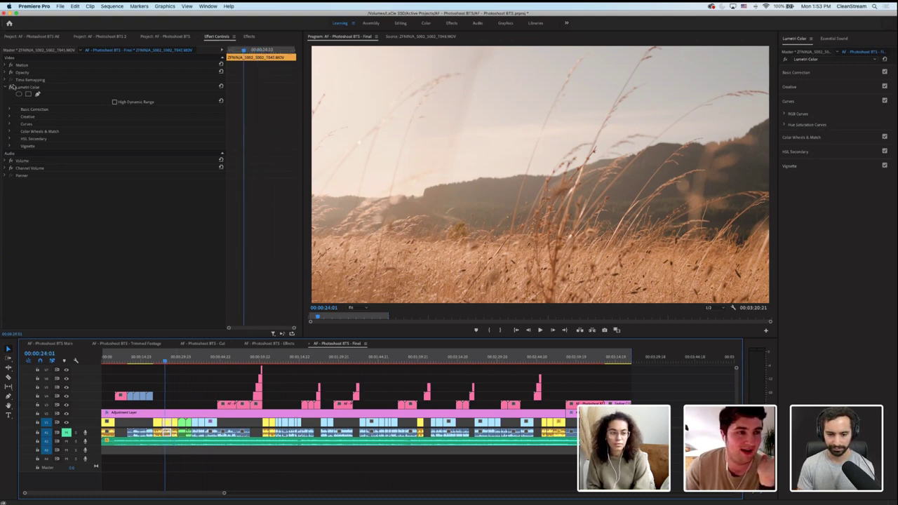
pyautogui.click(201, 413)
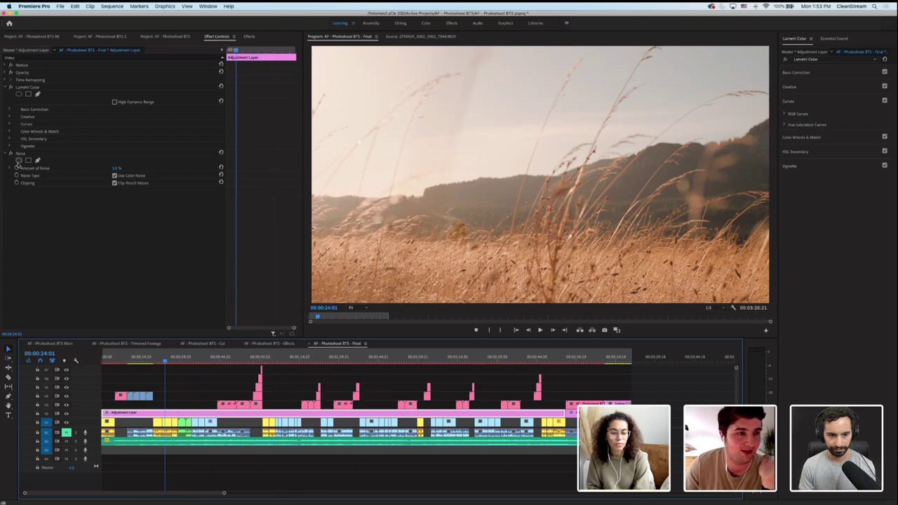
pyautogui.click(195, 373)
pyautogui.press('space')
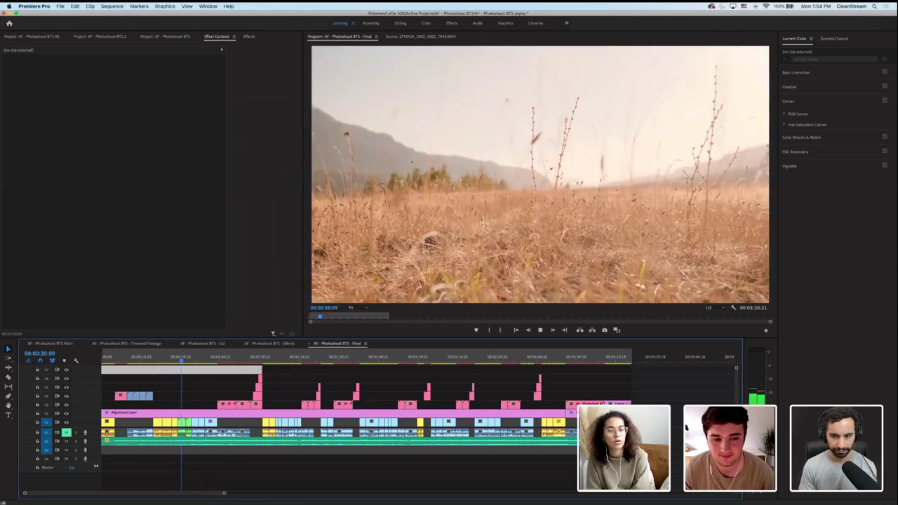
pyautogui.press('space')
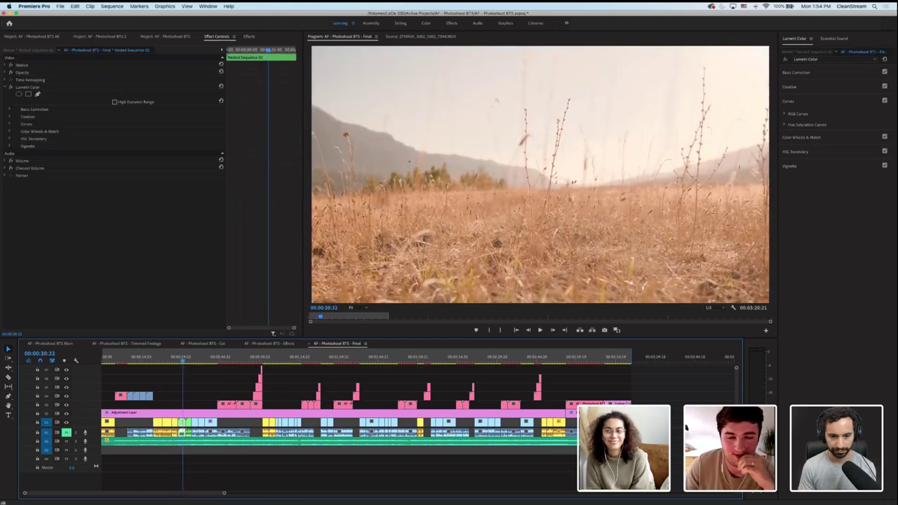
pyautogui.moveTo(182, 360); pyautogui.dragTo(188, 360)
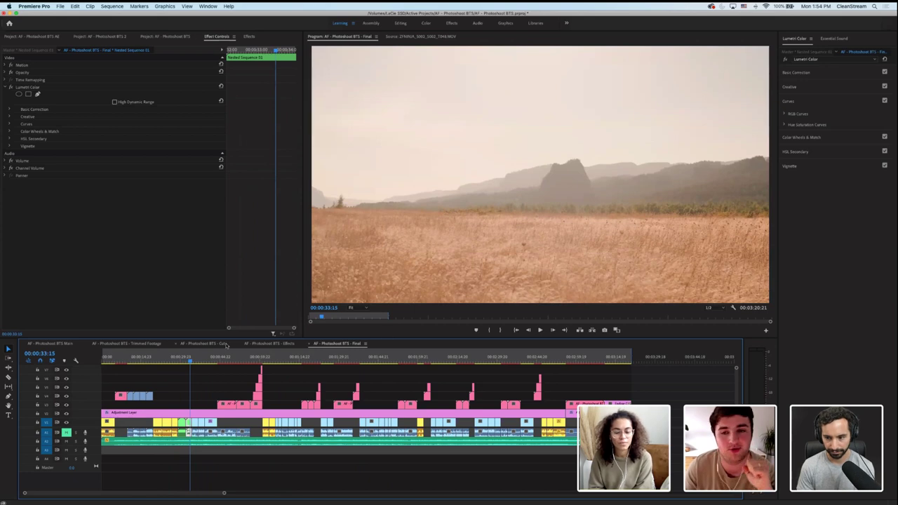
pyautogui.moveTo(193, 363); pyautogui.dragTo(176, 365)
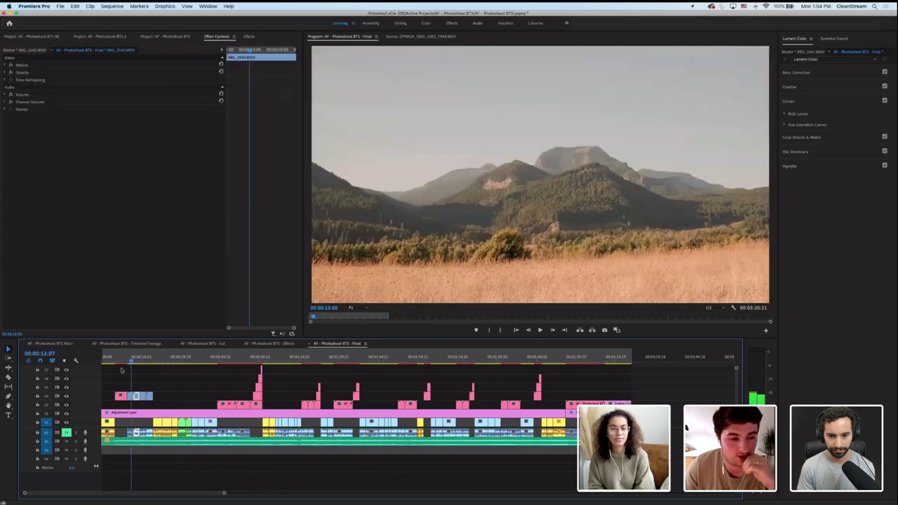
pyautogui.press('Home')
pyautogui.click(180, 382)
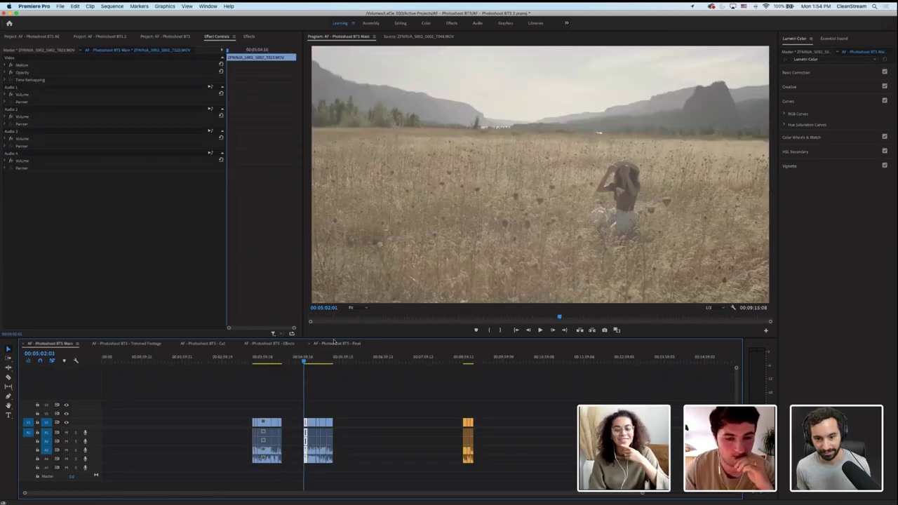
pyautogui.click(336, 344)
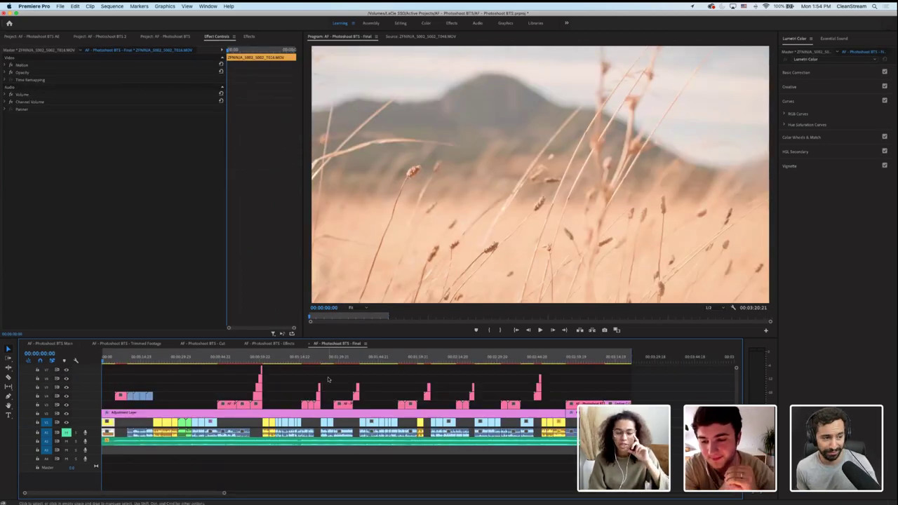